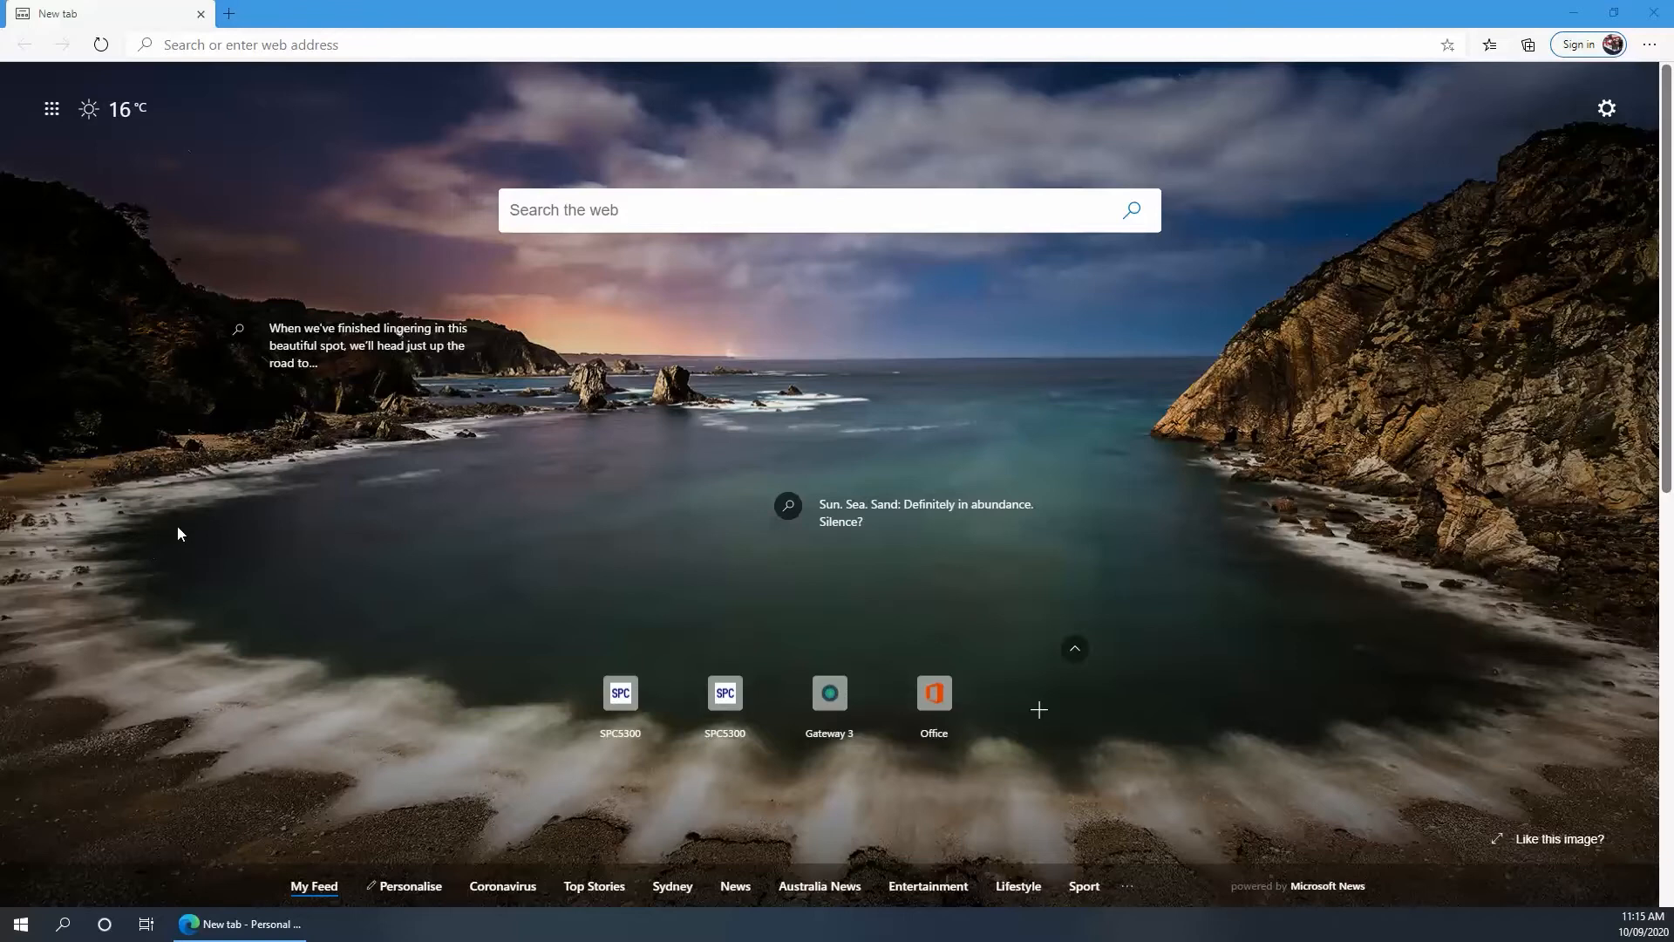
Load the SPC5300 panel at 192.168.1.75 in Edge from the address-bar suggestion
{"action": "left_click", "coordinate": [376, 44]}
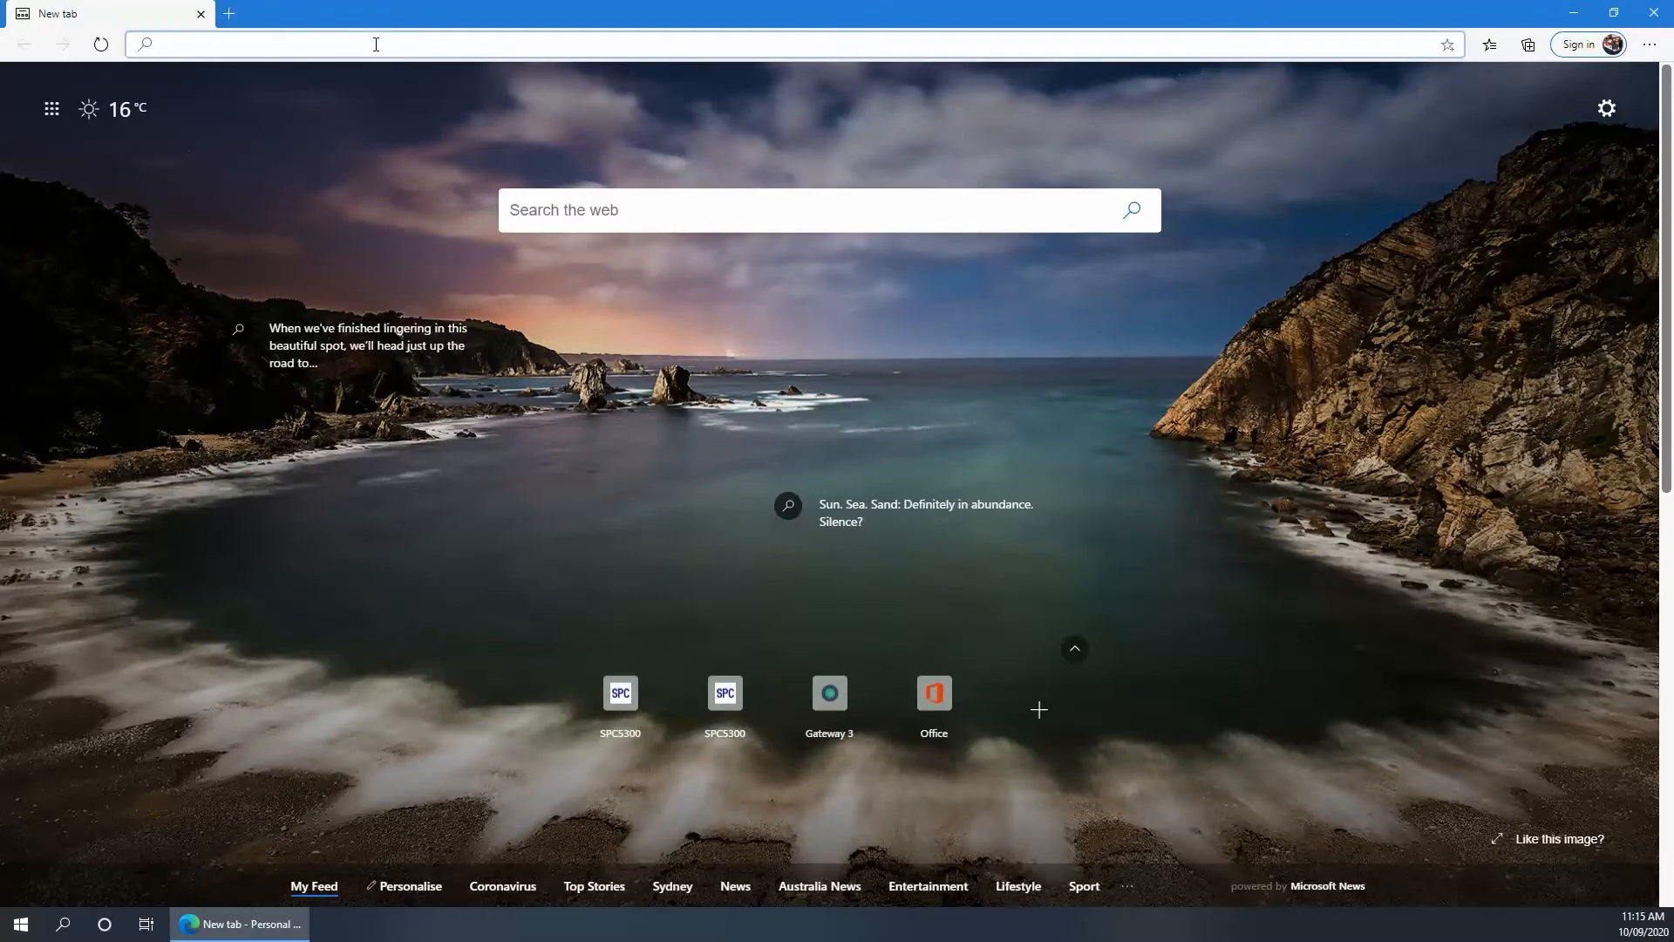
{"action": "type", "text": "192.168.1.75"}
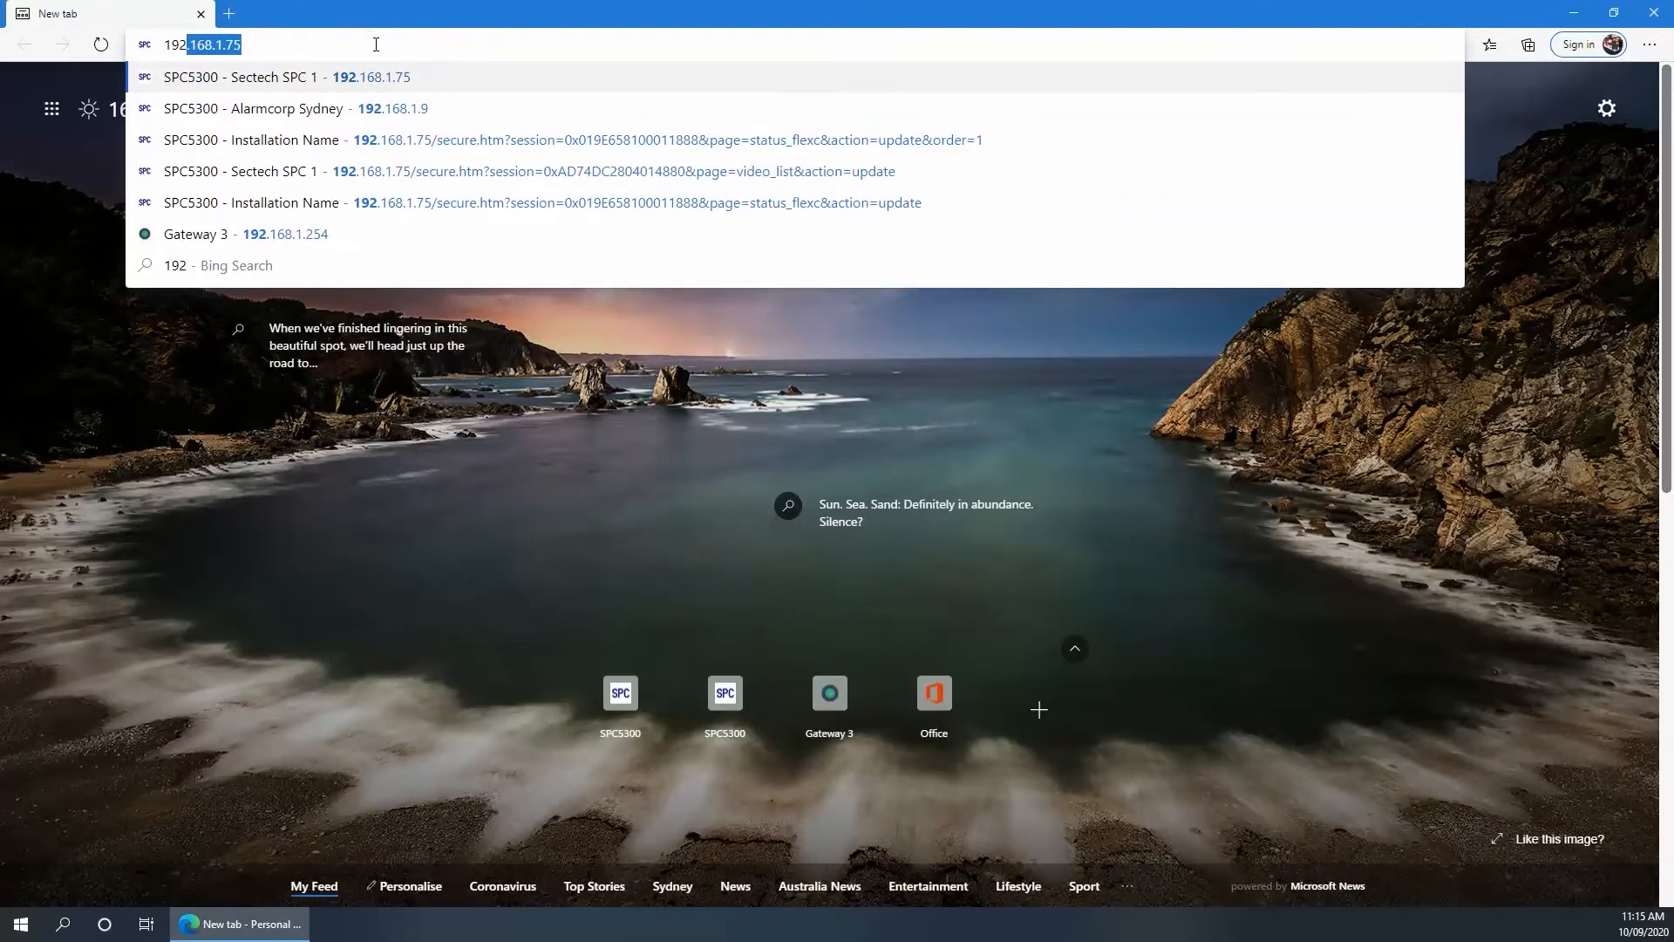
{"action": "key", "text": "Return"}
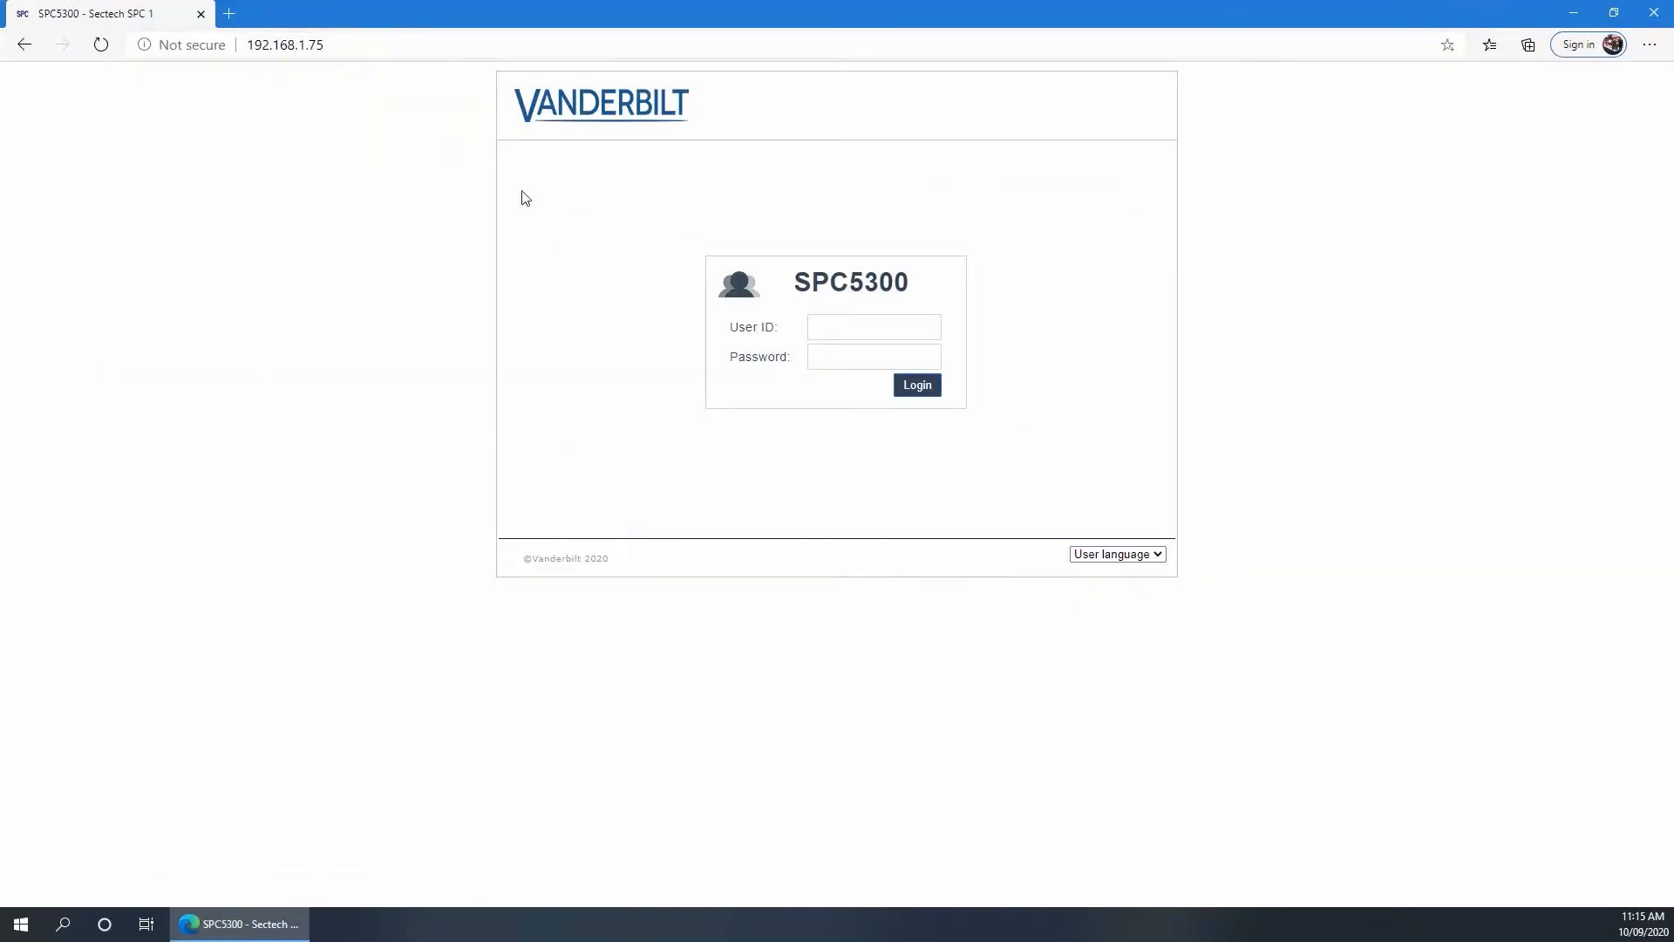
Log in as Engineer with the password, enable Full Engineer mode, and go to Configuration
{"action": "left_click", "coordinate": [823, 331]}
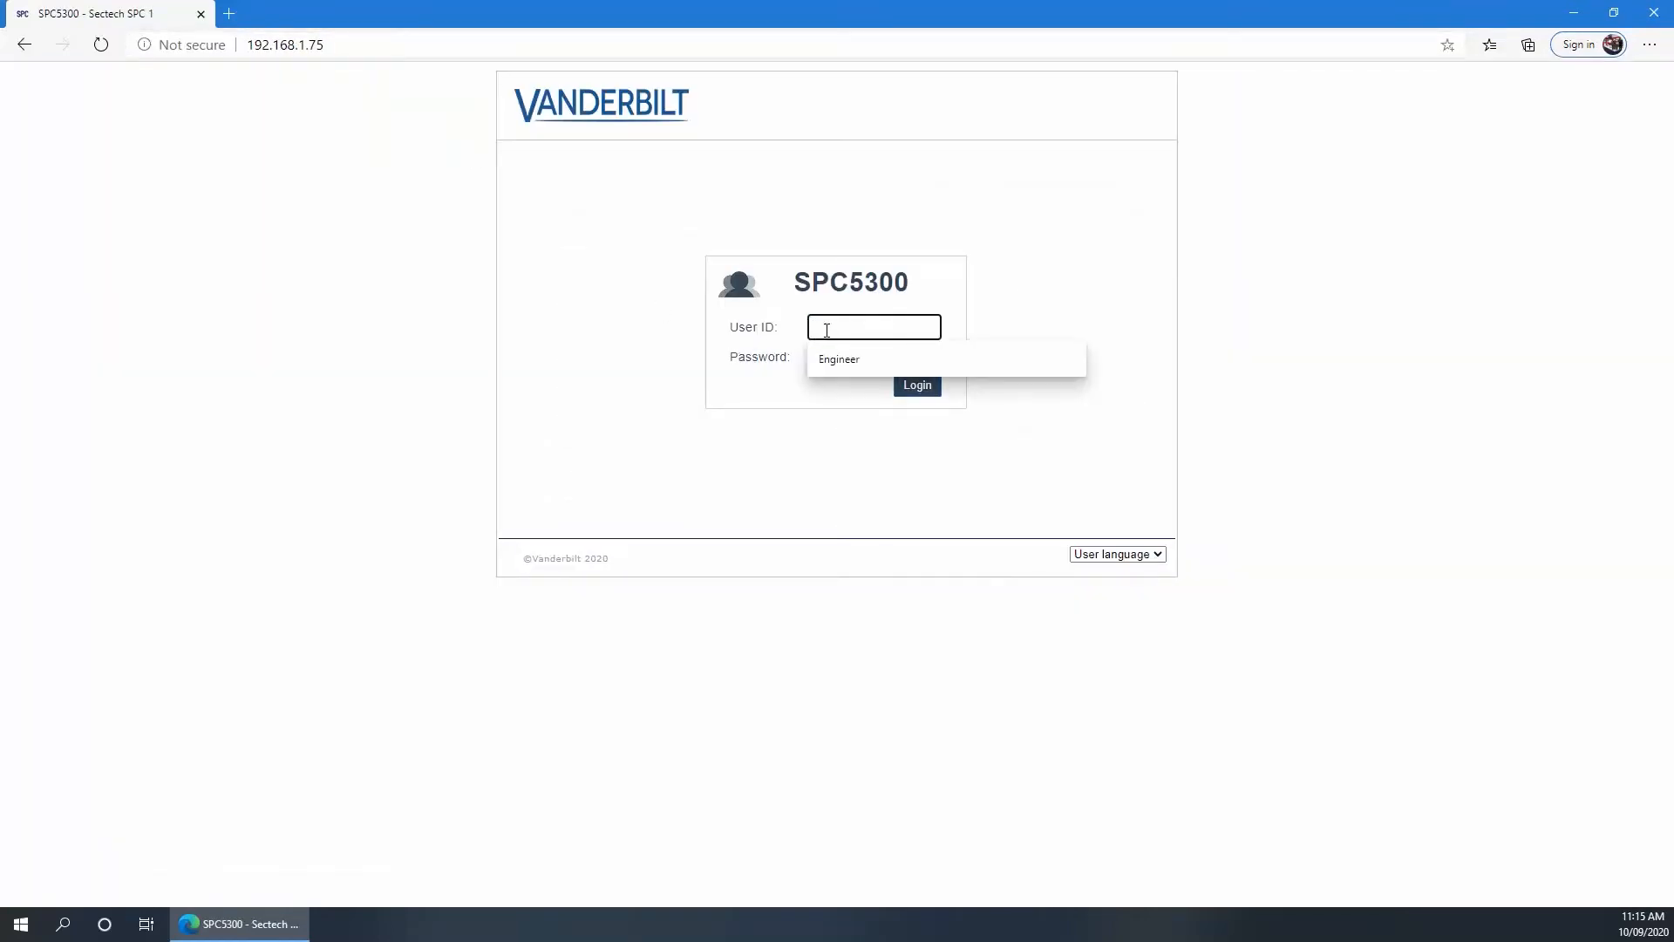
{"action": "left_click", "coordinate": [834, 355]}
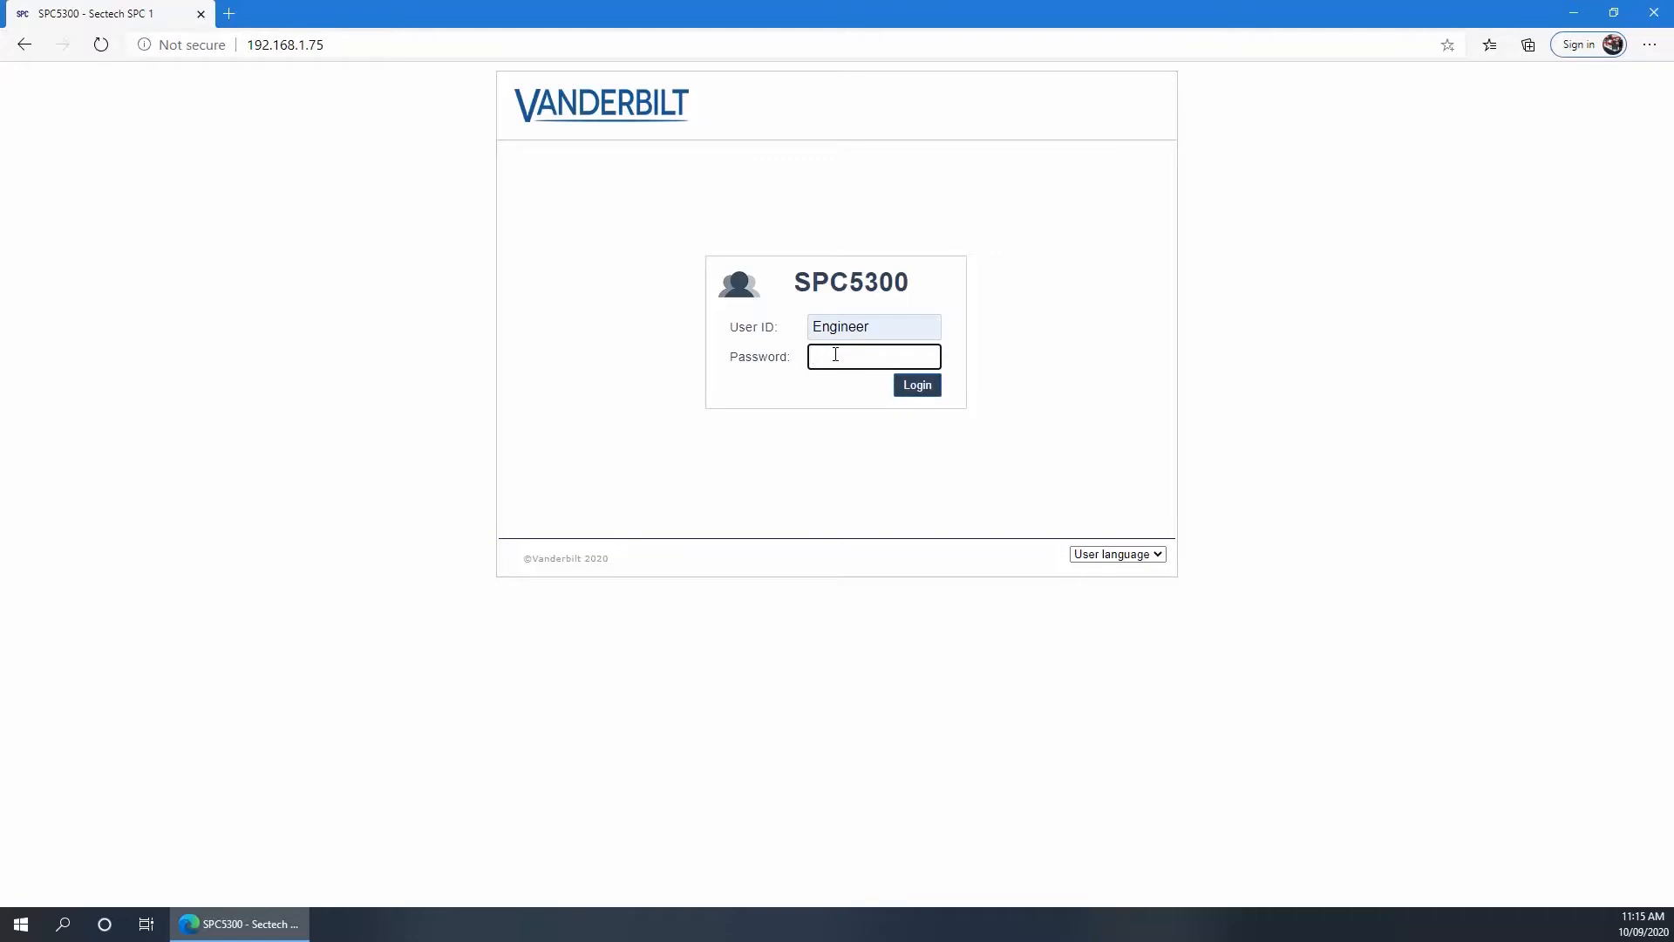
{"action": "type", "text": "11"}
{"action": "left_click", "coordinate": [915, 388]}
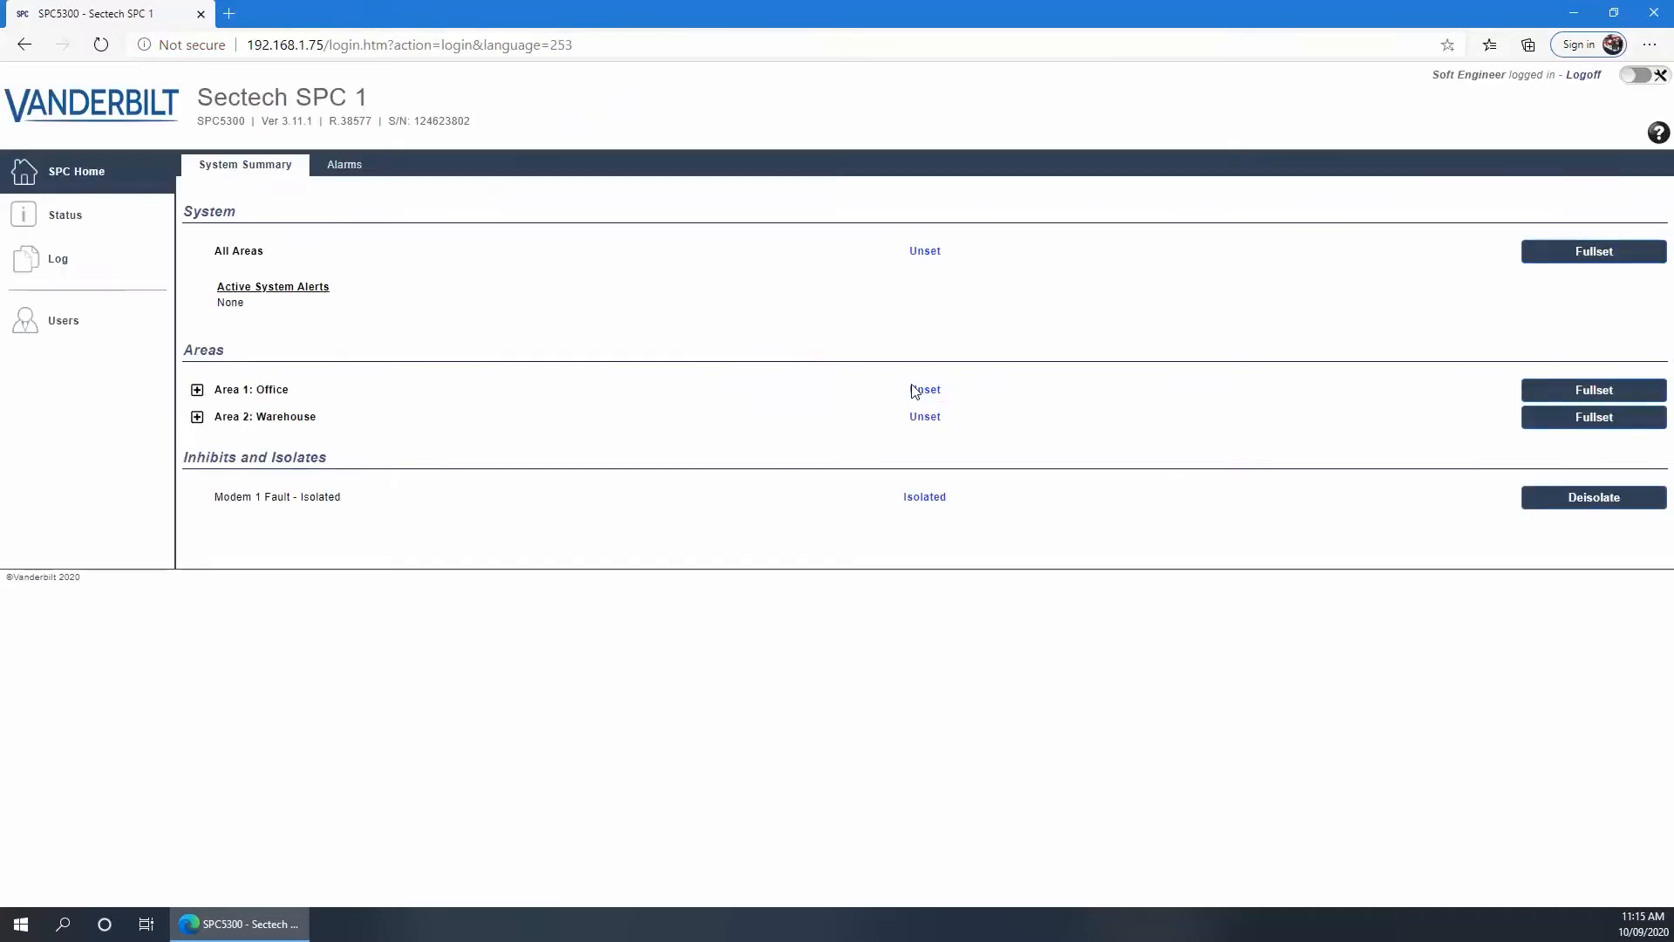
{"action": "left_click", "coordinate": [1639, 76]}
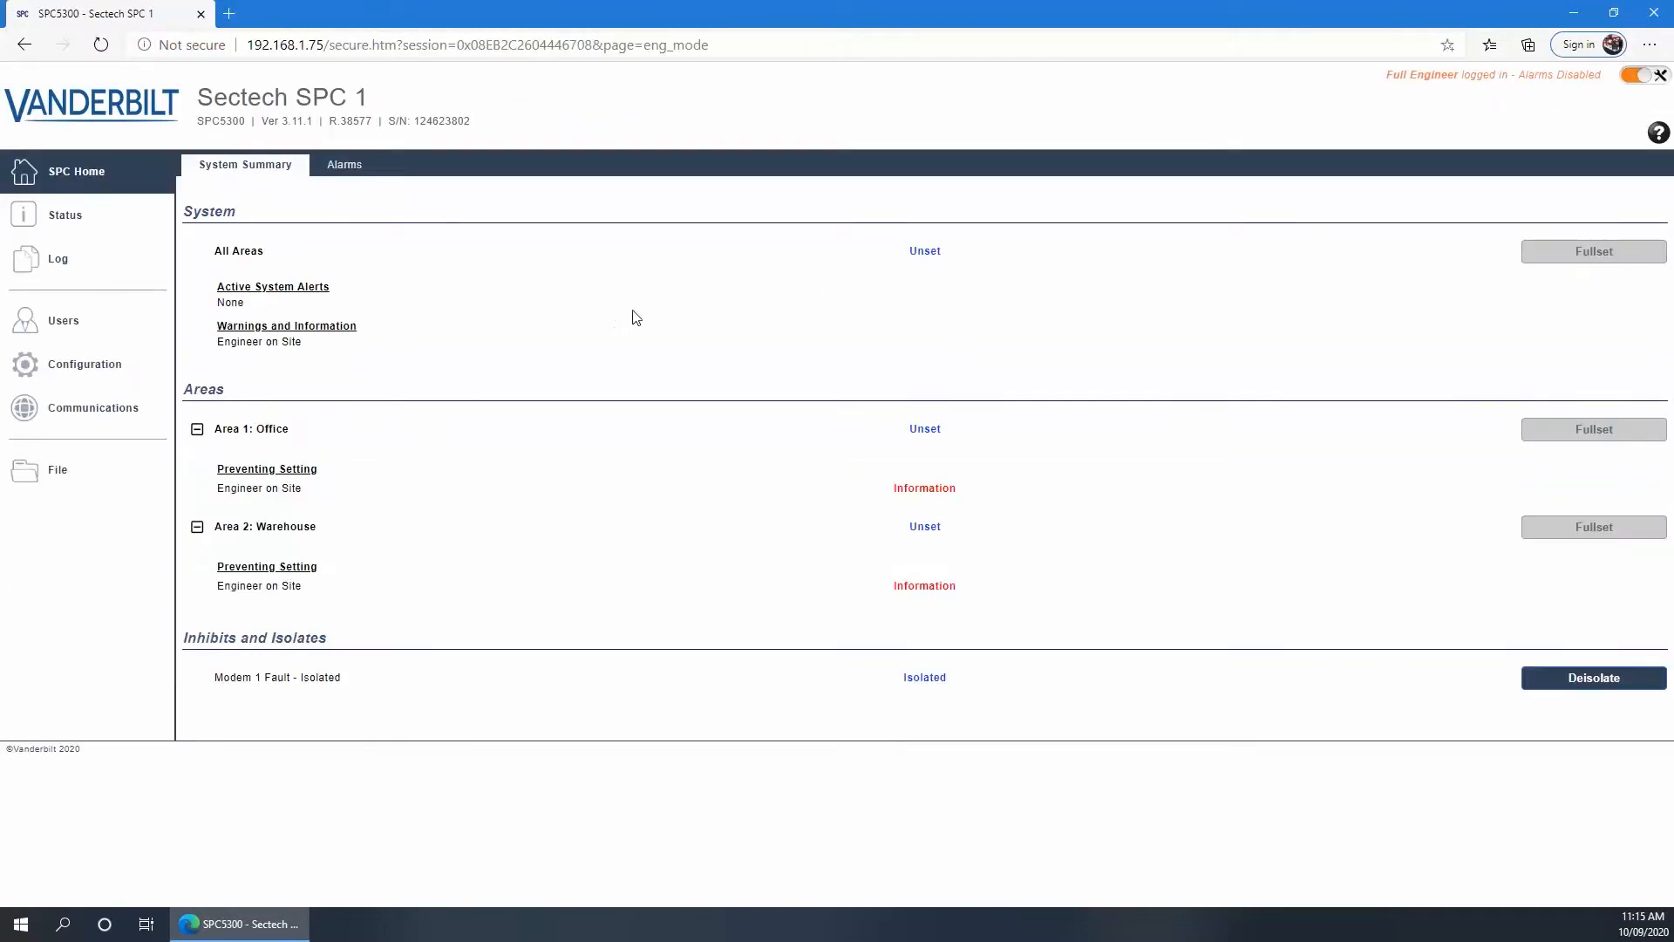
{"action": "left_click", "coordinate": [66, 369]}
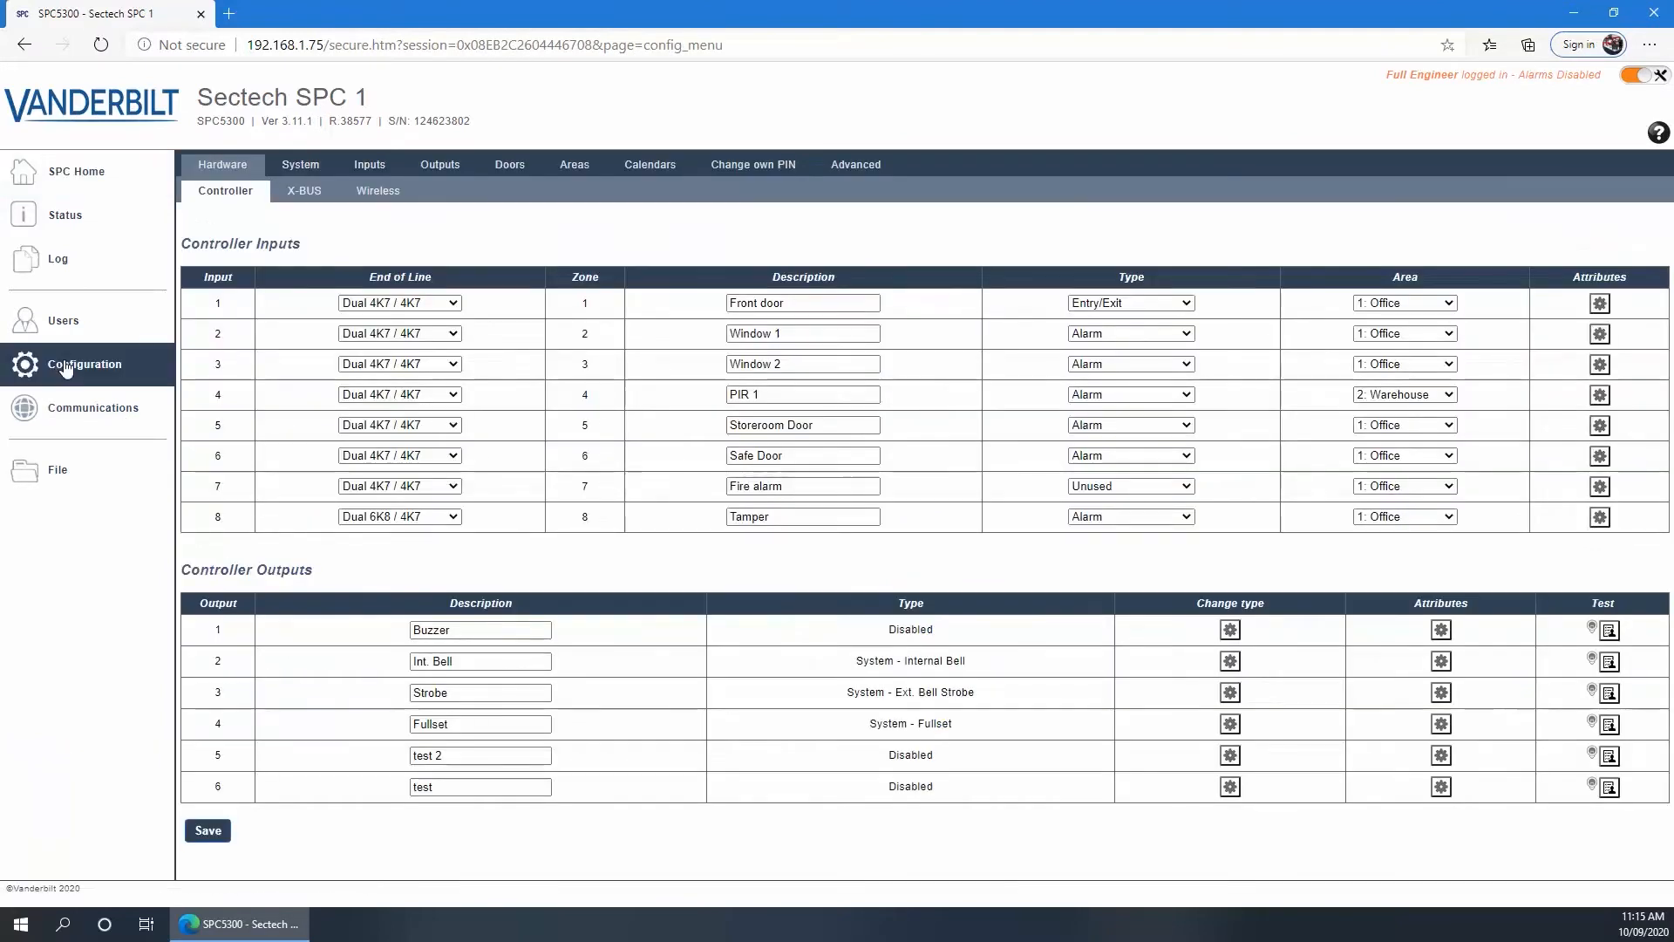
Go to Advanced, then the Cause & Effect Triggers sub-tab
{"action": "left_click", "coordinate": [858, 171]}
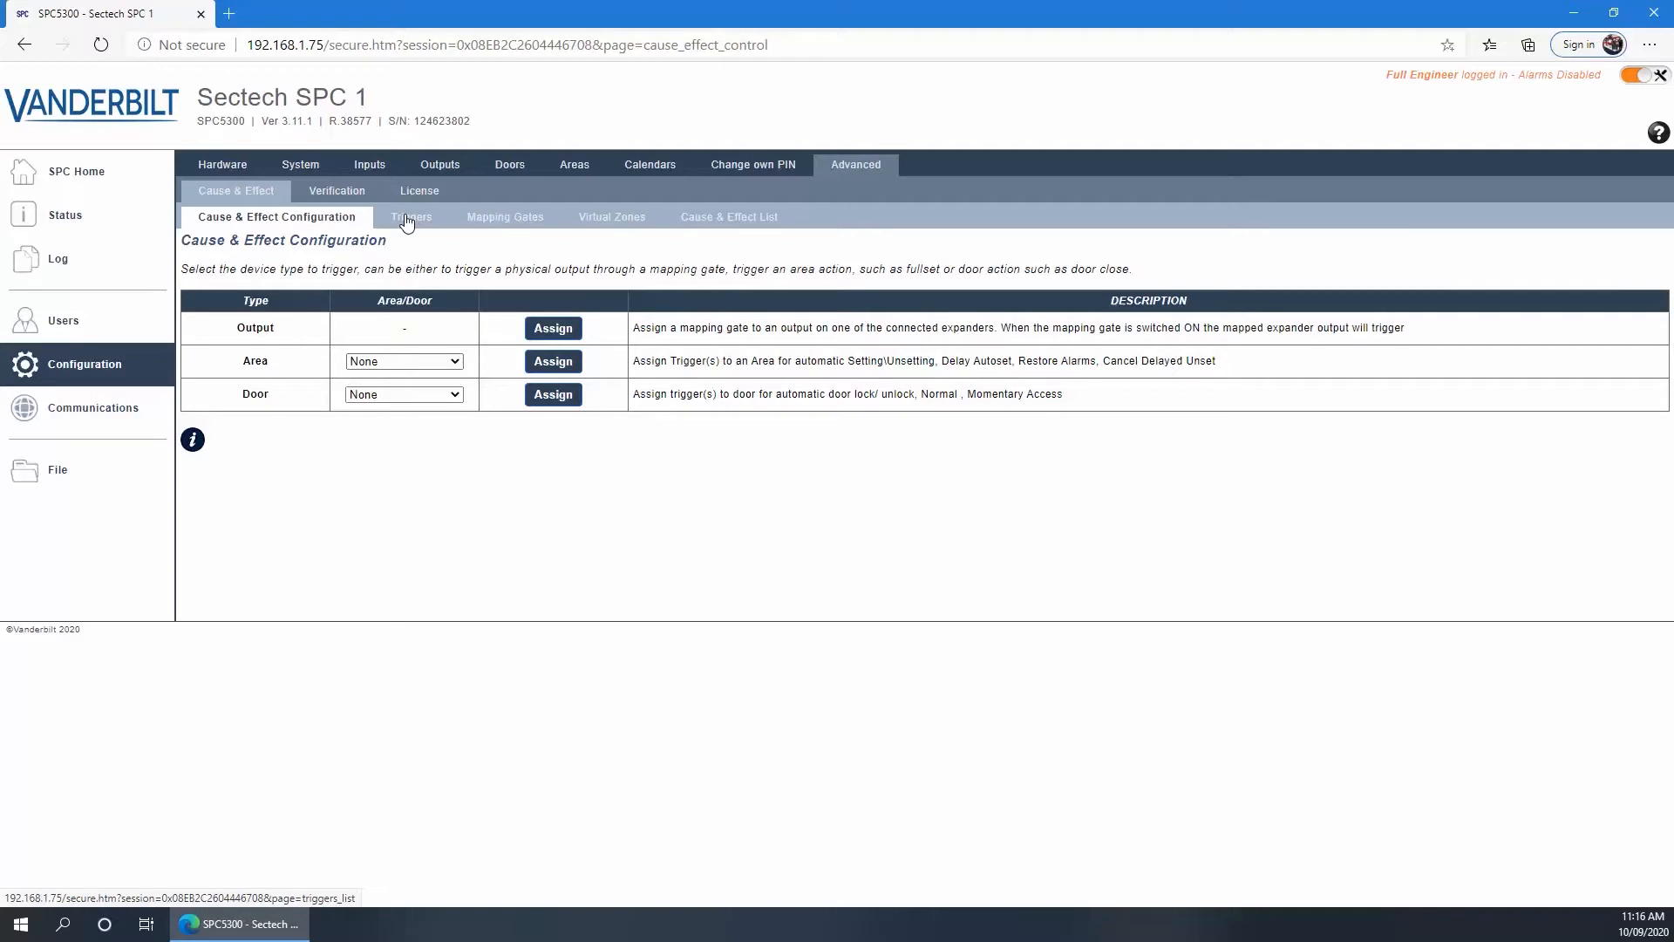
{"action": "left_click", "coordinate": [406, 219]}
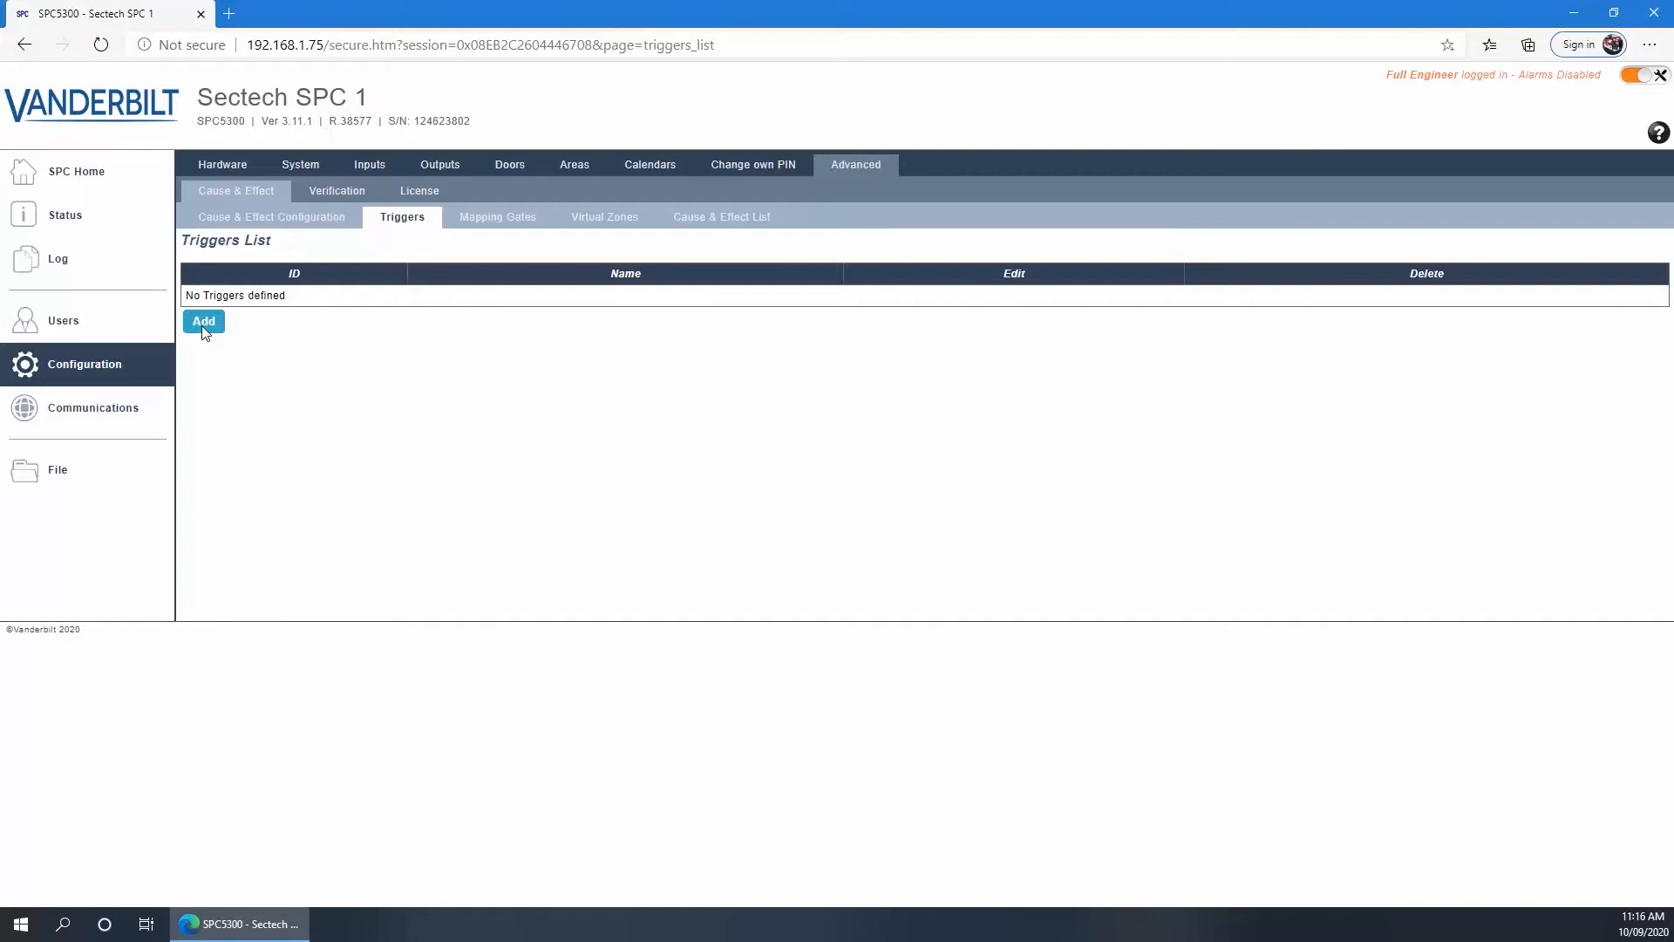
Add Trigger 1 with description 'Warehouse Unset' and begin adding a condition
{"action": "left_click", "coordinate": [205, 329]}
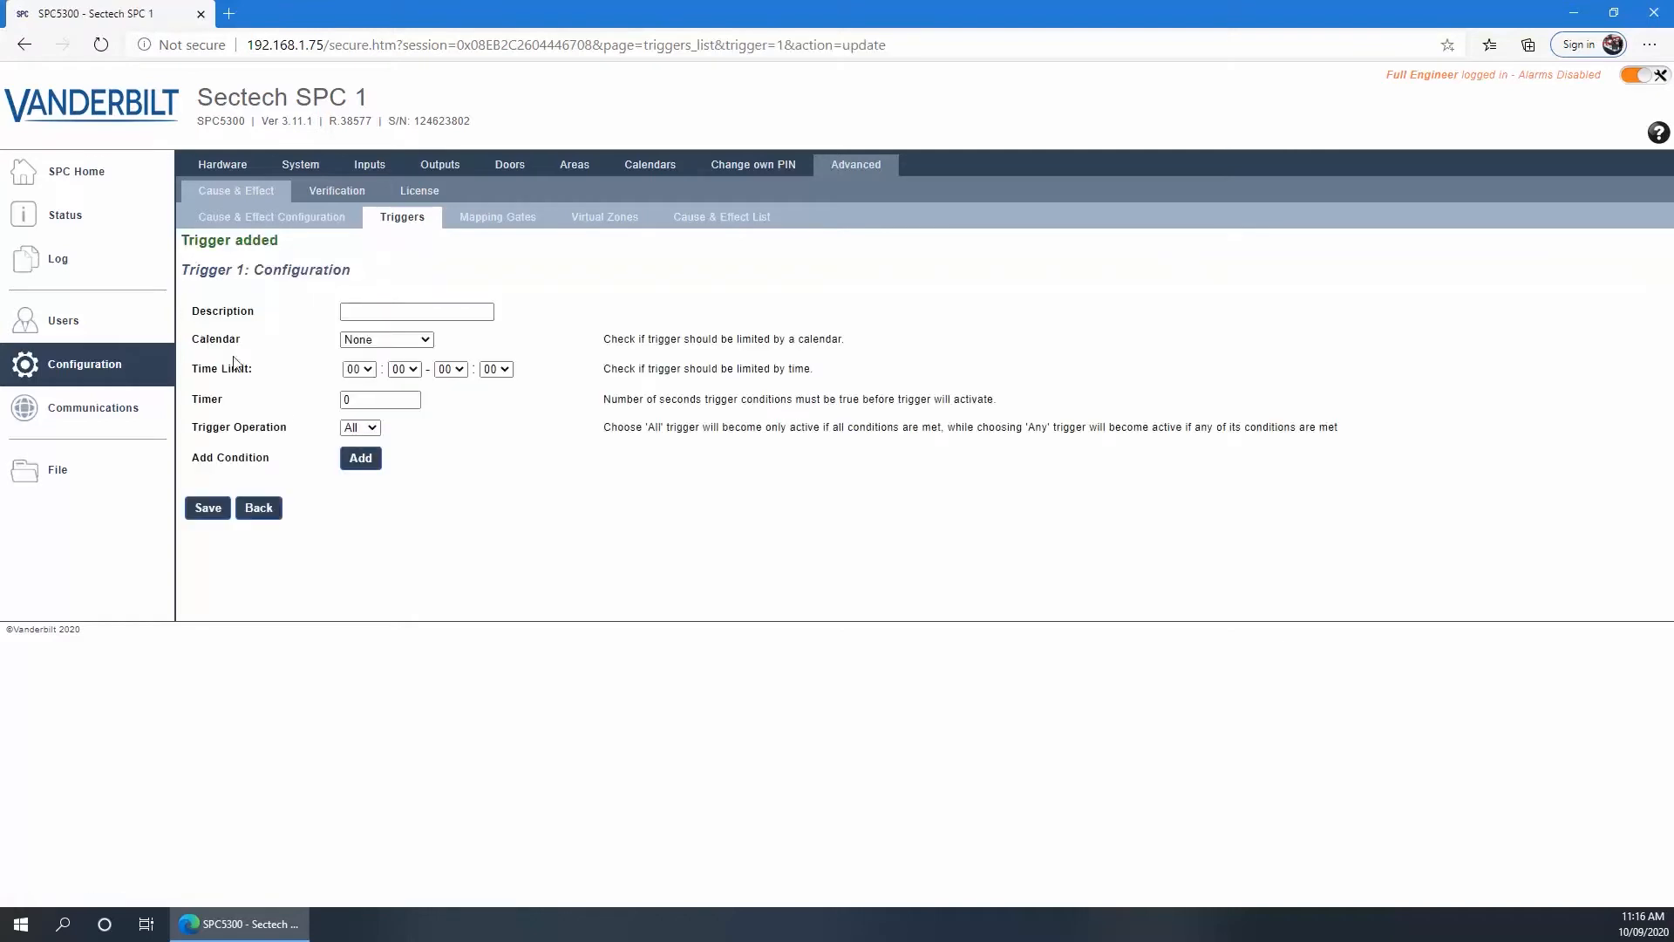
{"action": "left_click", "coordinate": [361, 313]}
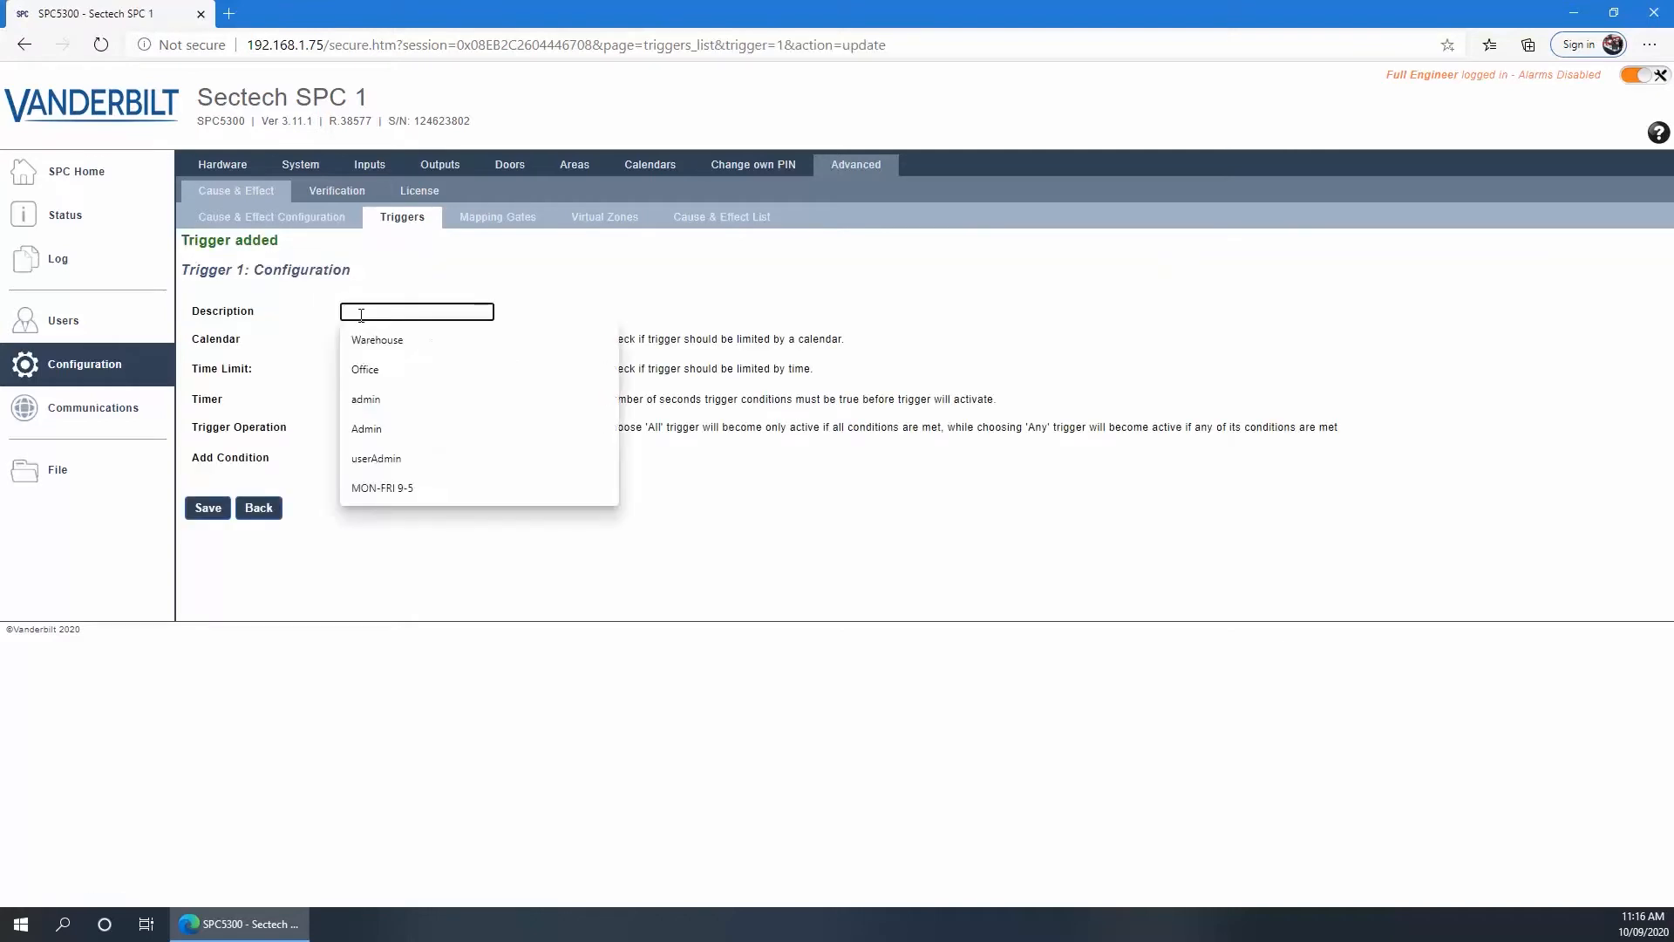
{"action": "type", "text": "Warehouse"}
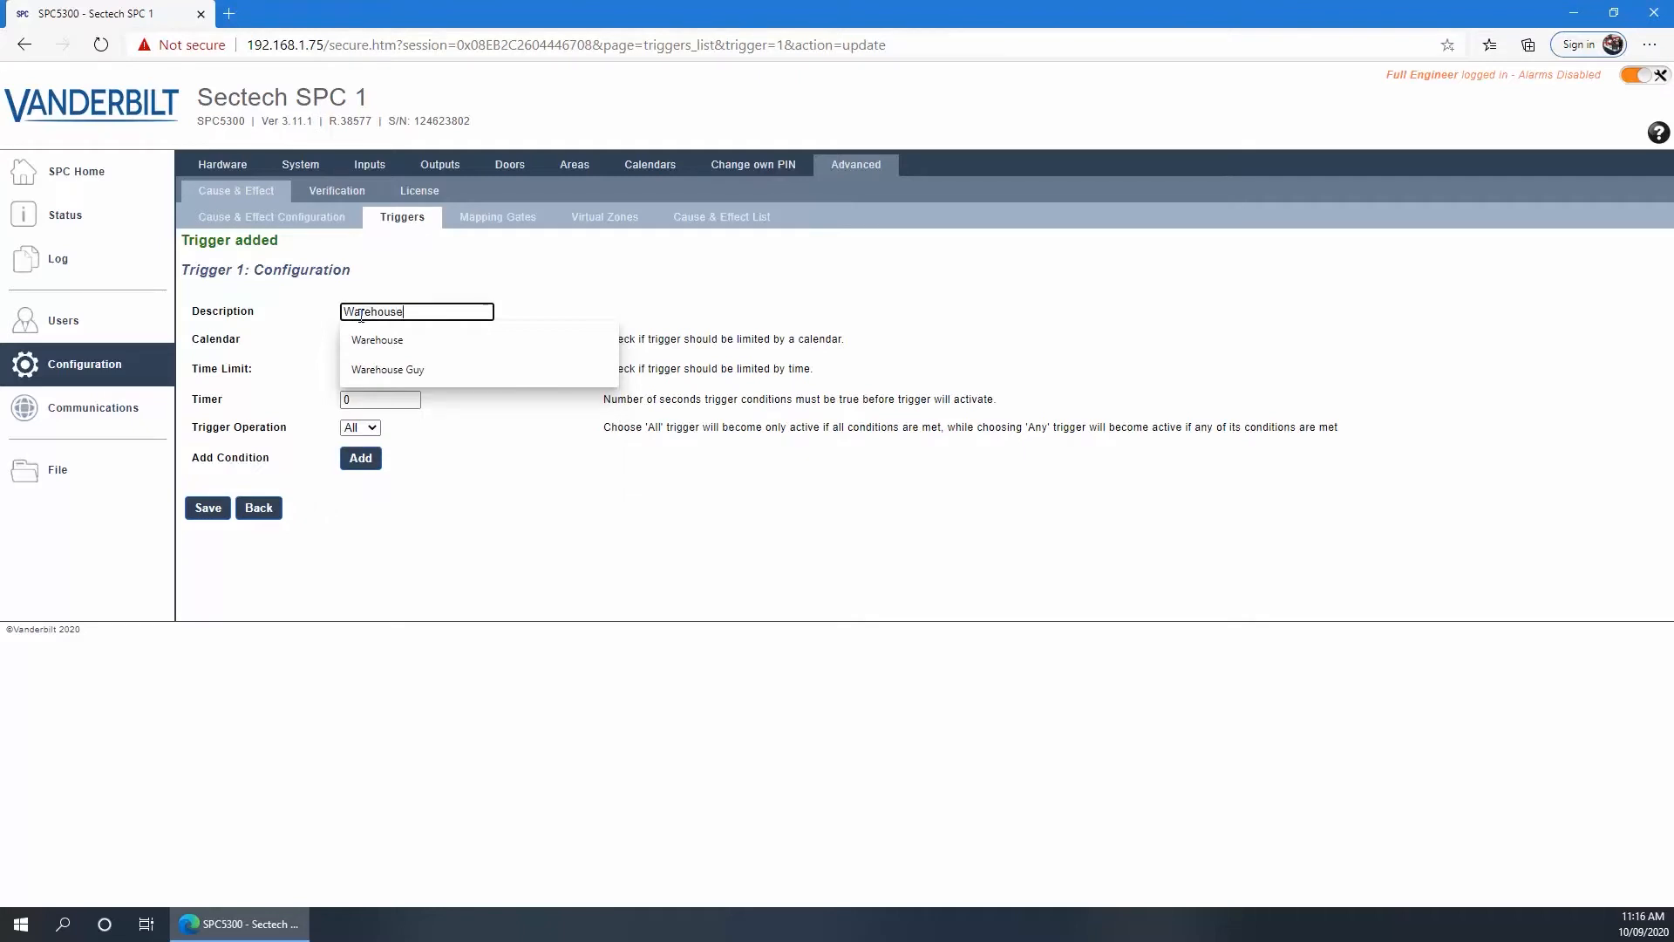
{"action": "type", "text": " Unset"}
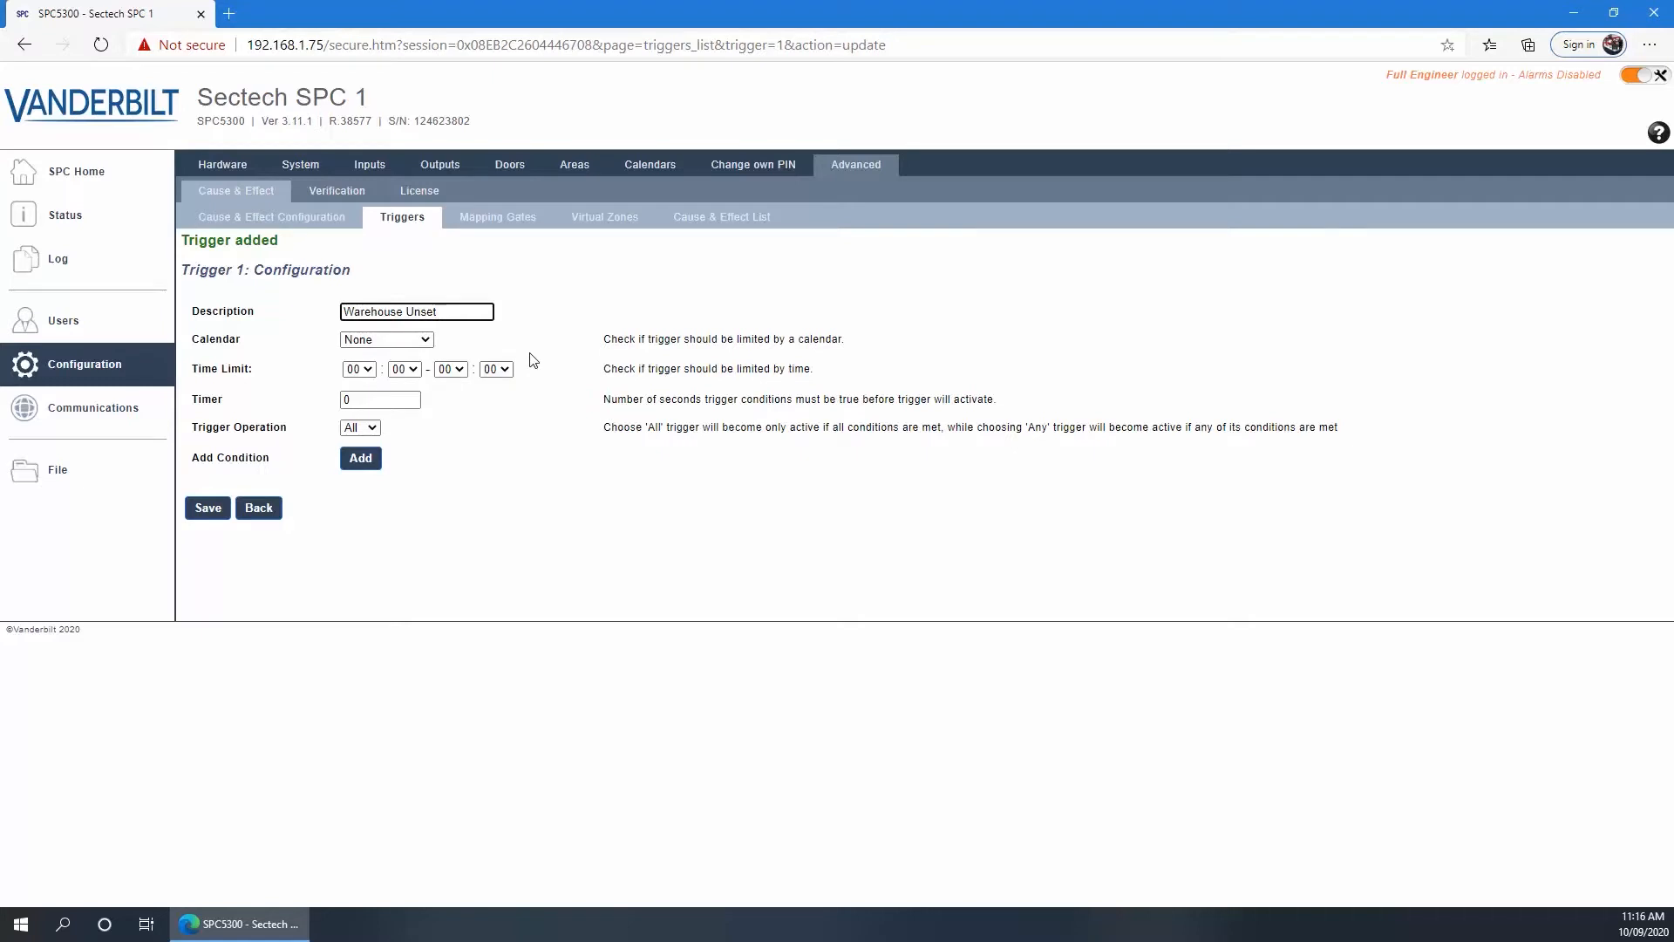
{"action": "left_click", "coordinate": [358, 401]}
{"action": "left_click", "coordinate": [353, 457]}
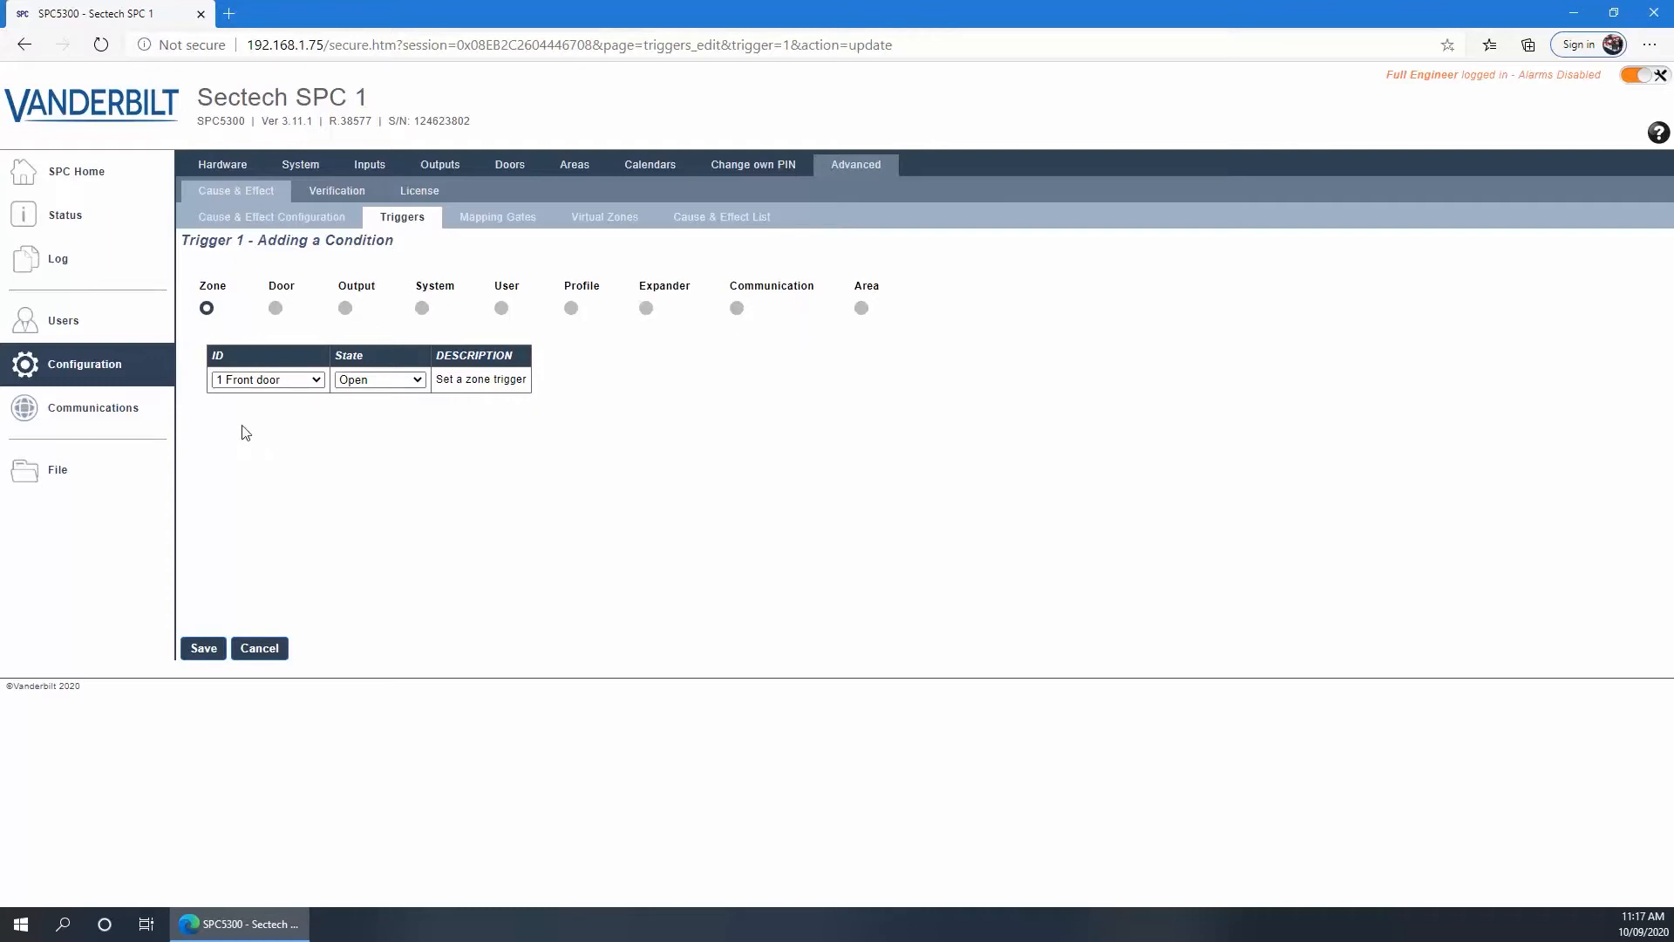
Review the zone and door condition options, leaving 1 Front door and Open unchanged
{"action": "left_click", "coordinate": [315, 381]}
{"action": "left_click", "coordinate": [316, 382]}
{"action": "left_click", "coordinate": [371, 381]}
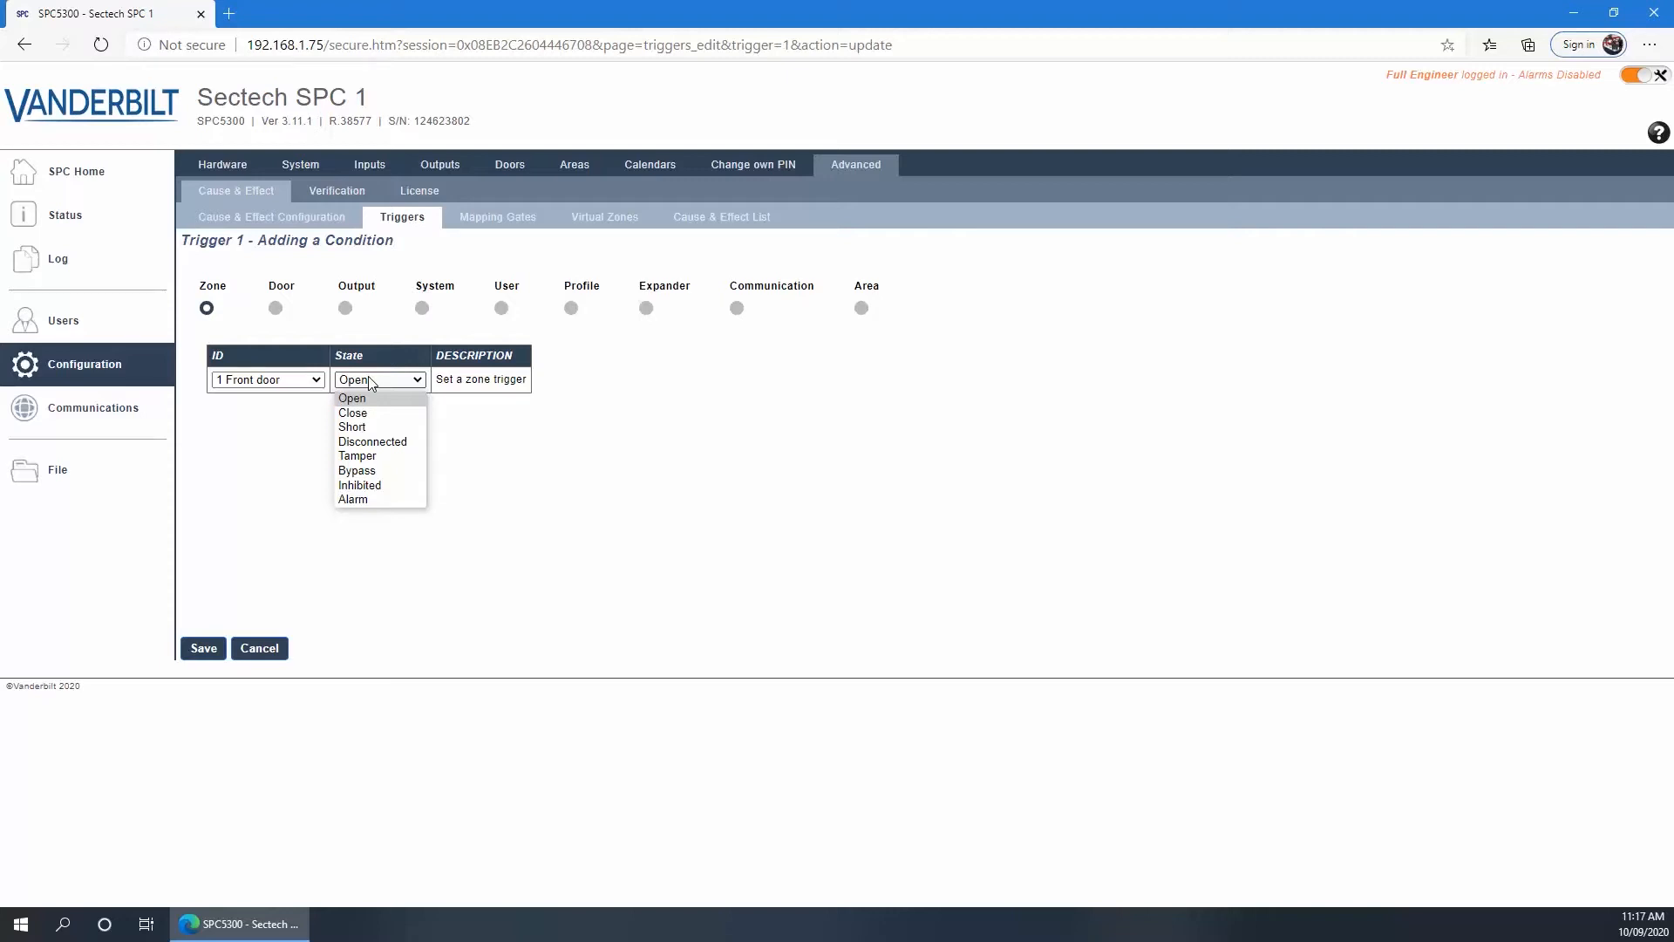
{"action": "left_click", "coordinate": [371, 381]}
{"action": "left_click", "coordinate": [276, 309]}
{"action": "left_click", "coordinate": [327, 380]}
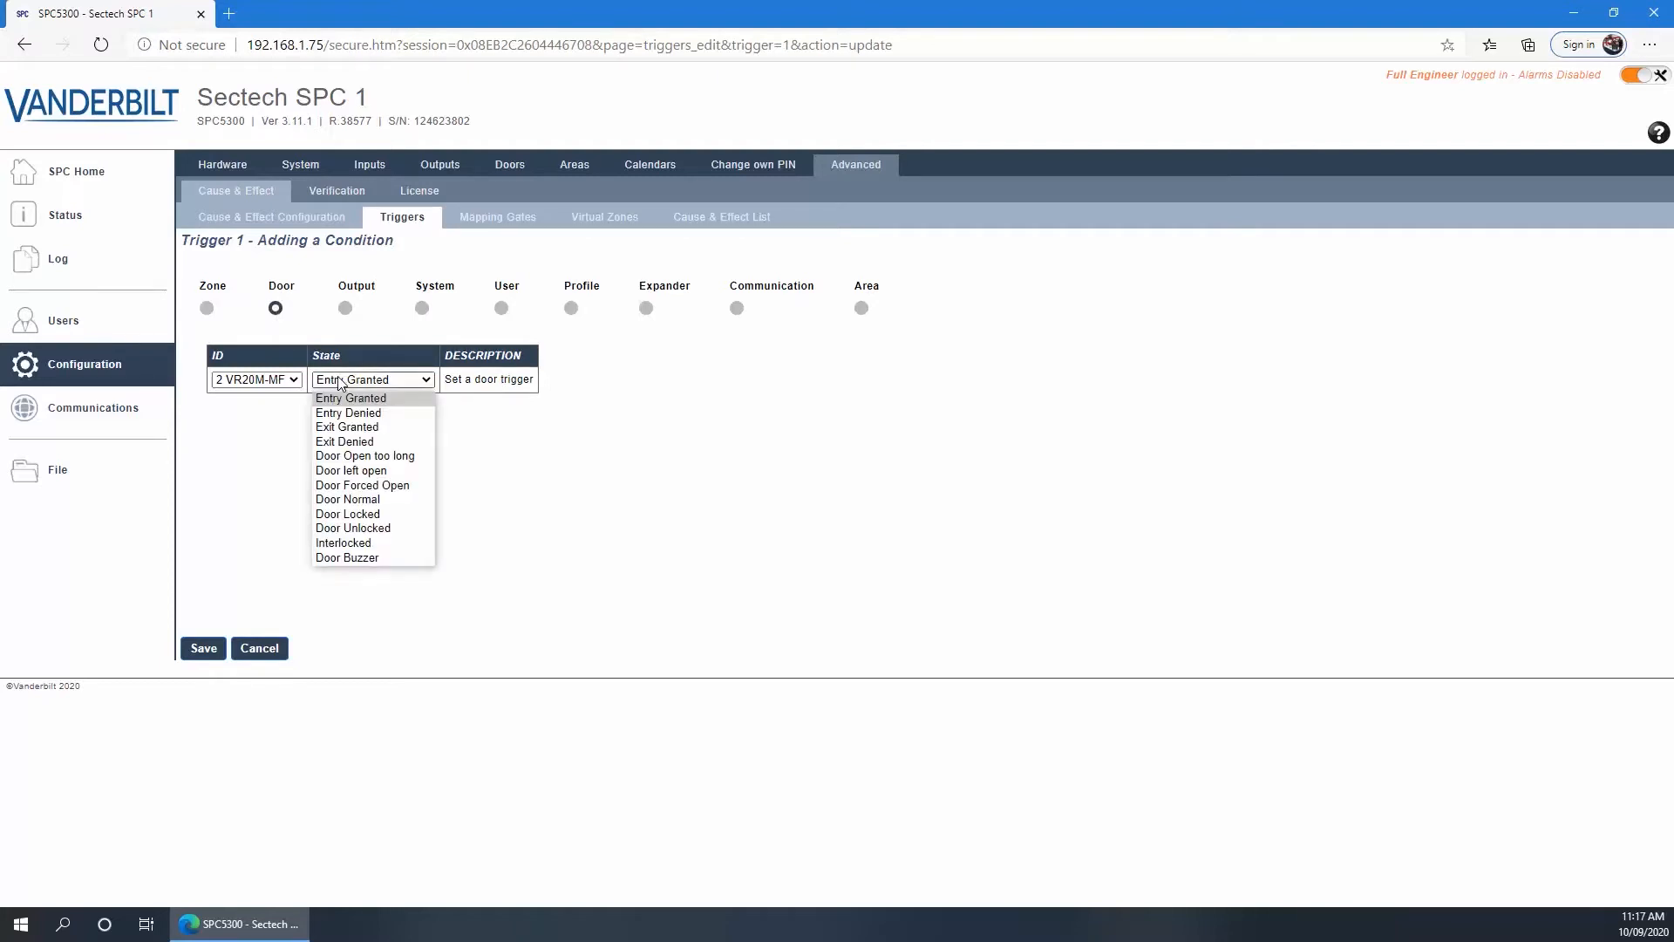
{"action": "left_click", "coordinate": [340, 382]}
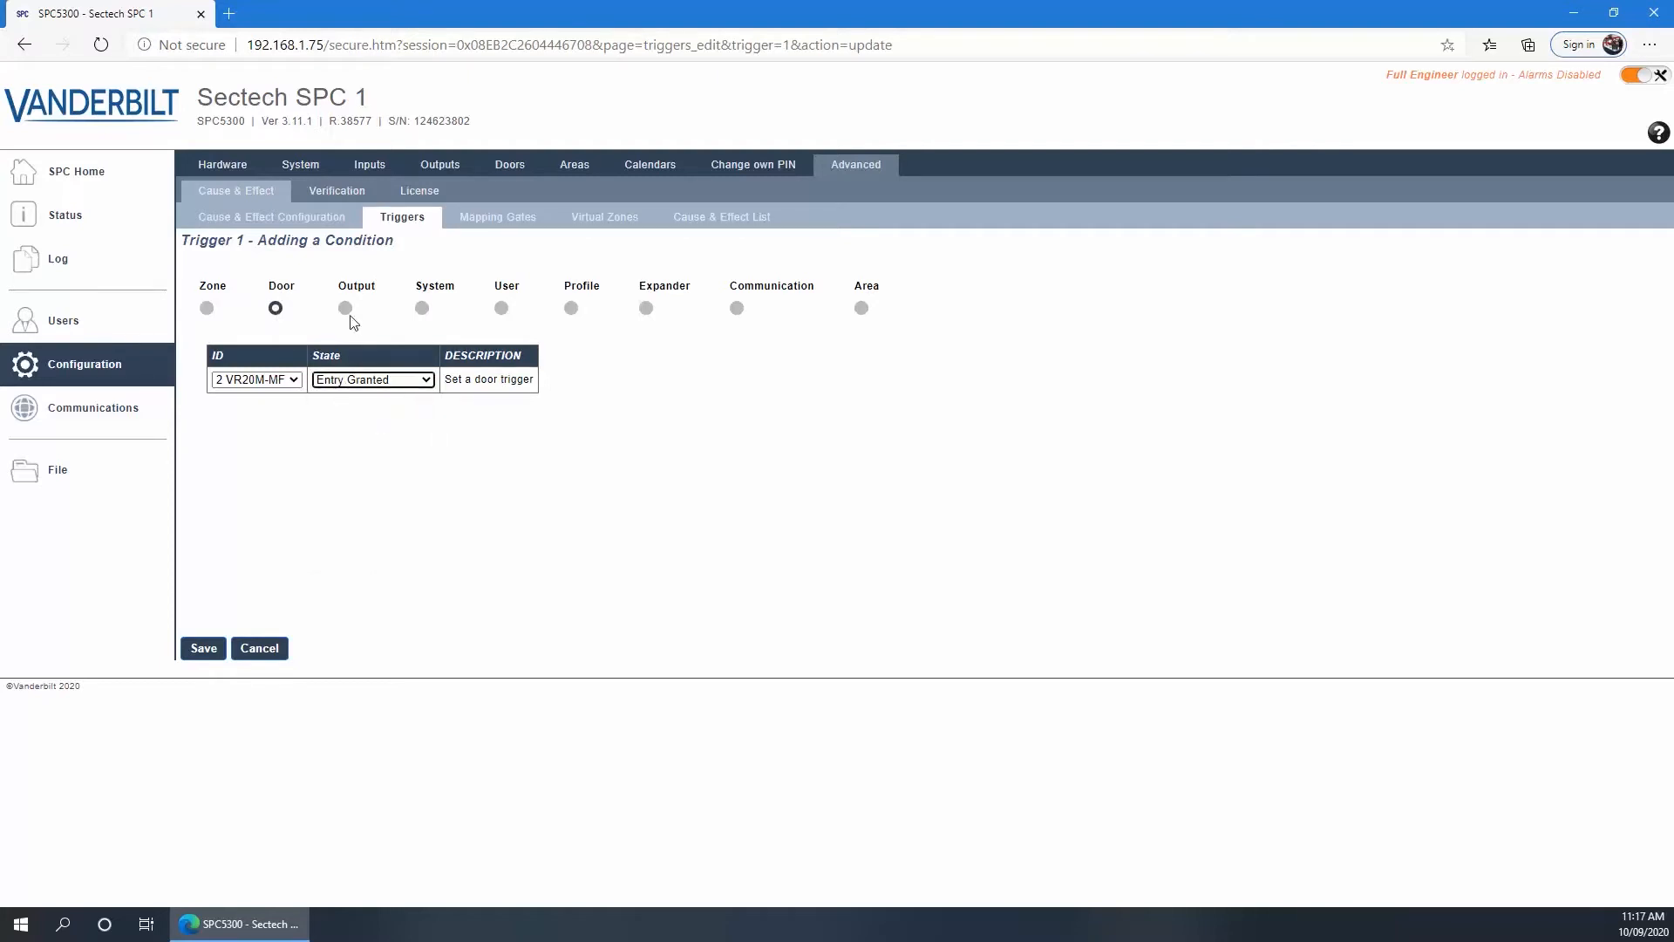
Browse system and area output conditions and system events, keeping System Reboot
{"action": "left_click", "coordinate": [346, 309]}
{"action": "left_click", "coordinate": [219, 380]}
{"action": "left_click", "coordinate": [381, 383]}
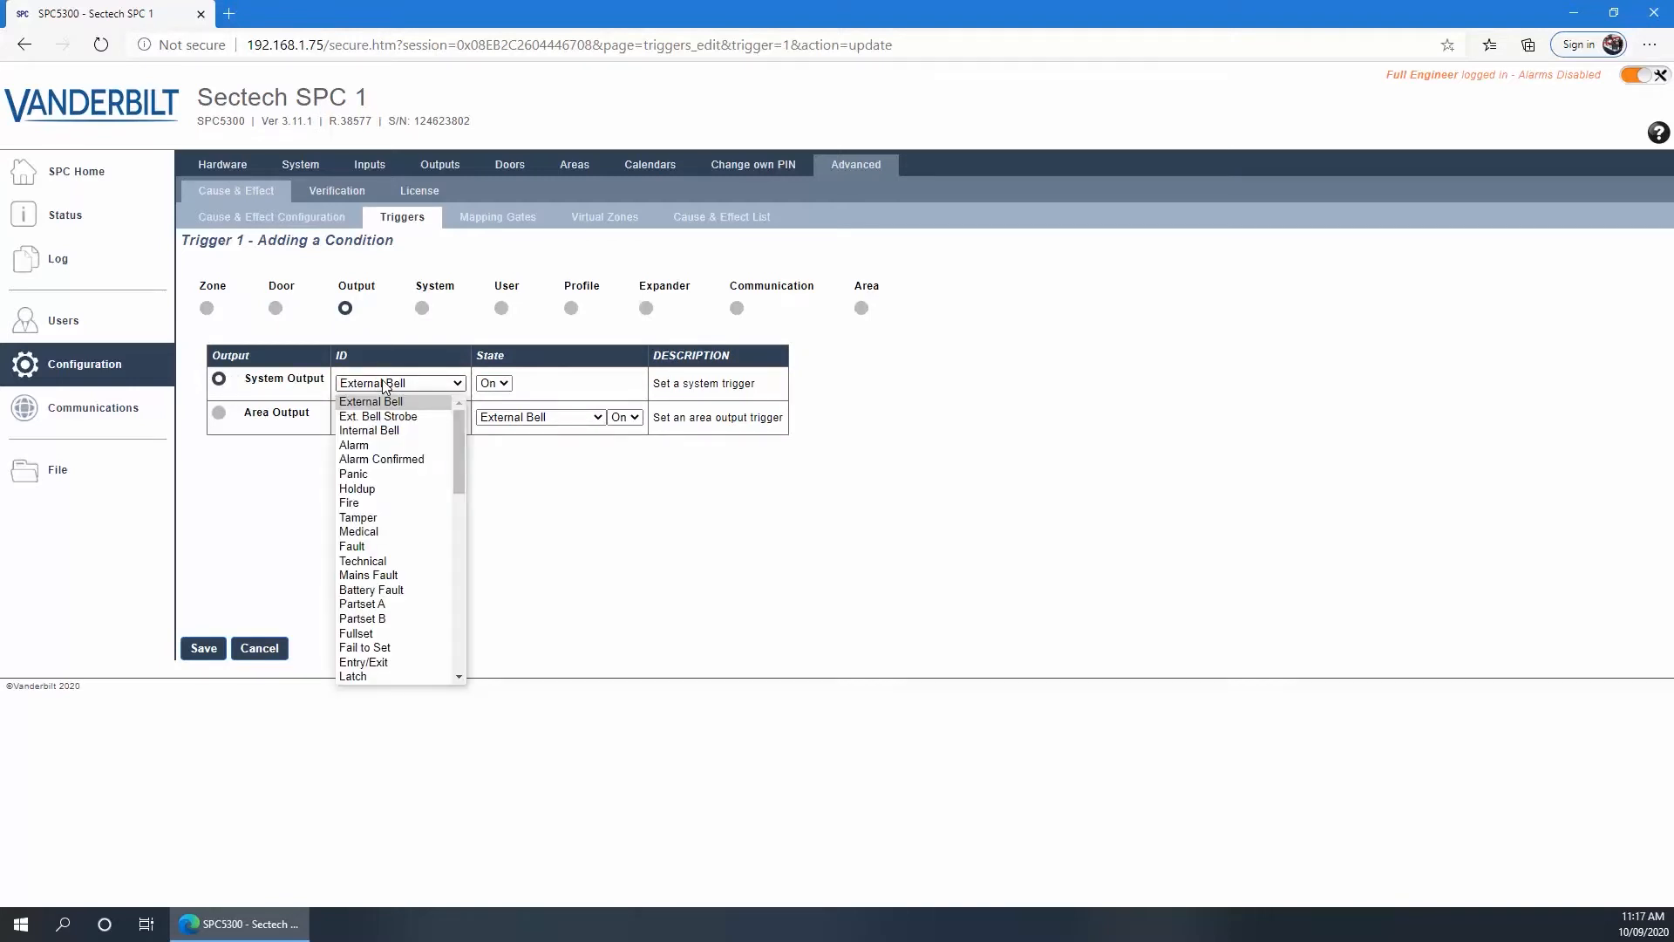
{"action": "scroll", "coordinate": [415, 479], "scroll_direction": "down", "scroll_amount": 12}
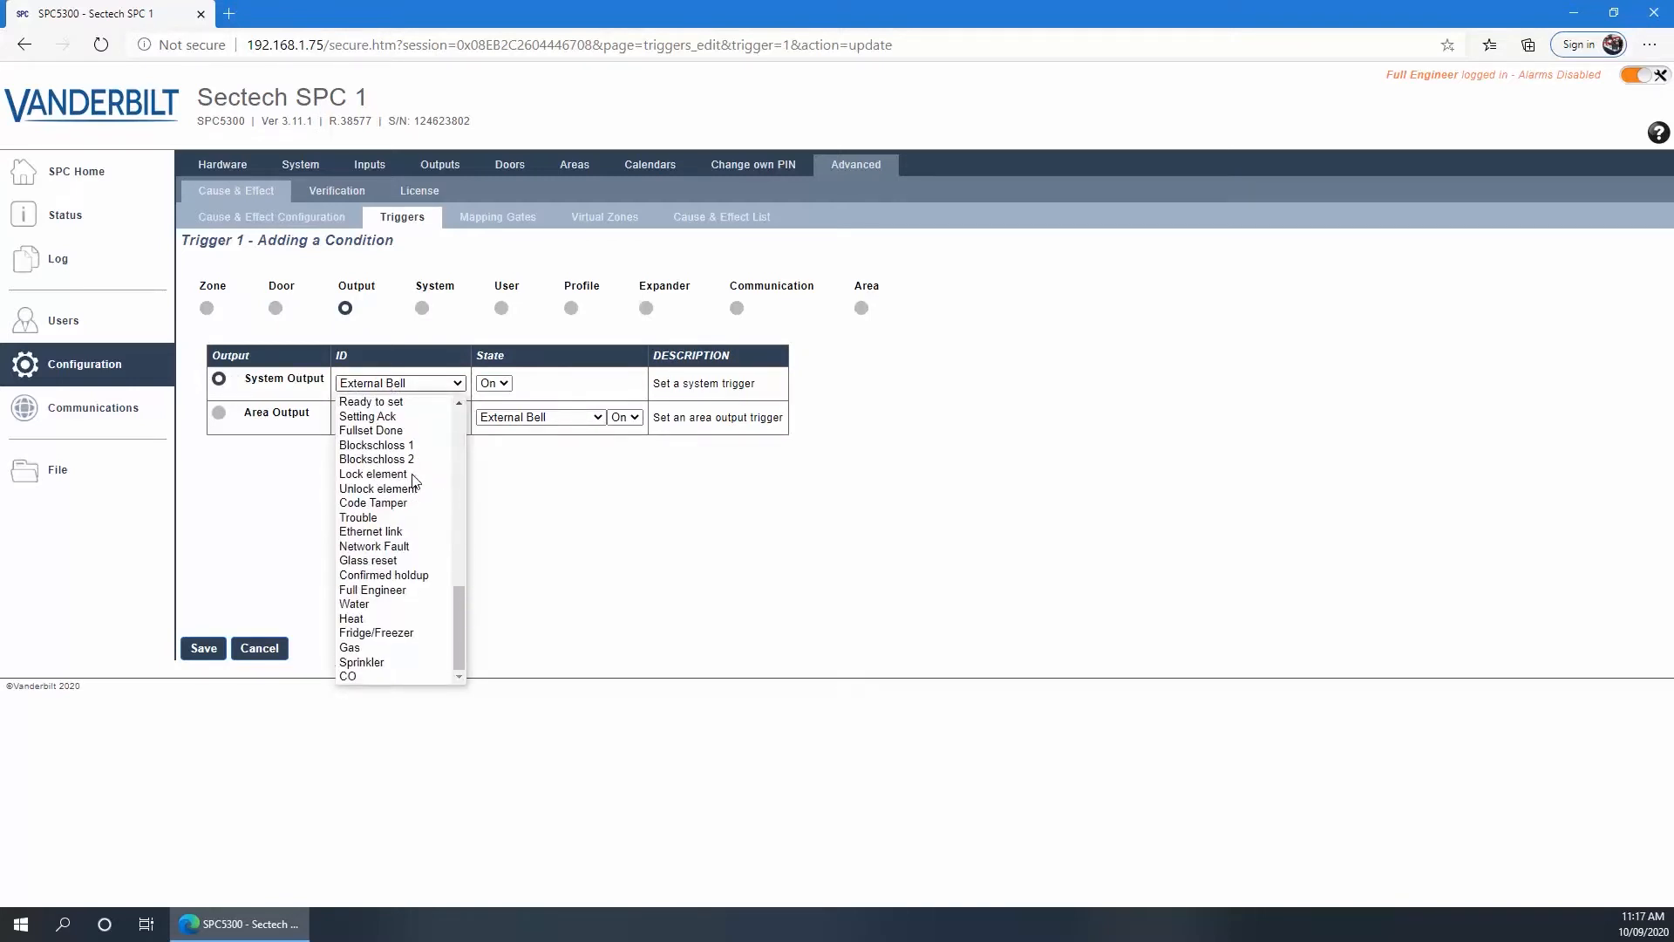
{"action": "left_click", "coordinate": [218, 413]}
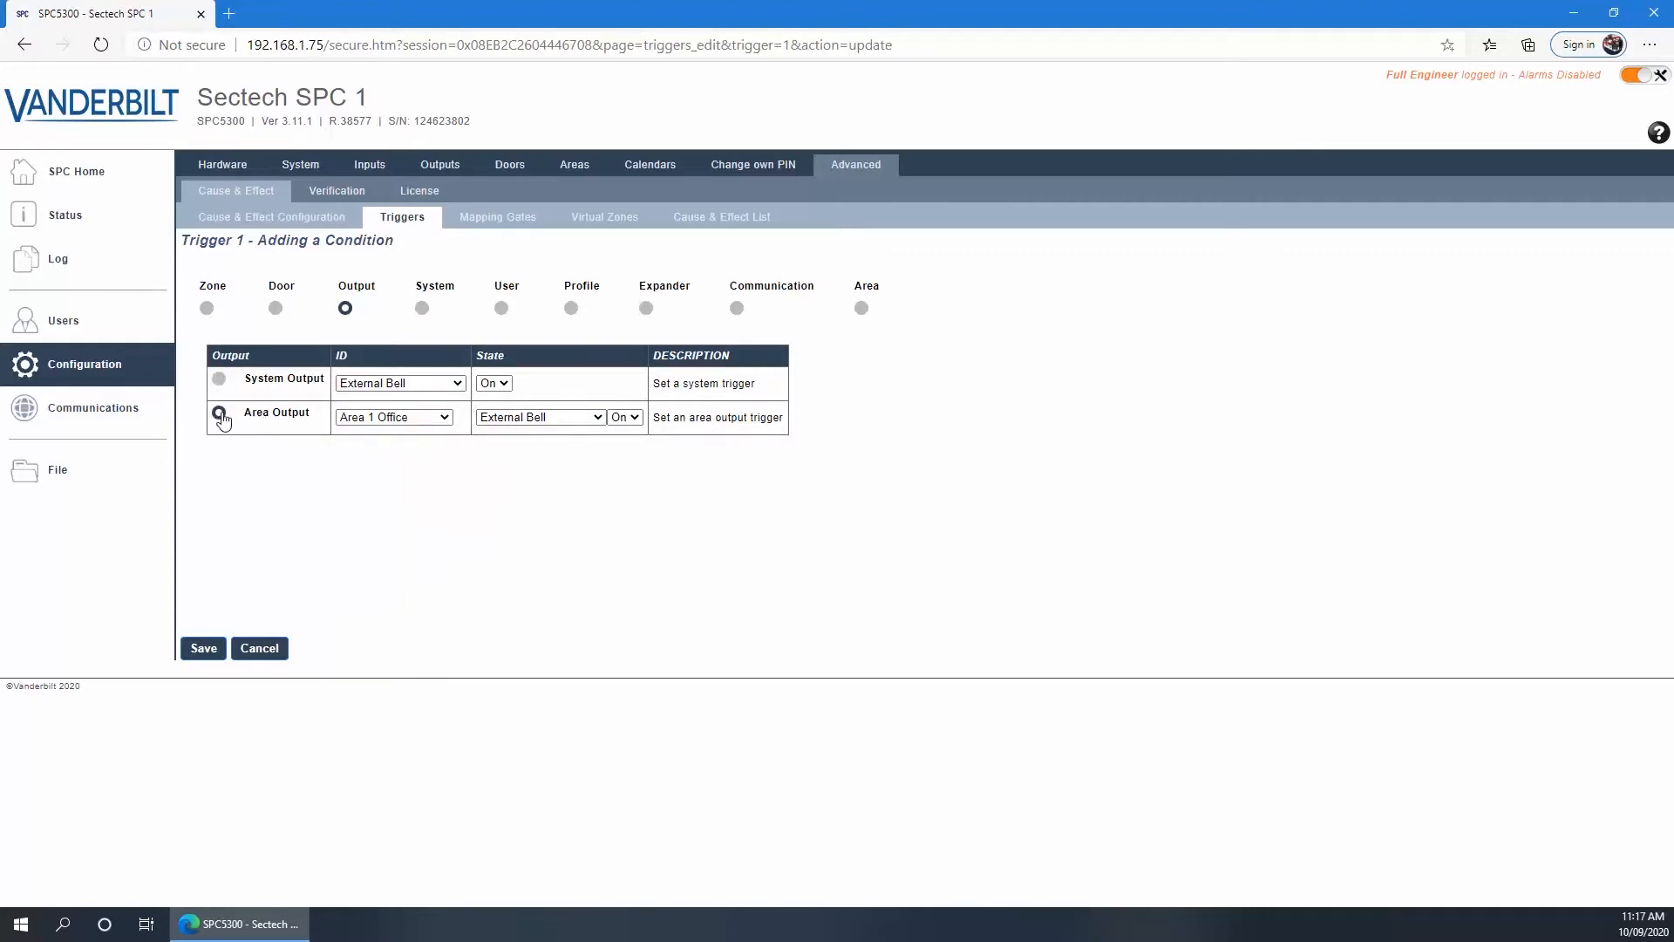
{"action": "left_click", "coordinate": [421, 308]}
{"action": "left_click", "coordinate": [384, 385]}
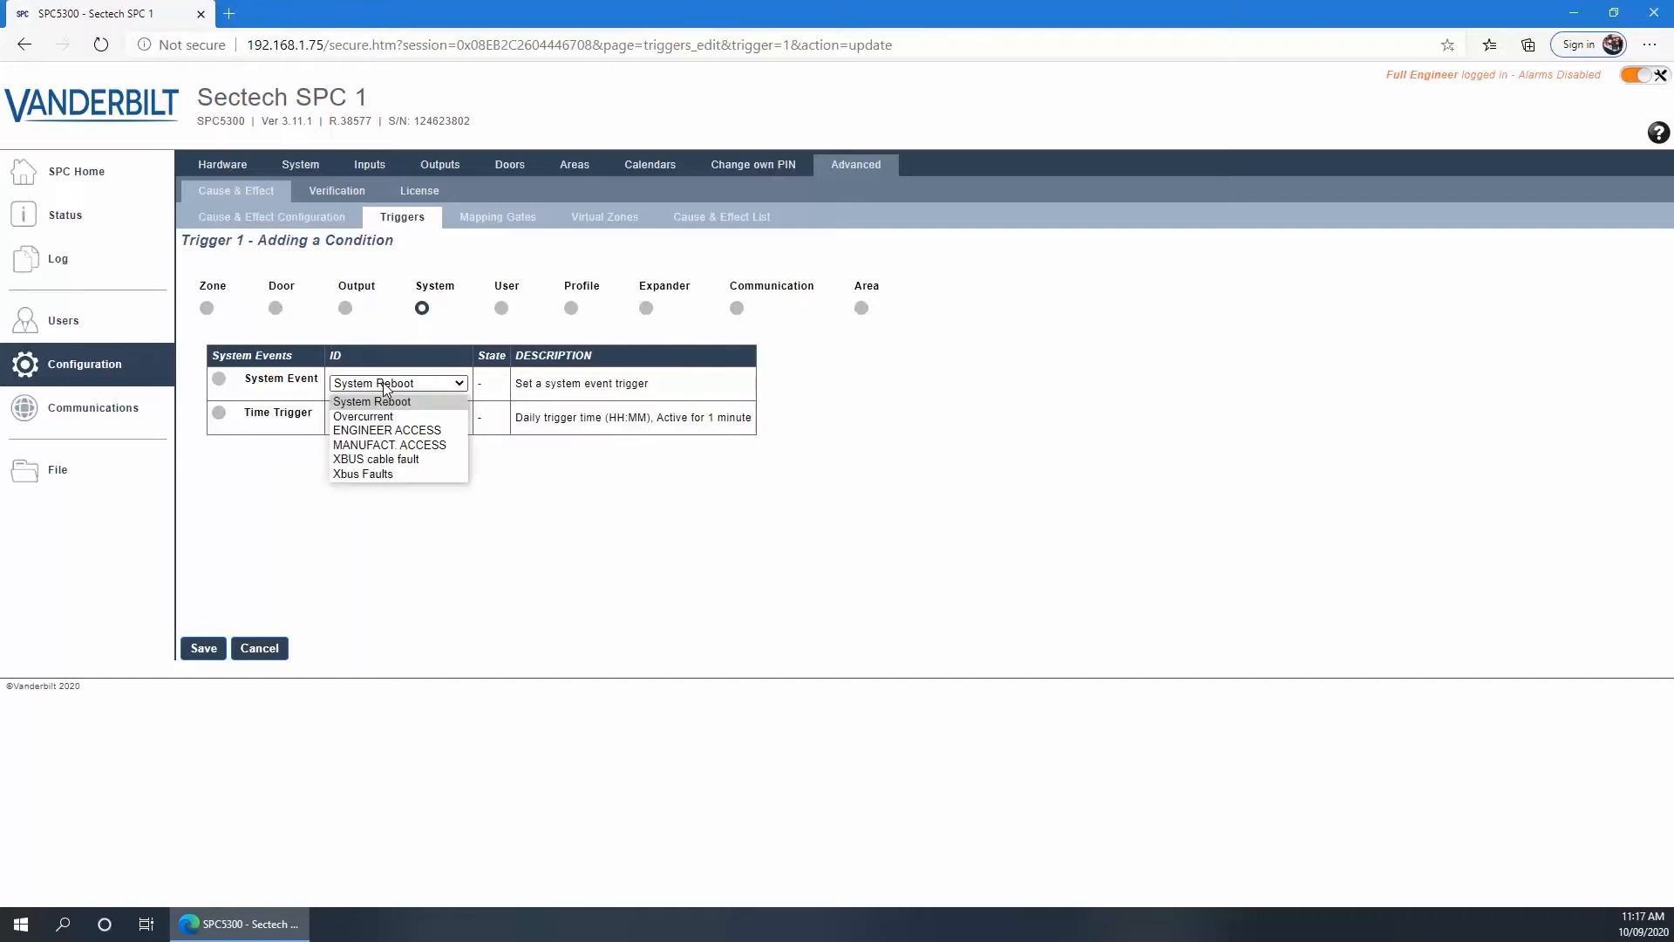
{"action": "left_click", "coordinate": [384, 385]}
Check user event and user profile conditions, keeping Any User and PROFILE 1, then expander events
{"action": "left_click", "coordinate": [502, 308]}
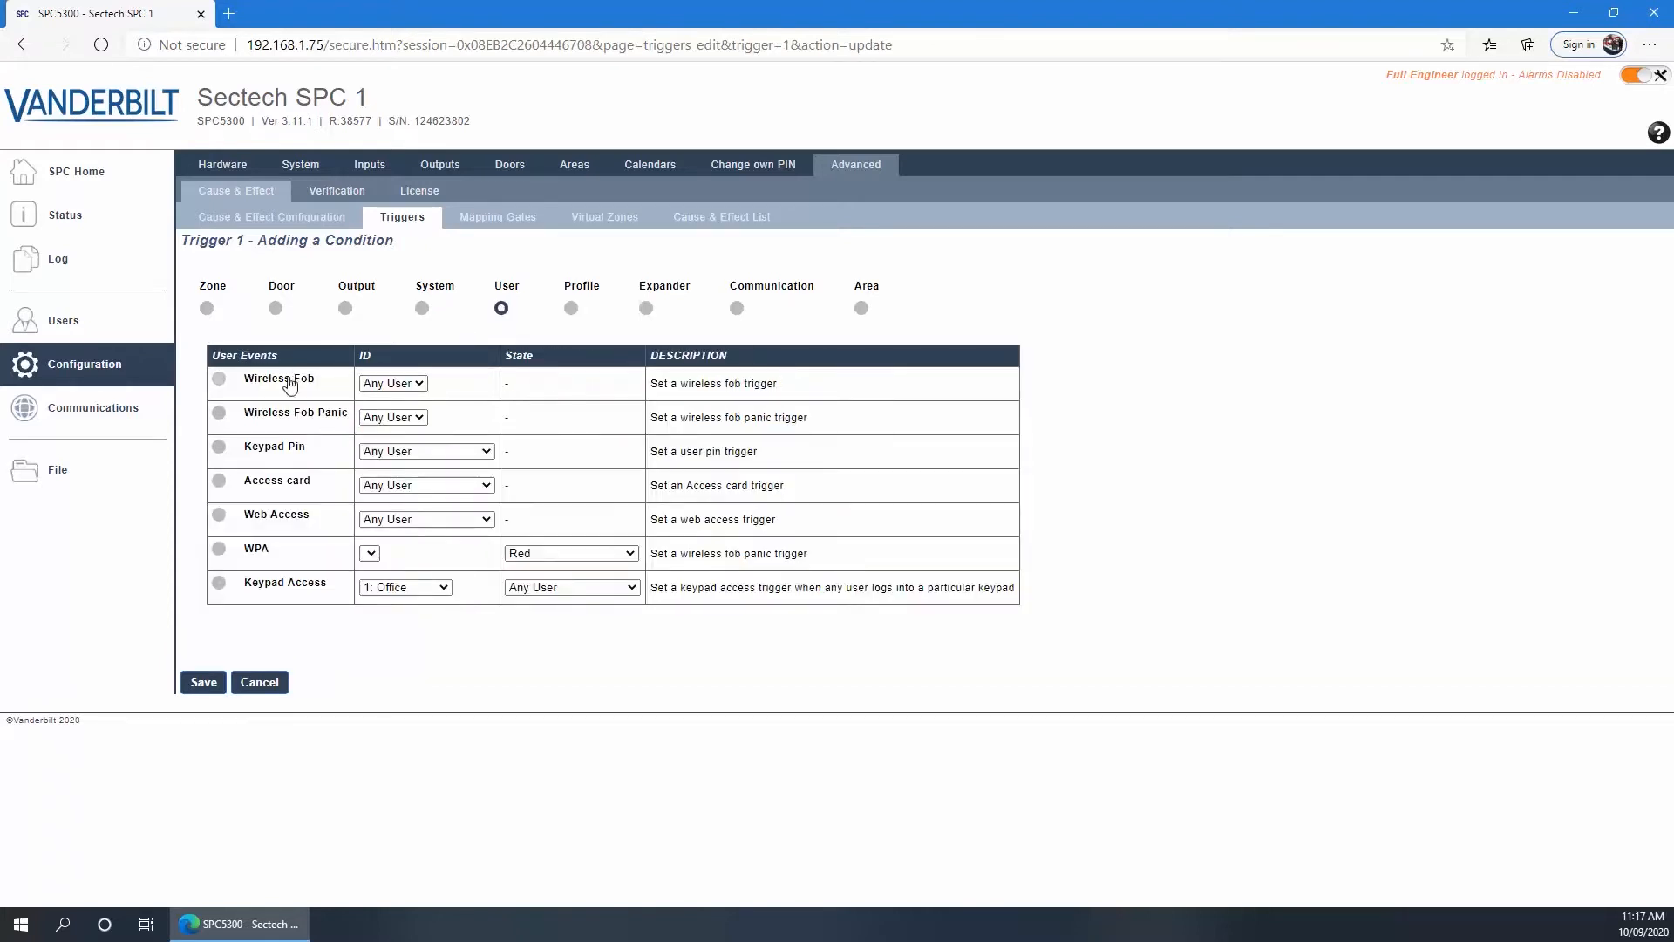
{"action": "left_click", "coordinate": [378, 452]}
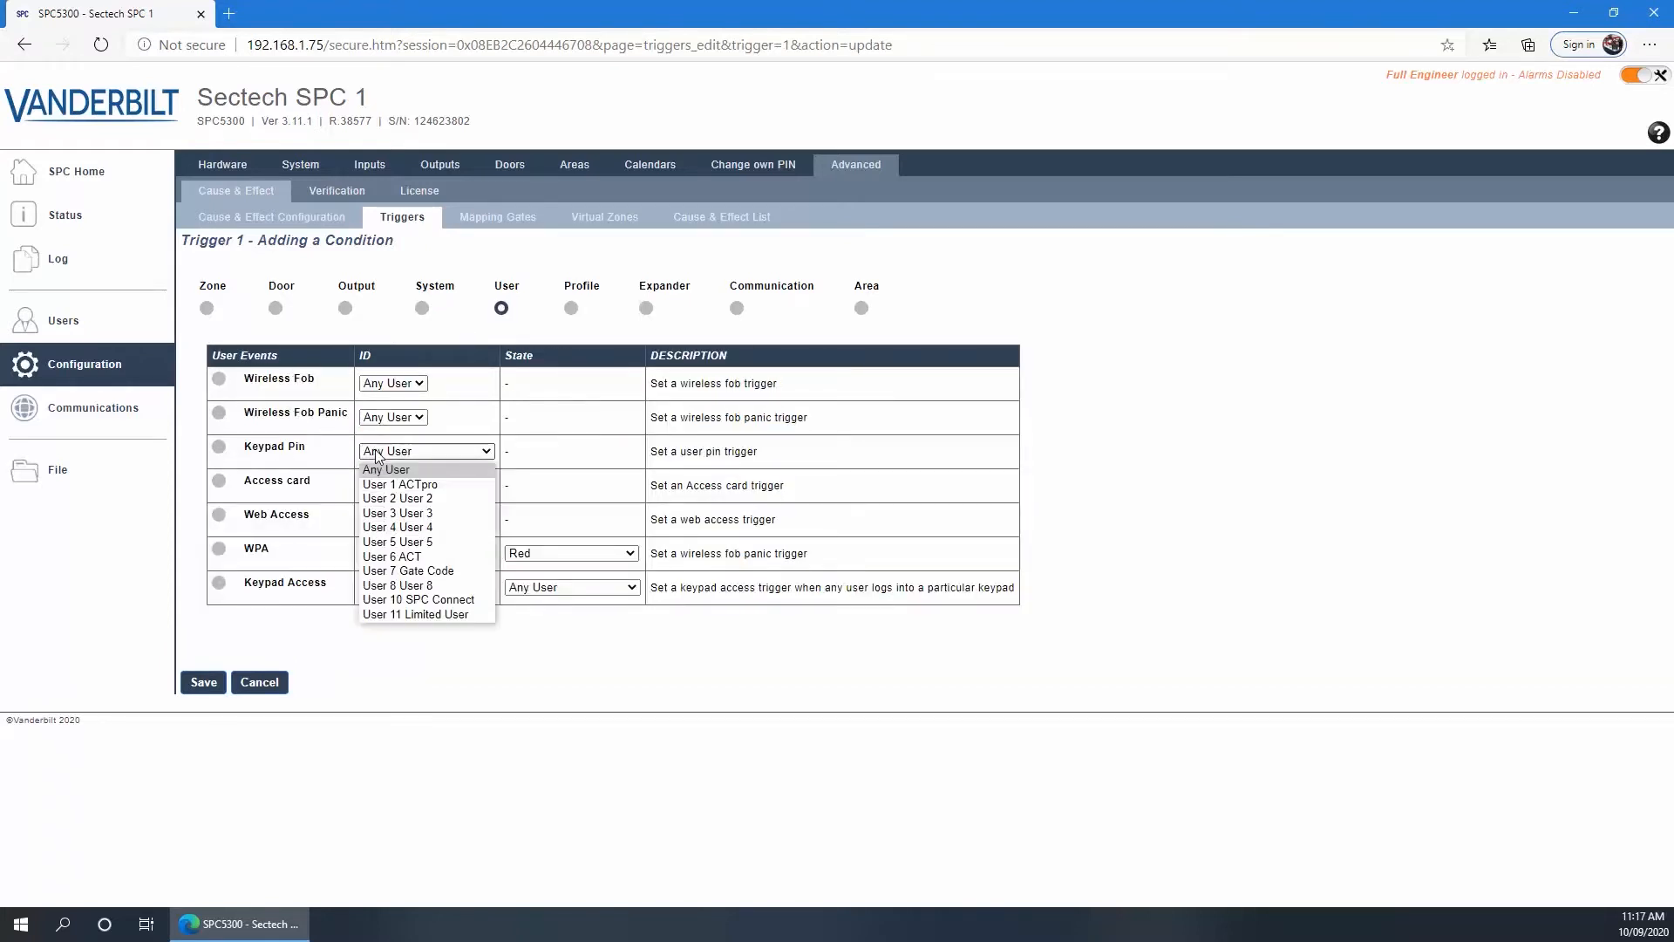
{"action": "left_click", "coordinate": [376, 451]}
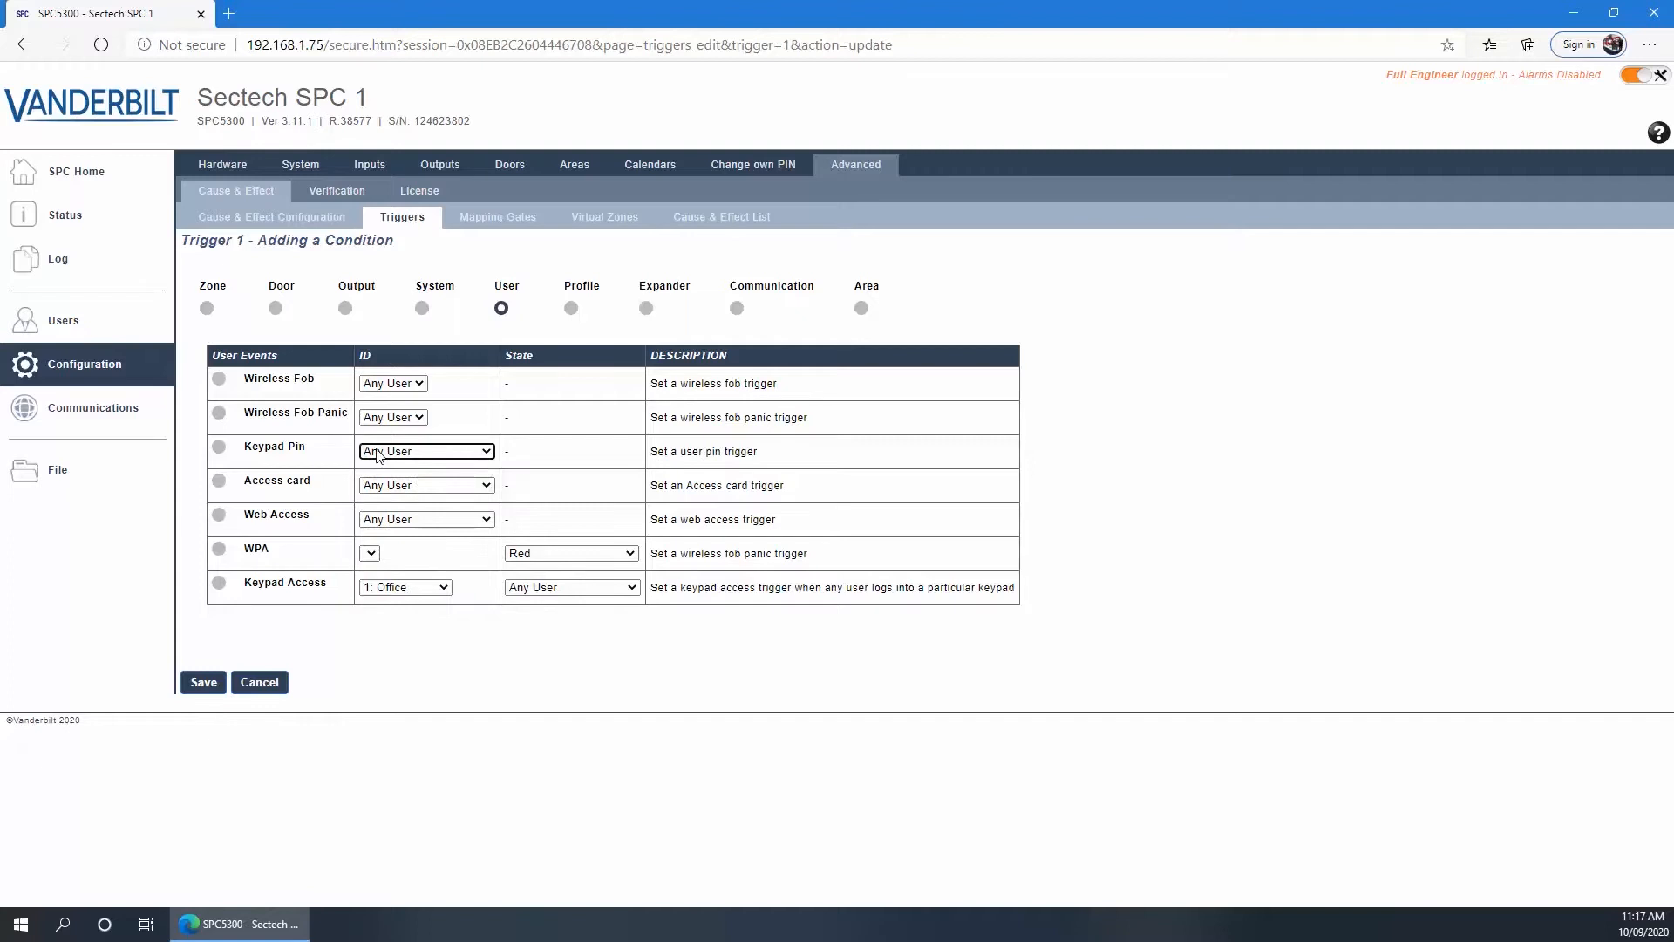
{"action": "left_click", "coordinate": [569, 302]}
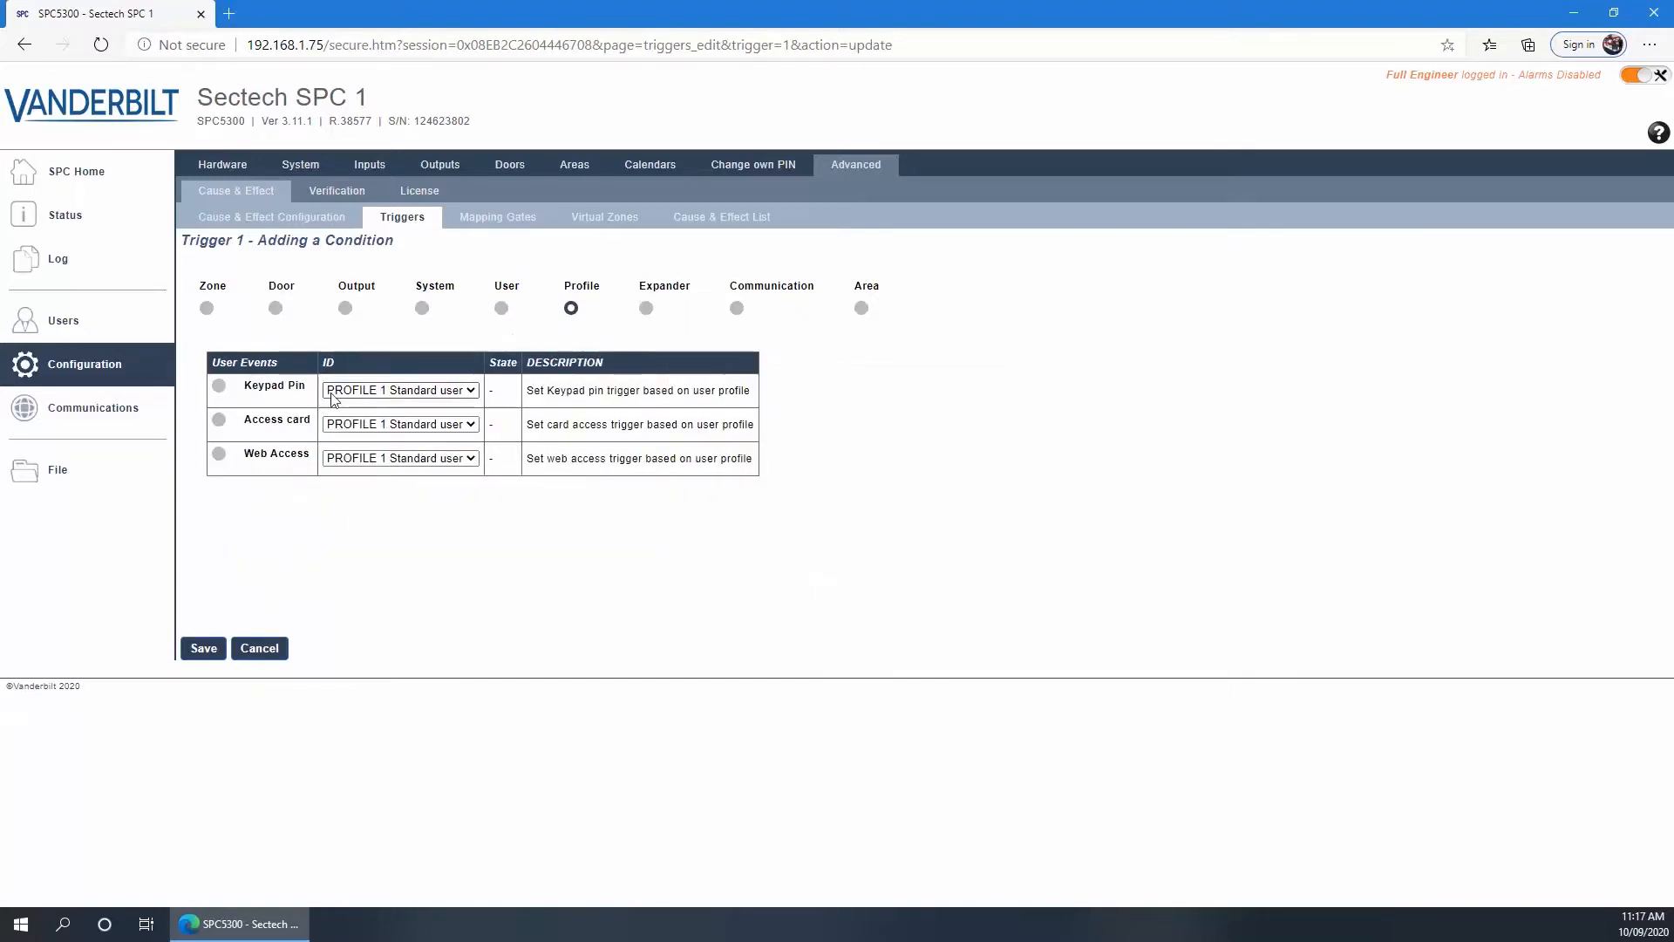
{"action": "left_click", "coordinate": [343, 424]}
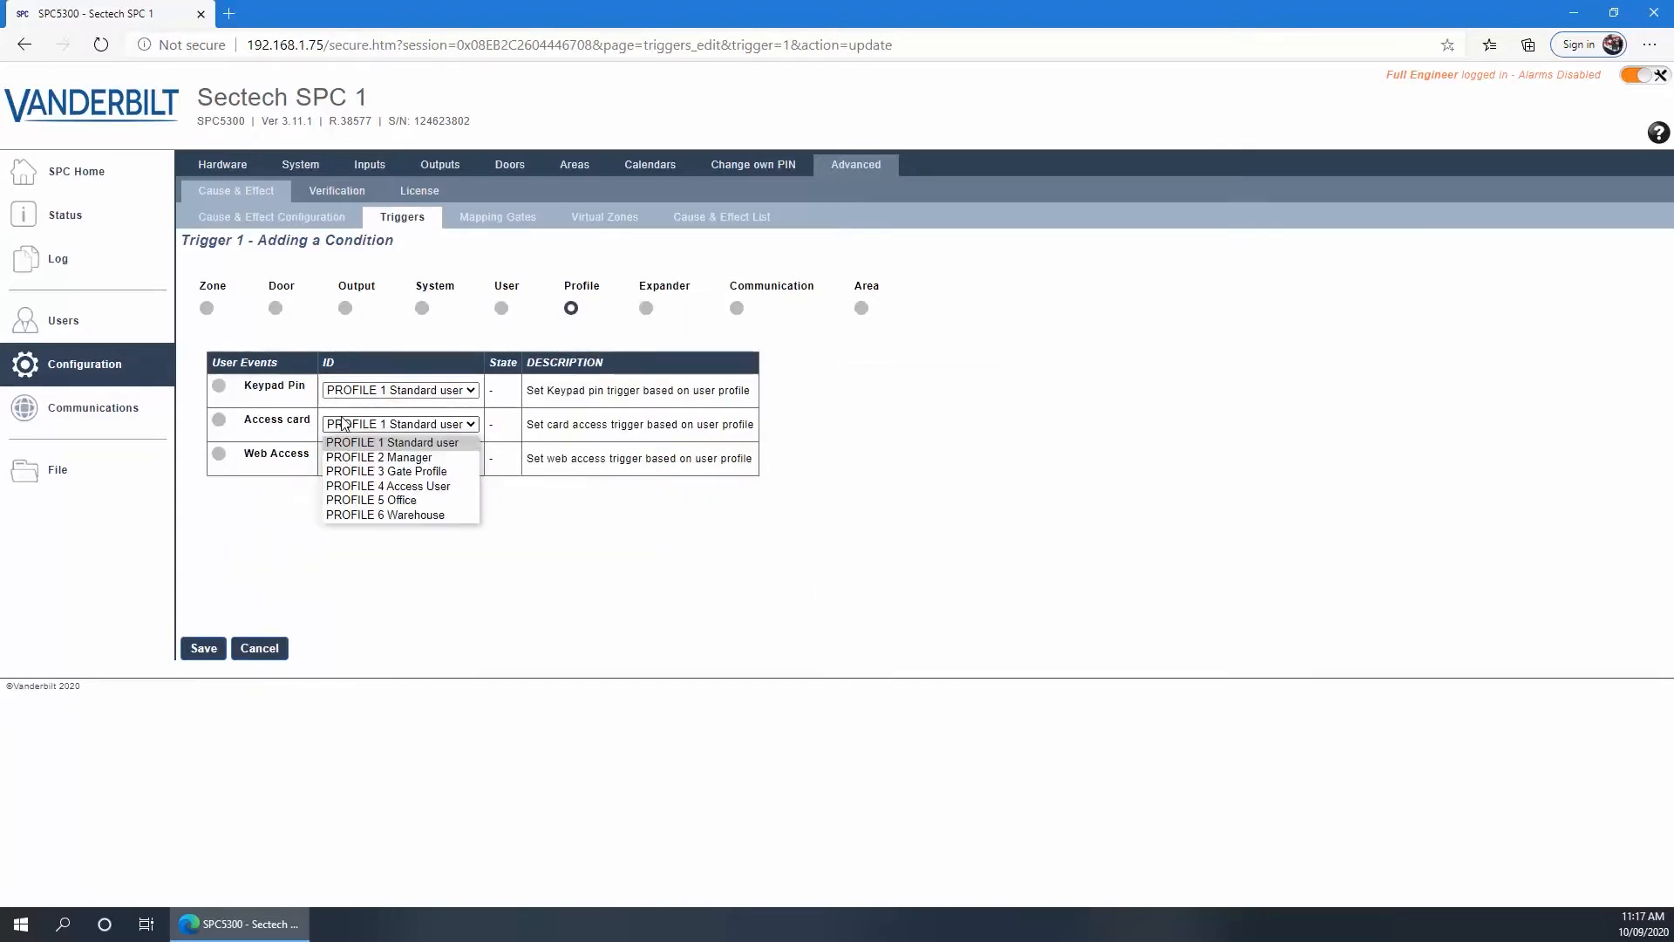
{"action": "left_click", "coordinate": [342, 424]}
{"action": "left_click", "coordinate": [647, 310]}
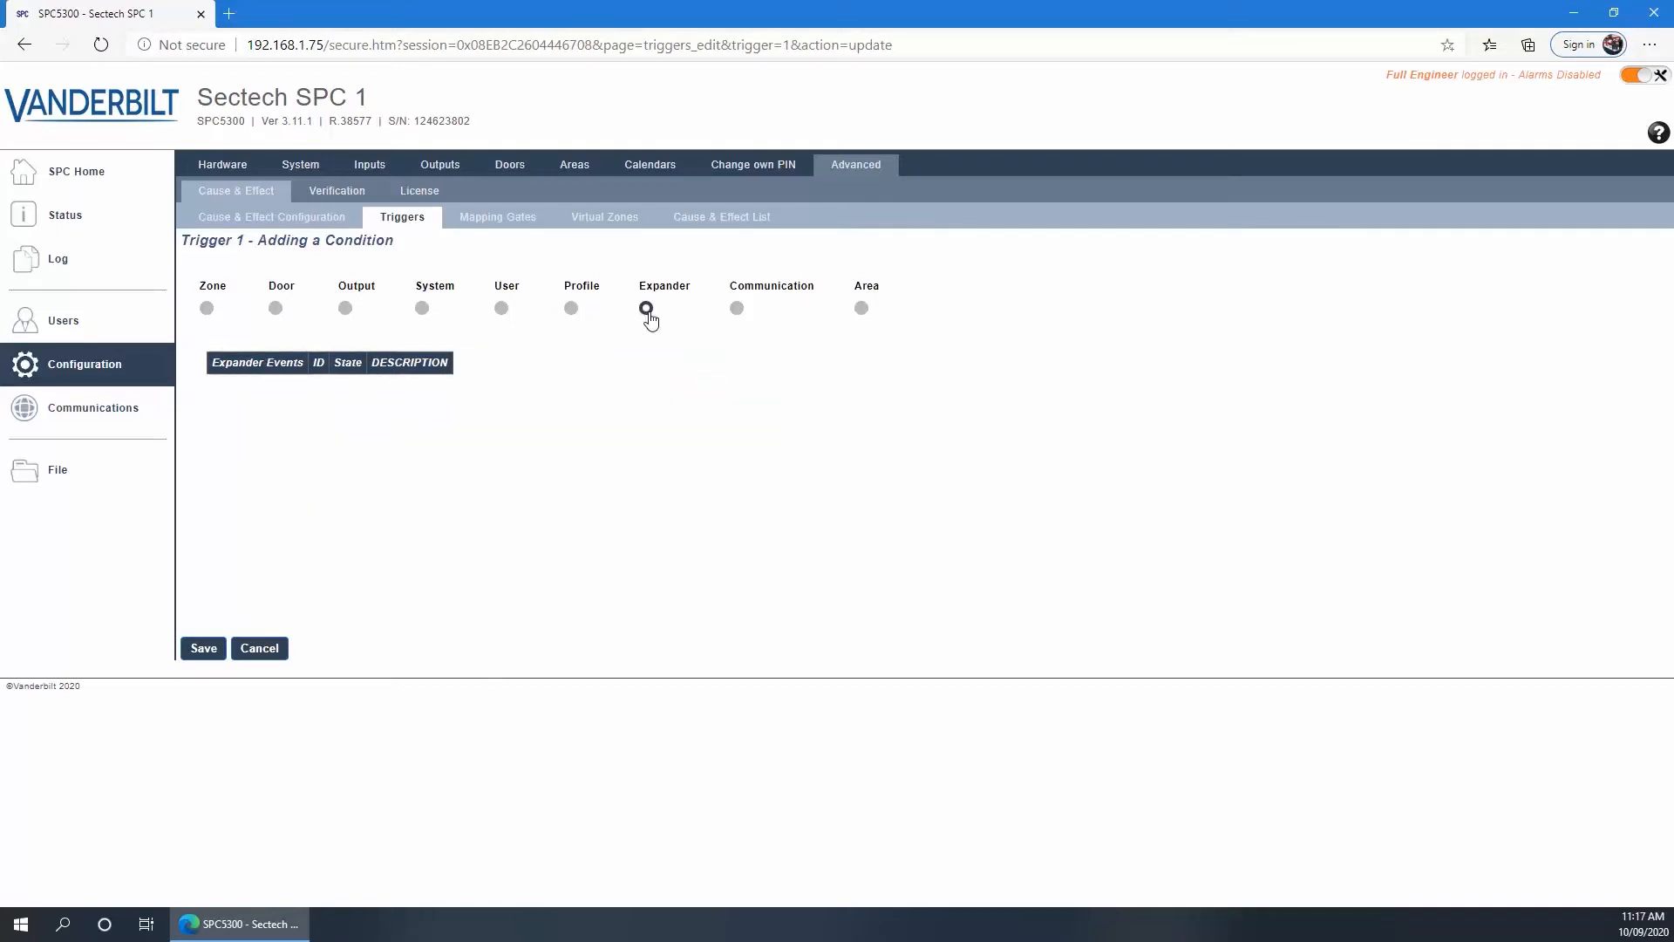
Look at communication event FlexC ATP paths, then set the condition type to Area
{"action": "left_click", "coordinate": [735, 314]}
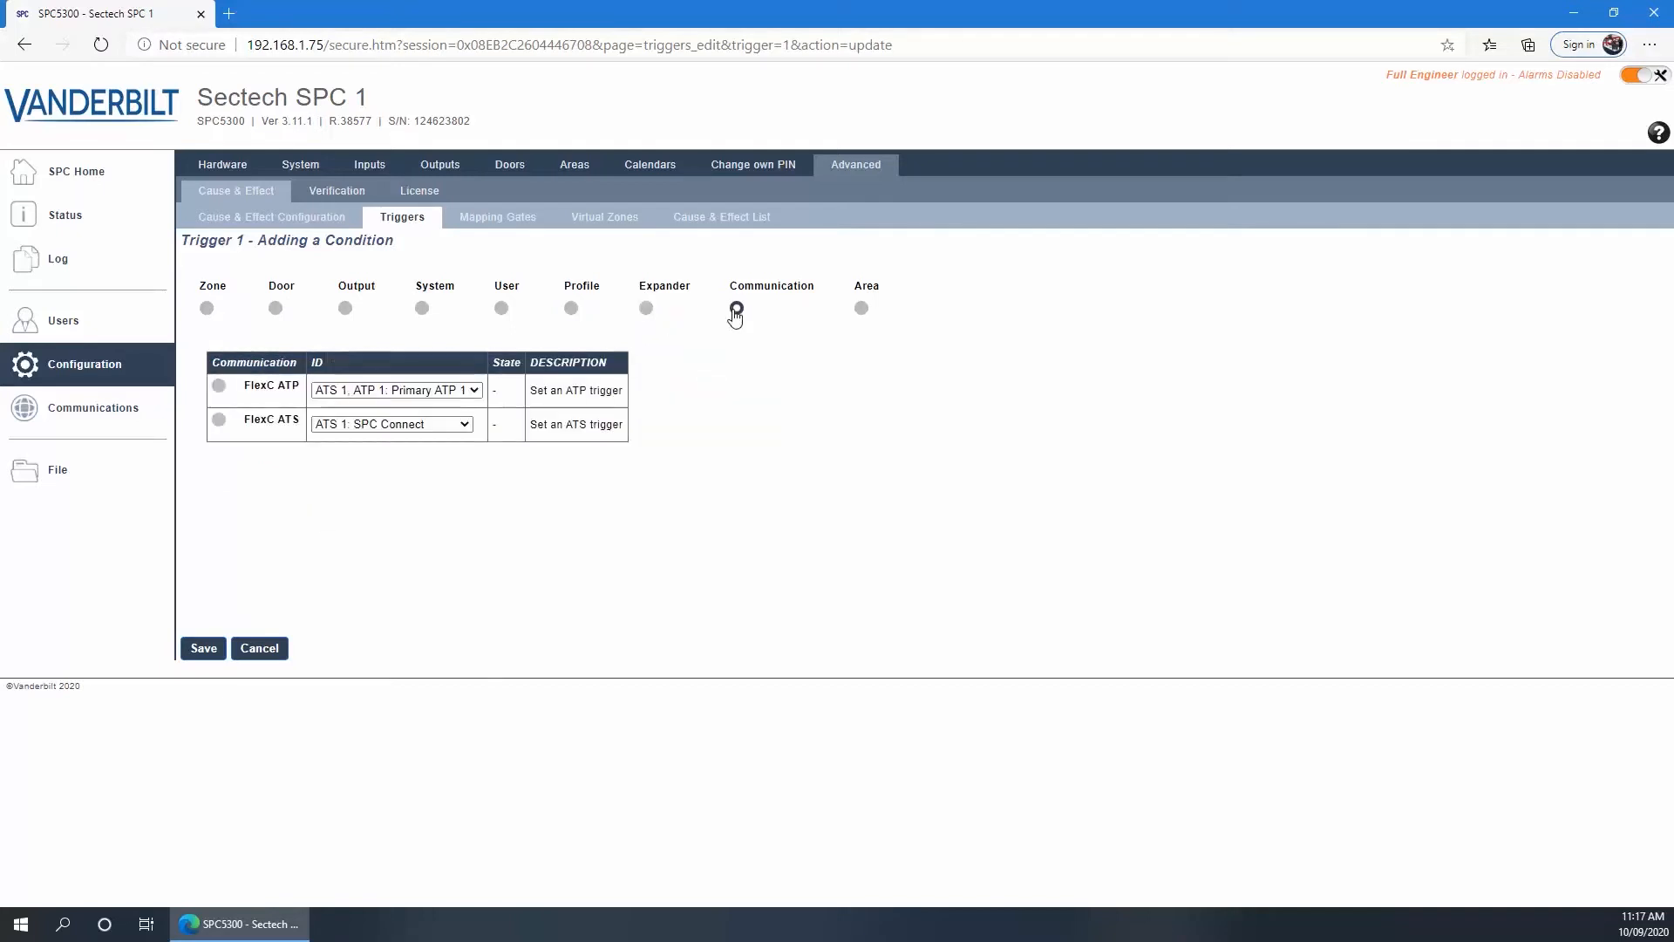
{"action": "left_click", "coordinate": [371, 394]}
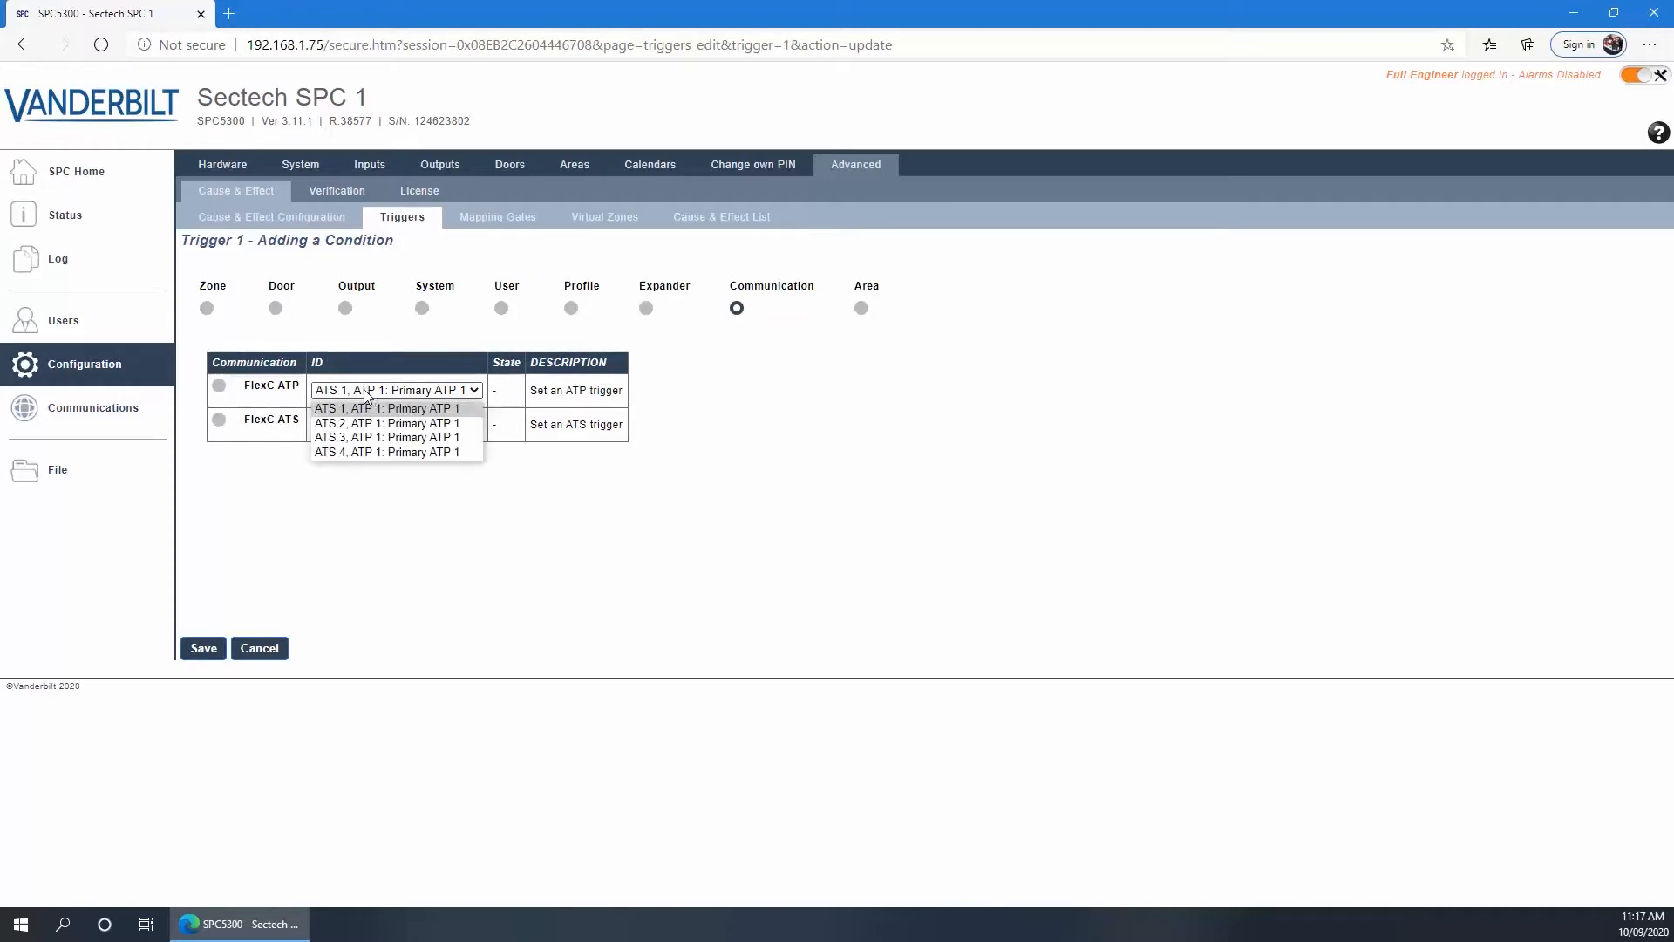
{"action": "left_click", "coordinate": [366, 394]}
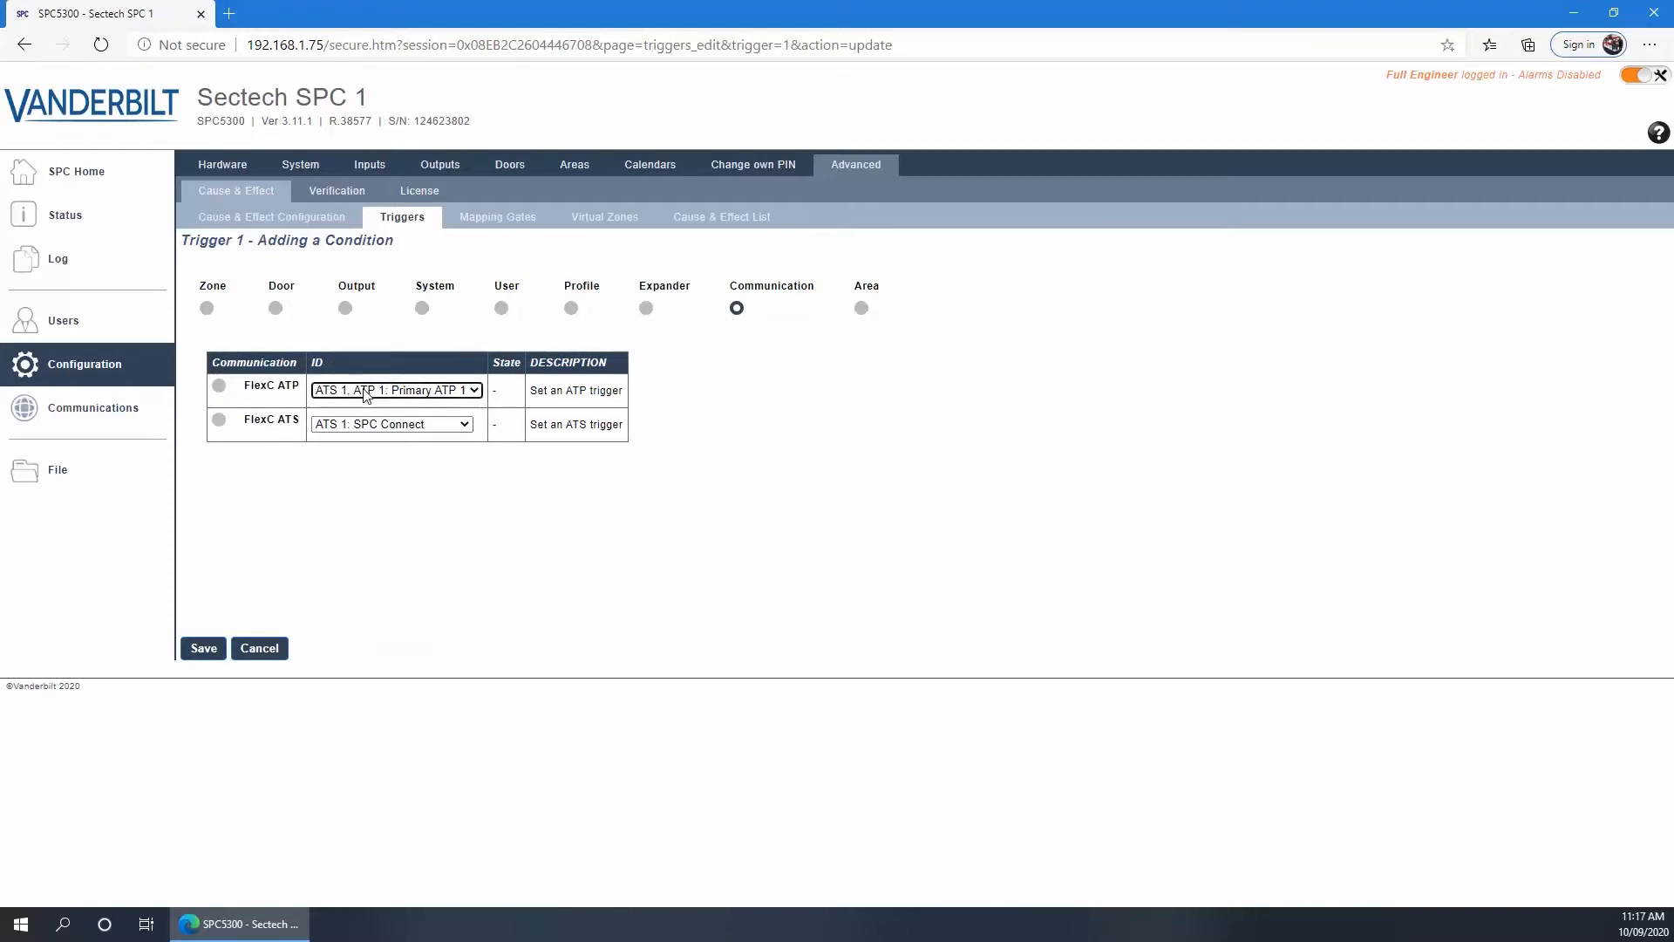
{"action": "left_click", "coordinate": [861, 309]}
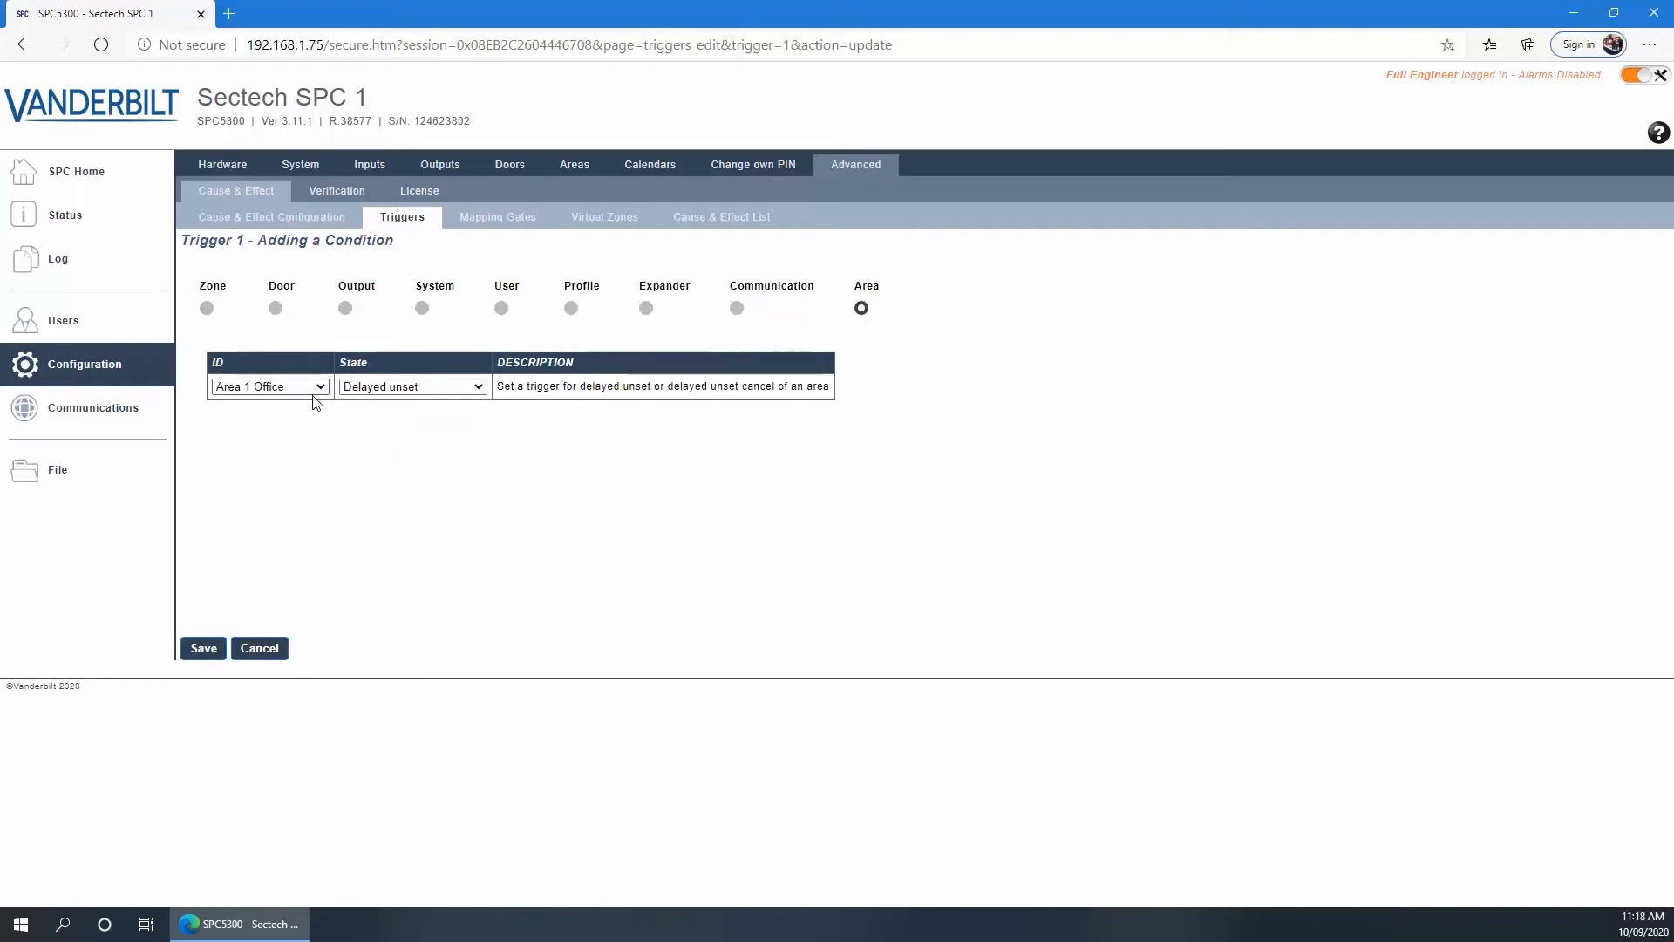
Switch the condition to an Area Output using Area 2 Warehouse
{"action": "left_click", "coordinate": [360, 389]}
{"action": "left_click", "coordinate": [266, 393]}
{"action": "left_click", "coordinate": [345, 310]}
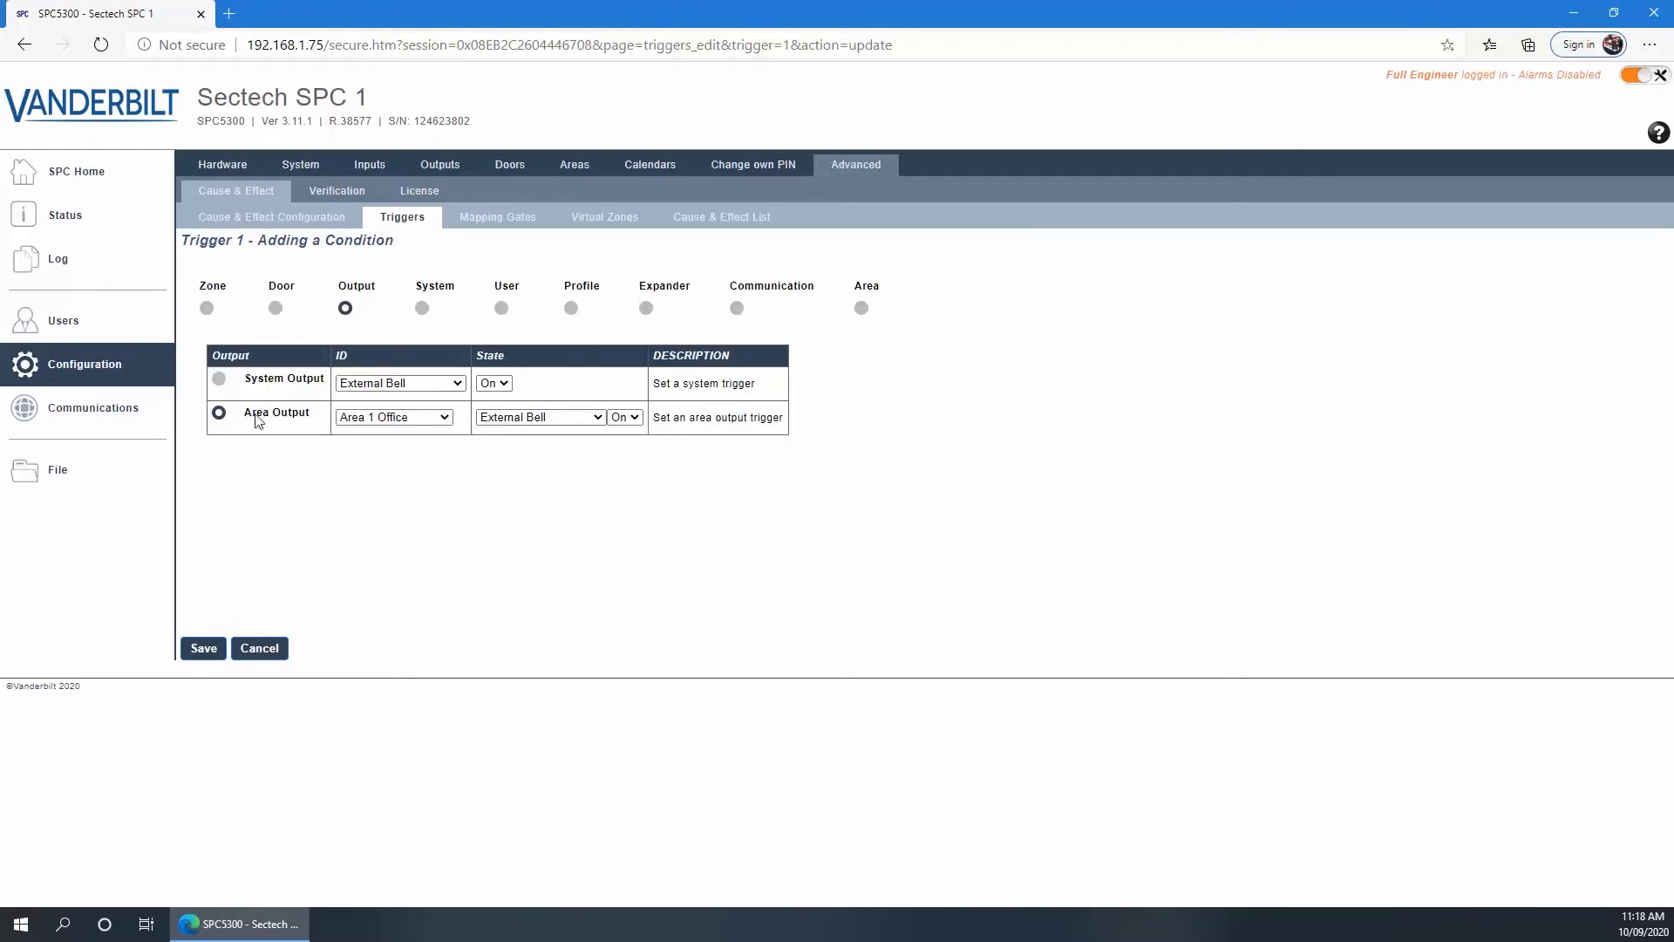
{"action": "left_click", "coordinate": [384, 417]}
{"action": "left_click", "coordinate": [376, 450]}
Set the output state to Unset, add the condition, and save Trigger 1
{"action": "left_click", "coordinate": [518, 425]}
{"action": "scroll", "coordinate": [530, 578], "scroll_direction": "down", "scroll_amount": 1}
{"action": "scroll", "coordinate": [530, 579], "scroll_direction": "down", "scroll_amount": 2}
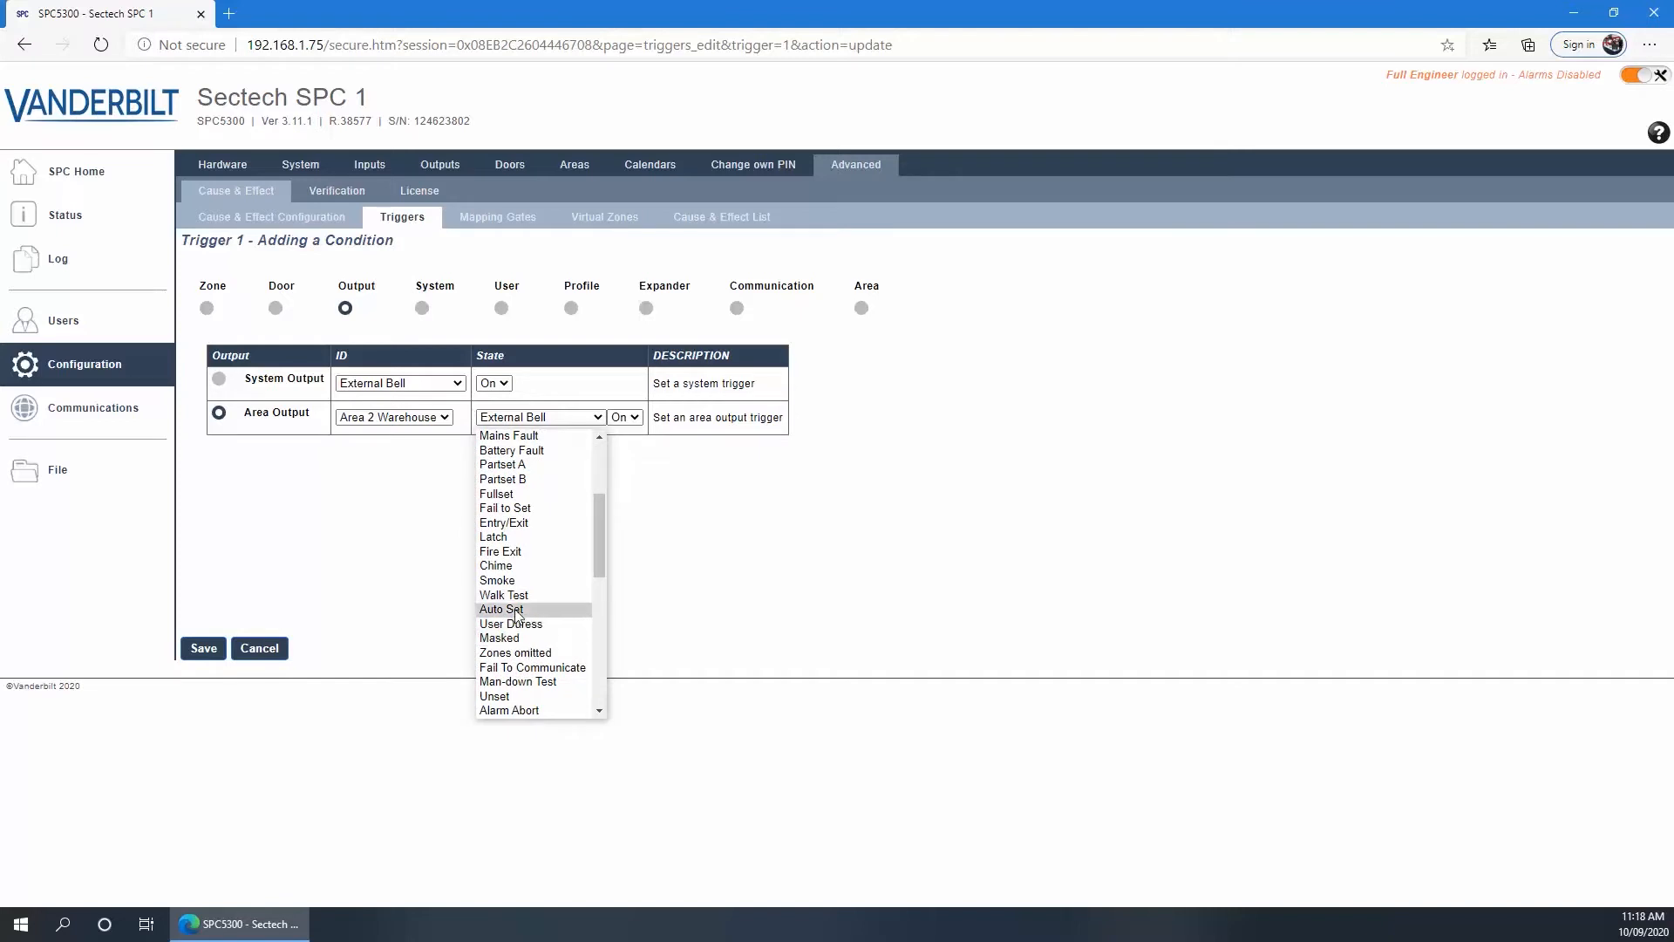
{"action": "left_click", "coordinate": [497, 697]}
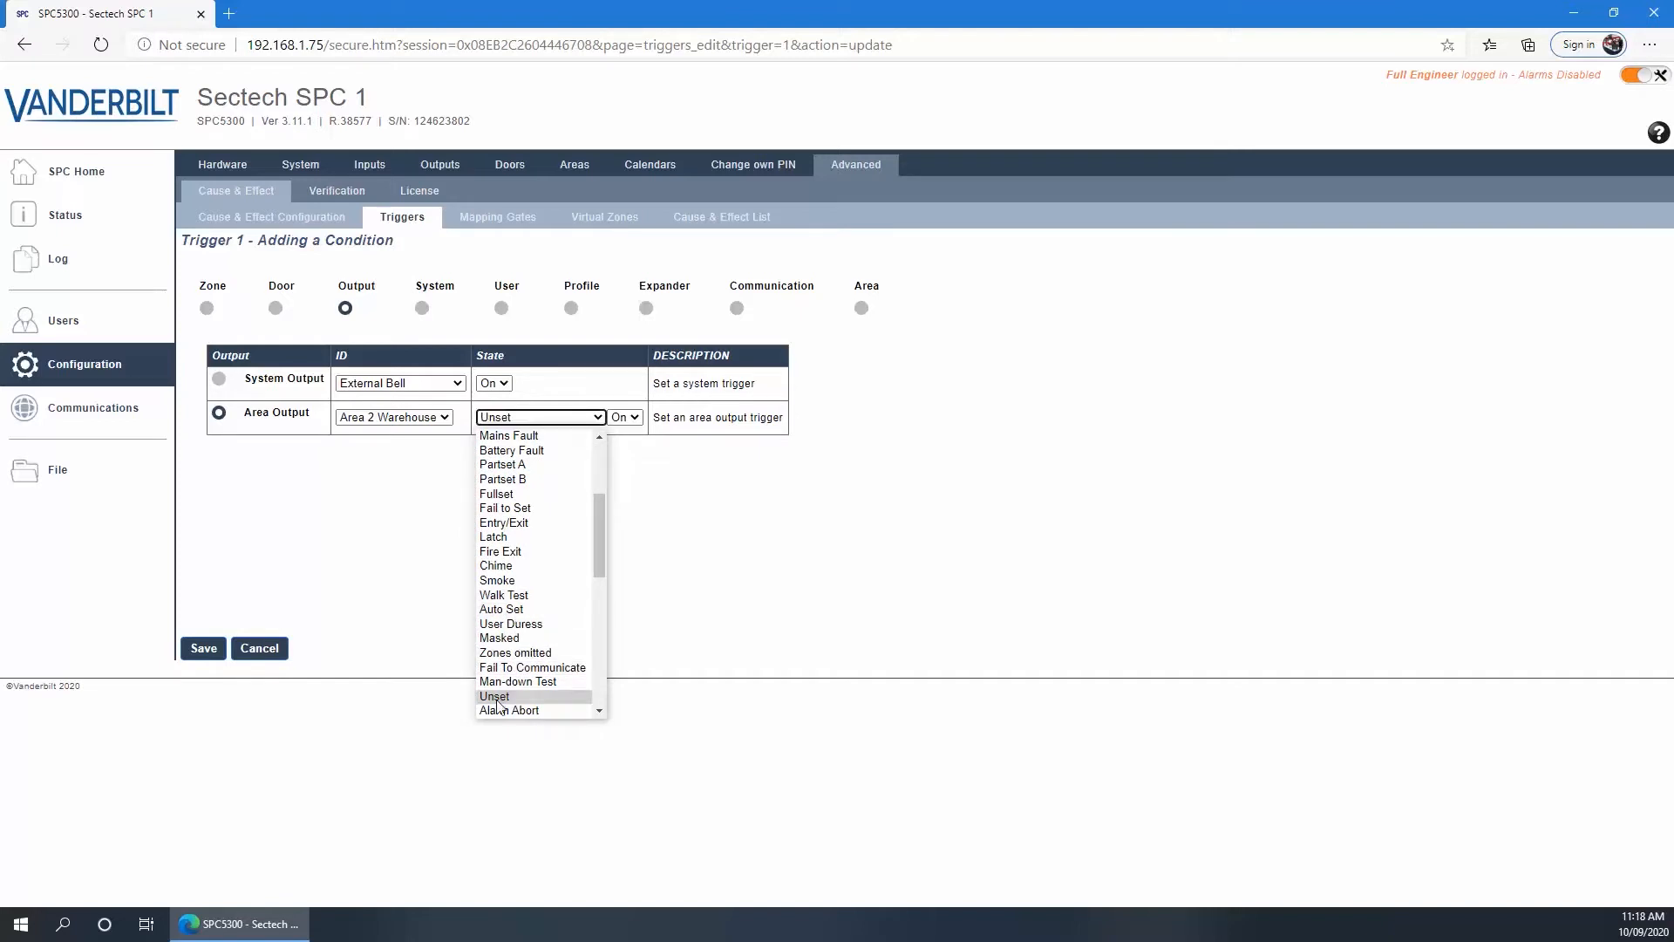
{"action": "left_click", "coordinate": [202, 649]}
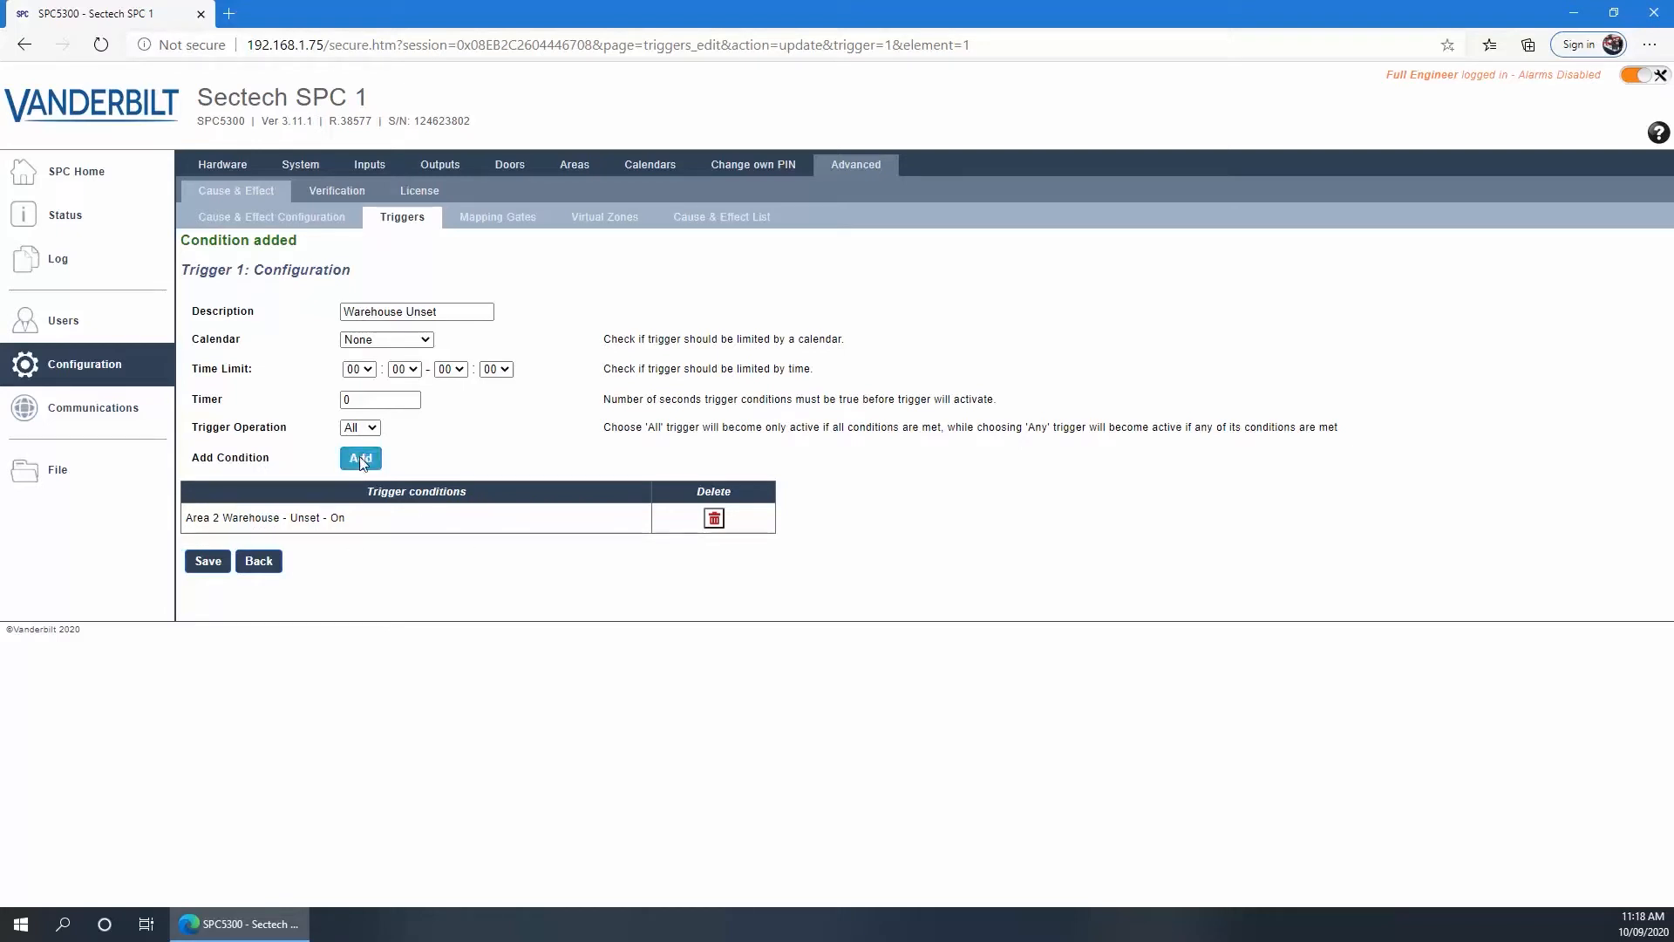
{"action": "left_click", "coordinate": [207, 559]}
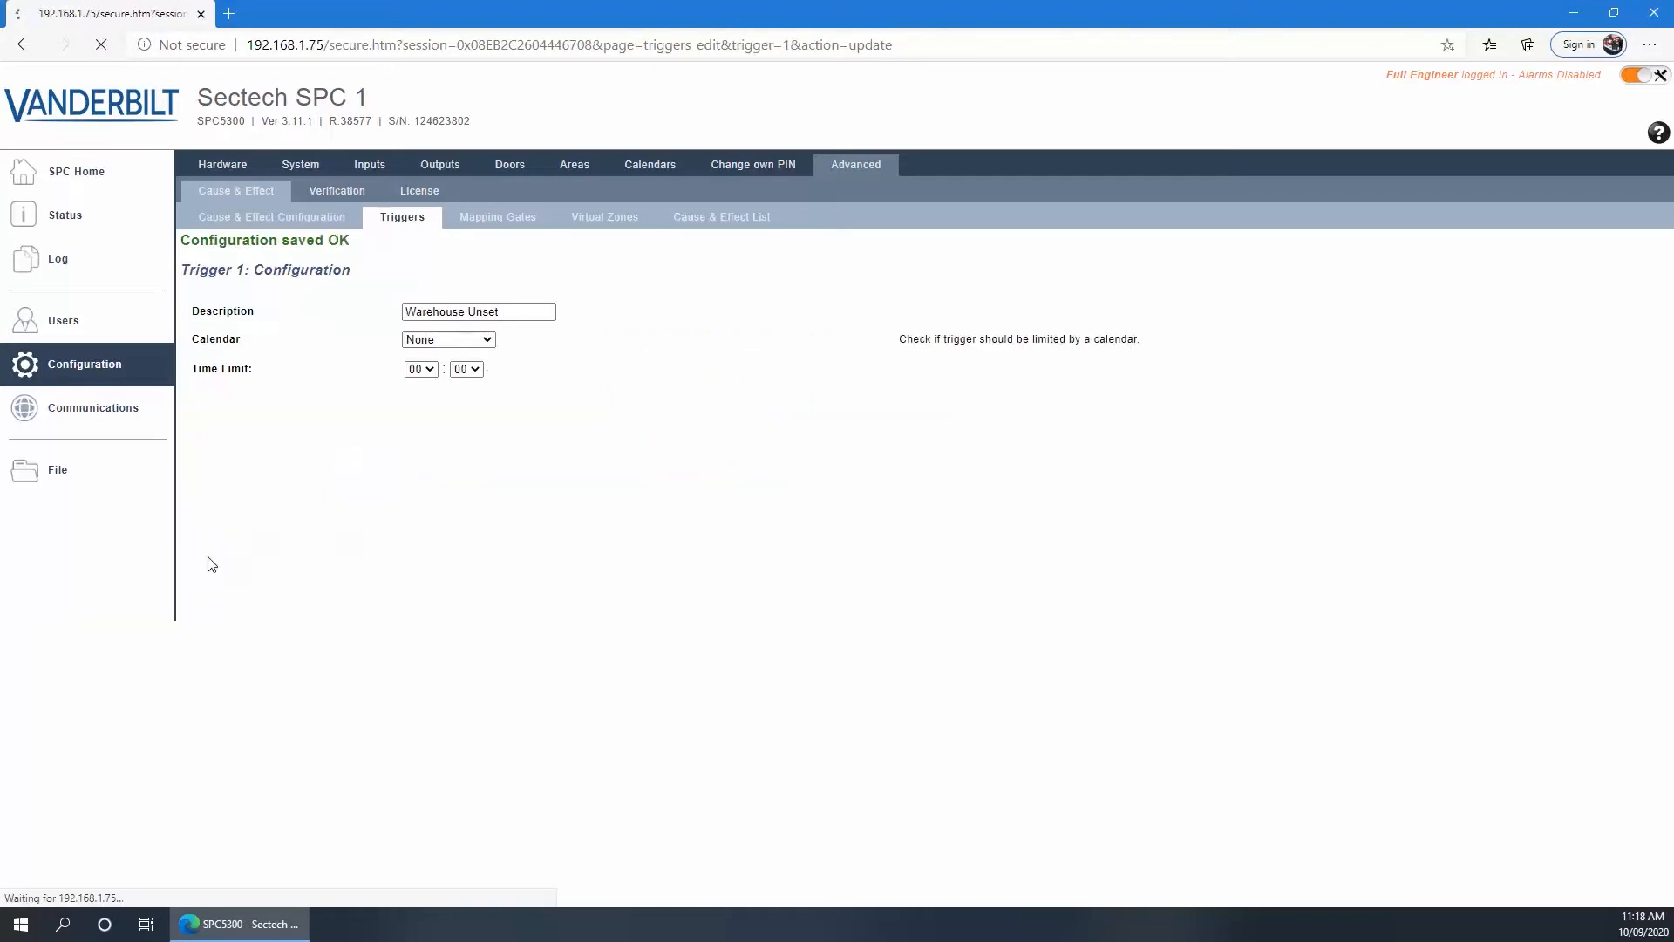
{"action": "left_click", "coordinate": [402, 220]}
Add Trigger 2 with description 'Warehouse Set' and begin adding a condition
{"action": "left_click", "coordinate": [205, 330]}
{"action": "left_click", "coordinate": [357, 313]}
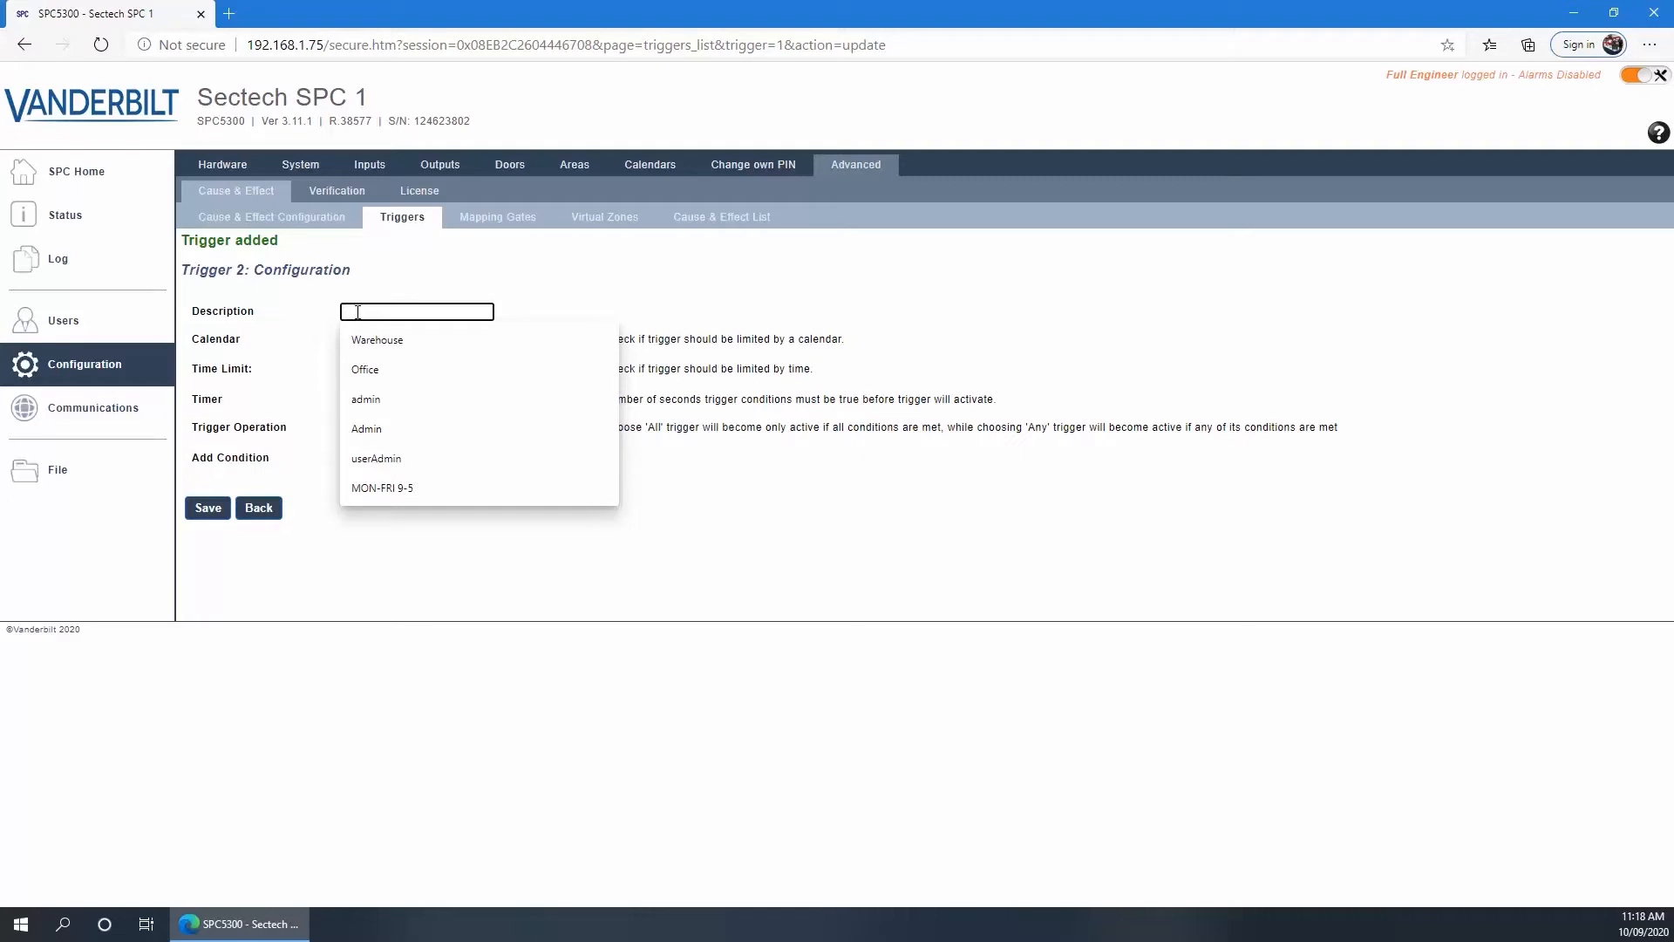
{"action": "type", "text": "Ware"}
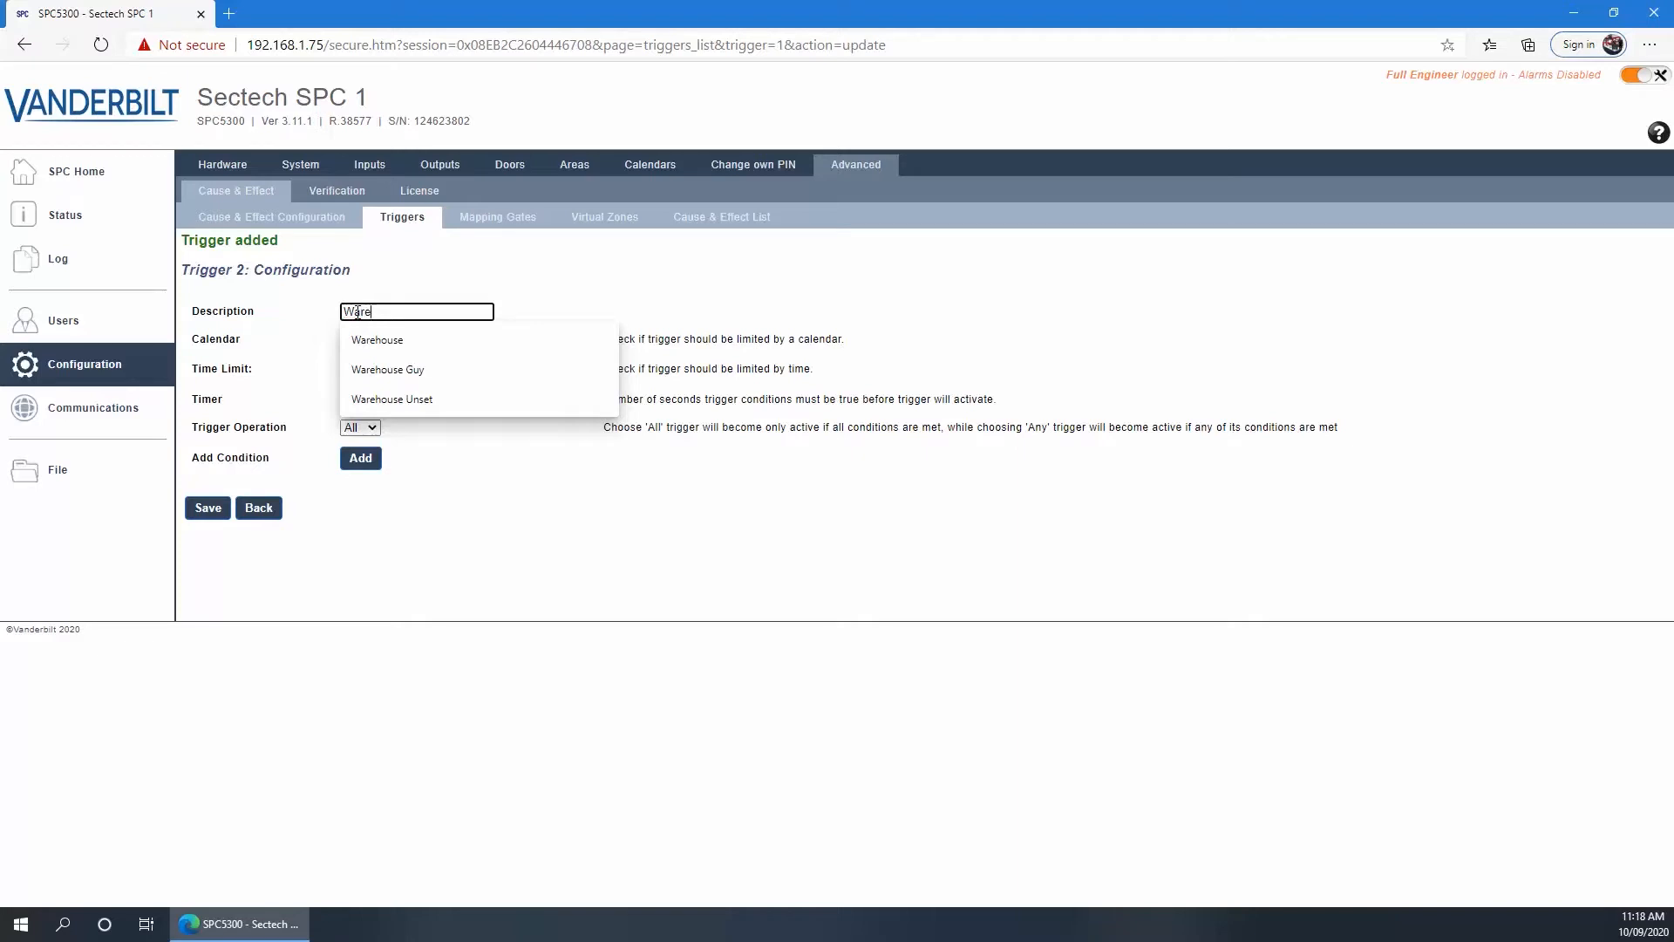
{"action": "type", "text": "house"}
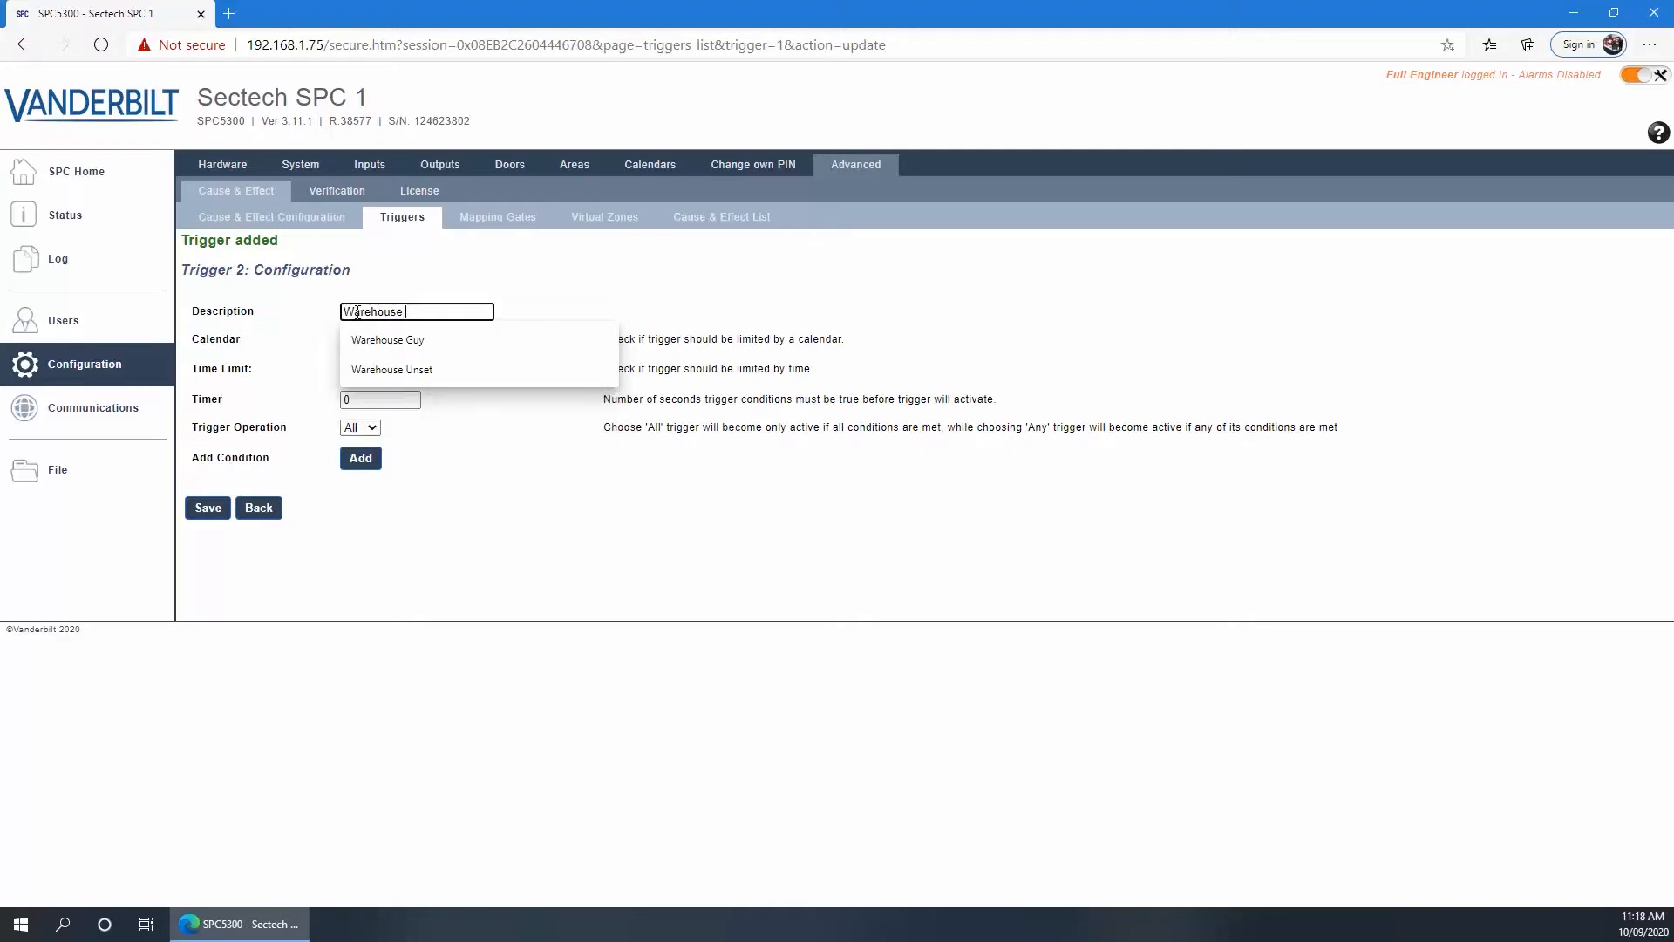
{"action": "type", "text": " Set"}
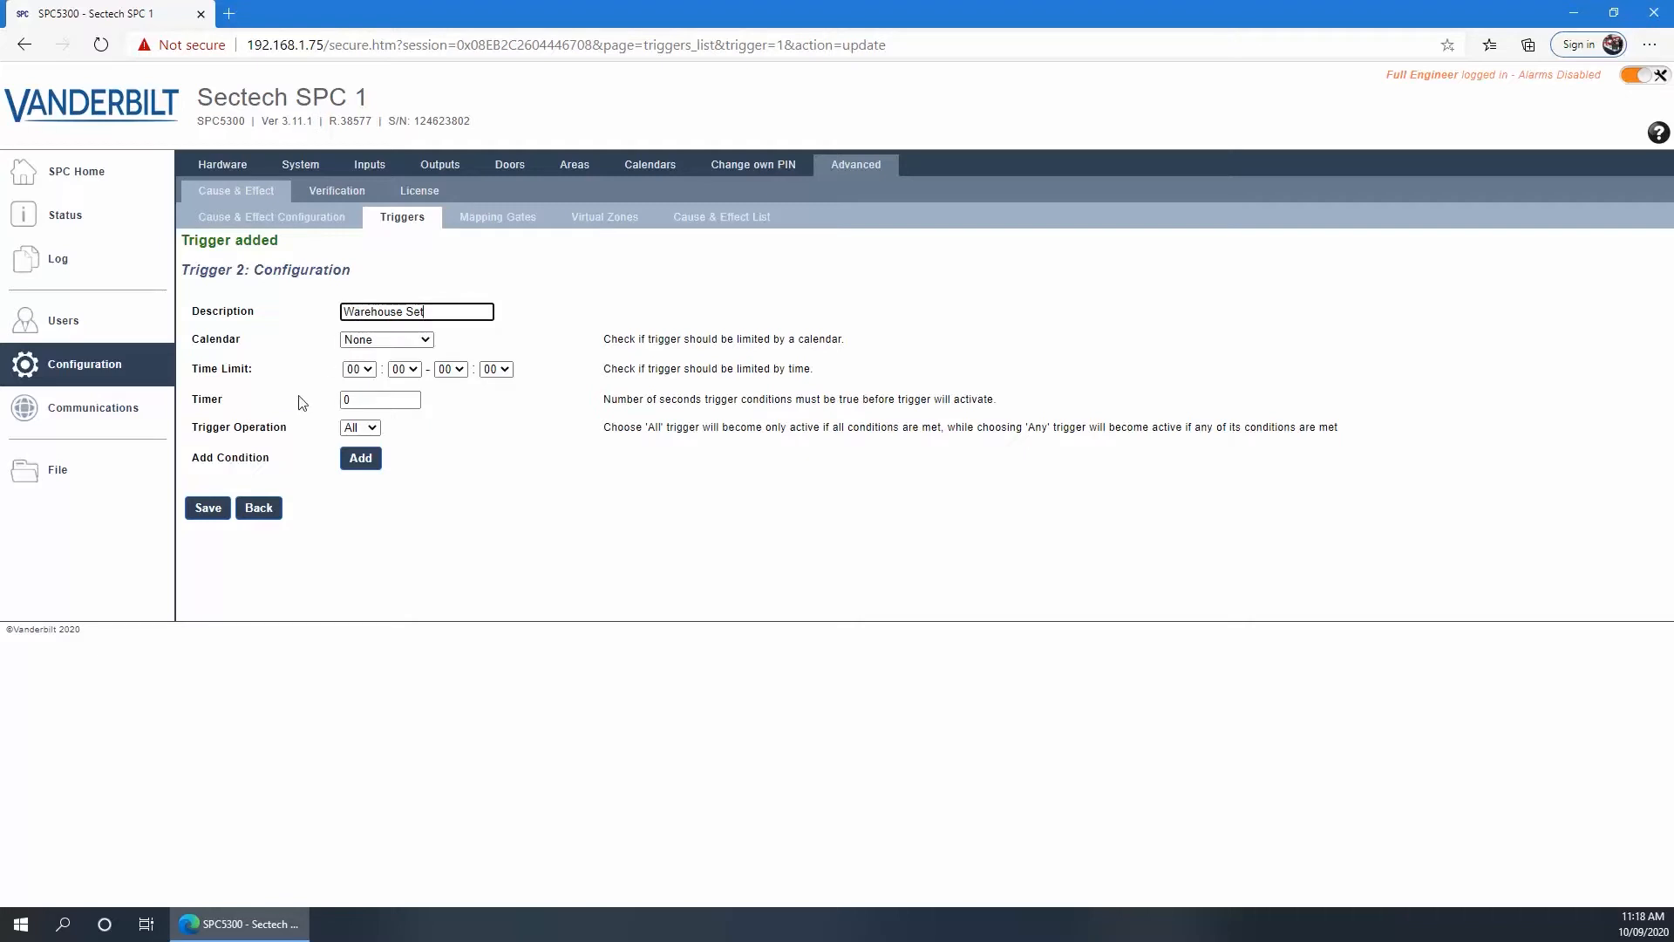
{"action": "left_click", "coordinate": [356, 467]}
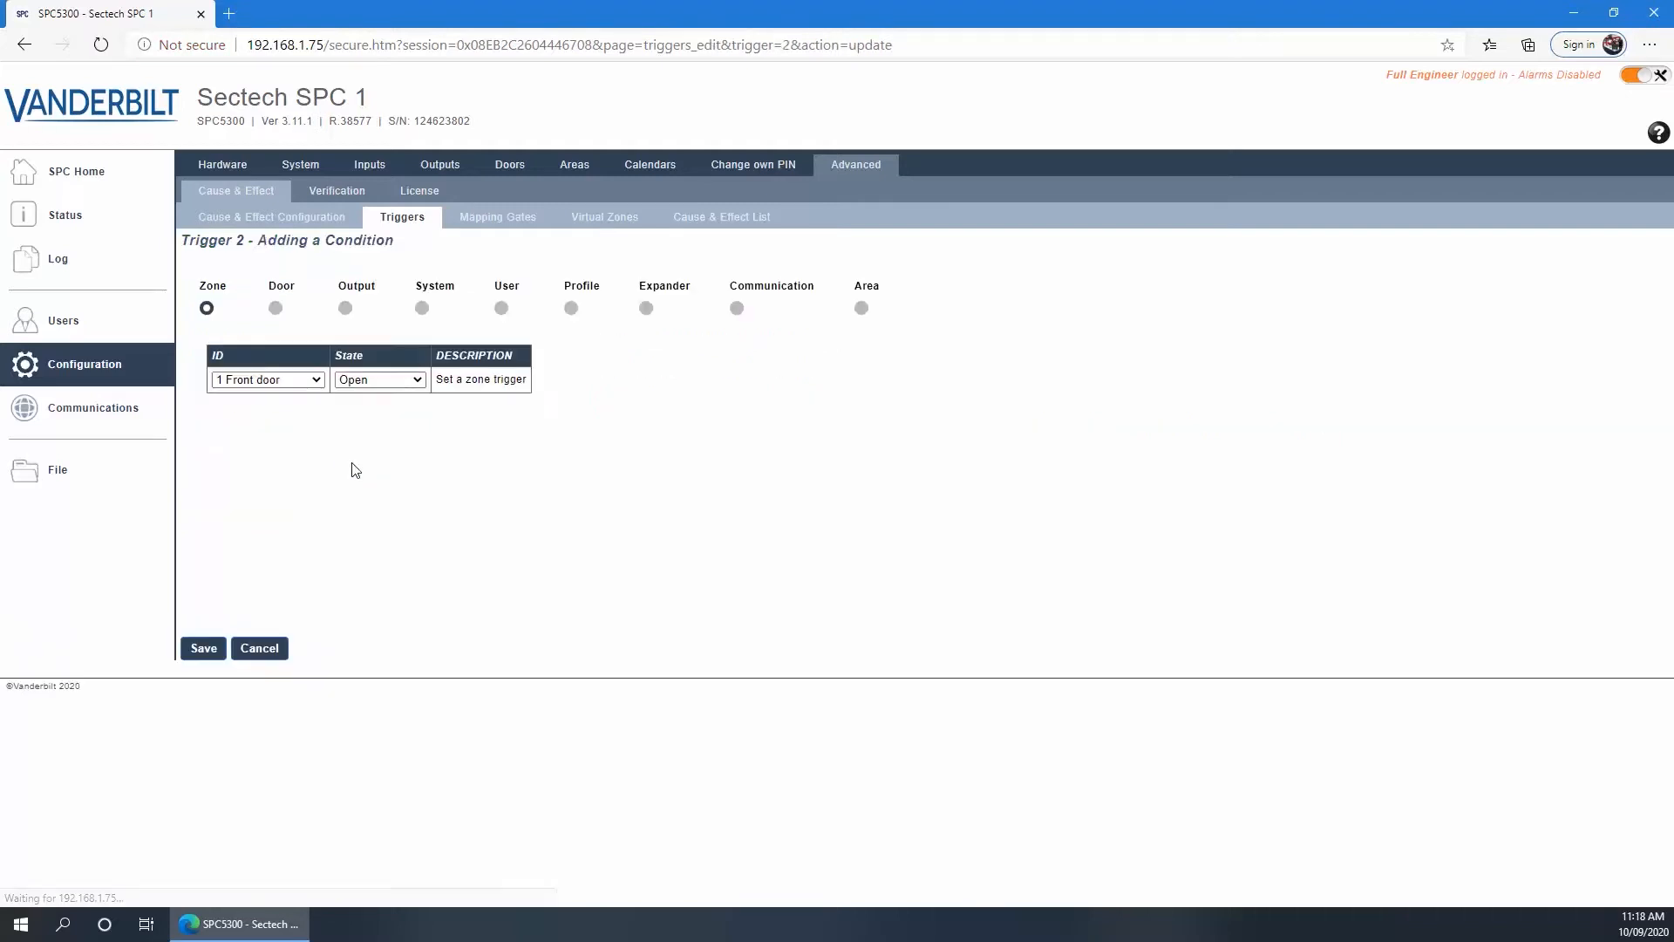
Give Trigger 2 an Area Output condition Area 2 Warehouse – Fullset, save it, and open Mapping Gates
{"action": "left_click", "coordinate": [346, 308]}
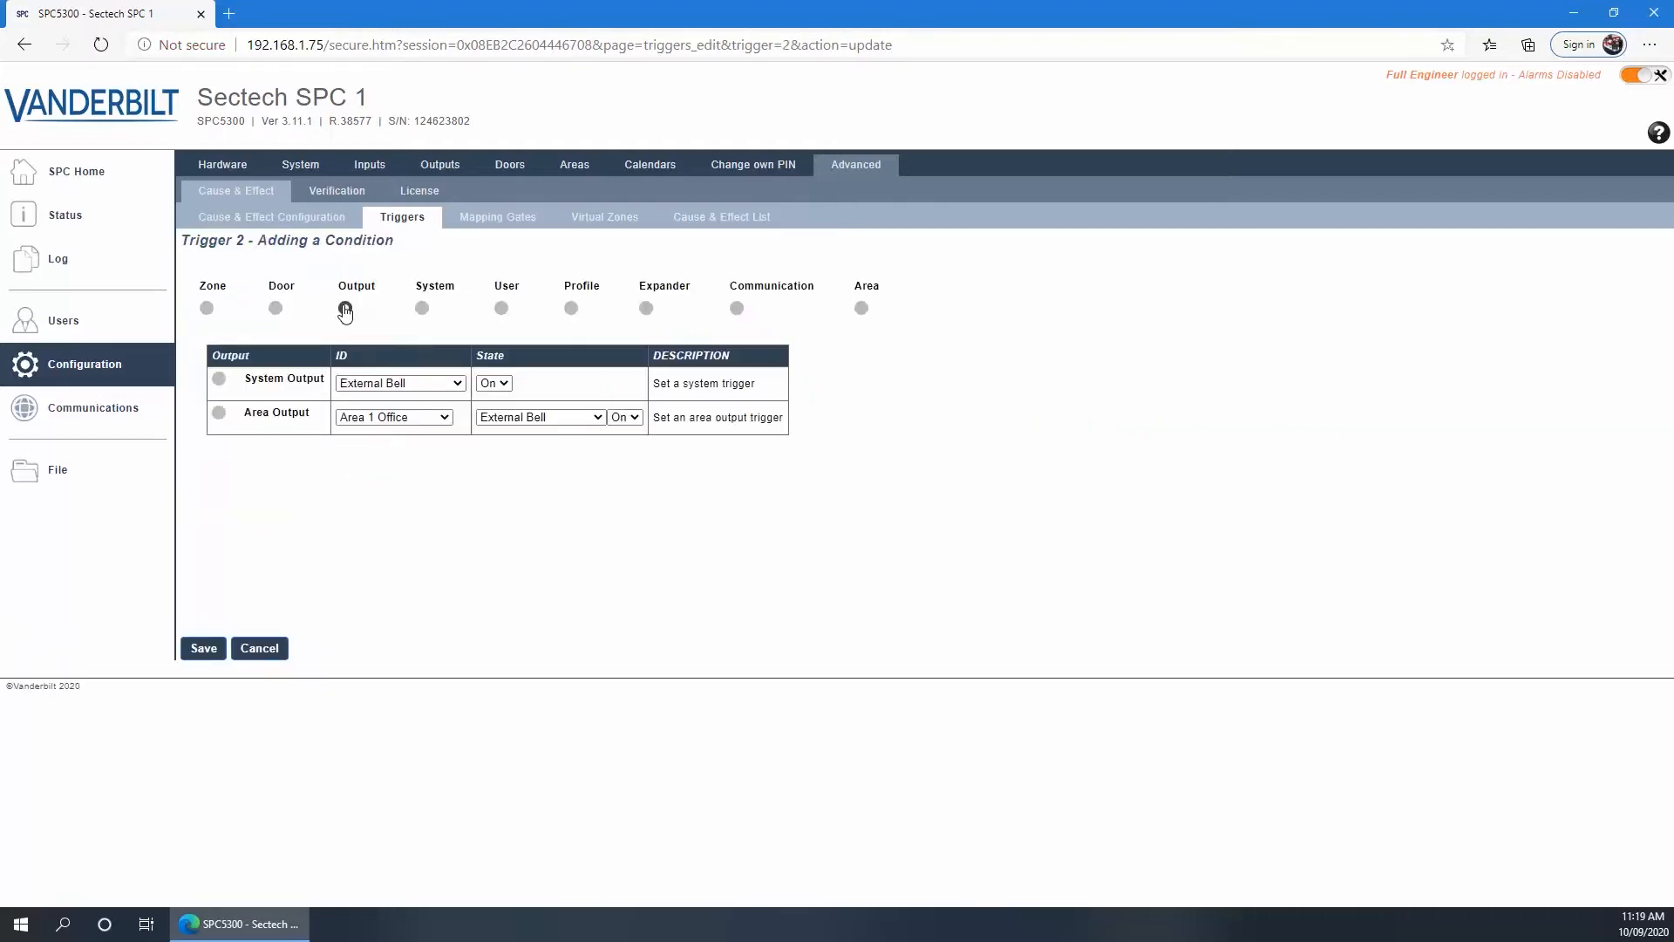
{"action": "left_click", "coordinate": [218, 414]}
{"action": "left_click", "coordinate": [358, 418]}
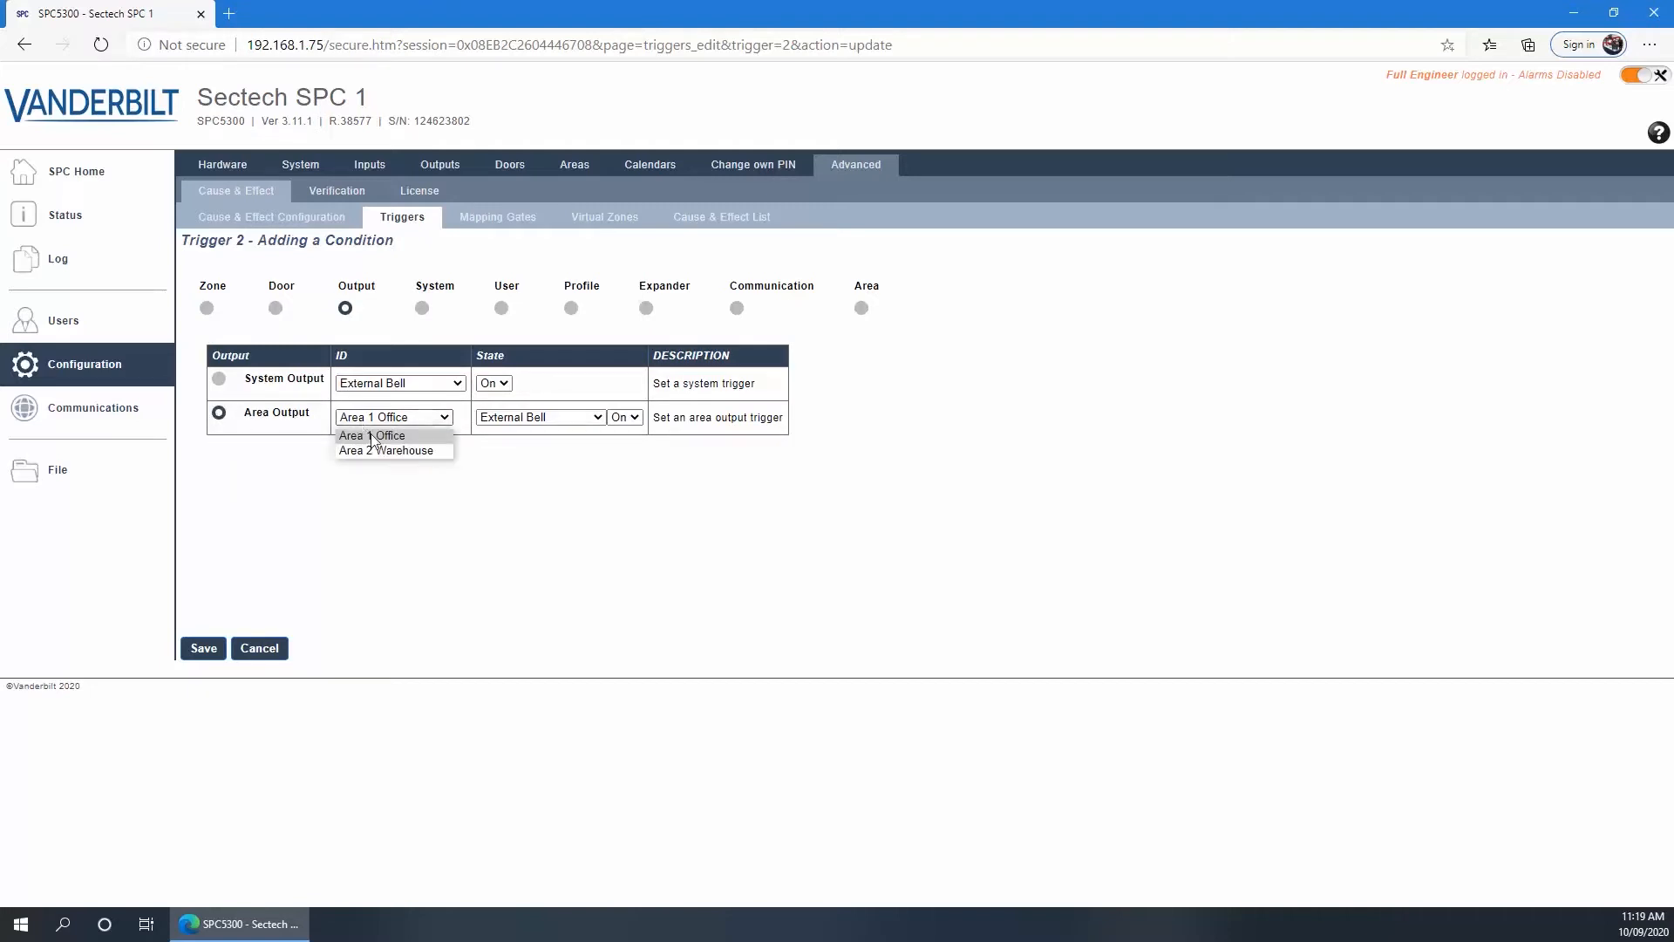
{"action": "left_click", "coordinate": [375, 448]}
{"action": "left_click", "coordinate": [491, 418]}
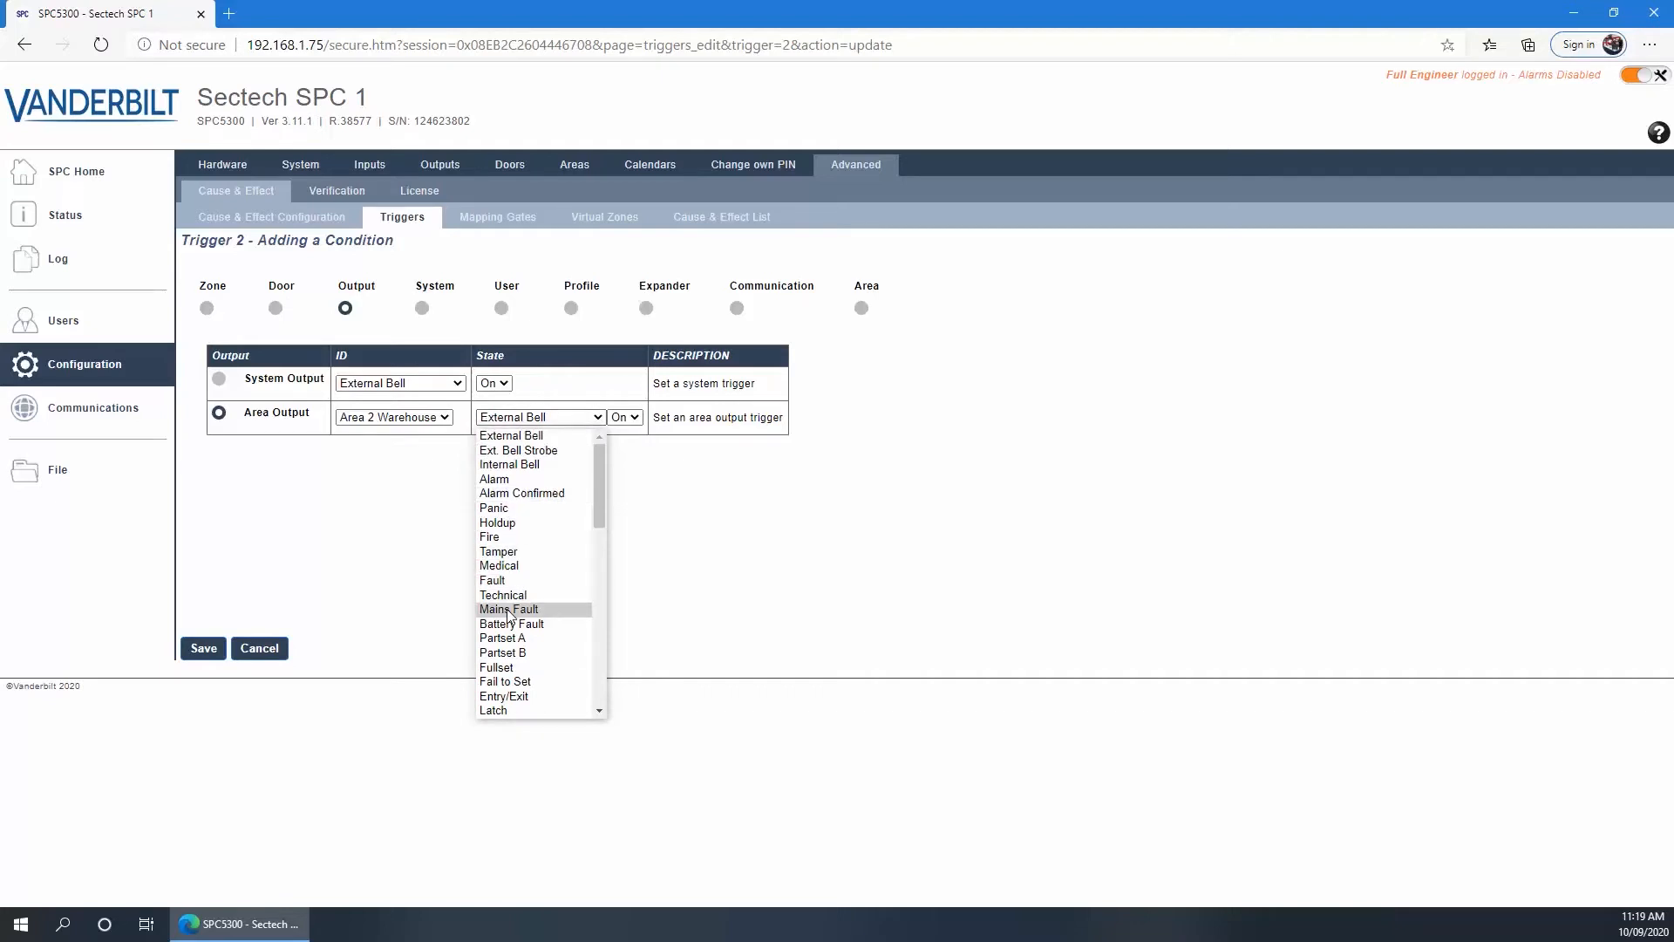
{"action": "left_click", "coordinate": [500, 669]}
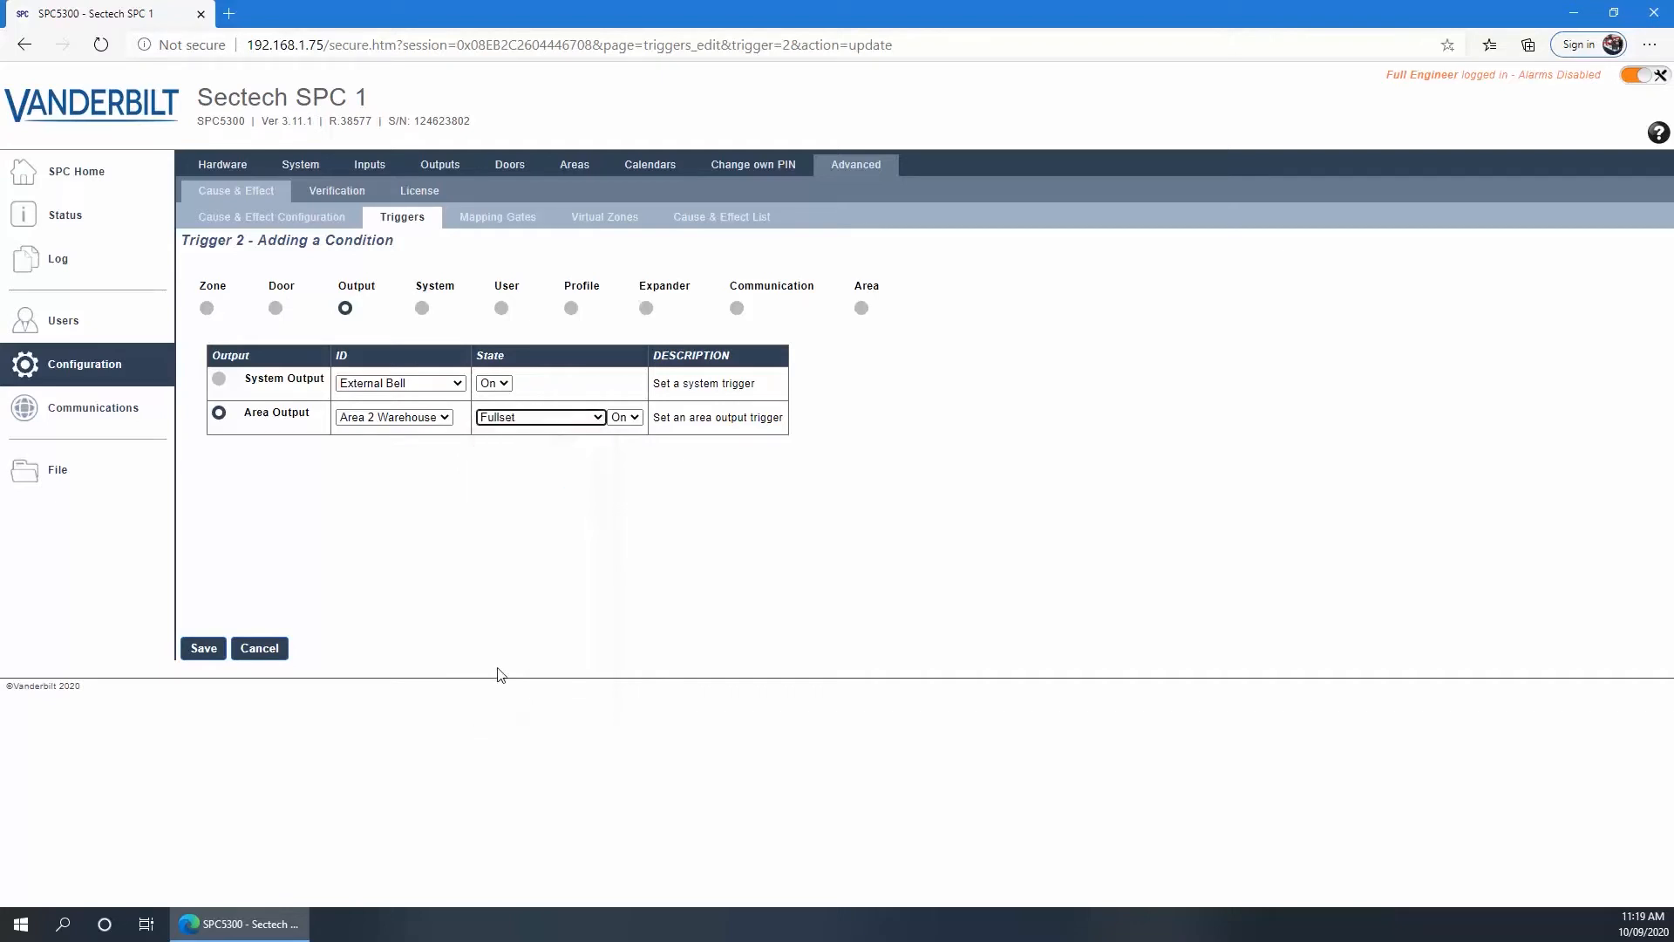
{"action": "left_click", "coordinate": [205, 649]}
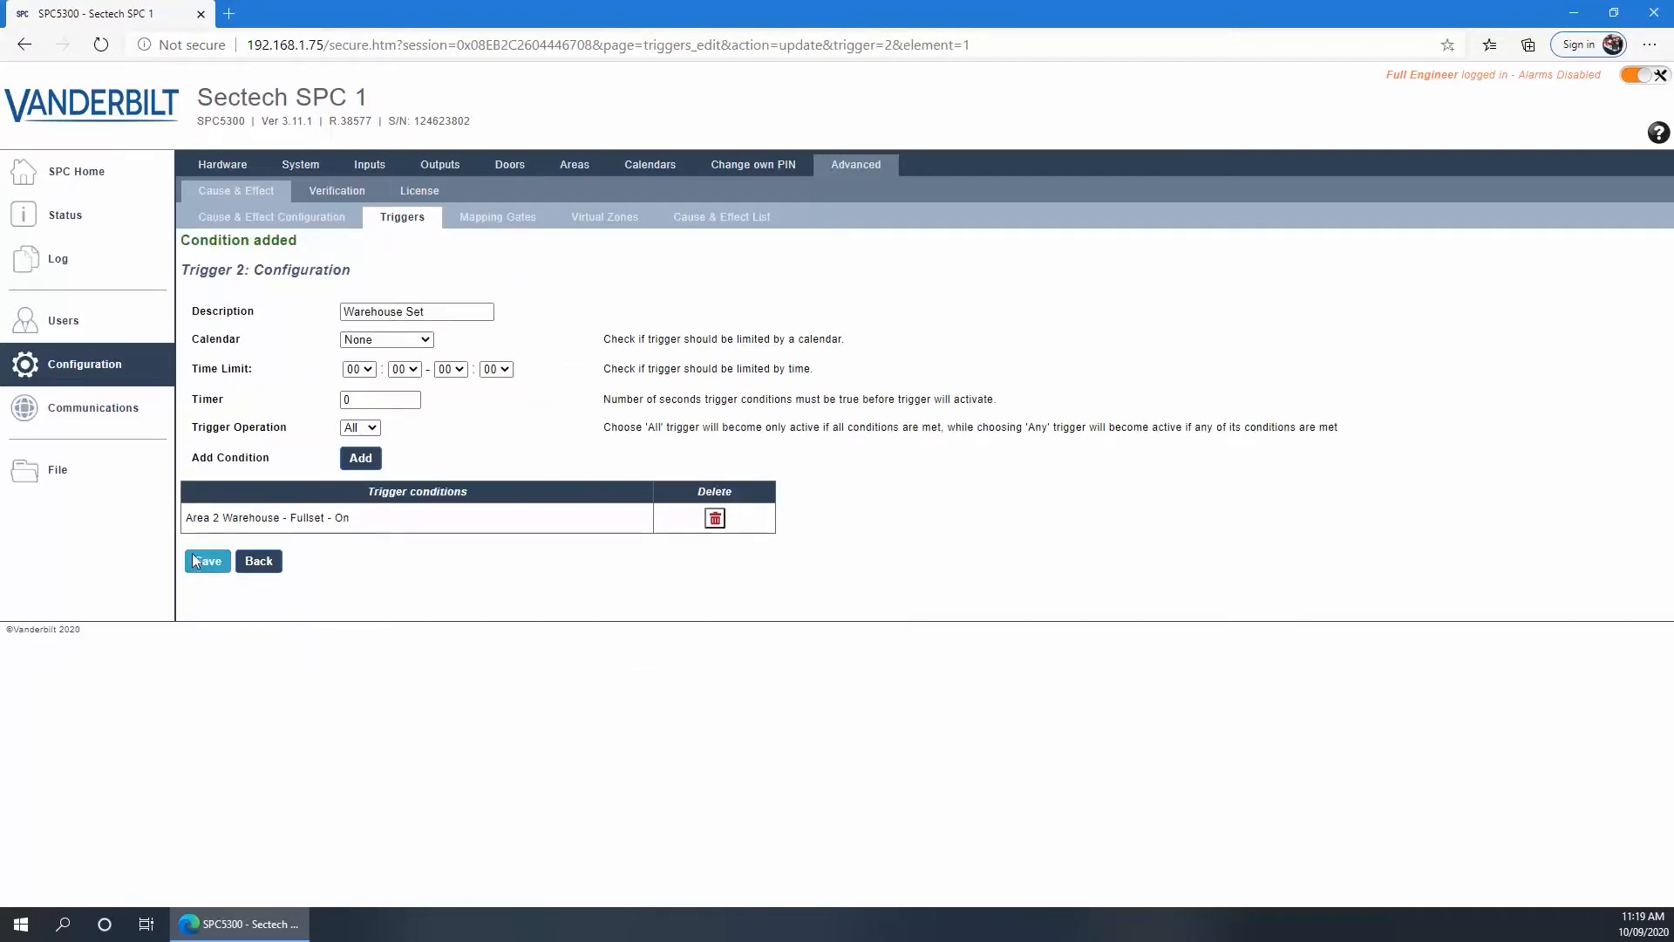
{"action": "left_click", "coordinate": [207, 563]}
{"action": "left_click", "coordinate": [400, 227]}
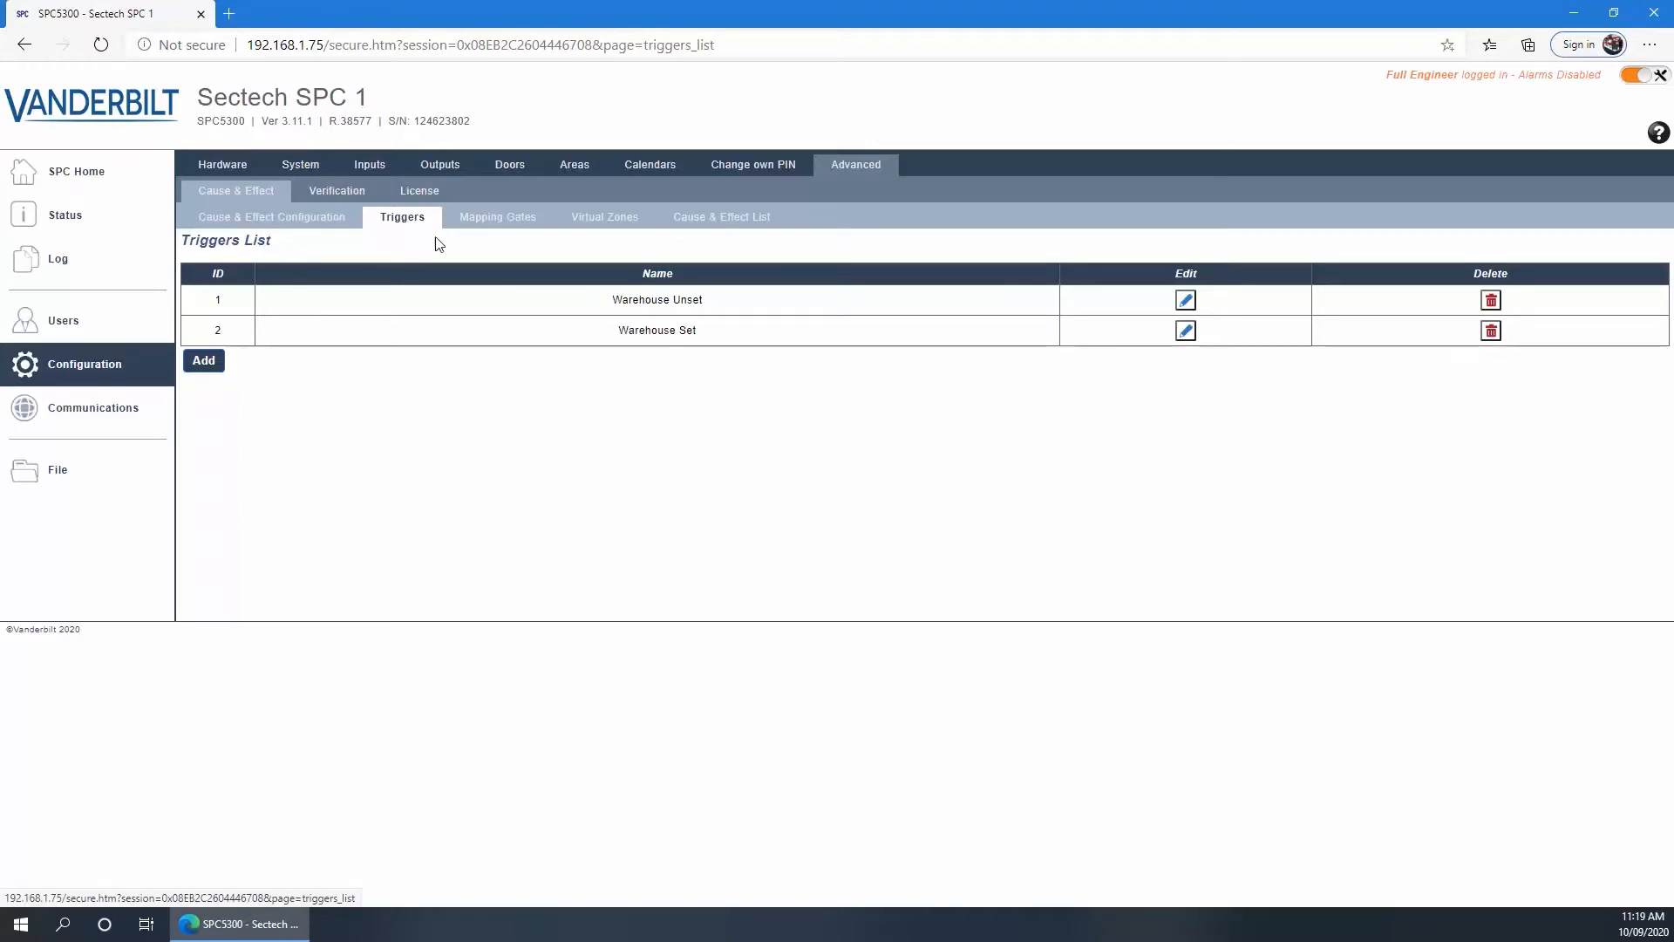
{"action": "left_click", "coordinate": [491, 224]}
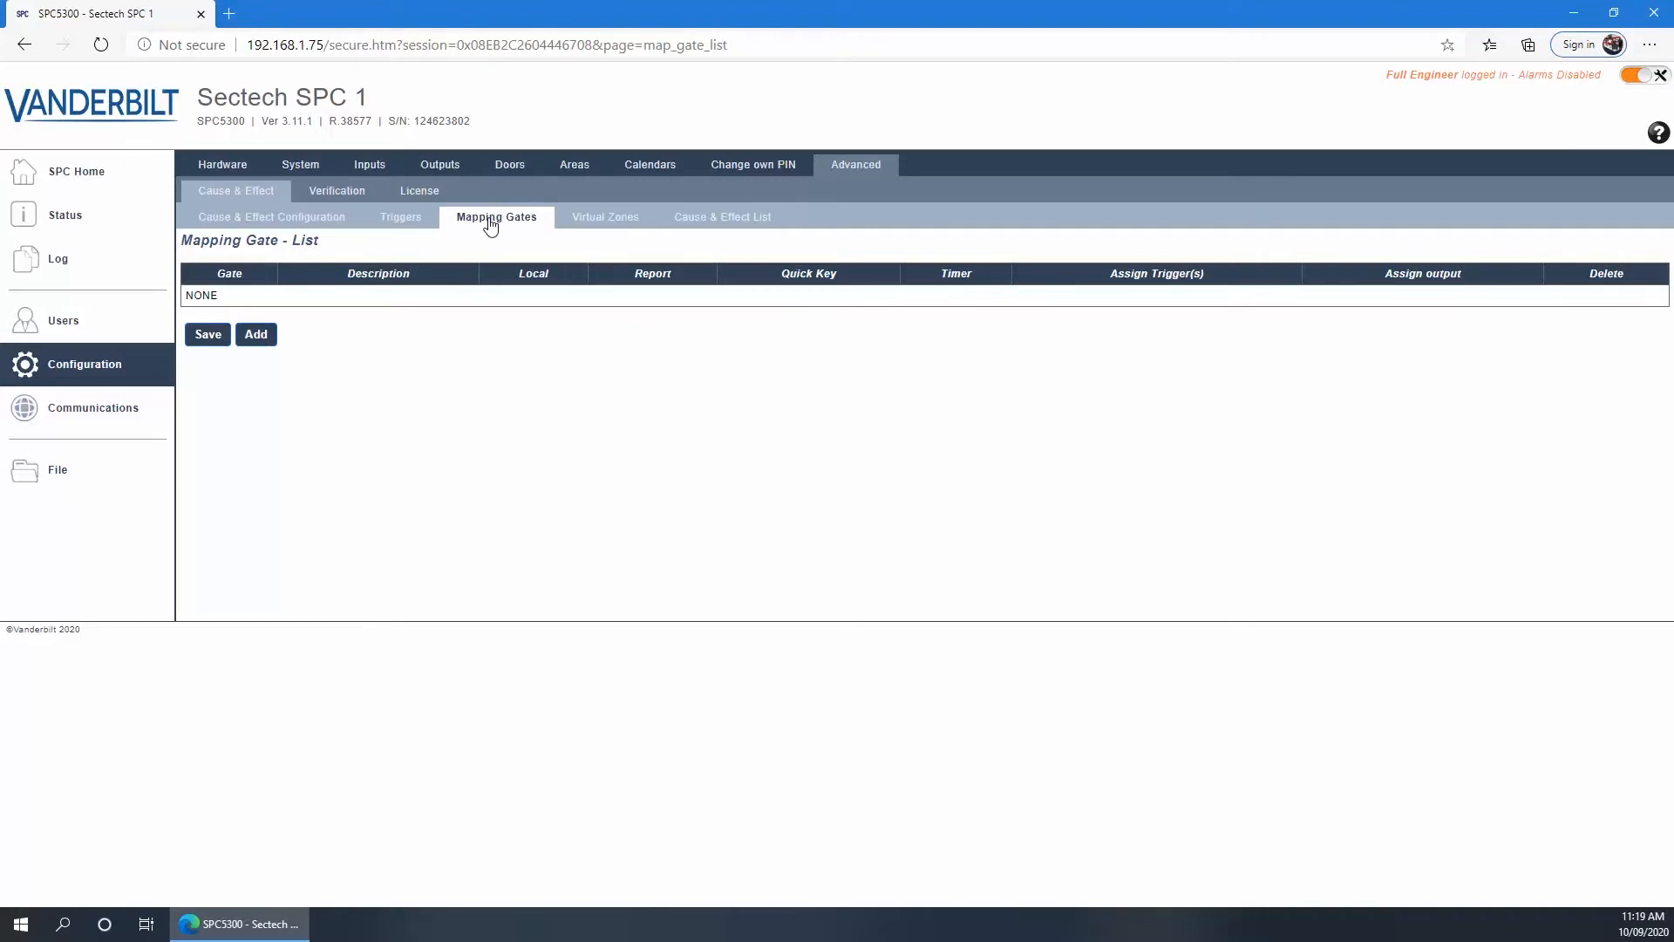
Create mapping gate 1 'Warehouse Unset' with Warehouse Unset as its positive-edge ON trigger, and save
{"action": "left_click", "coordinate": [254, 337]}
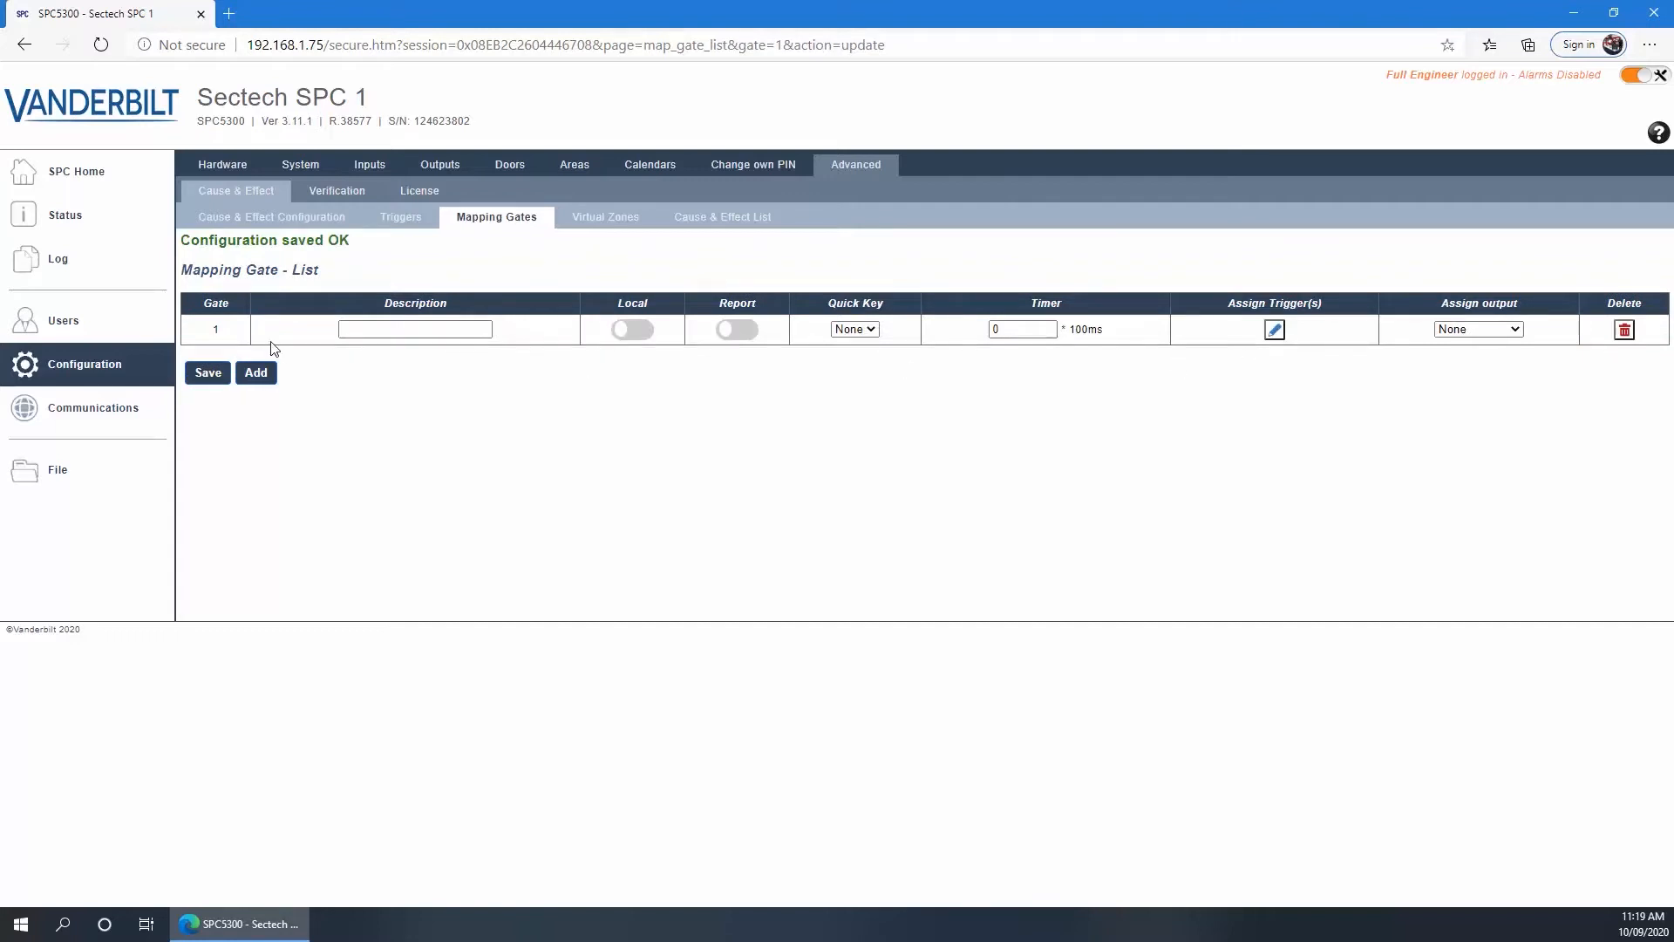
{"action": "left_click", "coordinate": [1274, 330]}
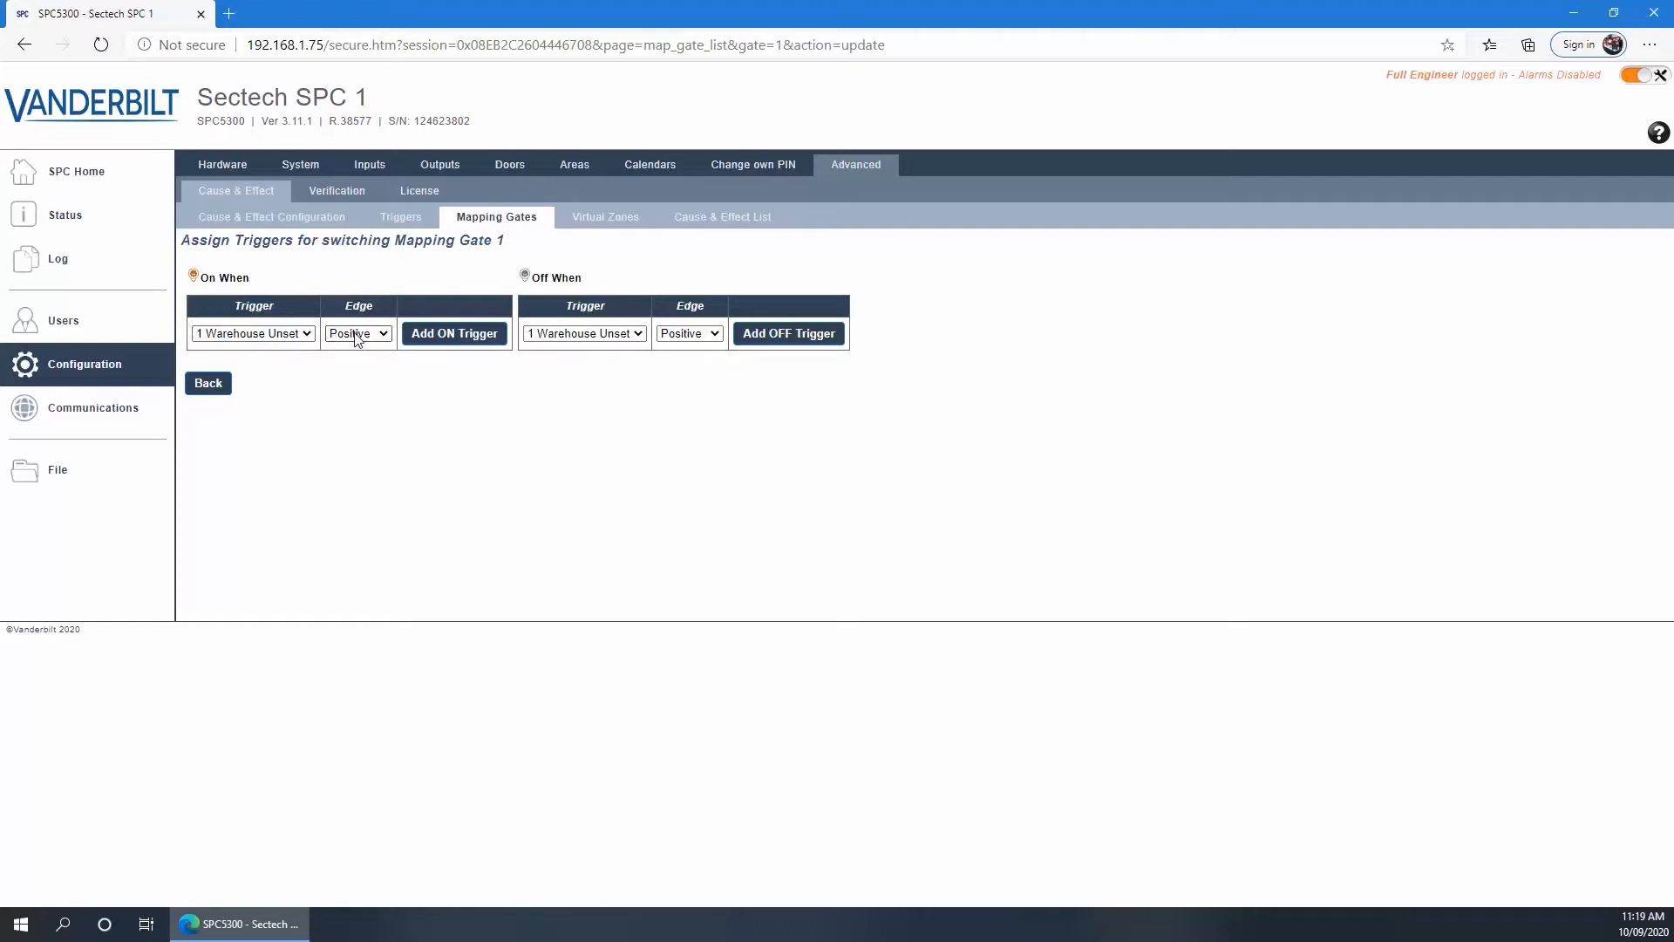
{"action": "left_click", "coordinate": [446, 335]}
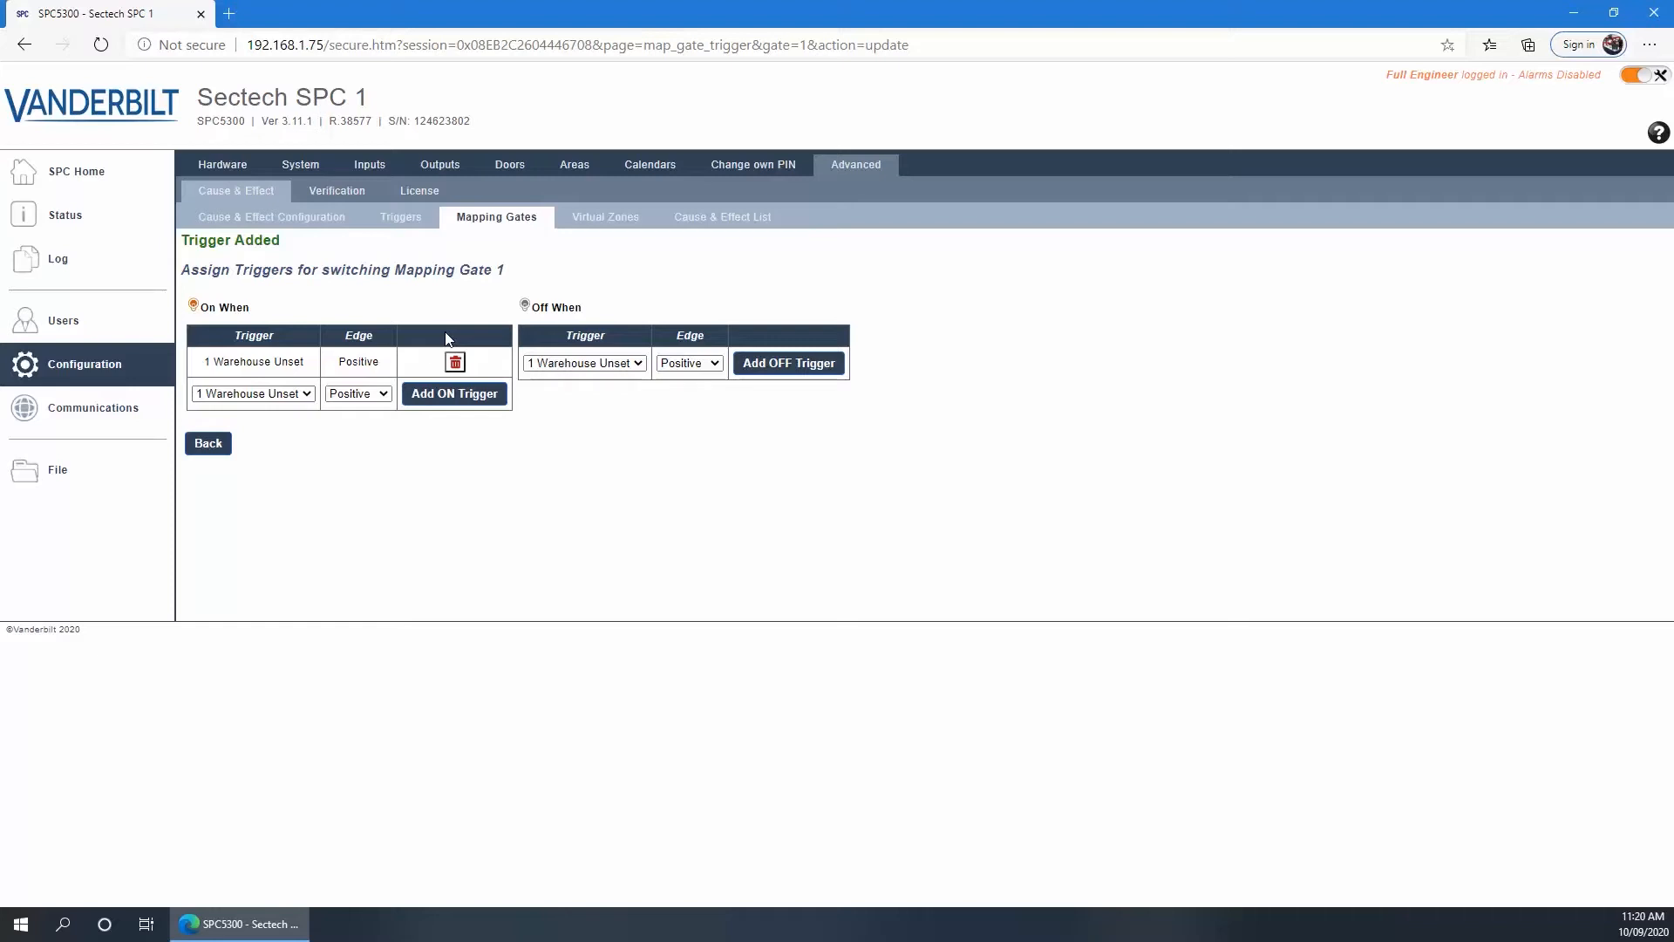
{"action": "left_click", "coordinate": [210, 445]}
{"action": "left_click", "coordinate": [363, 299]}
{"action": "type", "text": "Warehouse Unset"}
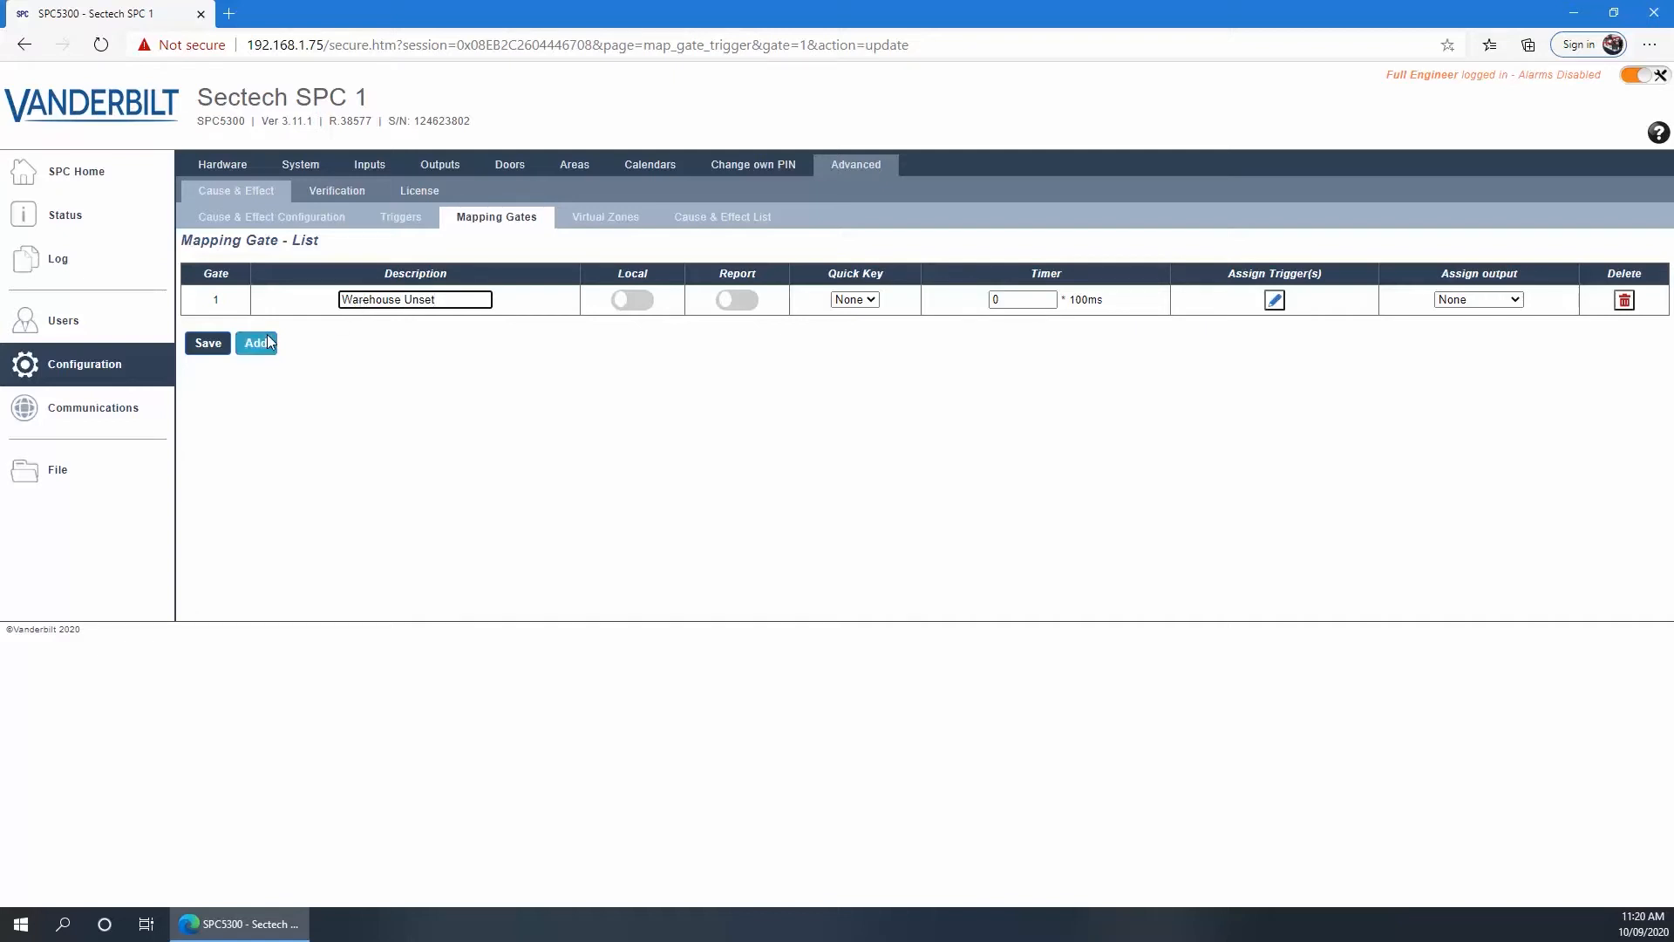
{"action": "left_click", "coordinate": [207, 343]}
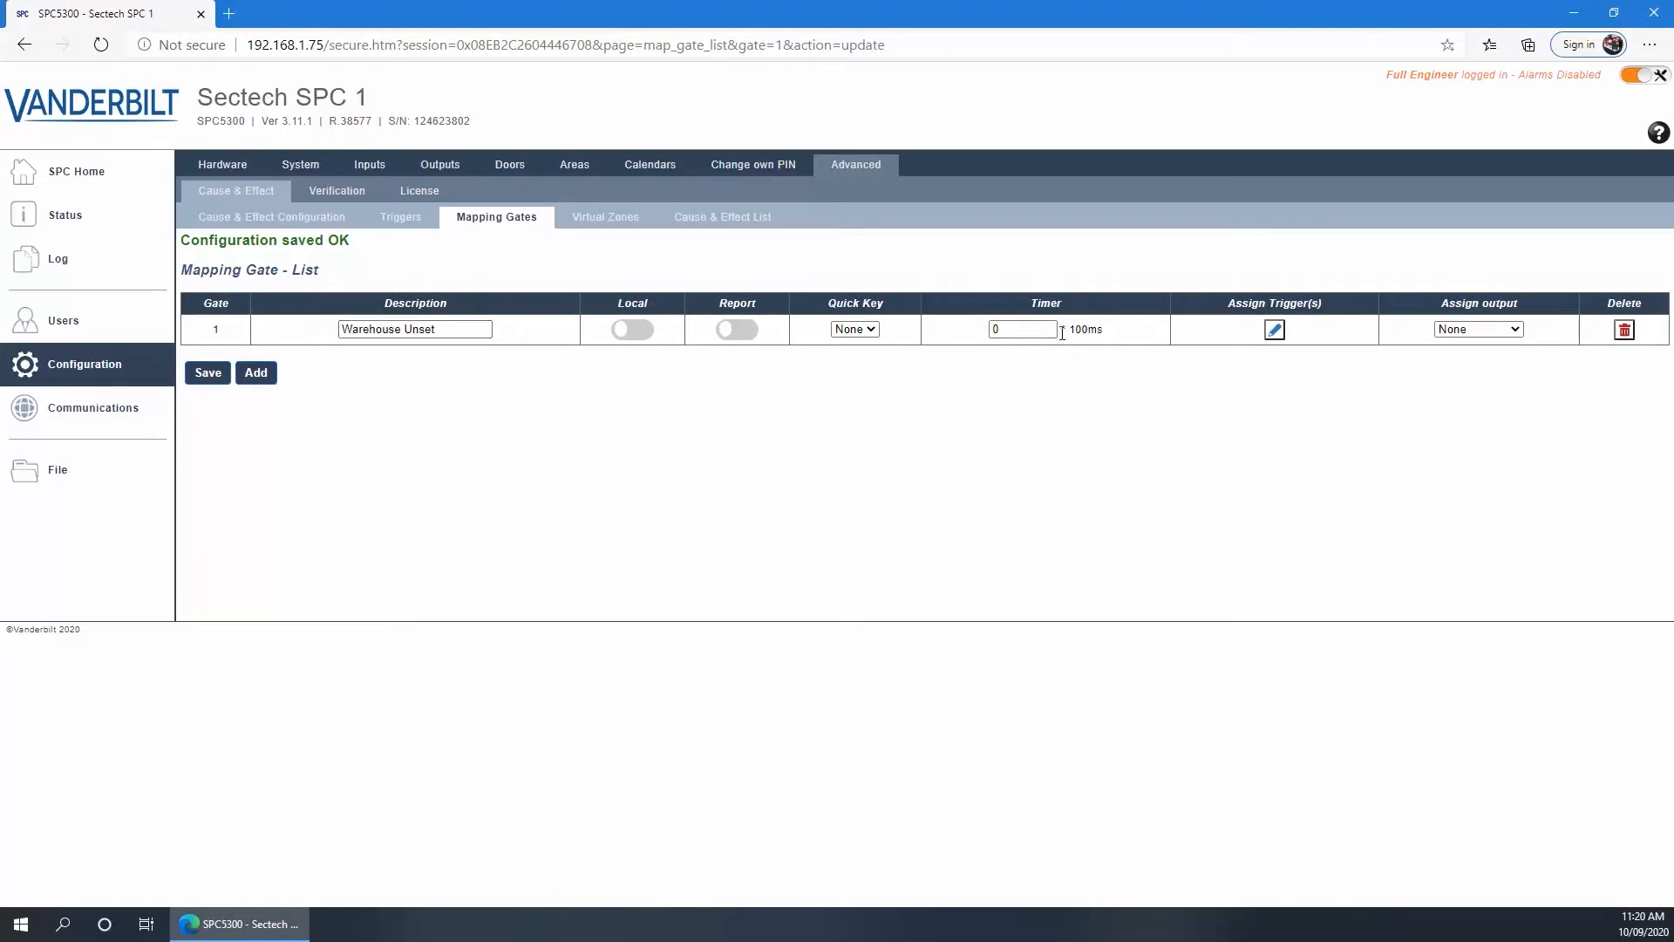
Add Warehouse Unset as gate 1's Negative-edge OFF trigger and save the gates
{"action": "left_click", "coordinate": [1274, 329]}
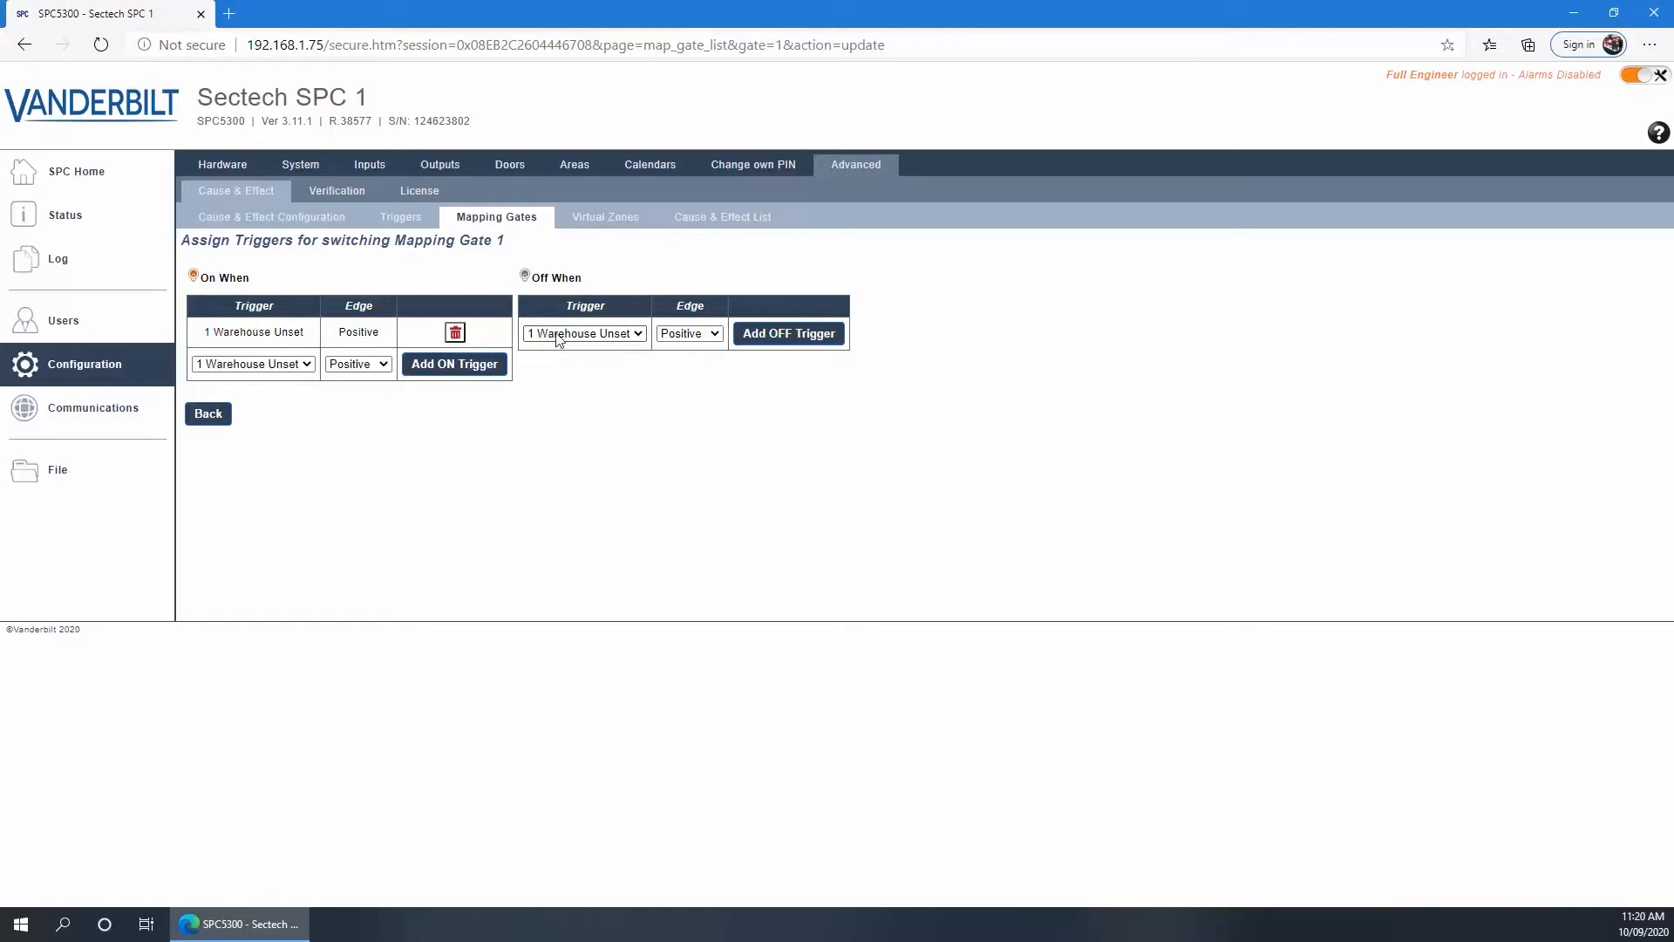
{"action": "left_click", "coordinate": [685, 338]}
{"action": "left_click", "coordinate": [677, 364]}
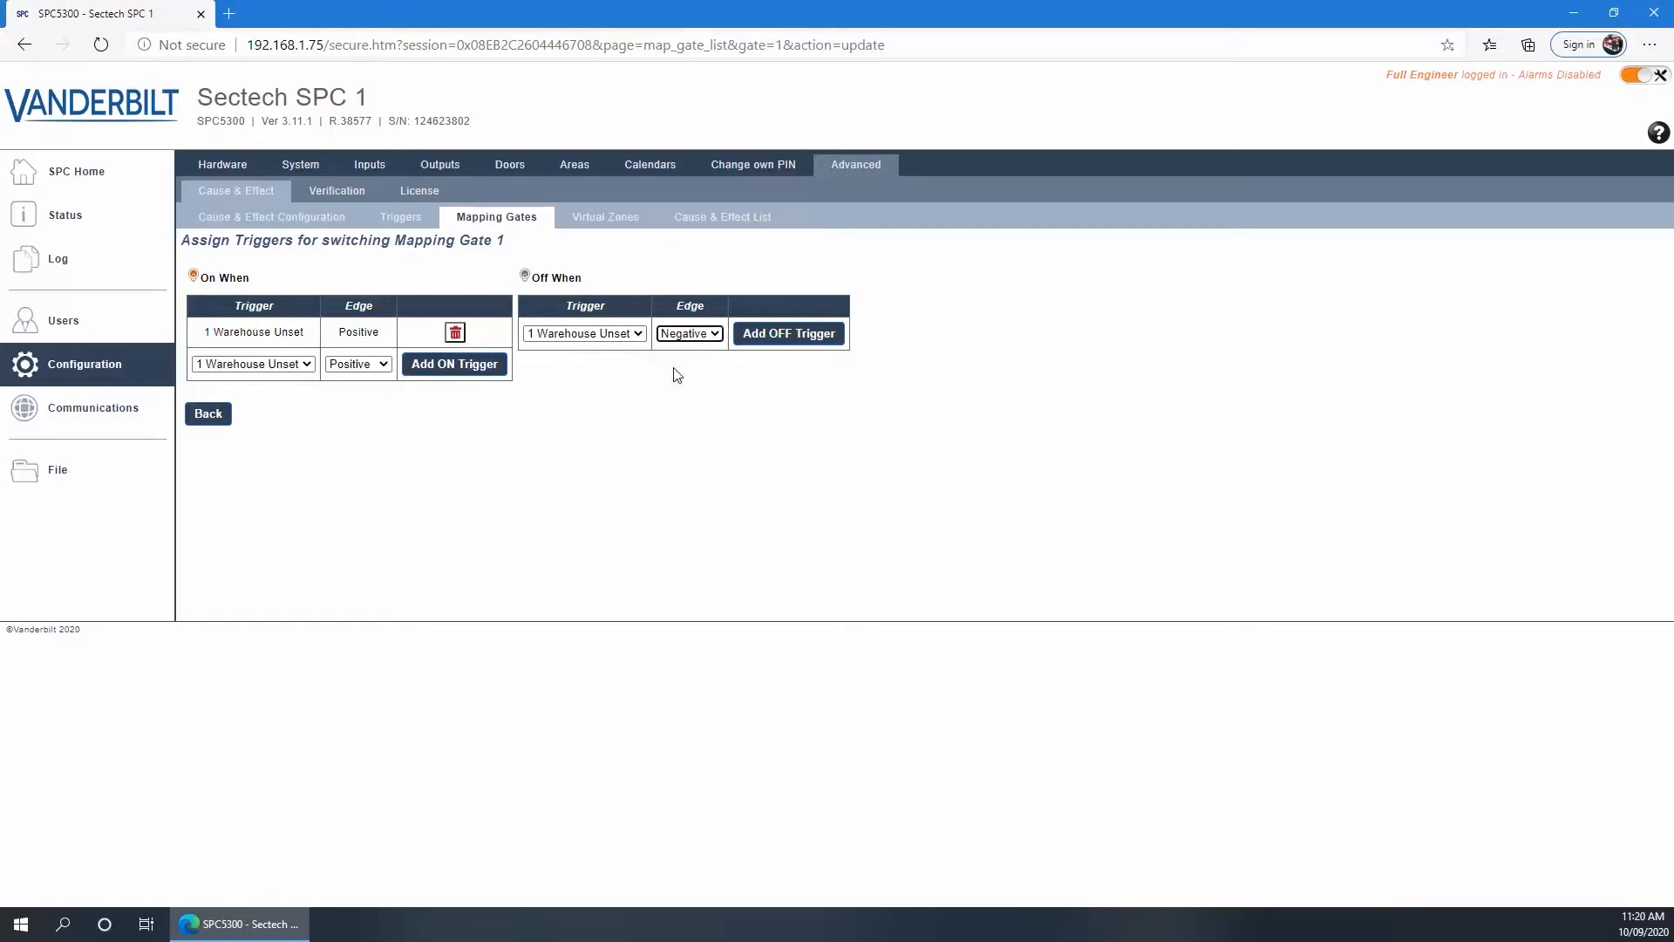
{"action": "left_click", "coordinate": [769, 339]}
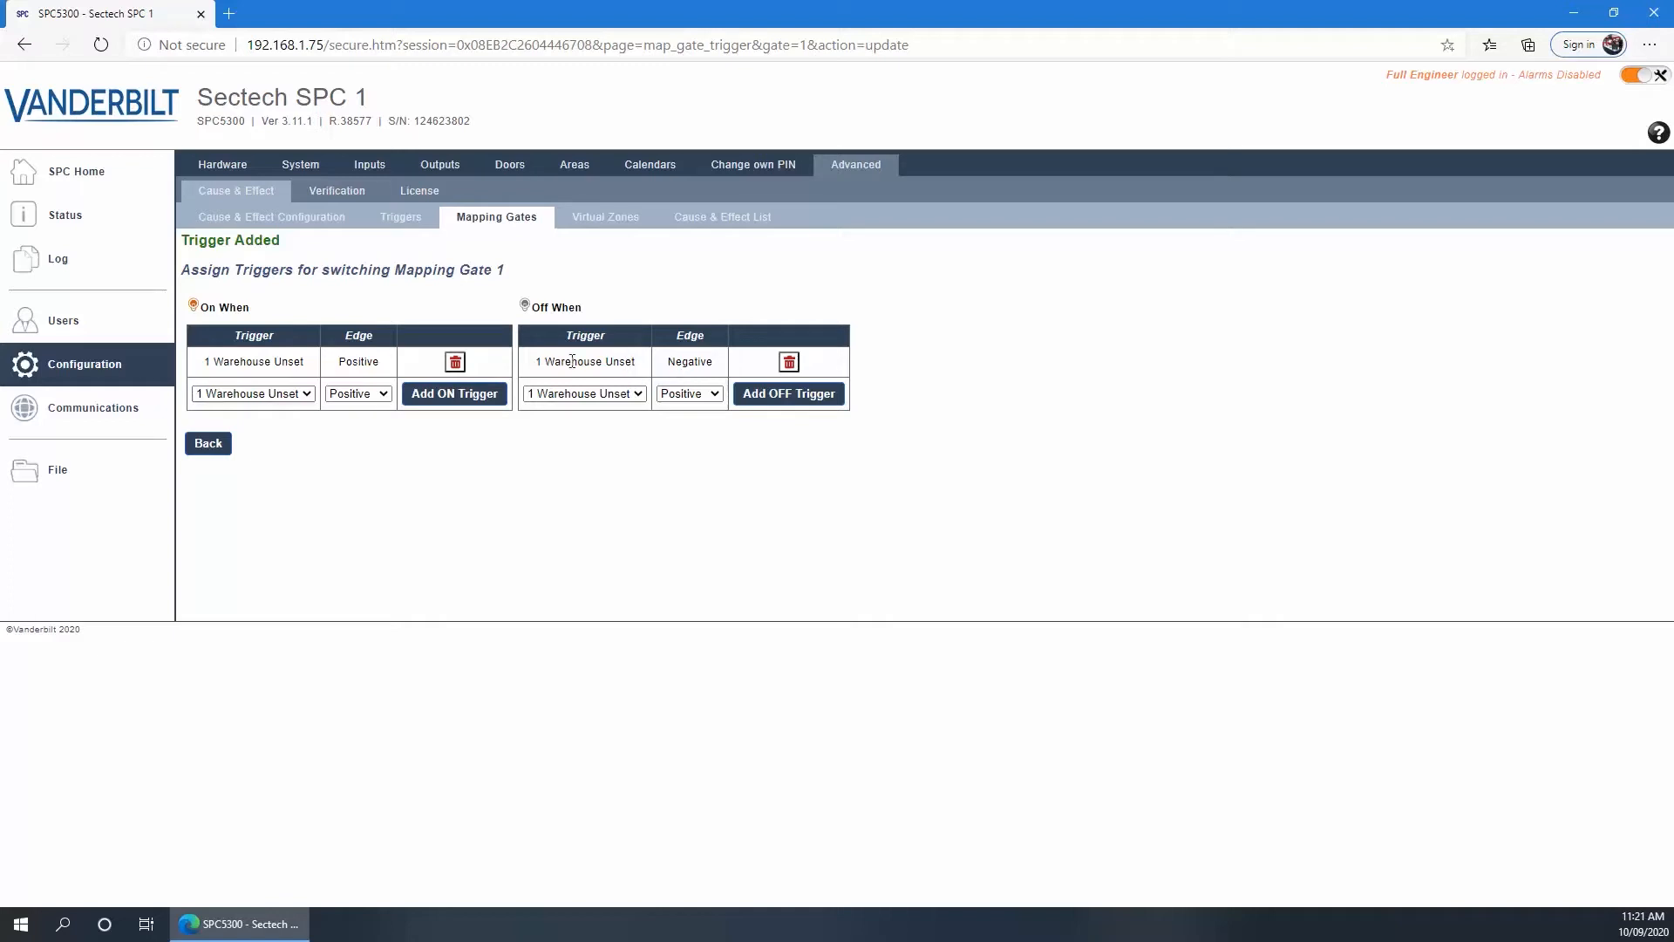
{"action": "left_click", "coordinate": [207, 444]}
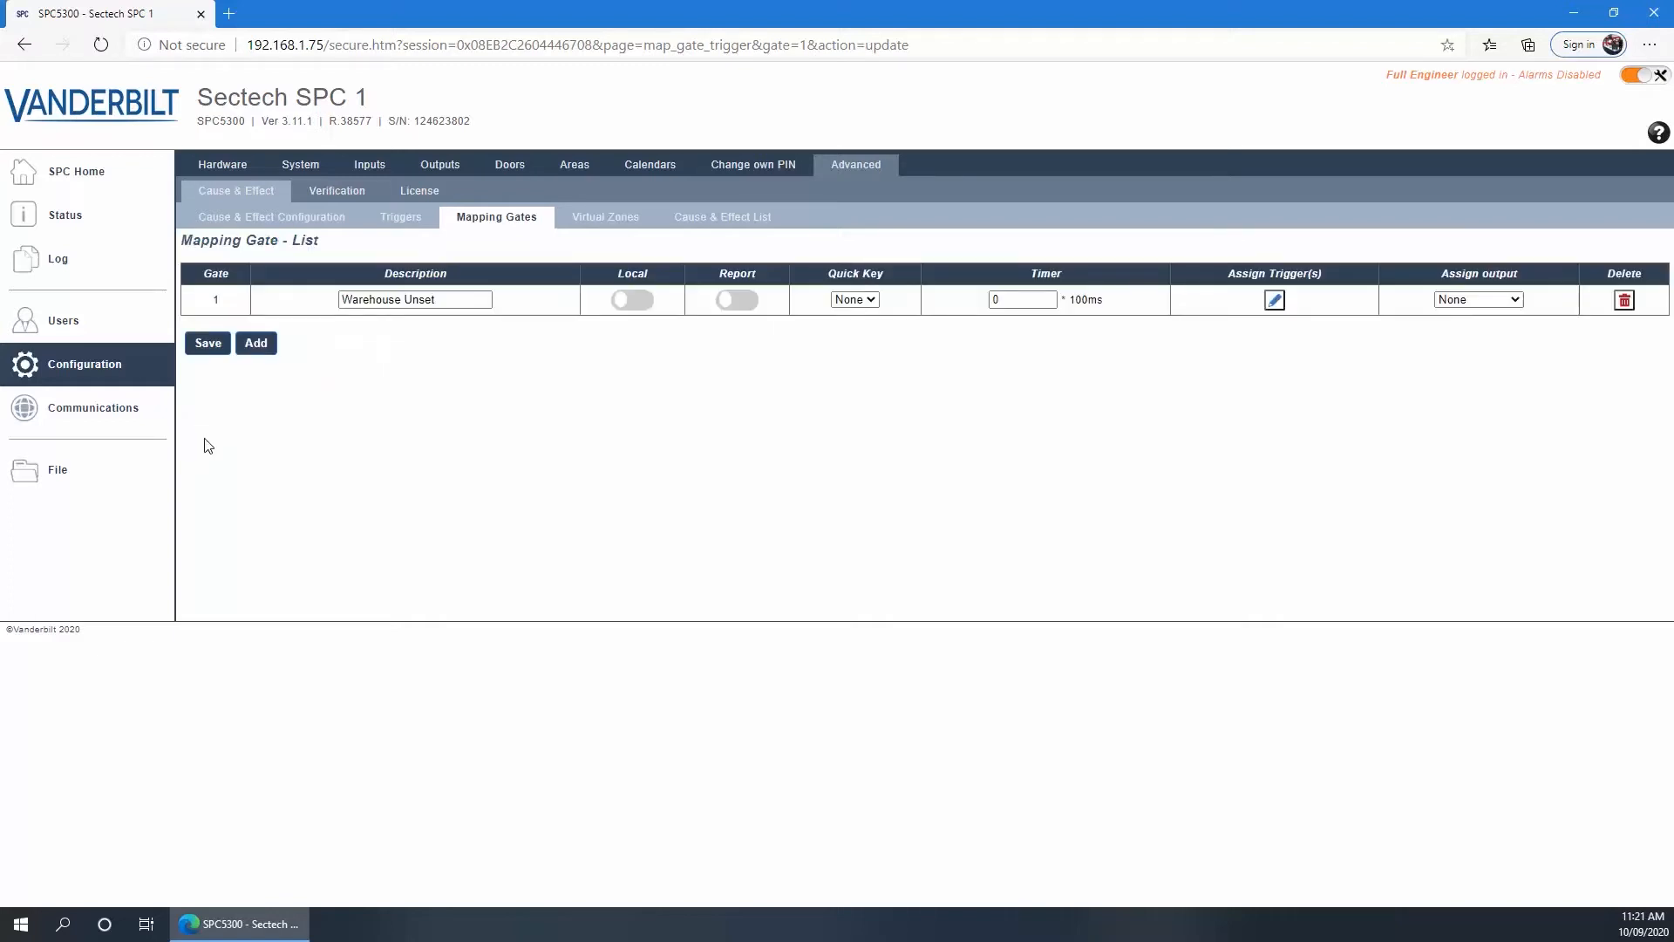
{"action": "left_click", "coordinate": [208, 344]}
{"action": "left_click", "coordinate": [209, 375]}
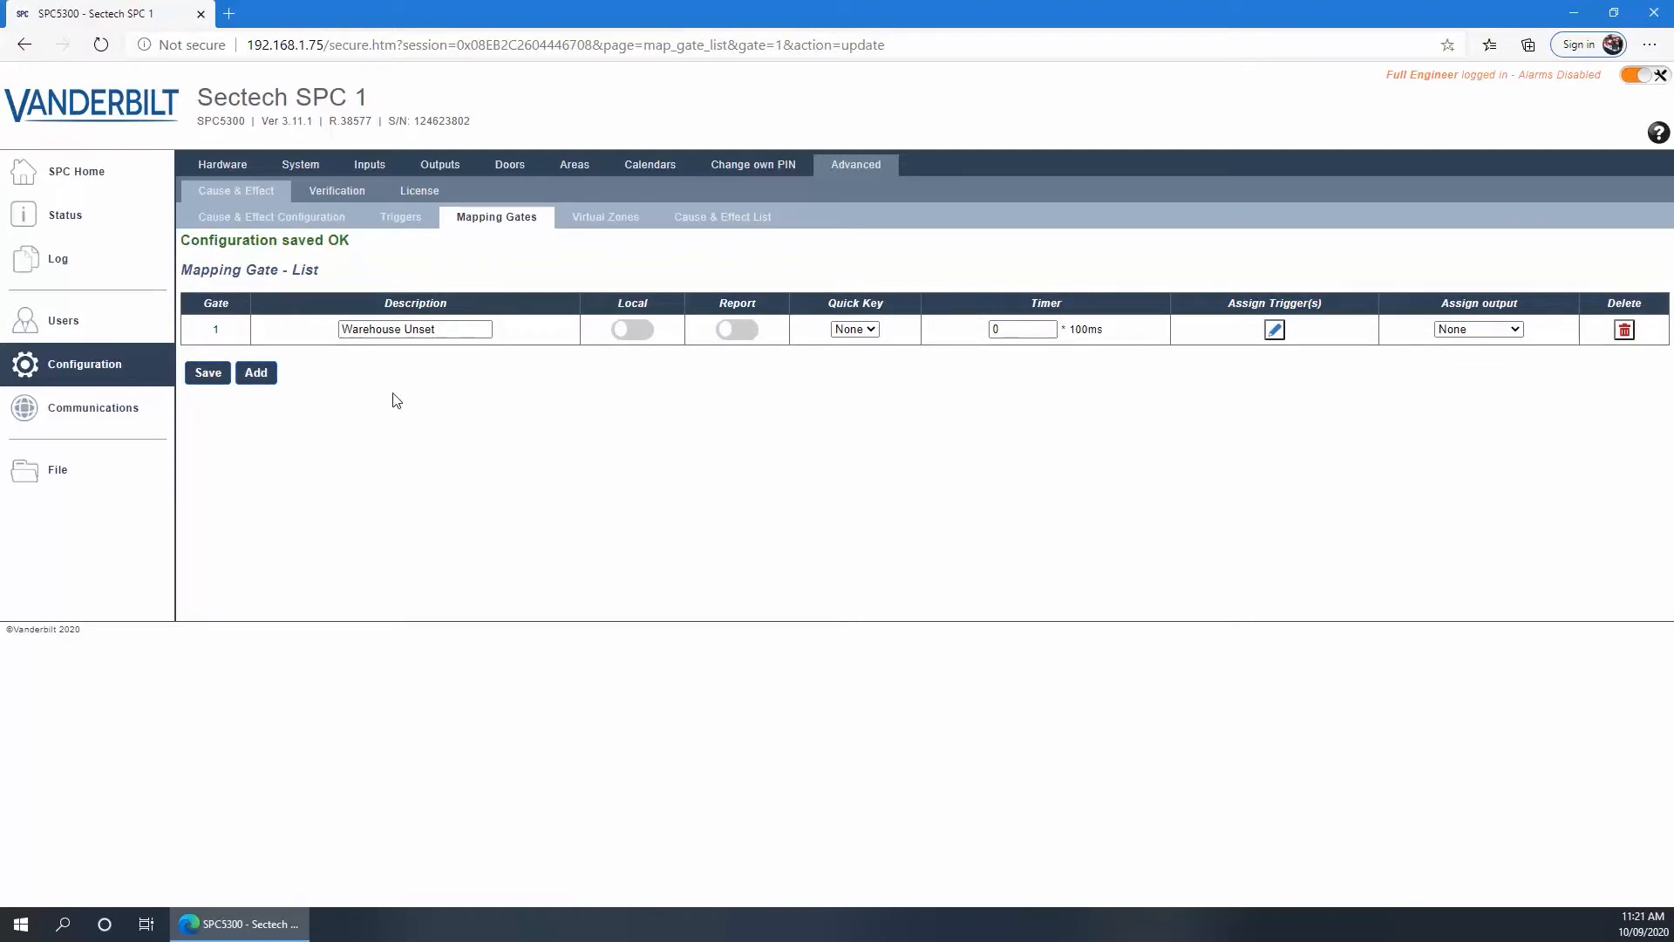
Add mapping gate 2 'Warehouse Set' with 2 Warehouse Set as its positive ON trigger
{"action": "left_click", "coordinate": [255, 374]}
{"action": "left_click", "coordinate": [358, 359]}
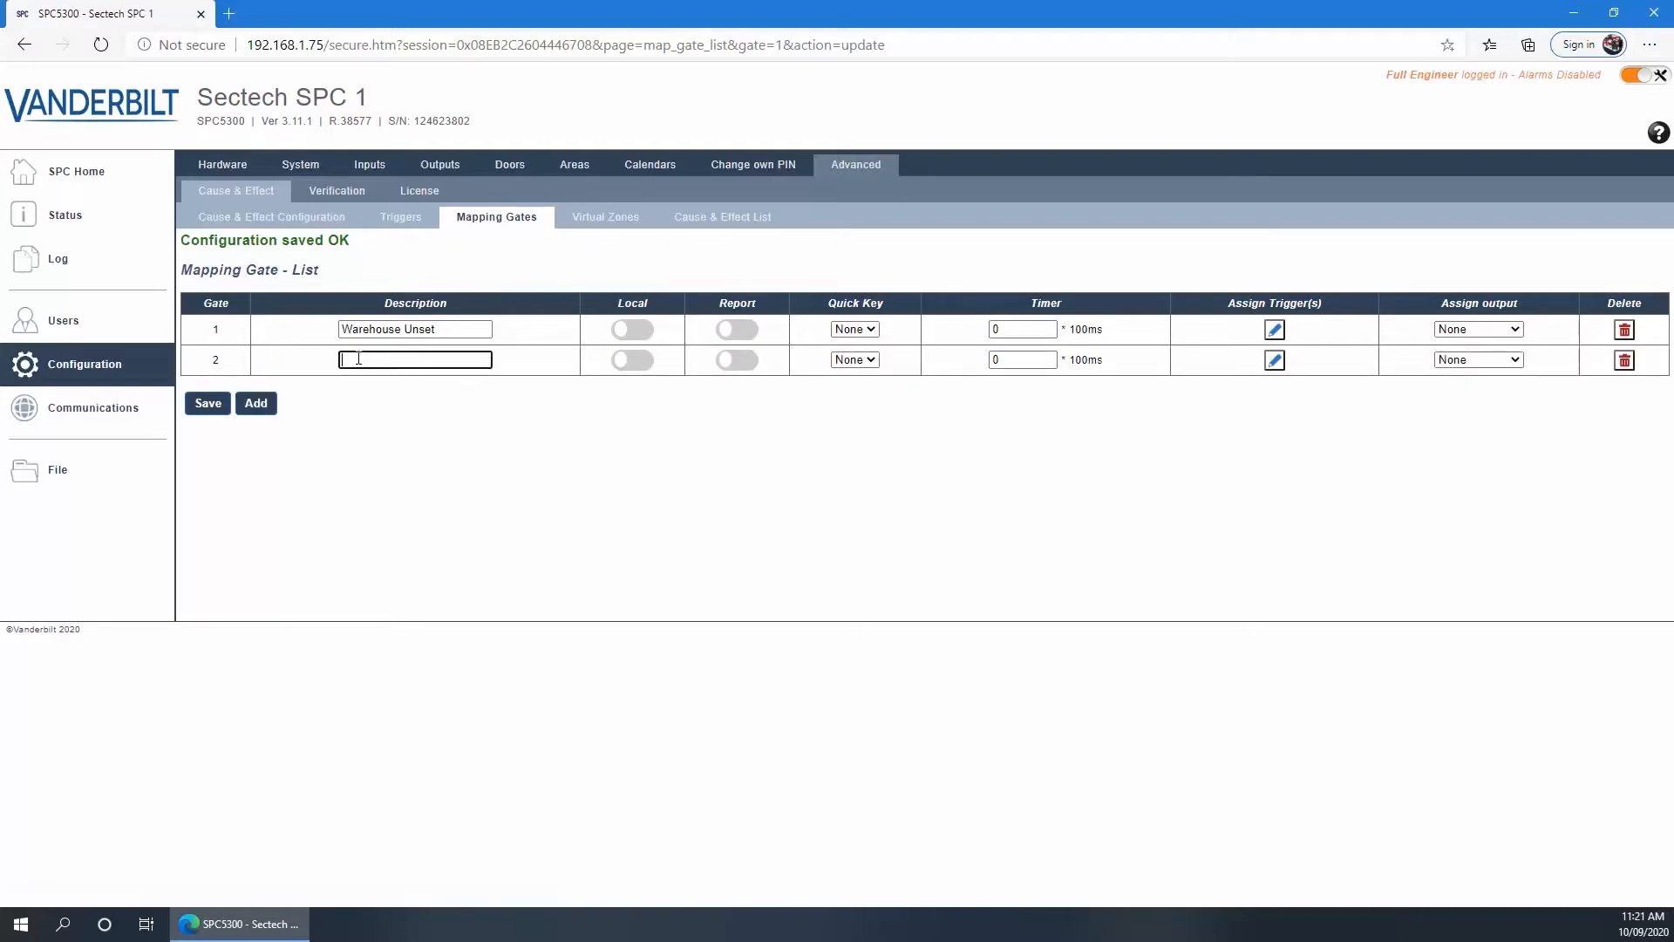
{"action": "type", "text": "Warehouse Set"}
{"action": "left_click", "coordinate": [1274, 360]}
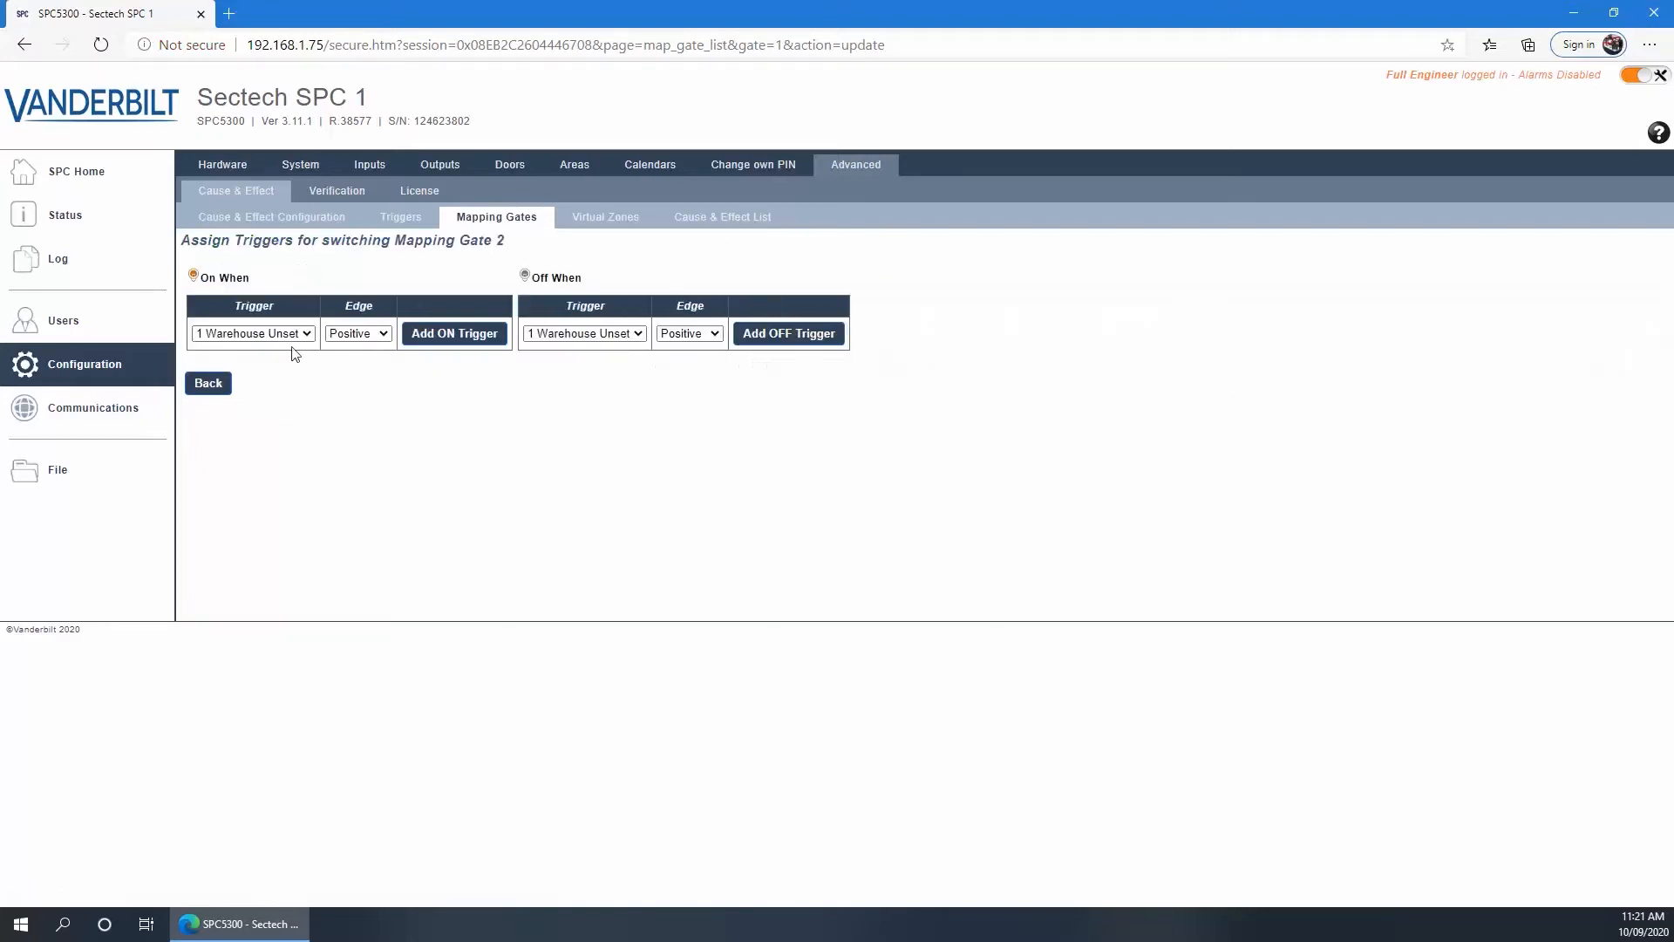
{"action": "left_click", "coordinate": [305, 336]}
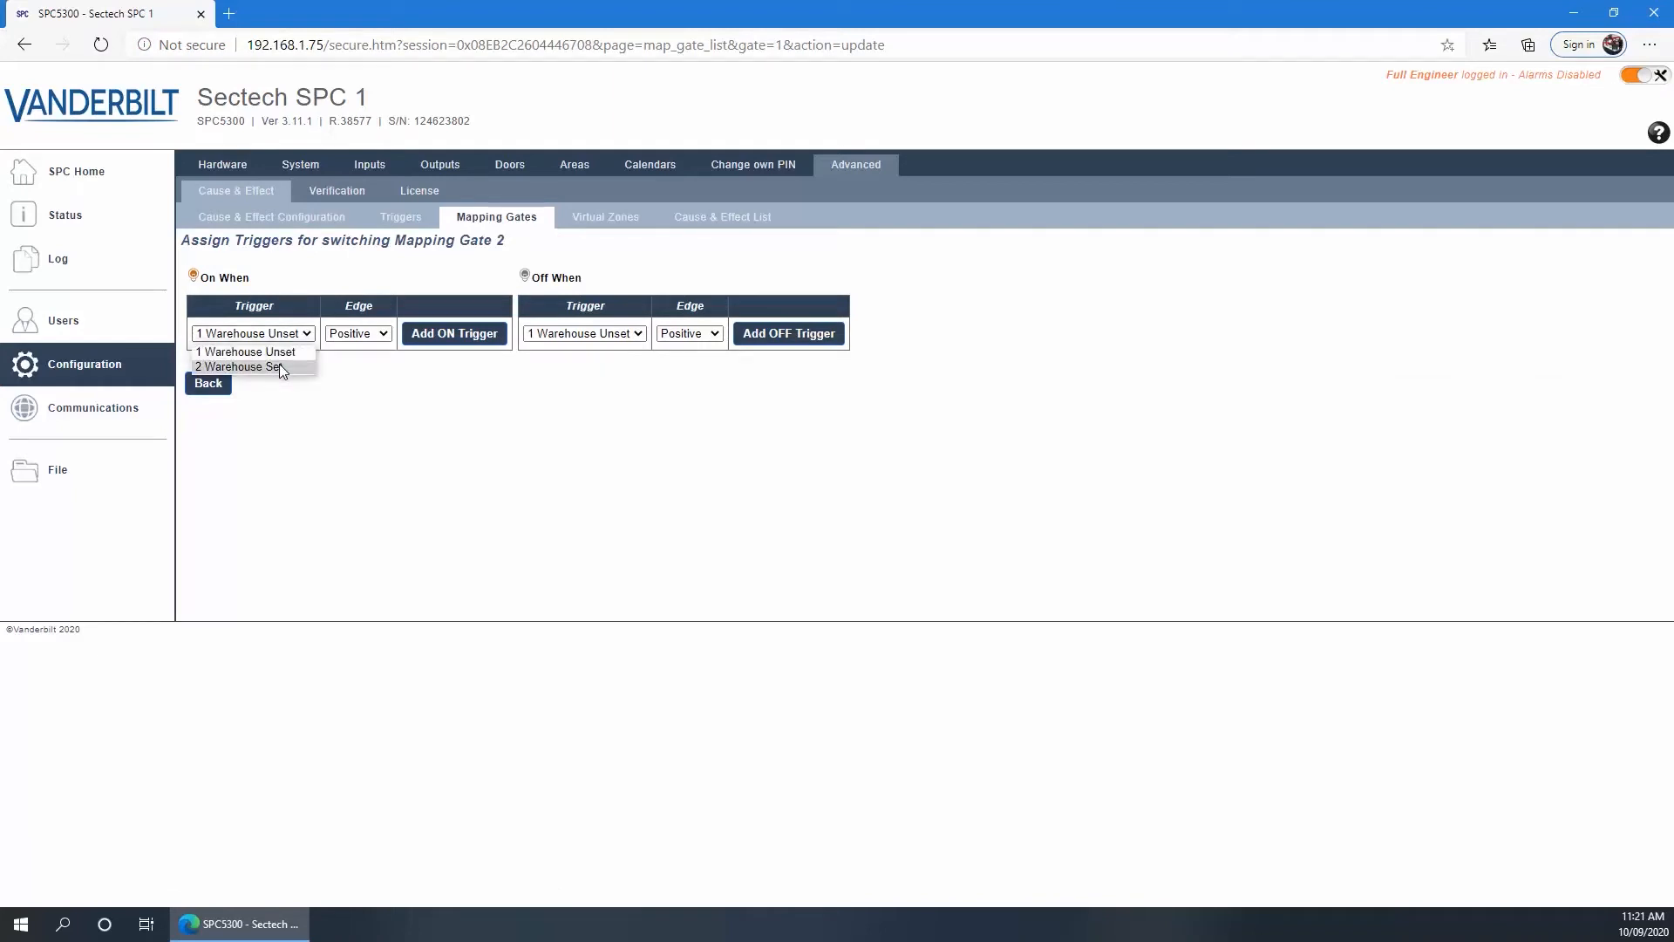
{"action": "left_click", "coordinate": [279, 364]}
{"action": "left_click", "coordinate": [437, 333]}
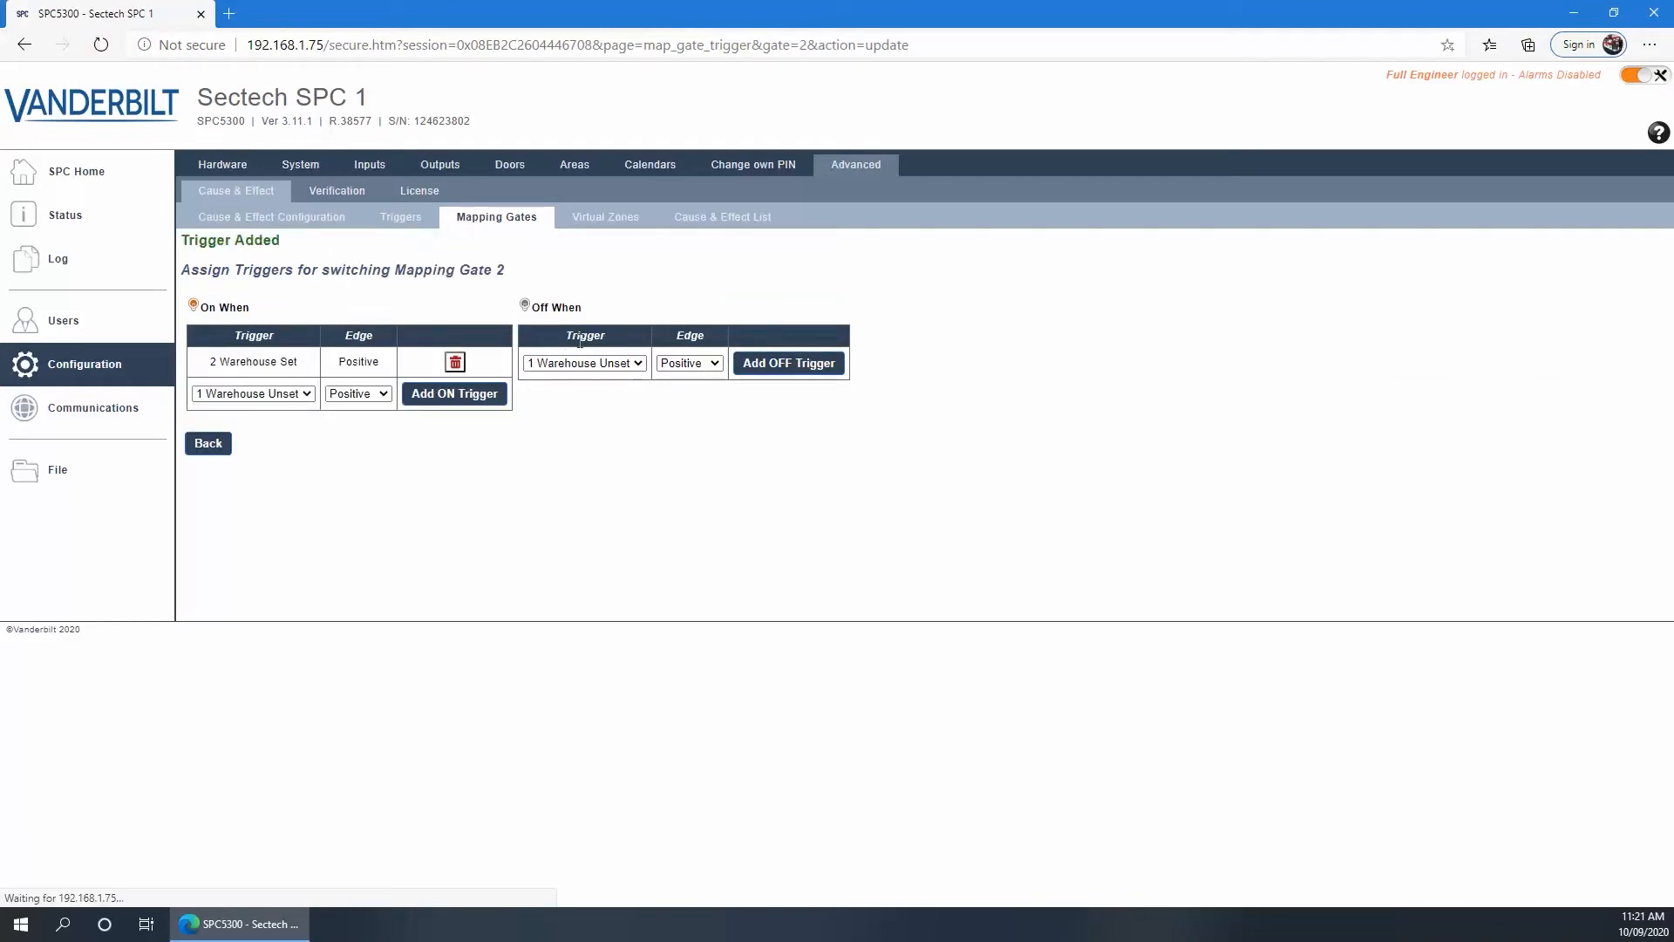
Add 2 Warehouse Set as gate 2's Negative-edge OFF trigger, save, and view its quick key choices
{"action": "left_click", "coordinate": [600, 364]}
{"action": "left_click", "coordinate": [598, 395]}
{"action": "left_click", "coordinate": [685, 363]}
{"action": "left_click", "coordinate": [684, 395]}
{"action": "left_click", "coordinate": [785, 364]}
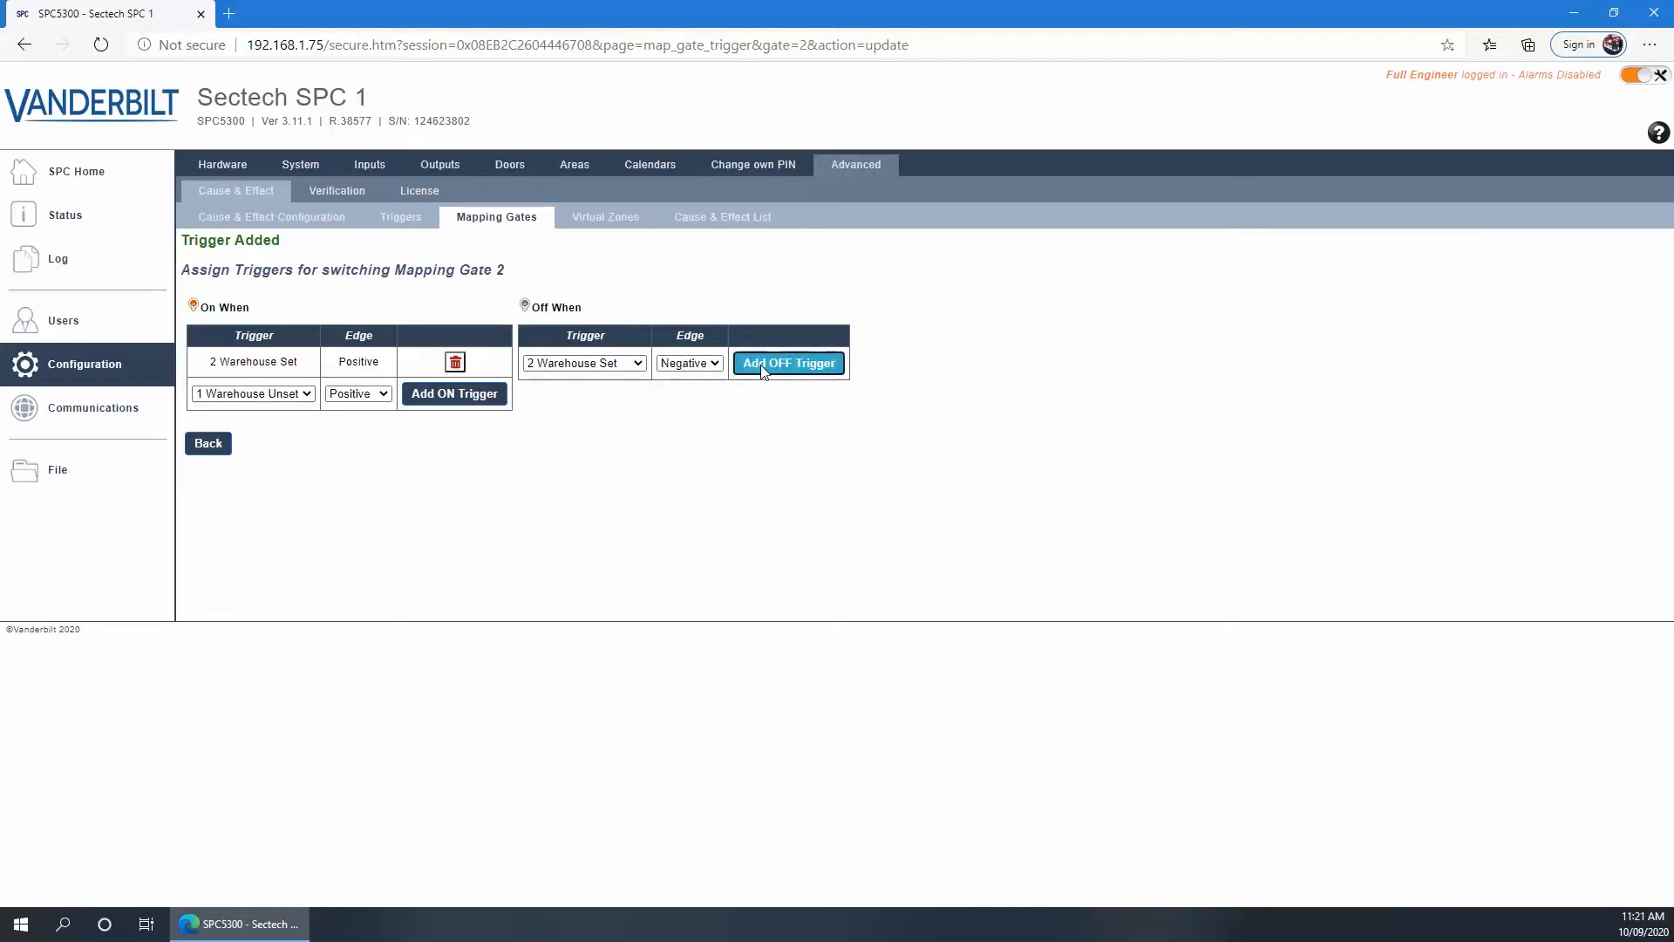
{"action": "left_click", "coordinate": [202, 443]}
{"action": "left_click", "coordinate": [208, 373]}
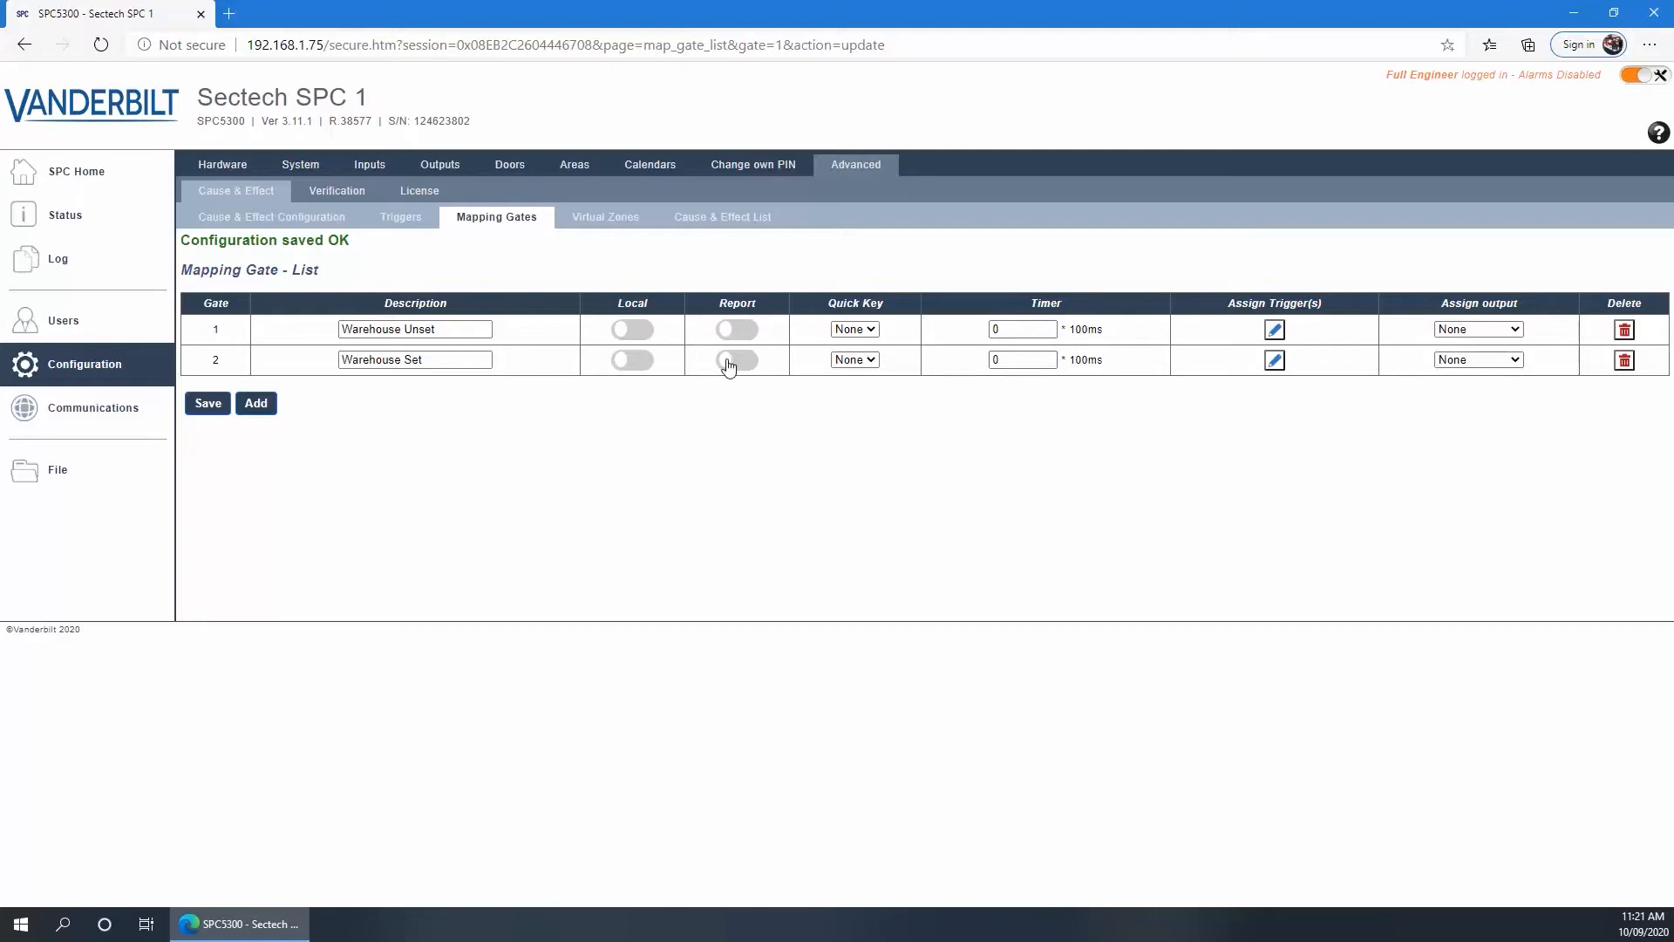
{"action": "left_click", "coordinate": [872, 360]}
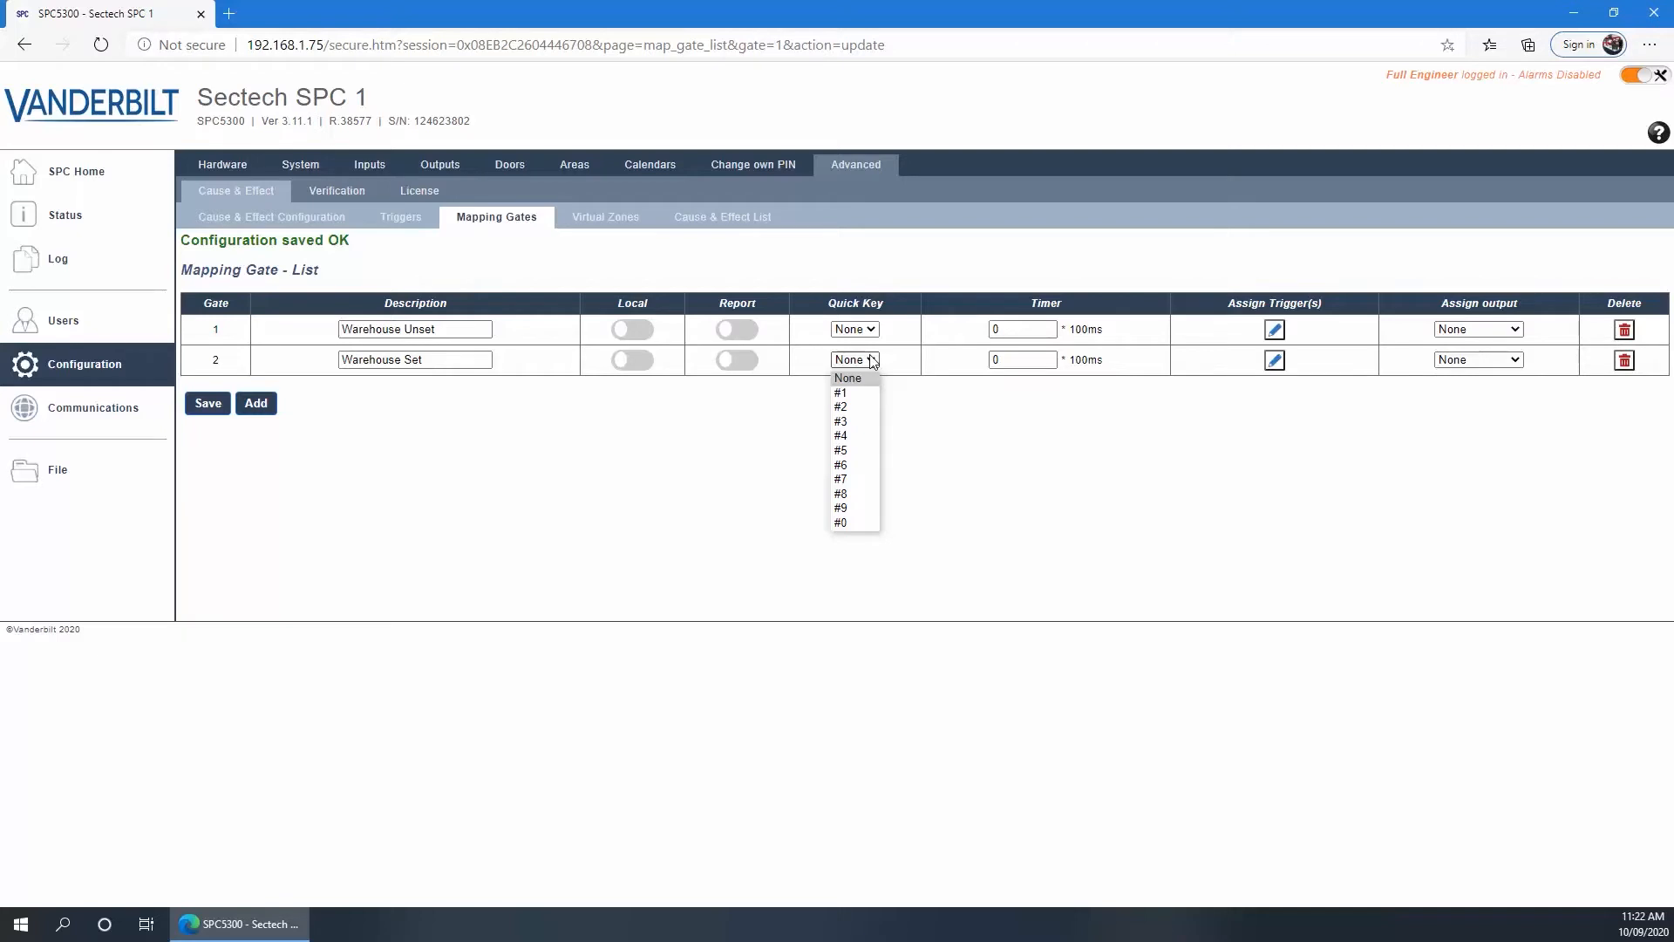
{"action": "left_click", "coordinate": [872, 360]}
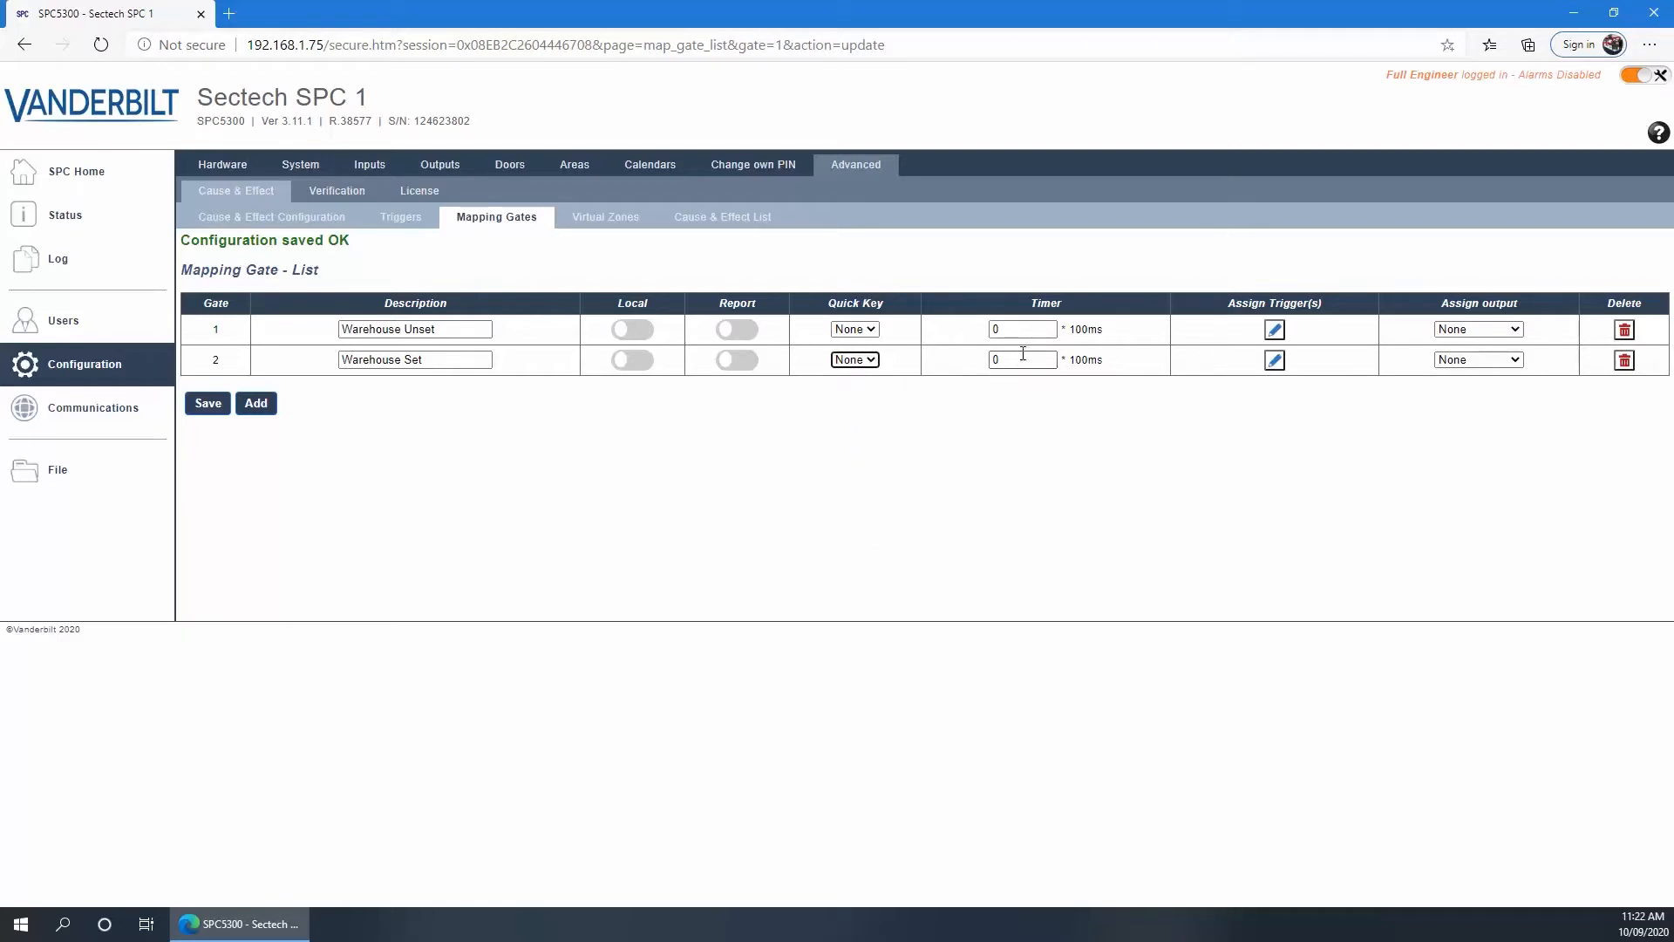
{"action": "key", "text": "Tab"}
{"action": "left_click", "coordinate": [1458, 362]}
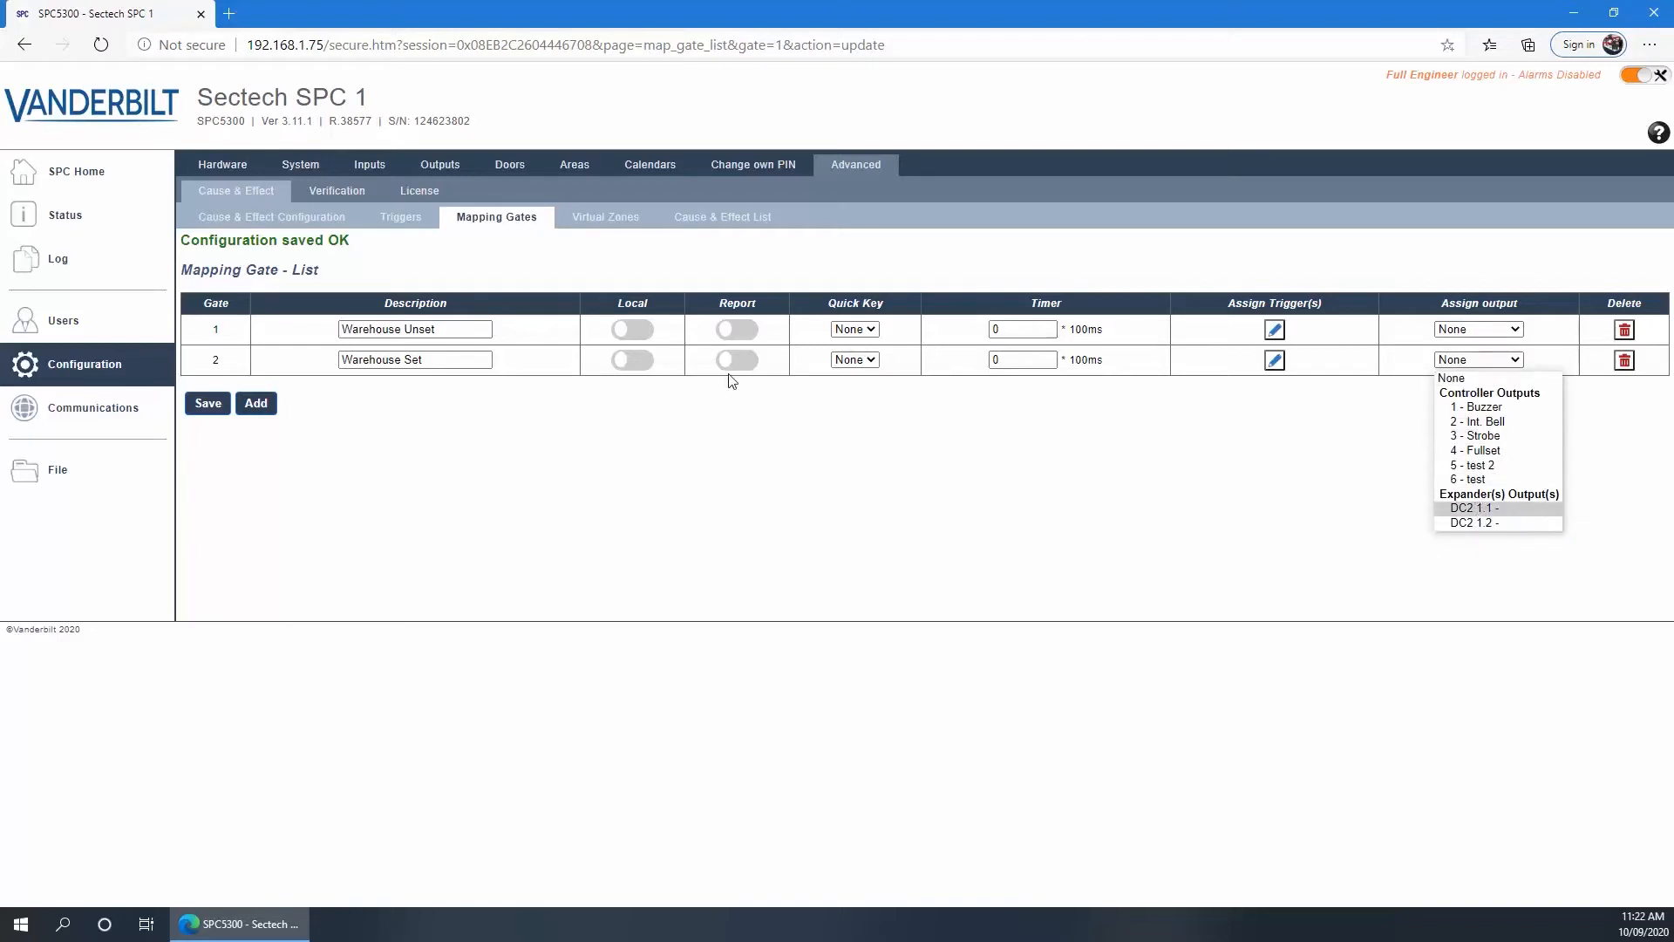
{"action": "left_click", "coordinate": [446, 423]}
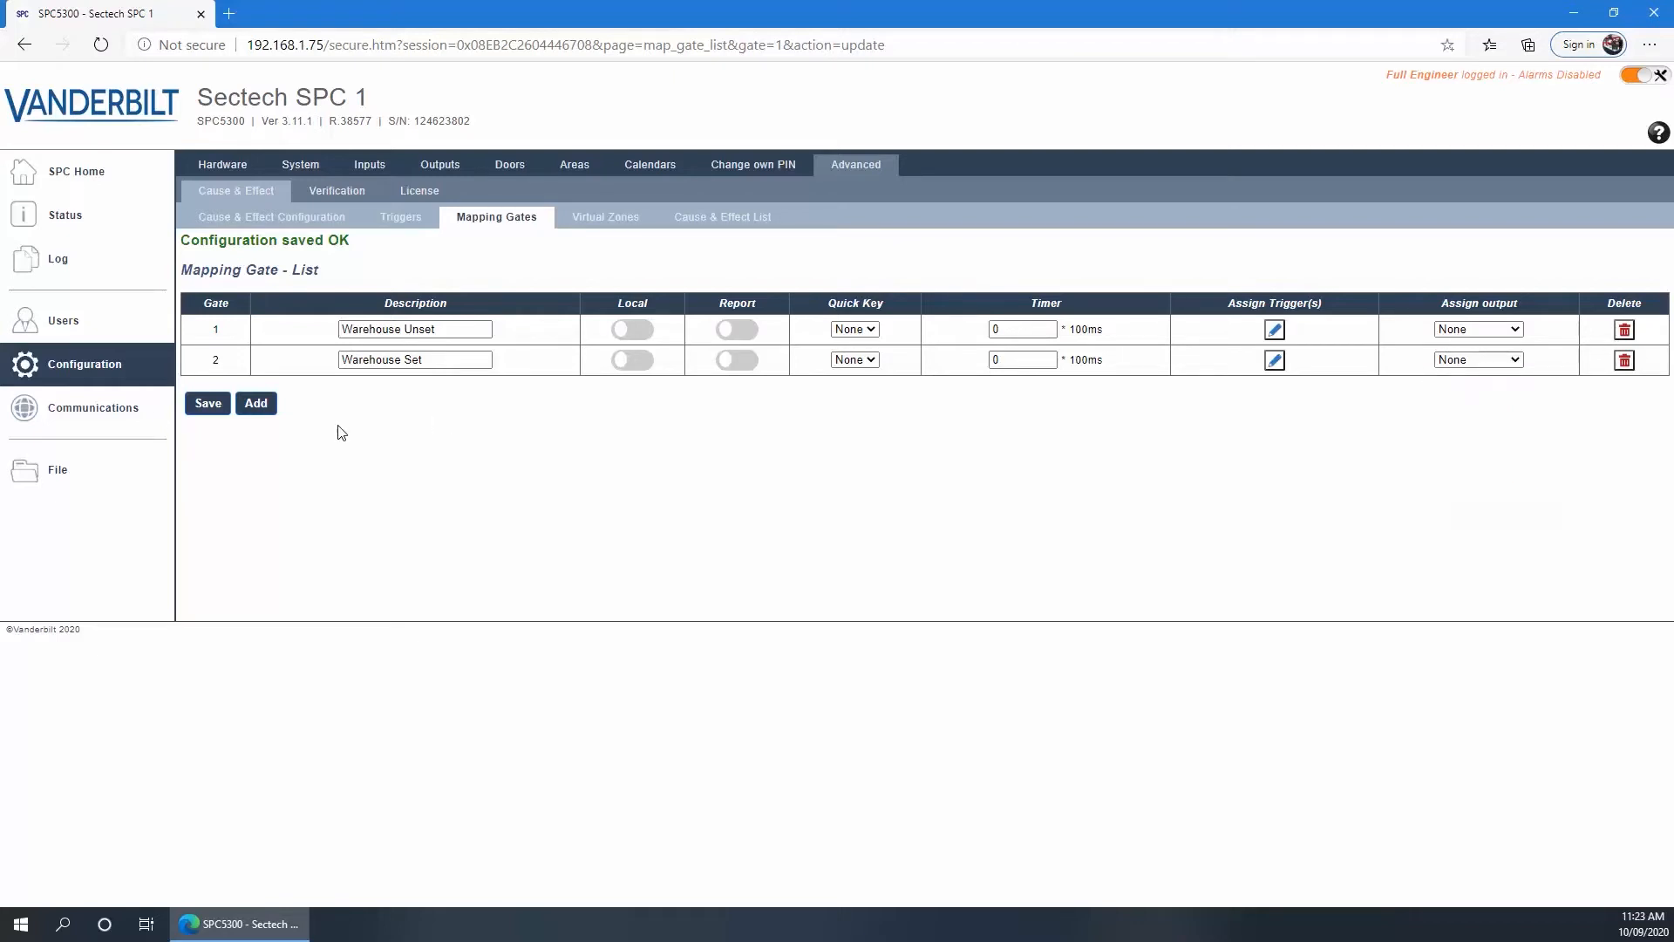
{"action": "left_click", "coordinate": [205, 405]}
Map door 2's reader green LED to 1: Warehouse Unset and red LED to 2: Warehouse Set, then save
{"action": "left_click", "coordinate": [511, 170]}
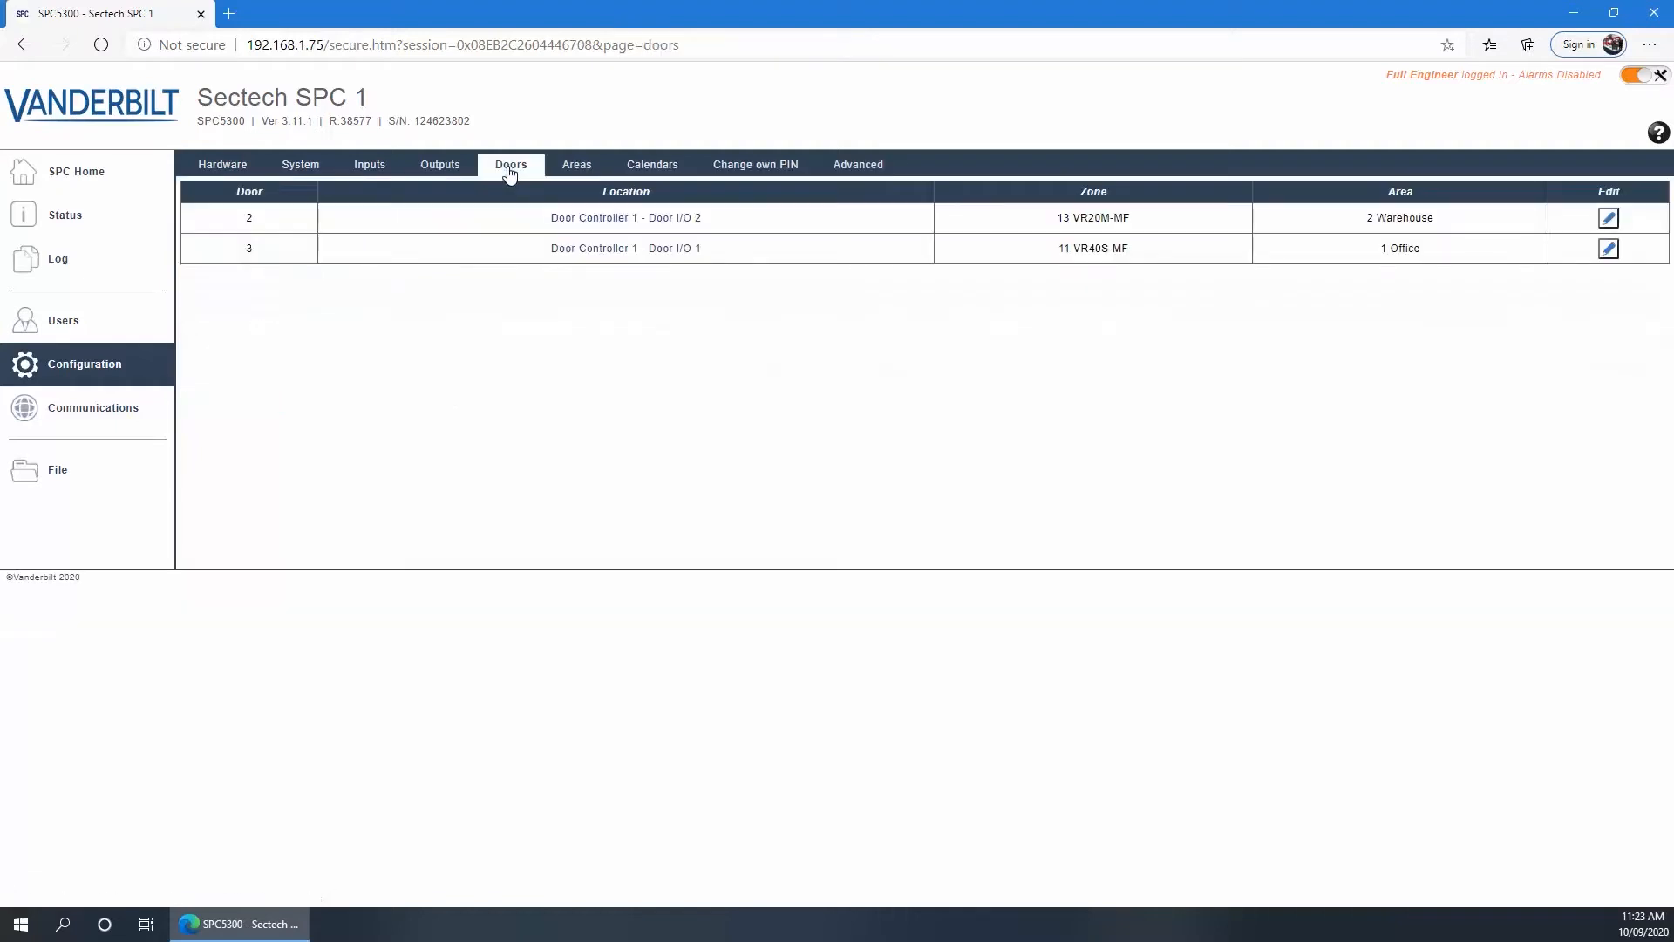
{"action": "left_click", "coordinate": [1609, 219]}
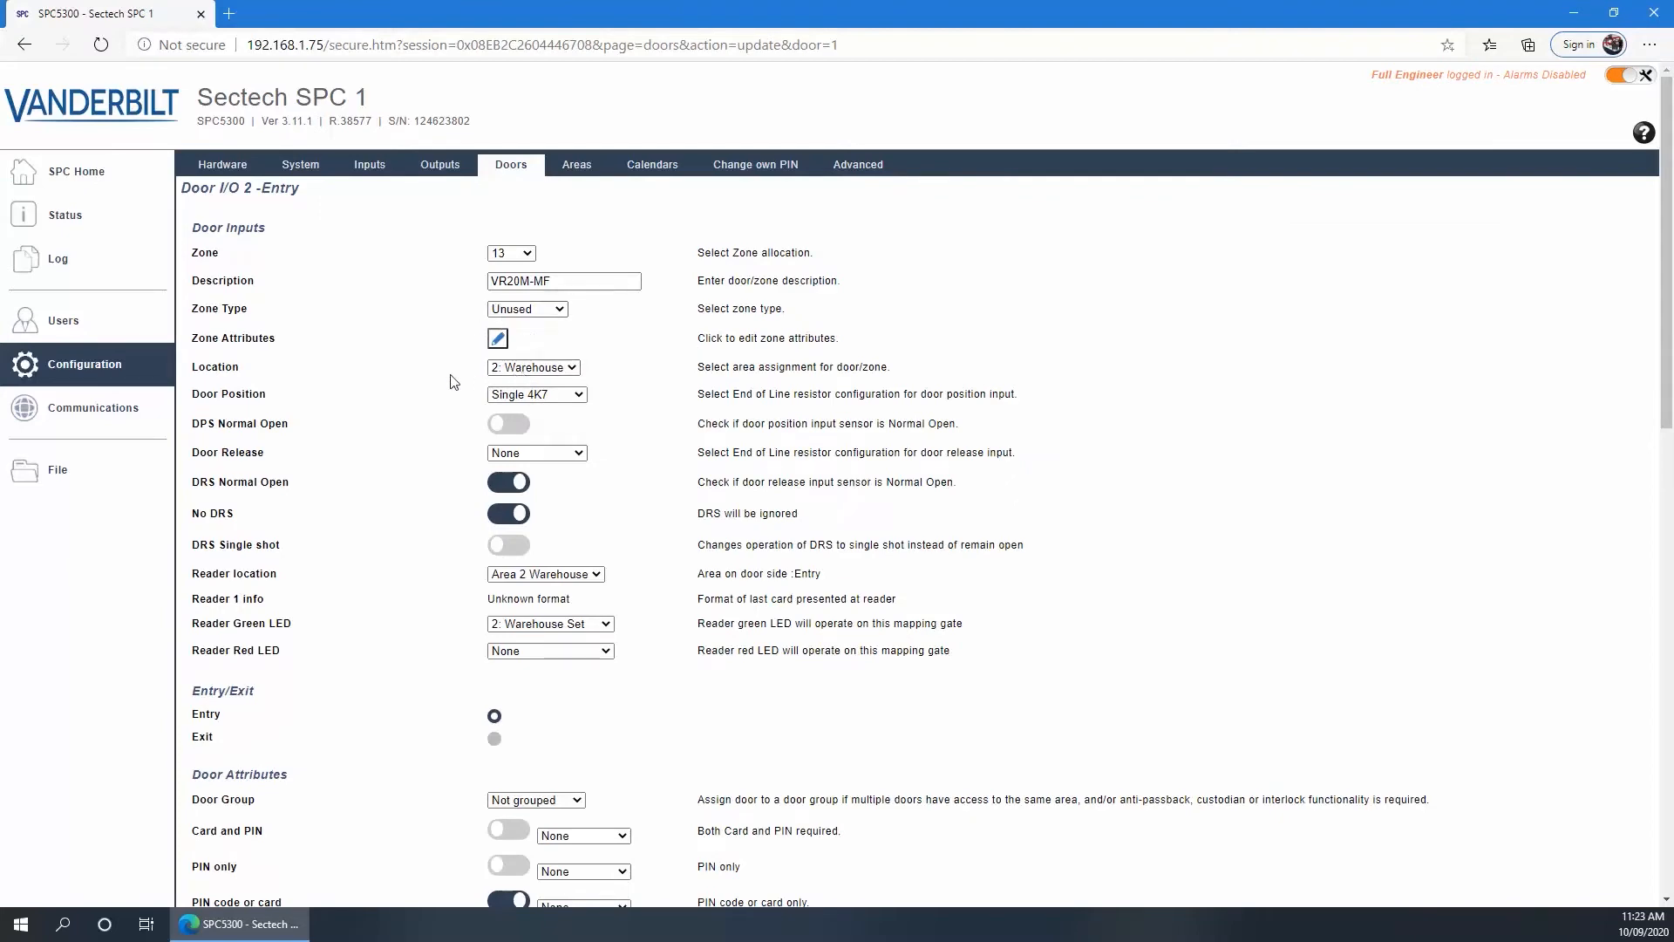
{"action": "scroll", "coordinate": [446, 389], "scroll_direction": "down", "scroll_amount": 3}
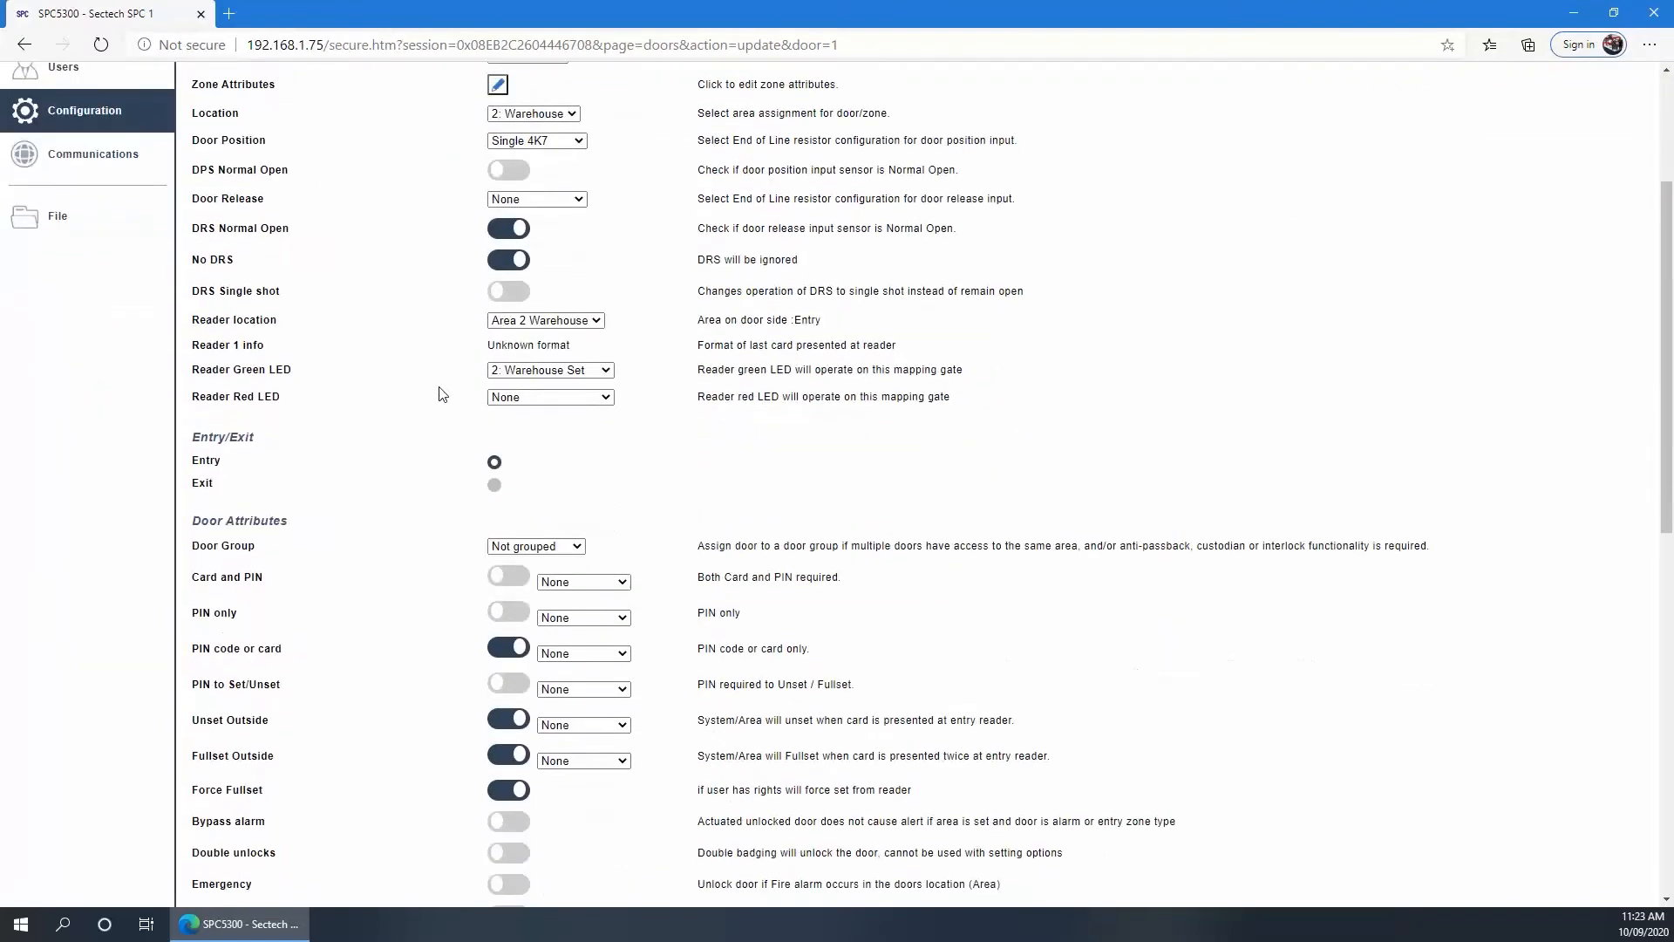
{"action": "left_click", "coordinate": [568, 371]}
{"action": "left_click", "coordinate": [567, 403]}
{"action": "left_click", "coordinate": [552, 398]}
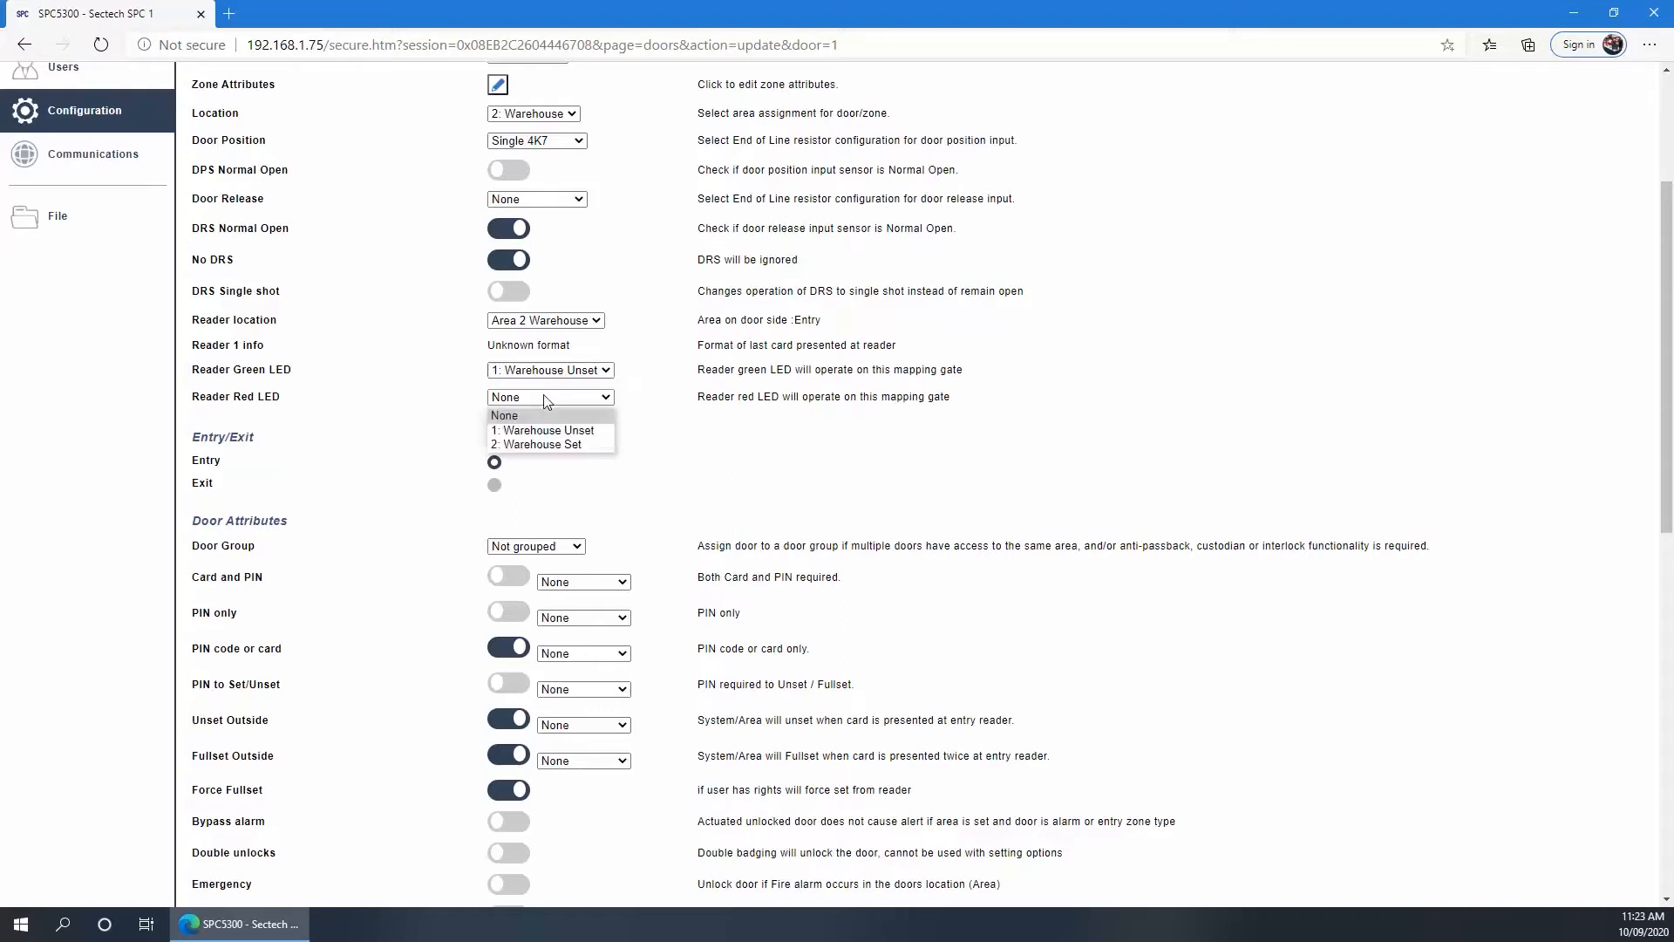
{"action": "left_click", "coordinate": [558, 446]}
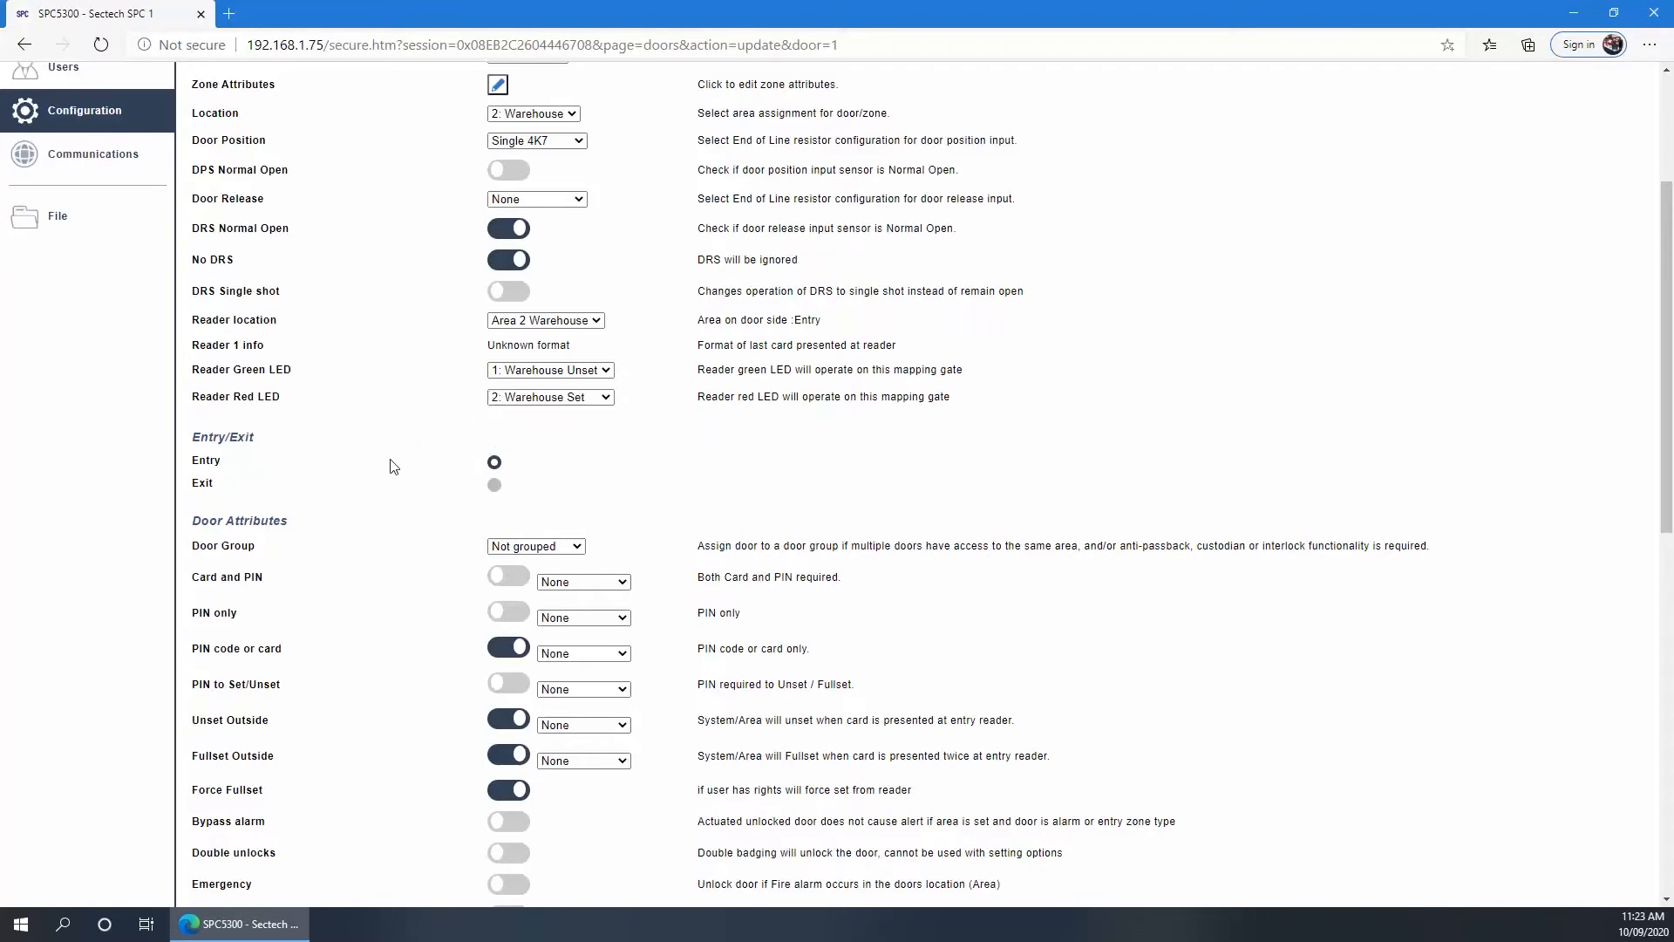
{"action": "scroll", "coordinate": [371, 466], "scroll_direction": "down", "scroll_amount": 10}
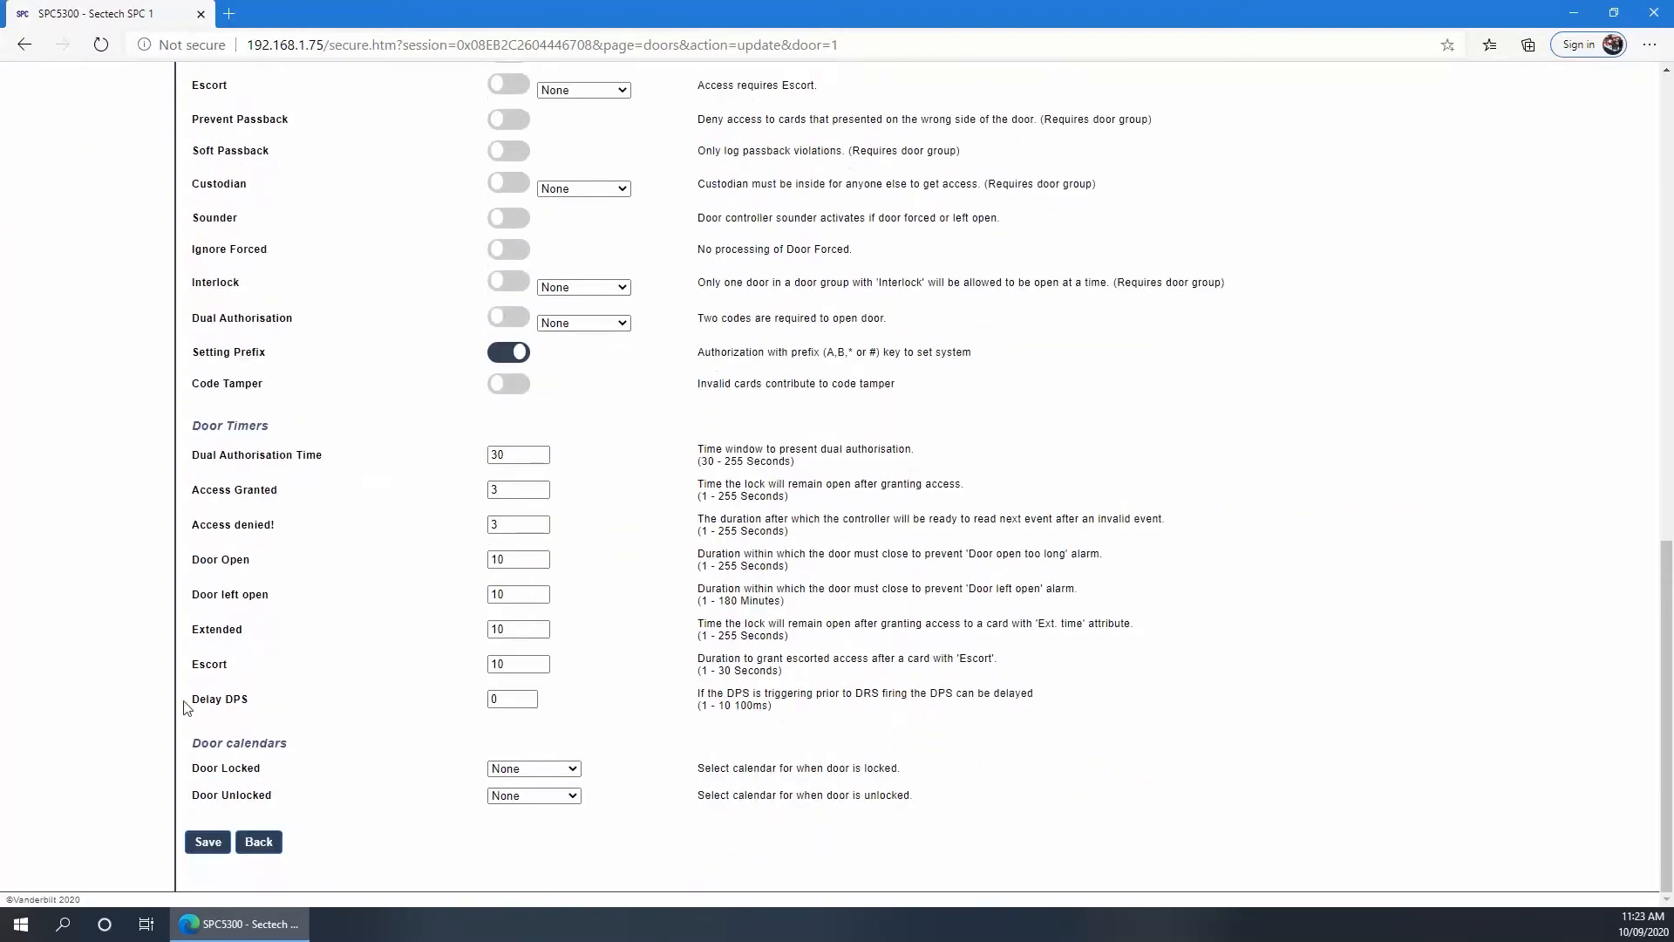
{"action": "left_click", "coordinate": [209, 839]}
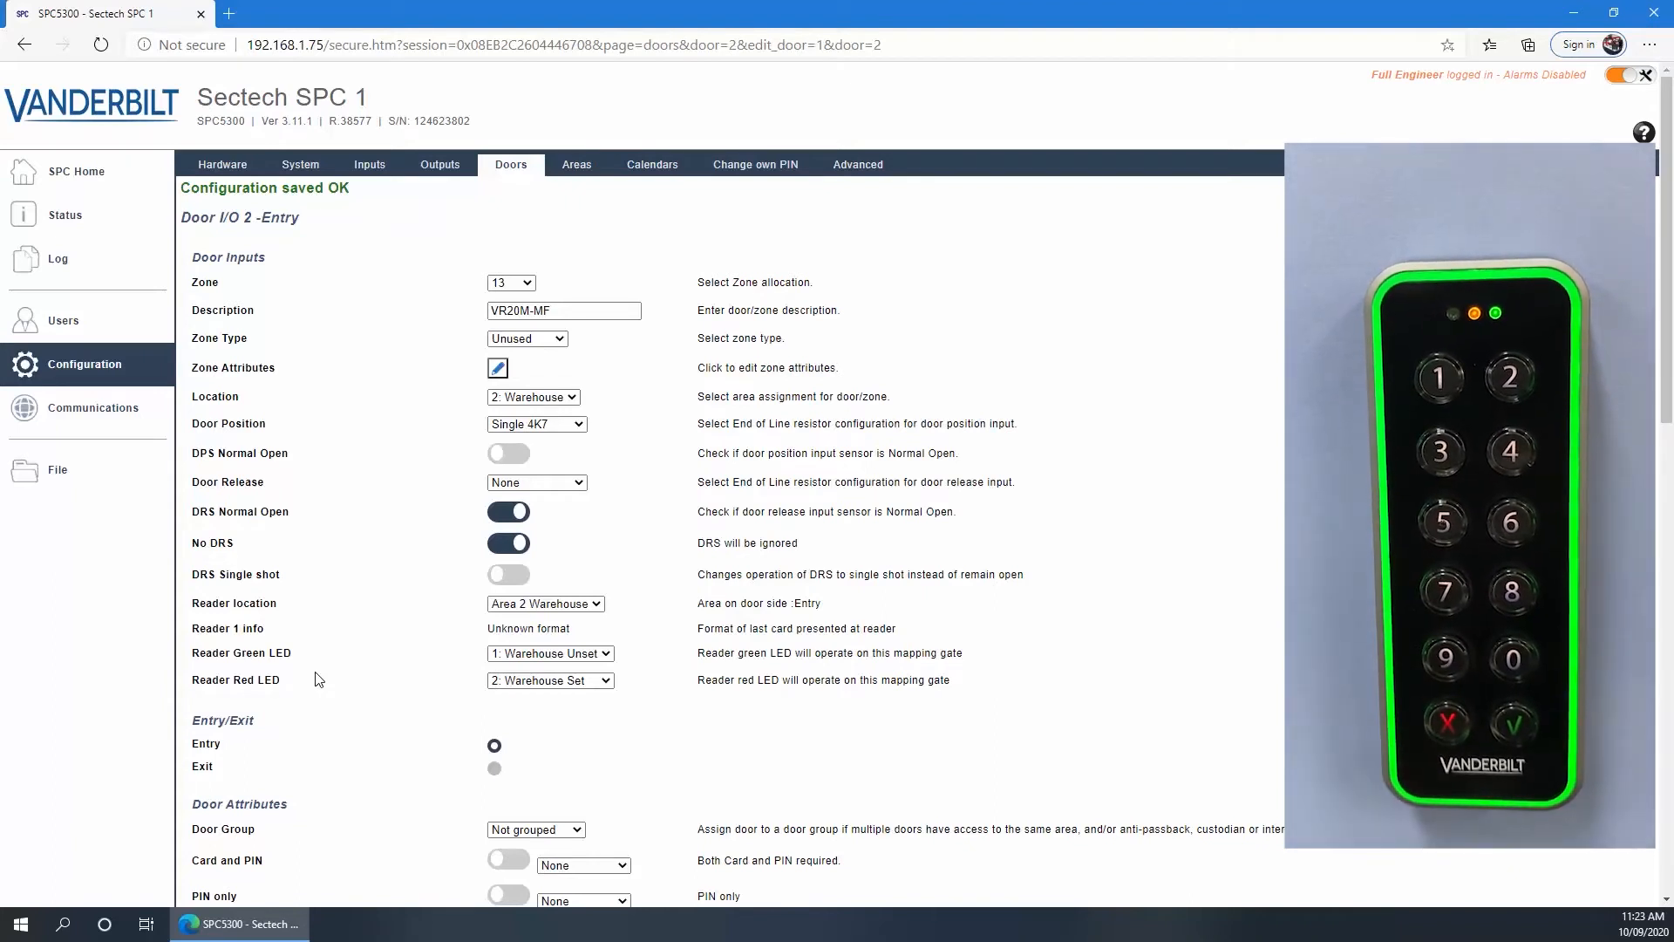
Bring up the Cause & Effect Triggers list under Configuration > Advanced
{"action": "left_click", "coordinate": [81, 366]}
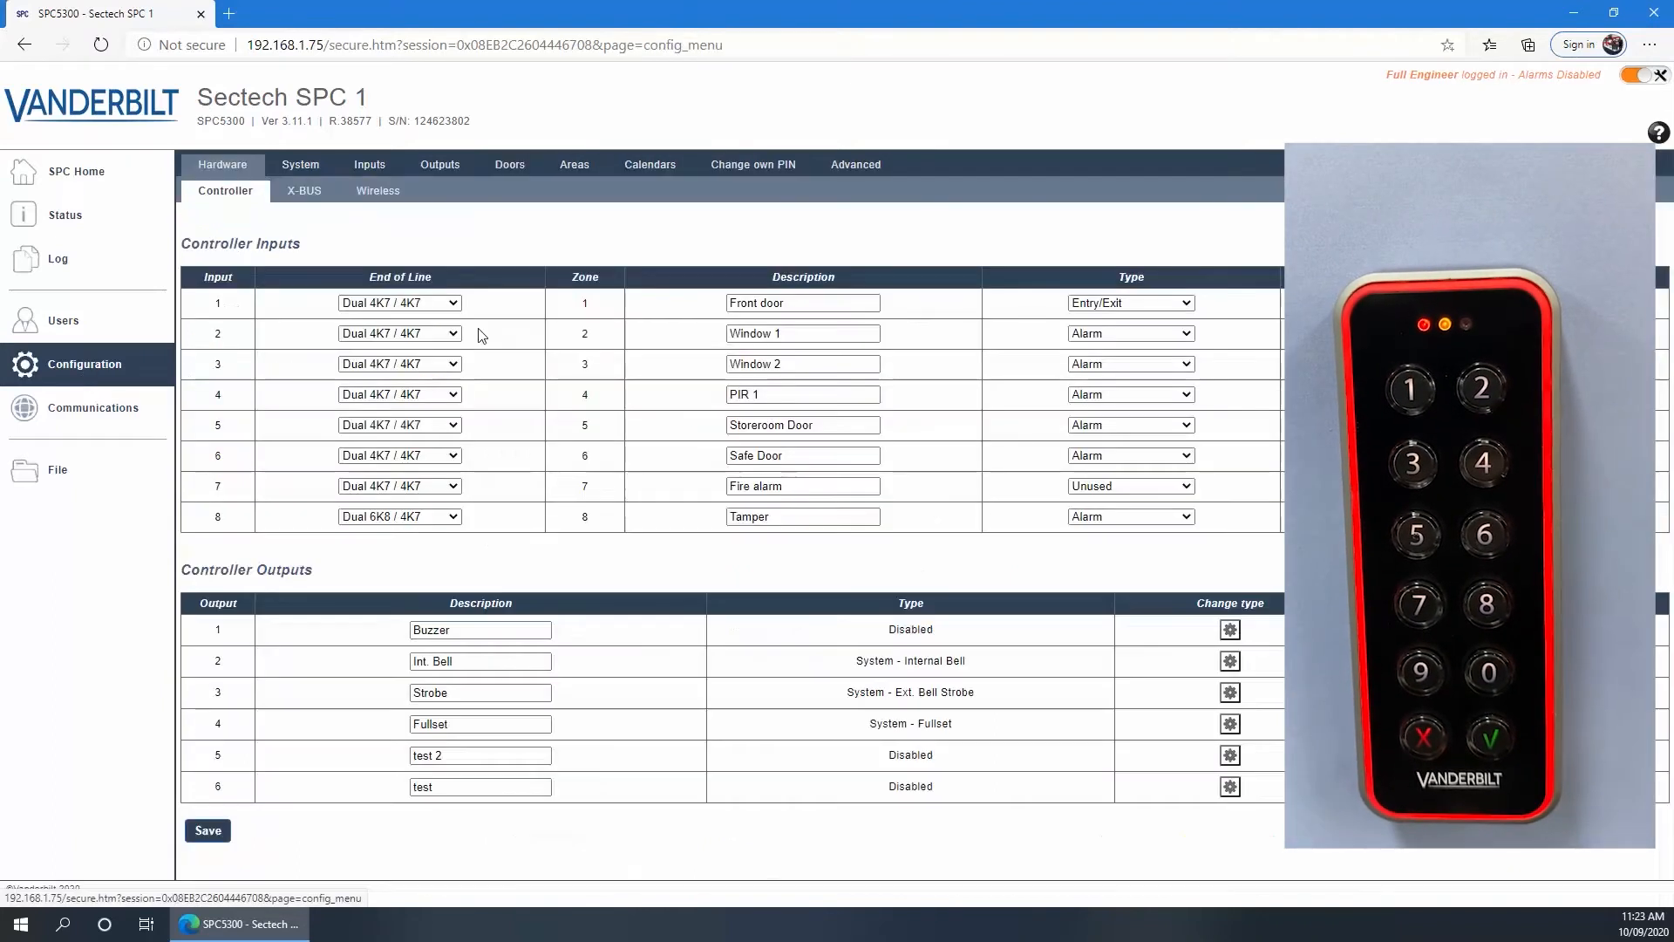
{"action": "left_click", "coordinate": [854, 166]}
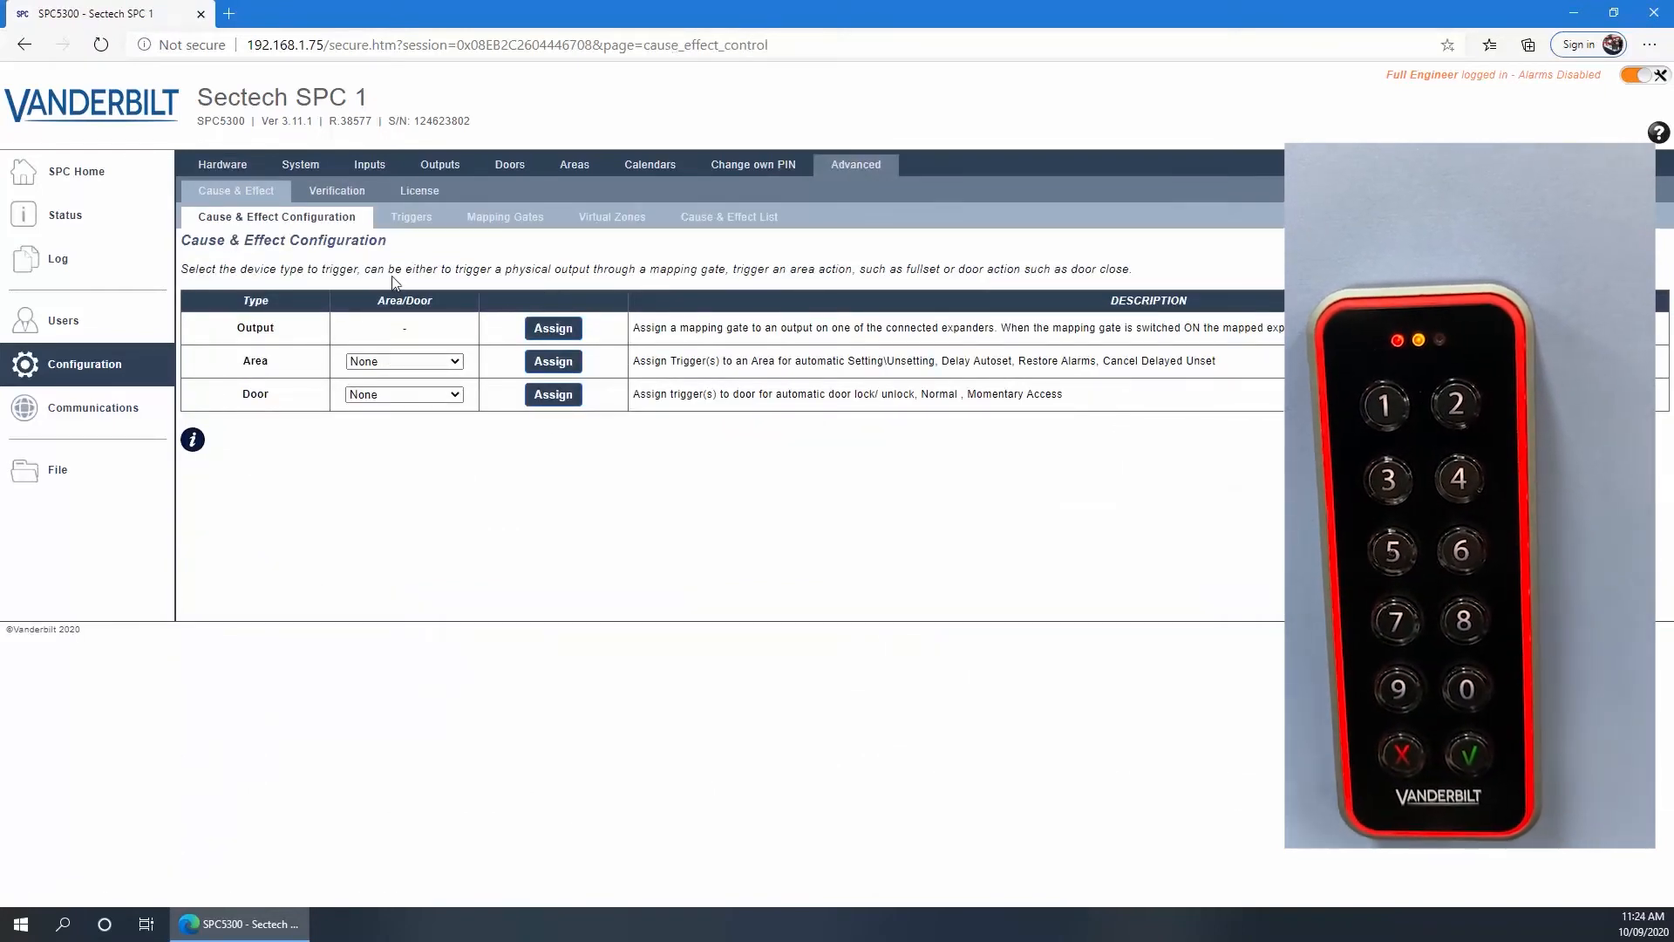
{"action": "left_click", "coordinate": [410, 220]}
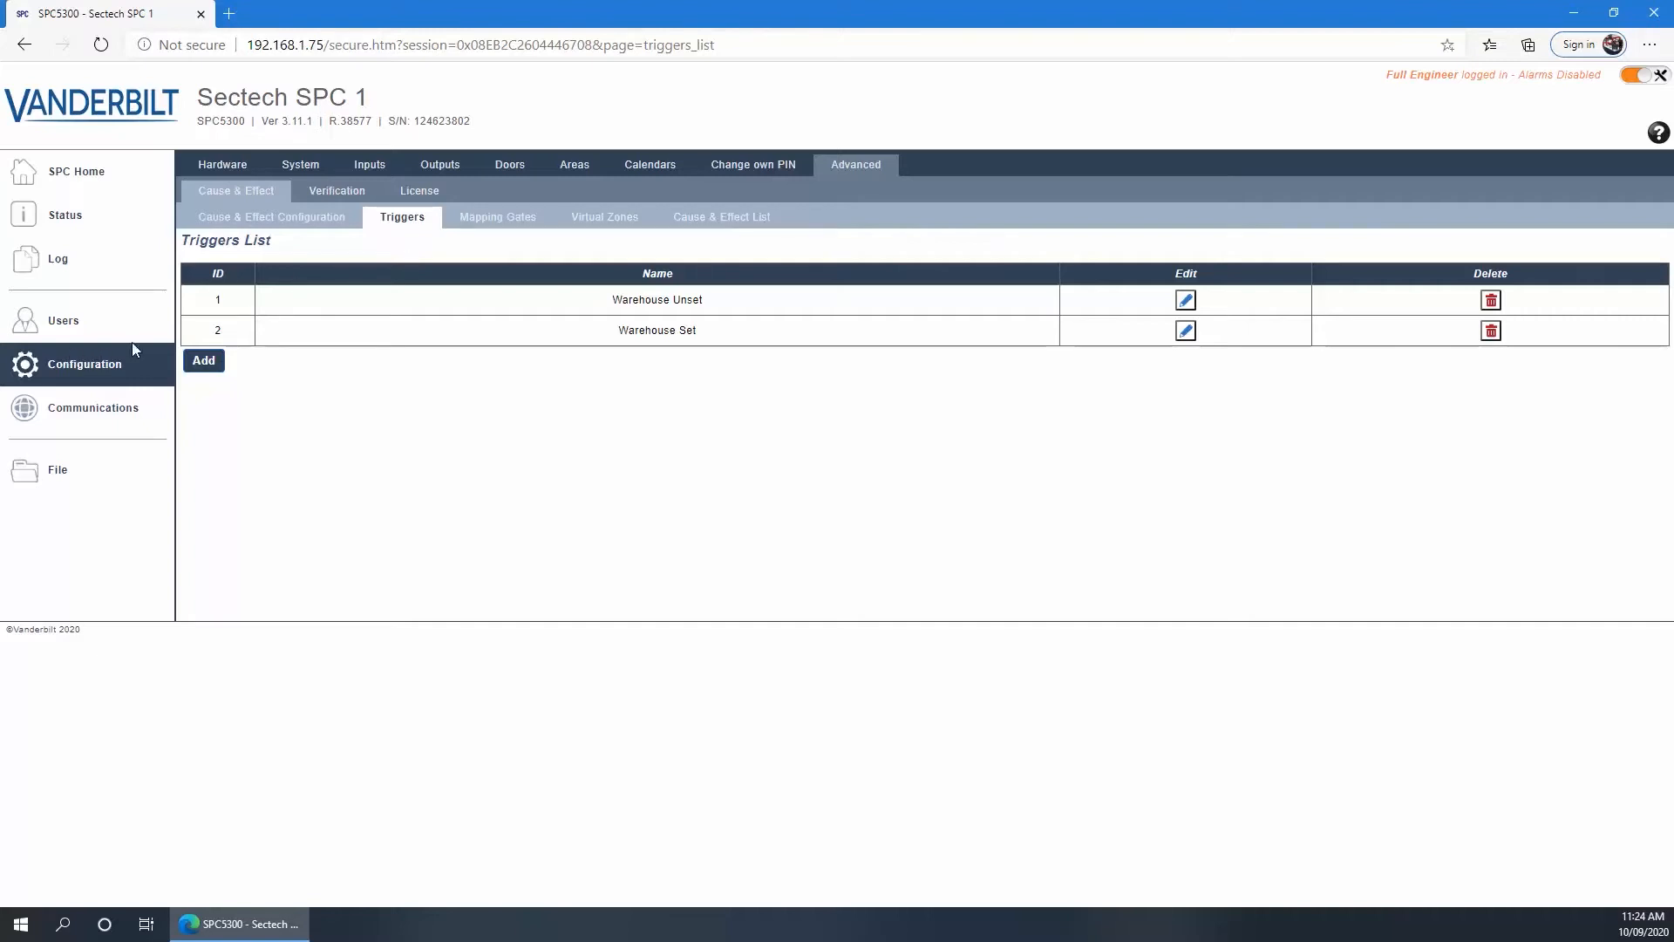
Open profile 3 Gate Profile's settings from Users > User Profiles
{"action": "left_click", "coordinate": [64, 324]}
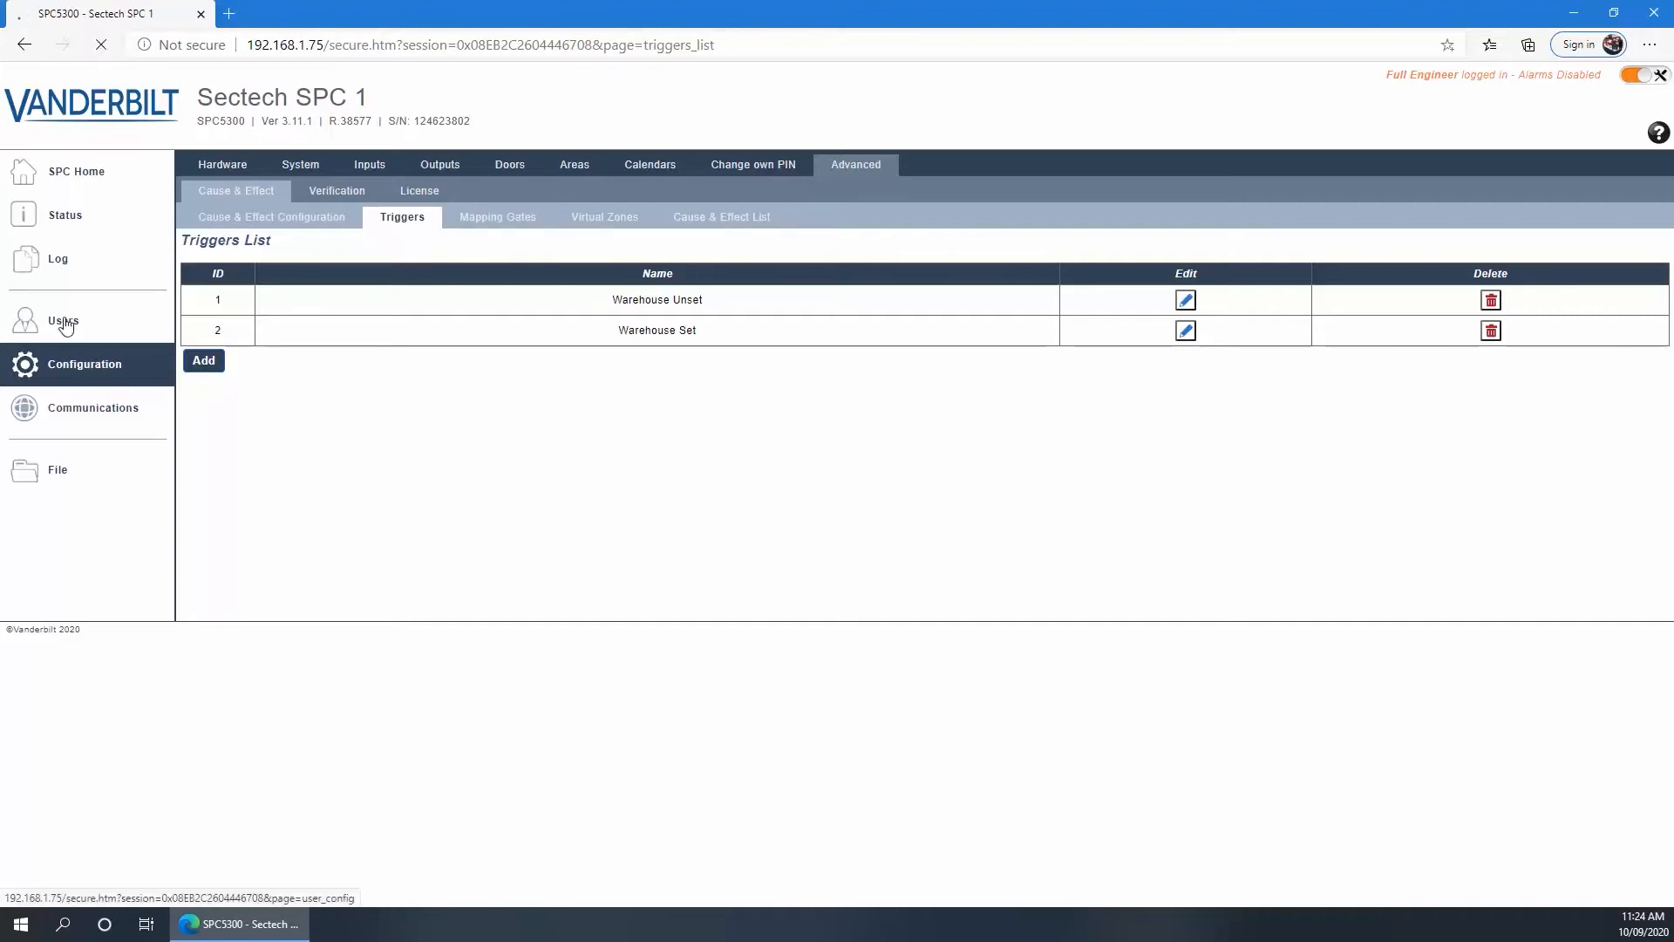
{"action": "left_click", "coordinate": [282, 168]}
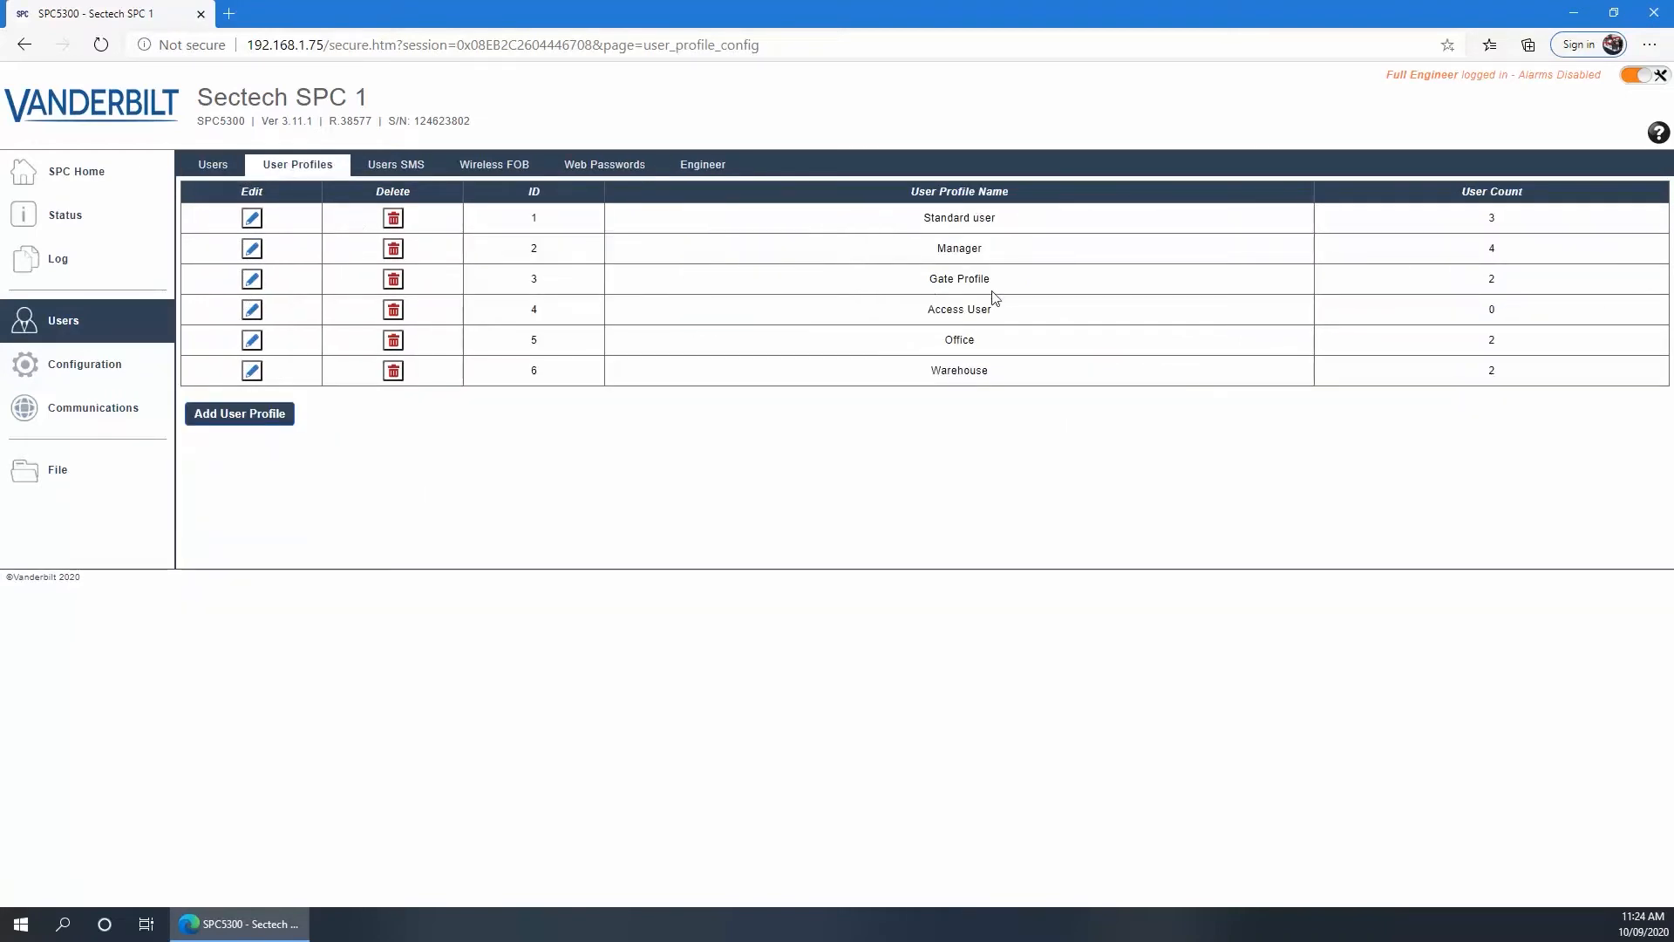
{"action": "left_click", "coordinate": [252, 279]}
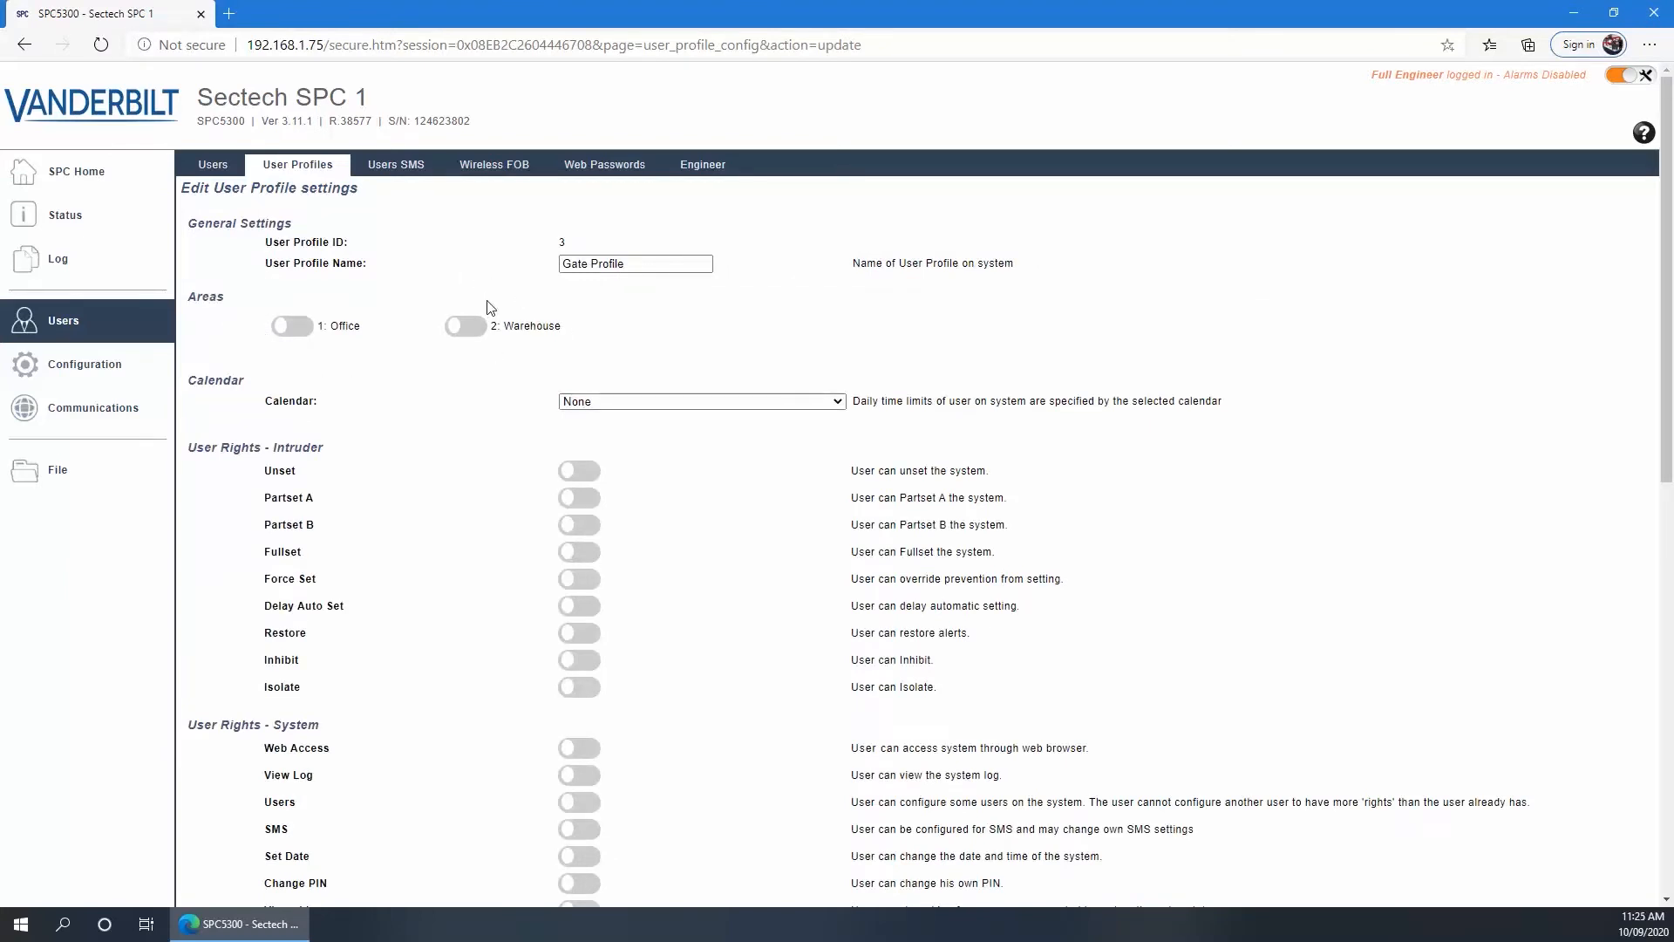
Review Gate Profile's areas, calendar and rights, then return to the Users list
{"action": "scroll", "coordinate": [528, 370], "scroll_direction": "down", "scroll_amount": 1}
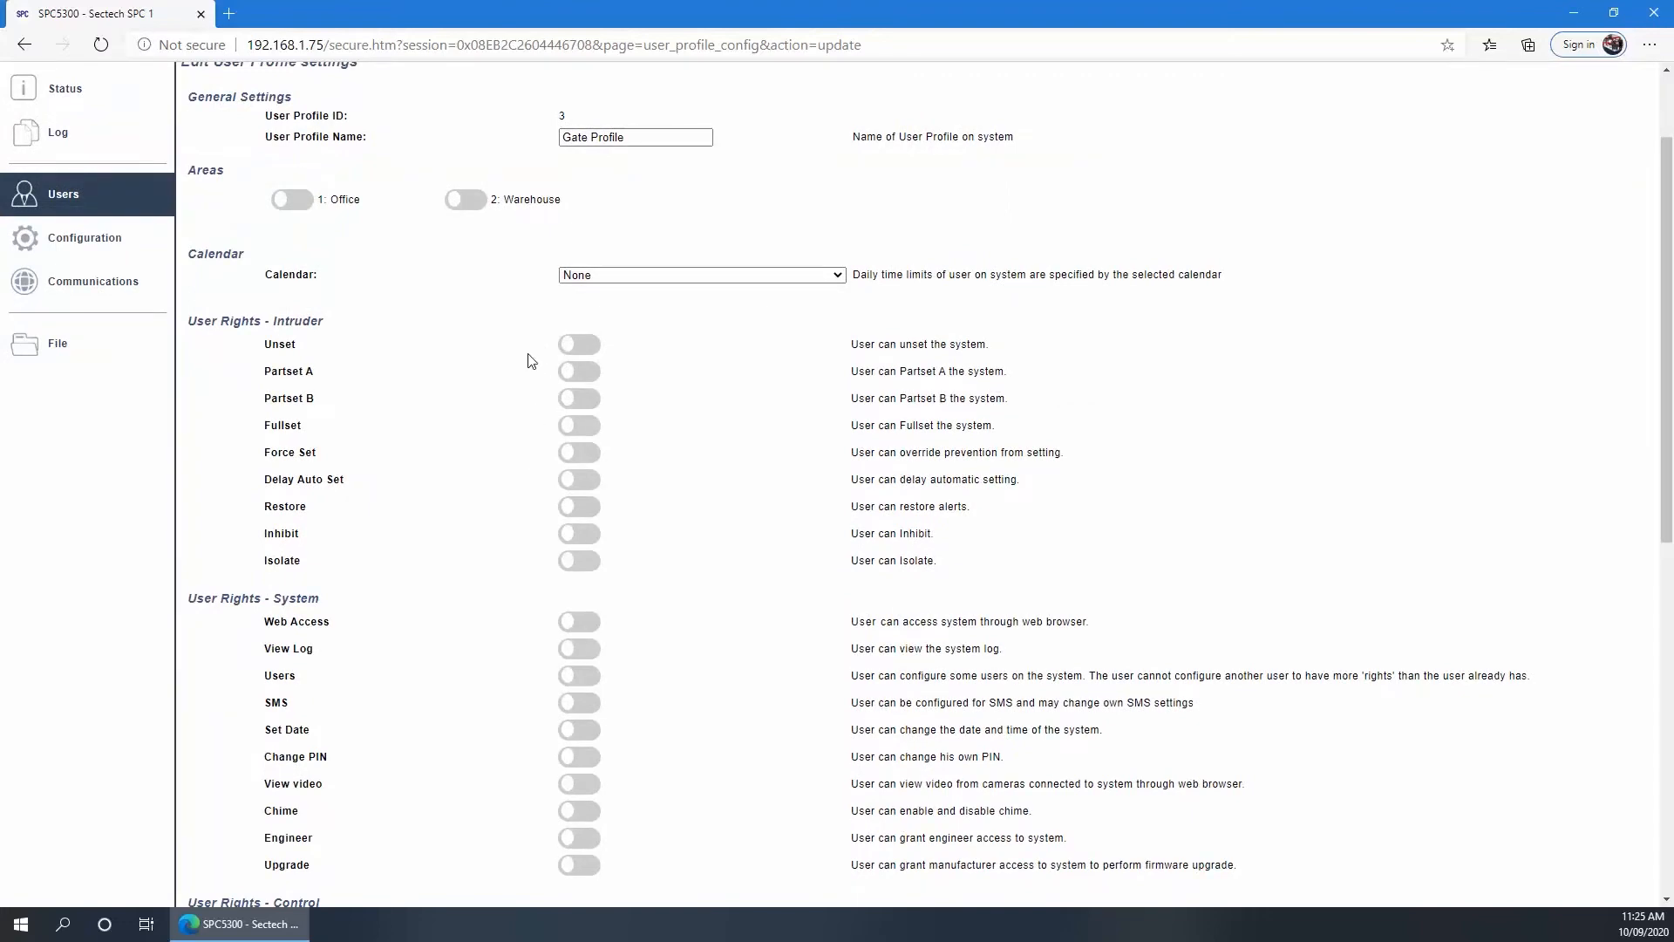
{"action": "scroll", "coordinate": [471, 510], "scroll_direction": "down", "scroll_amount": 6}
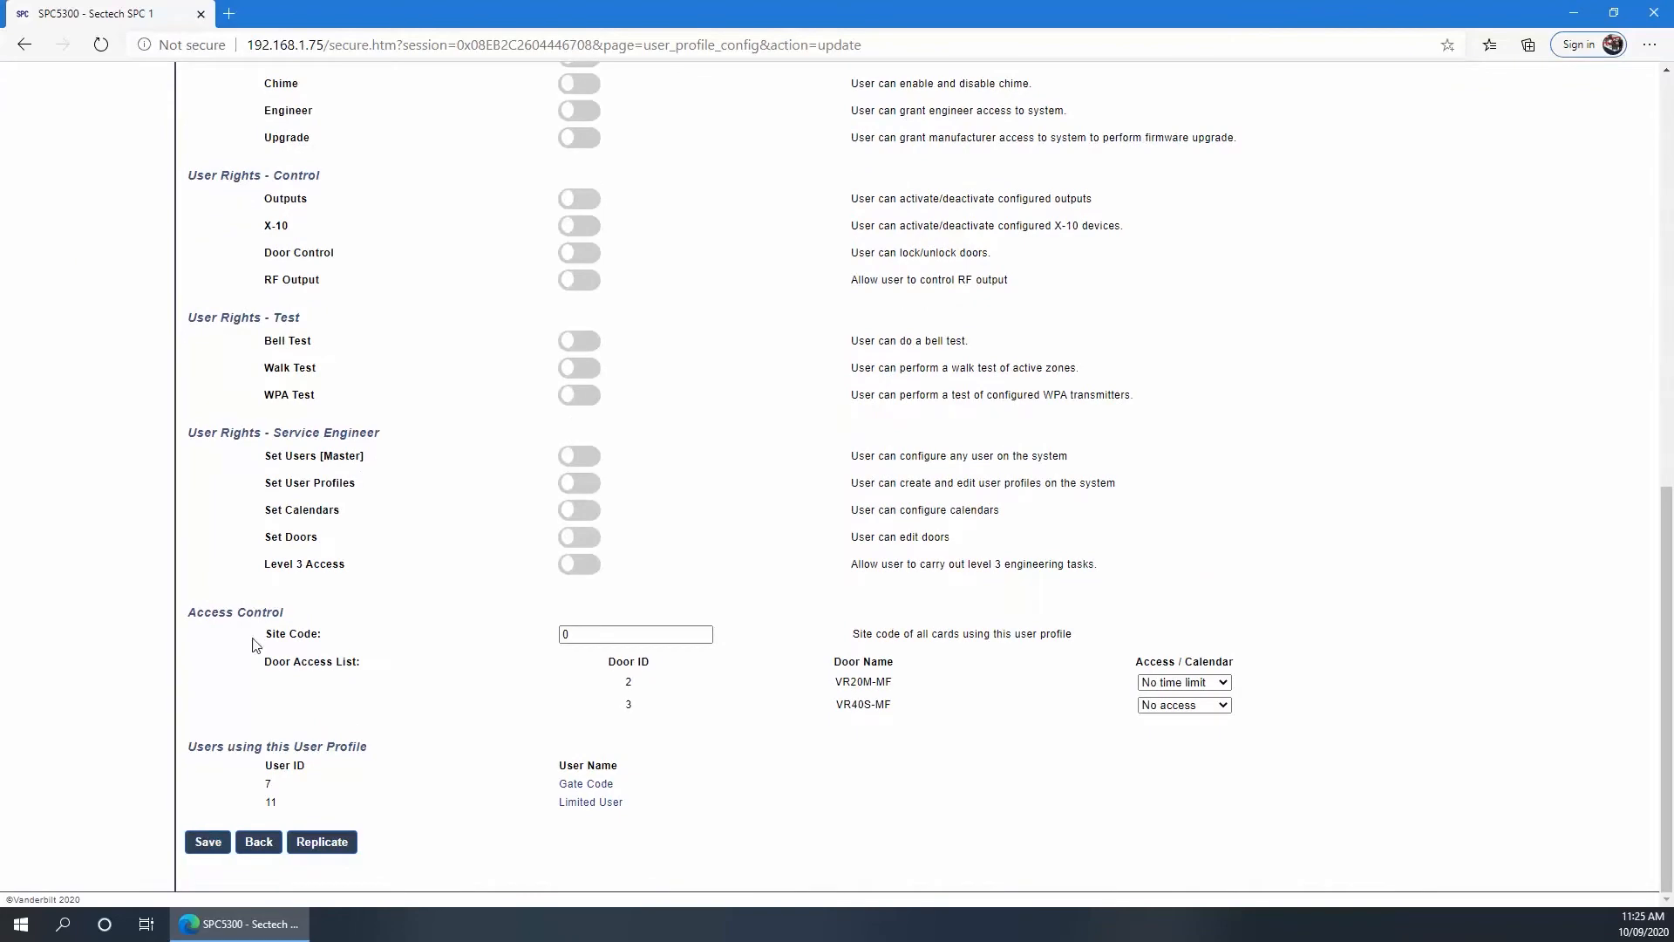
{"action": "scroll", "coordinate": [309, 441], "scroll_direction": "up", "scroll_amount": 2}
{"action": "scroll", "coordinate": [310, 441], "scroll_direction": "up", "scroll_amount": 6}
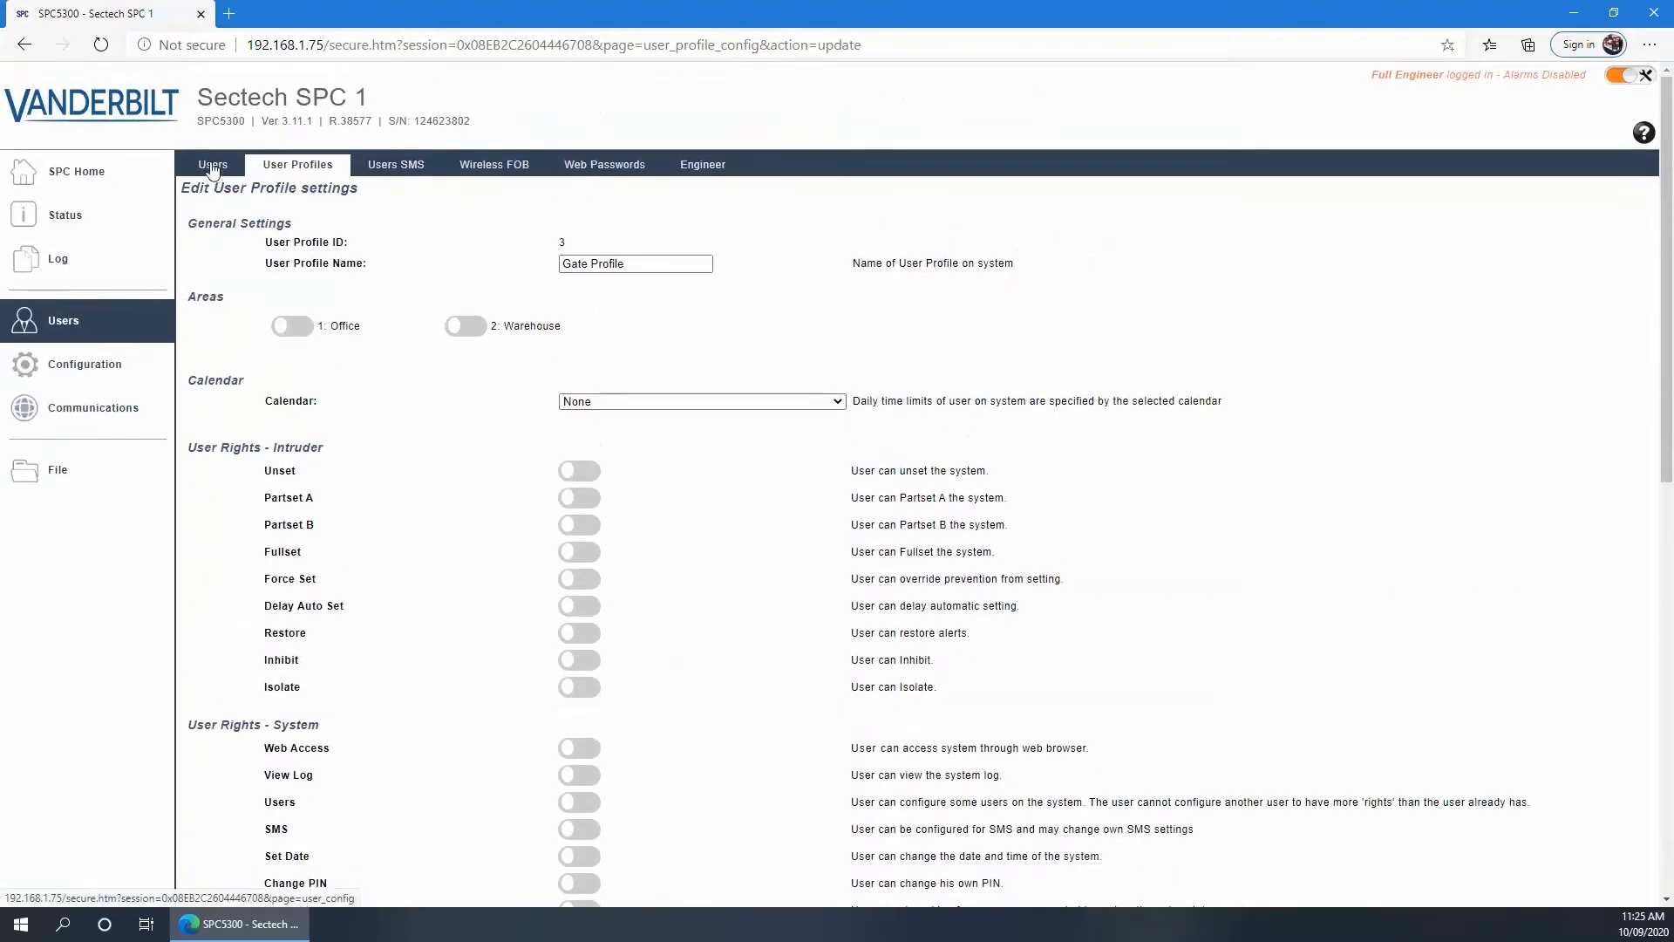
{"action": "left_click", "coordinate": [213, 165]}
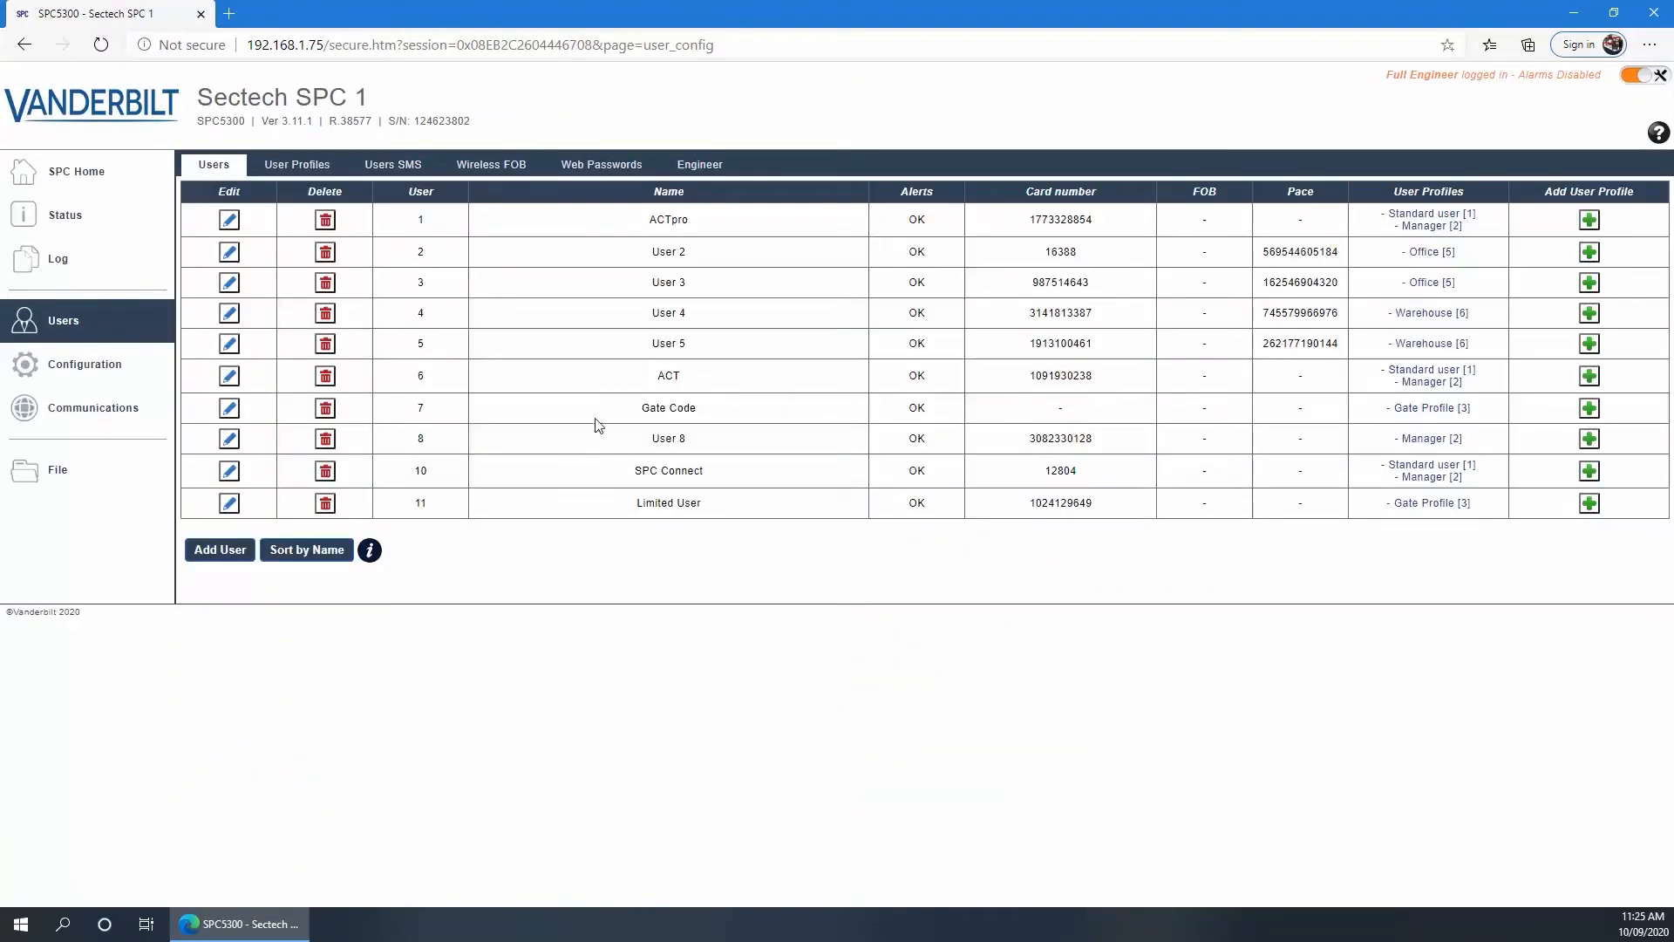
Inspect user 7 Gate Code's settings, confirming Gate Profile is its only profile
{"action": "left_click", "coordinate": [229, 409]}
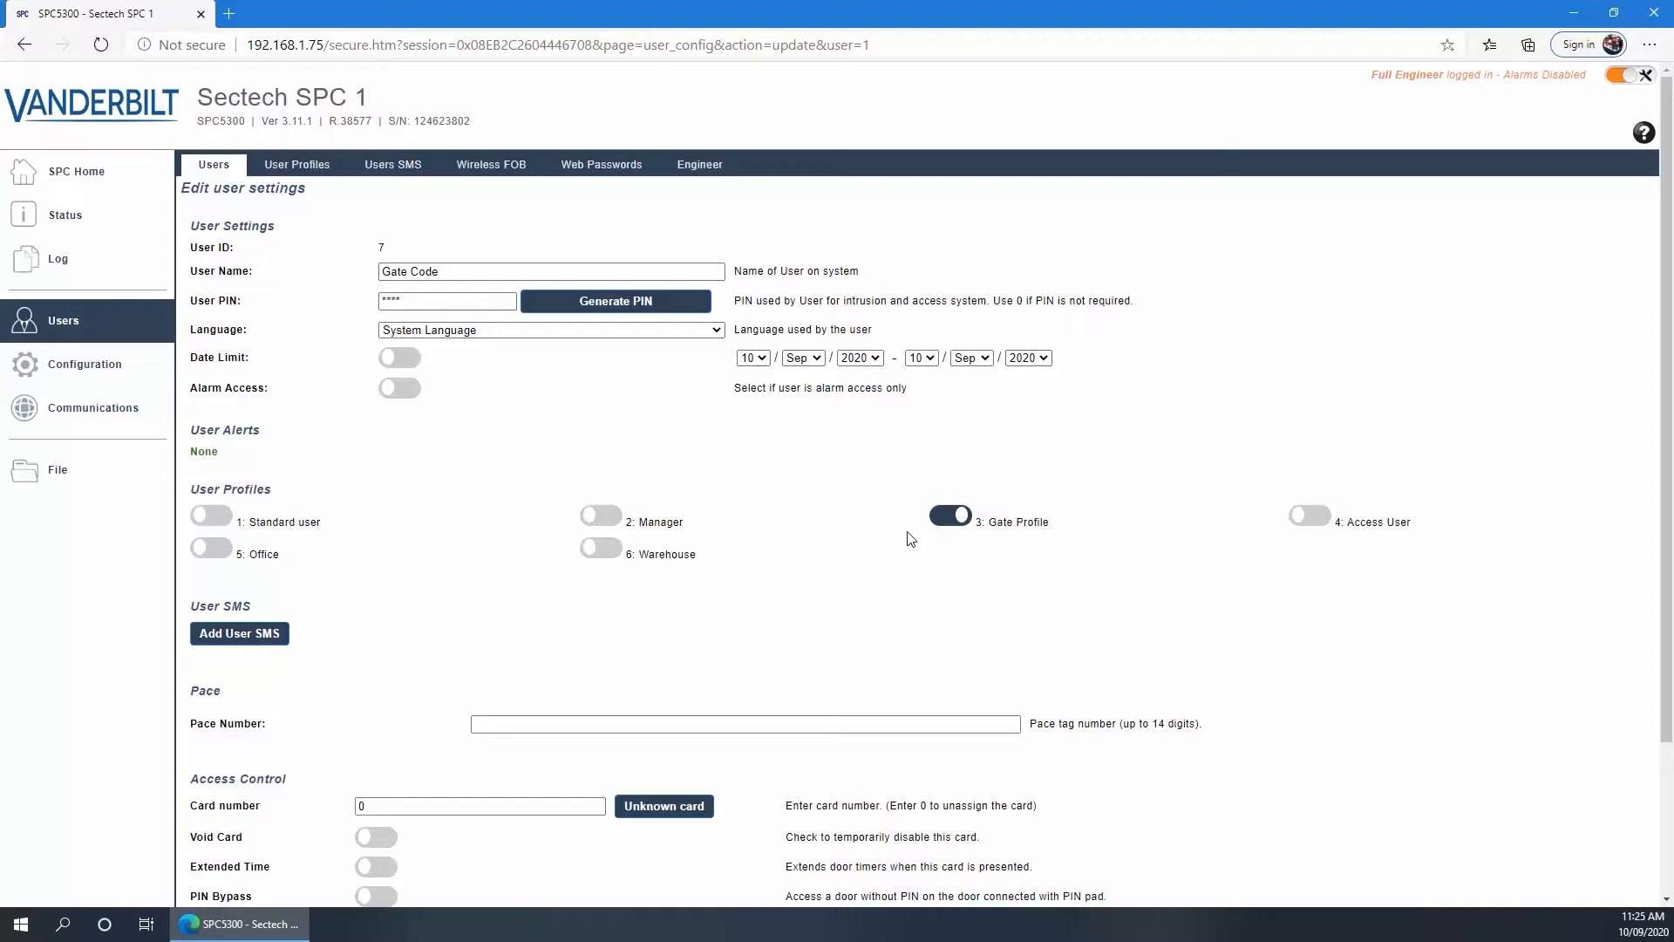
{"action": "scroll", "coordinate": [911, 539], "scroll_direction": "down", "scroll_amount": 2}
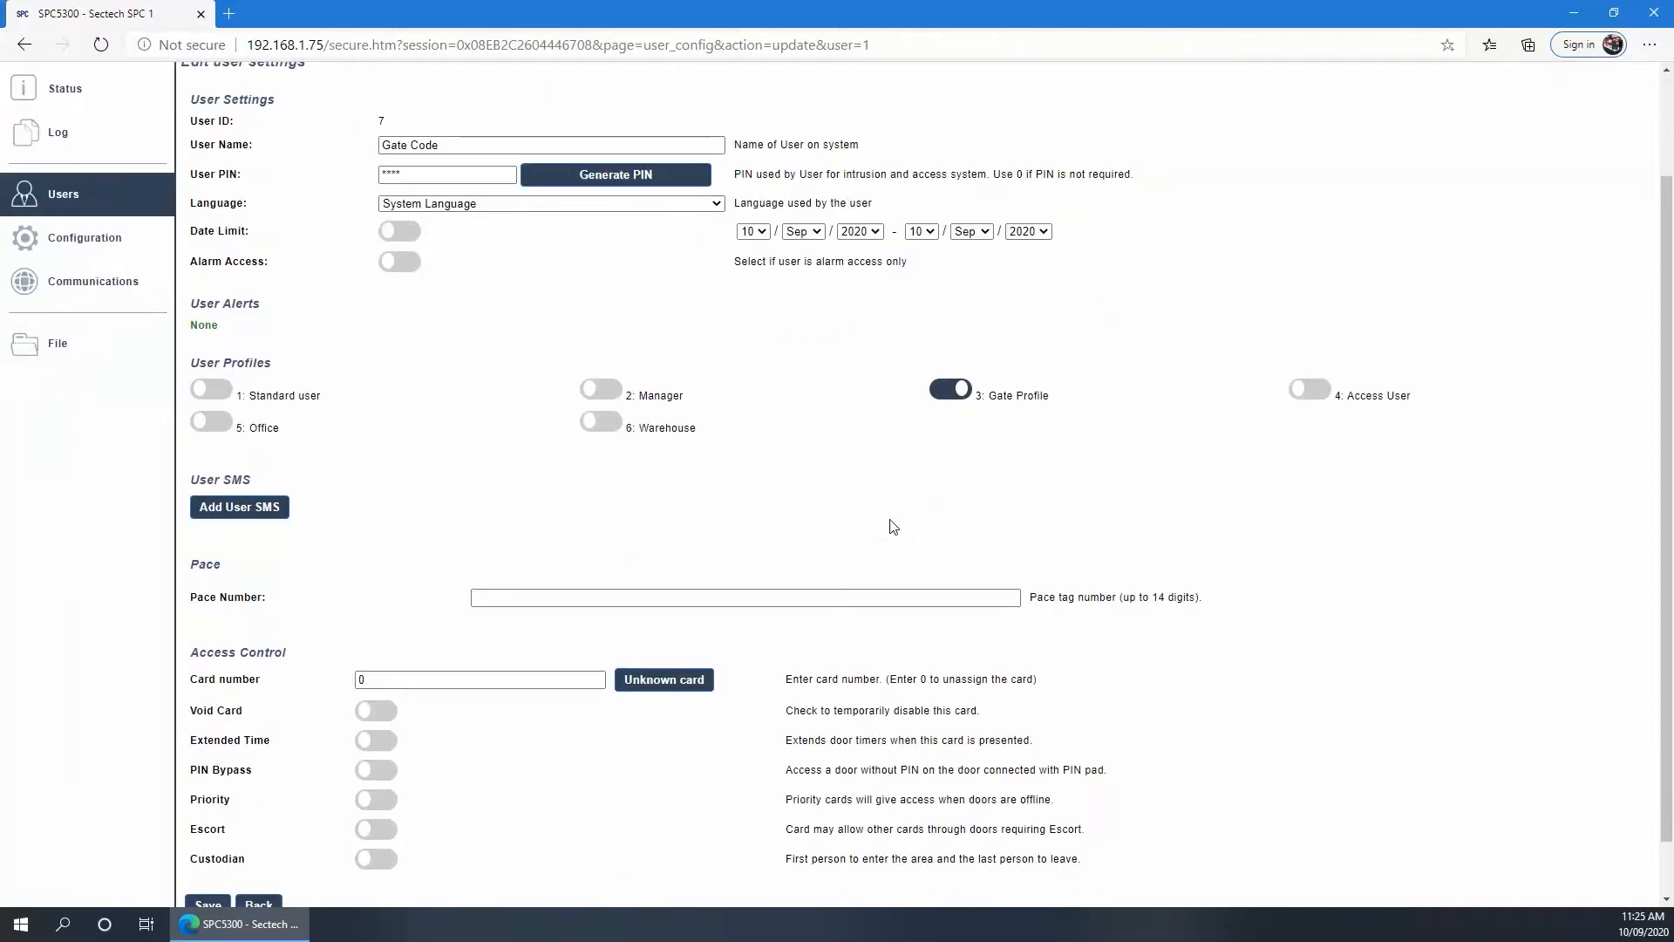
{"action": "scroll", "coordinate": [891, 525], "scroll_direction": "down", "scroll_amount": 1}
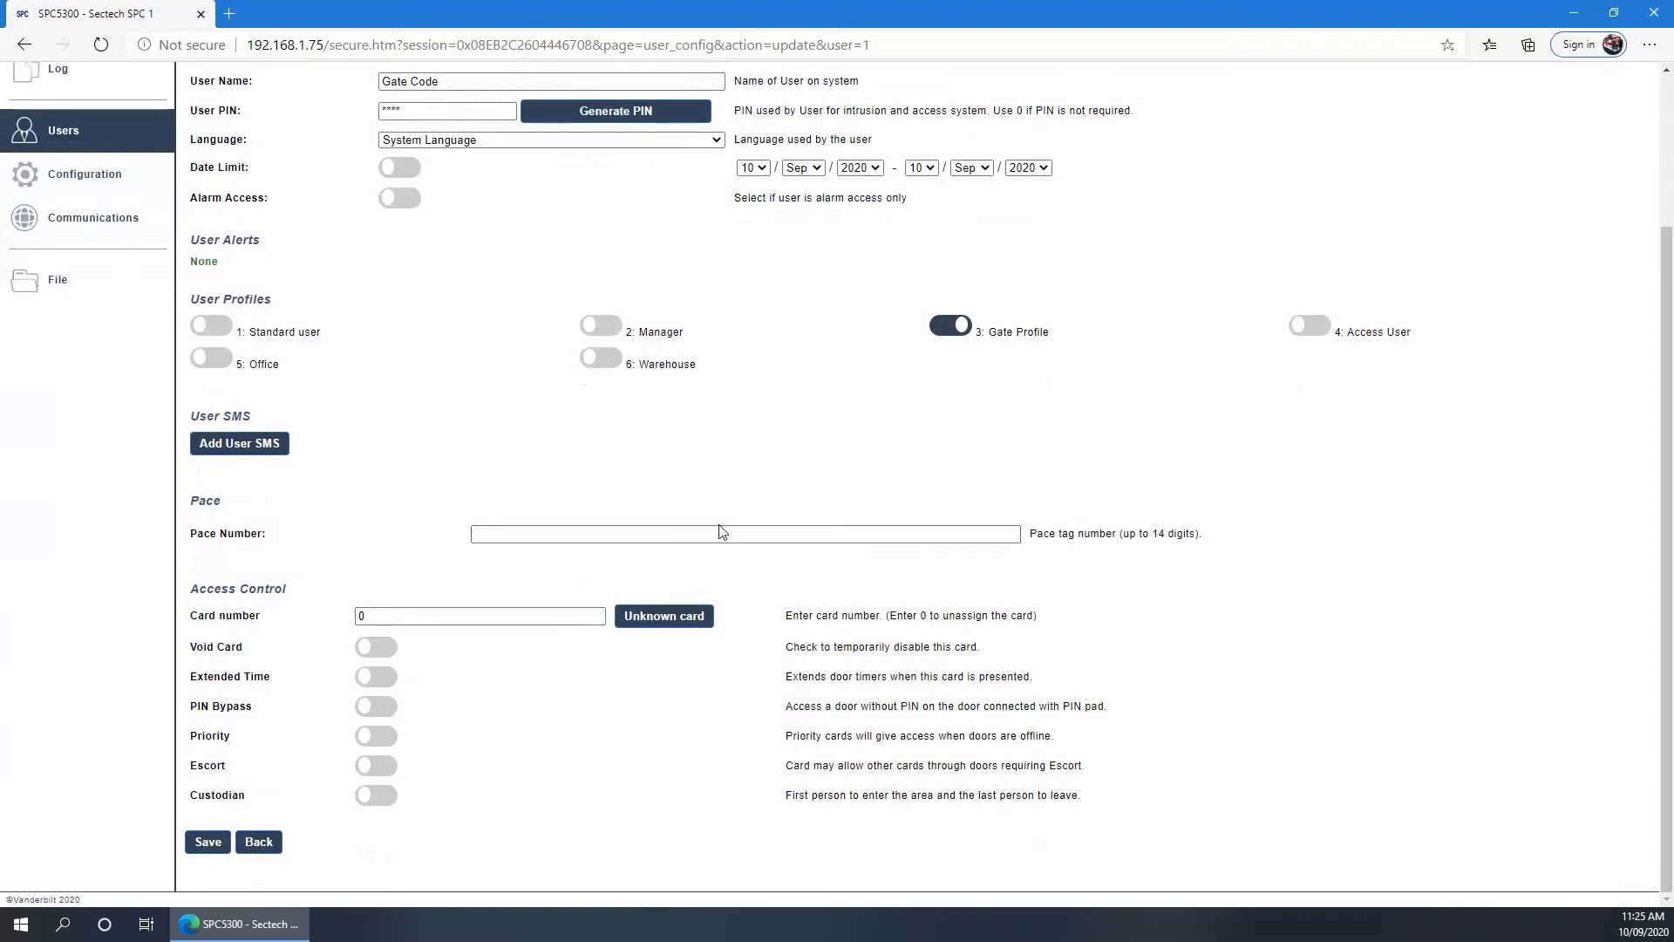
{"action": "scroll", "coordinate": [722, 531], "scroll_direction": "up", "scroll_amount": 3}
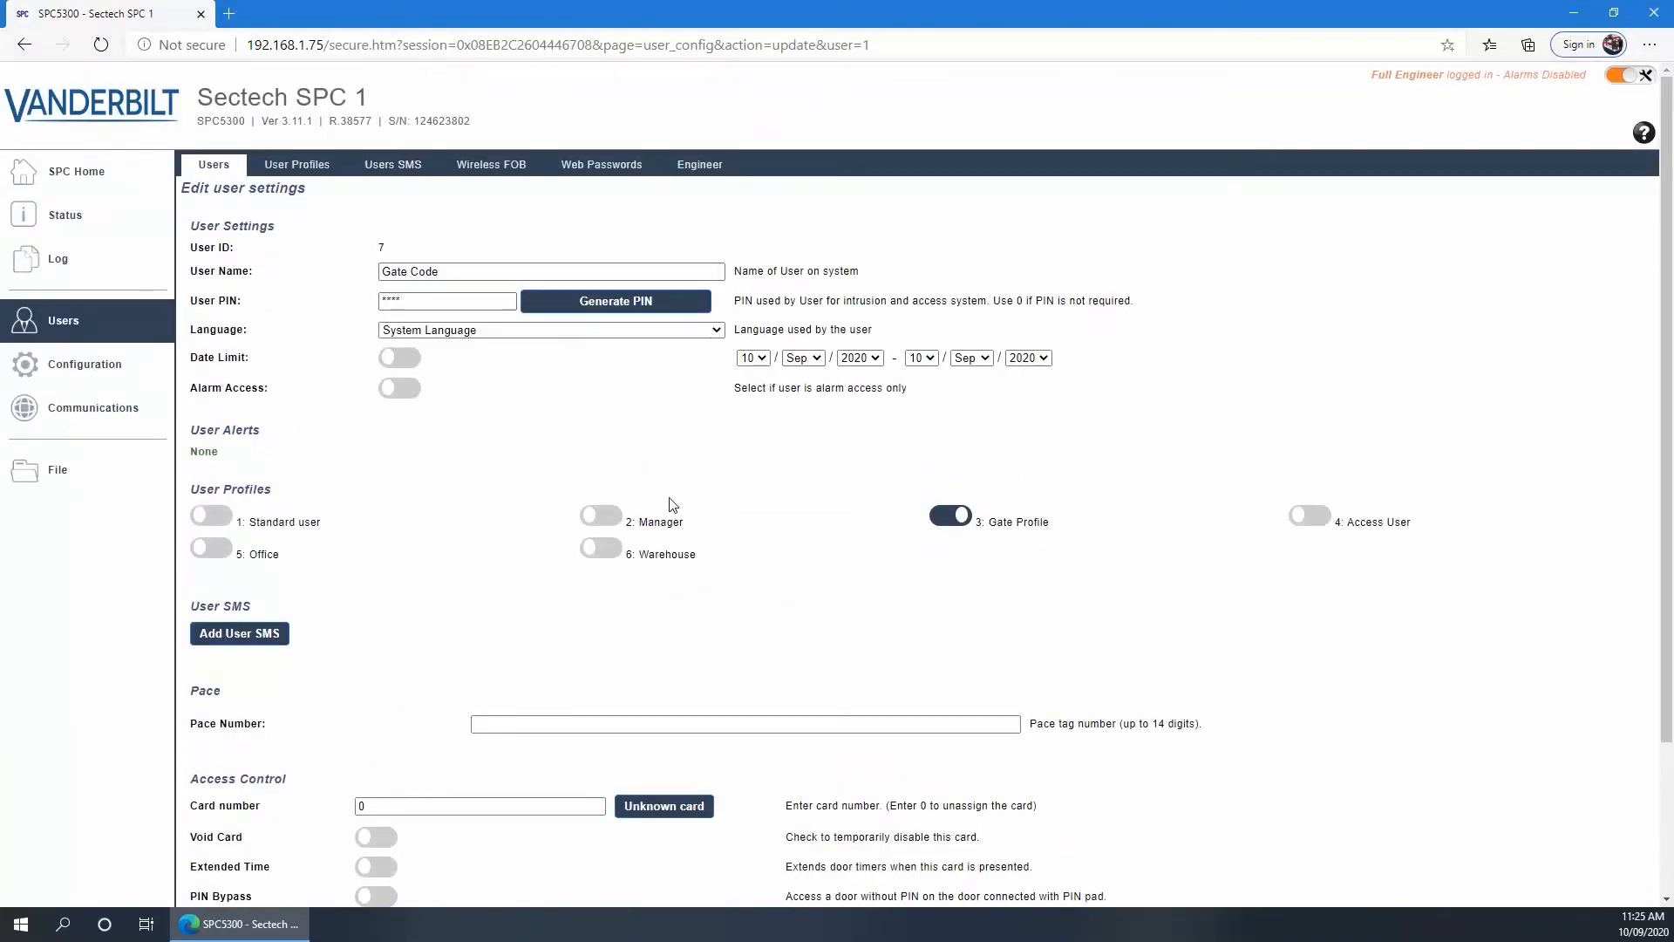
{"action": "left_click", "coordinate": [146, 350]}
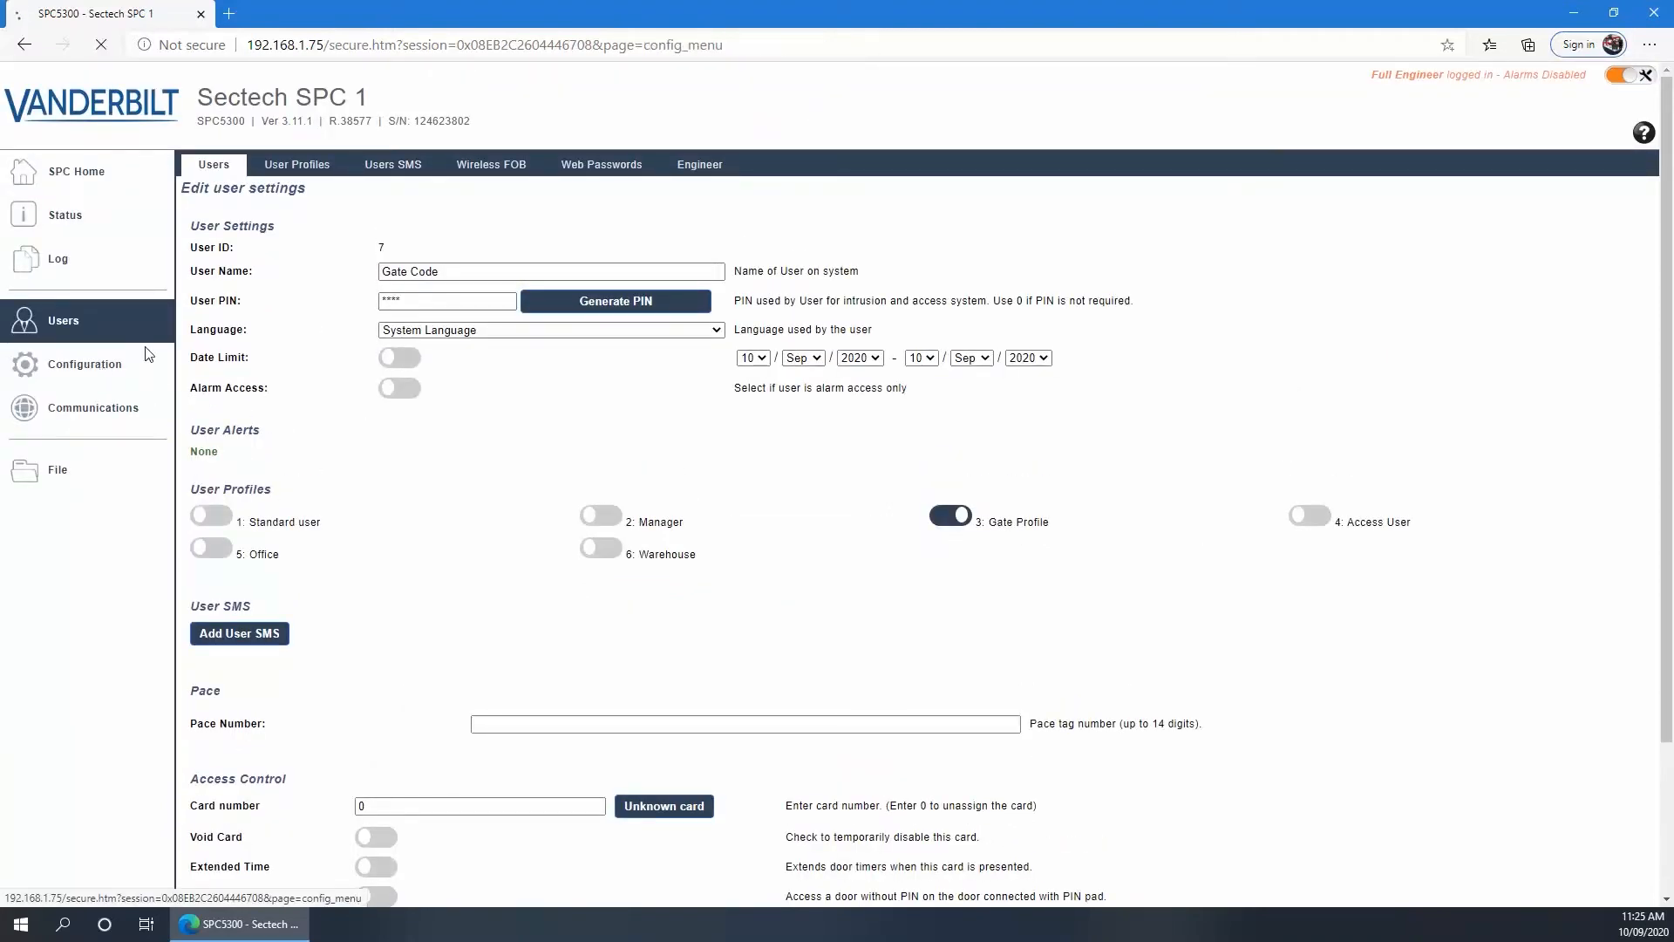
Add a new trigger 3 with the description 'Gate'
{"action": "left_click", "coordinate": [841, 171]}
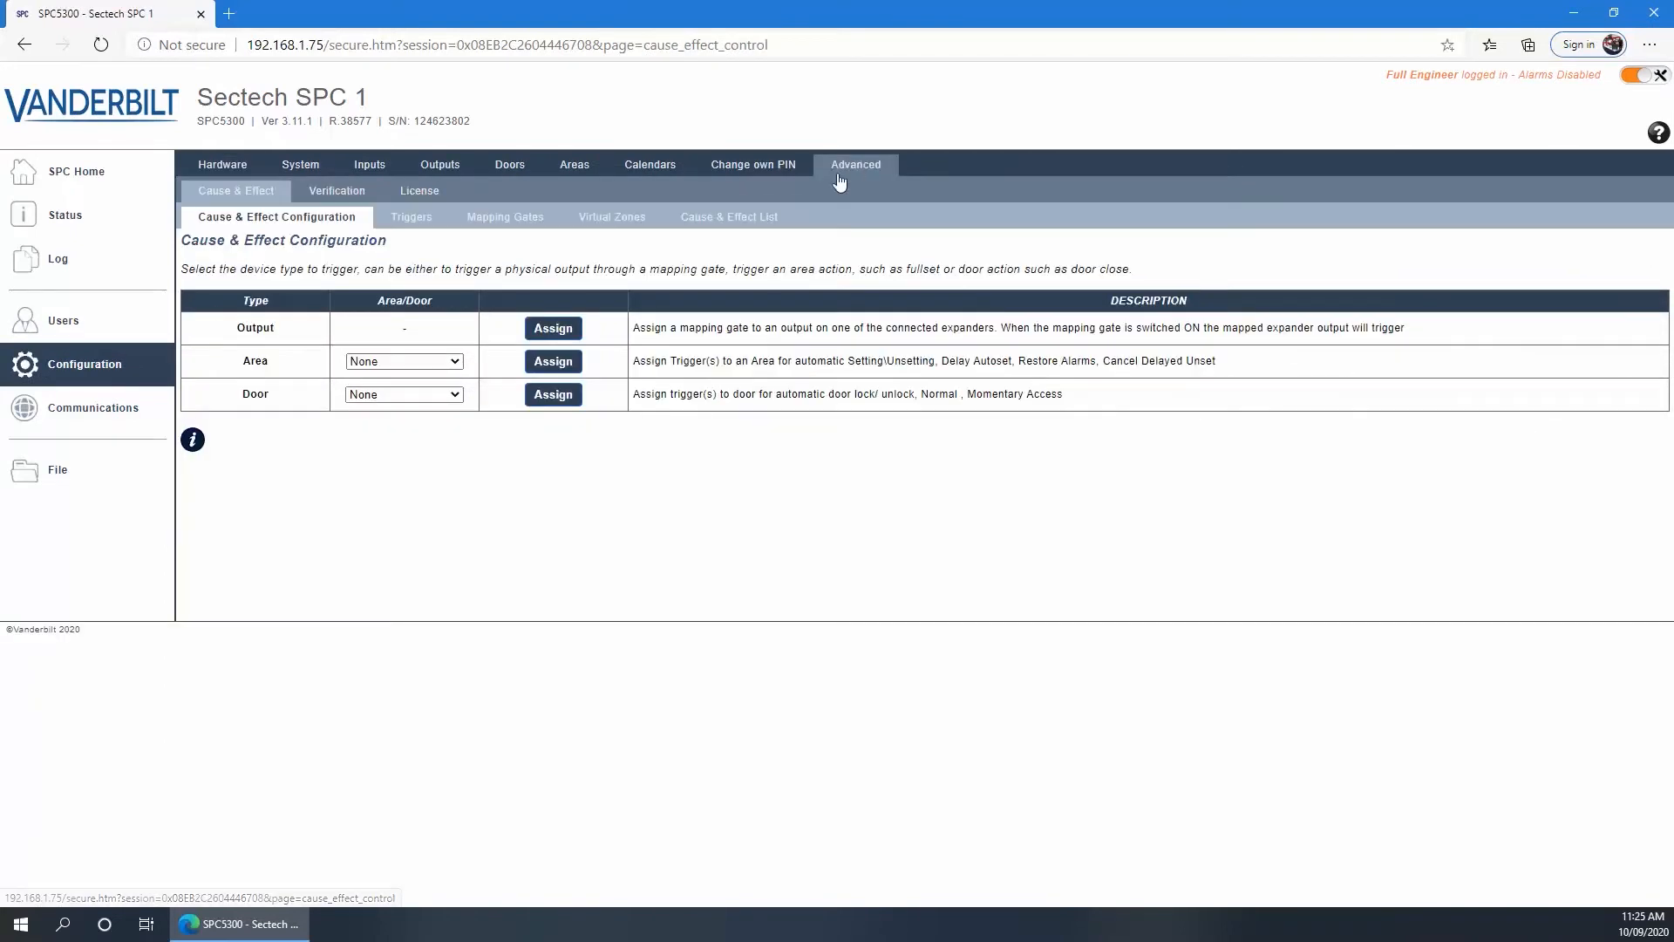
{"action": "left_click", "coordinate": [407, 222]}
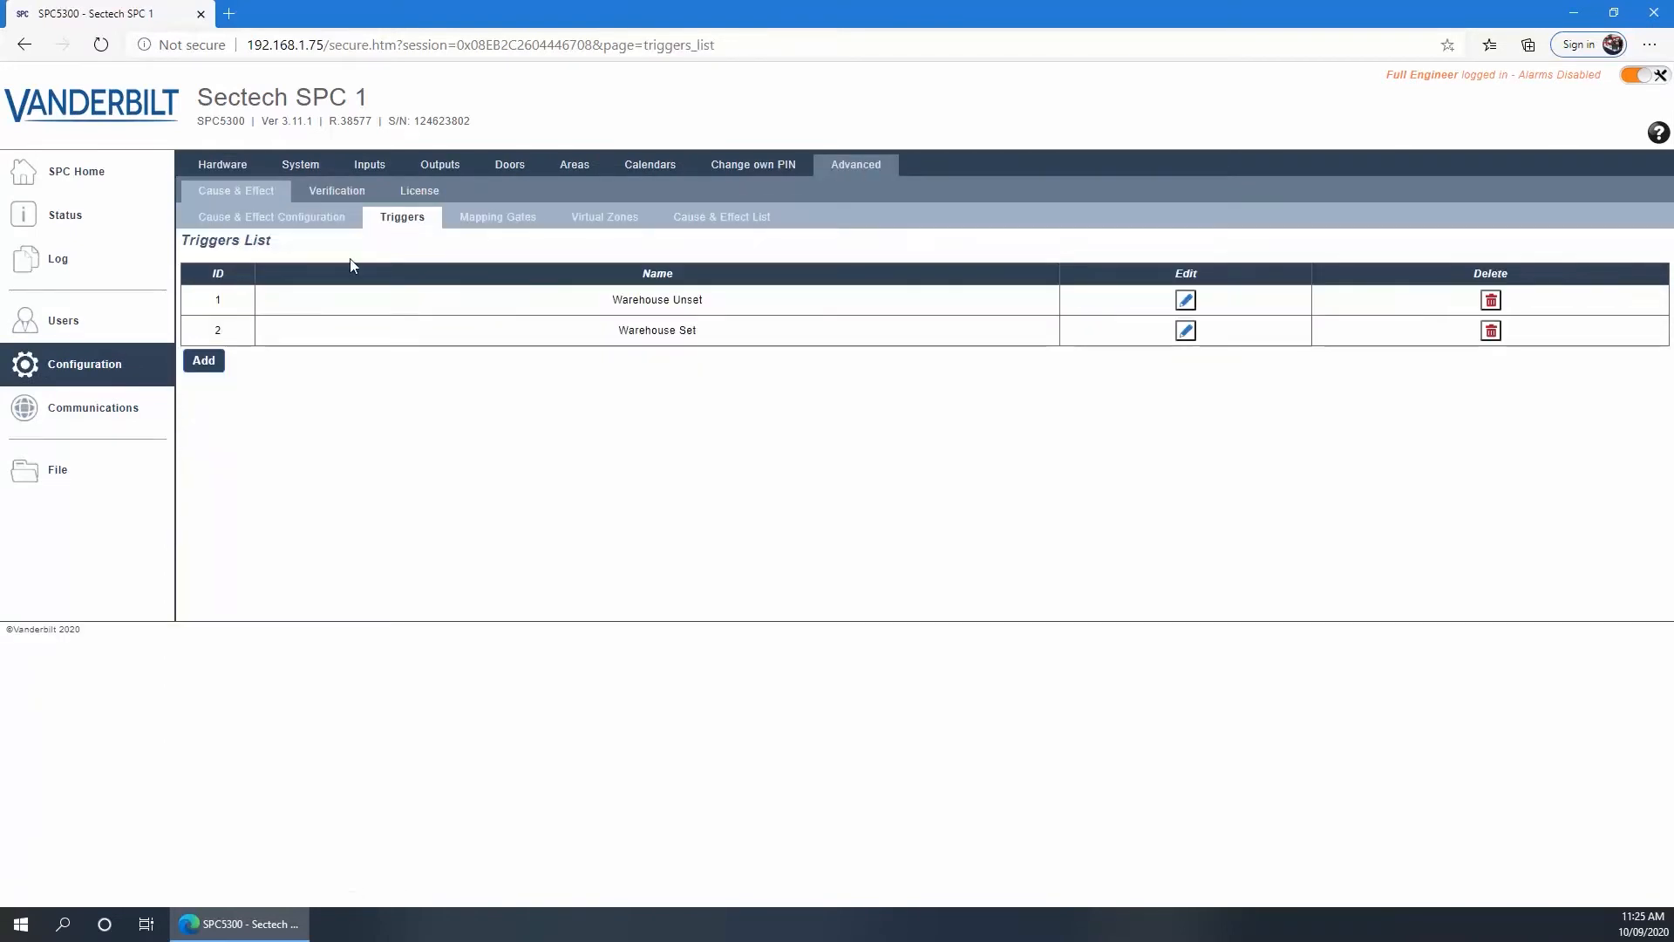
{"action": "left_click", "coordinate": [216, 359]}
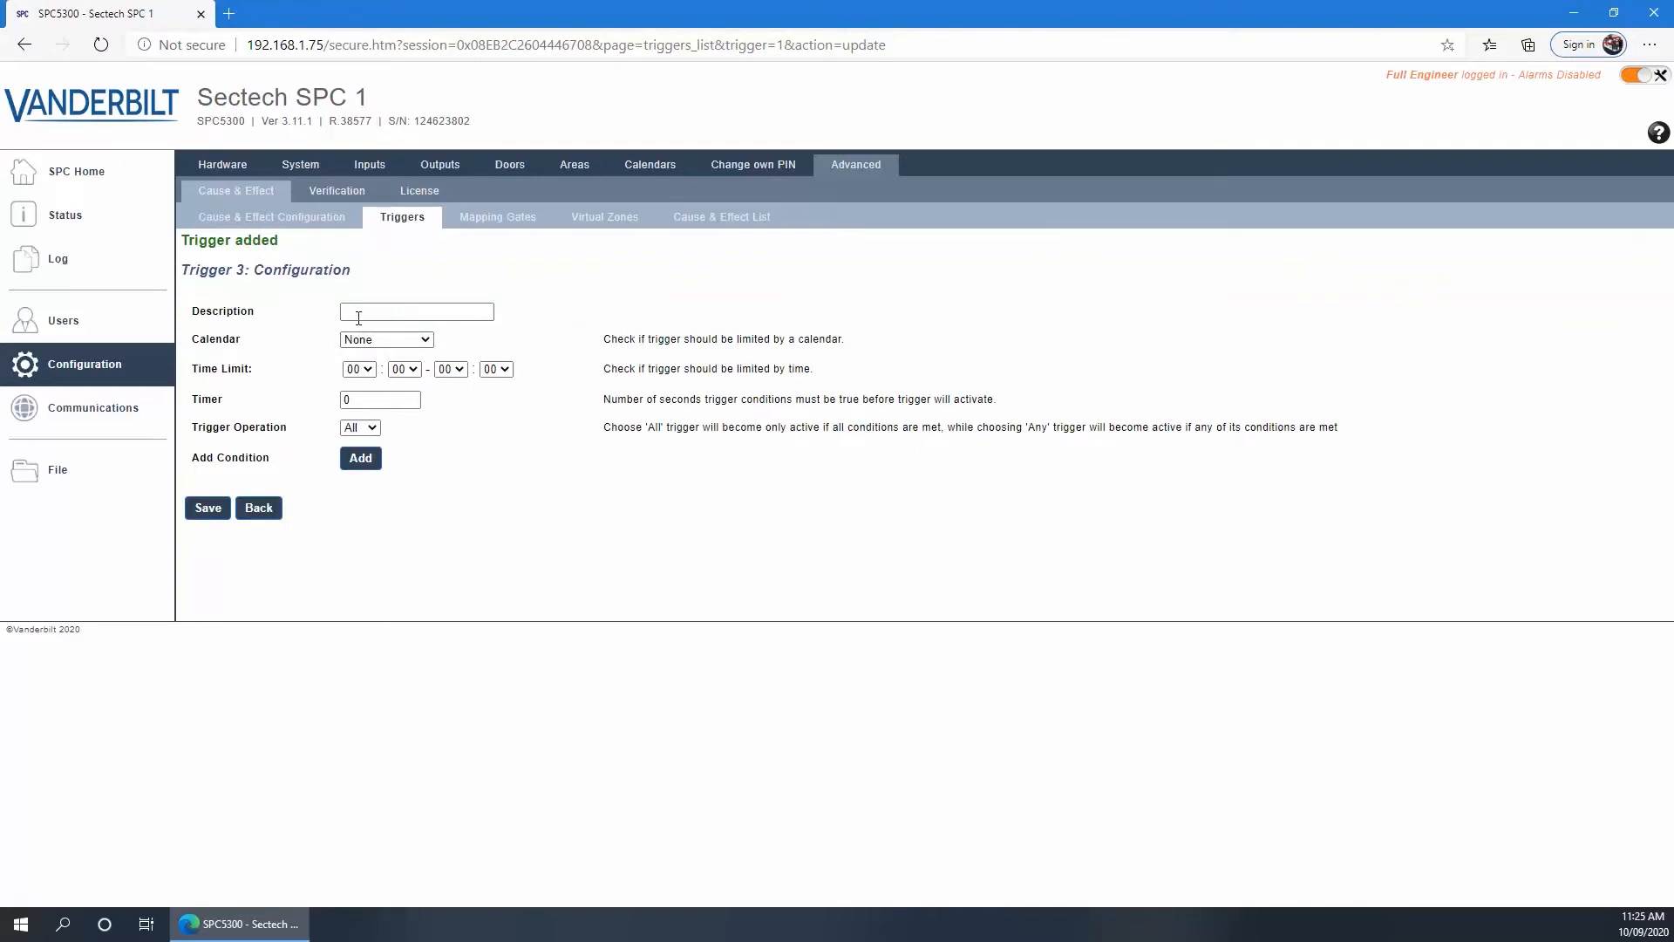
{"action": "left_click", "coordinate": [361, 314]}
{"action": "type", "text": "Gate"}
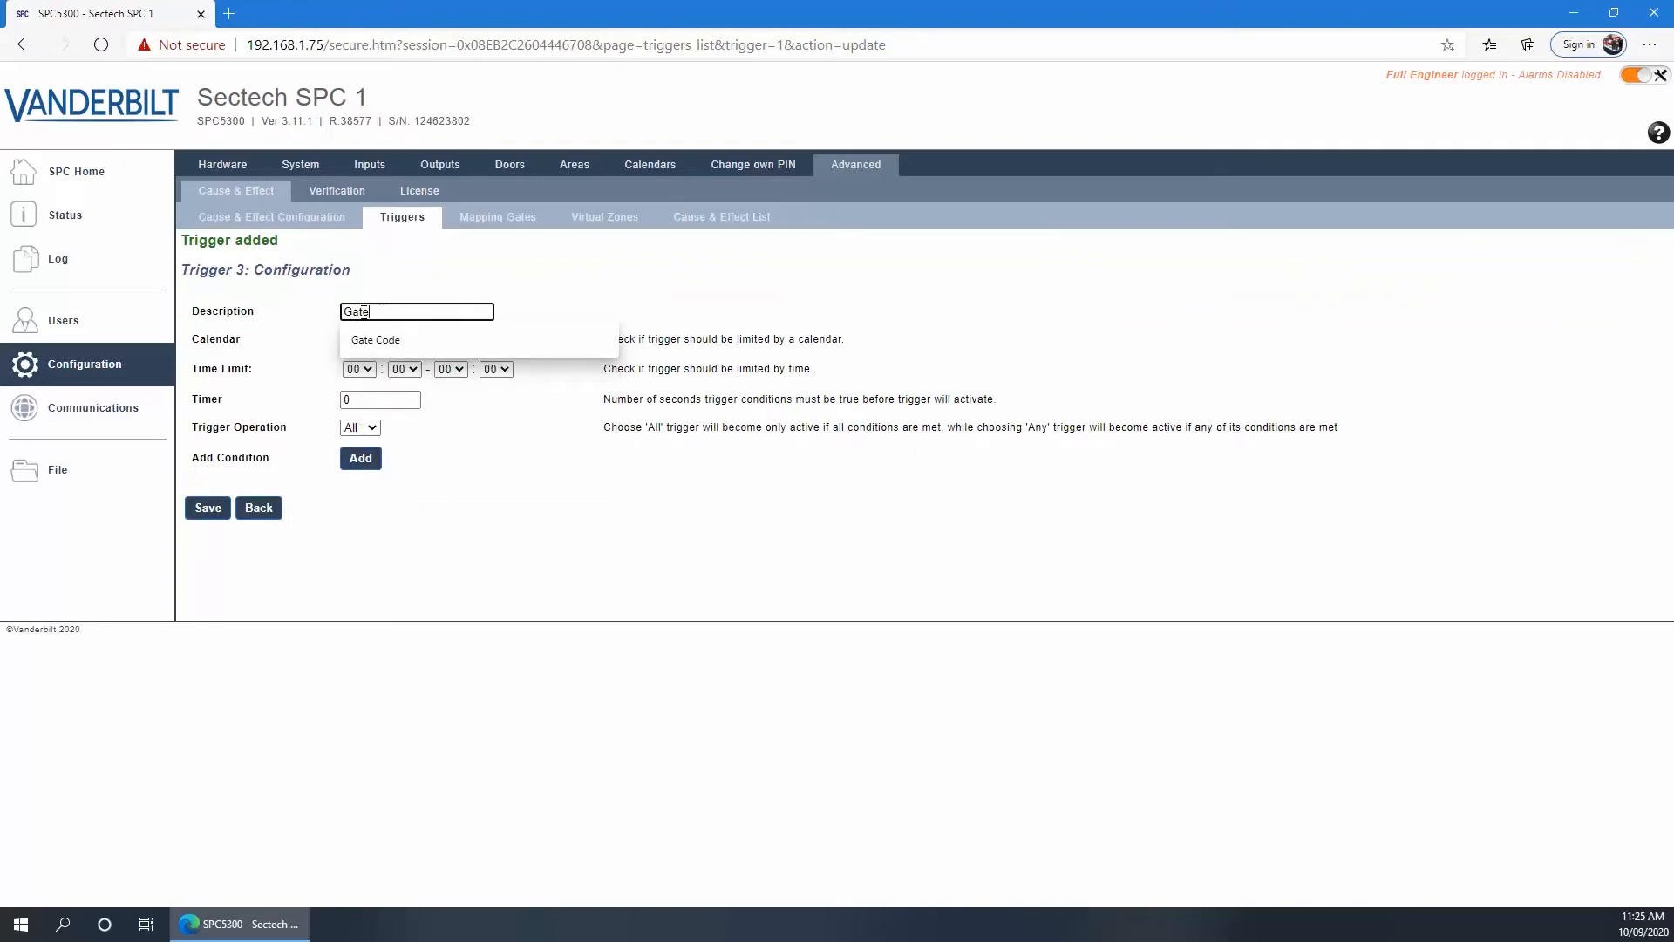
{"action": "left_click", "coordinate": [478, 463]}
Give trigger 3 a keypad valid PIN condition for PROFILE 3 Gate Profile and save it
{"action": "left_click", "coordinate": [362, 458]}
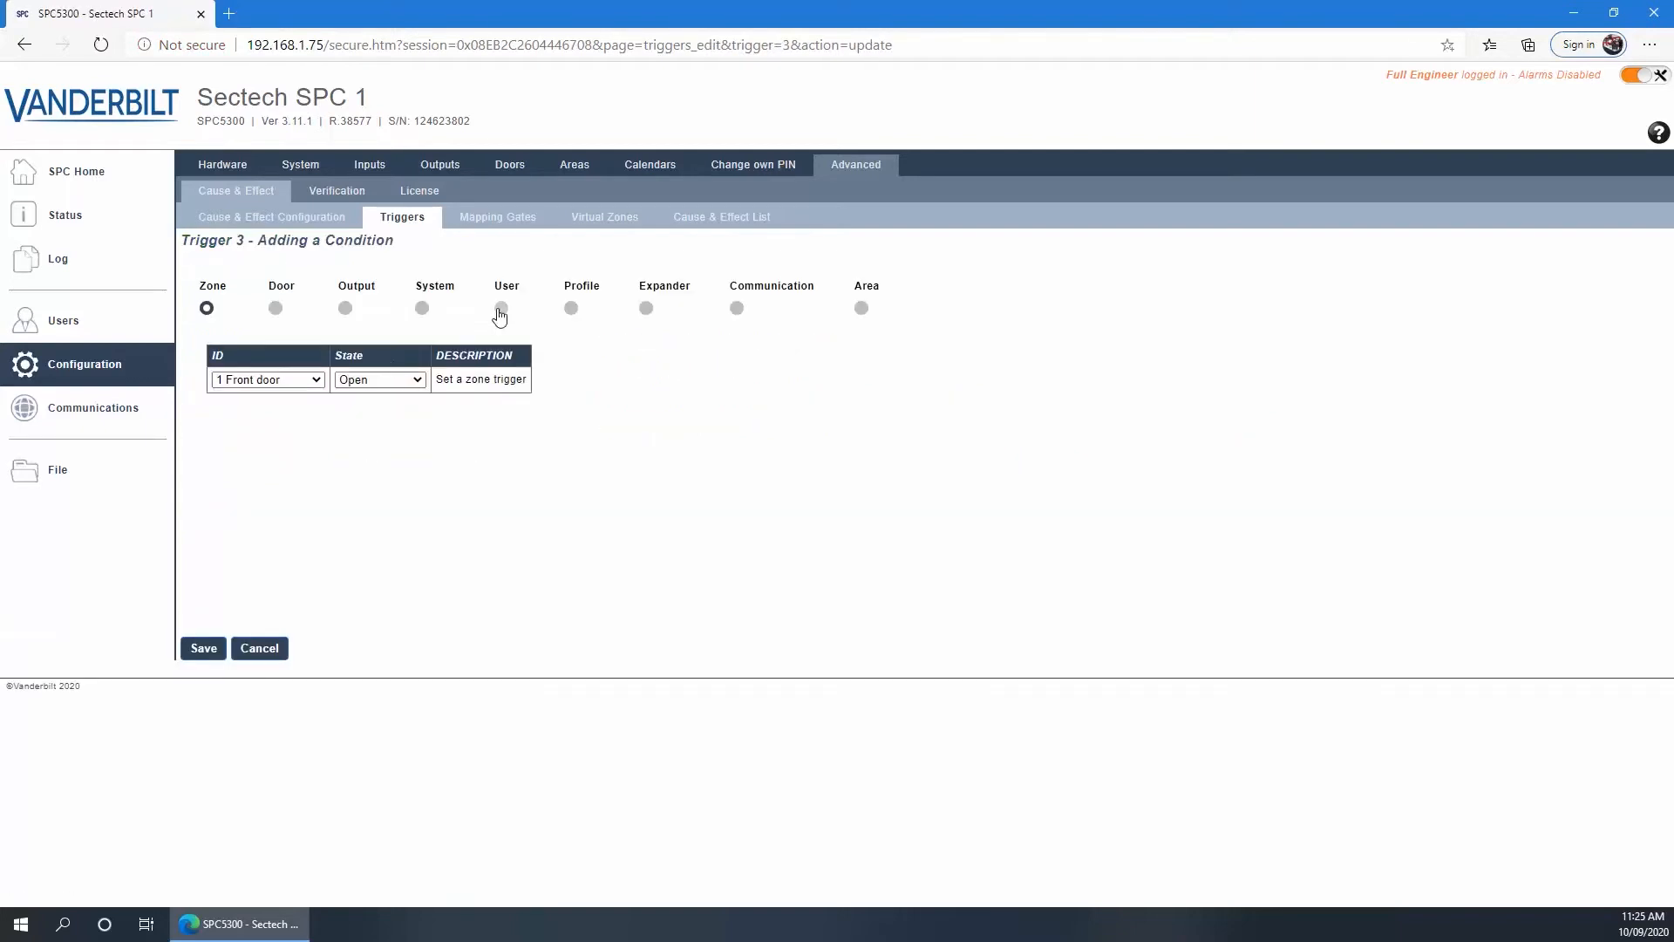
{"action": "left_click", "coordinate": [502, 311]}
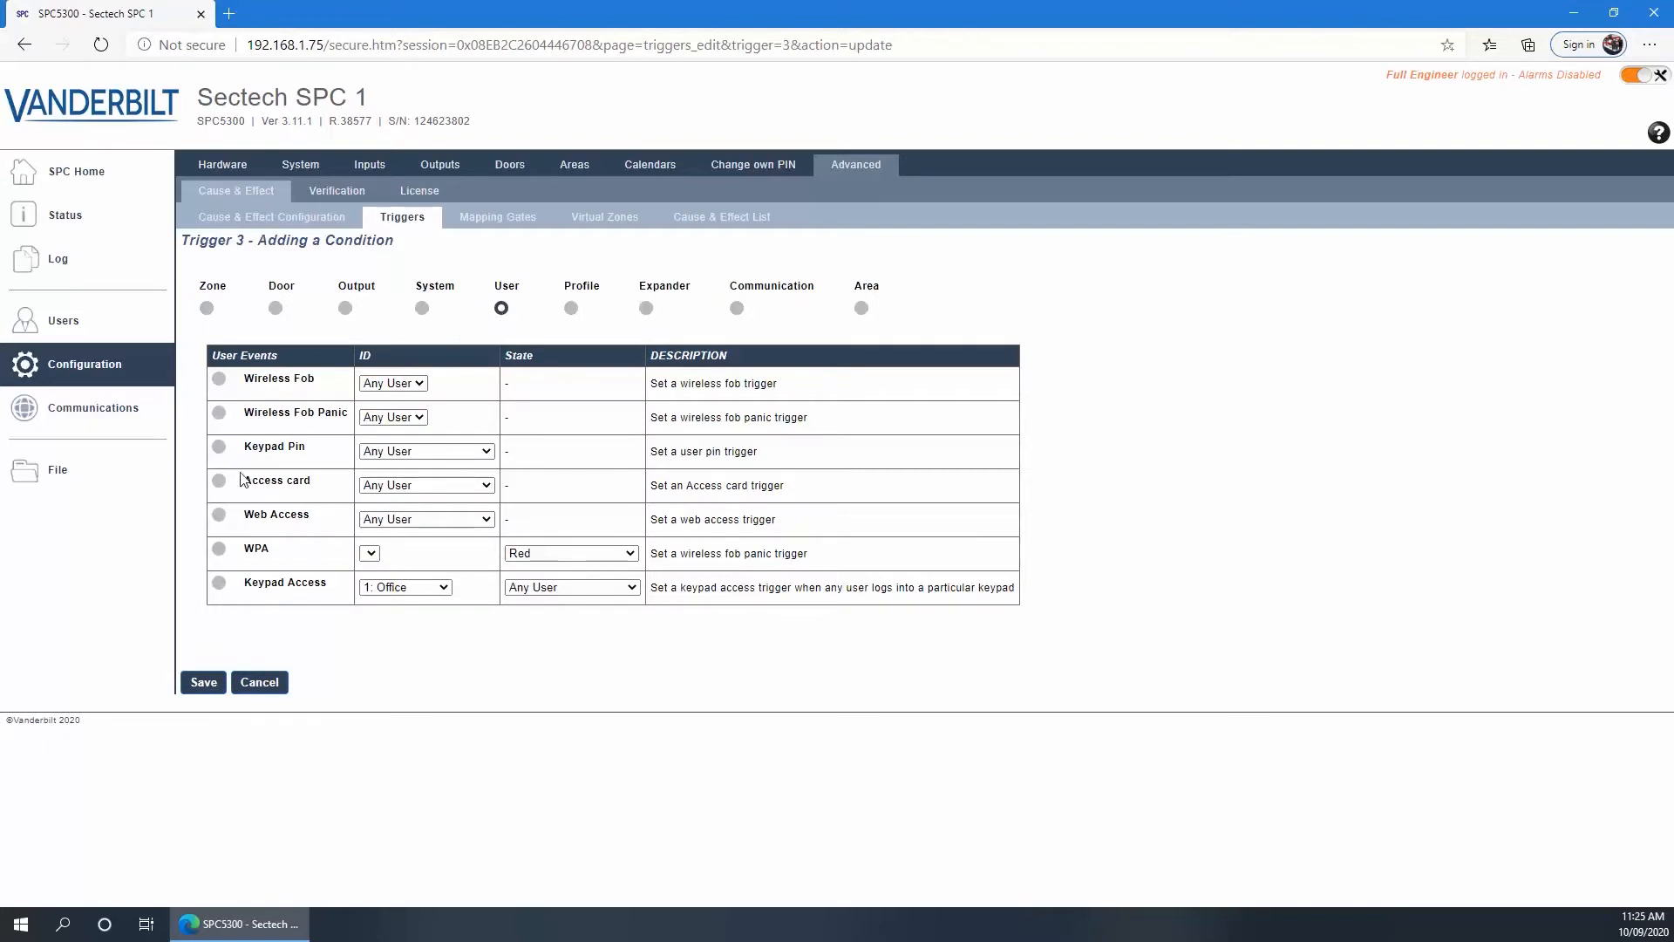
{"action": "left_click", "coordinate": [391, 452]}
{"action": "left_click", "coordinate": [416, 573]}
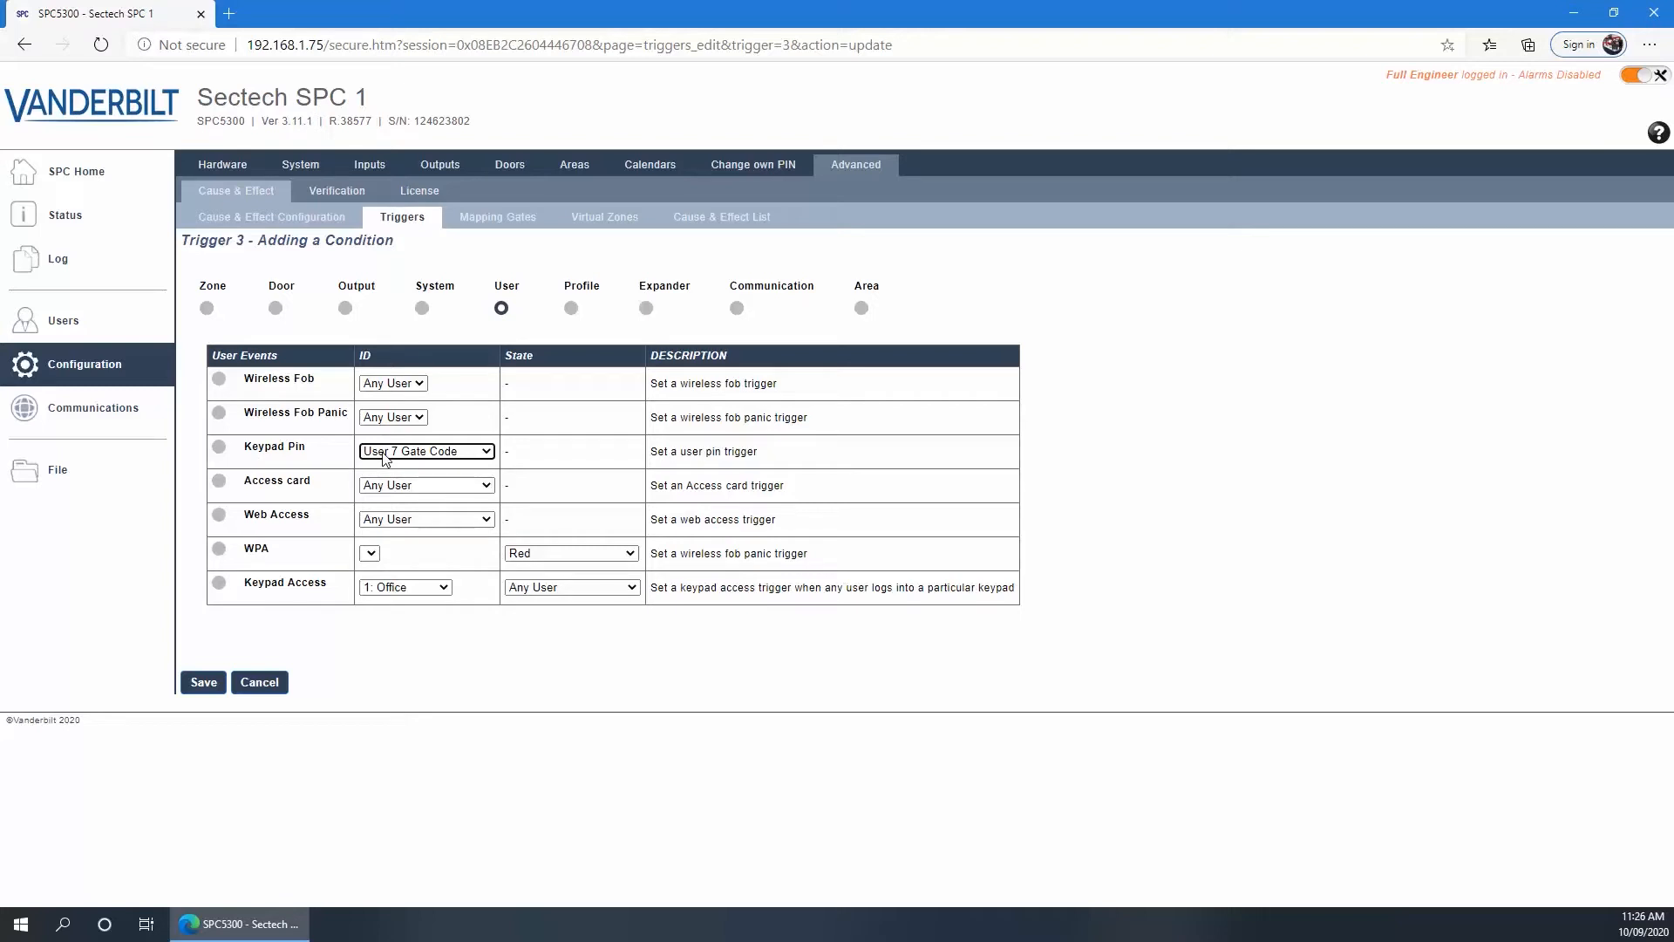
{"action": "left_click", "coordinate": [567, 310]}
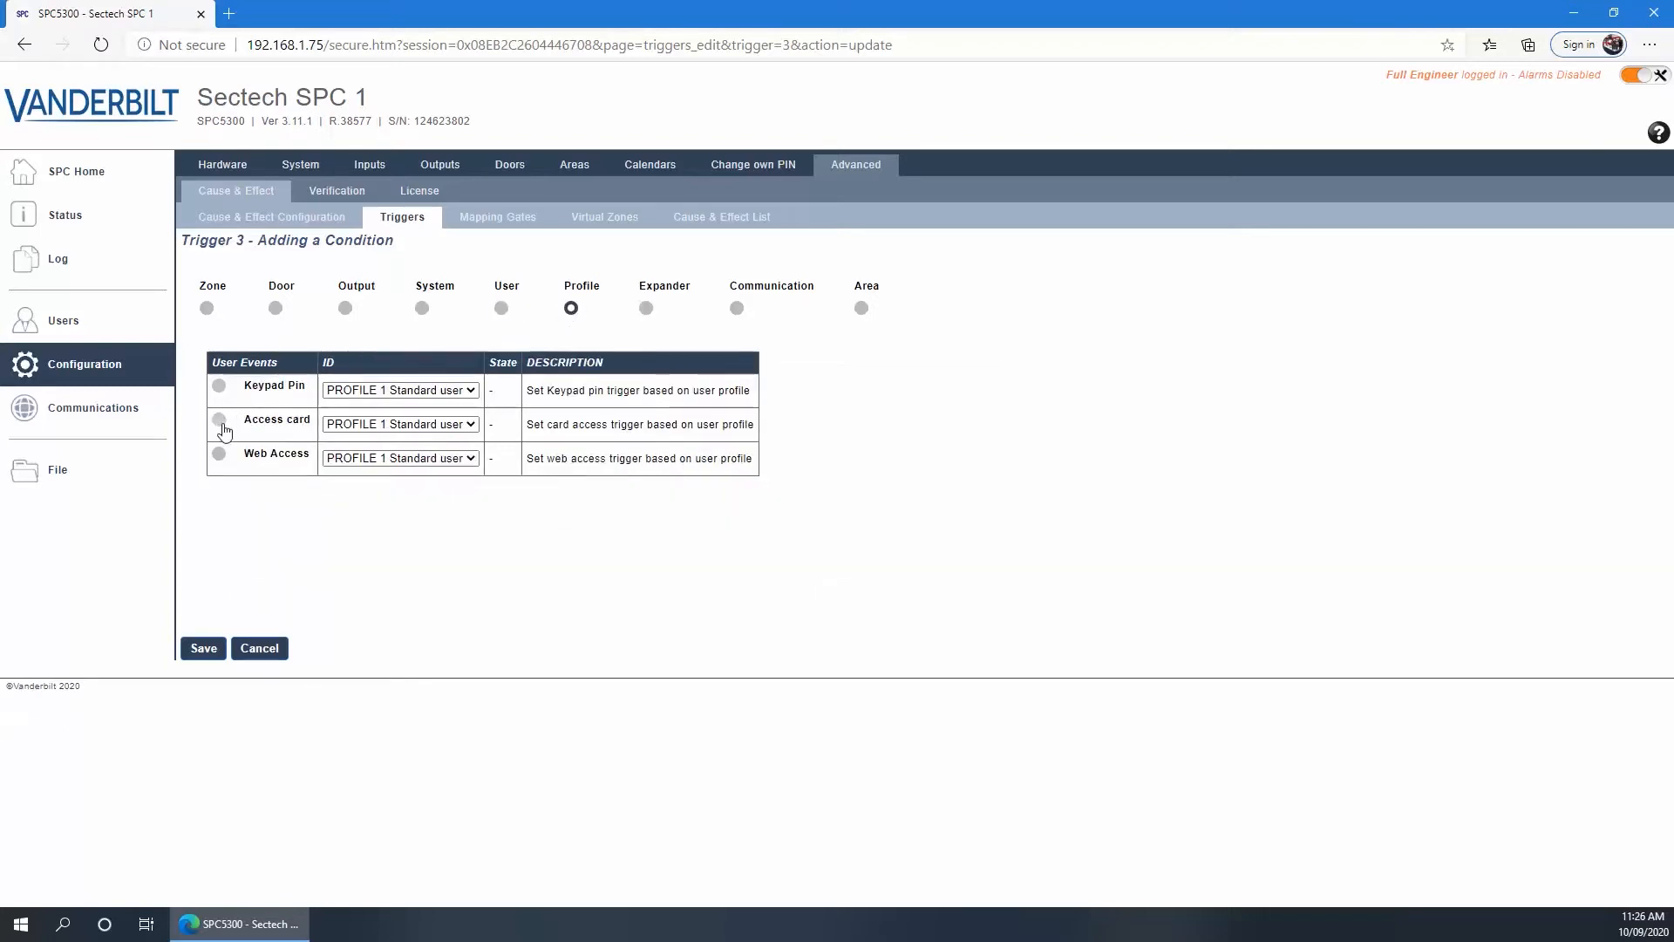
{"action": "left_click", "coordinate": [359, 391]}
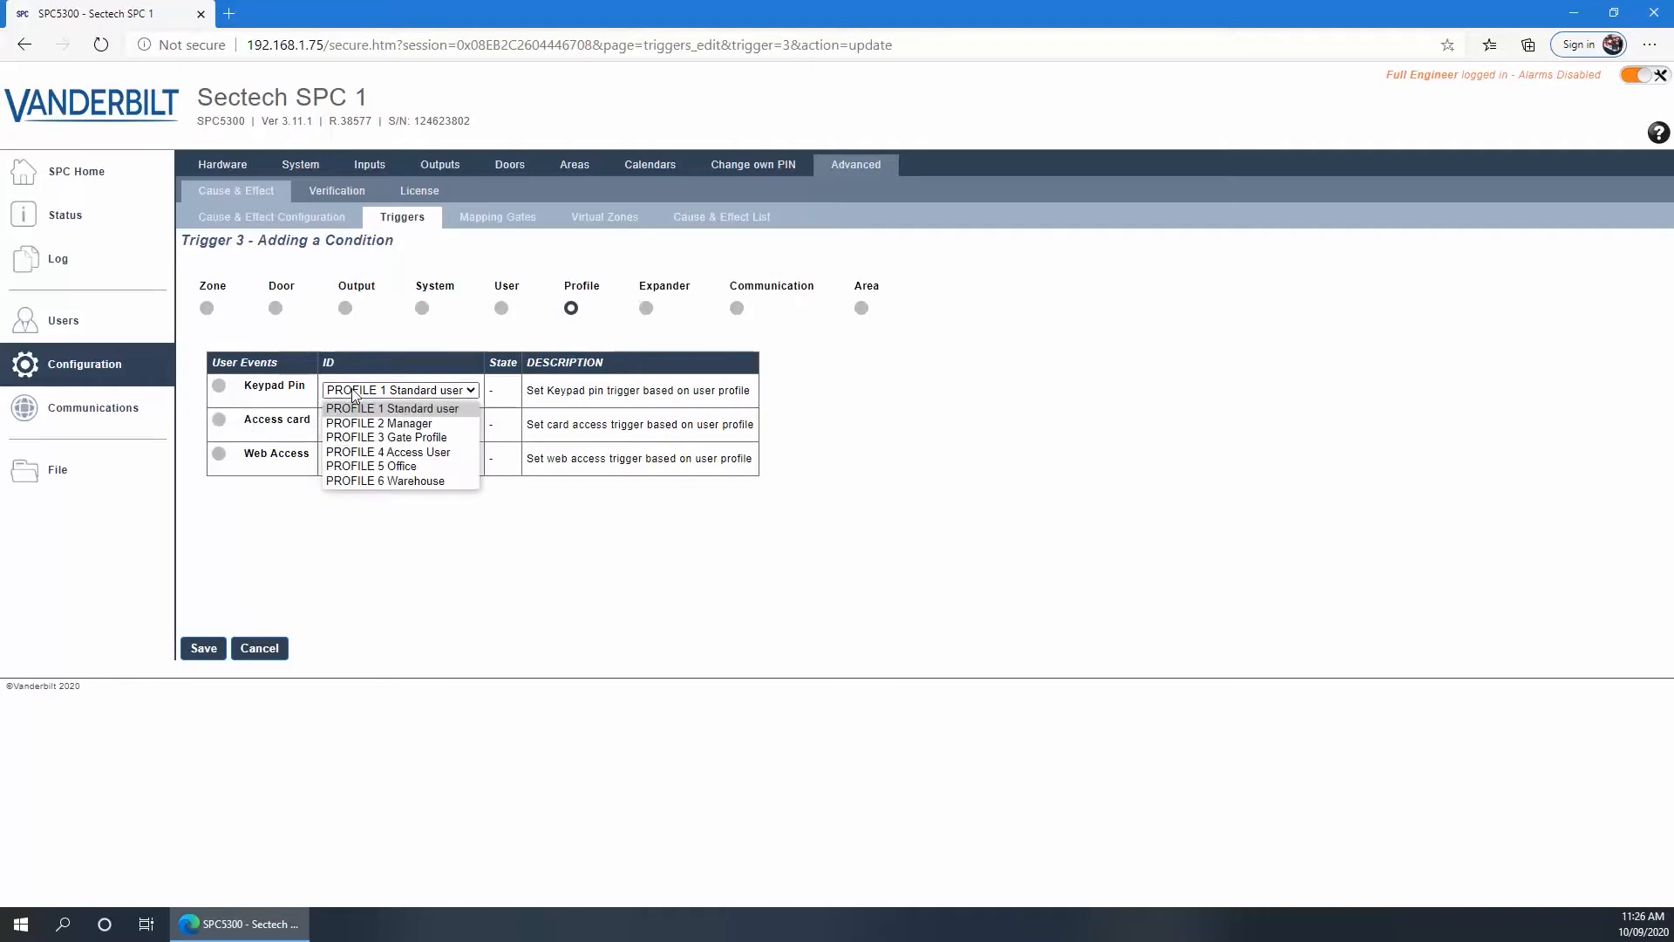
{"action": "left_click", "coordinate": [384, 437]}
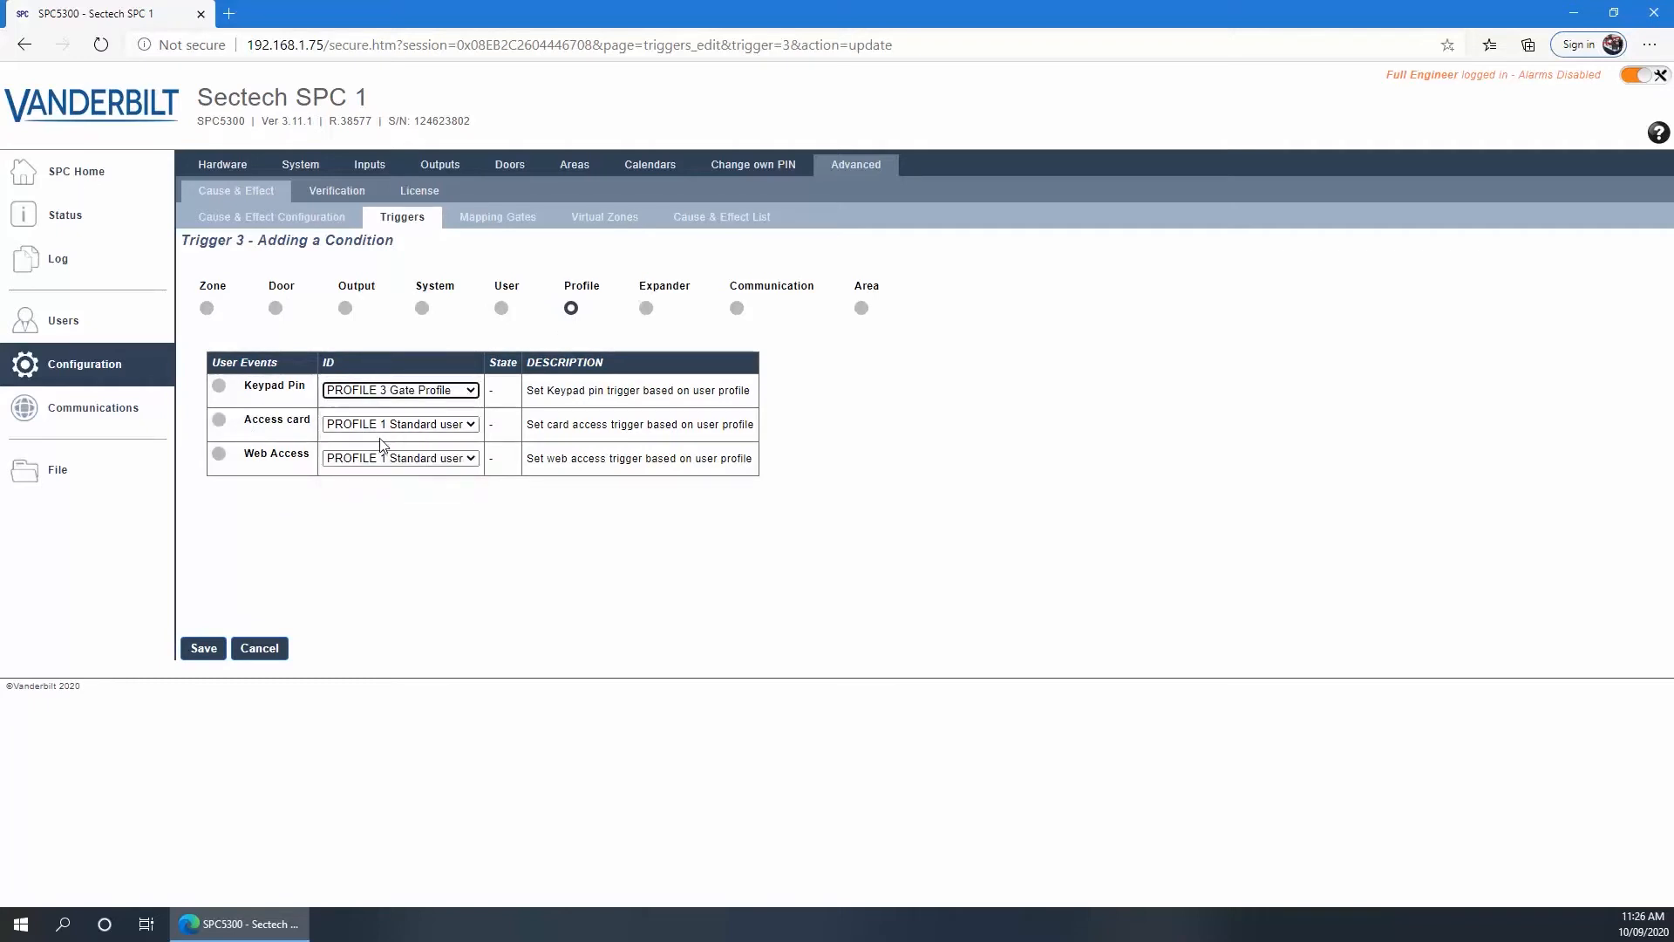
{"action": "left_click", "coordinate": [220, 392]}
{"action": "left_click", "coordinate": [194, 646]}
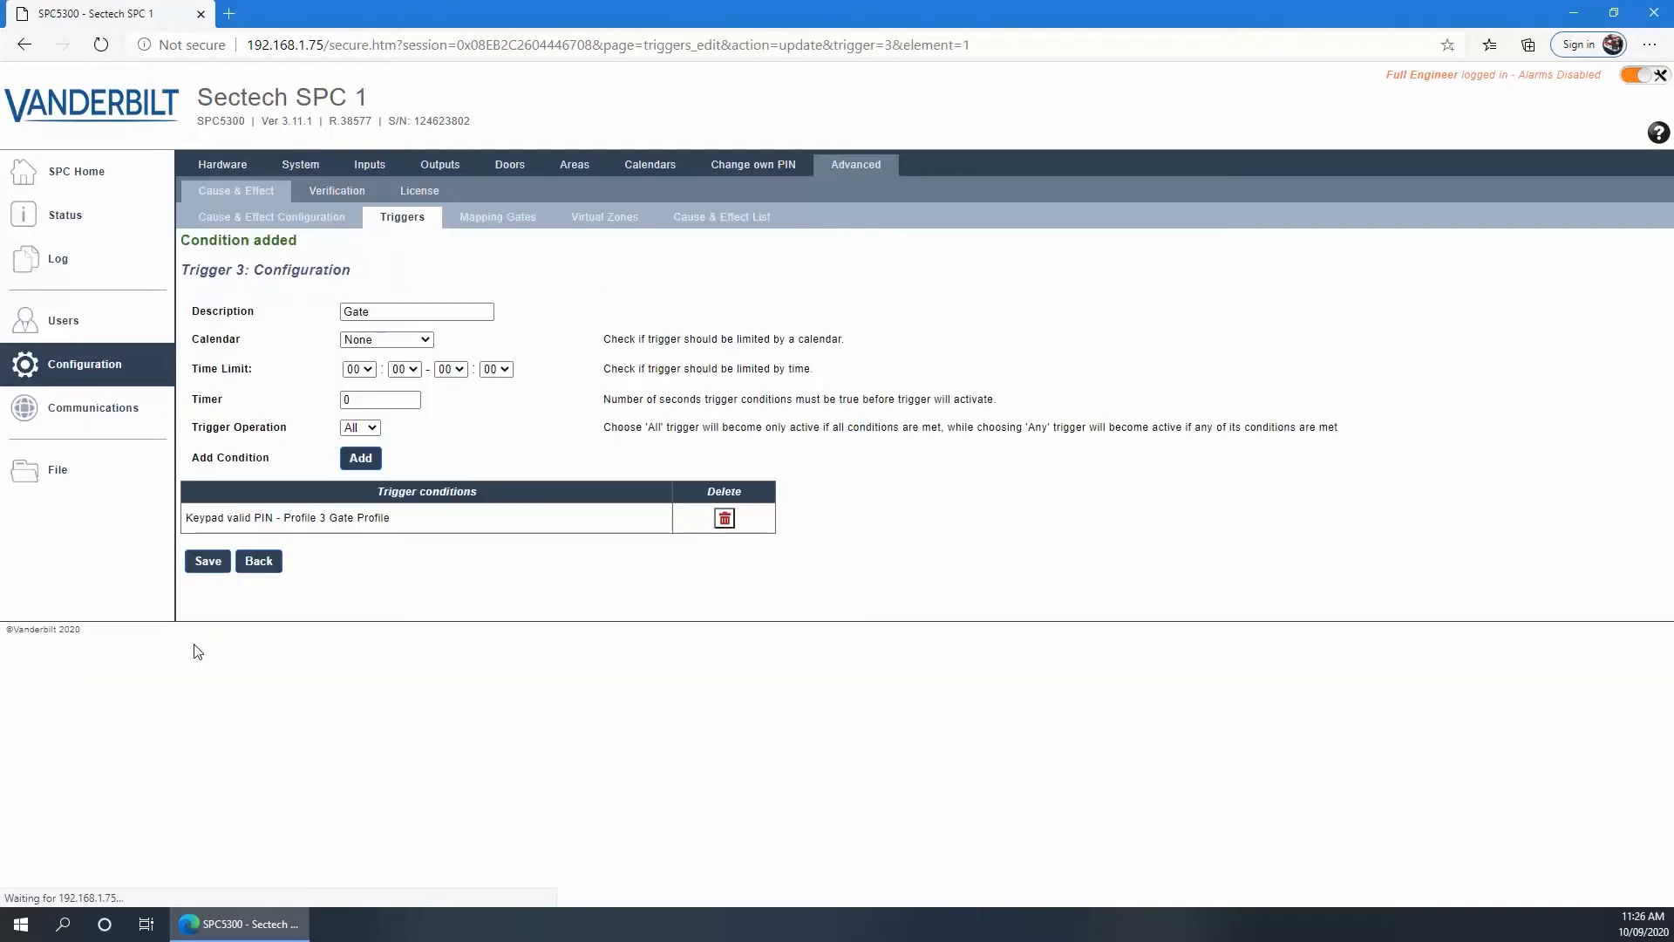
{"action": "left_click", "coordinate": [480, 220]}
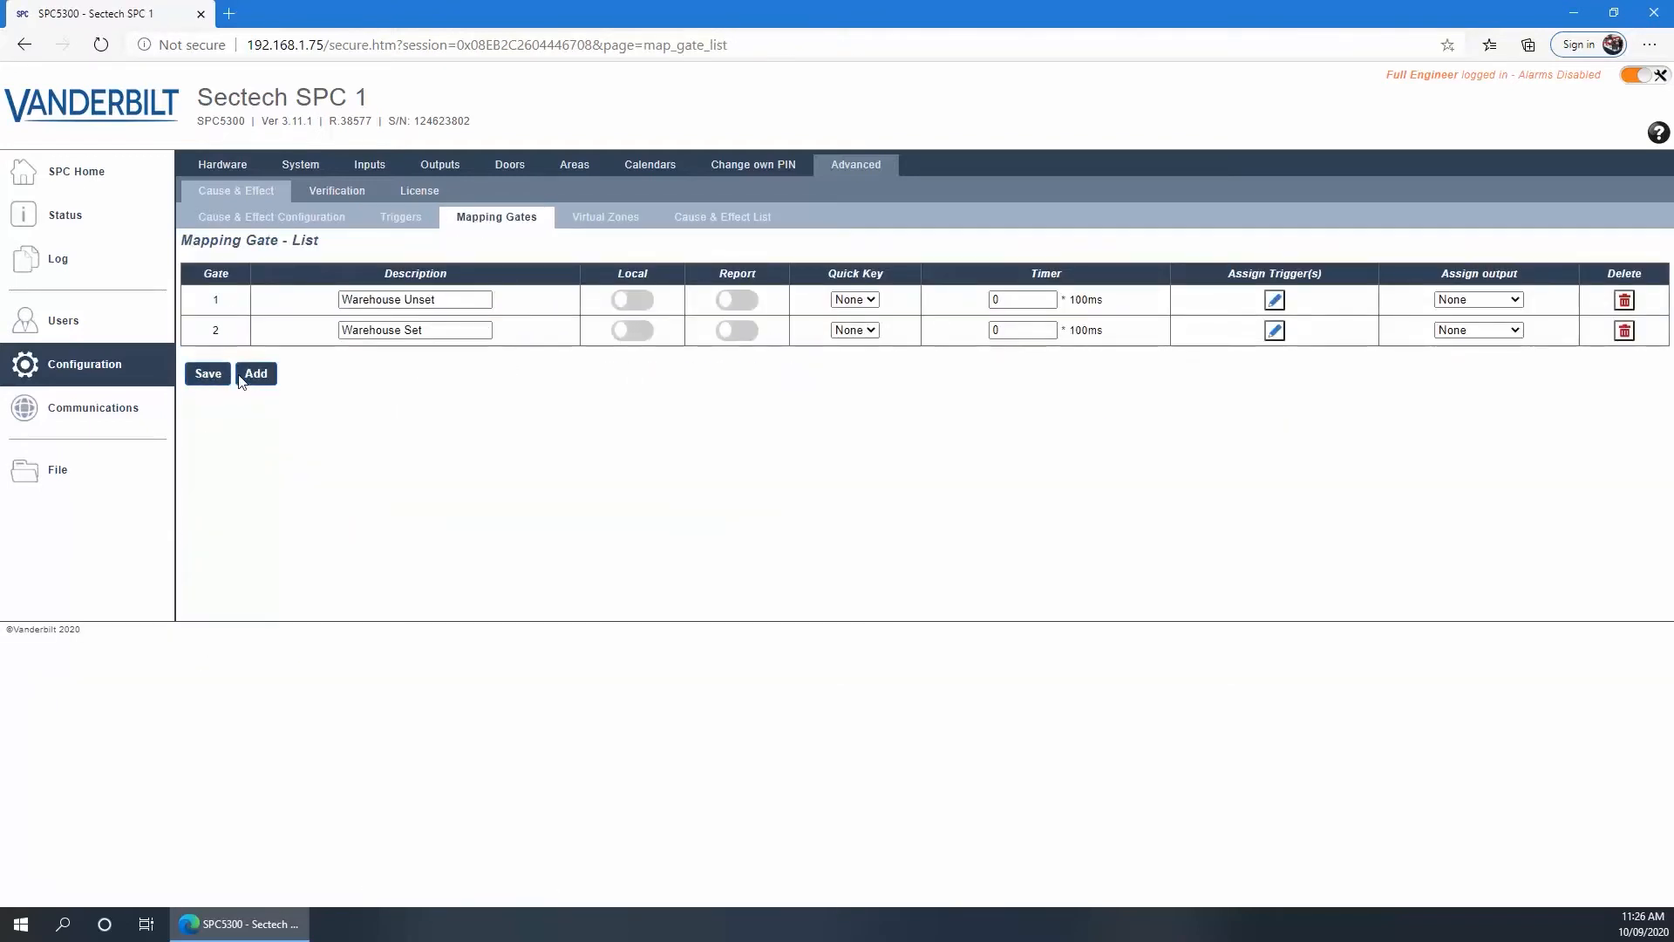
Add mapping gate 3 named 'Gate' with trigger 3 Gate as its ON trigger
{"action": "left_click", "coordinate": [255, 373]}
{"action": "left_click", "coordinate": [360, 391]}
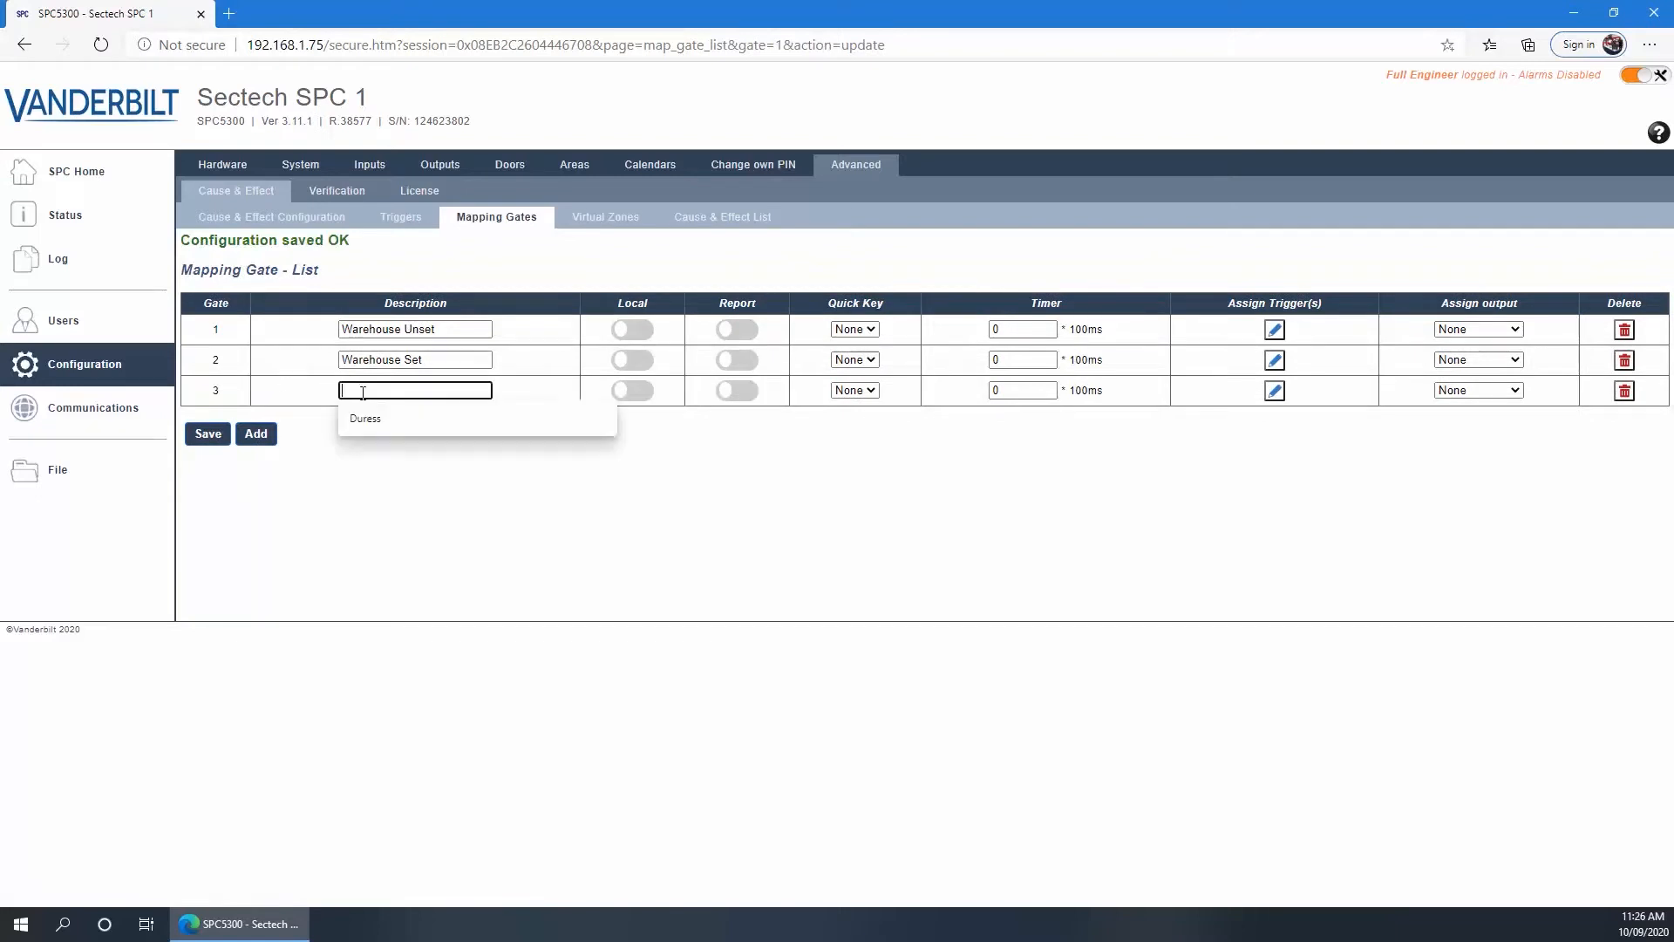
{"action": "type", "text": "Gate"}
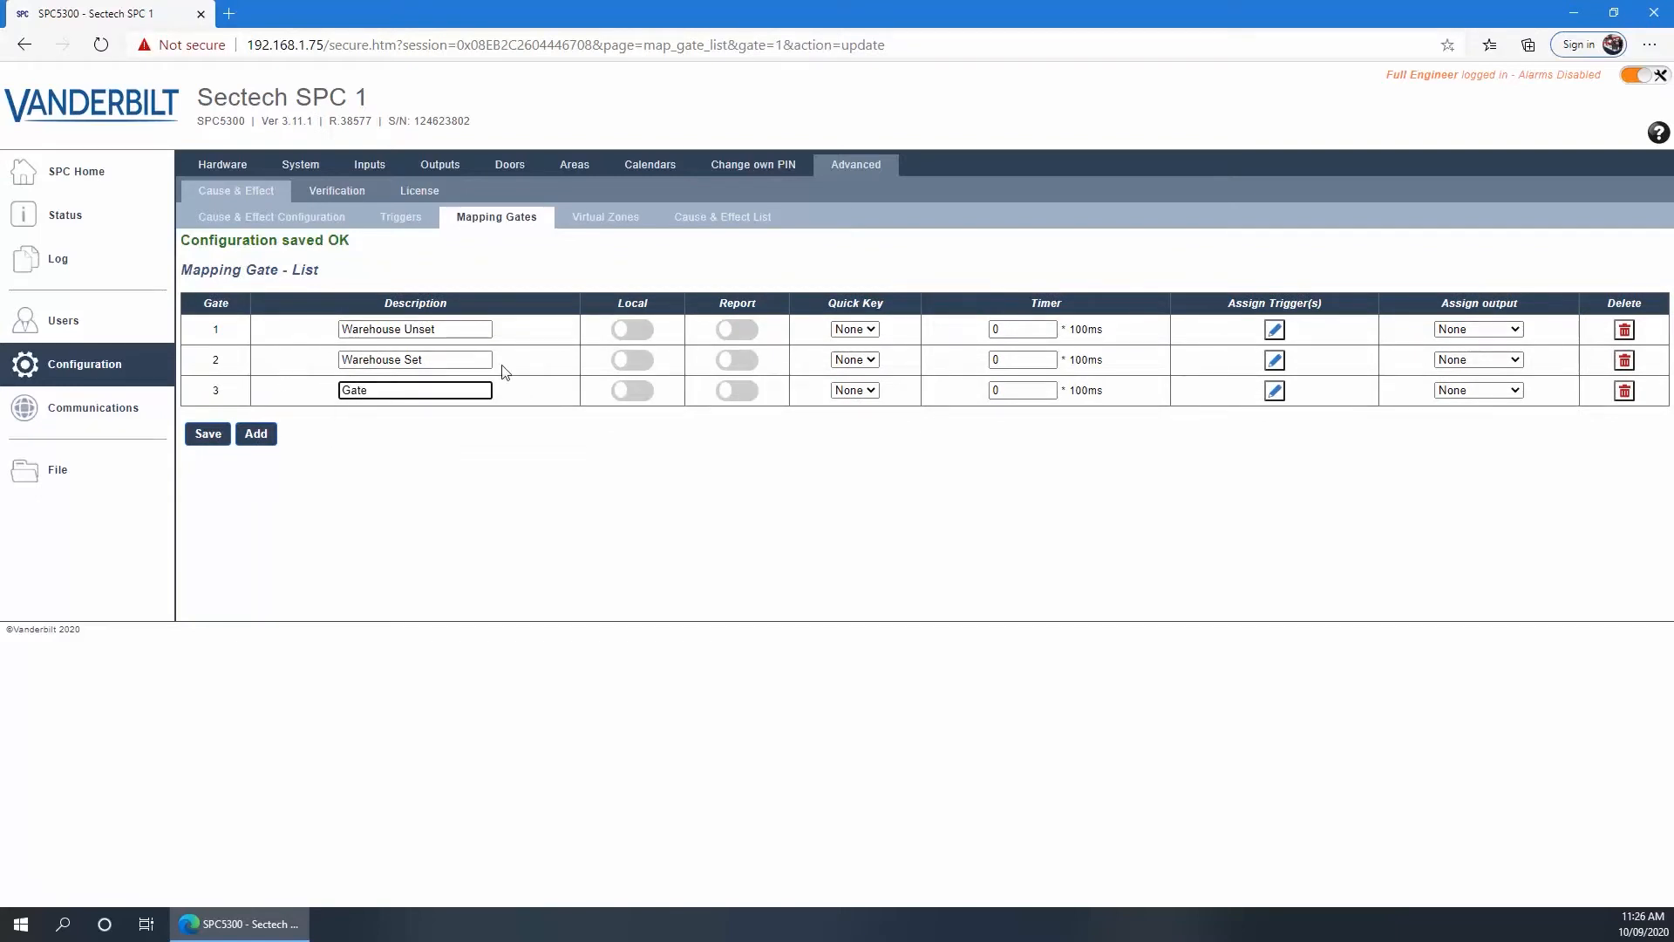
{"action": "left_click", "coordinate": [1275, 391]}
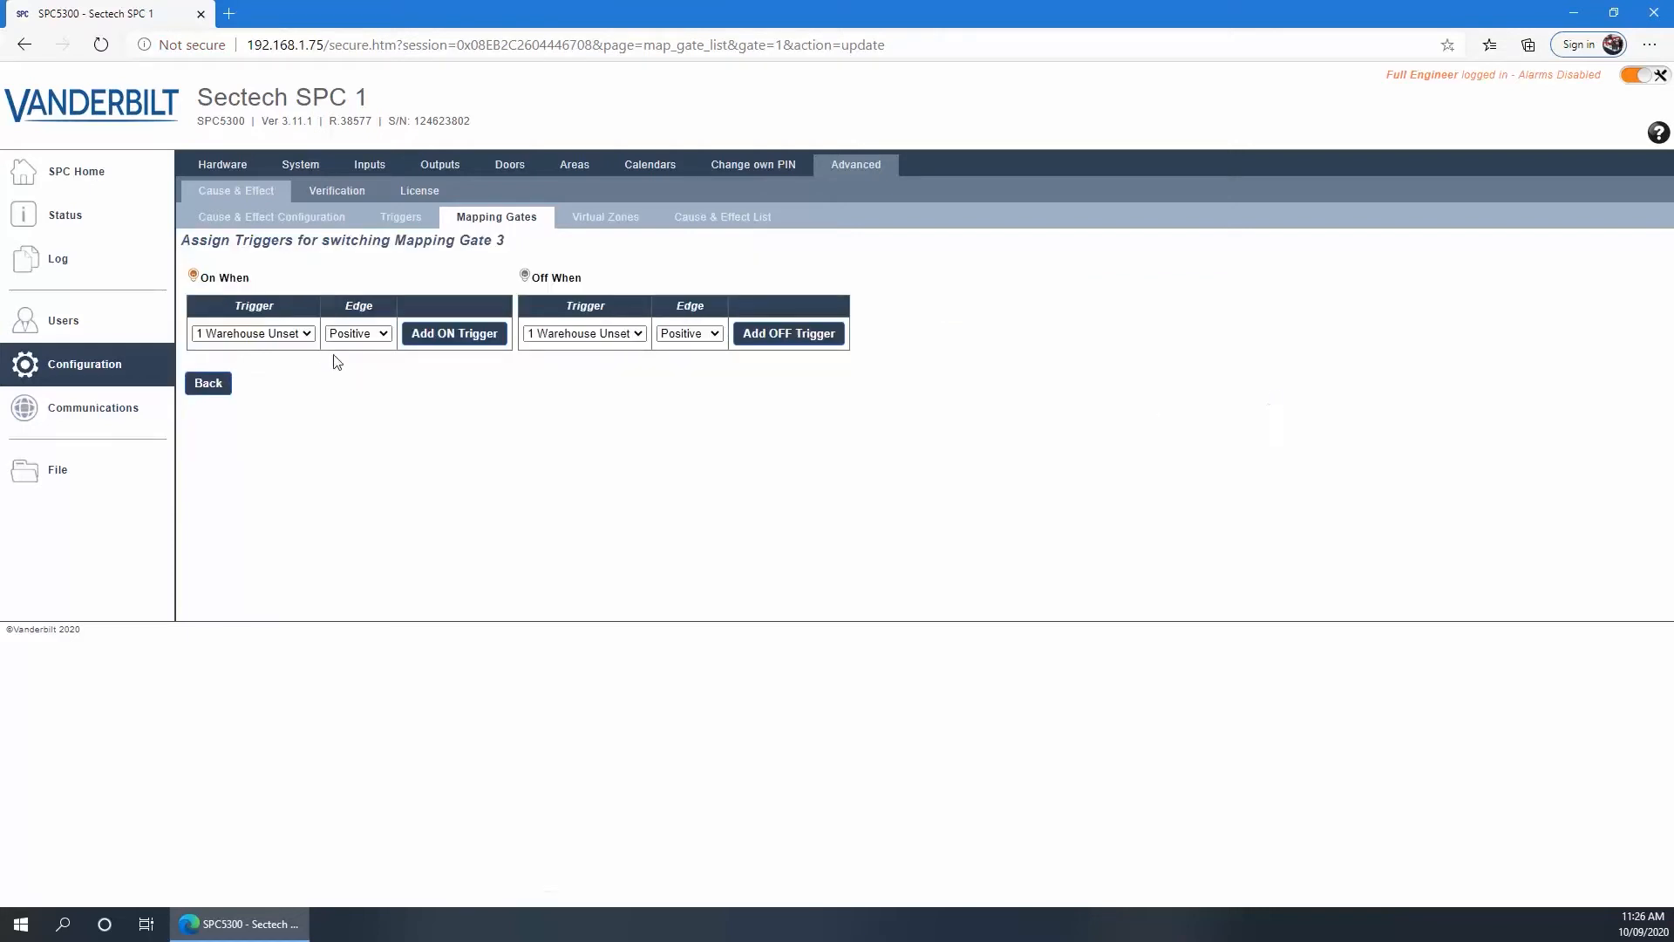
{"action": "left_click", "coordinate": [306, 334]}
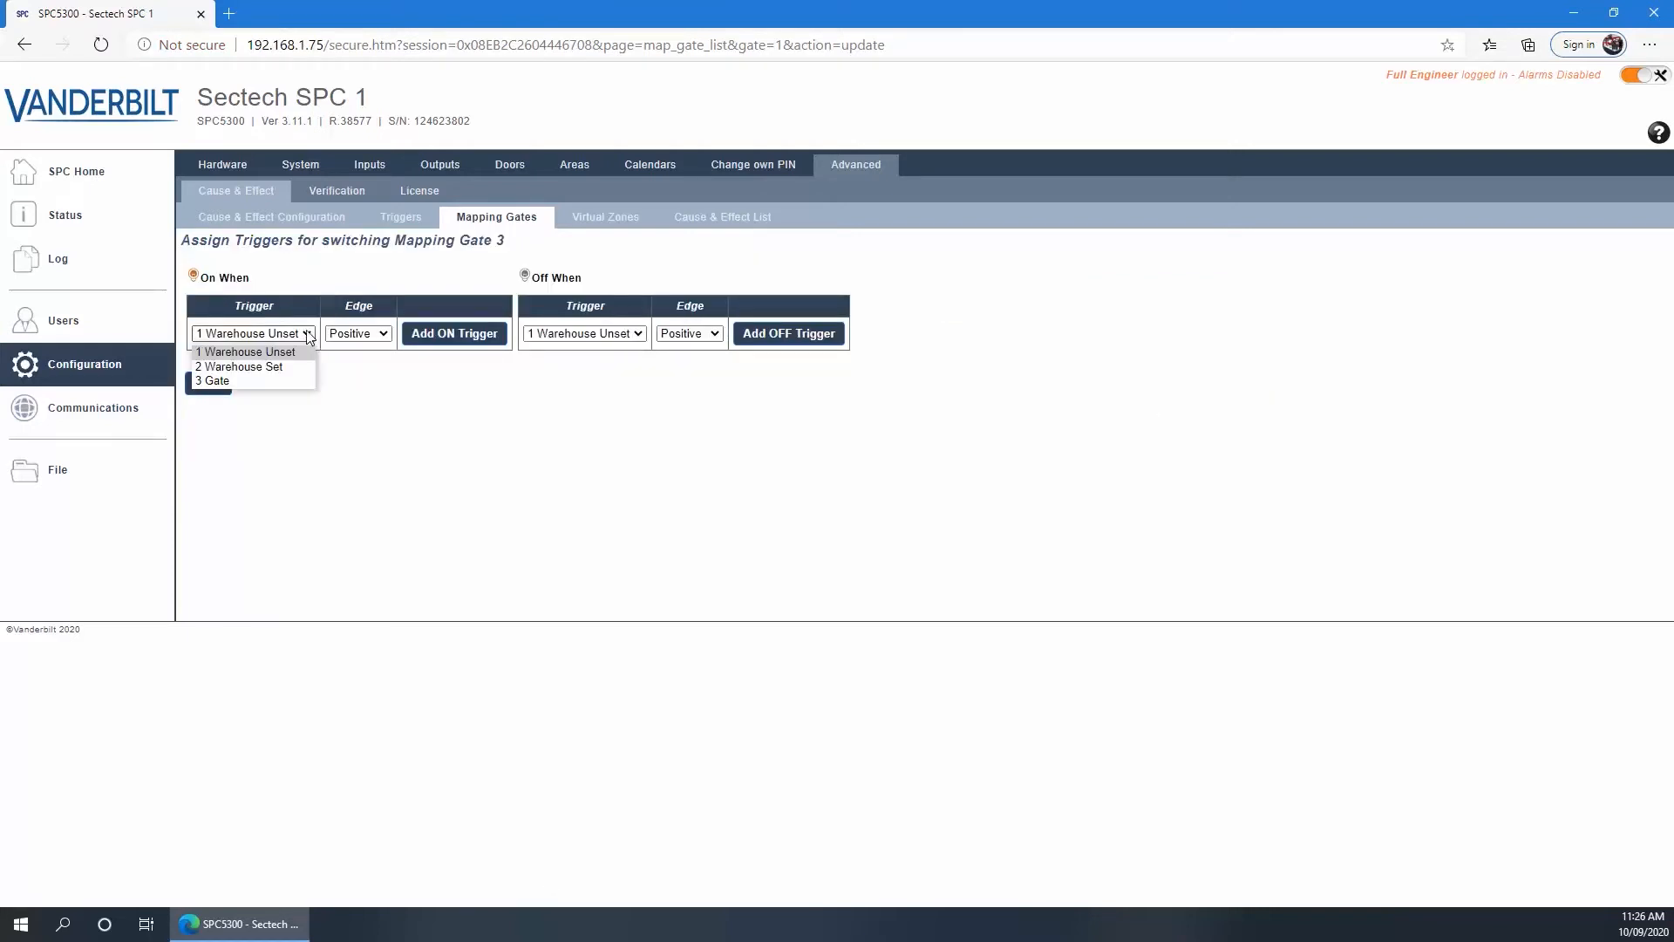
{"action": "left_click", "coordinate": [226, 381]}
{"action": "left_click", "coordinate": [452, 337]}
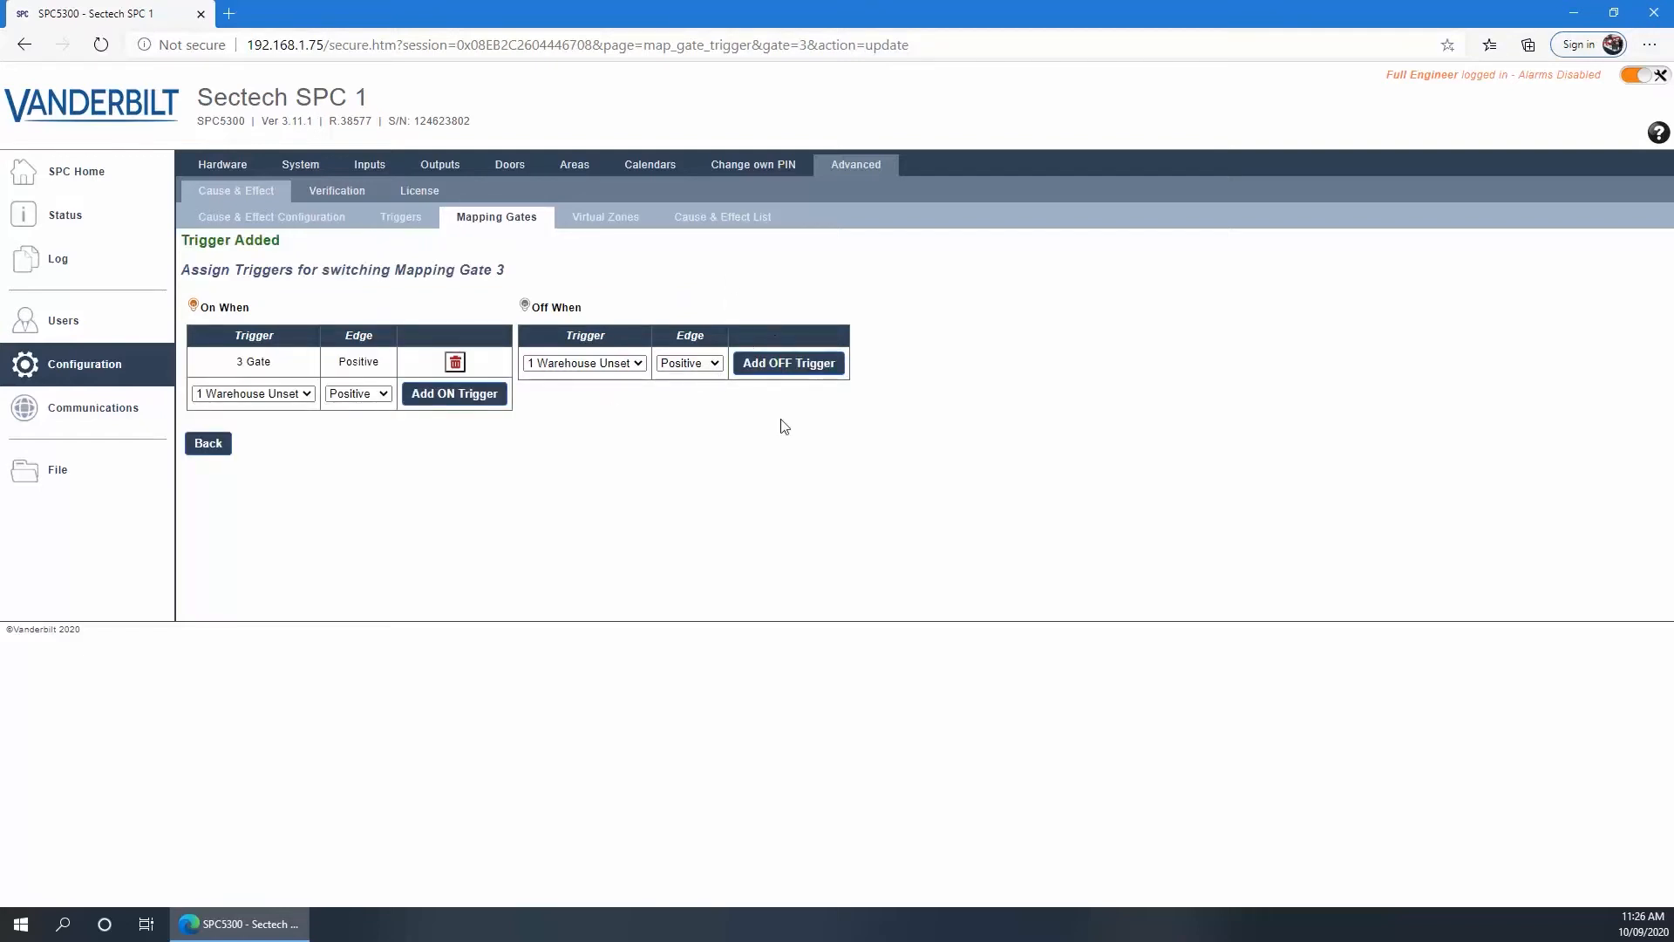
{"action": "left_click", "coordinate": [218, 452]}
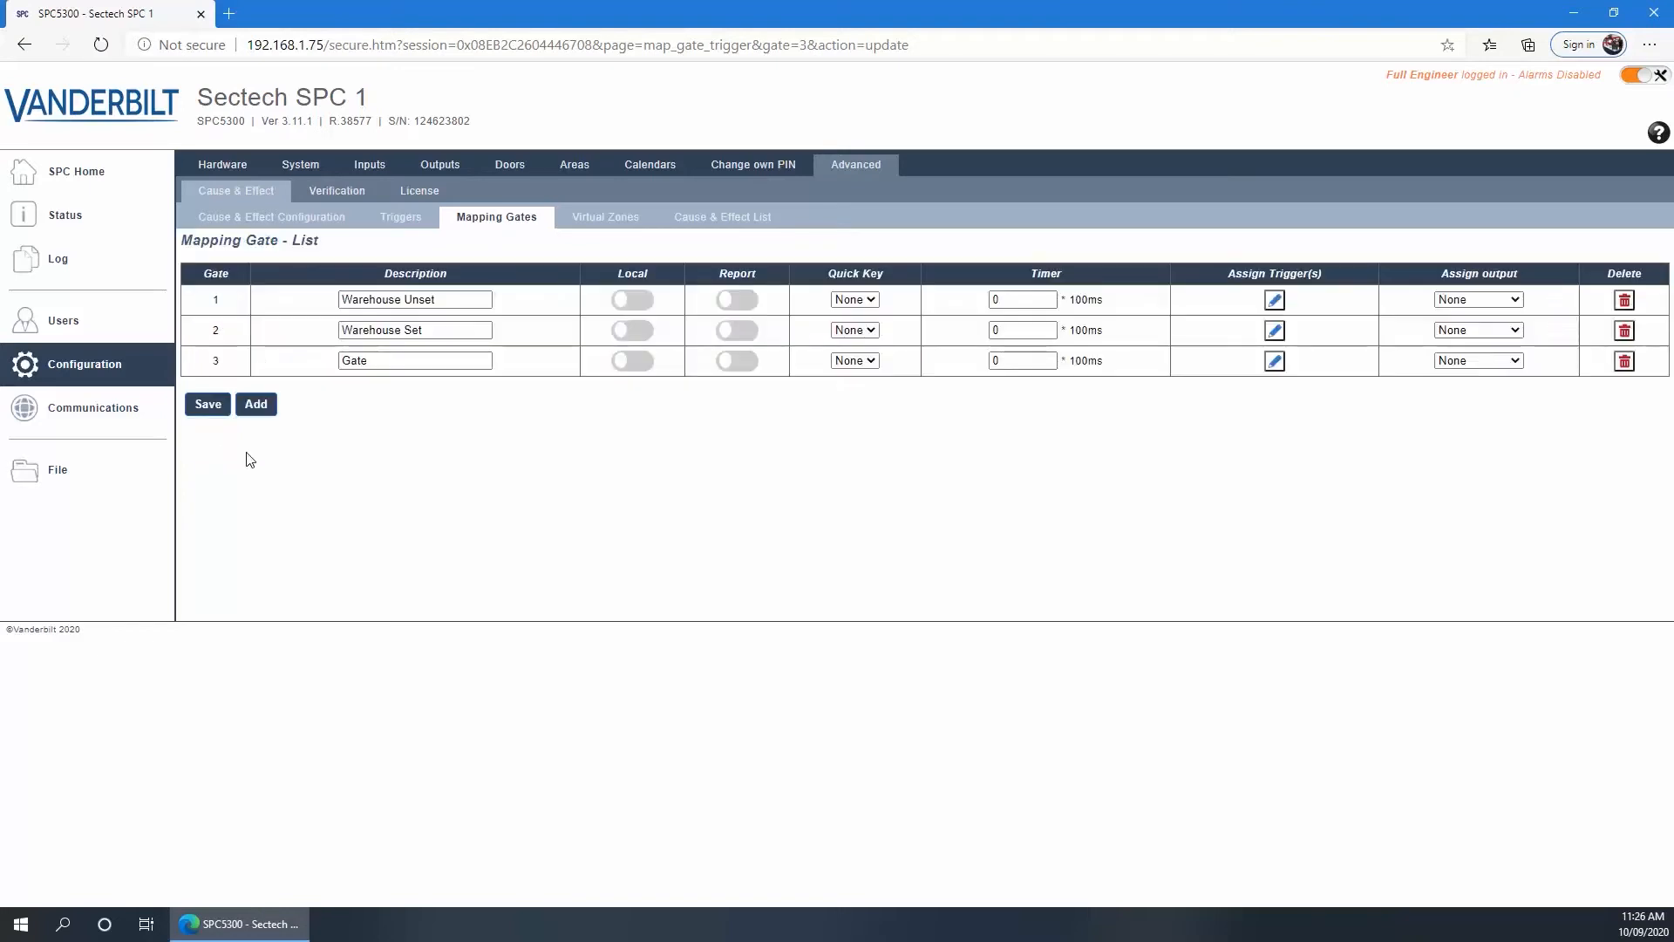
Set gate 3's timer to 20 and its output to DC2 1.1, then save
{"action": "double_click", "coordinate": [1007, 365]}
{"action": "type", "text": "1"}
{"action": "type", "text": "20"}
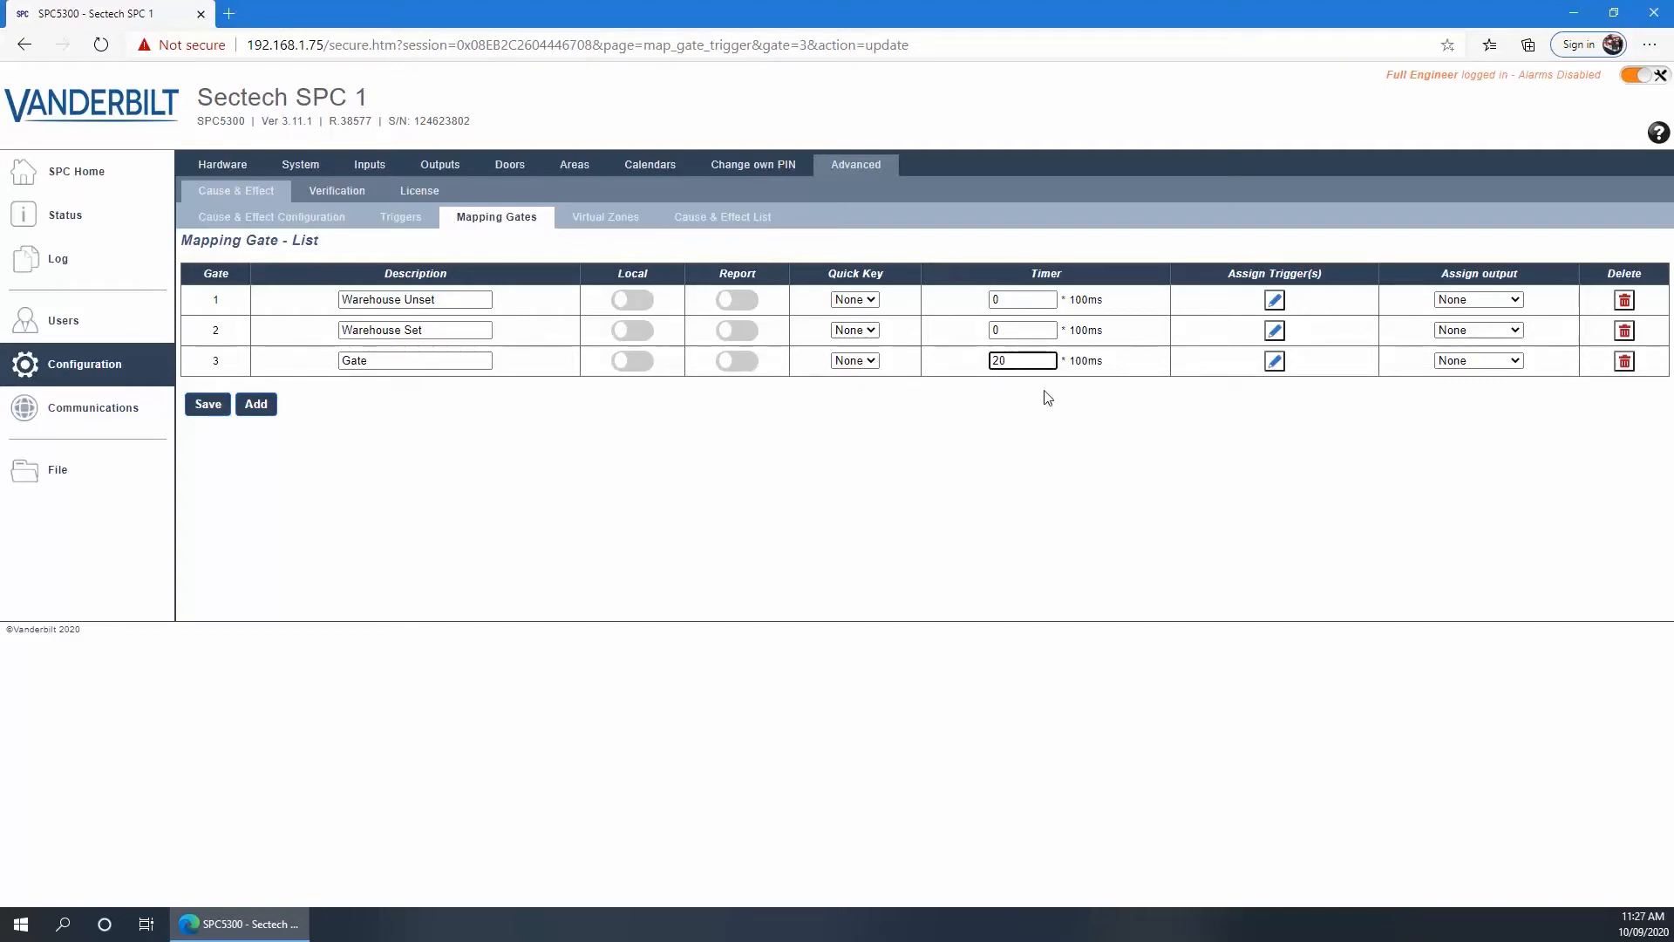
{"action": "left_click", "coordinate": [1458, 363]}
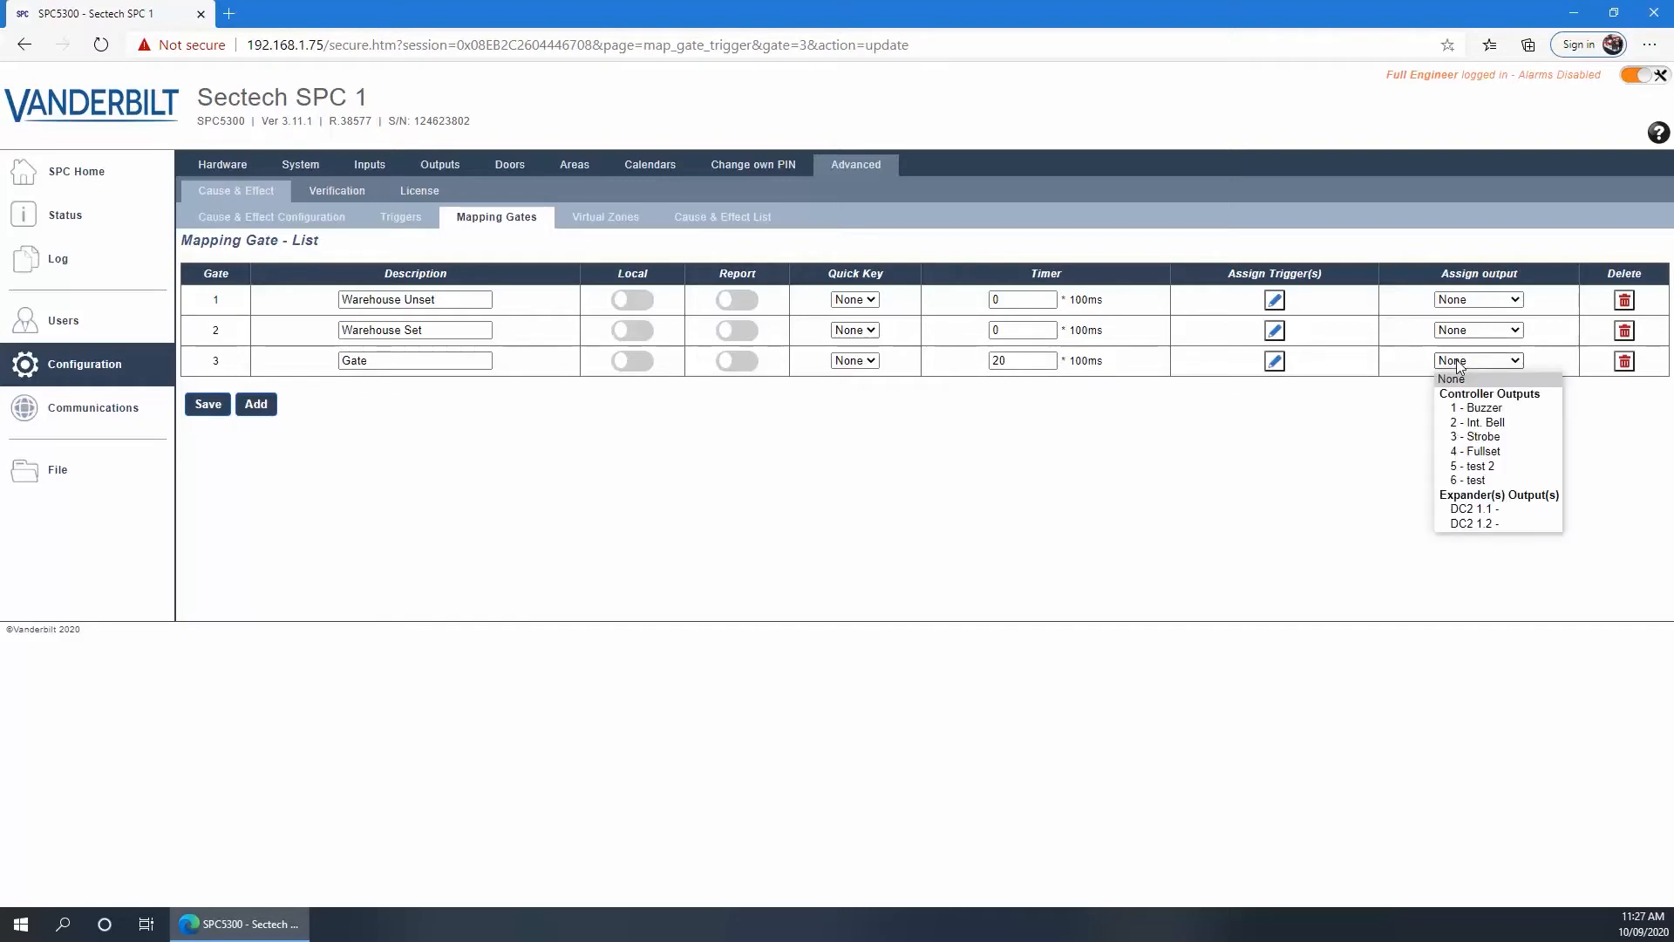
{"action": "left_click", "coordinate": [1476, 510]}
{"action": "left_click", "coordinate": [197, 410]}
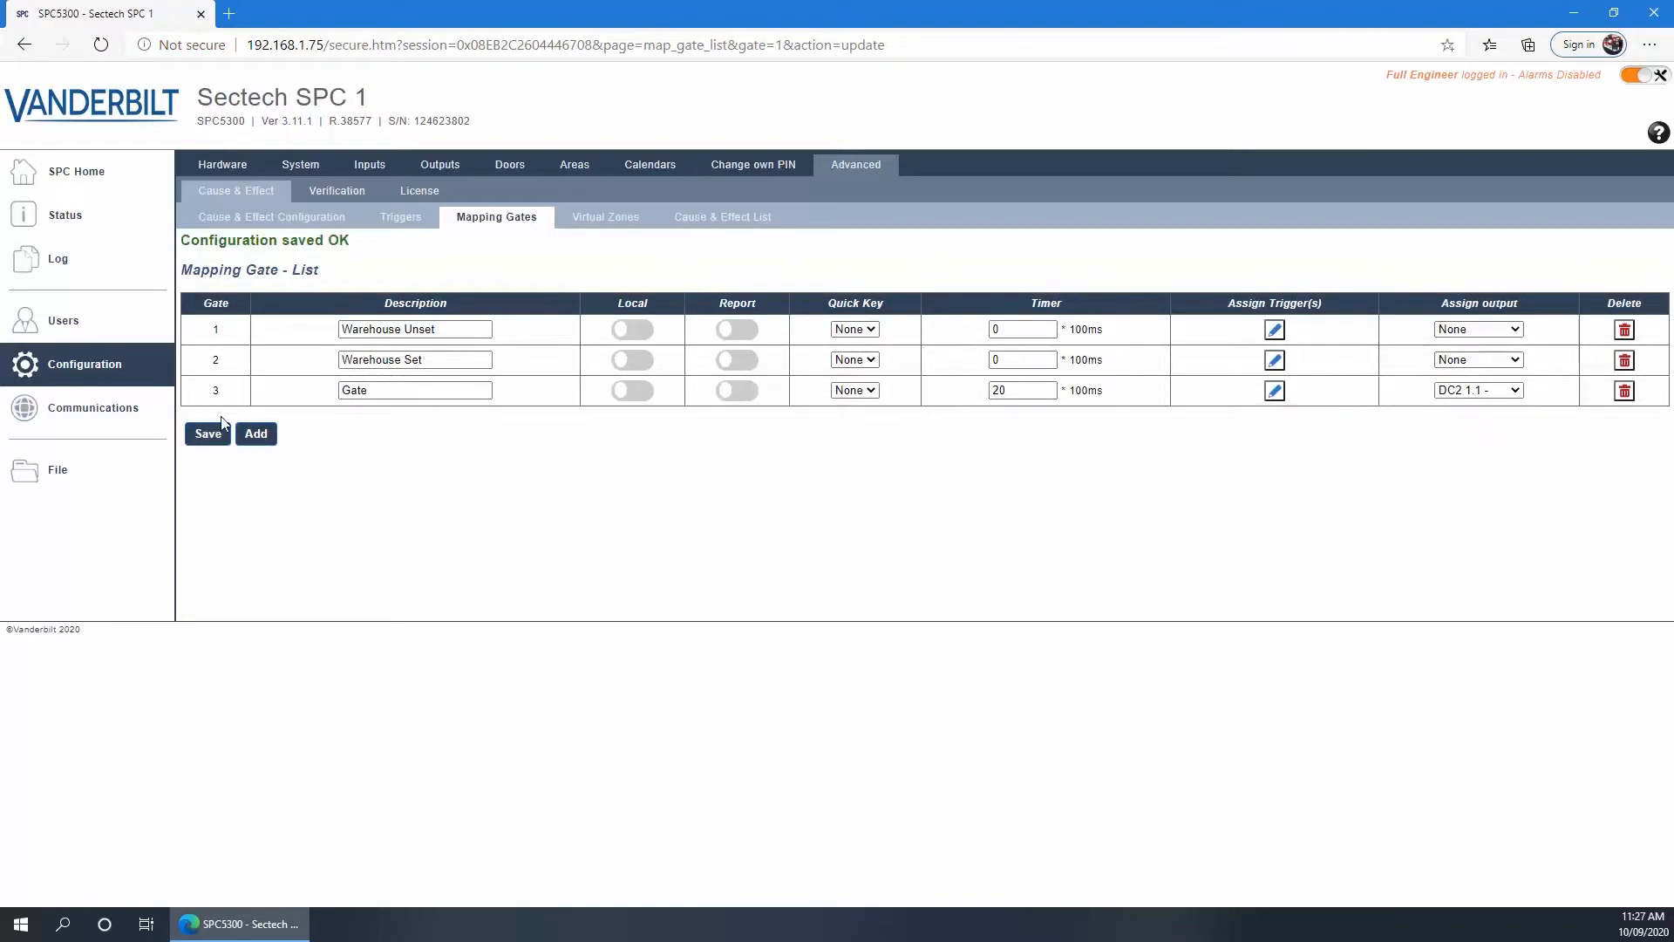
Describe expander output DC2 1 1 output 1 as 'Gate' and save it
{"action": "left_click", "coordinate": [439, 168]}
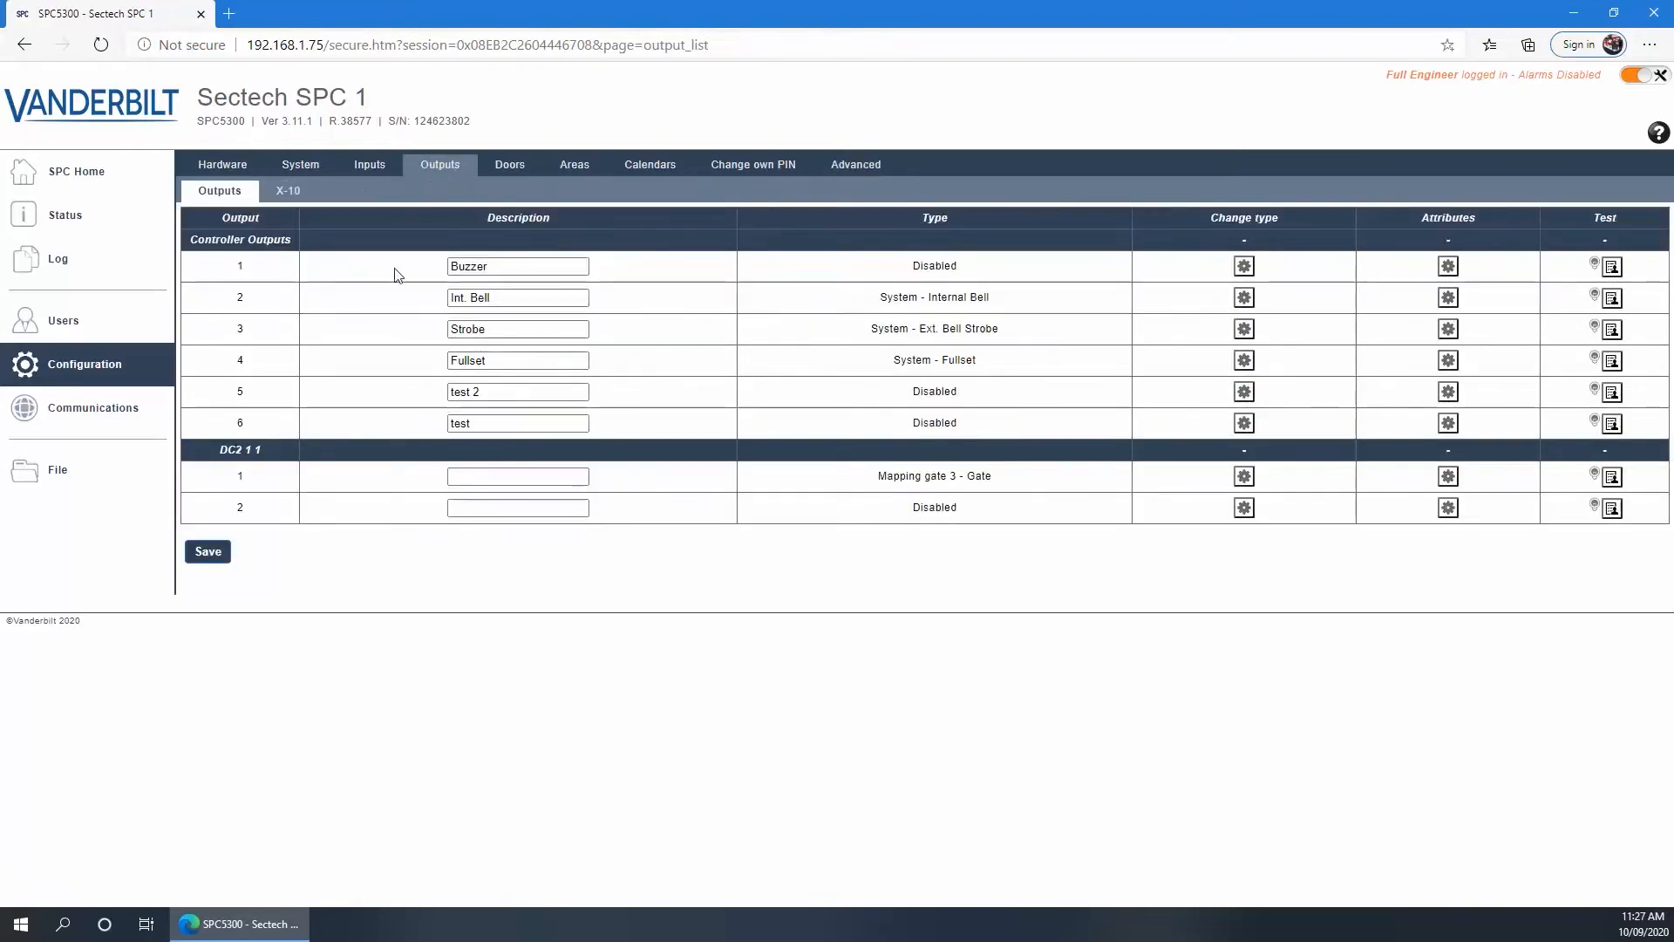
{"action": "left_click", "coordinate": [516, 473]}
{"action": "type", "text": "Gate"}
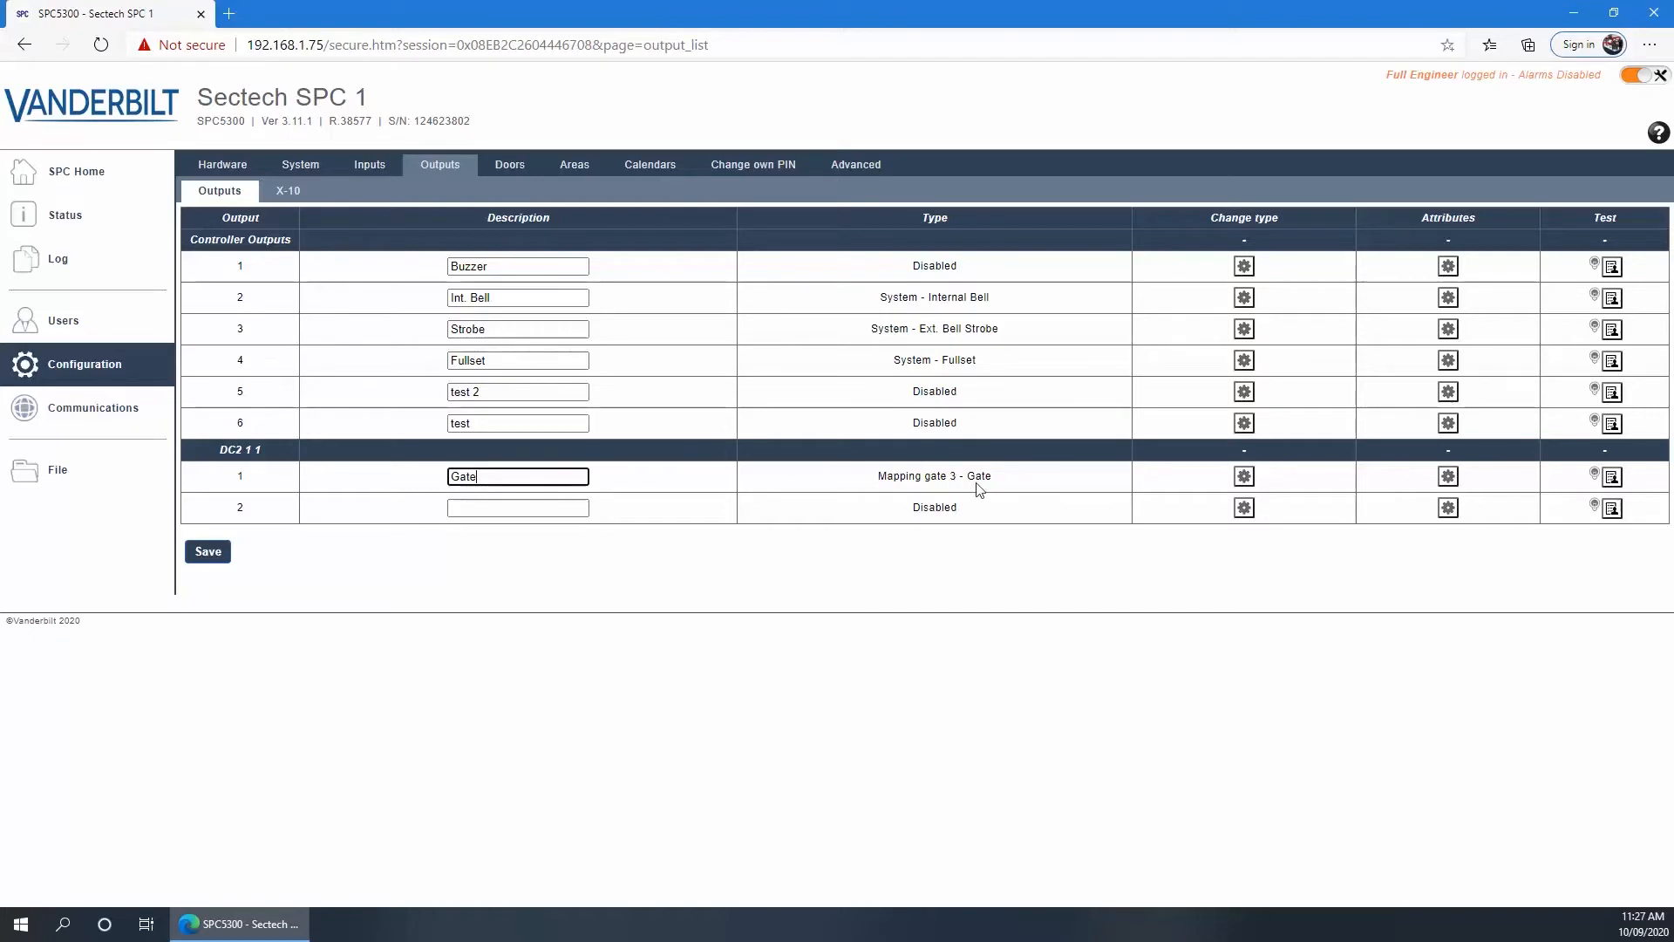
{"action": "left_click", "coordinate": [207, 555]}
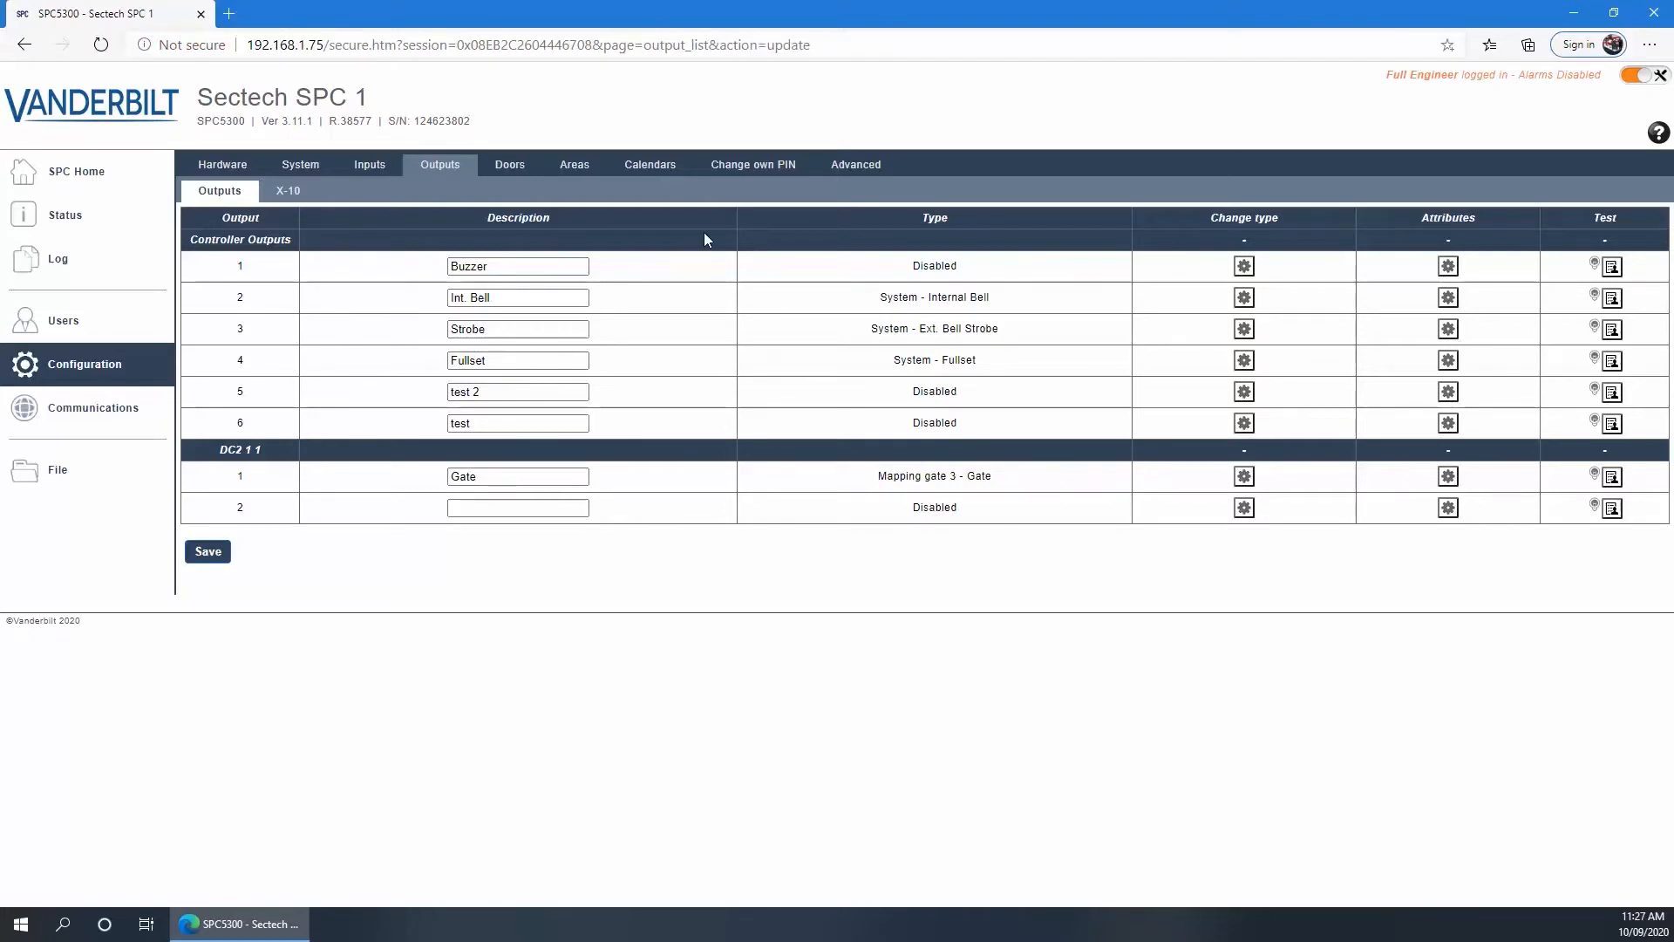
{"action": "left_click", "coordinate": [847, 165]}
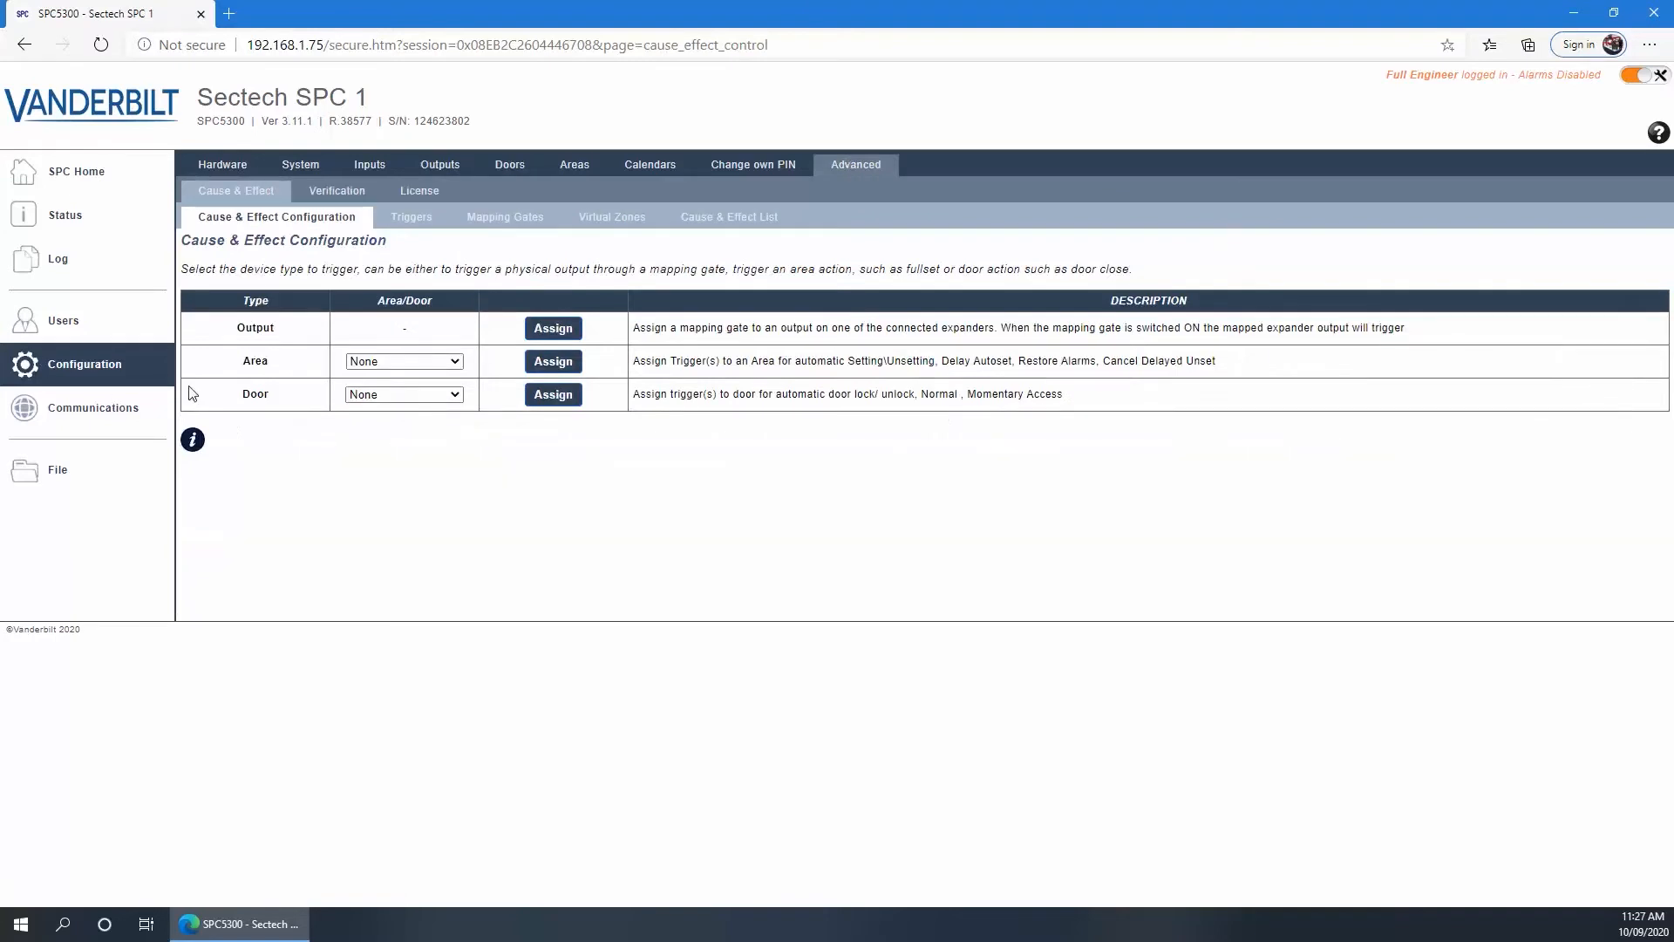
Assign quick key #2 to mapping gate 3 'Gate' and save
{"action": "left_click", "coordinate": [506, 220]}
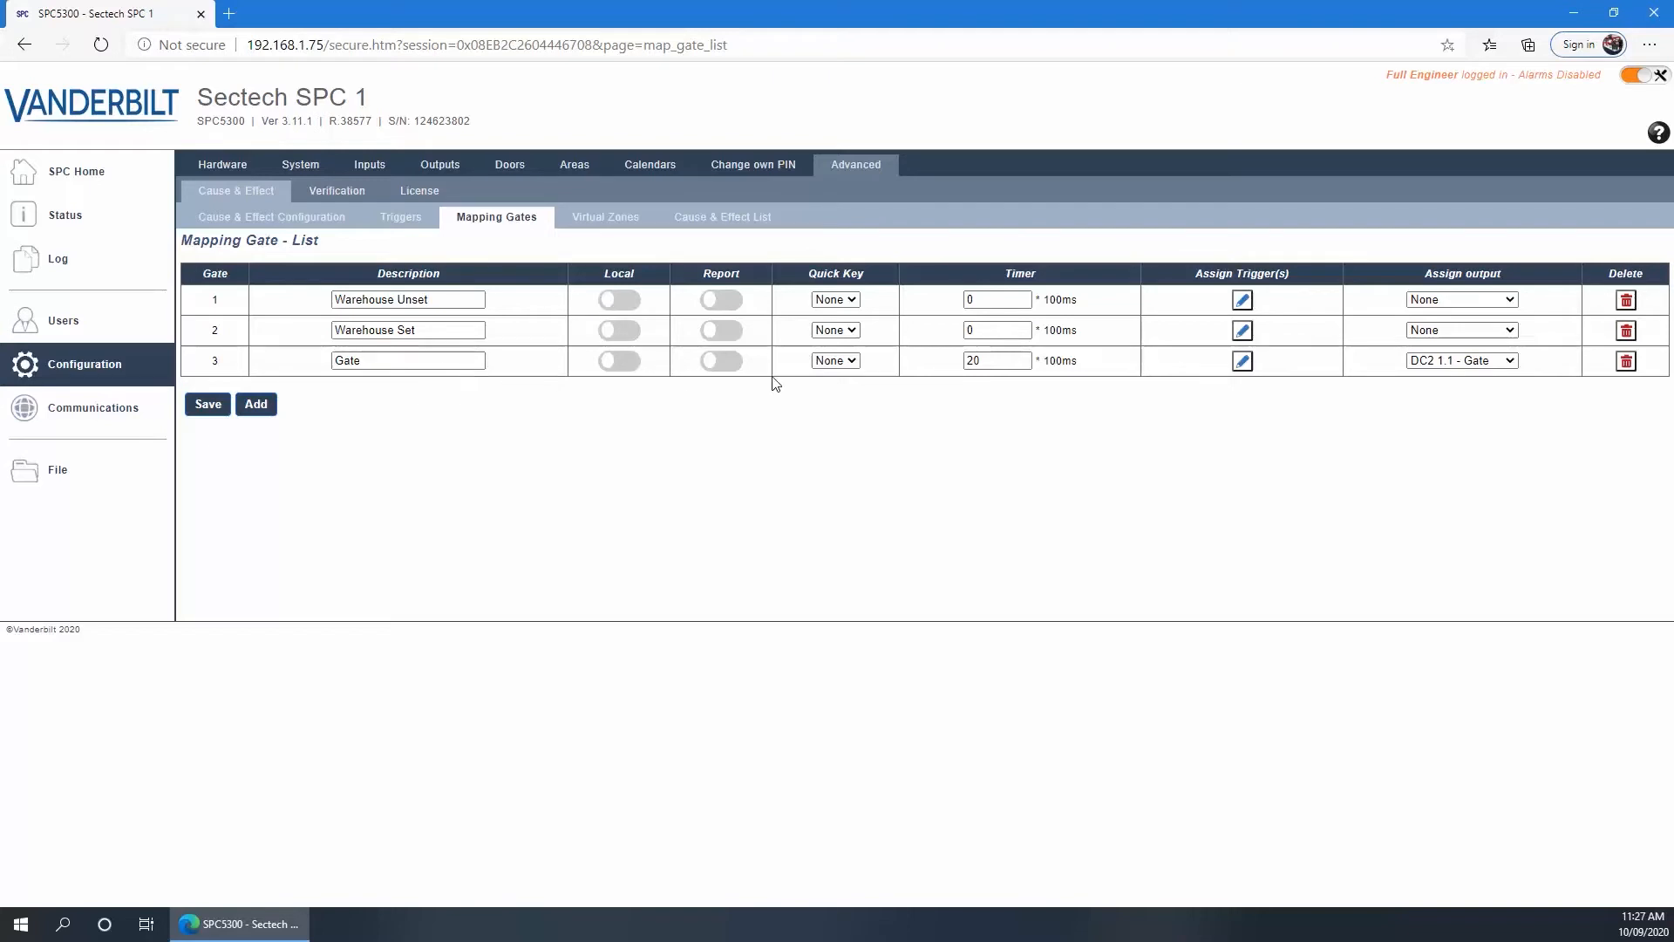
{"action": "left_click", "coordinate": [850, 361]}
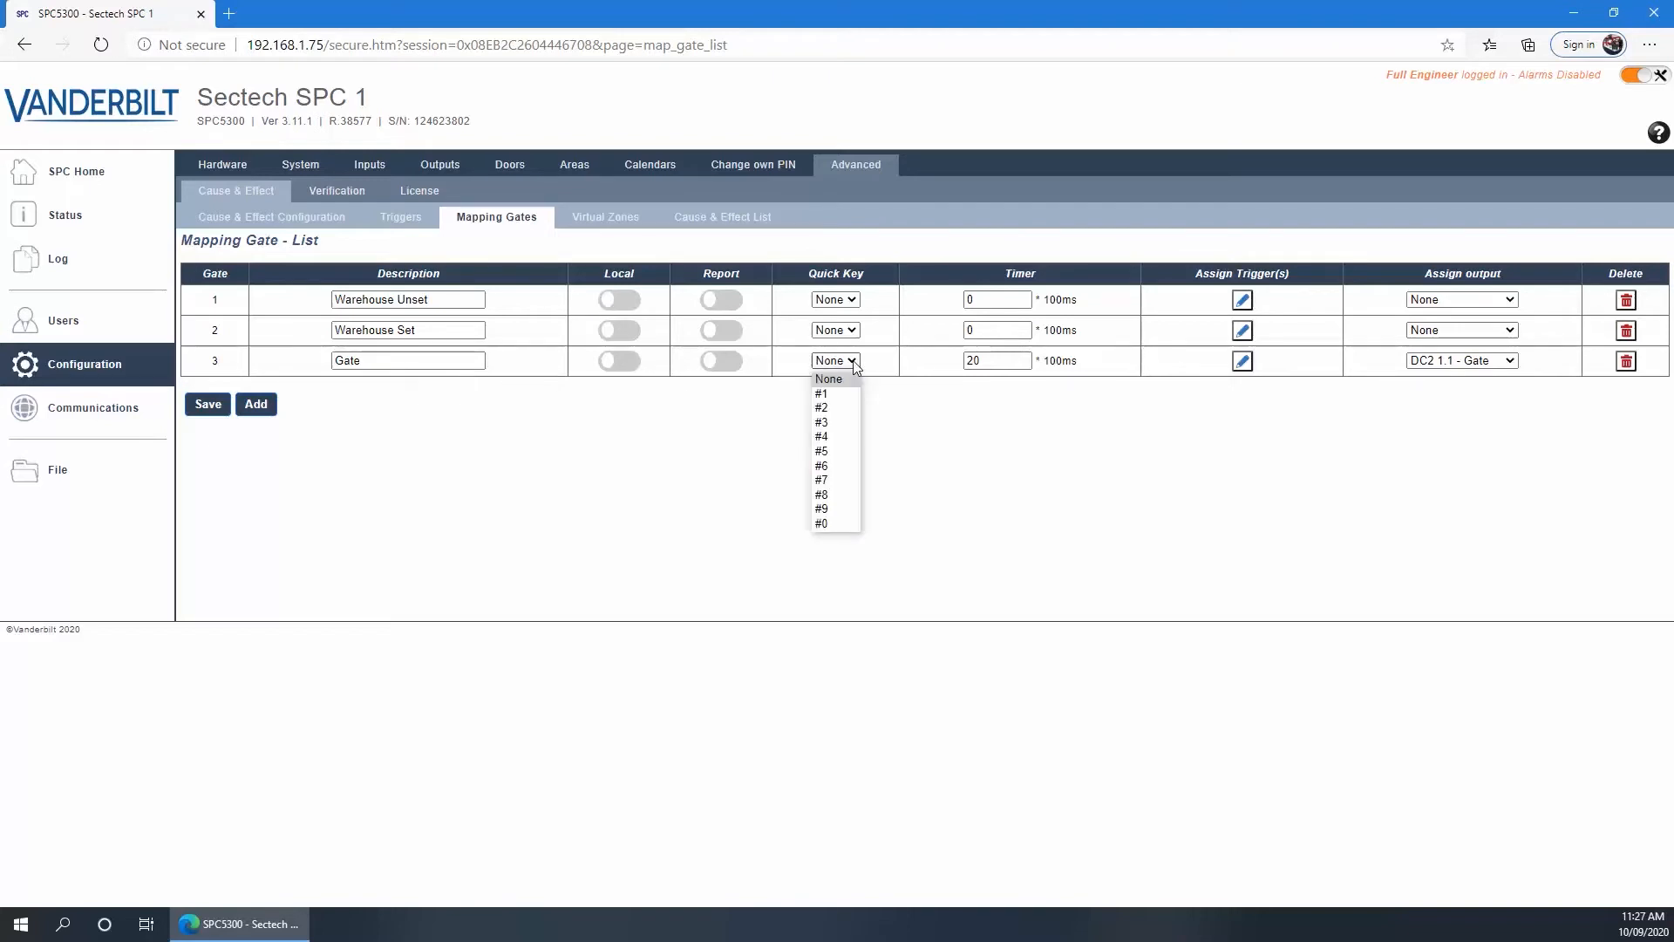
{"action": "left_click", "coordinate": [827, 406]}
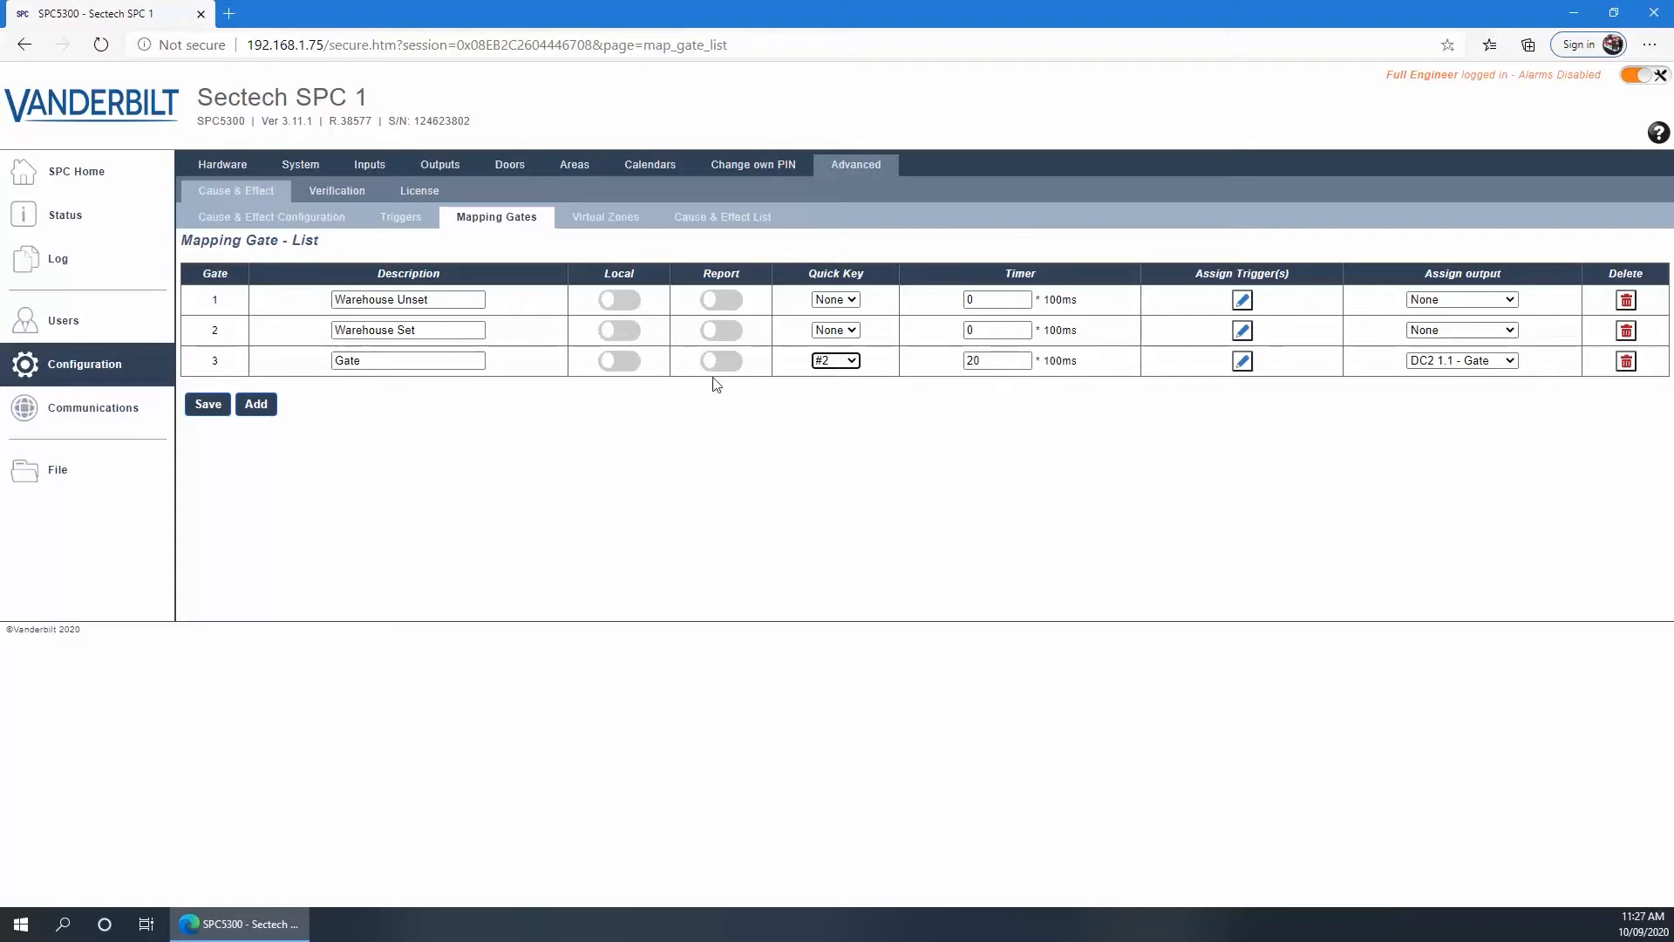
{"action": "left_click", "coordinate": [194, 404]}
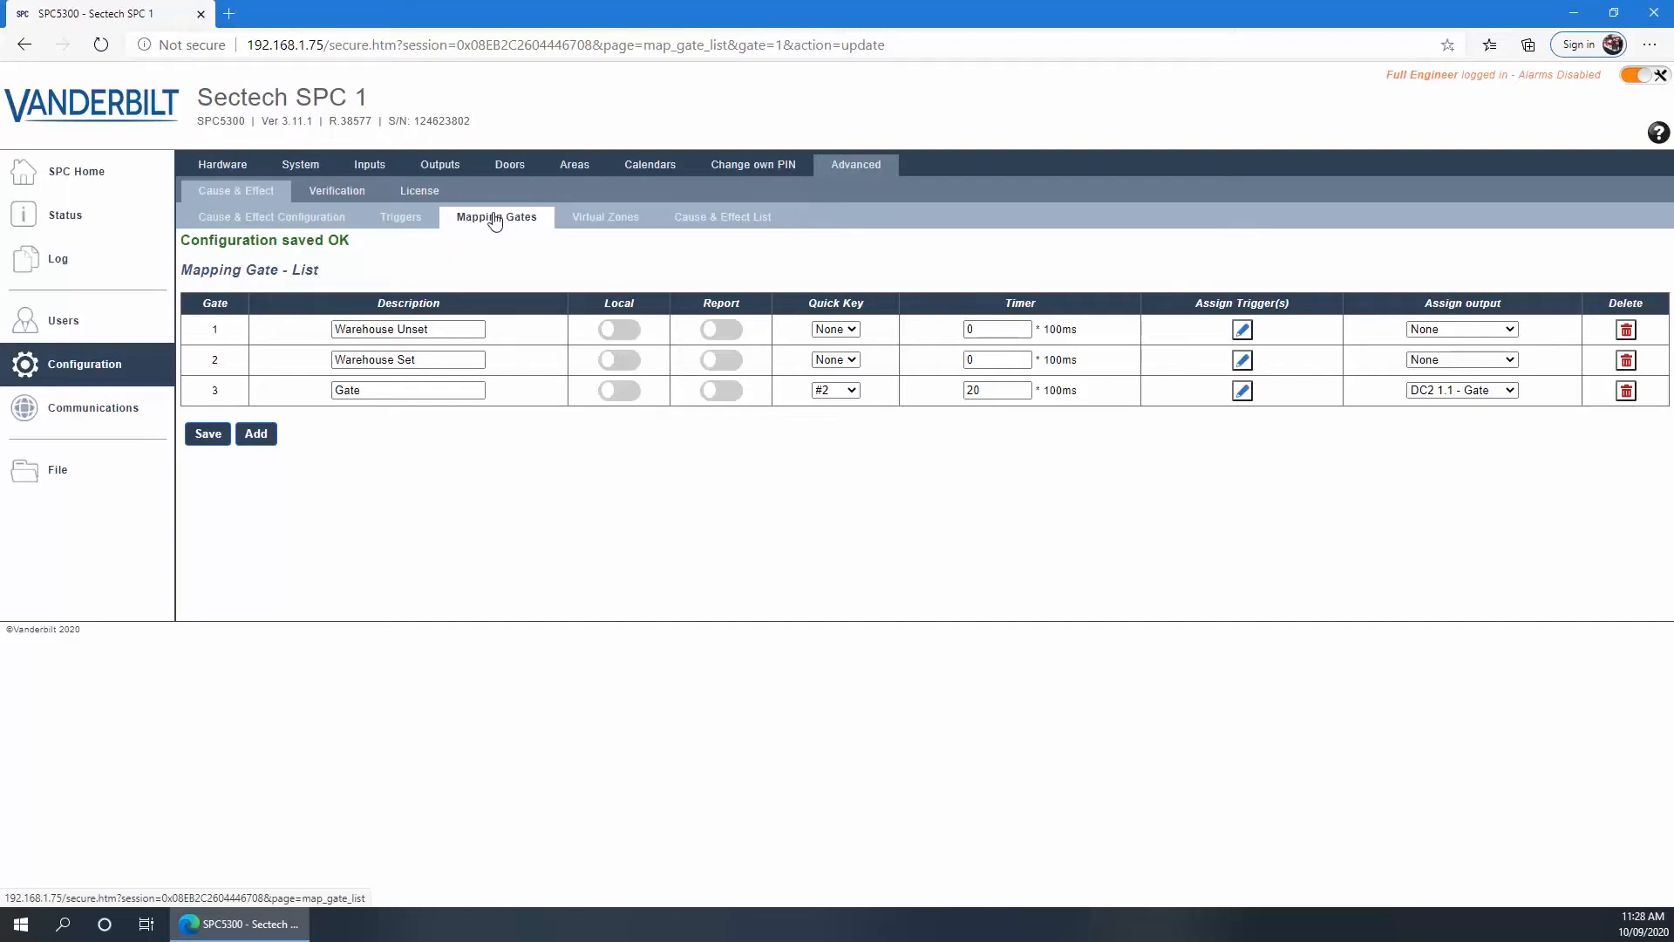
{"action": "left_click", "coordinate": [605, 221]}
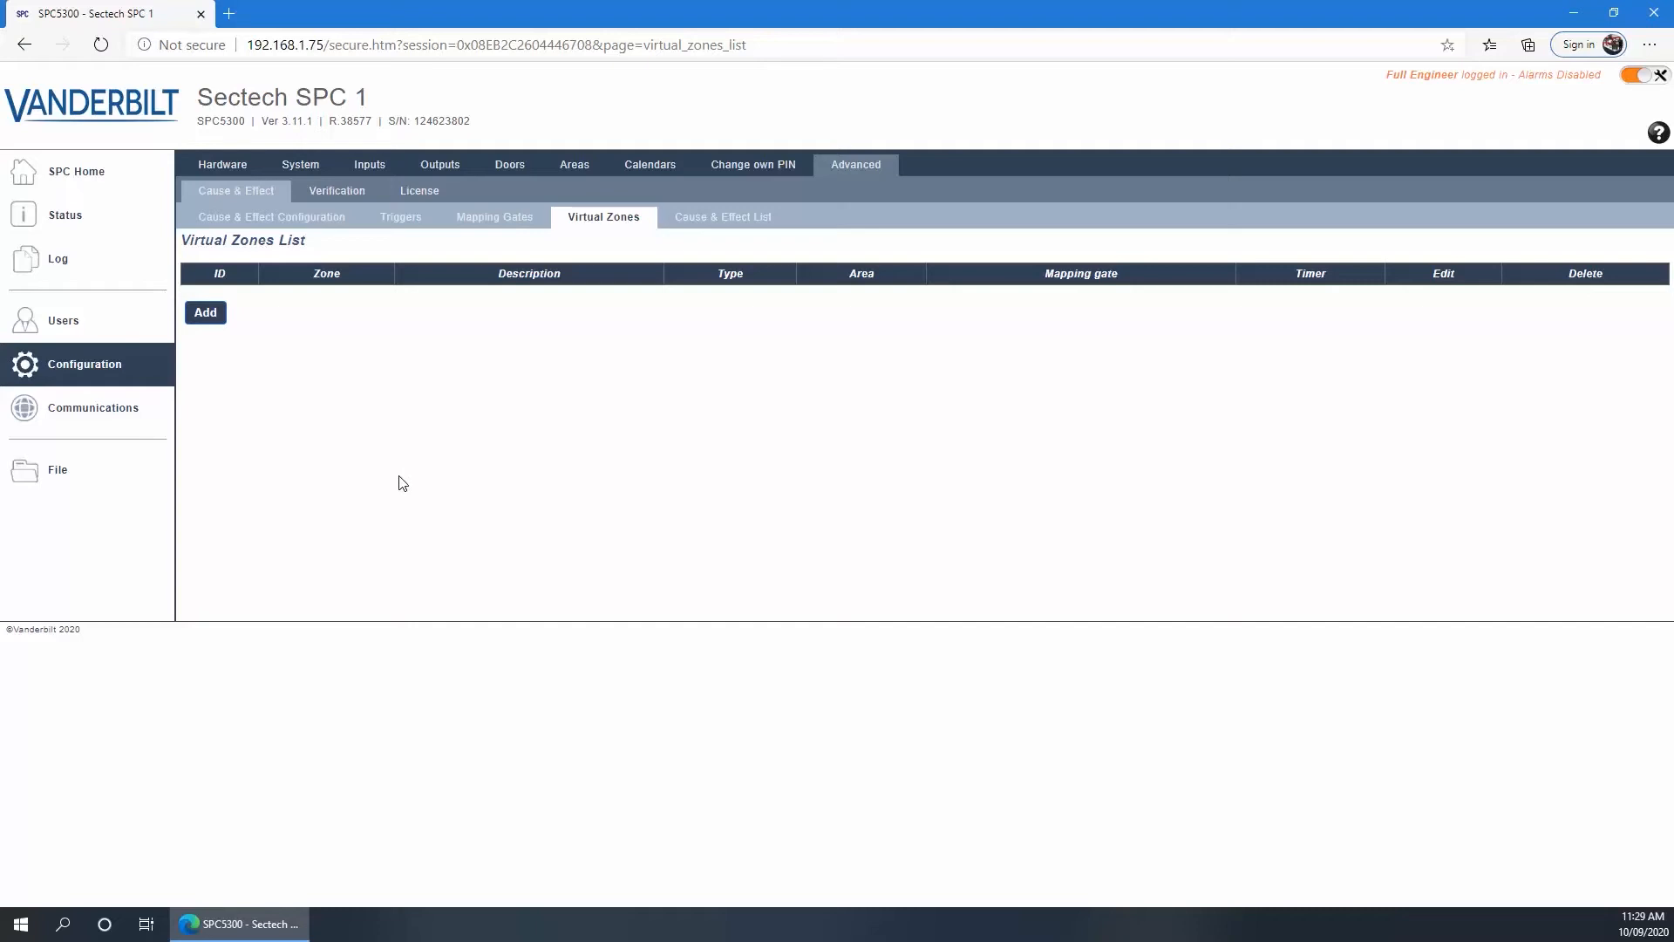
Return to the Triggers list showing Warehouse Unset, Warehouse Set and Gate
{"action": "left_click", "coordinate": [400, 224]}
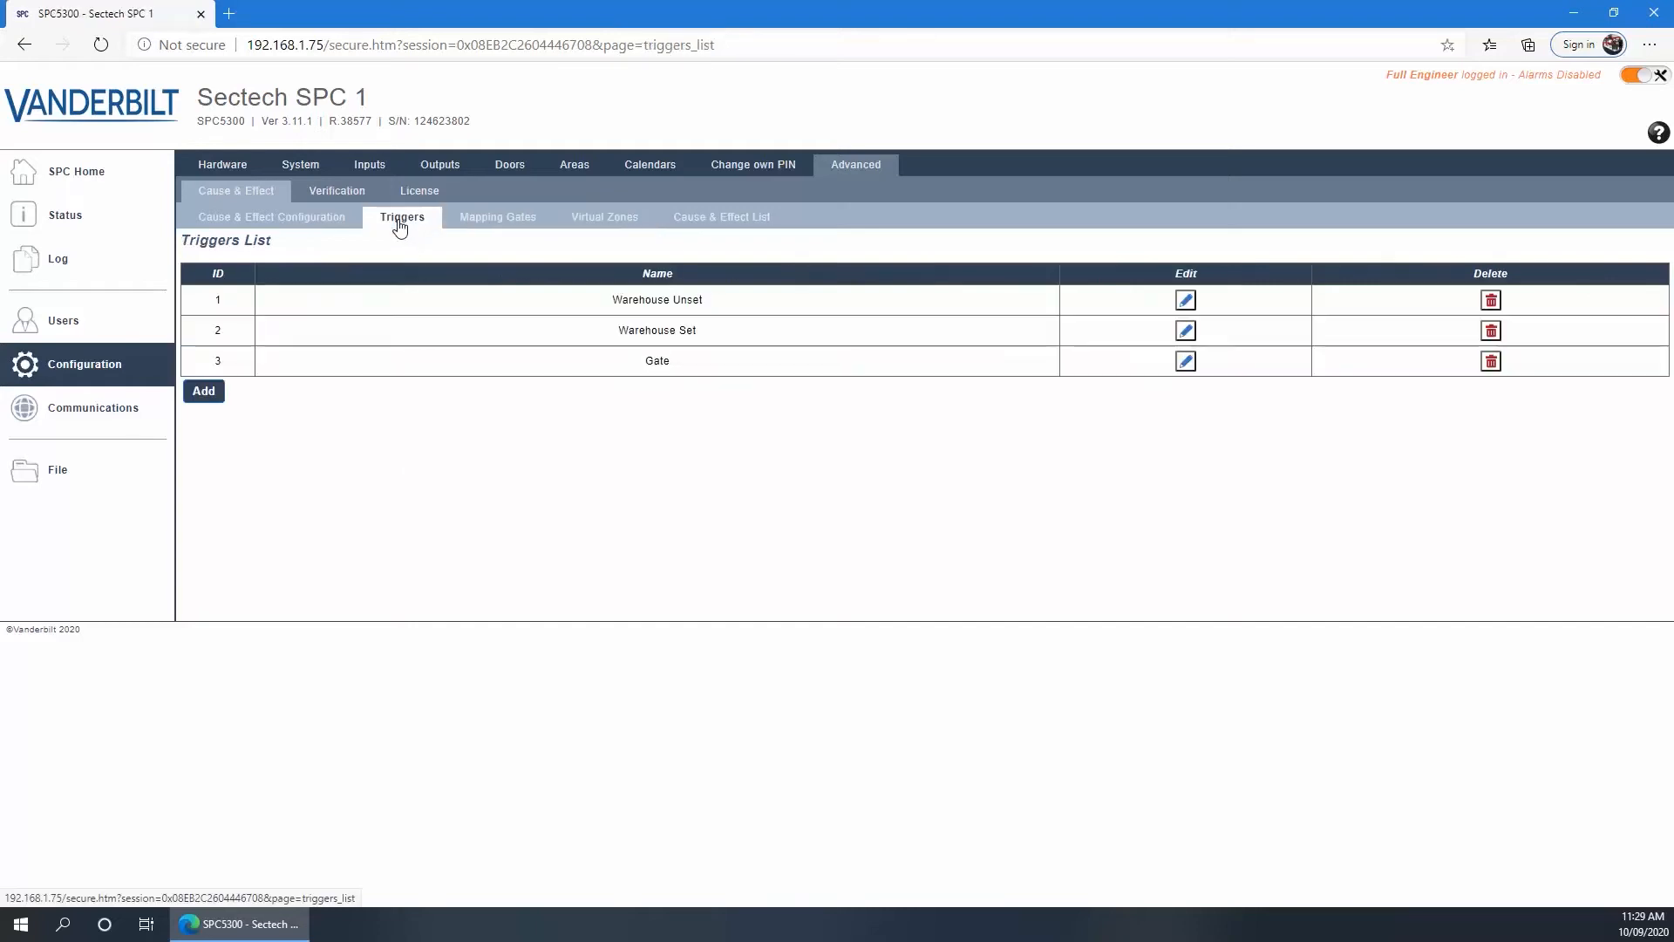
Create trigger 4 with the description 'Duress'
{"action": "left_click", "coordinate": [204, 392]}
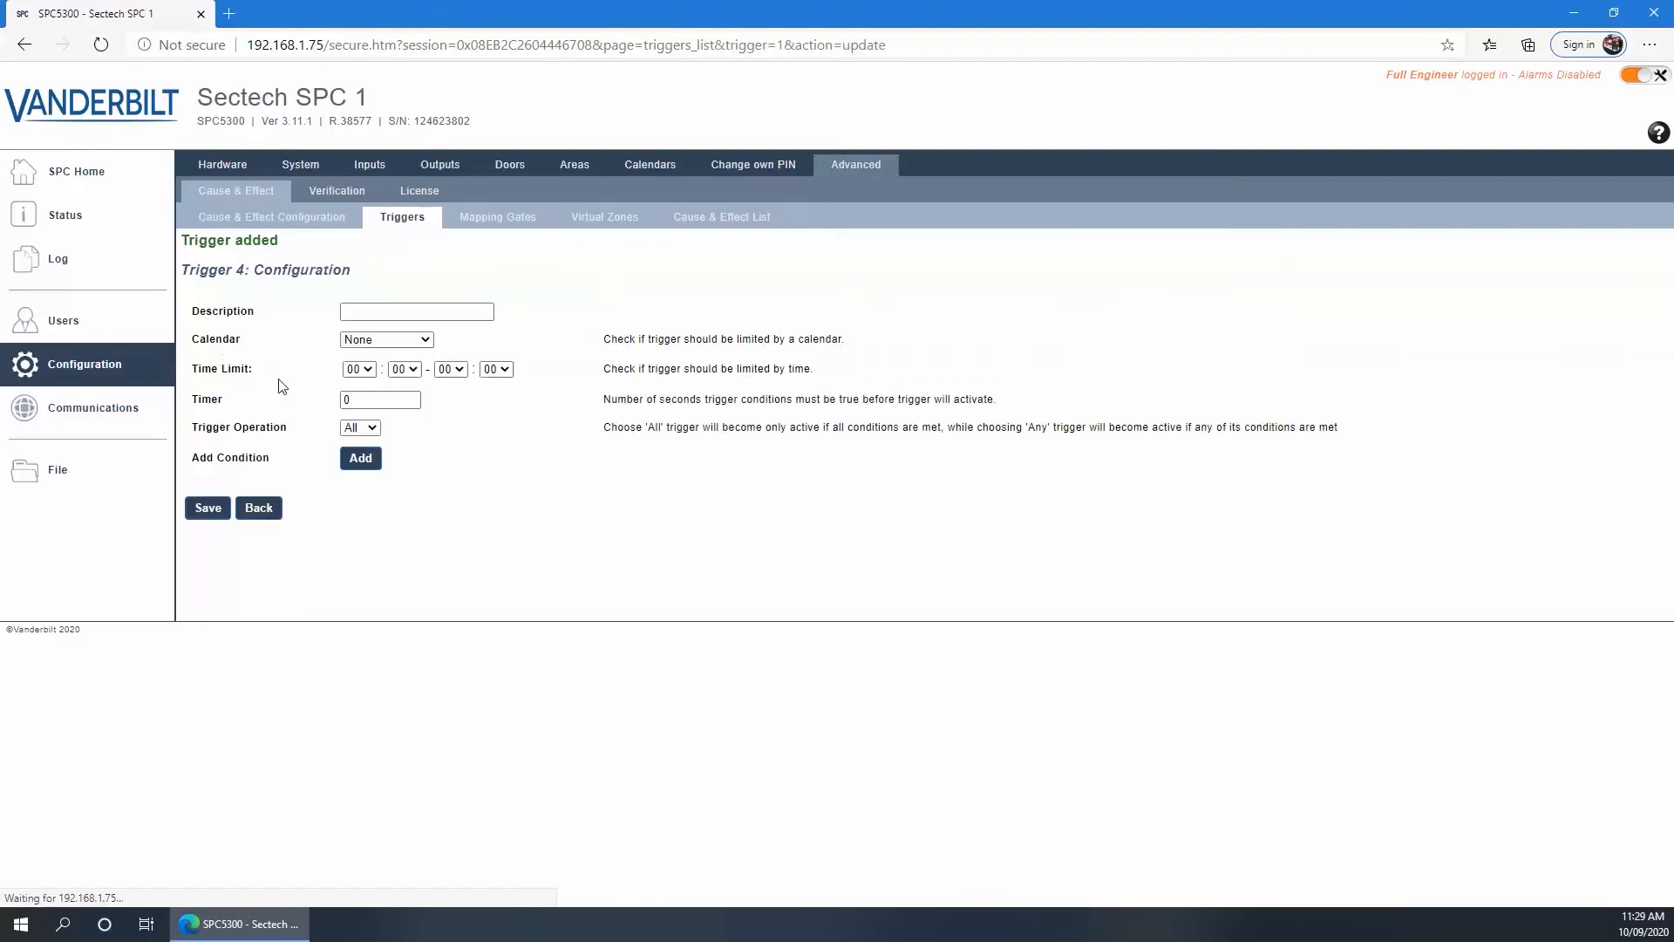
{"action": "left_click", "coordinate": [377, 312]}
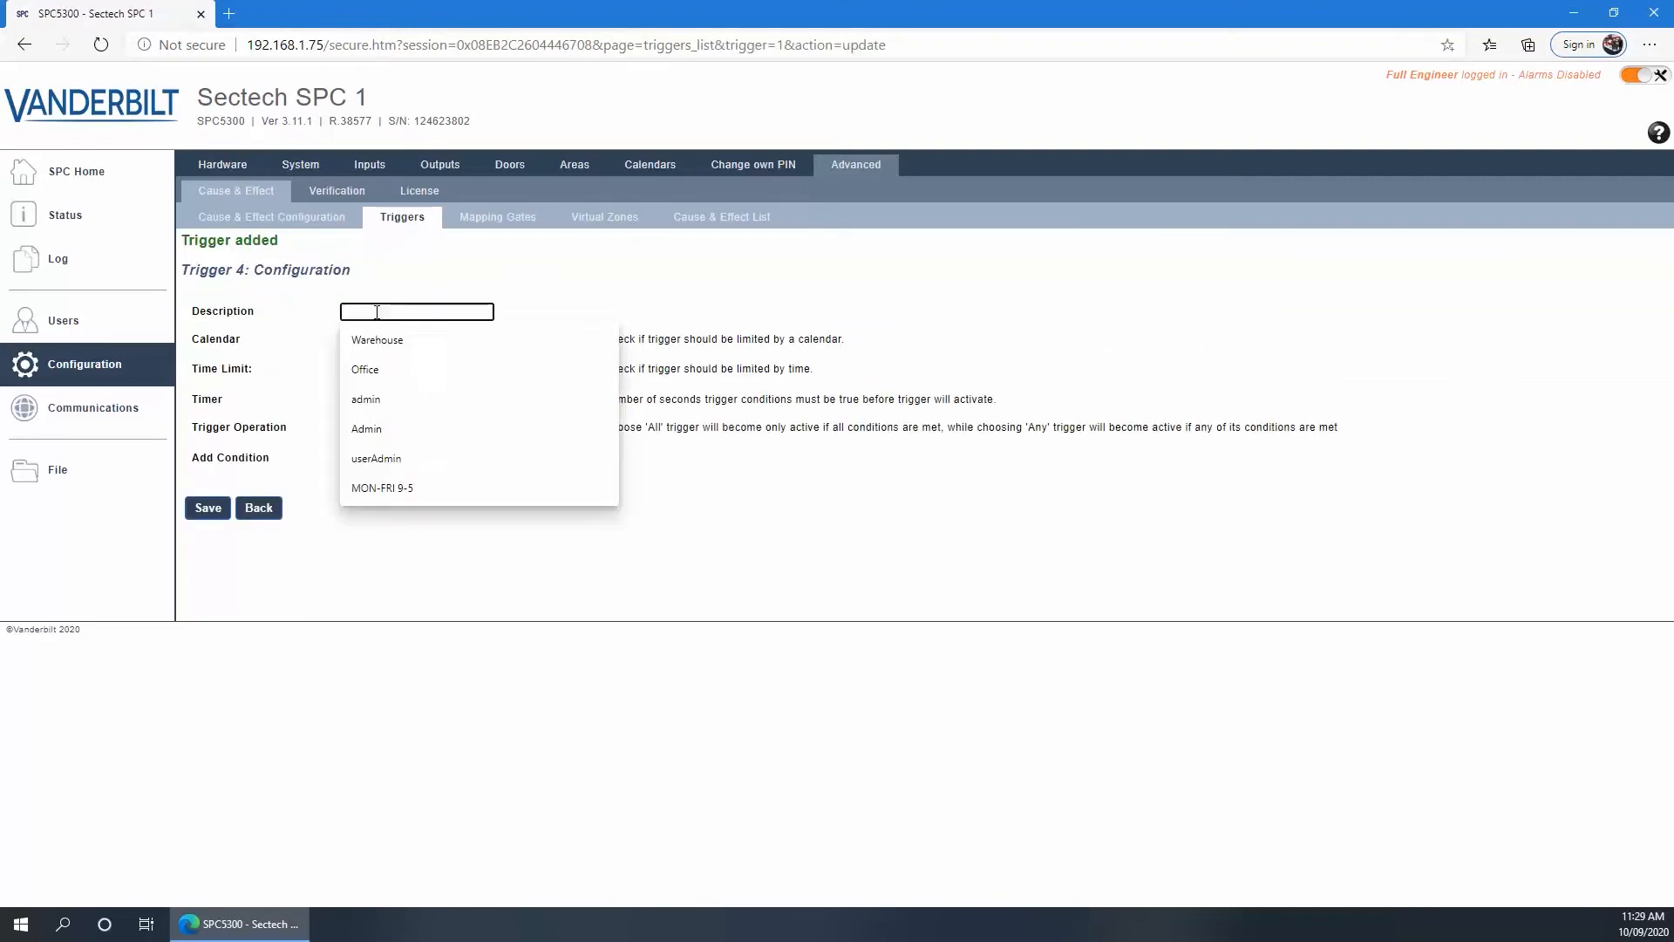
{"action": "type", "text": "Duress"}
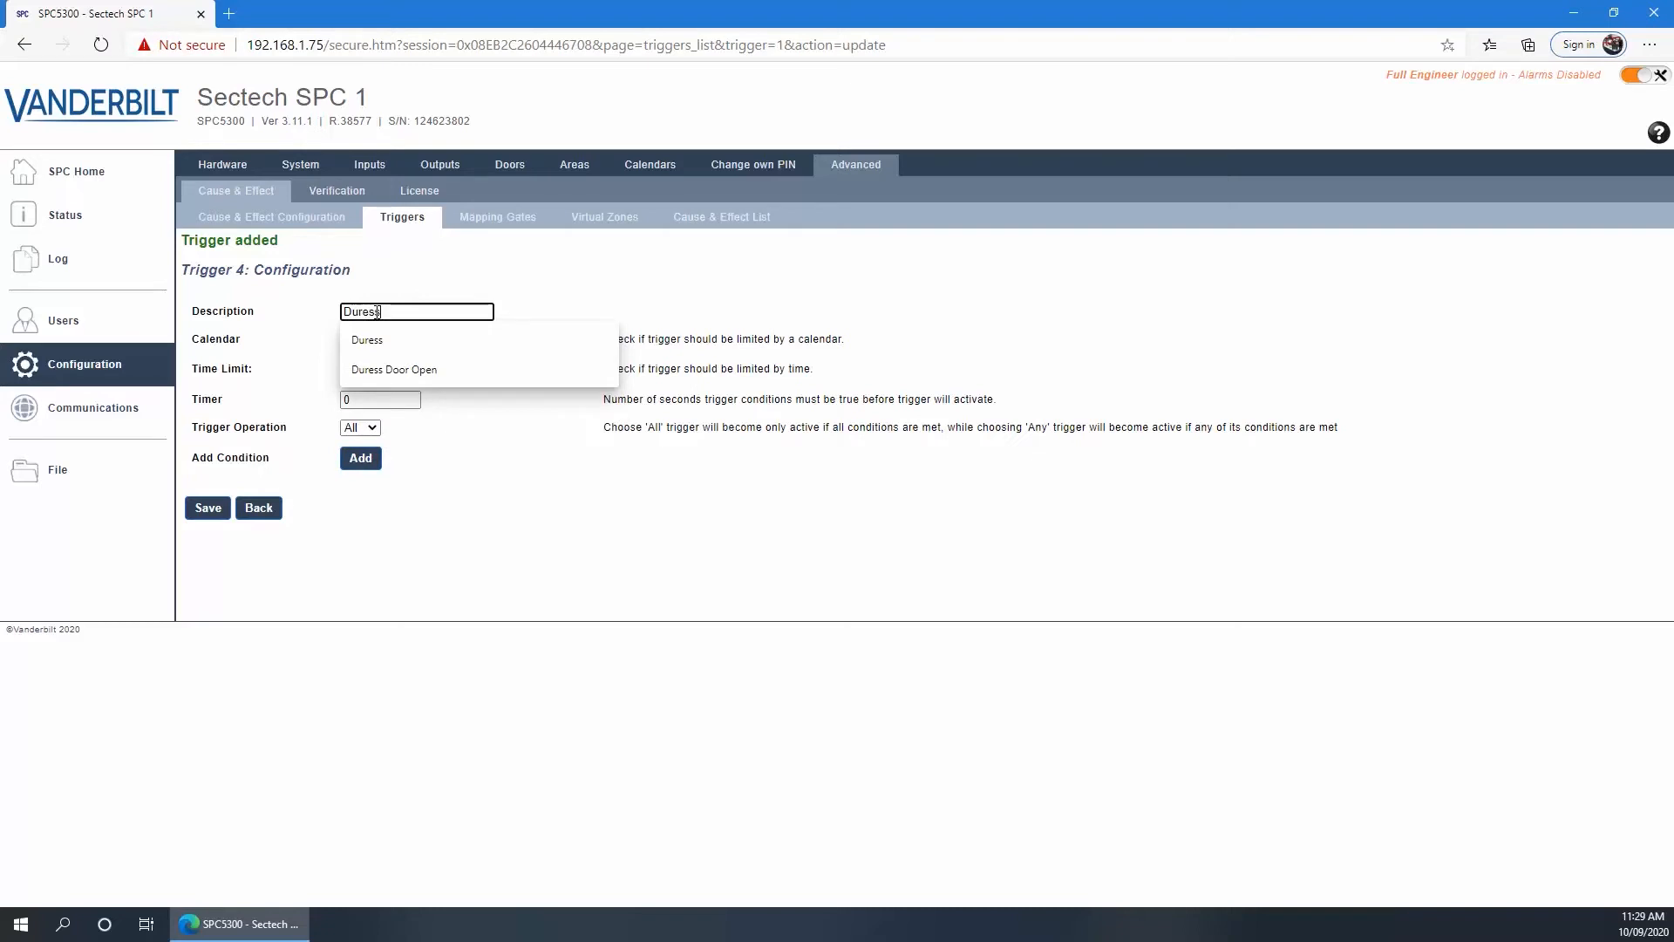
{"action": "left_click", "coordinate": [286, 333]}
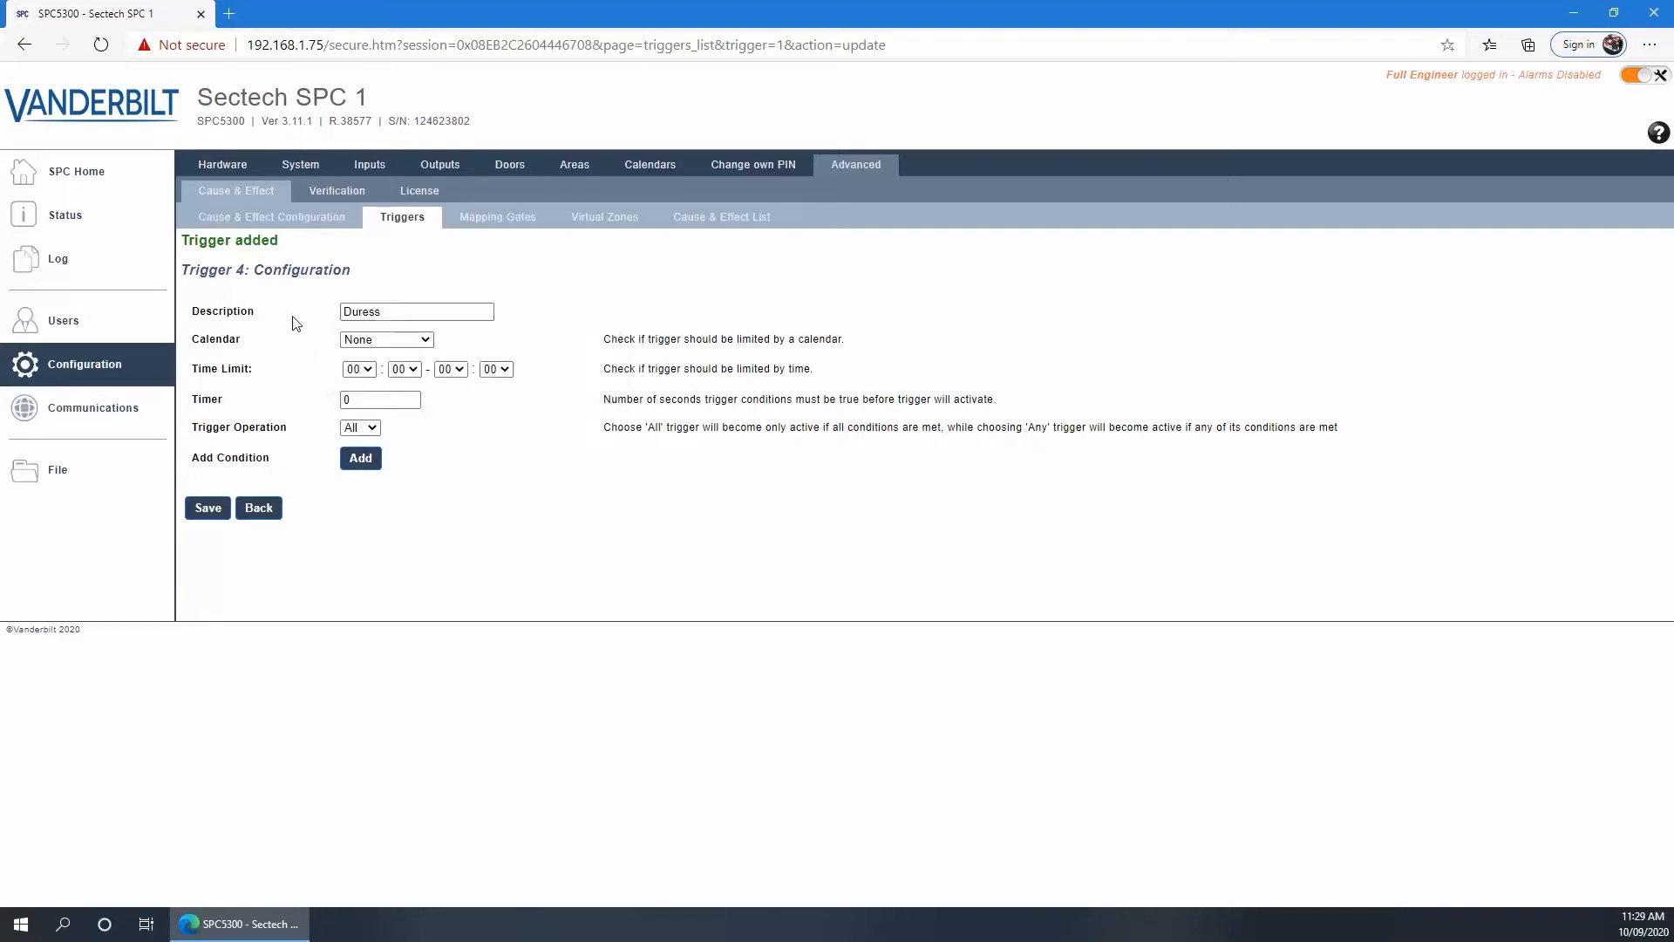
Add an area output condition Area 1 Office – Unset to trigger 4 and save it
{"action": "left_click", "coordinate": [360, 460]}
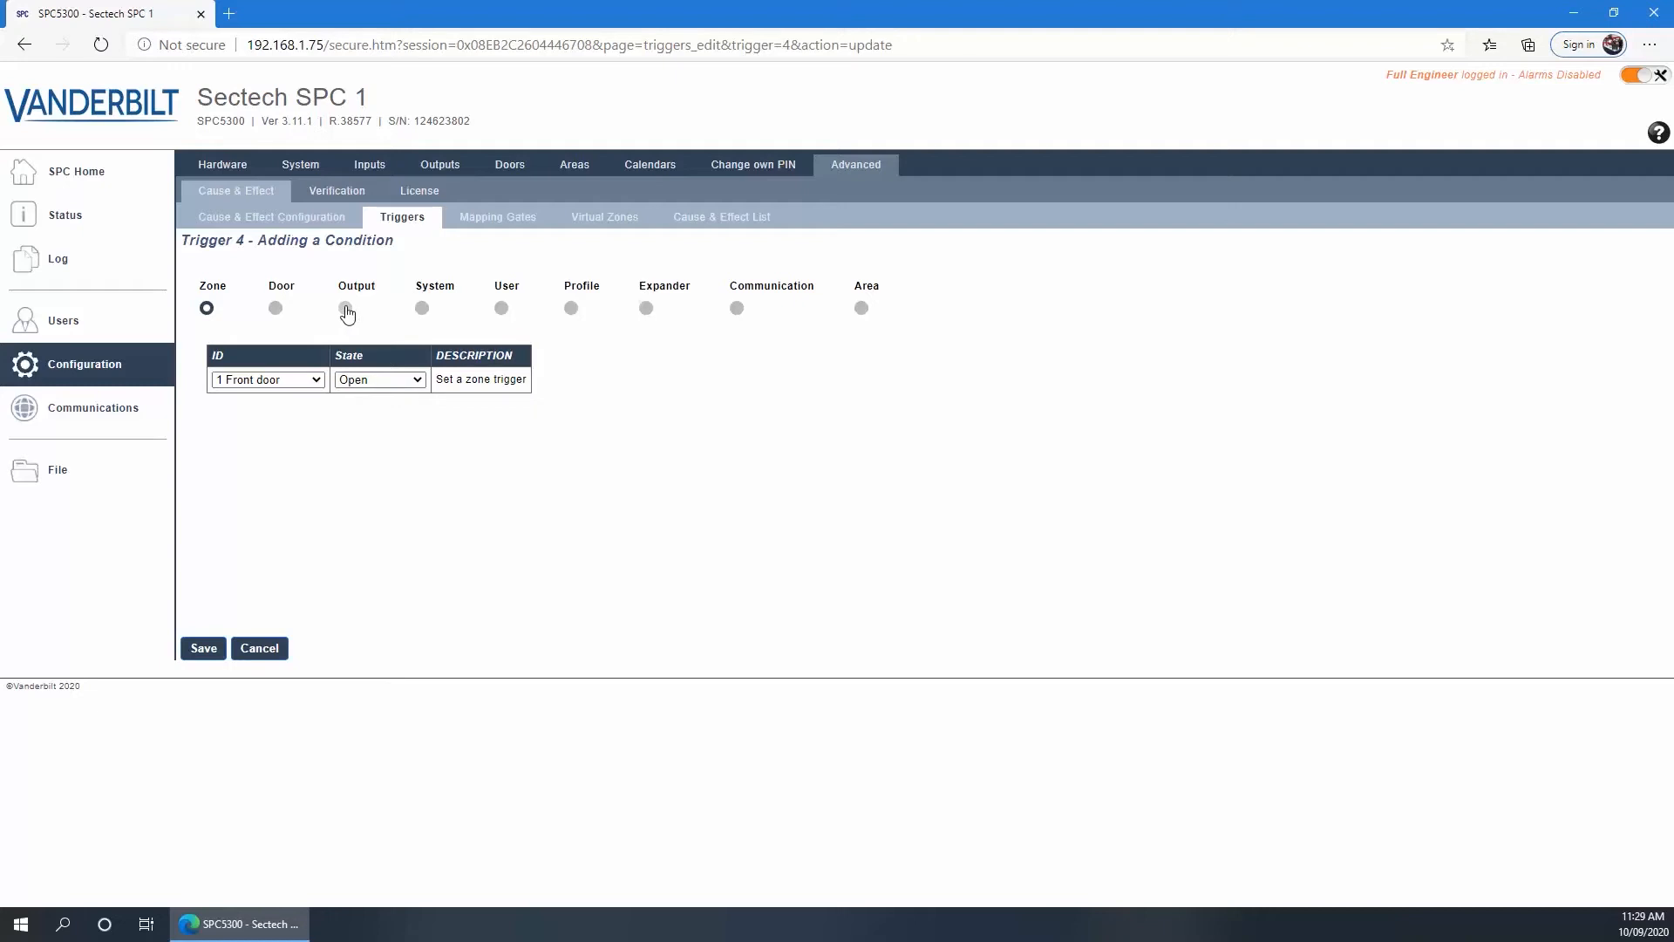
{"action": "left_click", "coordinate": [346, 311]}
{"action": "left_click", "coordinate": [219, 447]}
{"action": "left_click", "coordinate": [348, 451]}
{"action": "left_click", "coordinate": [378, 451]}
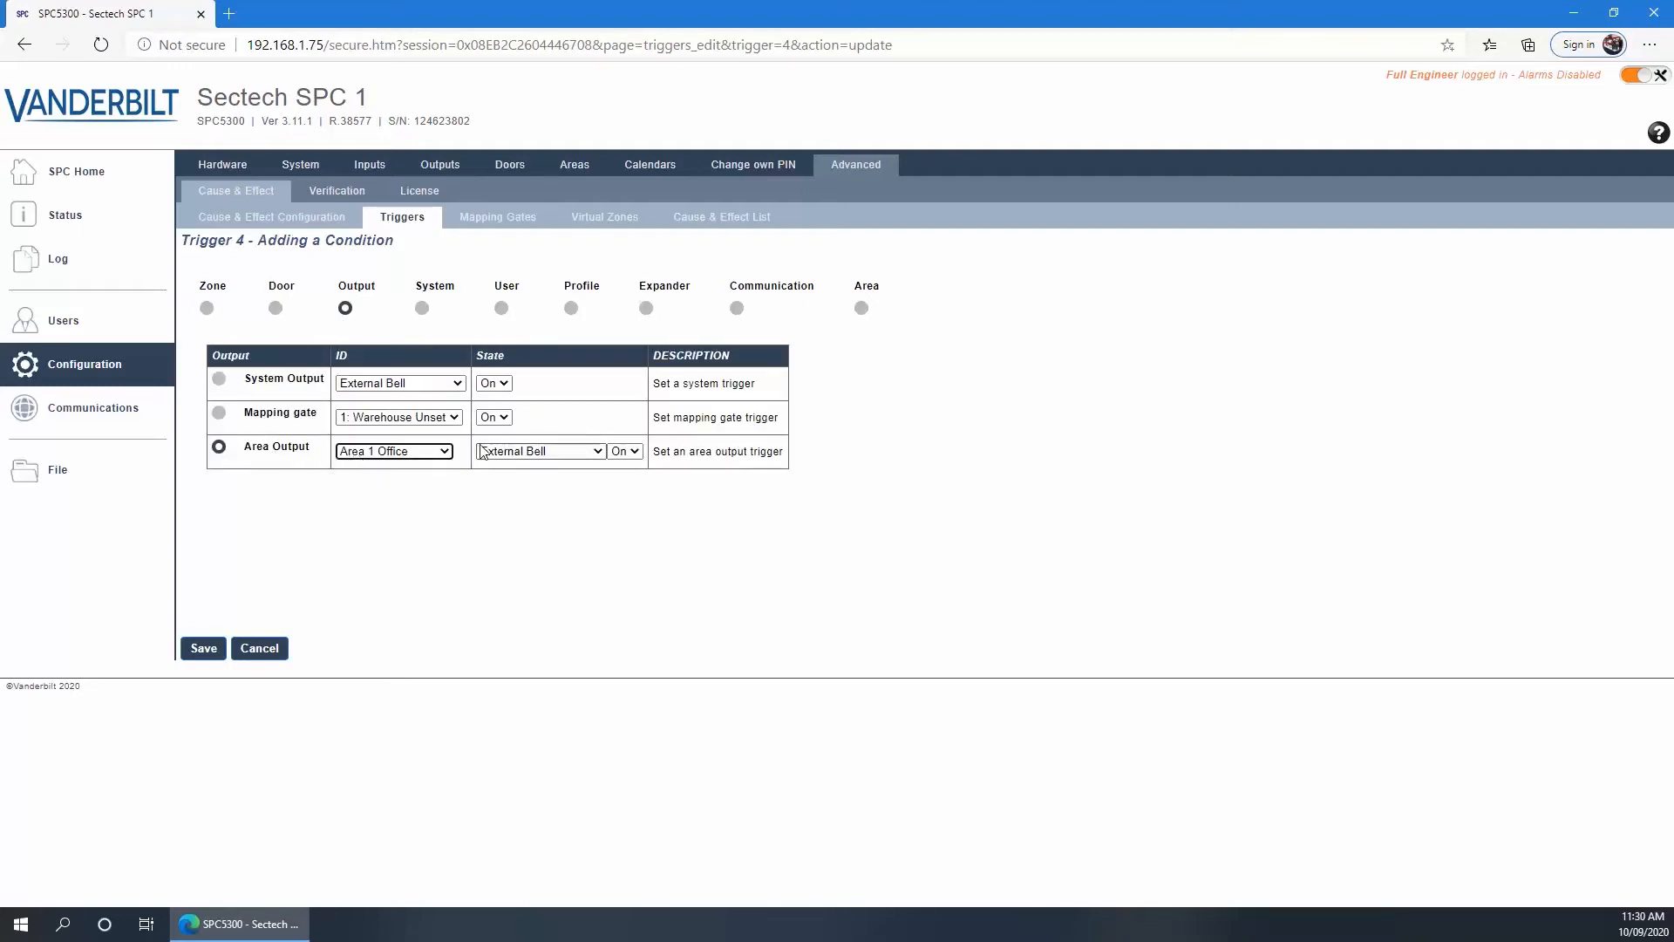
{"action": "left_click", "coordinate": [494, 451]}
{"action": "scroll", "coordinate": [523, 619], "scroll_direction": "down", "scroll_amount": 4}
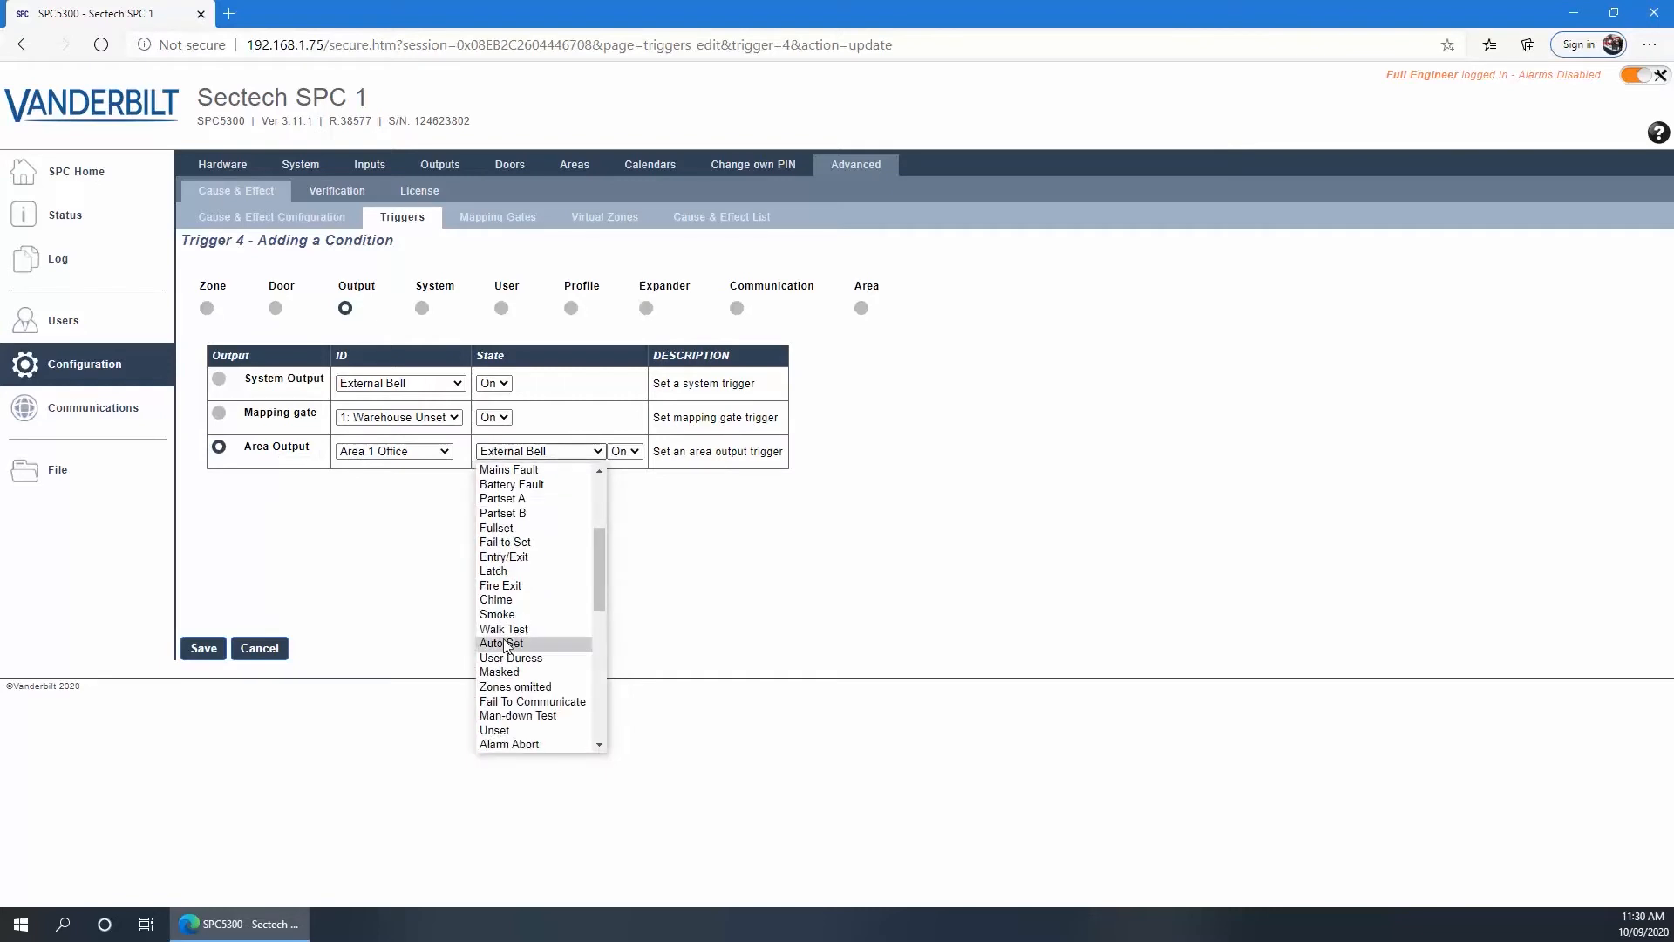
{"action": "scroll", "coordinate": [514, 694], "scroll_direction": "down", "scroll_amount": 1}
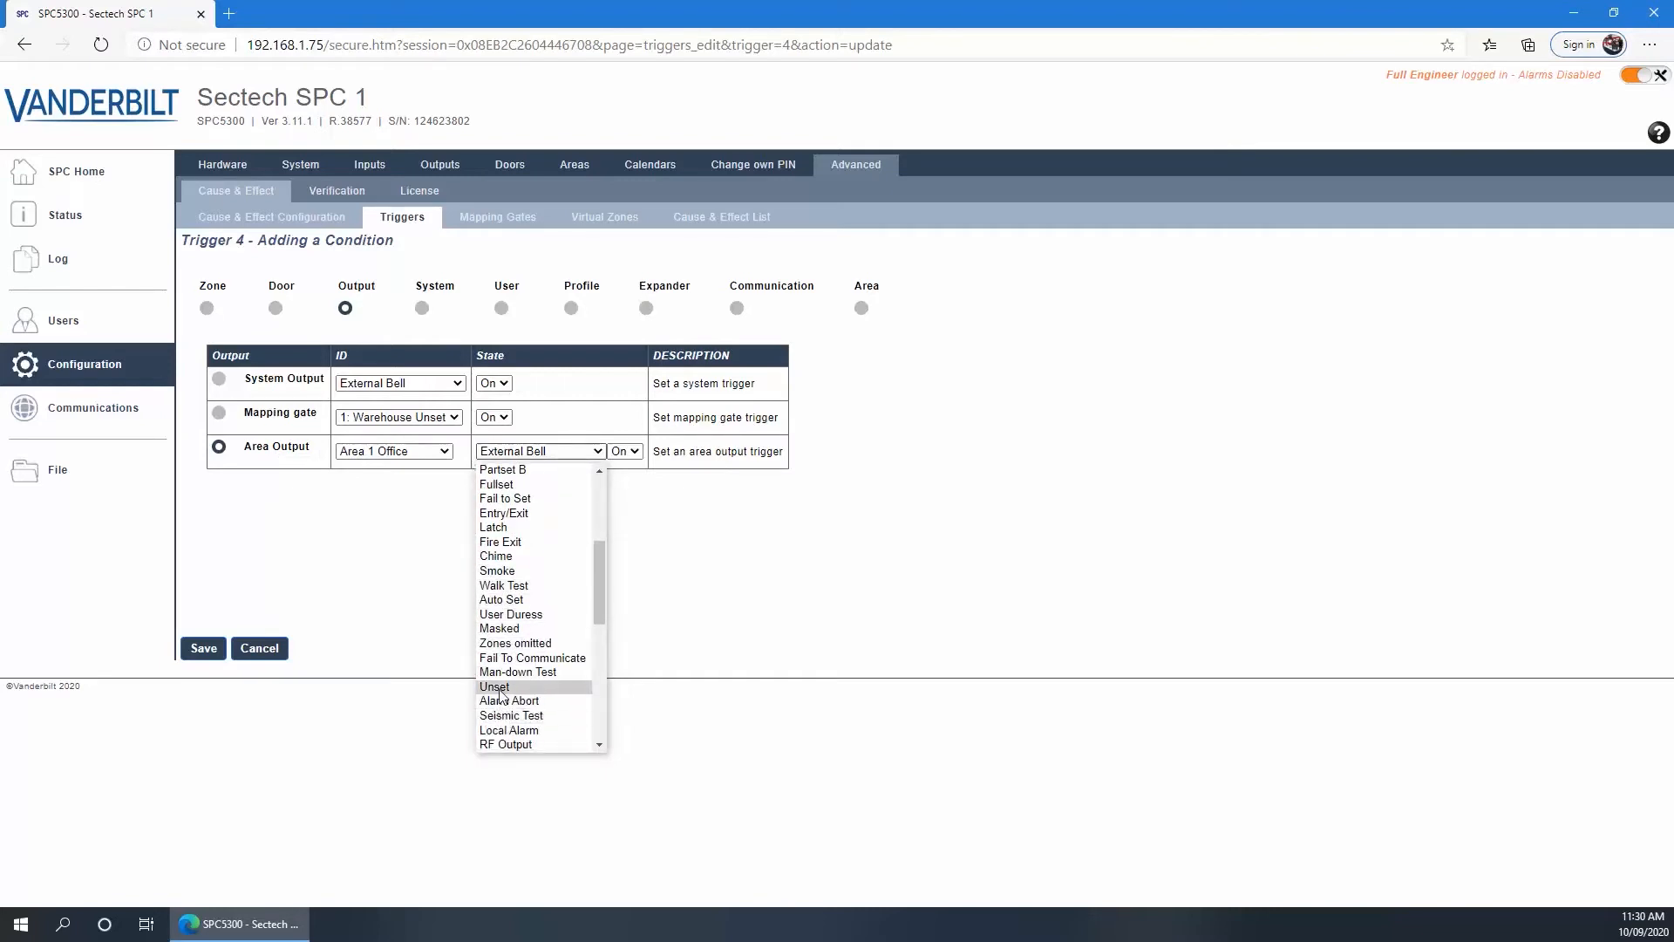
{"action": "left_click", "coordinate": [502, 691]}
{"action": "left_click", "coordinate": [201, 652]}
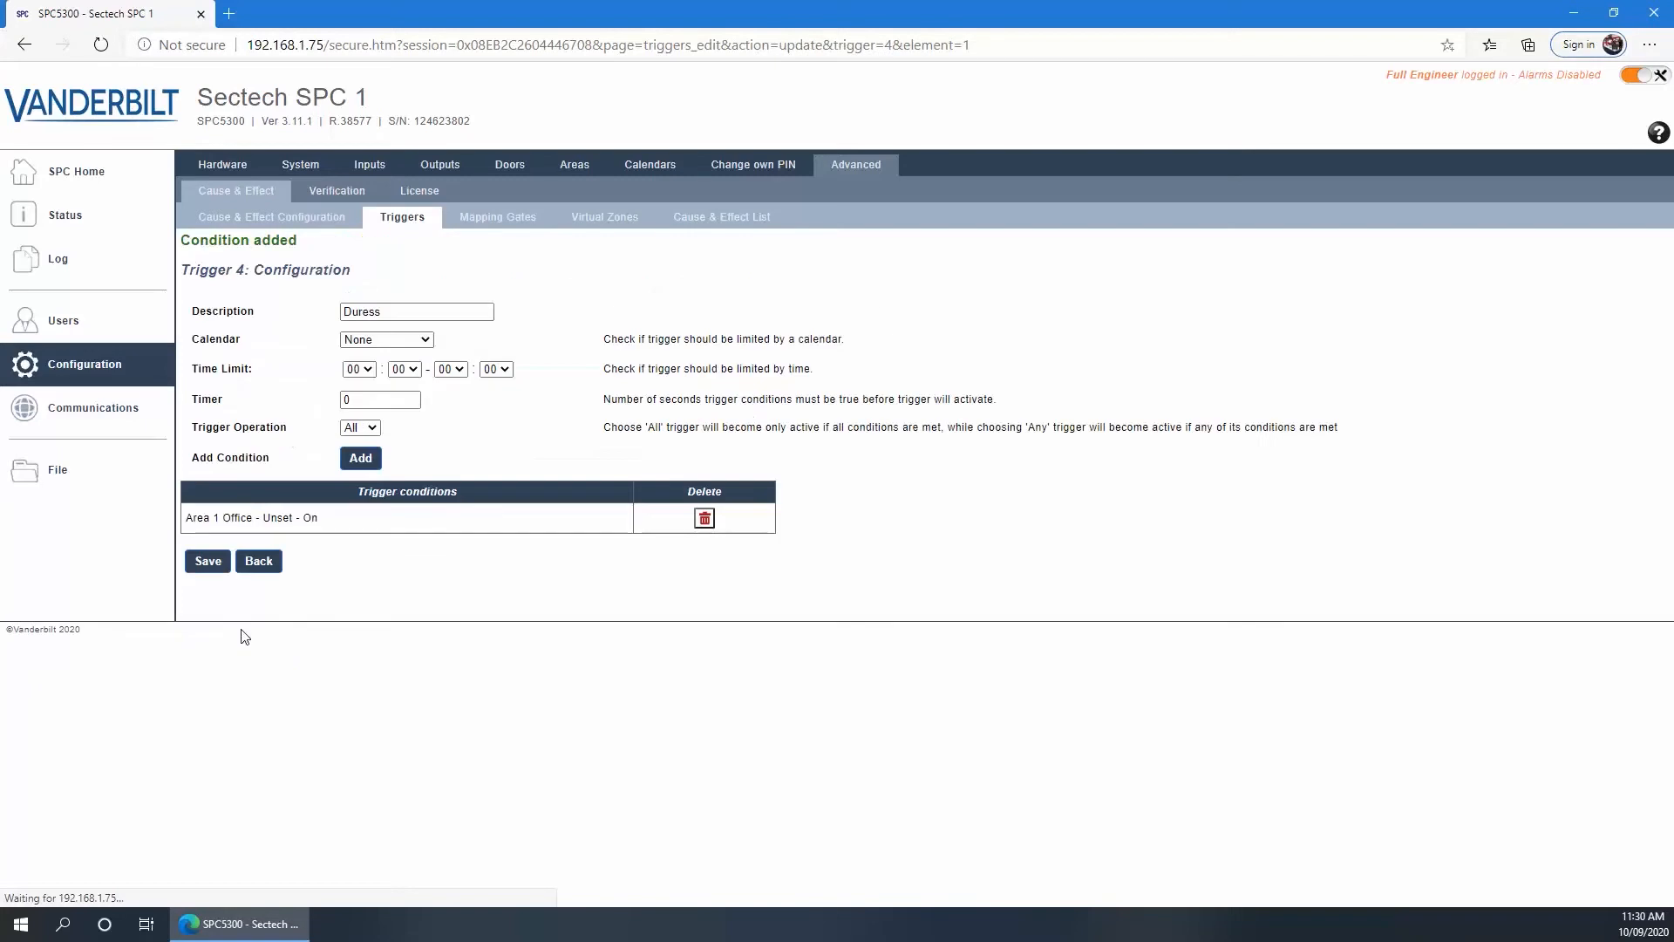
Add Zone 5 Storeroom Door – Open as a condition of the Duress trigger
{"action": "left_click", "coordinate": [360, 458]}
{"action": "left_click", "coordinate": [314, 380]}
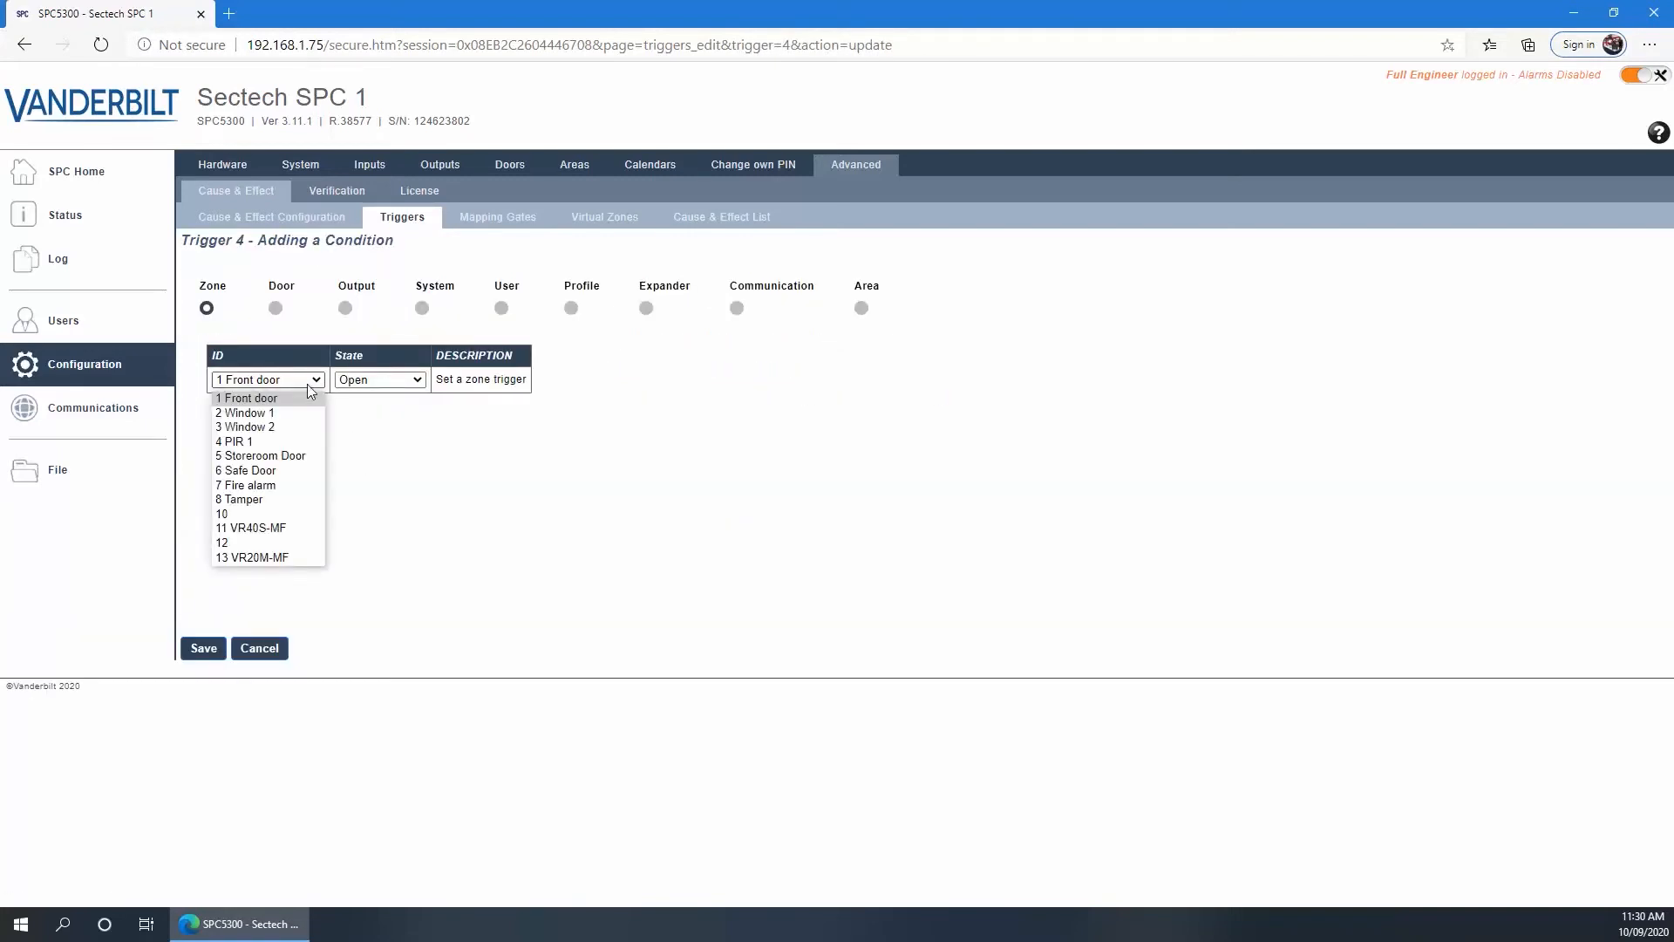
{"action": "left_click", "coordinate": [270, 456]}
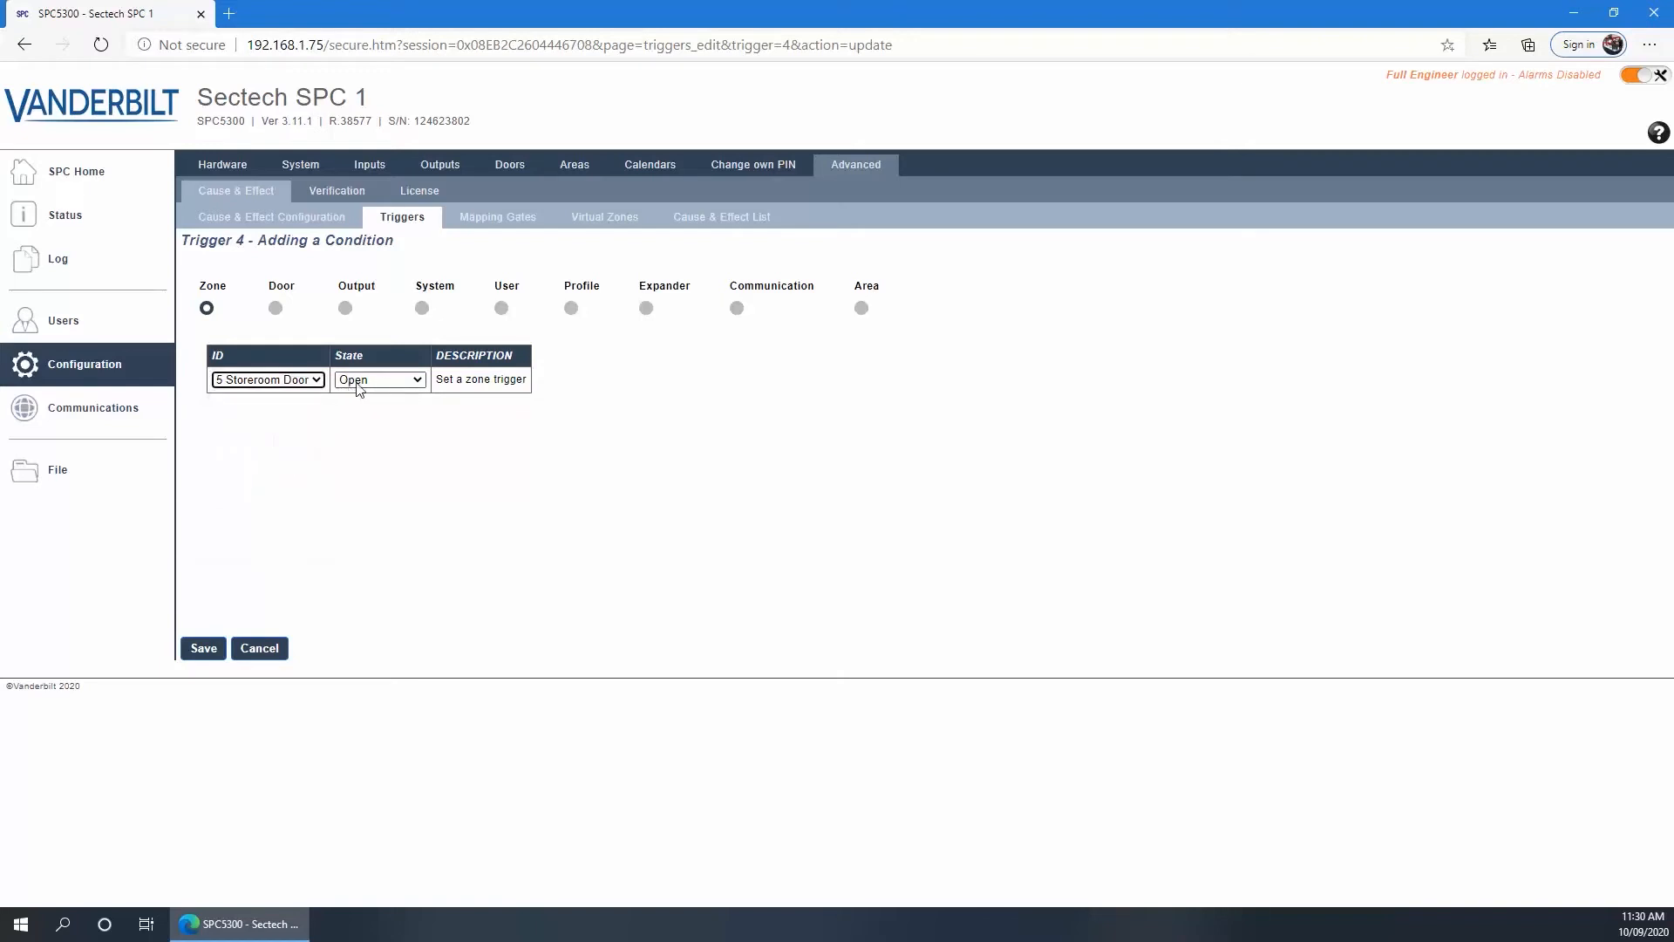
{"action": "left_click", "coordinate": [197, 644]}
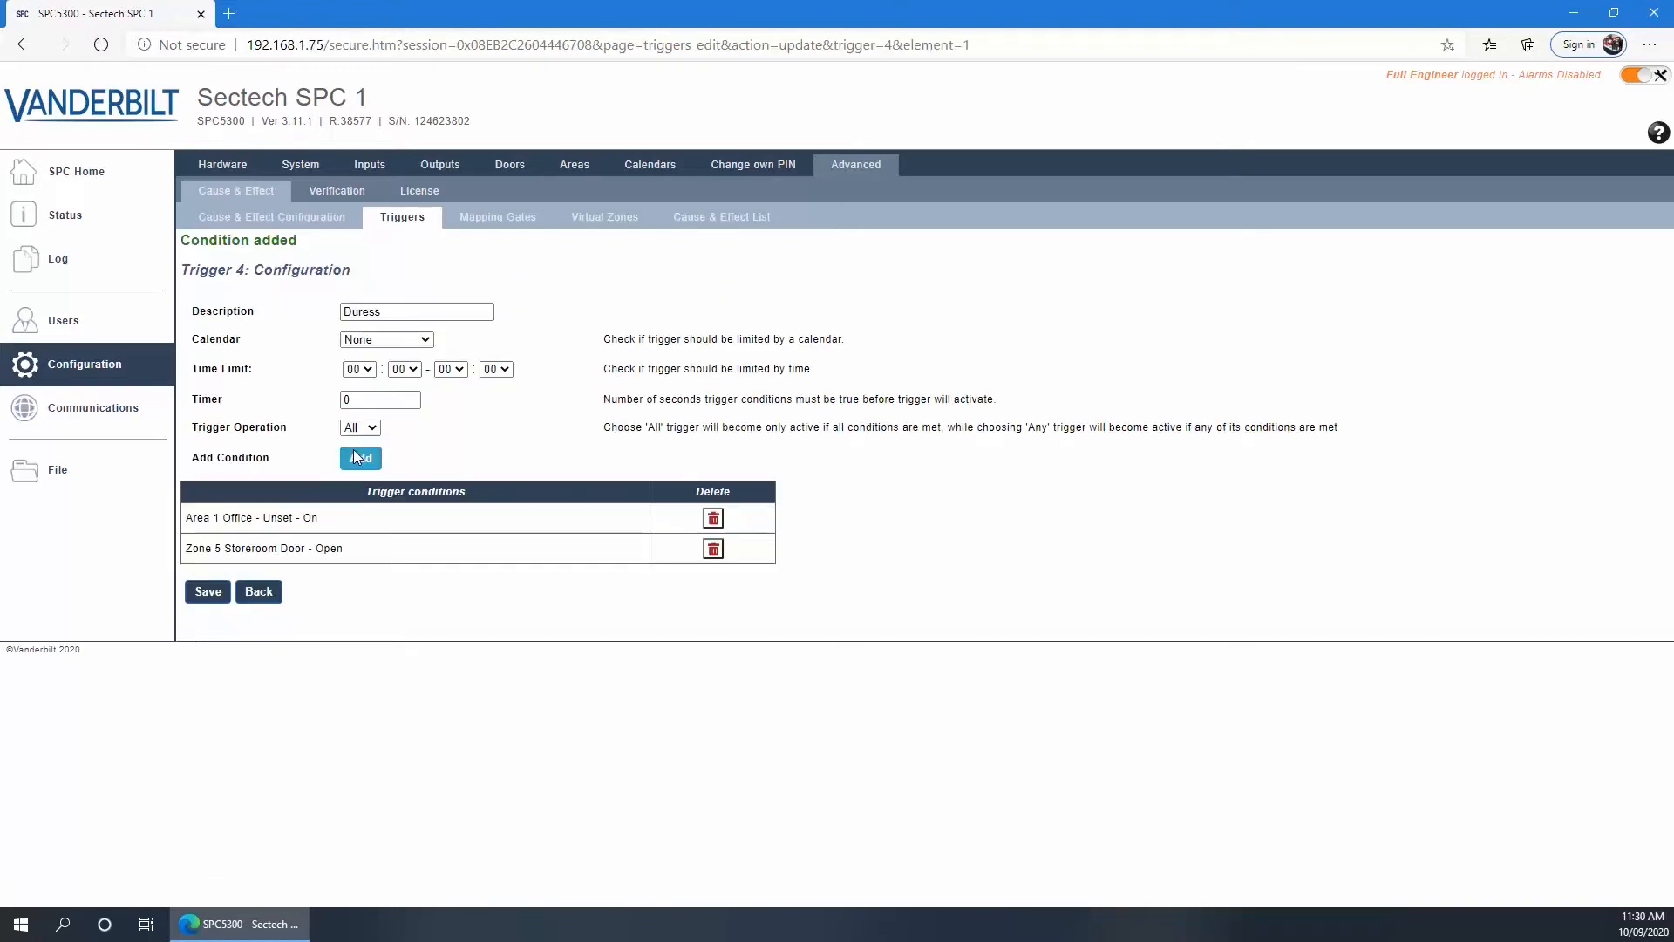
Add Zone 6 Safe Door – Open as a further Duress trigger condition
{"action": "left_click", "coordinate": [358, 460]}
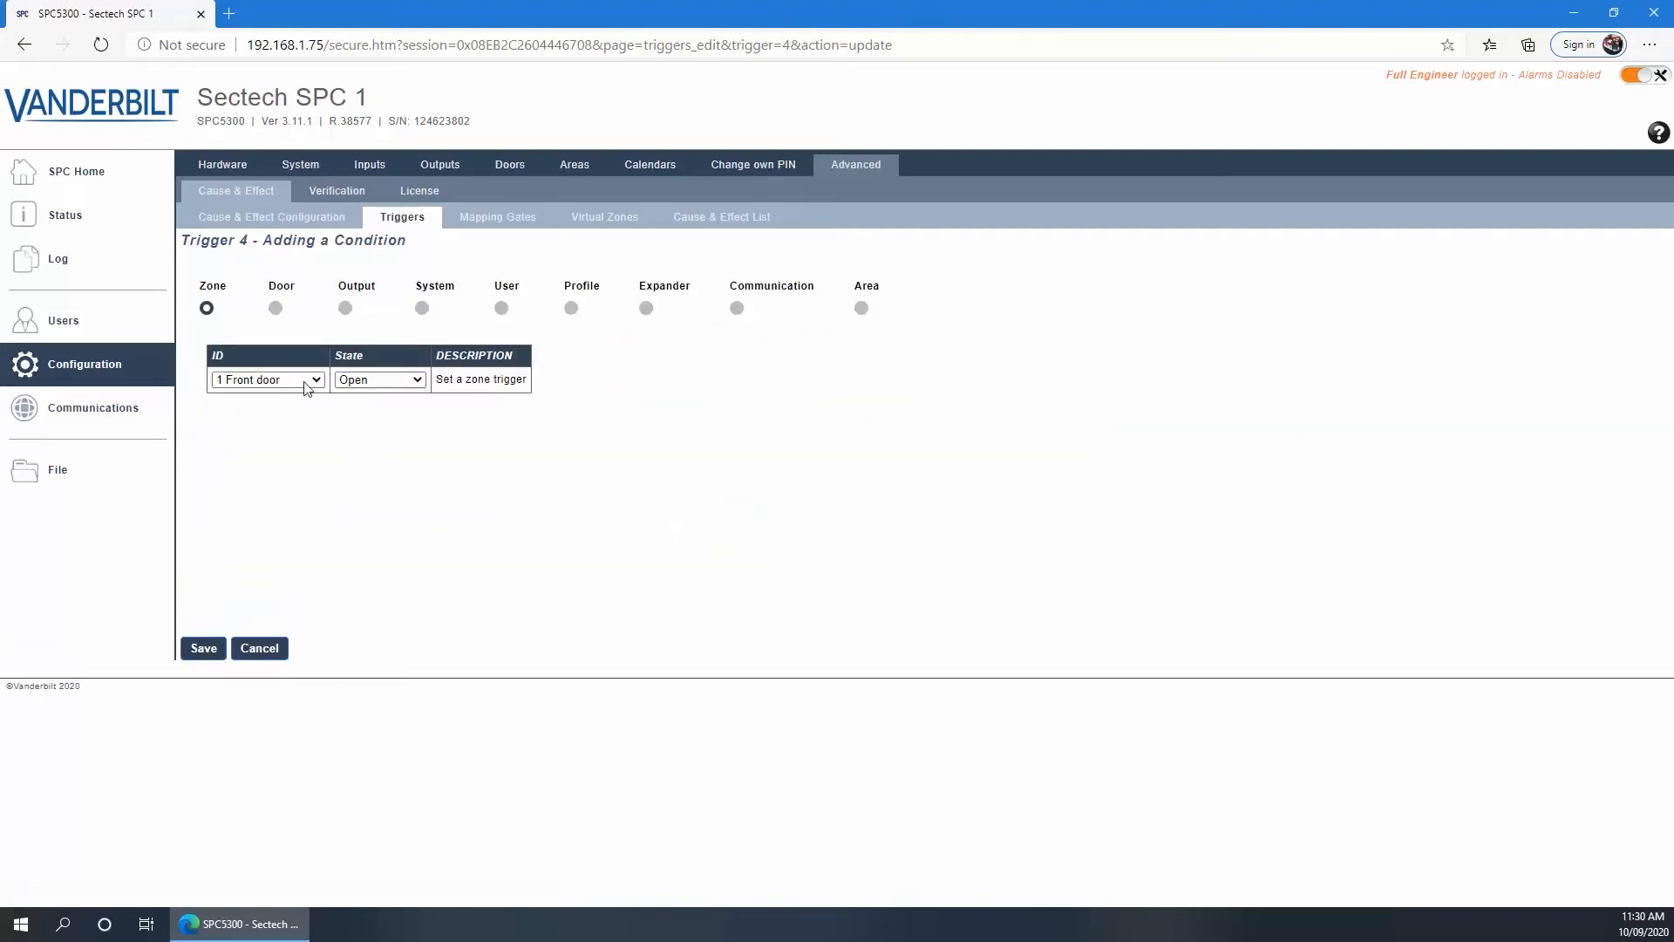
{"action": "left_click", "coordinate": [286, 384]}
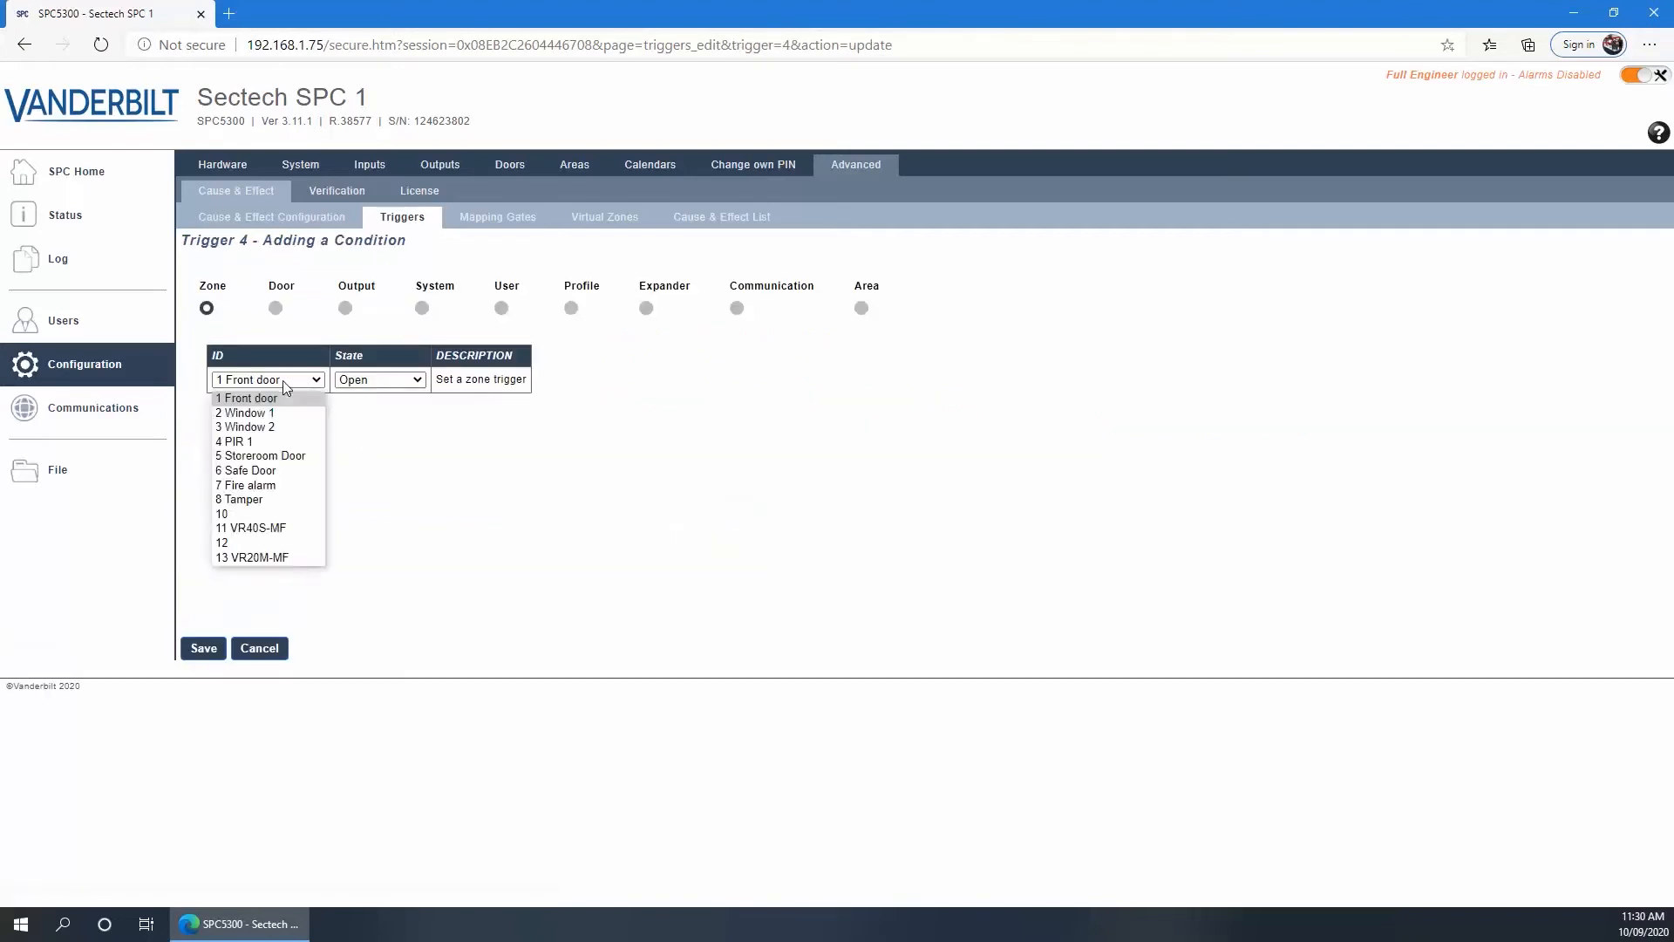
{"action": "left_click", "coordinate": [255, 471]}
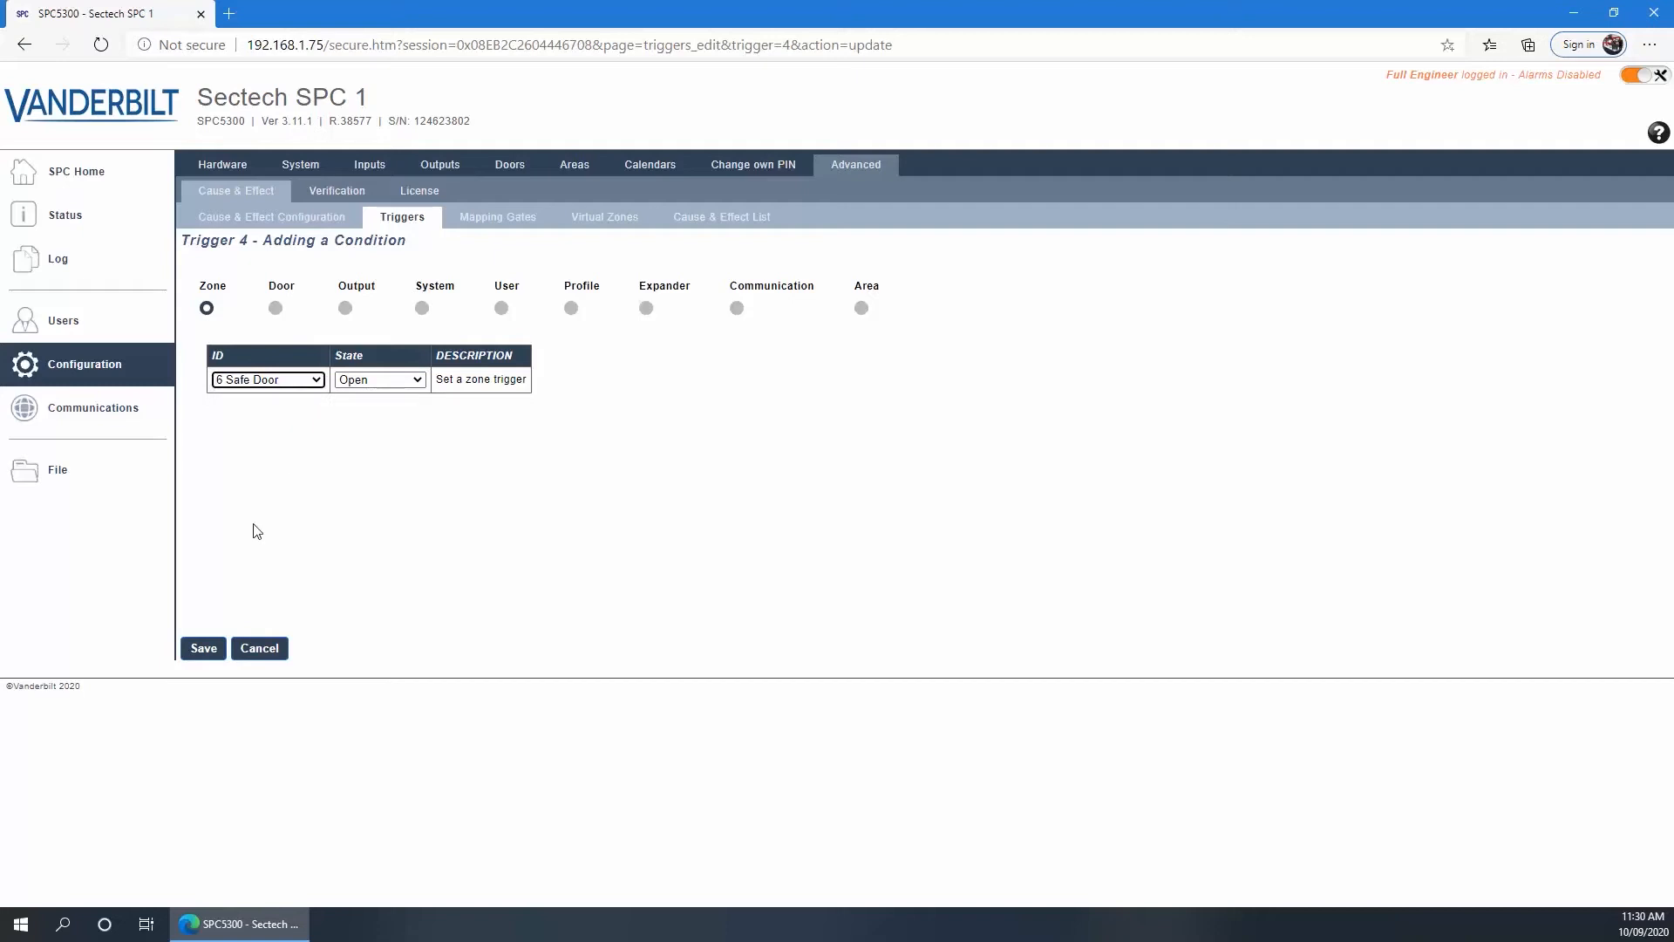
{"action": "left_click", "coordinate": [206, 646]}
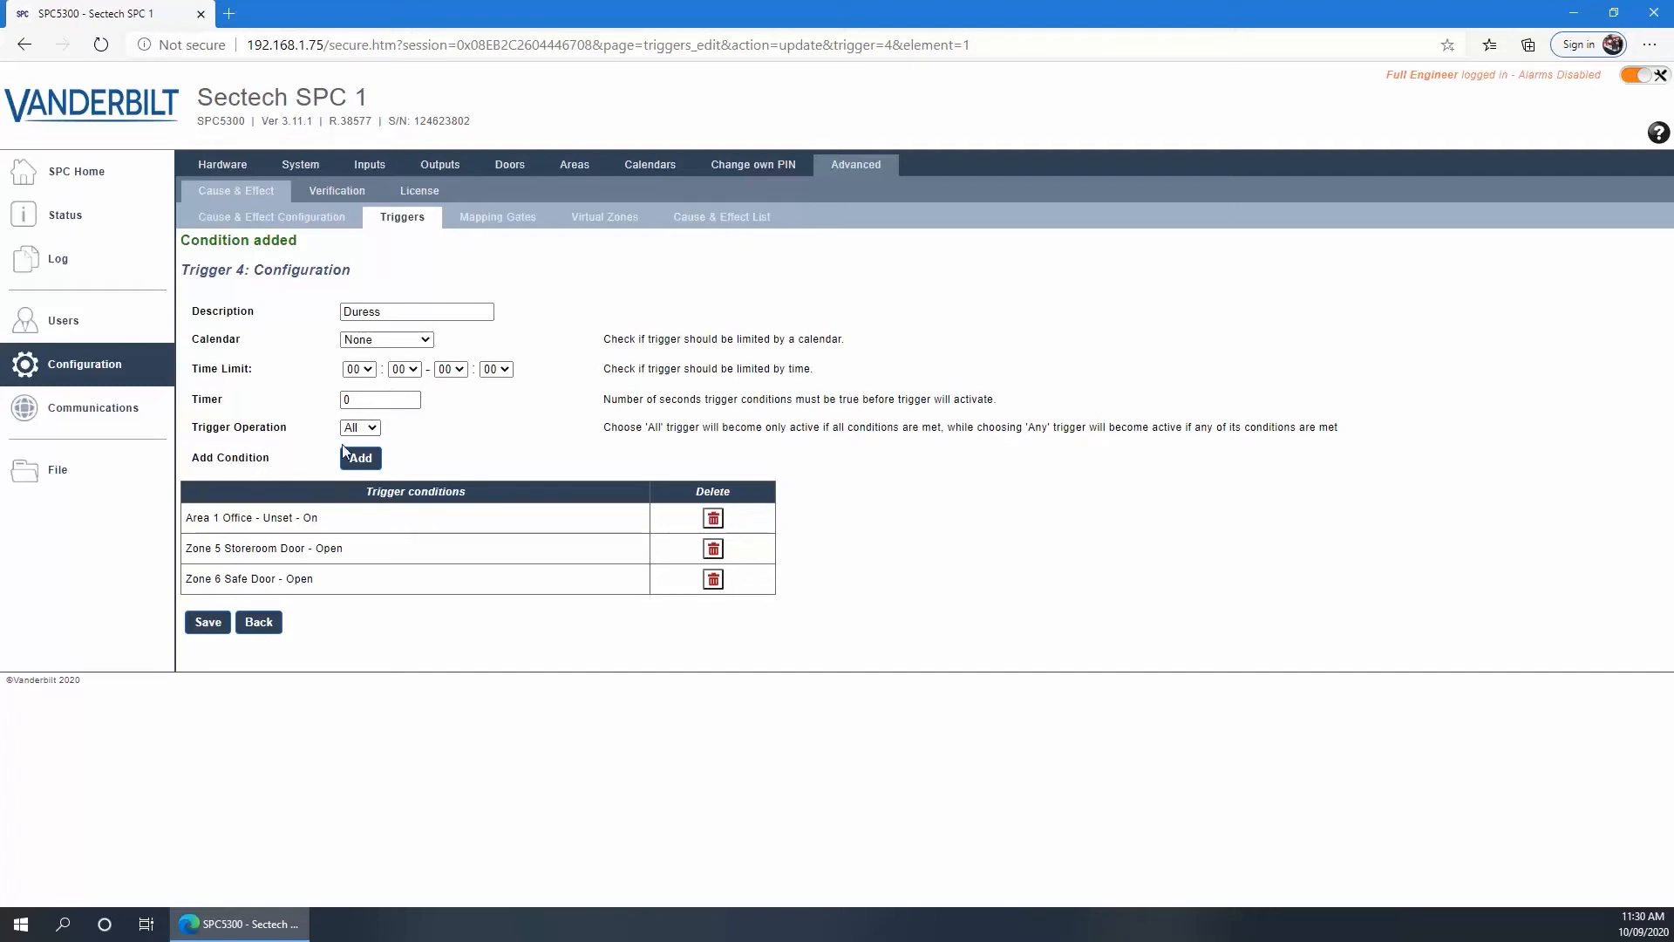
{"action": "left_click", "coordinate": [350, 429]}
Set the Duress trigger operation to All with a 5-second timer and save it
{"action": "left_click", "coordinate": [345, 426]}
{"action": "left_click", "coordinate": [350, 447]}
{"action": "double_click", "coordinate": [346, 399]}
{"action": "type", "text": "5"}
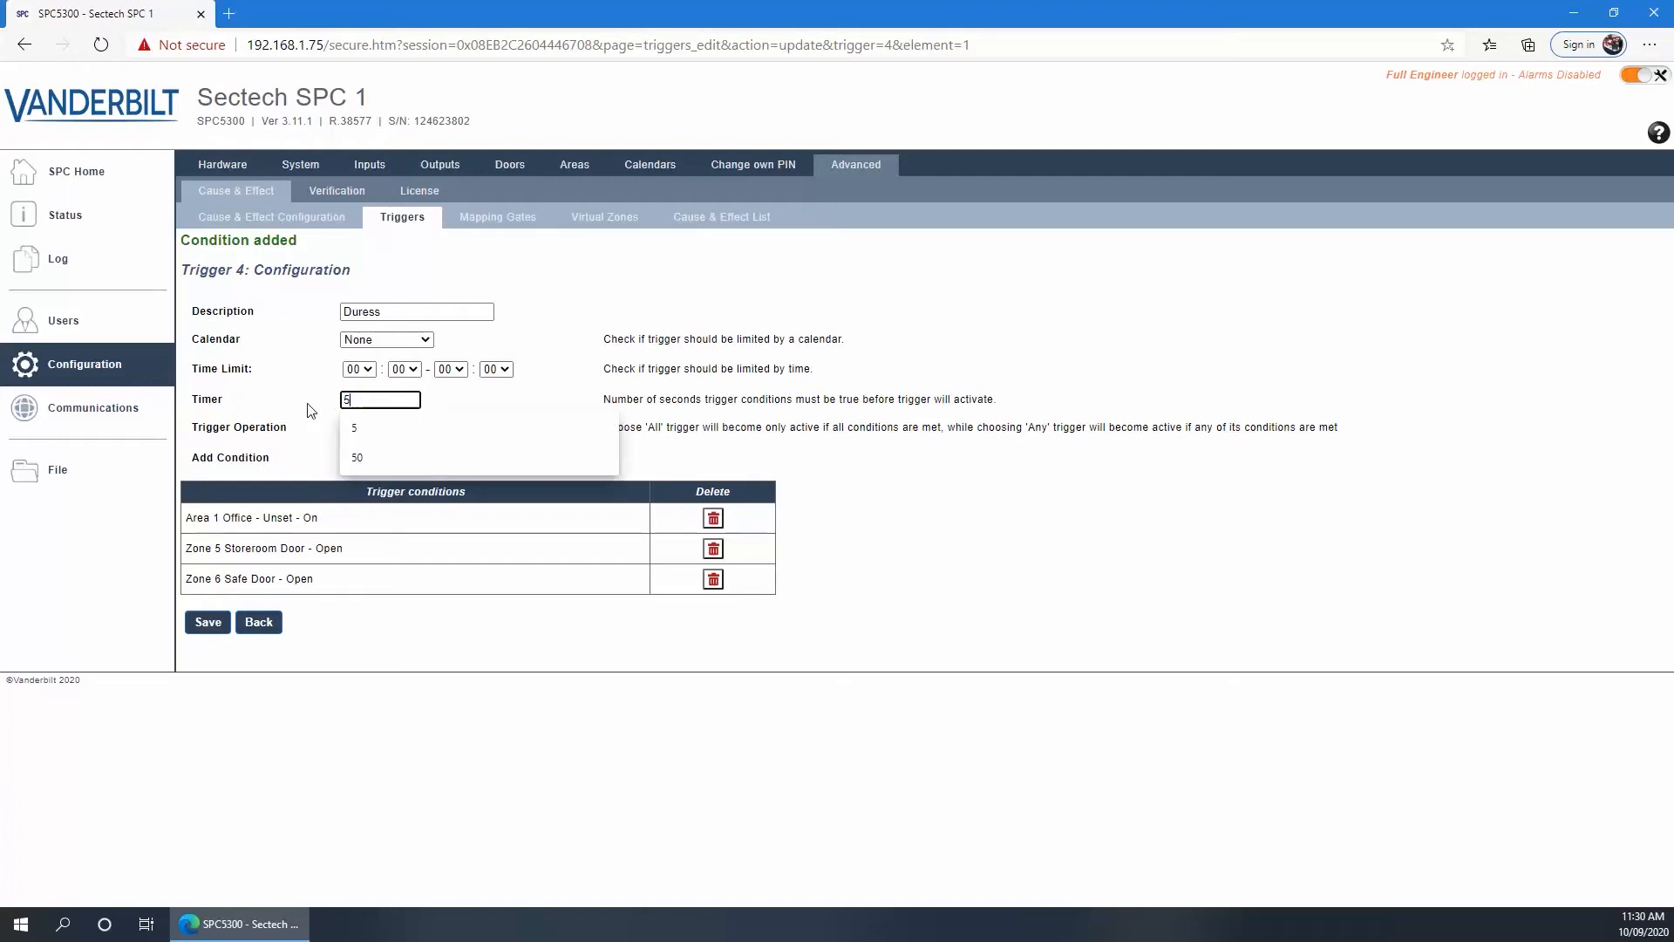
{"action": "left_click", "coordinate": [311, 410]}
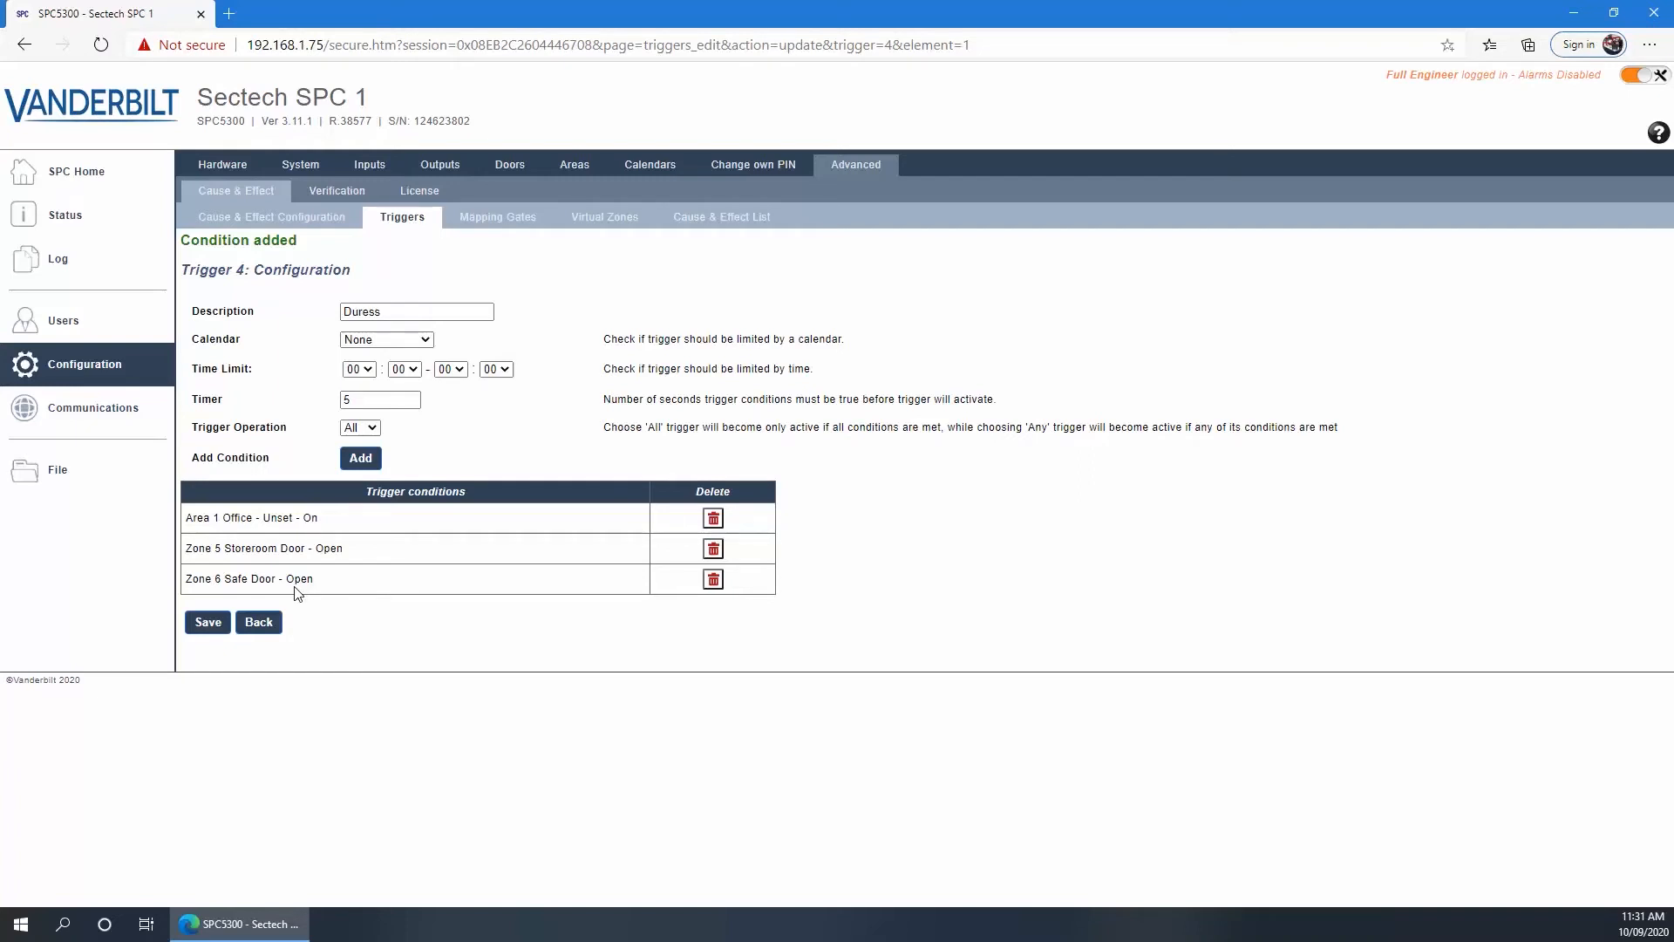
{"action": "left_click", "coordinate": [209, 628]}
{"action": "left_click", "coordinate": [487, 225]}
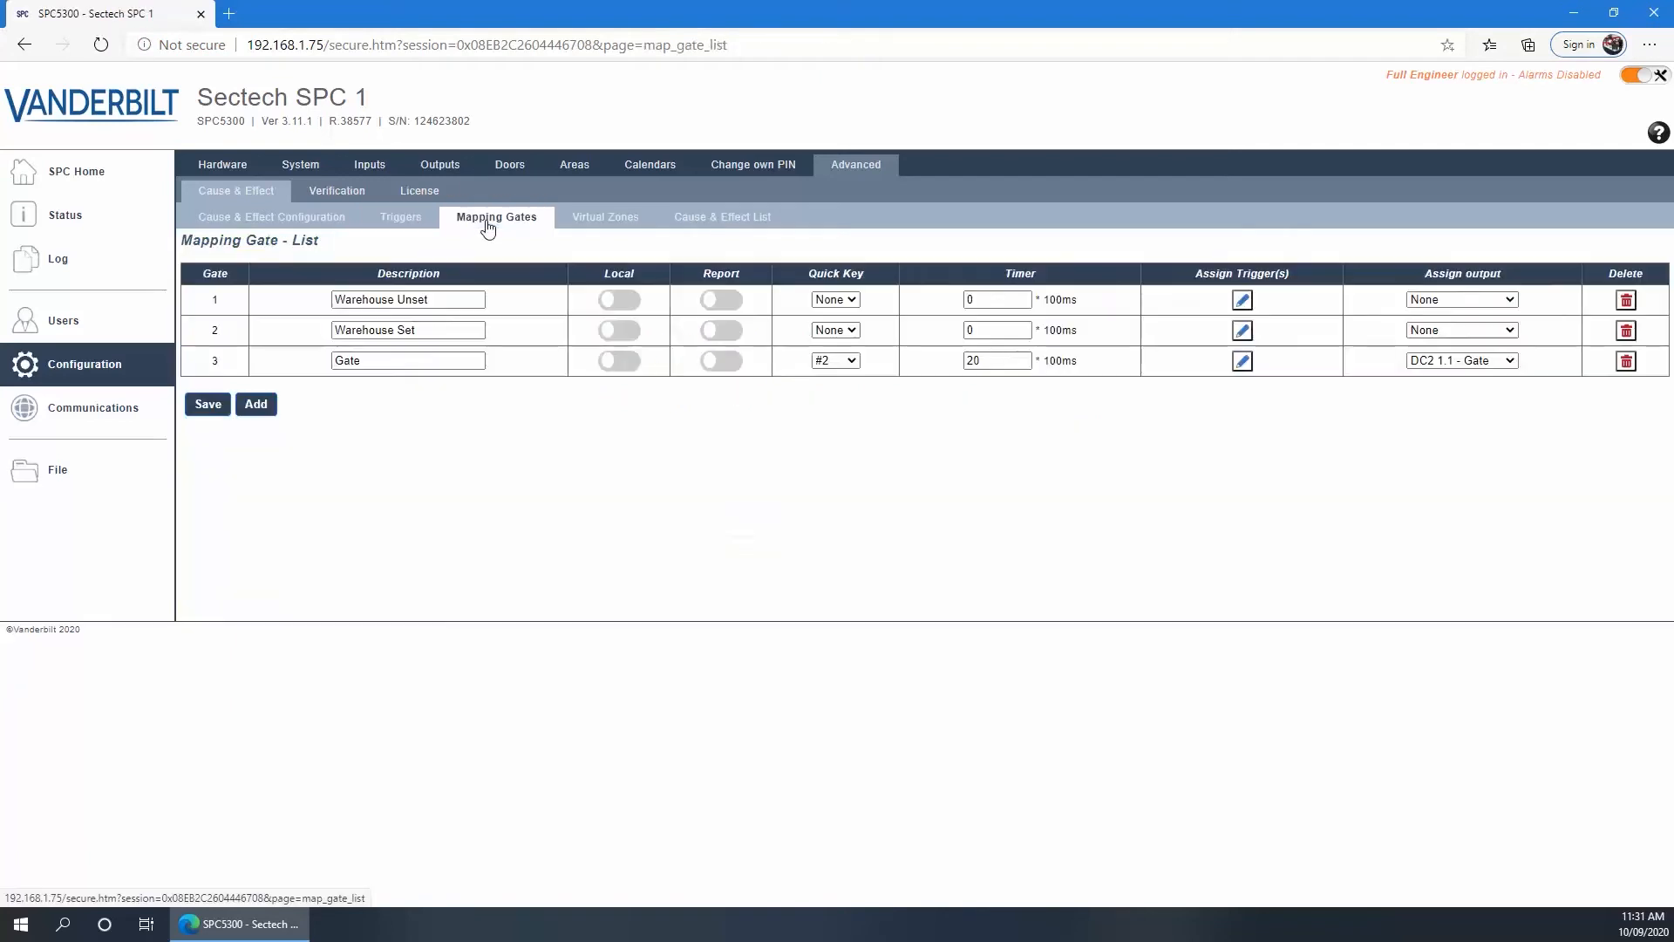
Add mapping gate 4 named Duress, switched ON by the Duress trigger (positive)
{"action": "left_click", "coordinate": [257, 405]}
{"action": "left_click", "coordinate": [358, 421]}
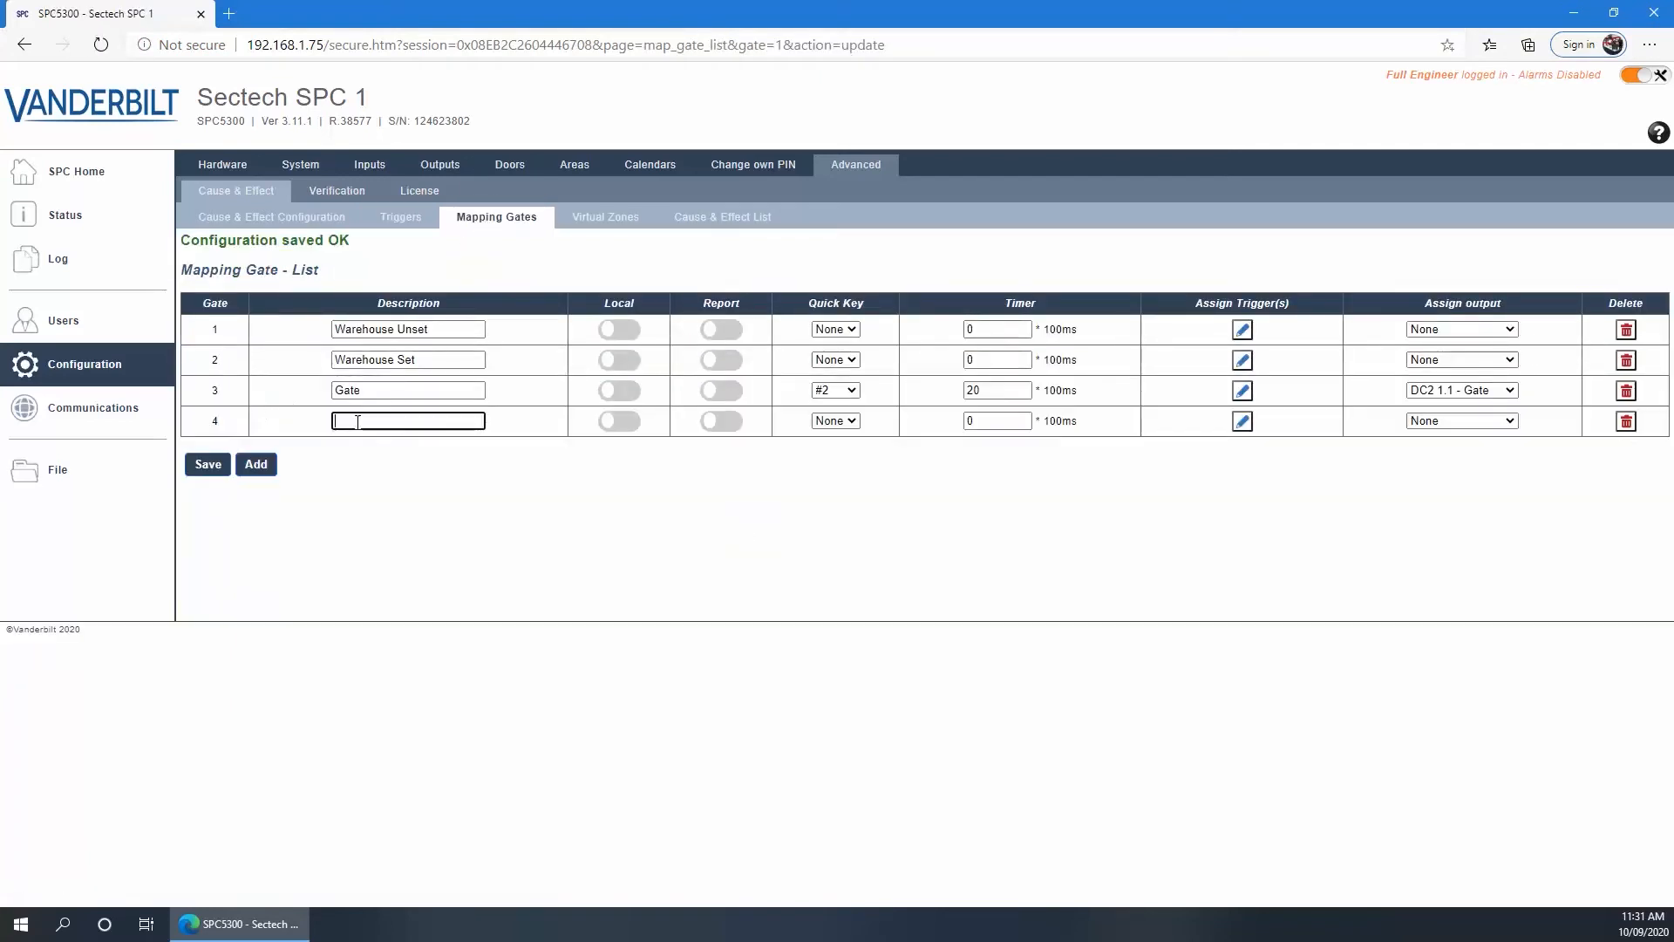
{"action": "type", "text": "Duress"}
{"action": "left_click", "coordinate": [1243, 424]}
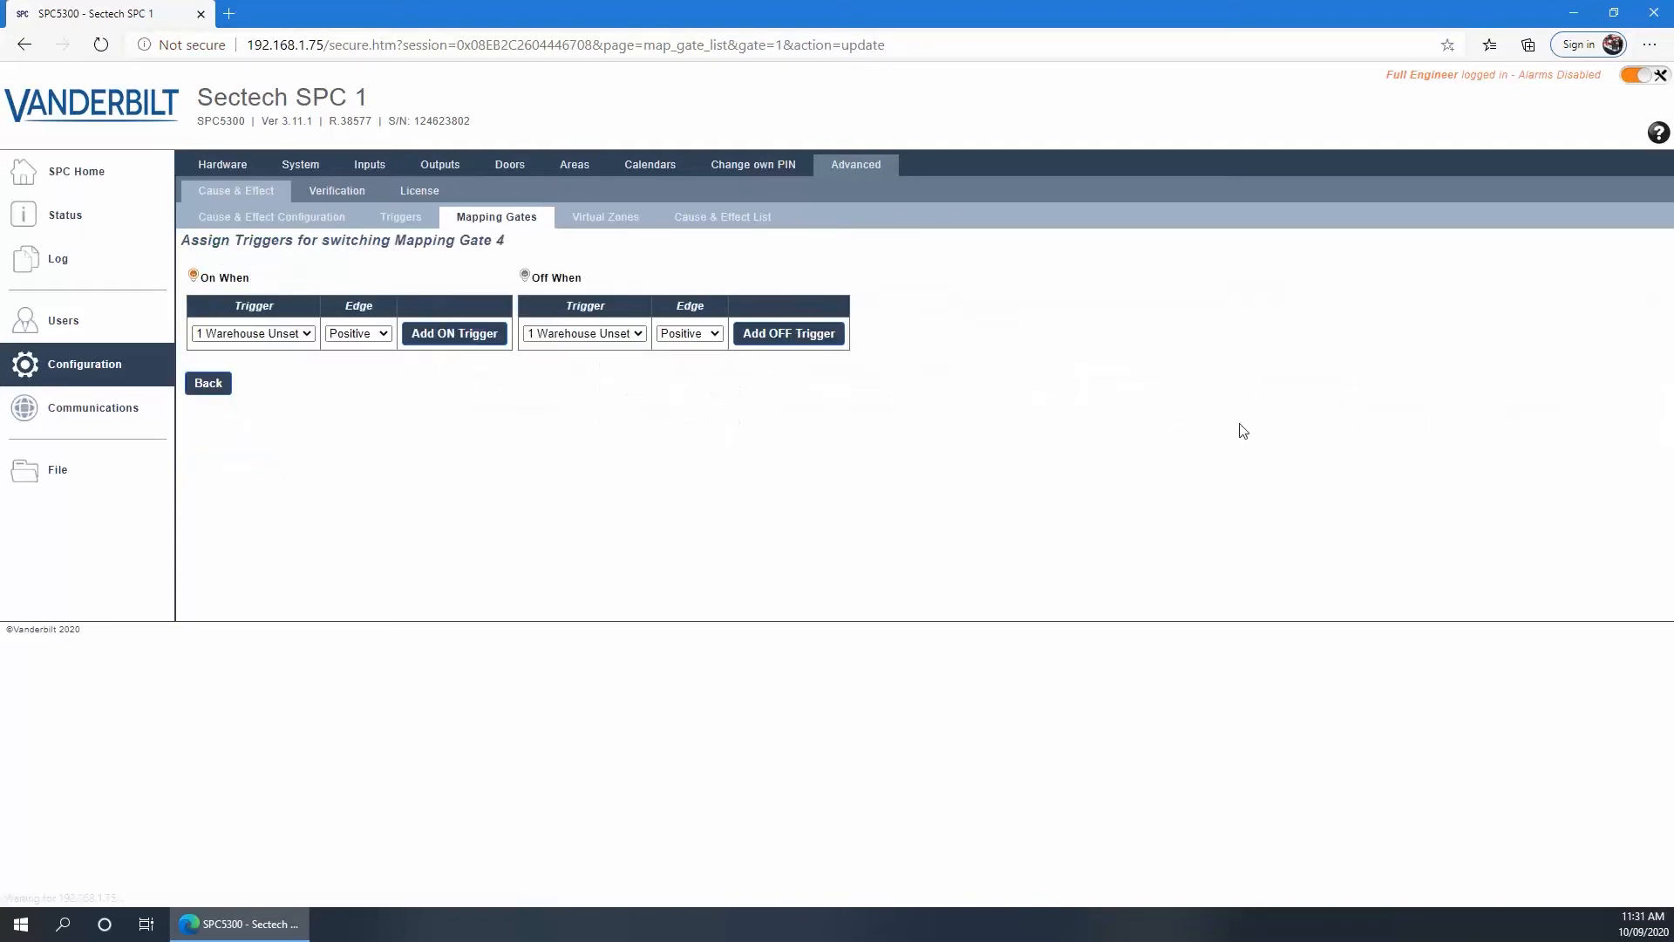
{"action": "left_click", "coordinate": [306, 337]}
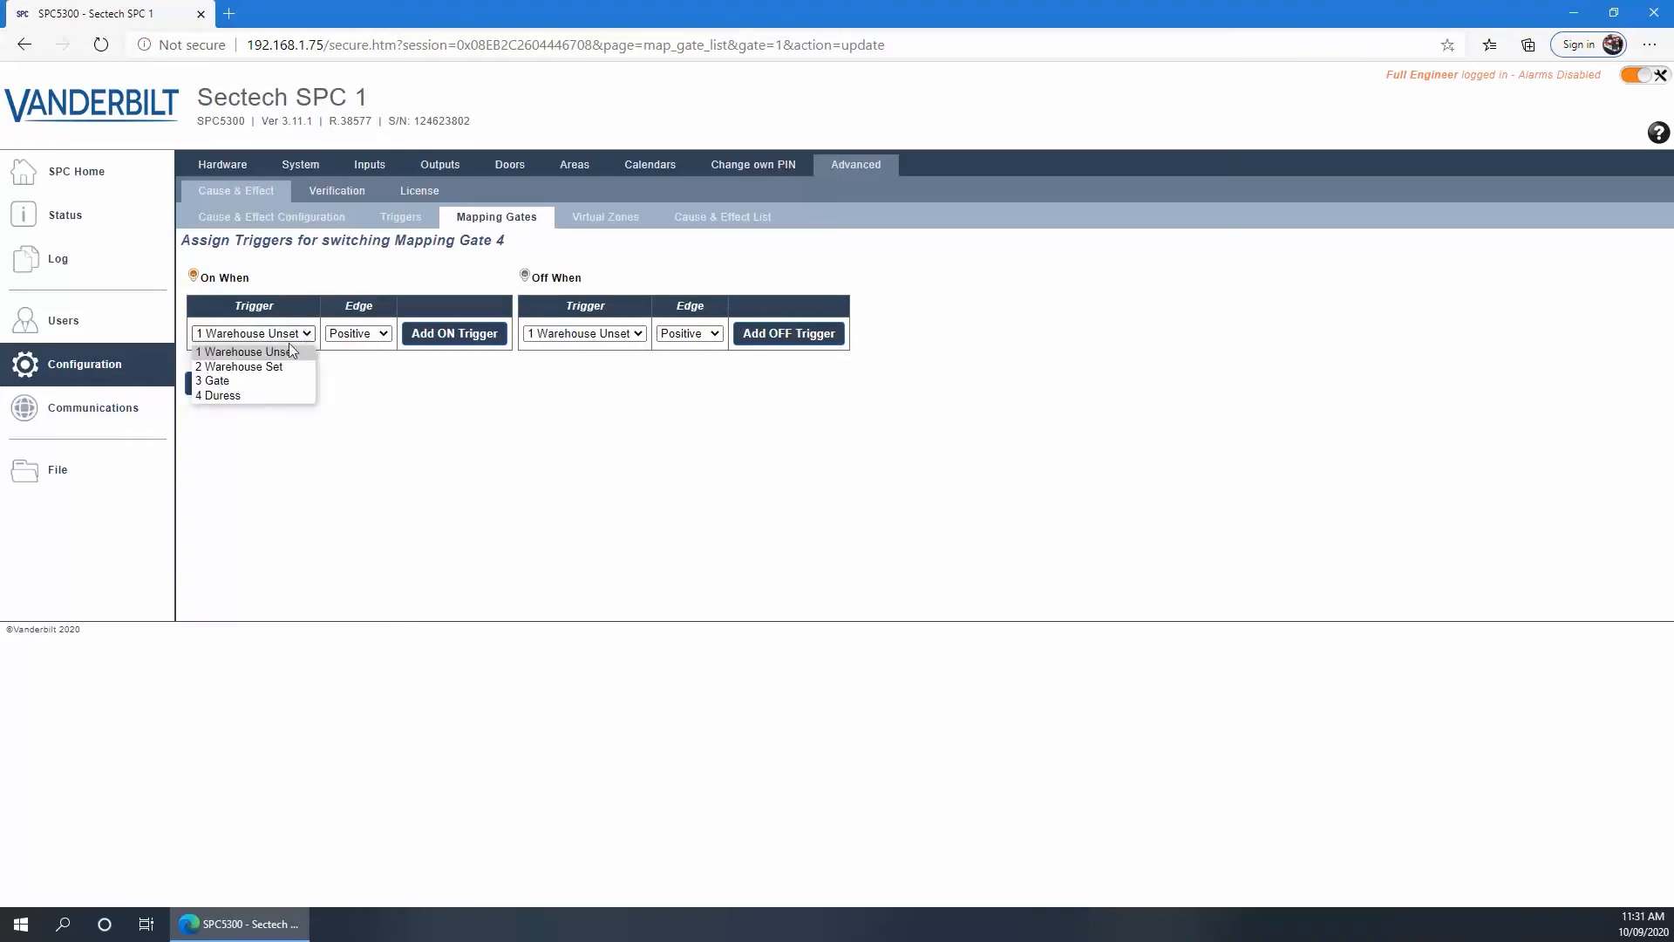
{"action": "left_click", "coordinate": [229, 392]}
{"action": "left_click", "coordinate": [440, 333]}
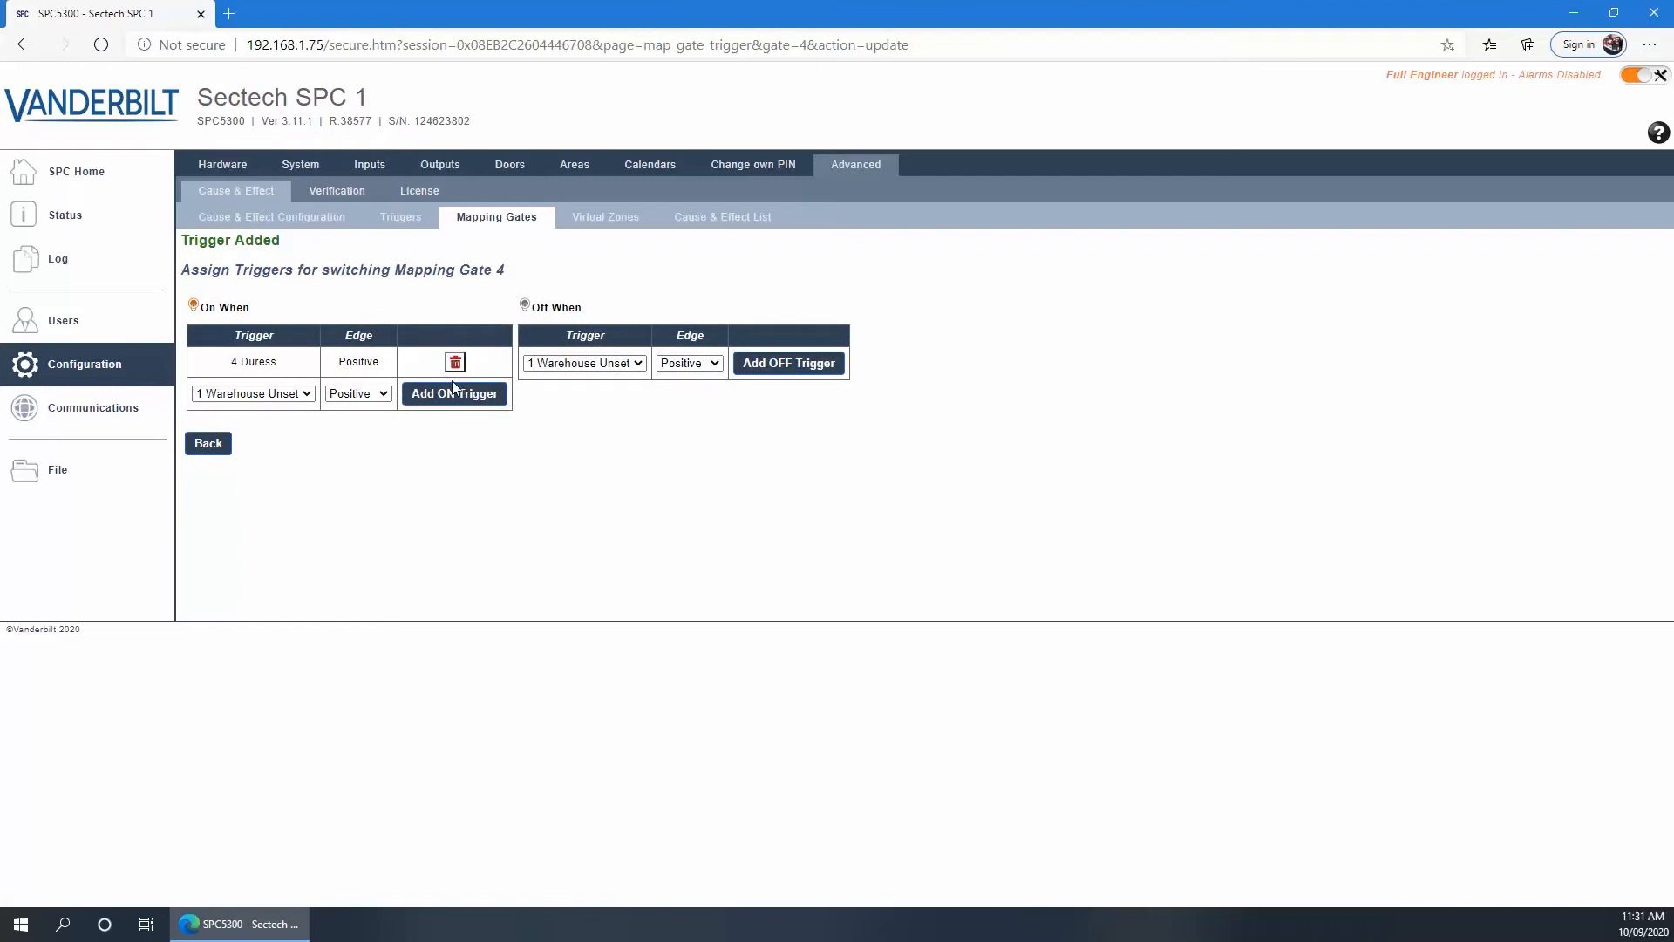
Make Duress negative edge the gate's OFF trigger and save the mapping gate list
{"action": "left_click", "coordinate": [611, 366]}
{"action": "left_click", "coordinate": [562, 422]}
{"action": "left_click", "coordinate": [681, 365]}
{"action": "left_click", "coordinate": [679, 397]}
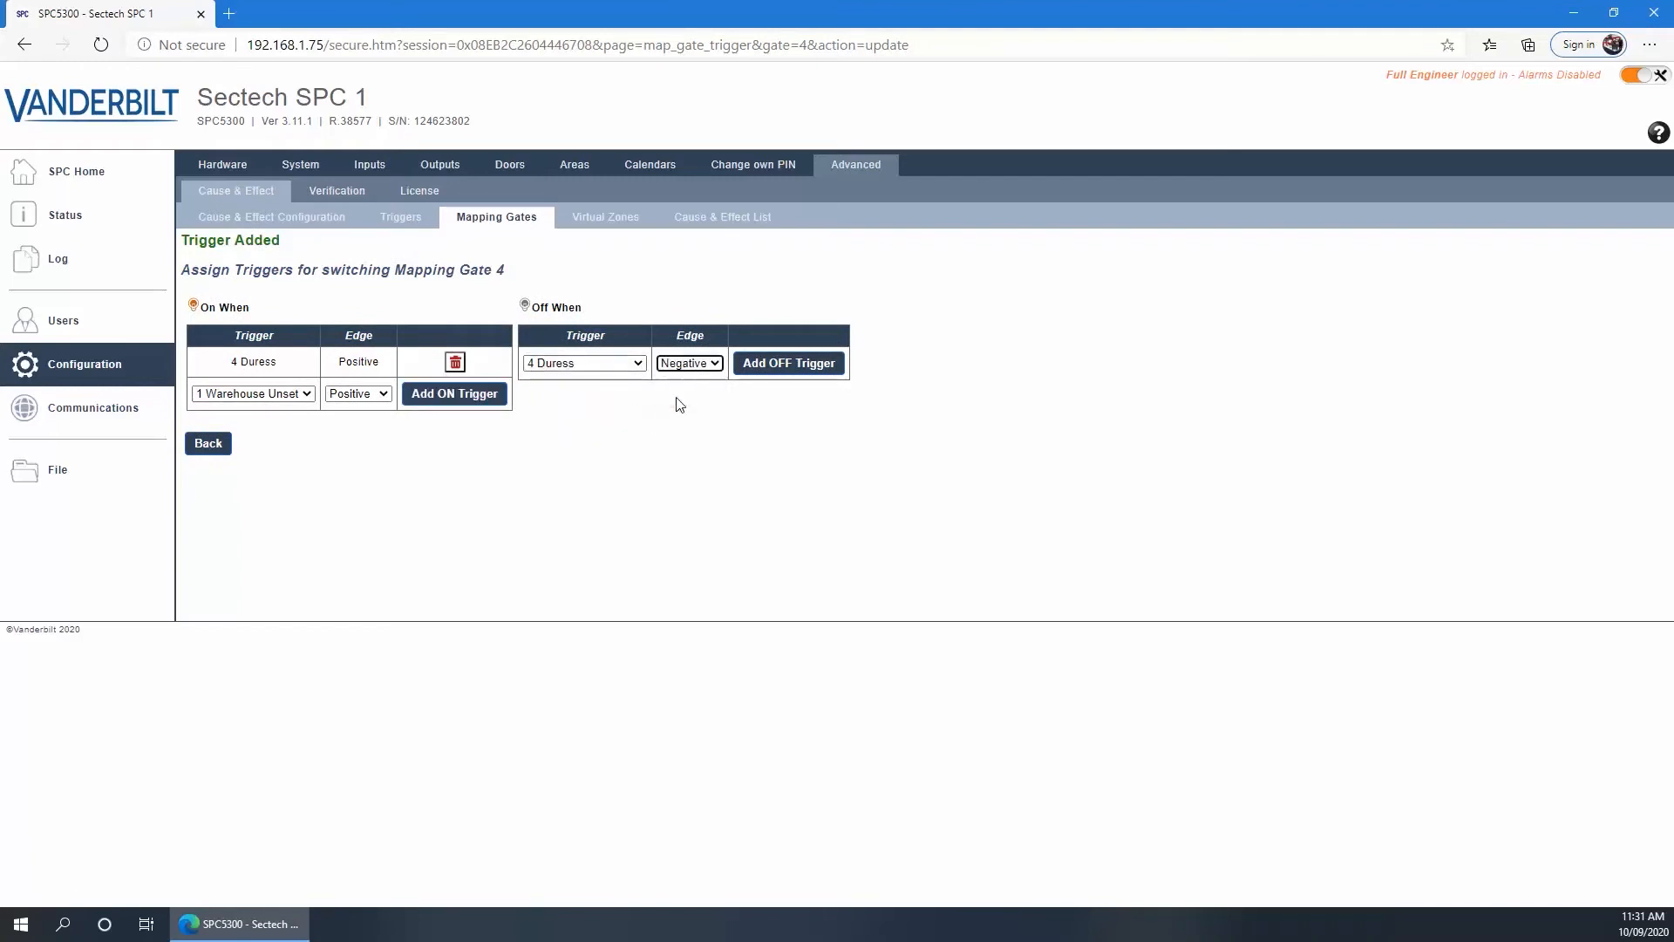
{"action": "left_click", "coordinate": [784, 370]}
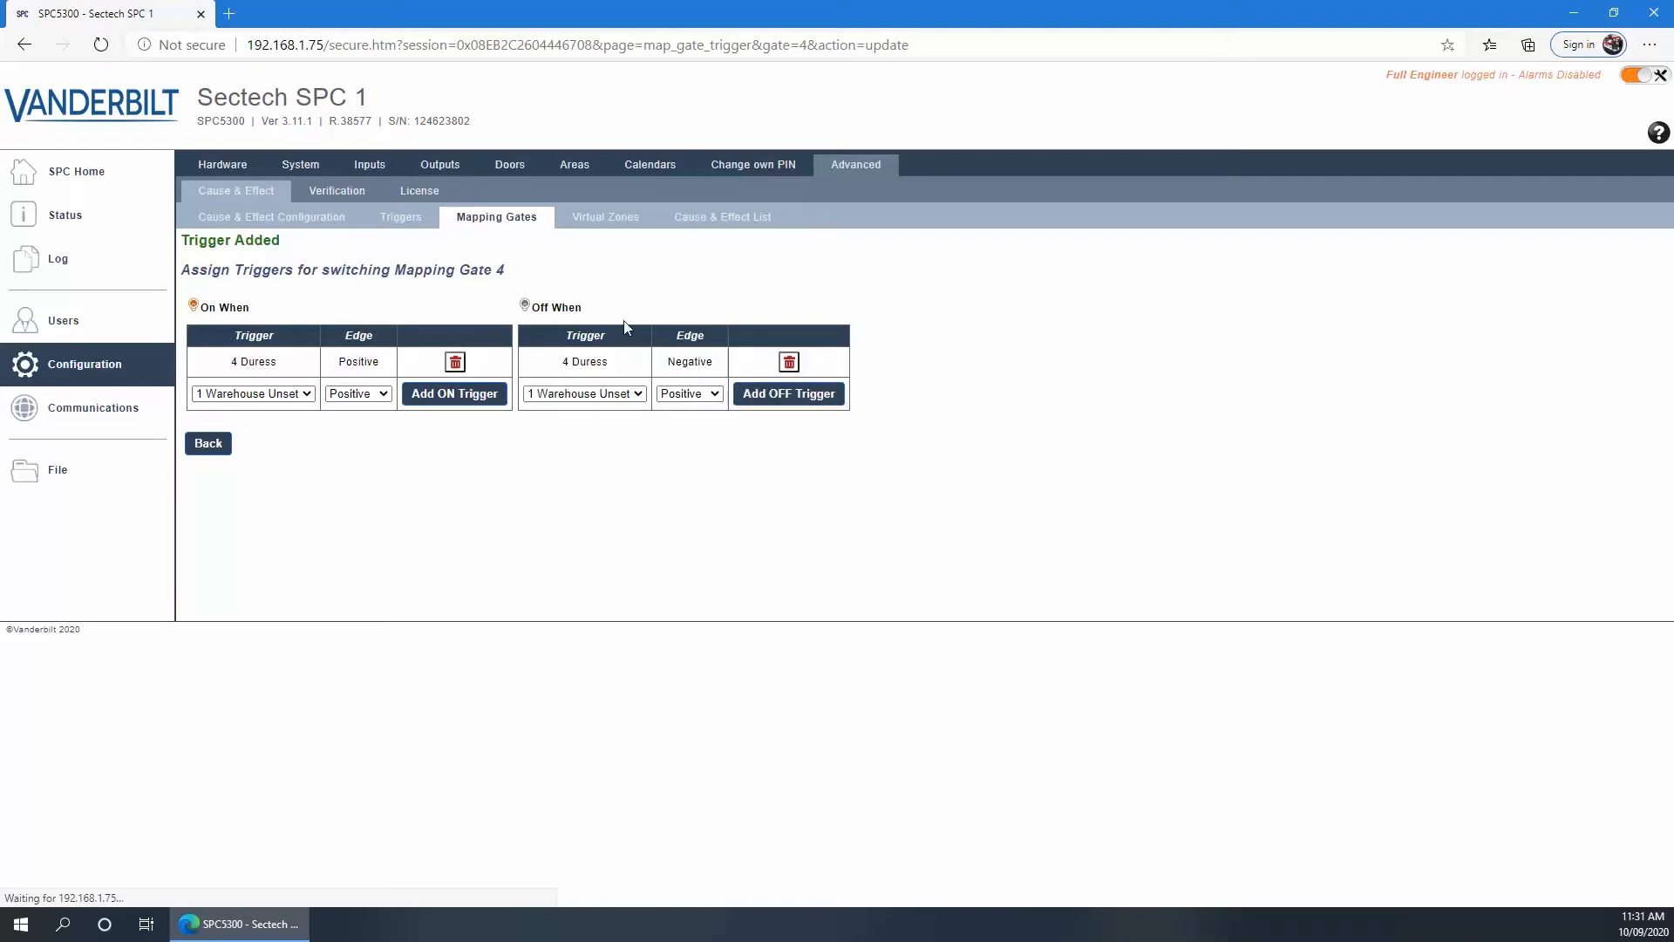
{"action": "left_click", "coordinate": [190, 448]}
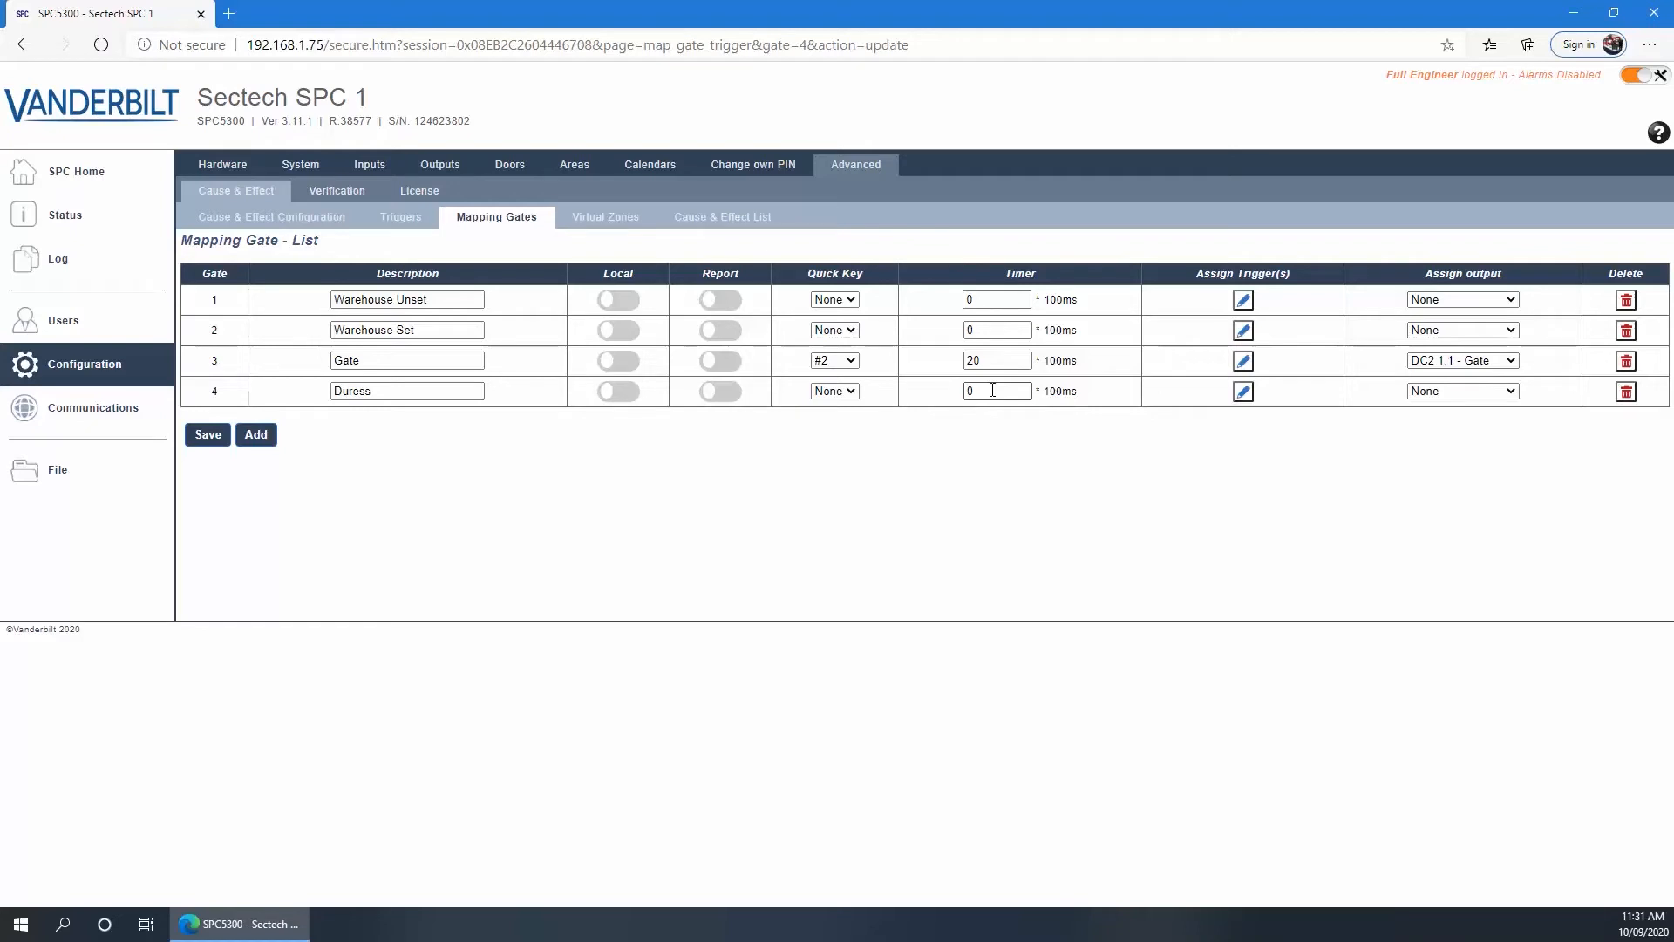
{"action": "left_click", "coordinate": [201, 437]}
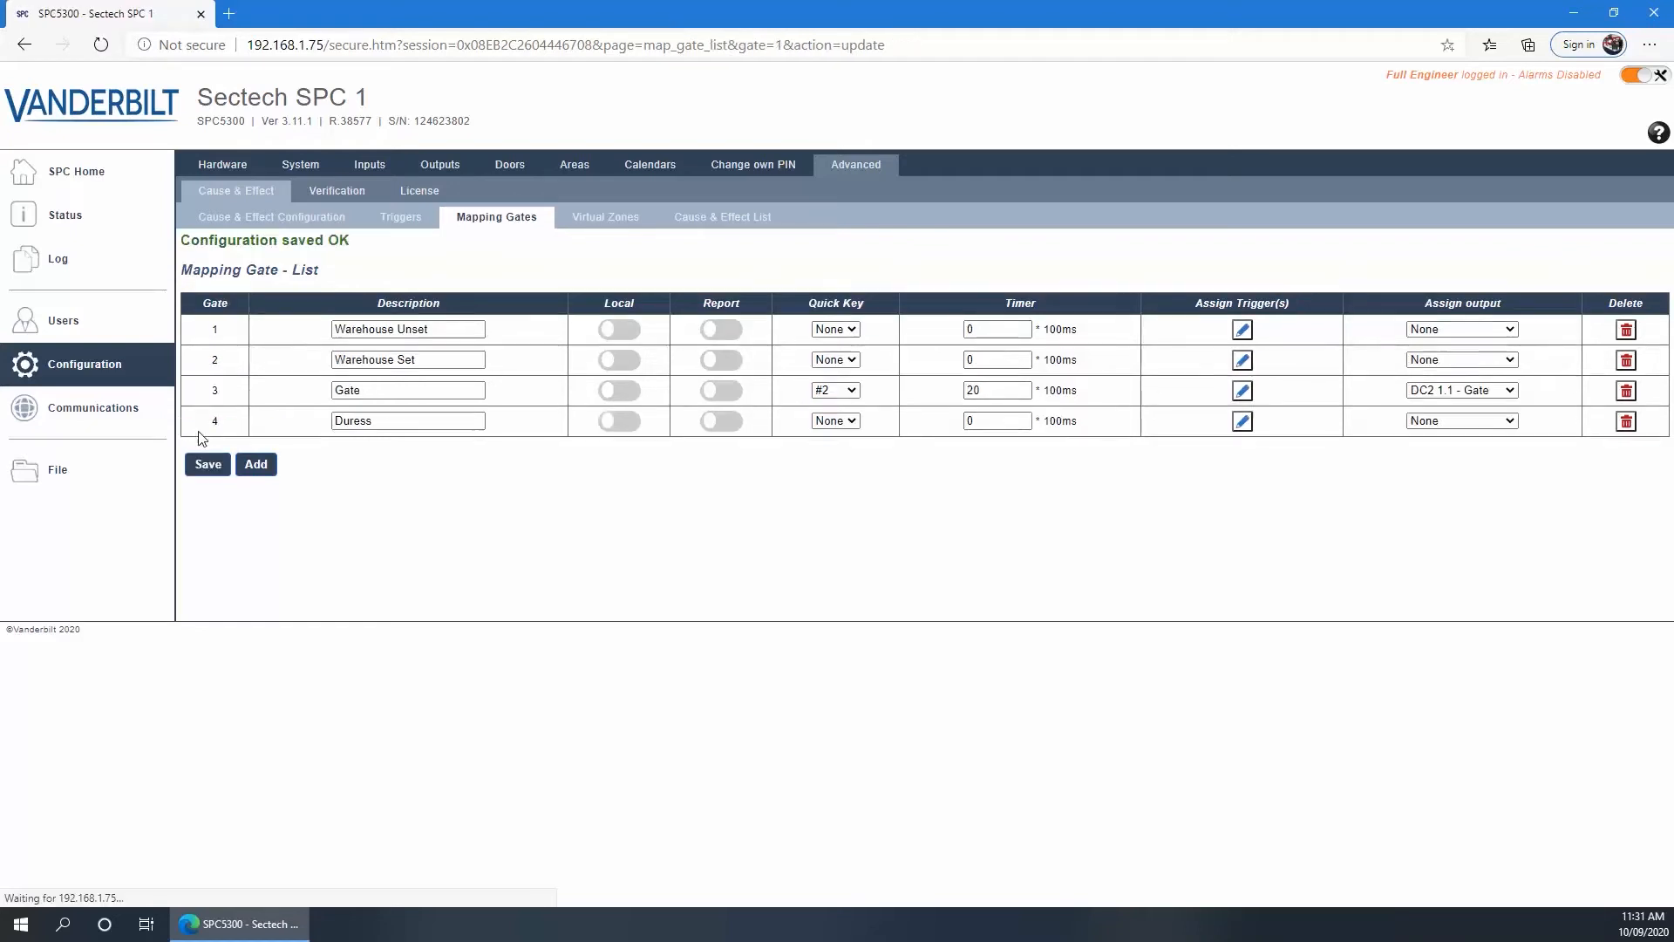
{"action": "left_click", "coordinate": [598, 220]}
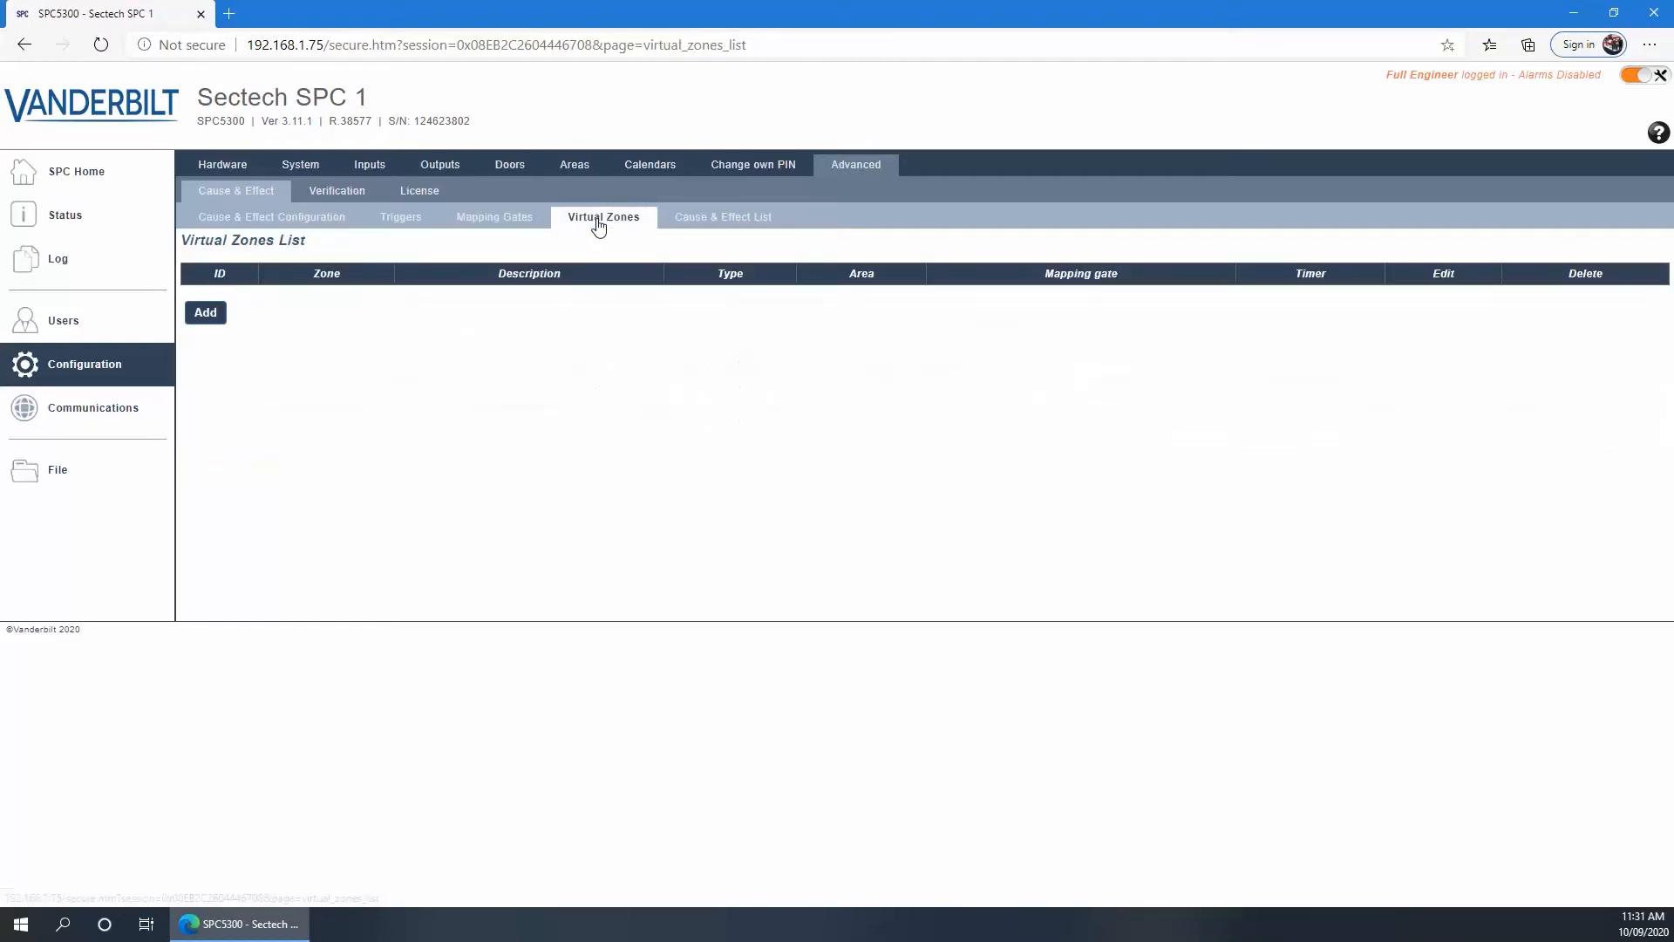
Add virtual zone 1 using zone 9 with the description Duress
{"action": "left_click", "coordinate": [204, 313]}
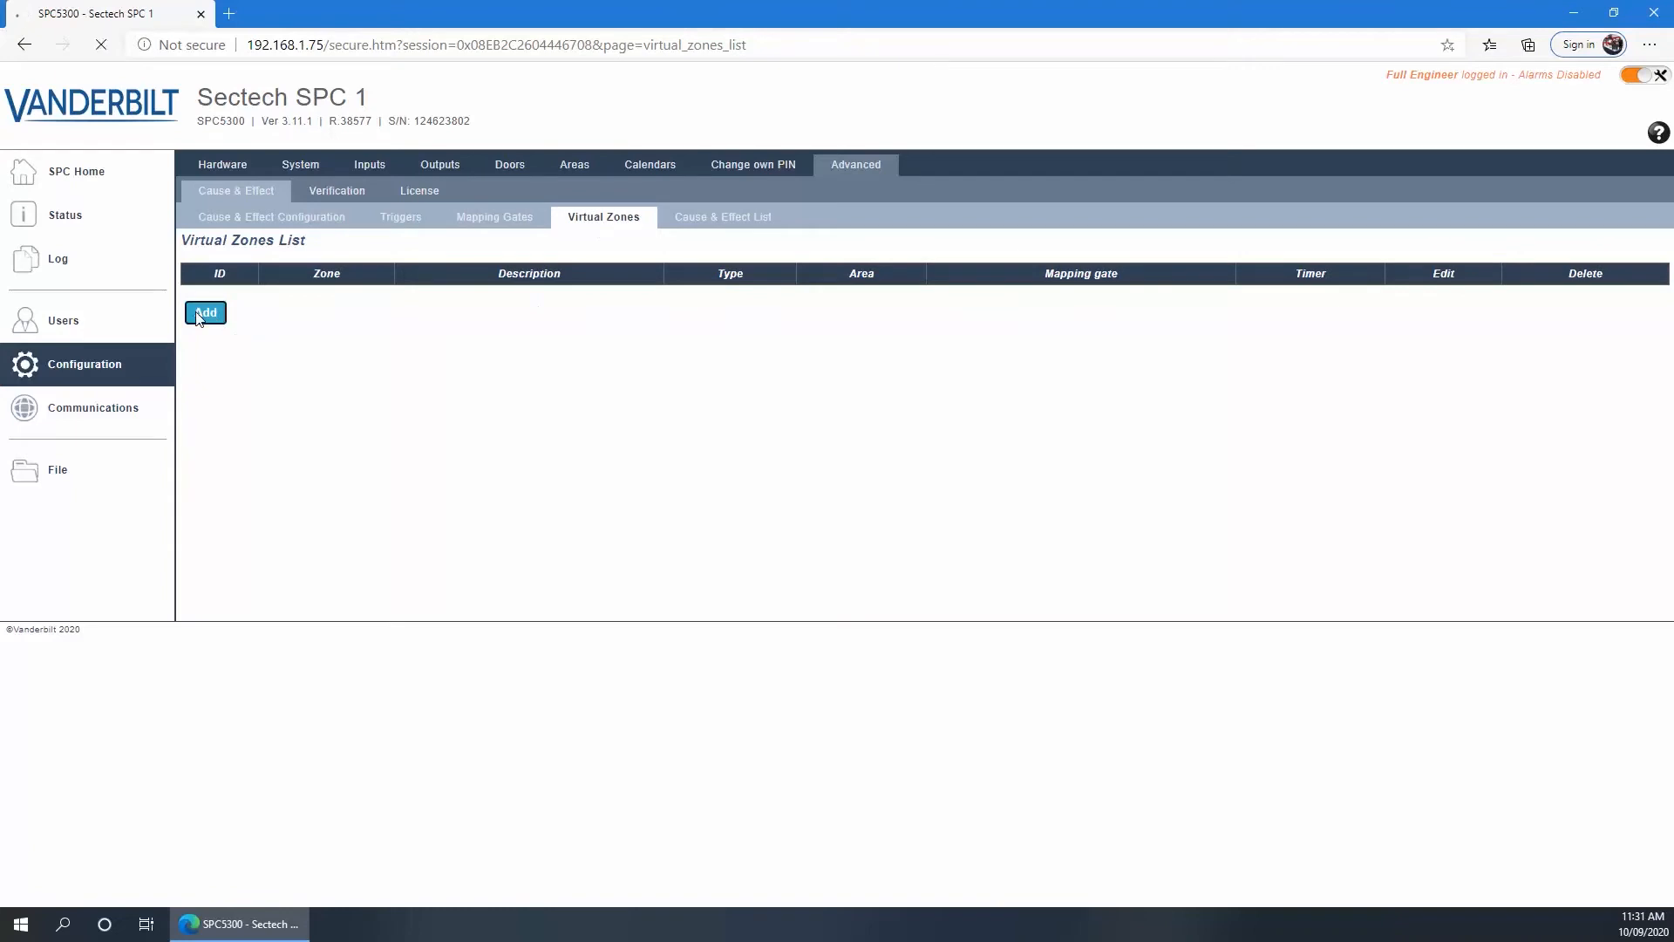
{"action": "left_click", "coordinate": [354, 311]}
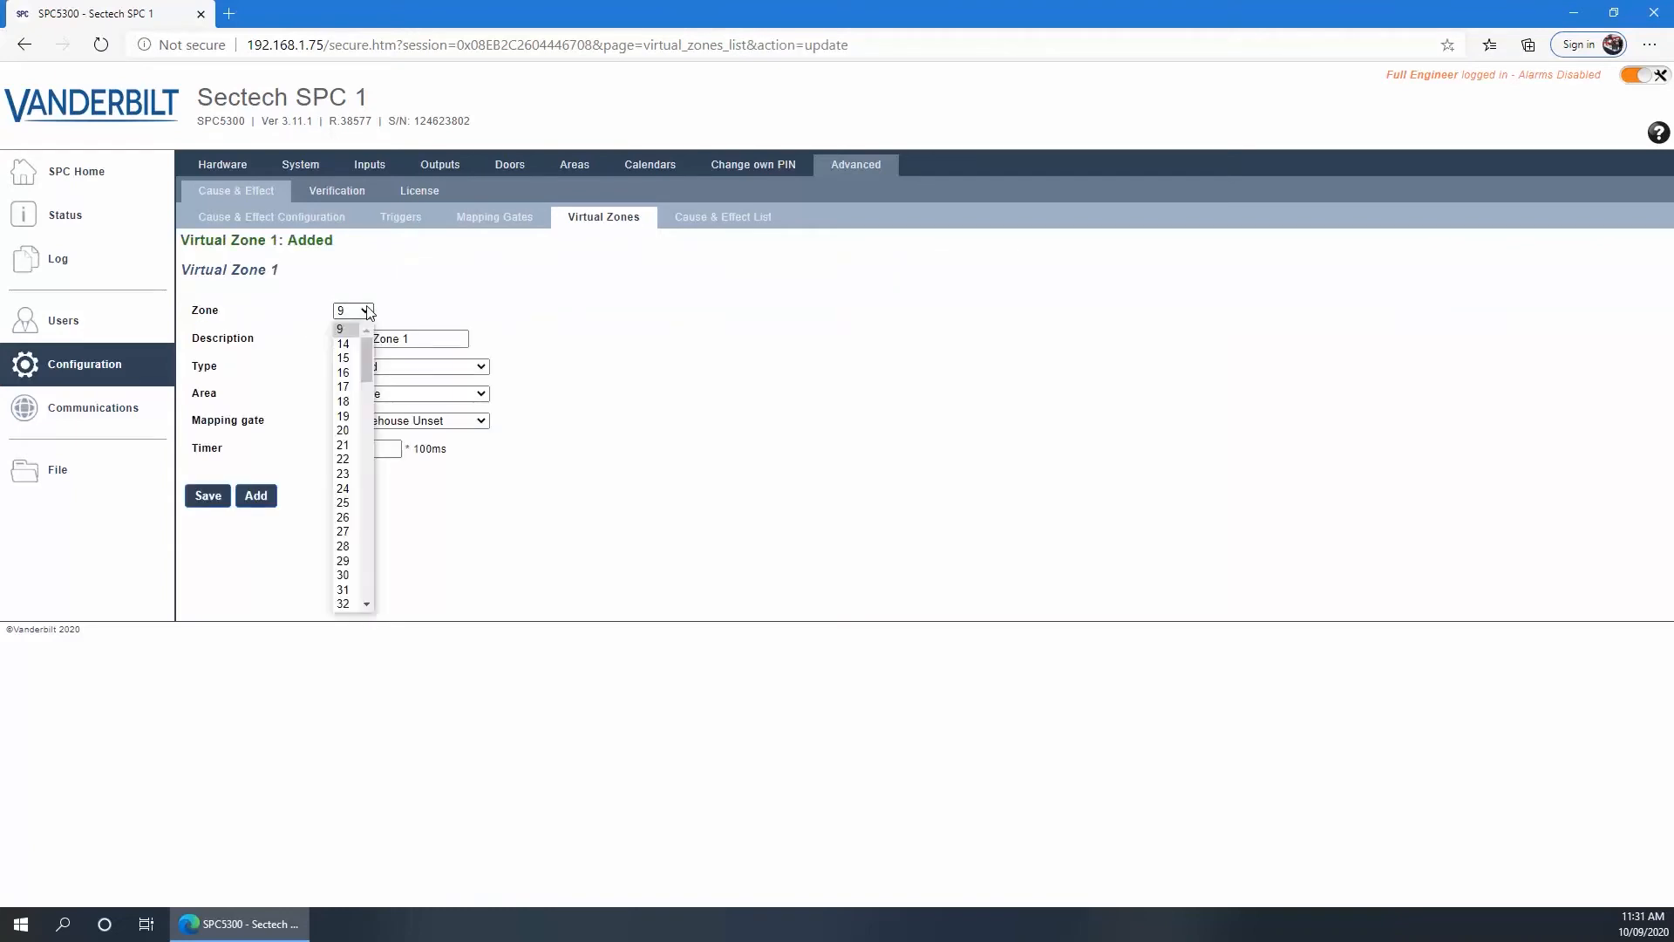
{"action": "left_click", "coordinate": [395, 472]}
{"action": "left_click", "coordinate": [363, 312]}
{"action": "scroll", "coordinate": [343, 423], "scroll_direction": "down", "scroll_amount": 8}
{"action": "scroll", "coordinate": [343, 423], "scroll_direction": "up", "scroll_amount": 8}
{"action": "left_click", "coordinate": [346, 336]}
{"action": "triple_click", "coordinate": [346, 335]}
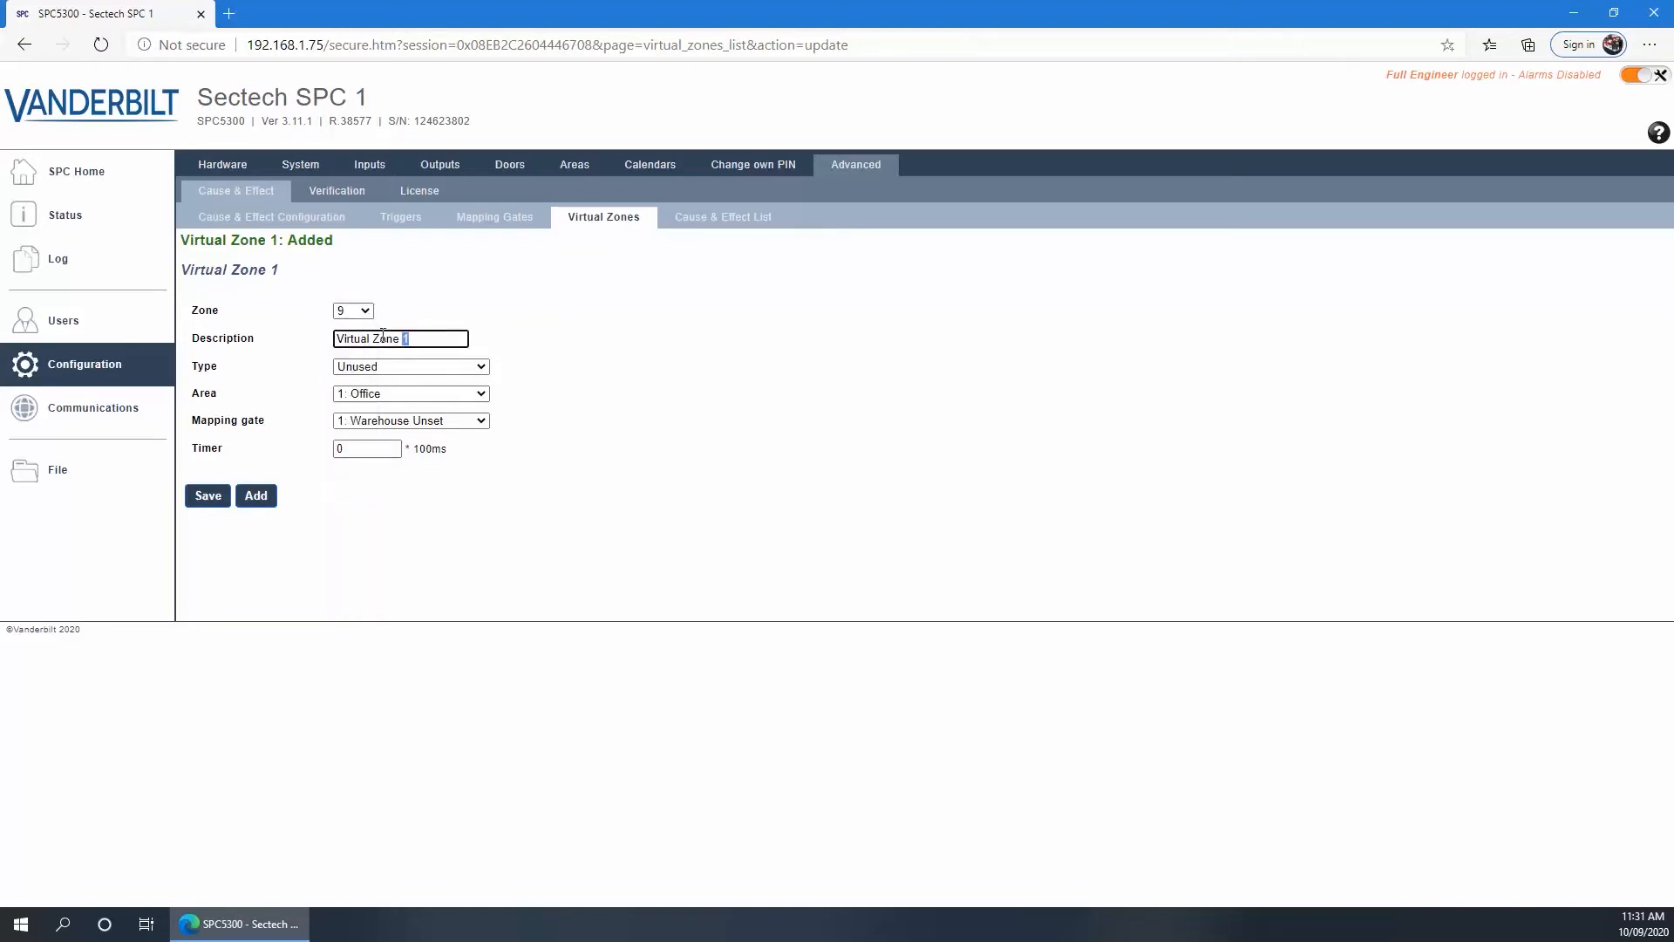
{"action": "type", "text": "Duress"}
{"action": "left_click", "coordinate": [290, 336]}
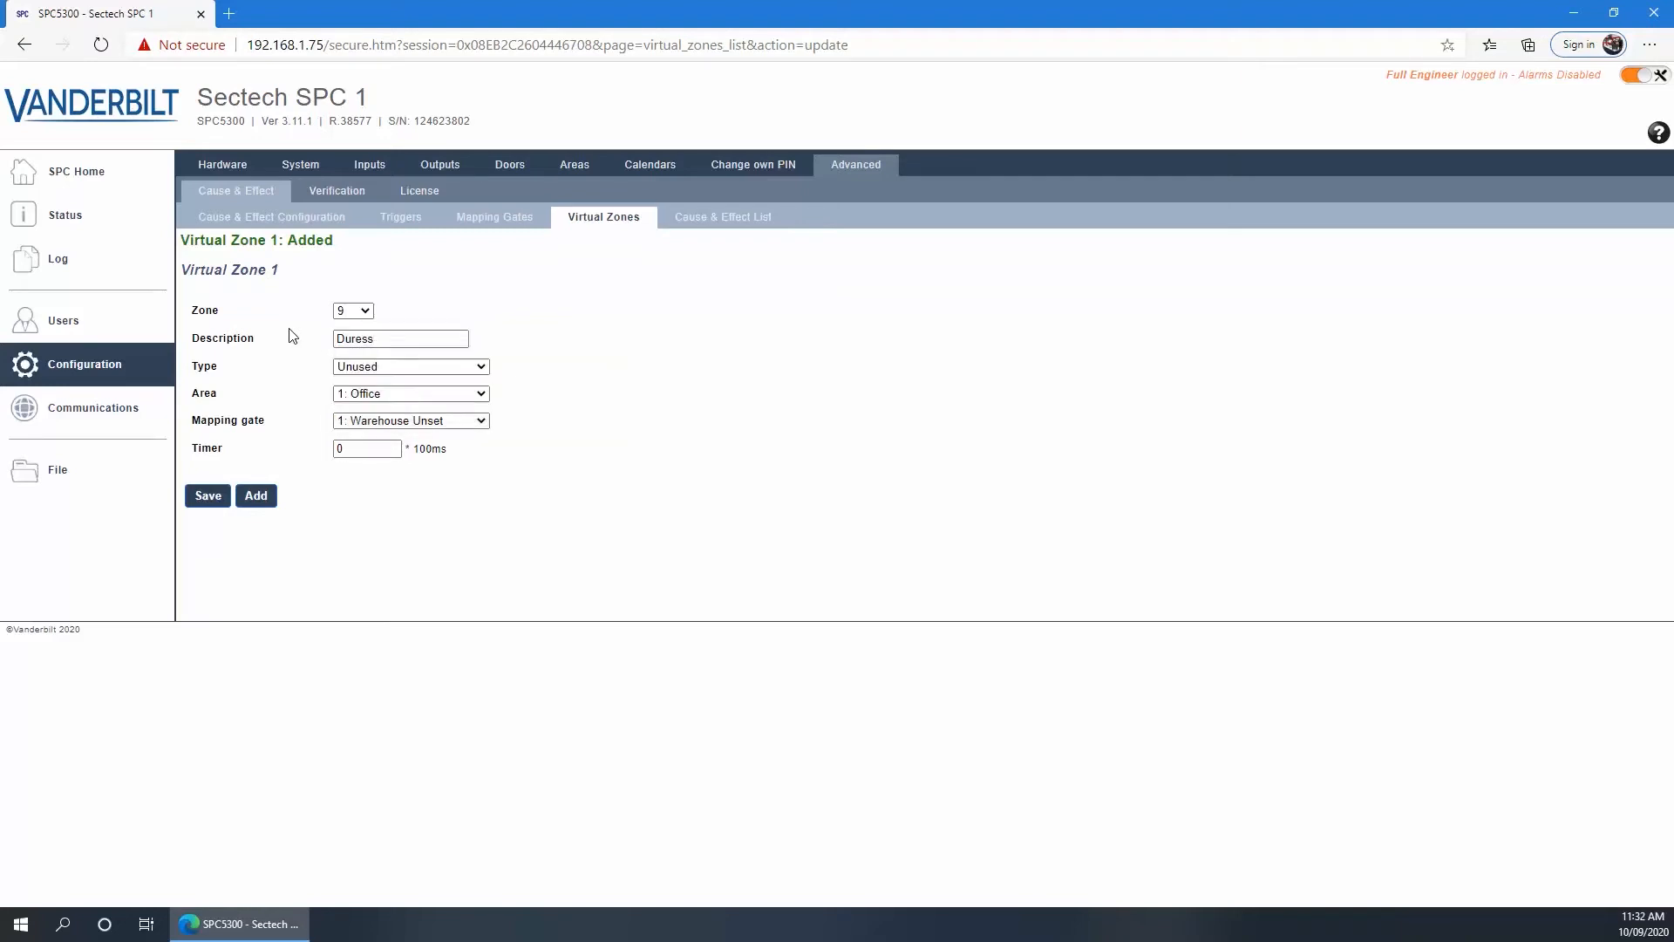
Set the virtual zone to Holdup, mapping gate 4: Duress, timer 20, and save it
{"action": "left_click", "coordinate": [353, 367]}
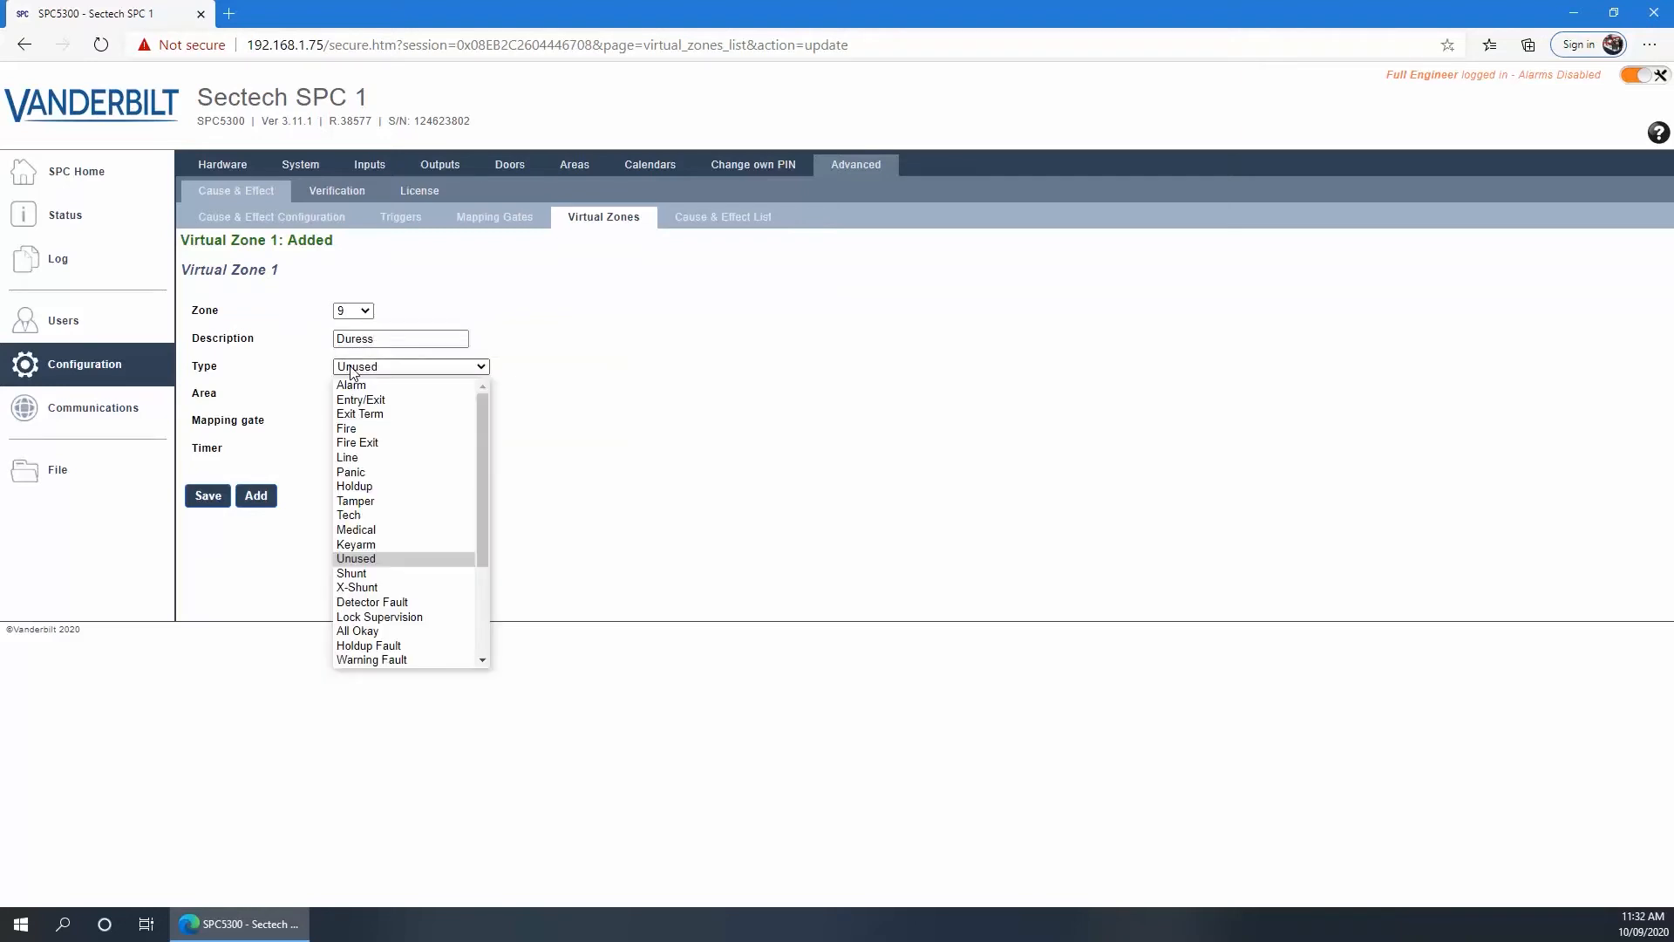
{"action": "left_click", "coordinate": [375, 486]}
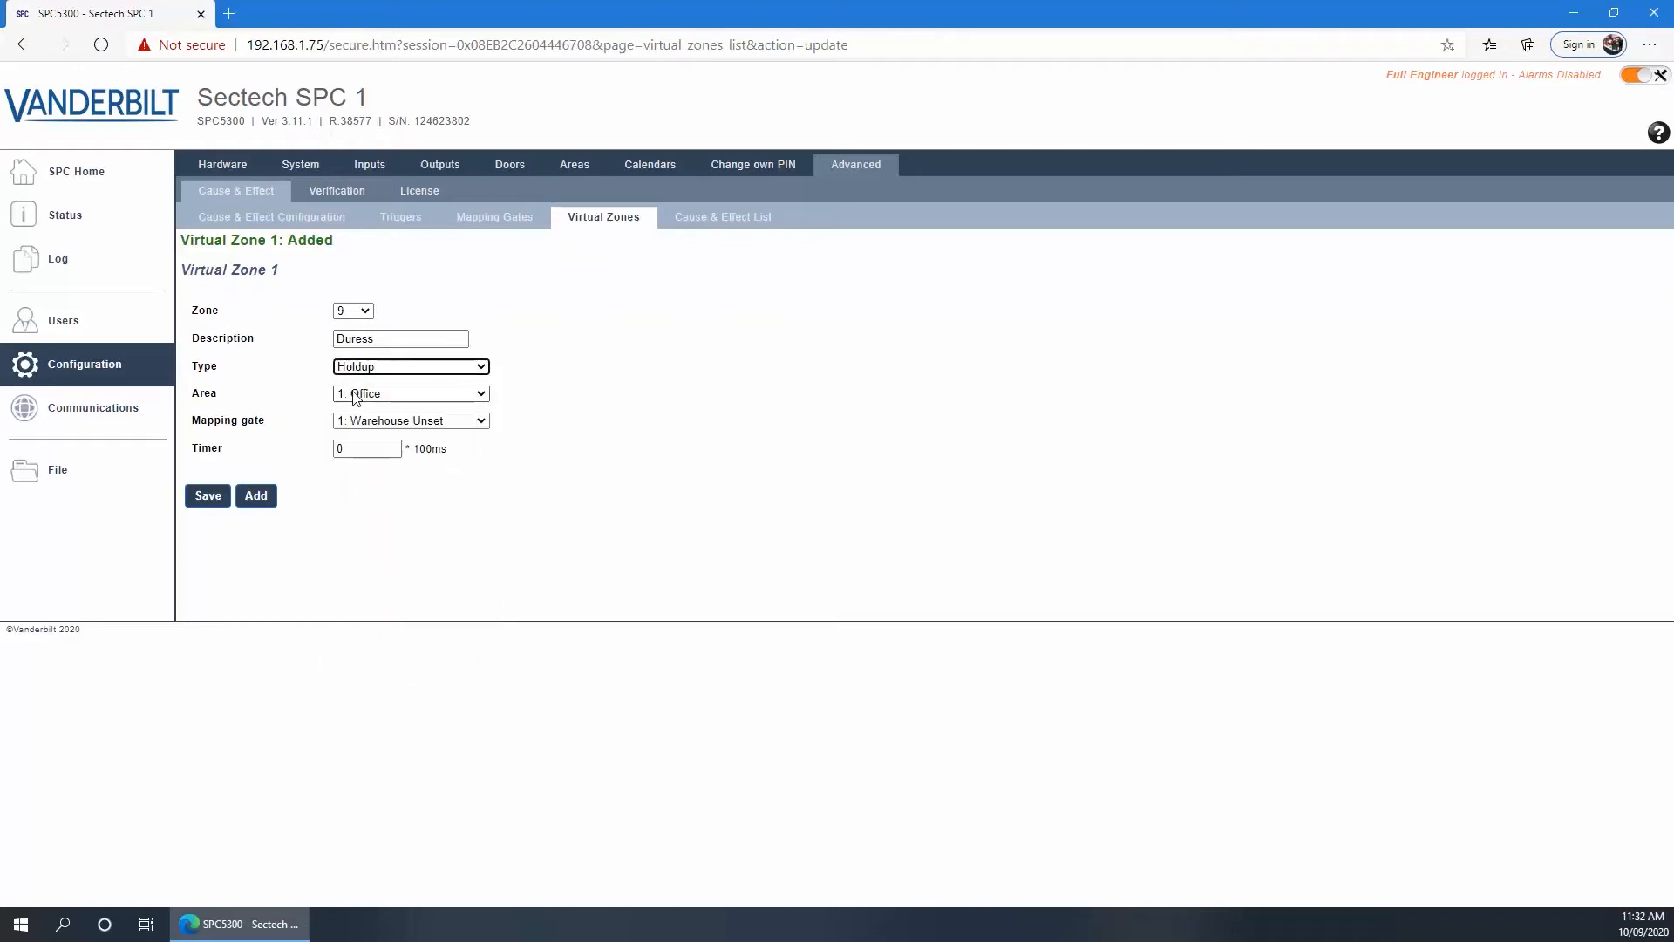
{"action": "left_click", "coordinate": [359, 422]}
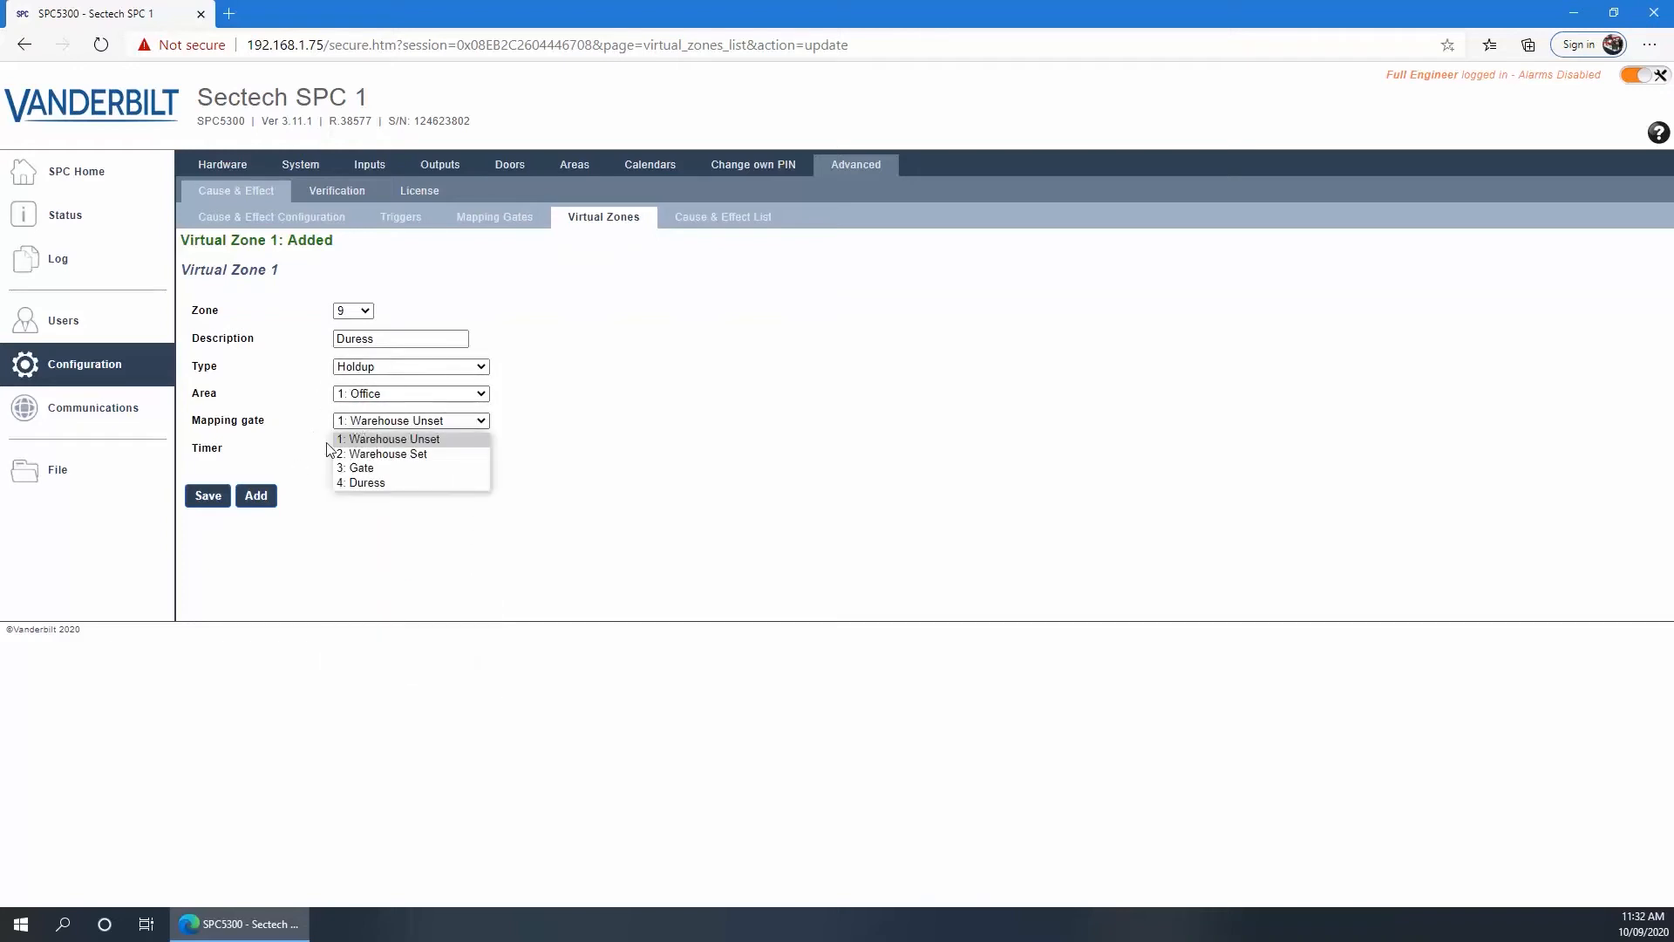
{"action": "left_click", "coordinate": [347, 481]}
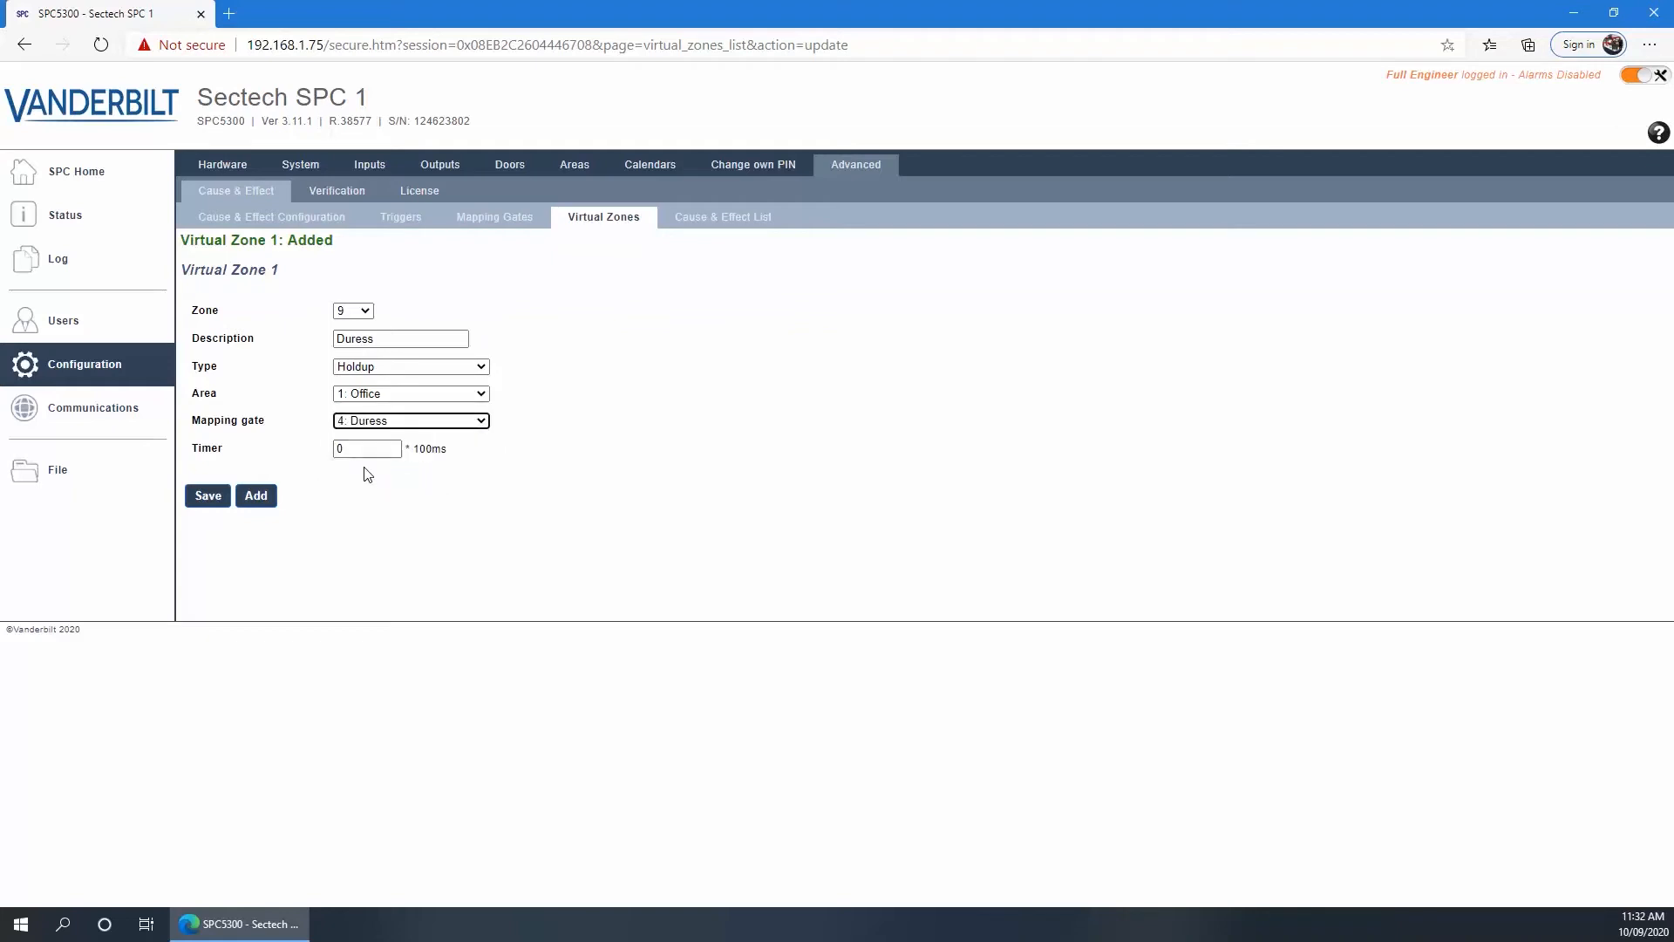
{"action": "double_click", "coordinate": [345, 449]}
{"action": "type", "text": "20"}
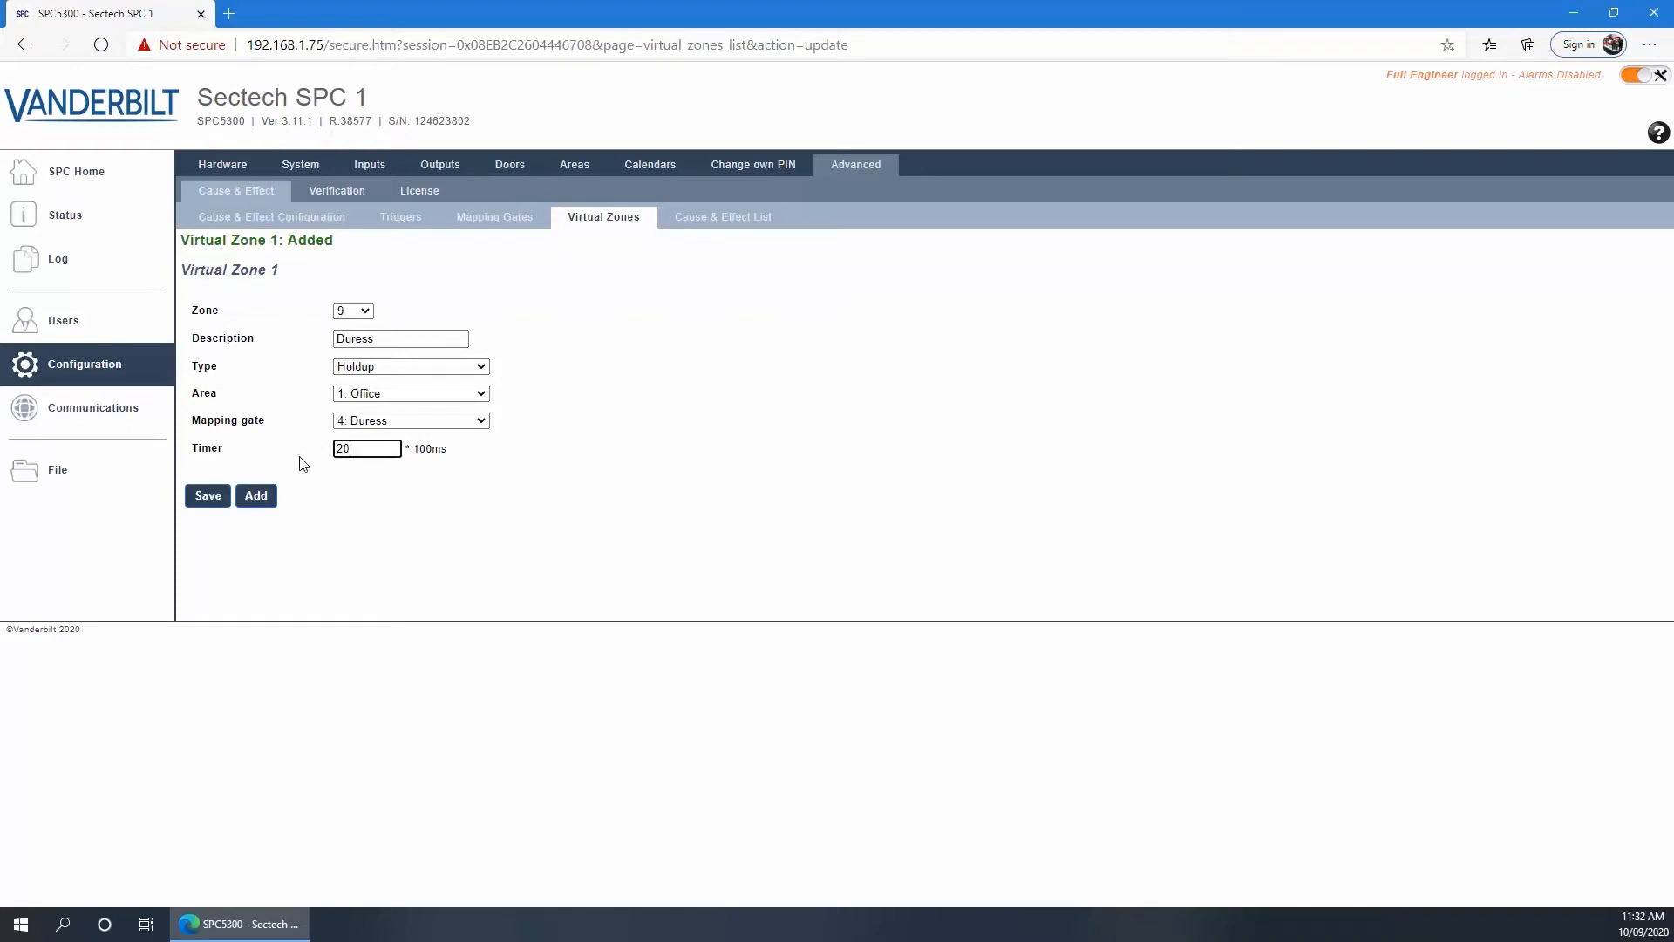
{"action": "left_click", "coordinate": [209, 500]}
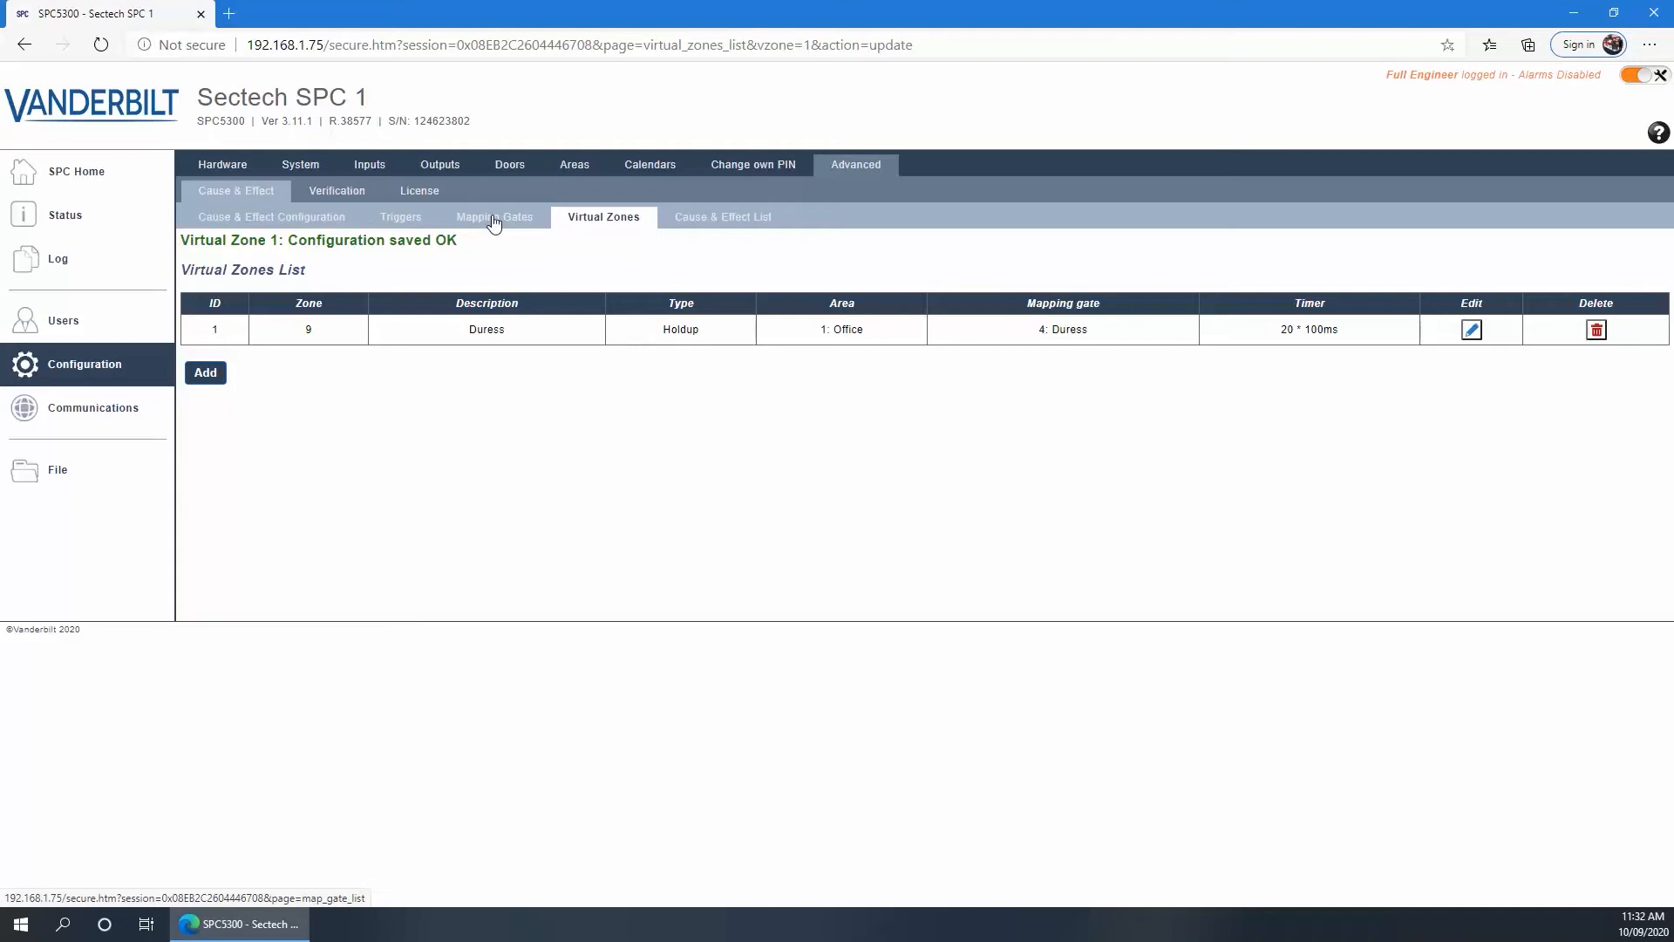
Go from the Cause & Effect List to the Cause & Effect Configuration page
{"action": "left_click", "coordinate": [723, 225]}
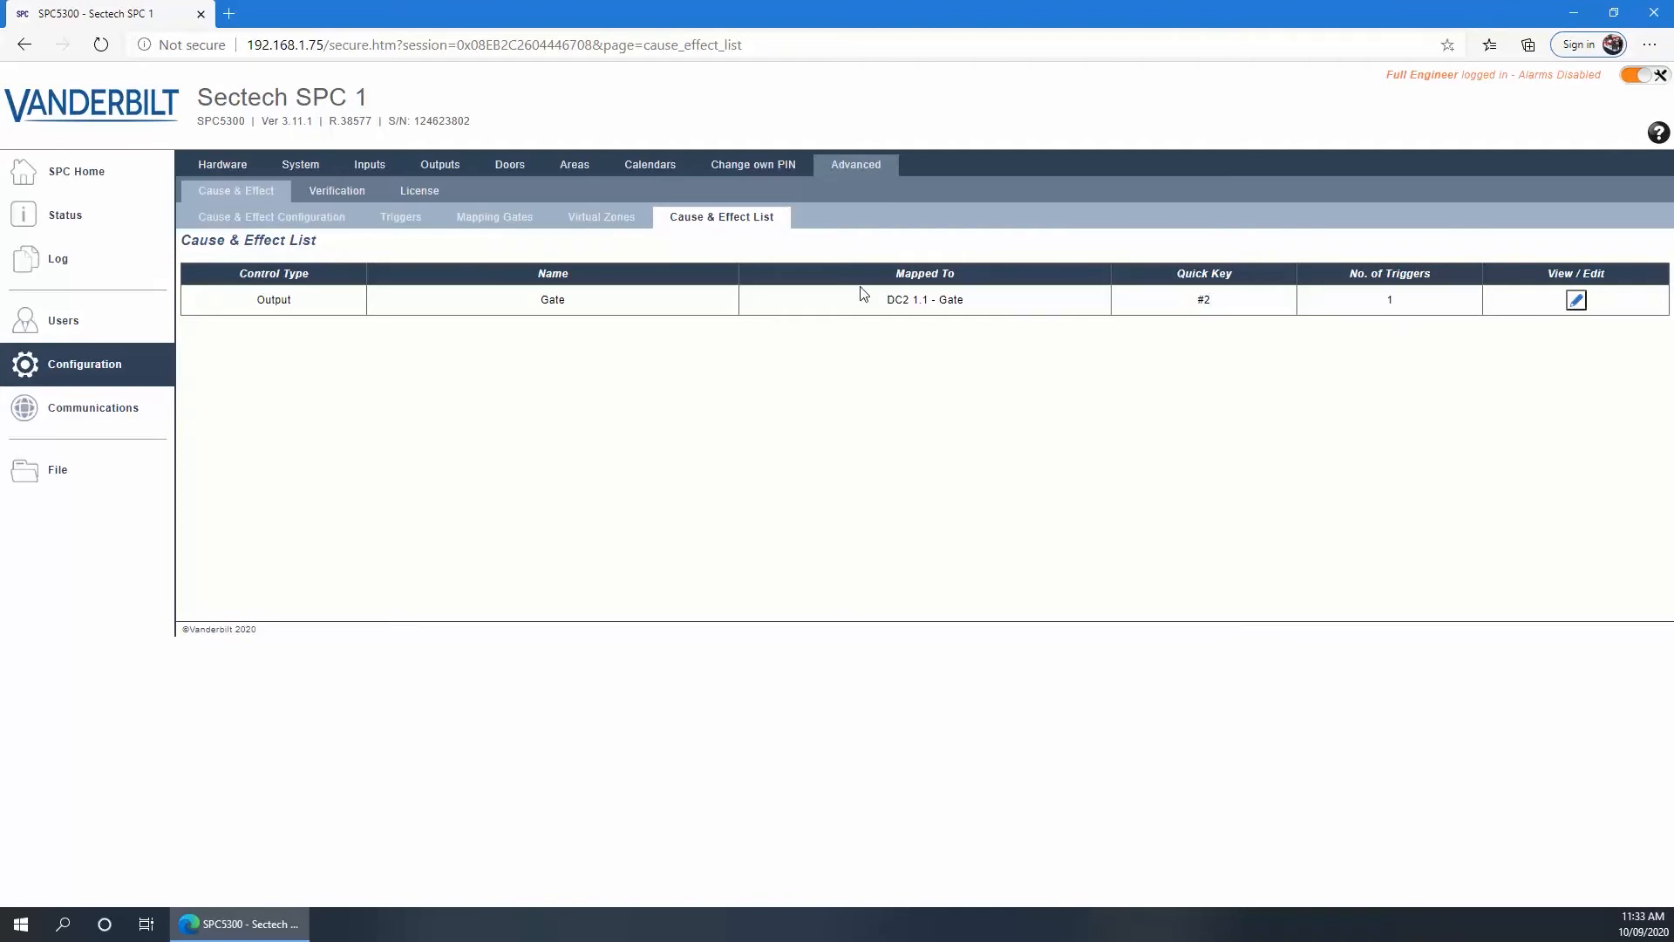
{"action": "left_click", "coordinate": [247, 220]}
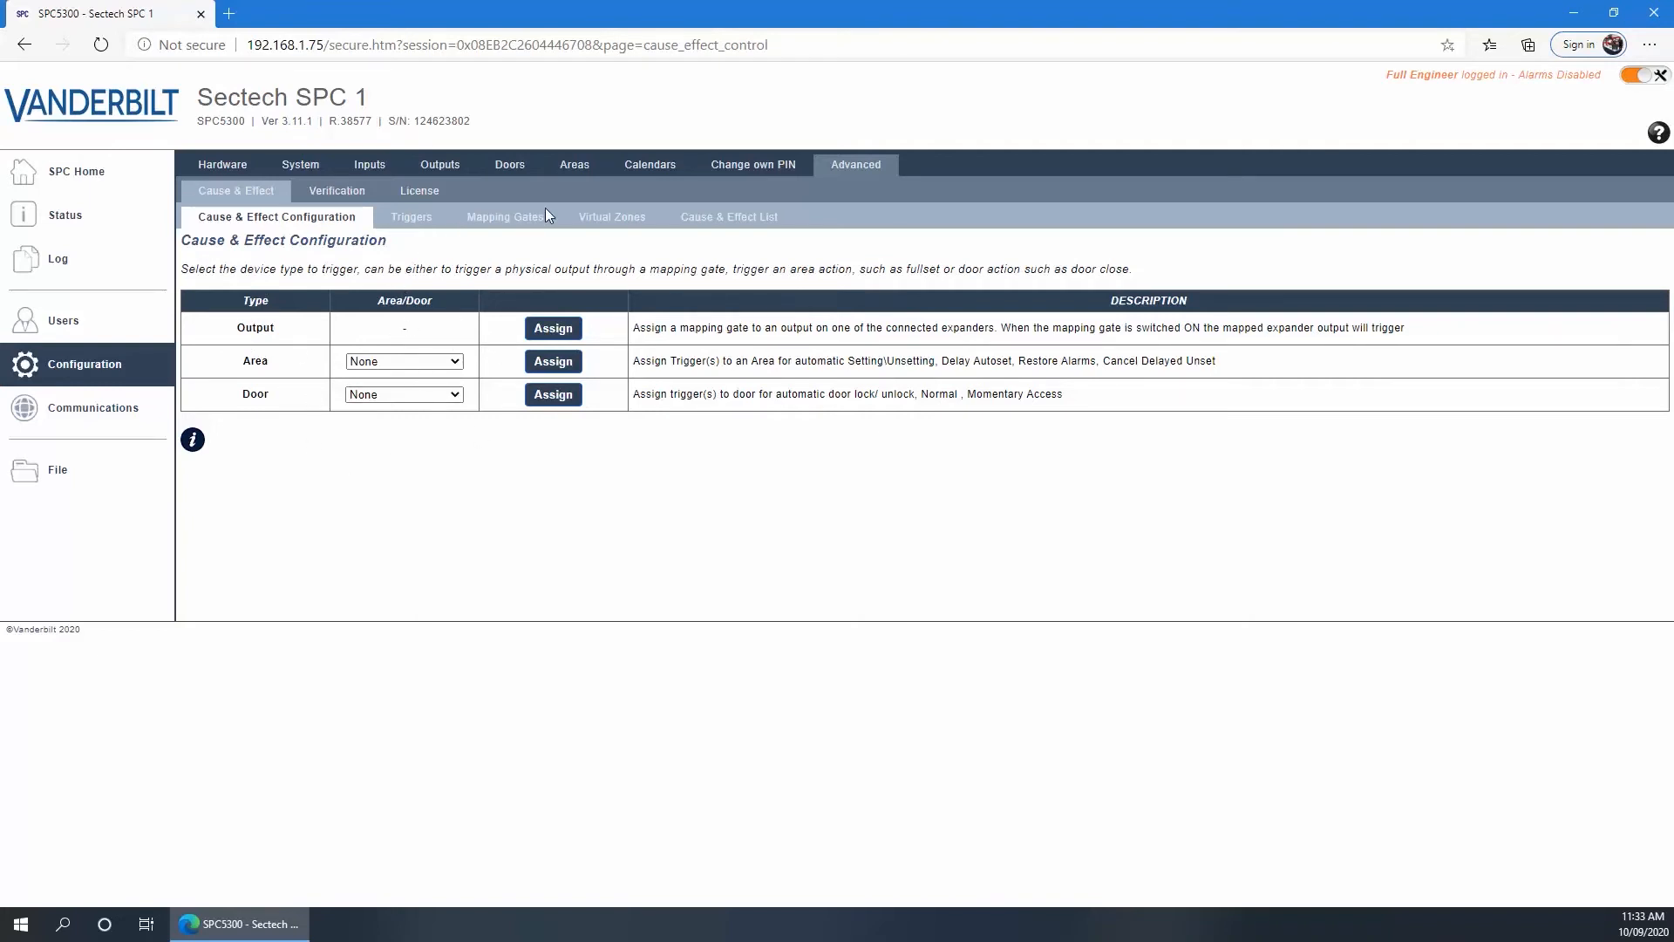
Assign Area 1 Office to the Area row and Door 2 VR20M-MF to the Door row
{"action": "left_click", "coordinate": [454, 364]}
{"action": "left_click", "coordinate": [381, 391]}
{"action": "left_click", "coordinate": [450, 395]}
{"action": "left_click", "coordinate": [417, 428]}
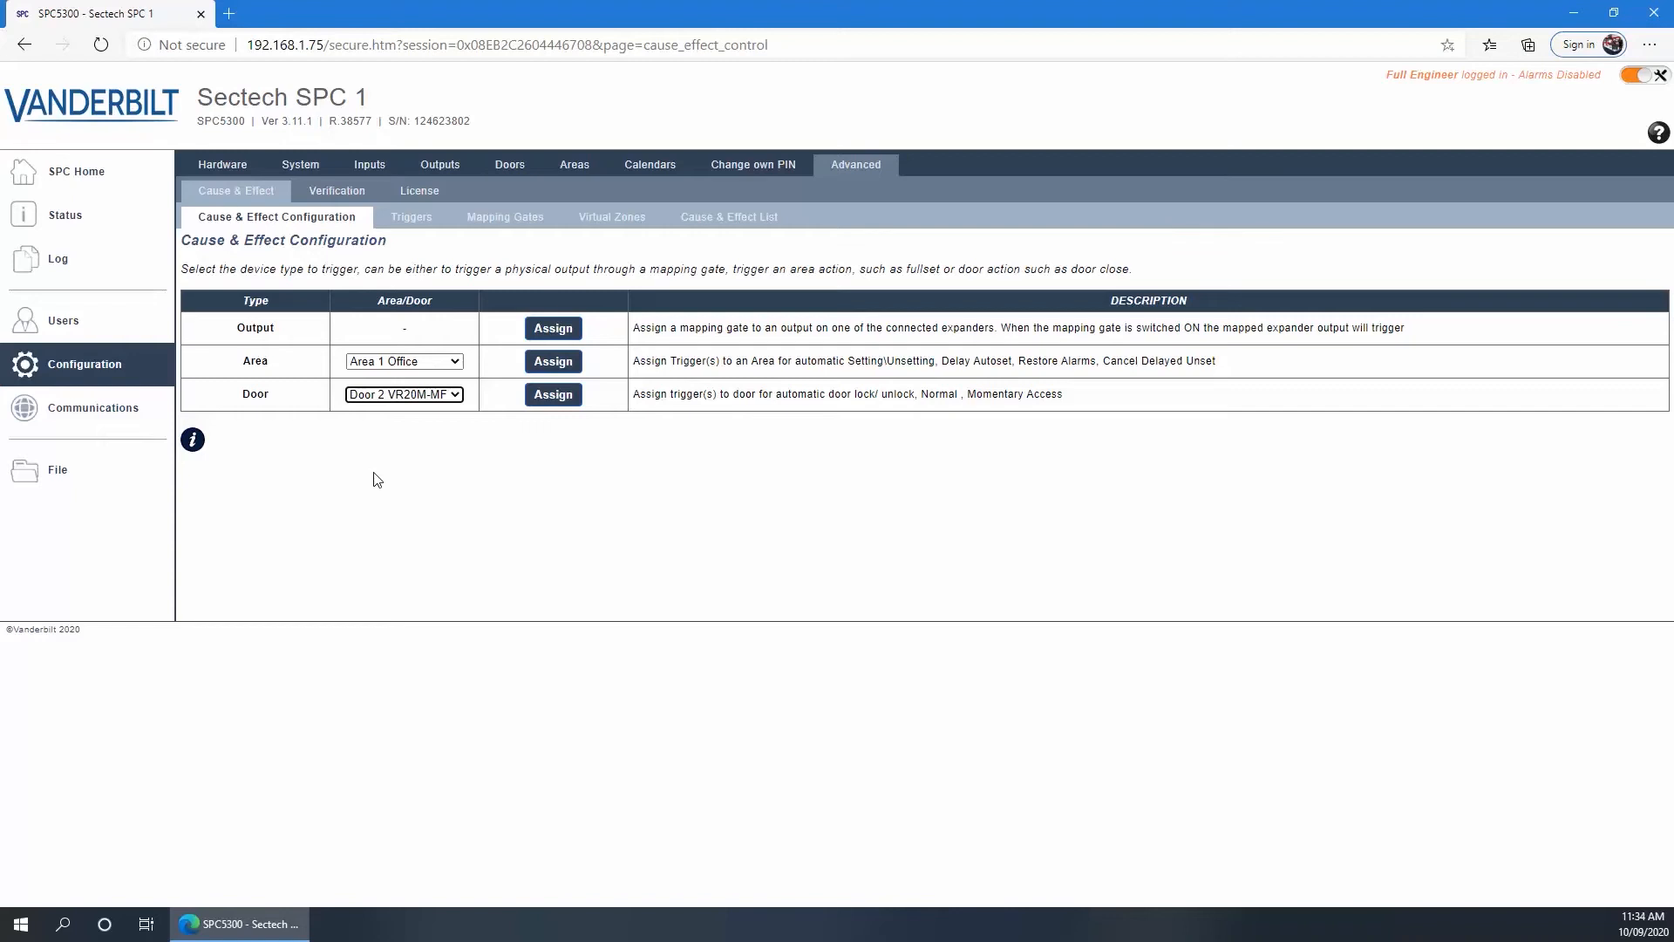
{"action": "left_click", "coordinate": [325, 199]}
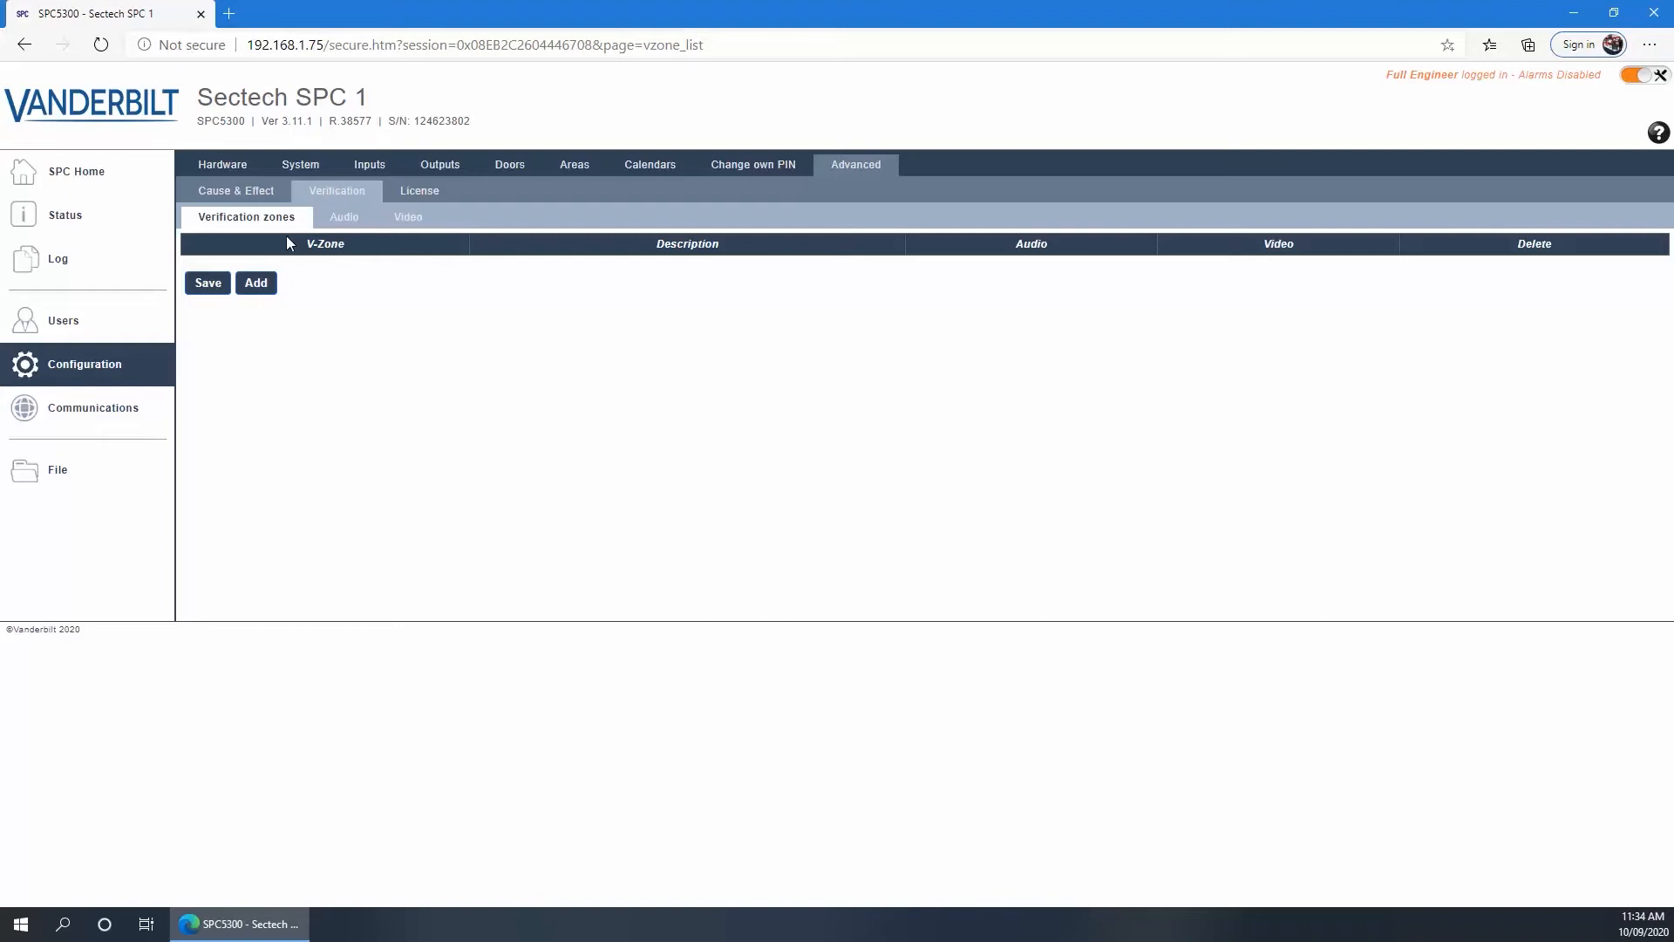
Review the audio pre- and post-event recording settings, then return to the Video camera list
{"action": "left_click", "coordinate": [342, 219]}
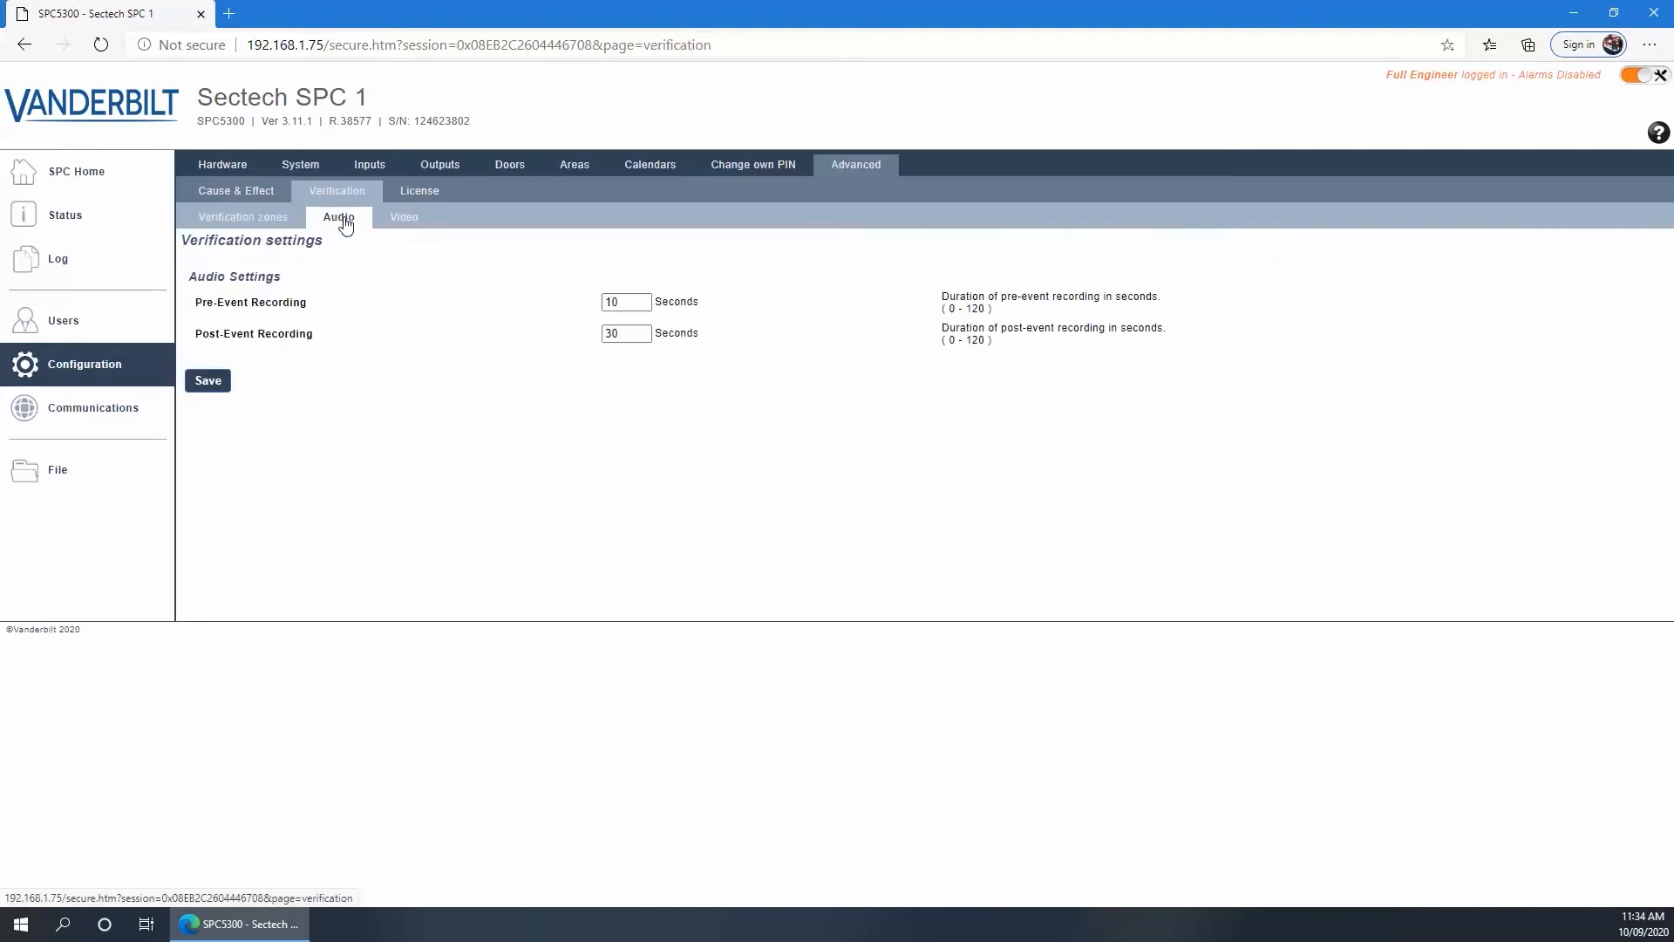
{"action": "left_click", "coordinate": [400, 223]}
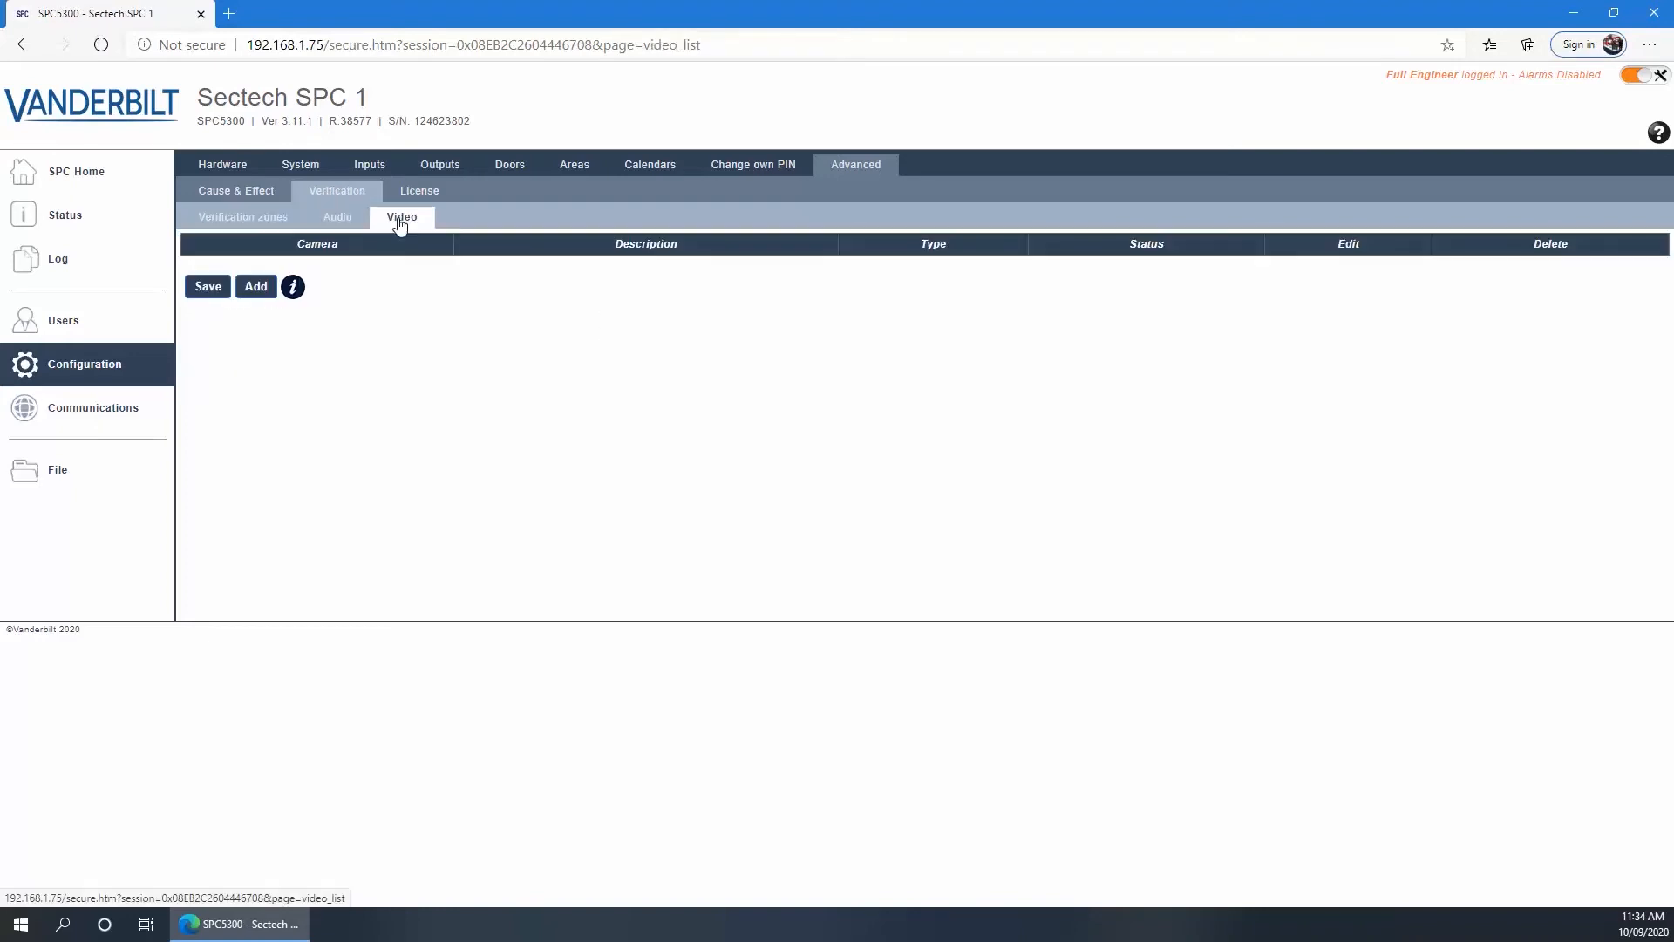
{"action": "left_click", "coordinate": [338, 224]}
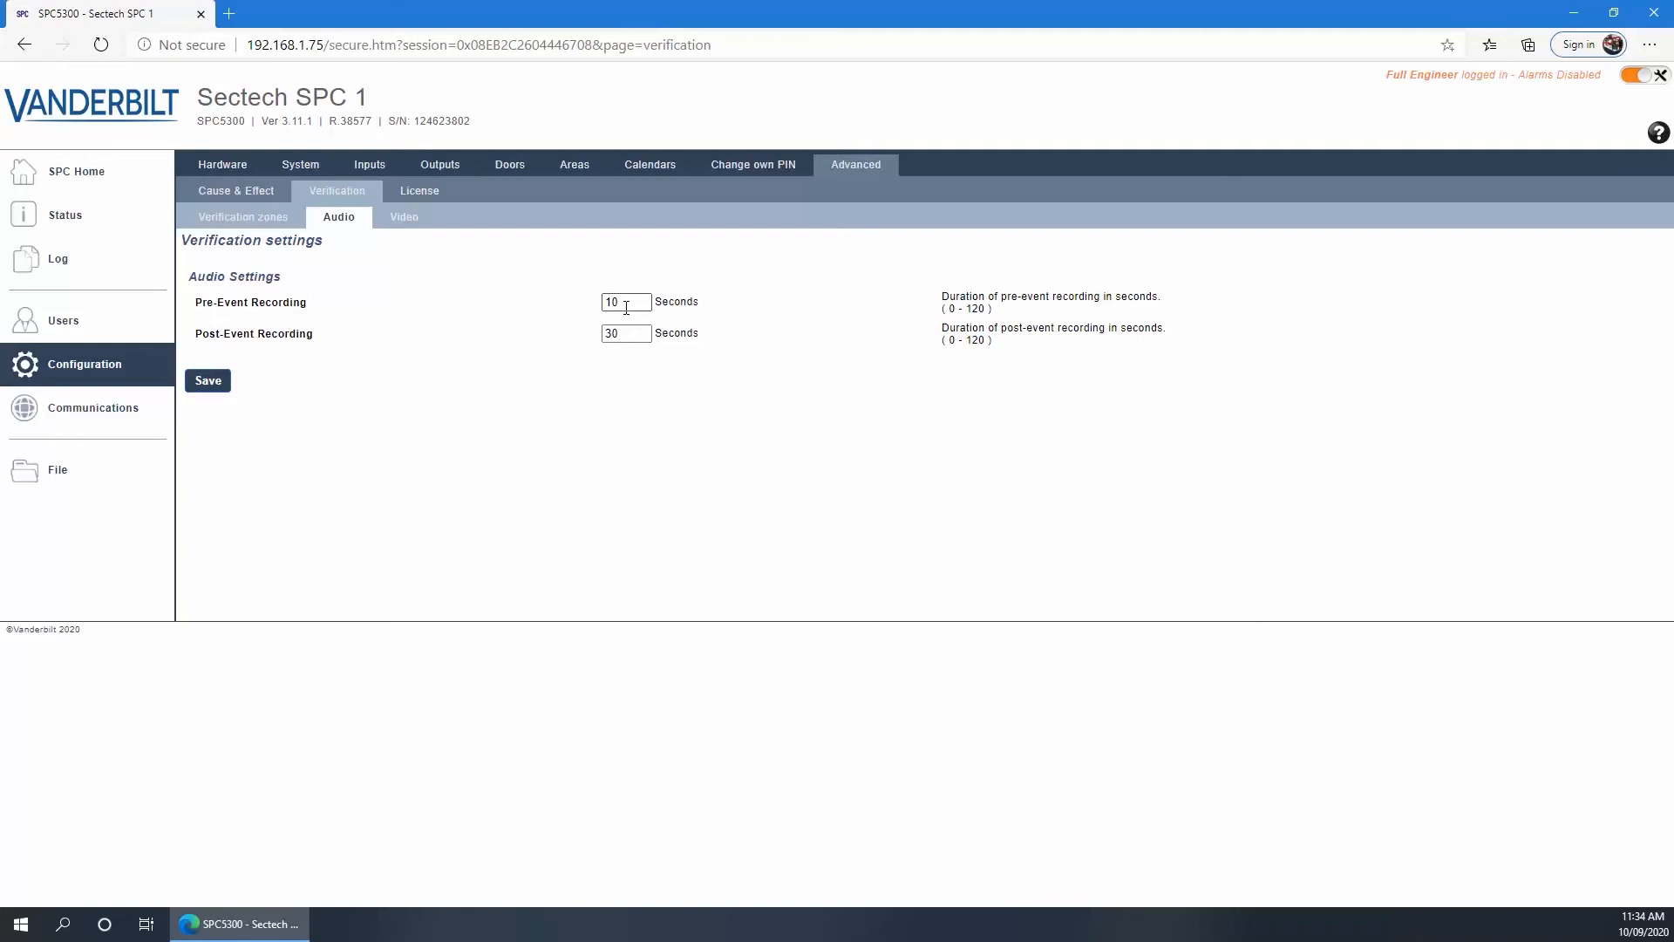
{"action": "left_click", "coordinate": [401, 220]}
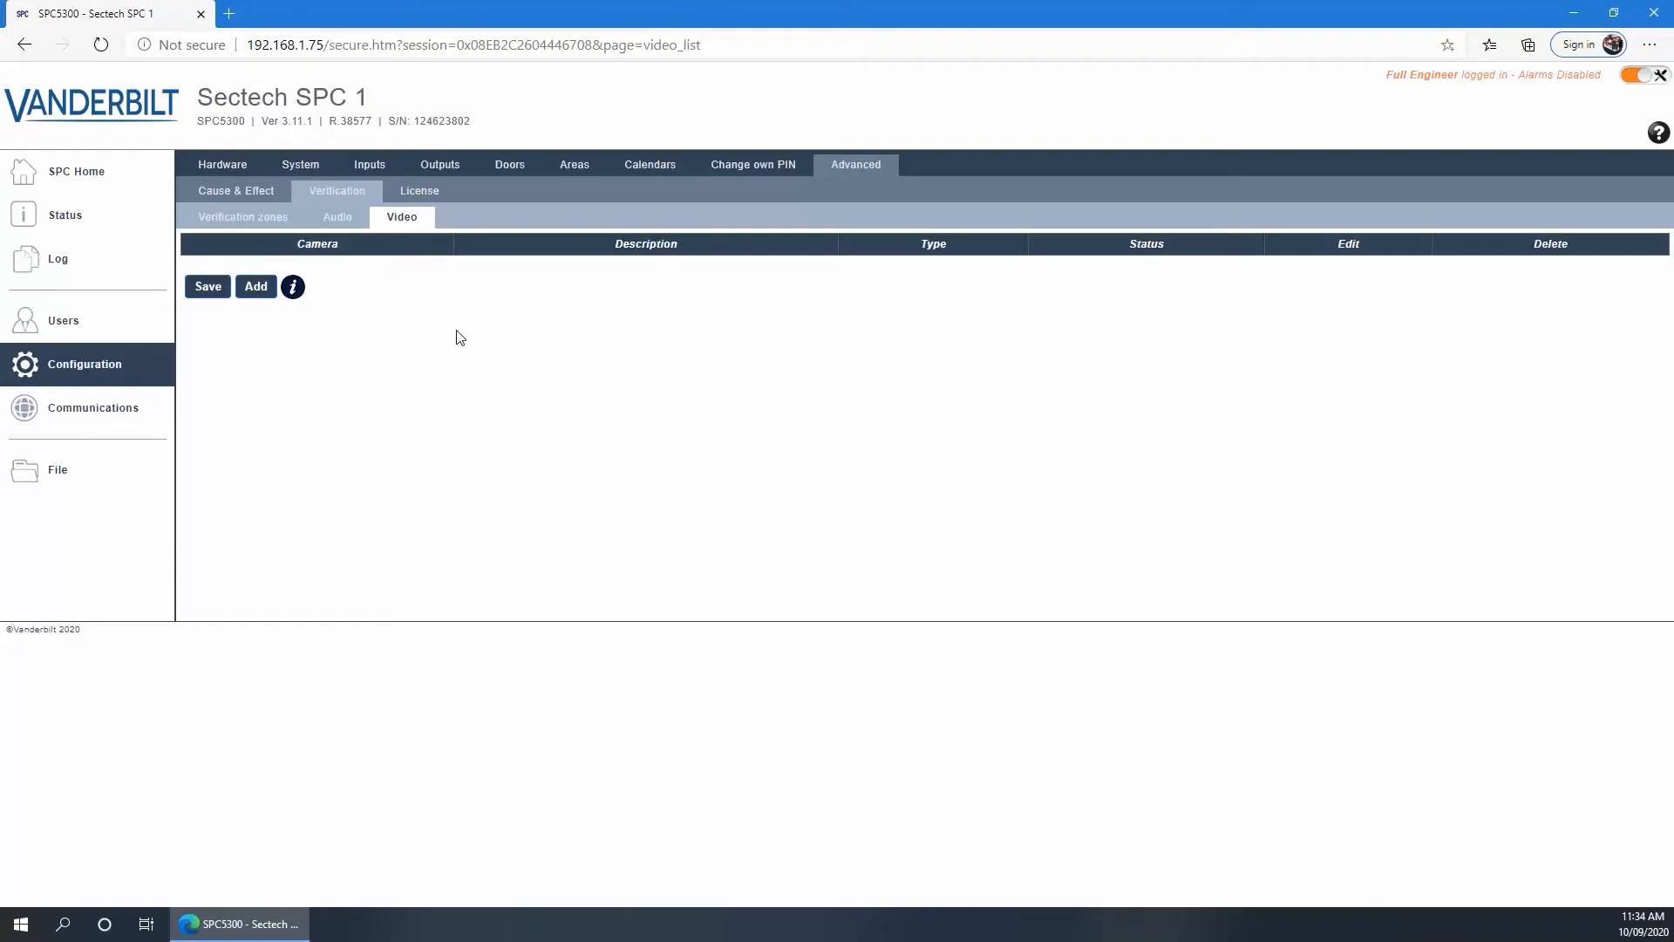
Add camera 1 and give it the description Carpark
{"action": "left_click", "coordinate": [252, 286]}
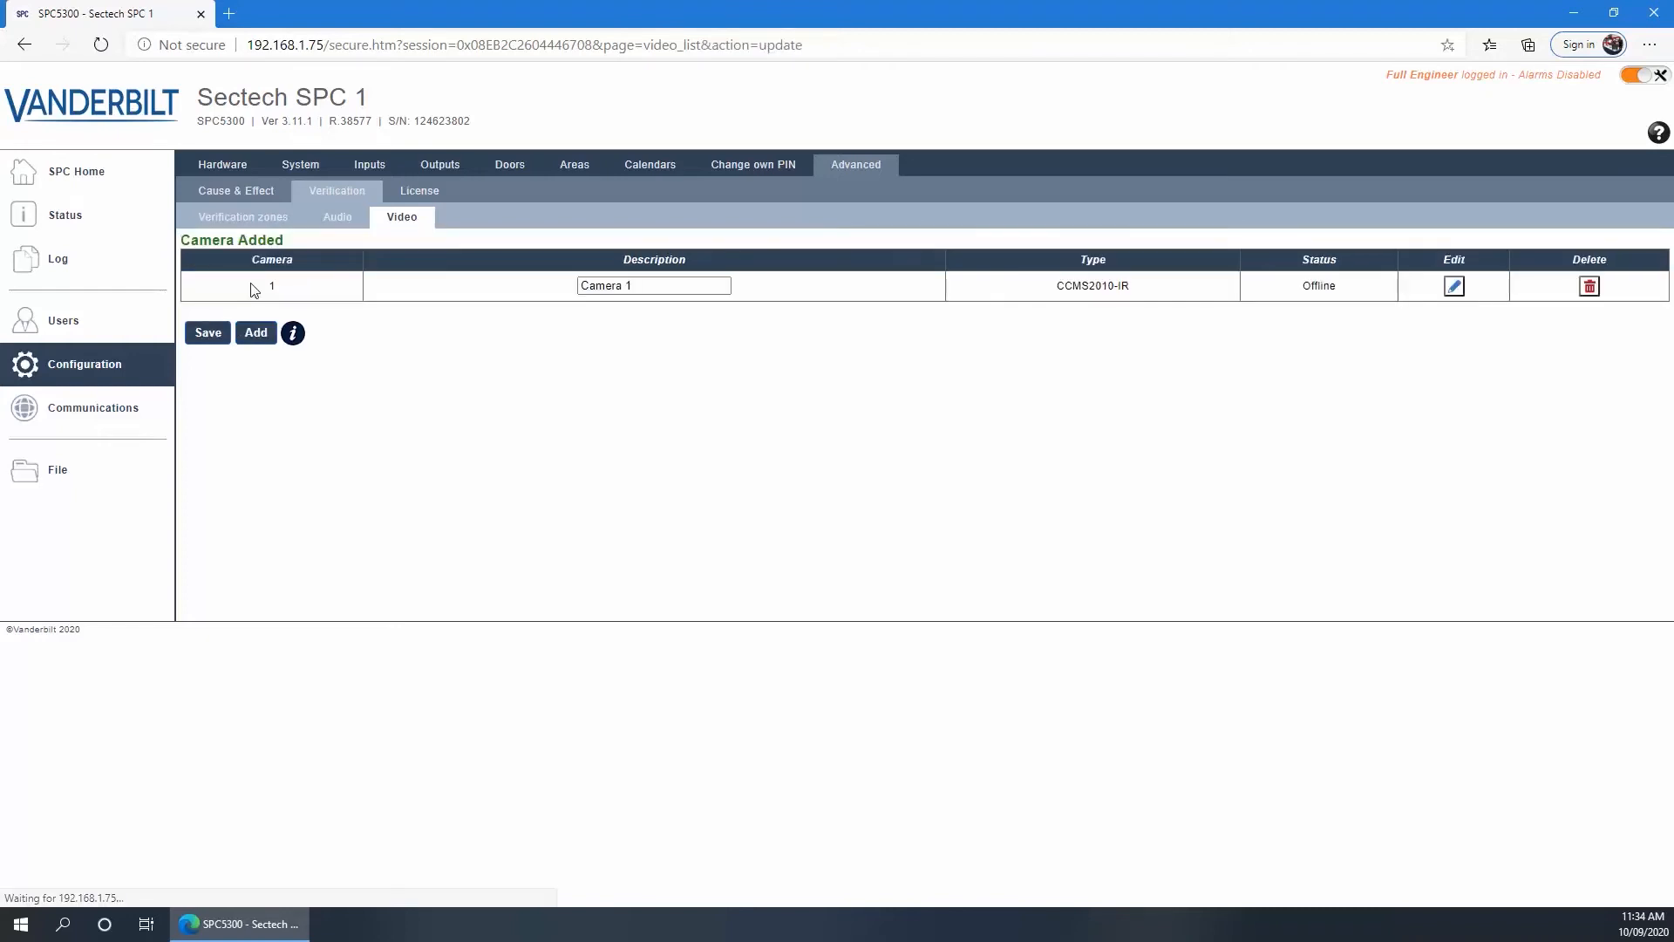
{"action": "left_click", "coordinate": [1454, 288]}
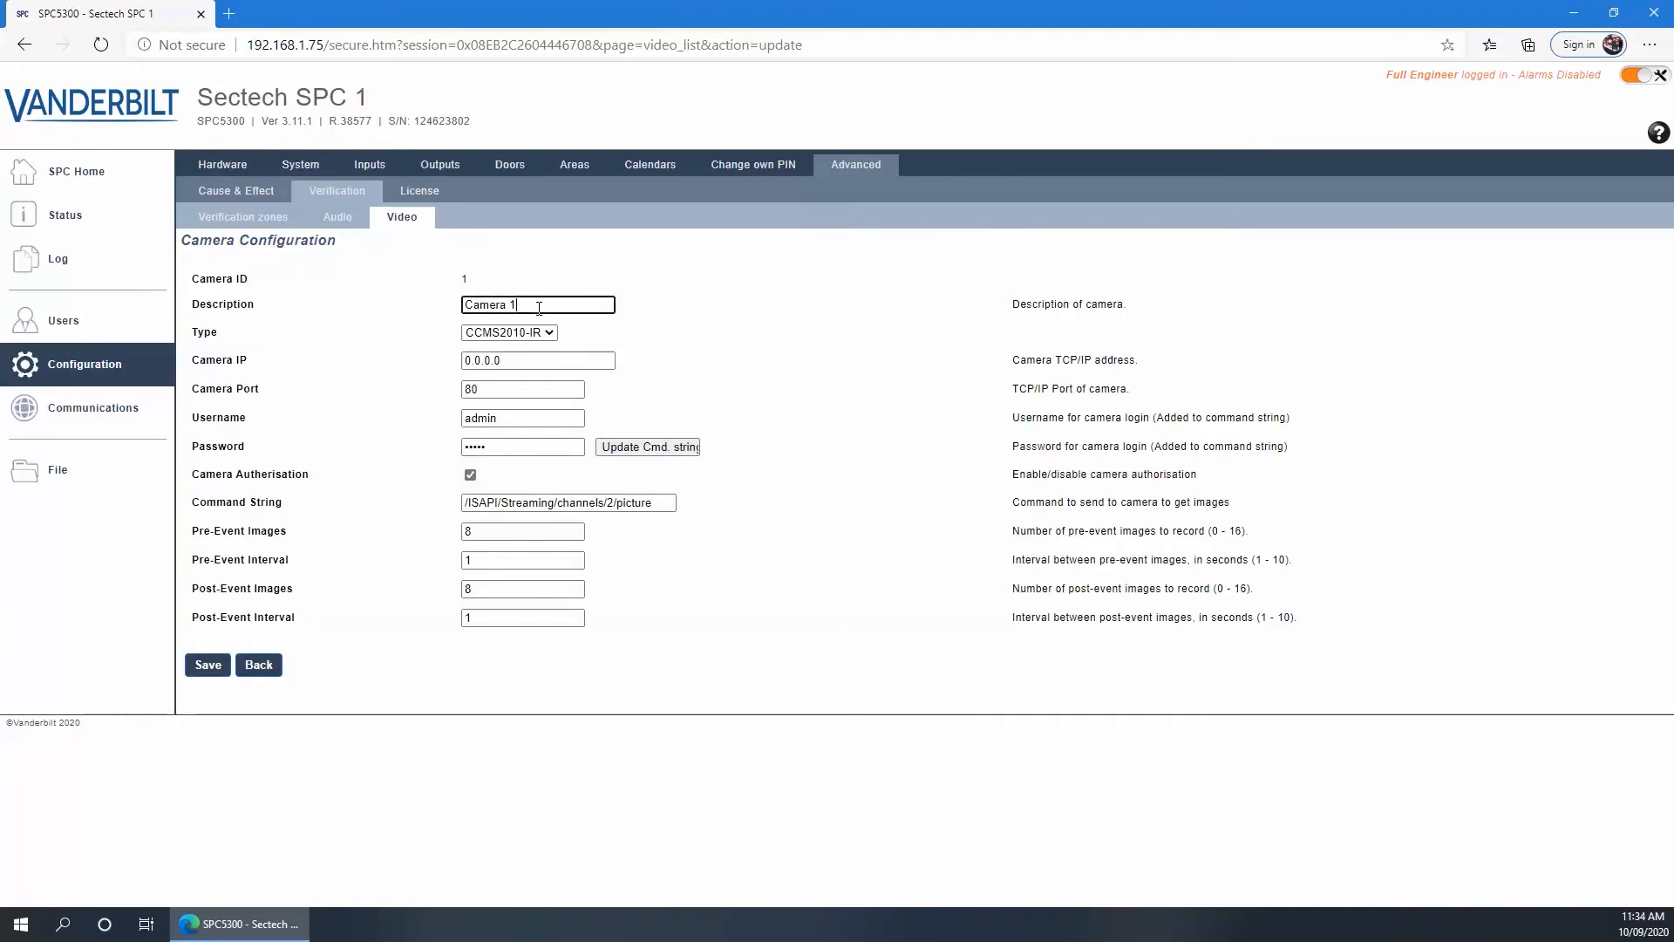
{"action": "left_click_drag", "start_coordinate": [535, 306], "coordinate": [358, 324]}
{"action": "type", "text": "Carpark"}
Set the Carpark camera to Generic type, IP 192.168.1.41, and enter a new password
{"action": "left_click", "coordinate": [509, 332]}
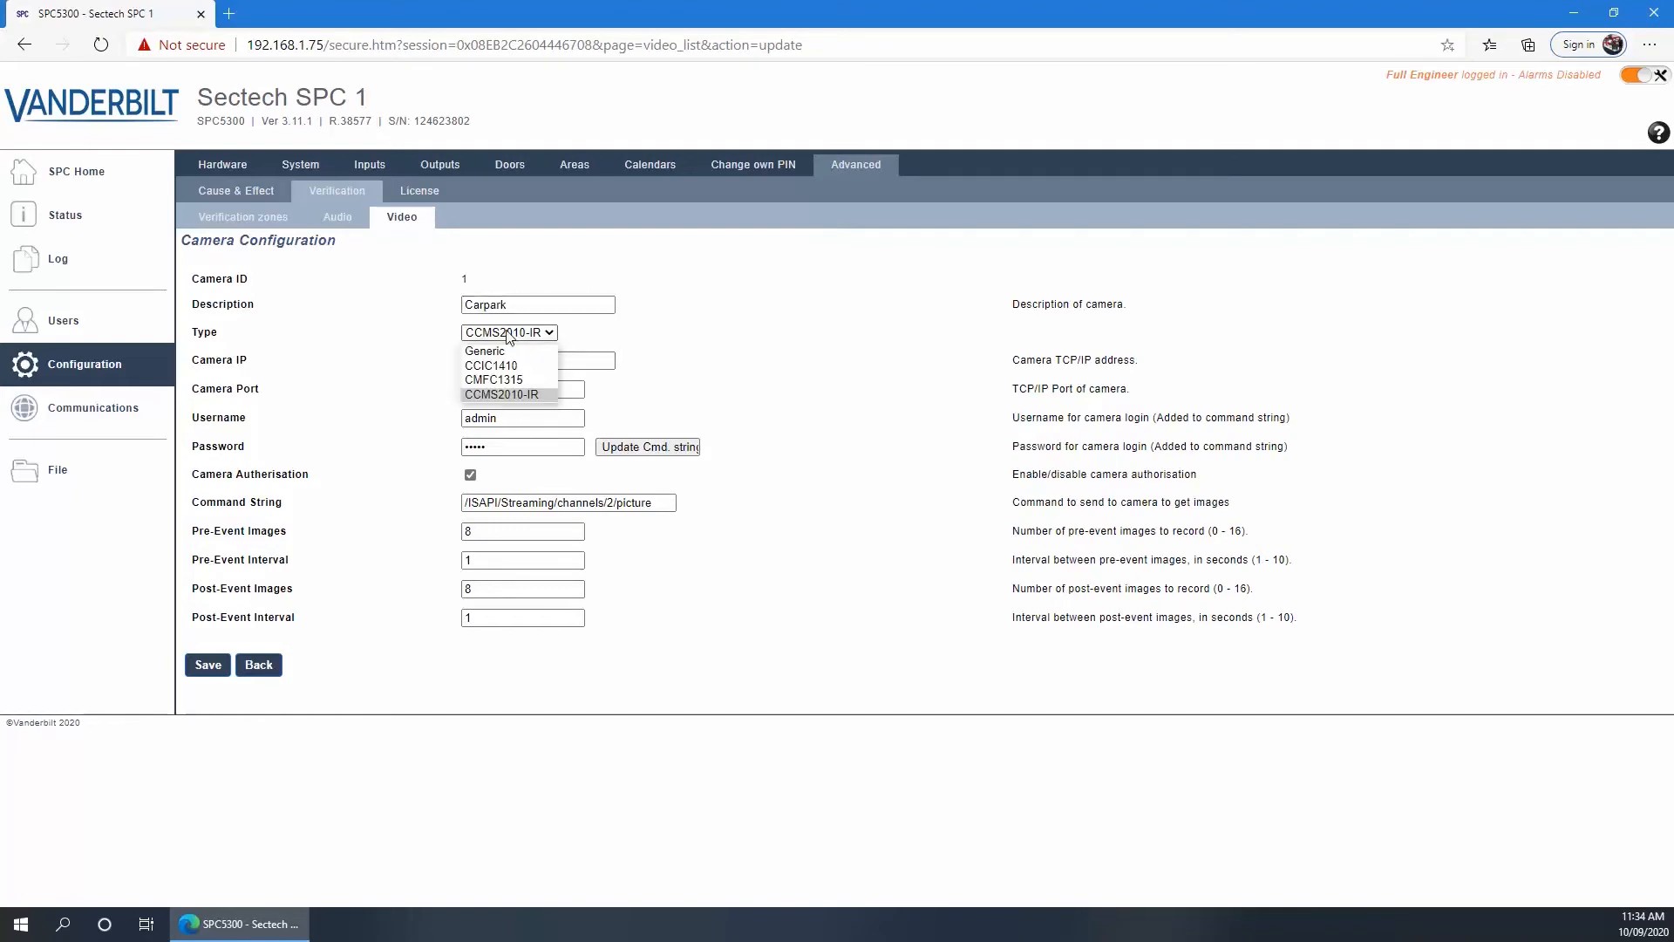
{"action": "left_click", "coordinate": [497, 351]}
{"action": "key", "text": "Tab"}
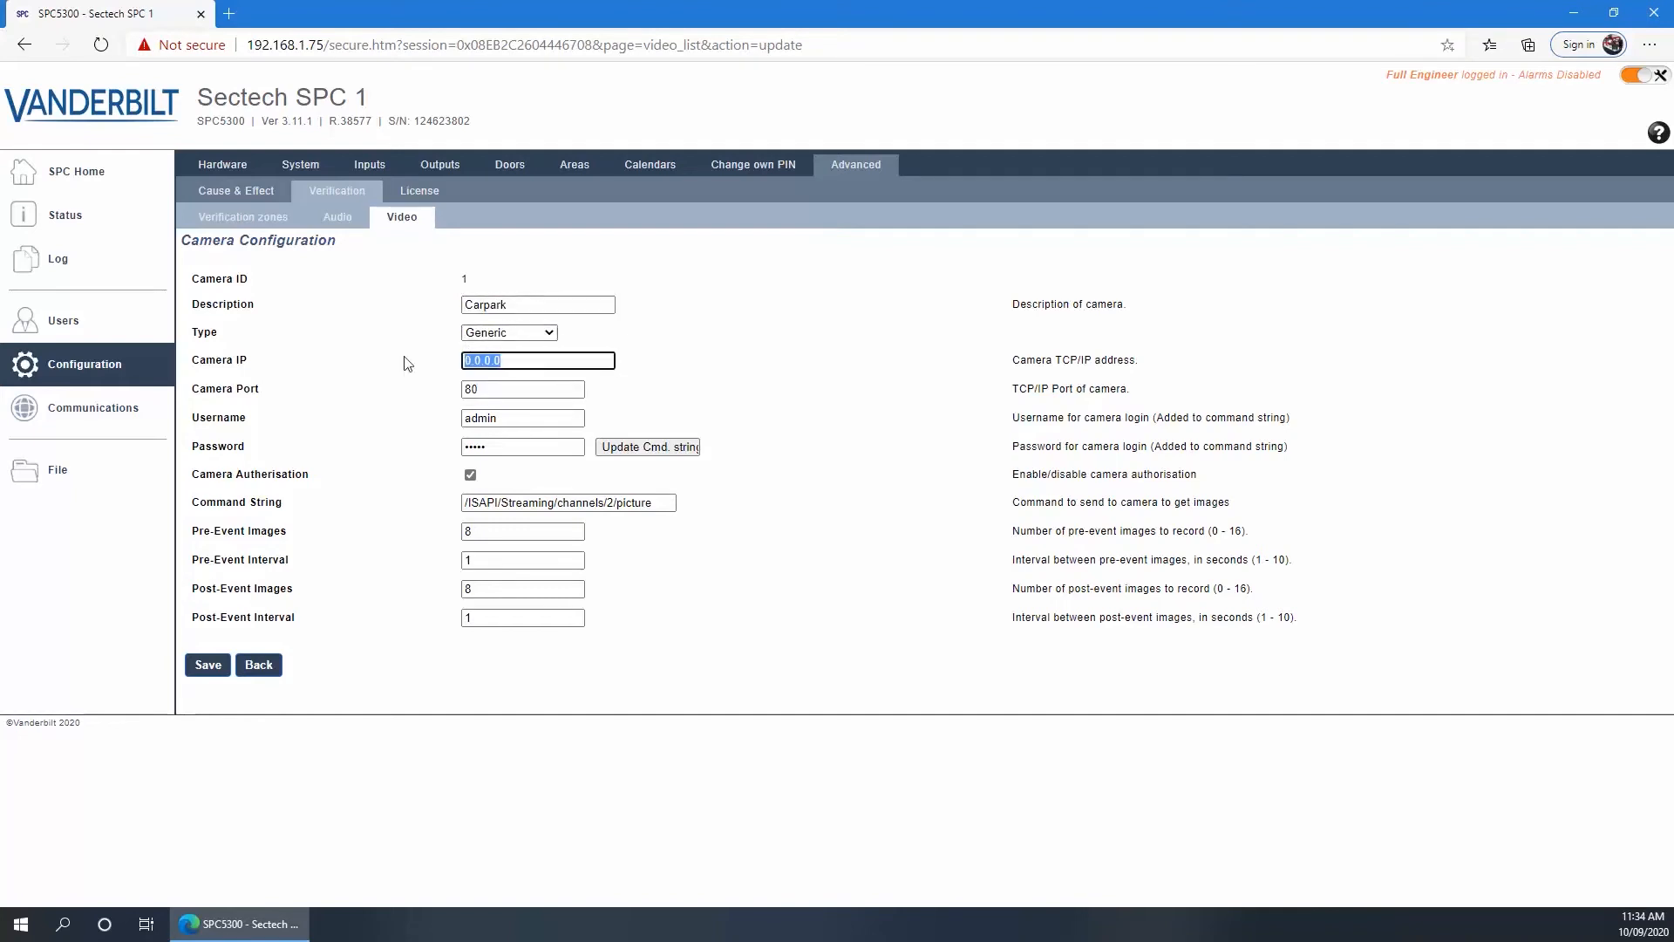
{"action": "type", "text": "192"}
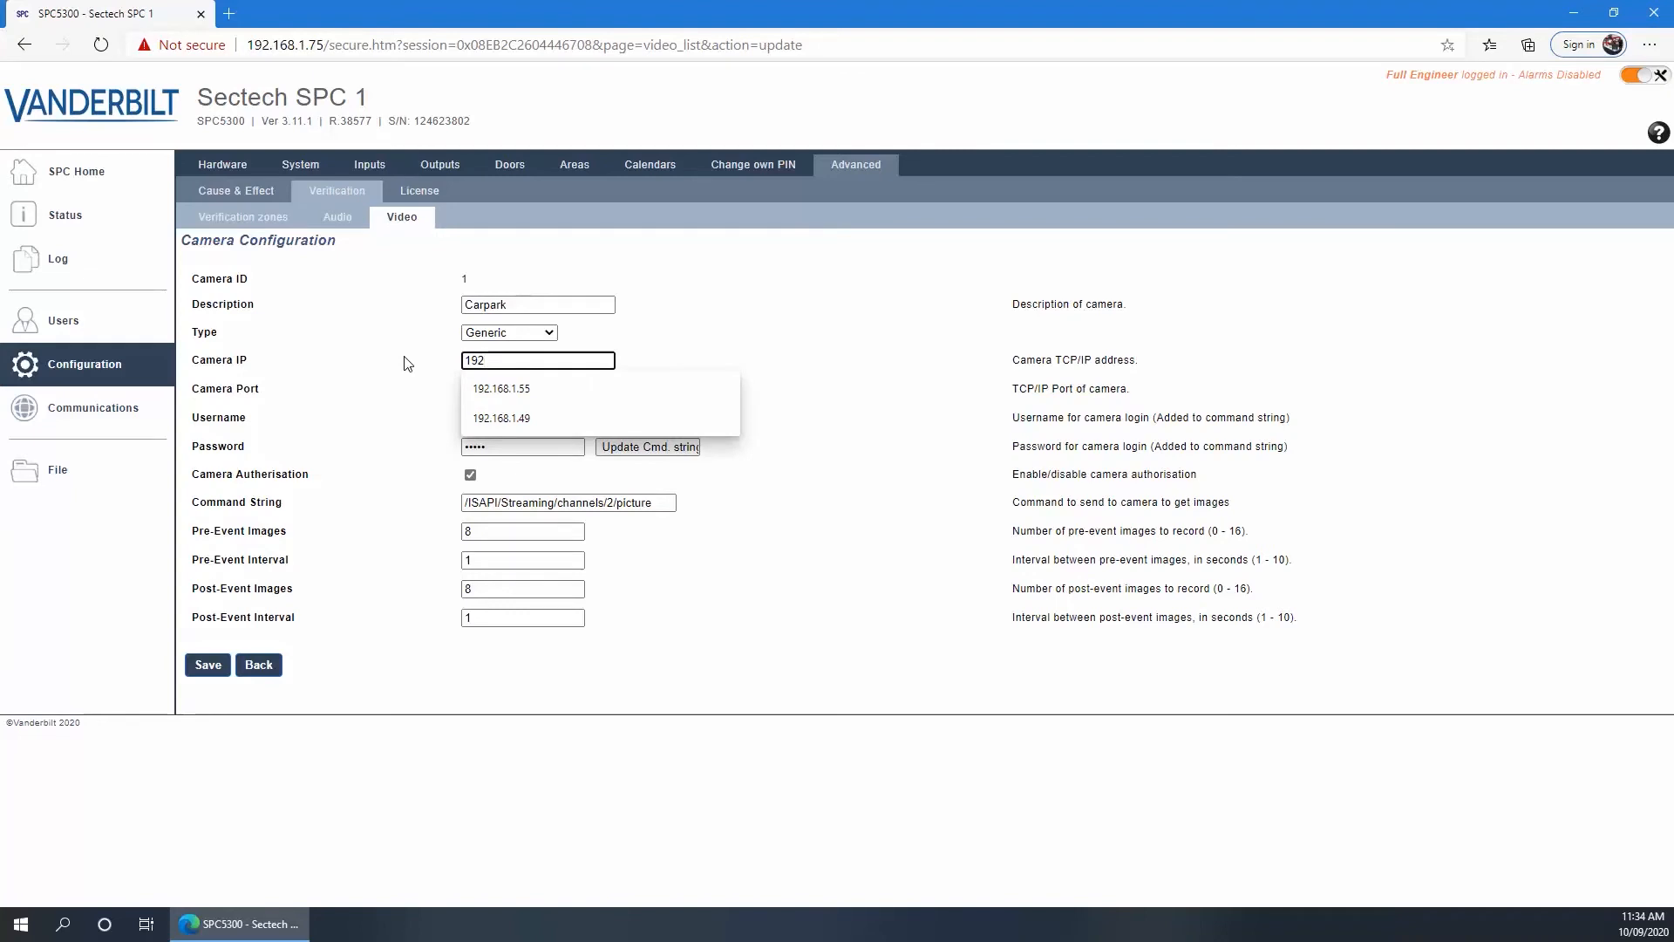
{"action": "type", "text": ".168.1.41"}
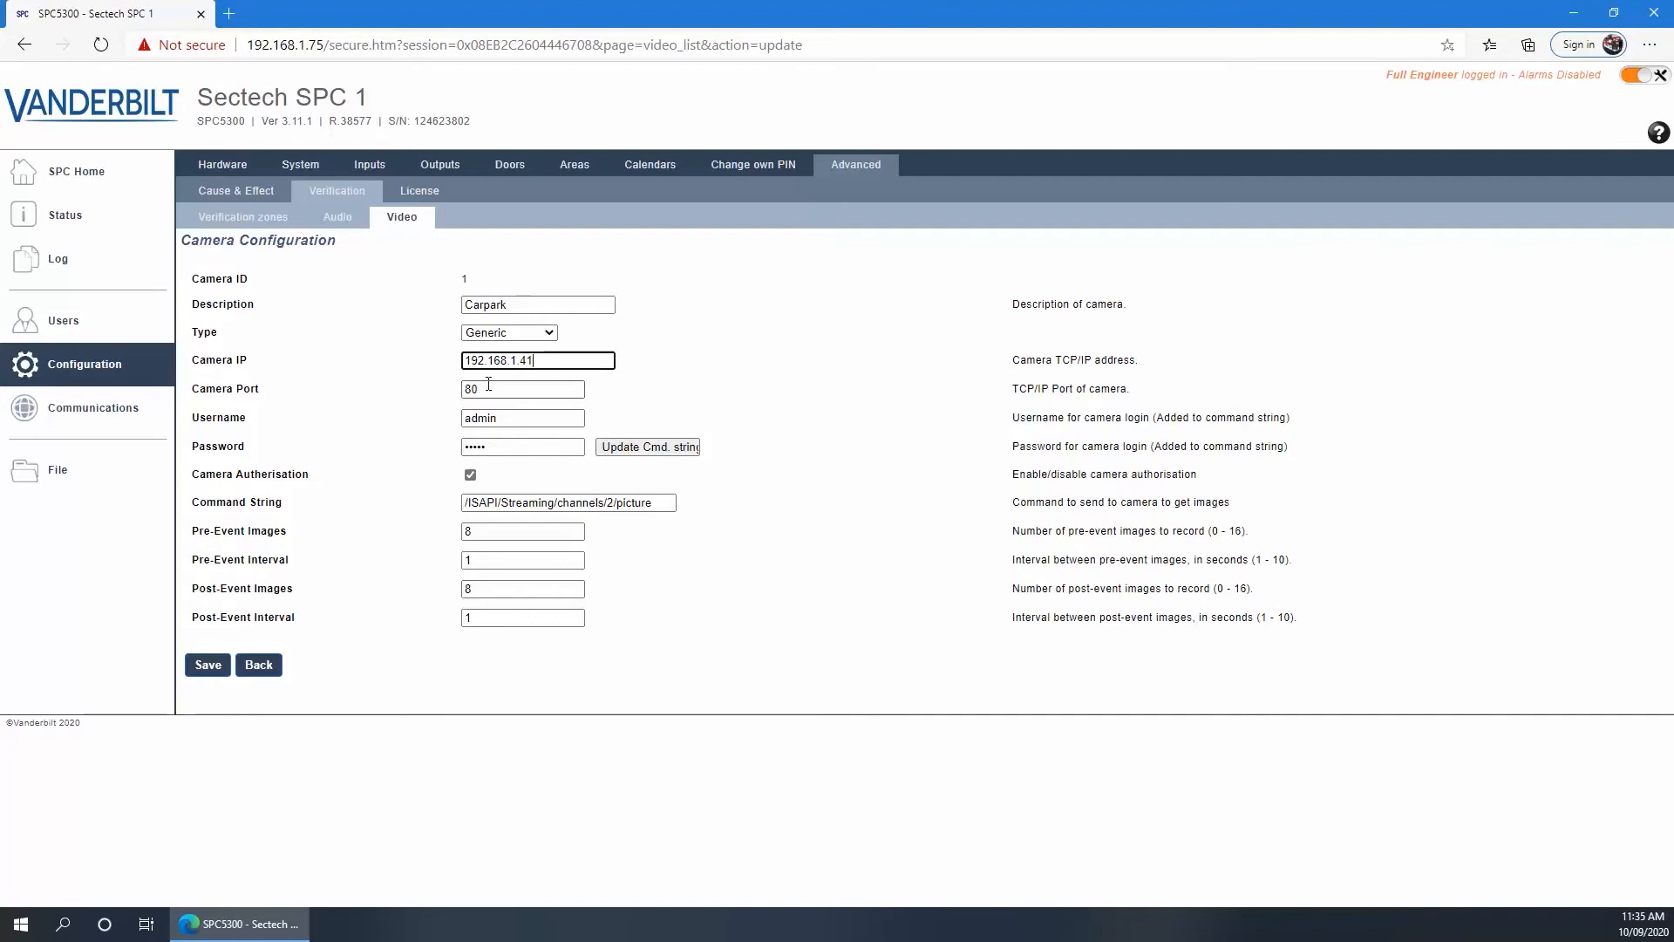
{"action": "left_click_drag", "start_coordinate": [490, 447], "coordinate": [420, 452]}
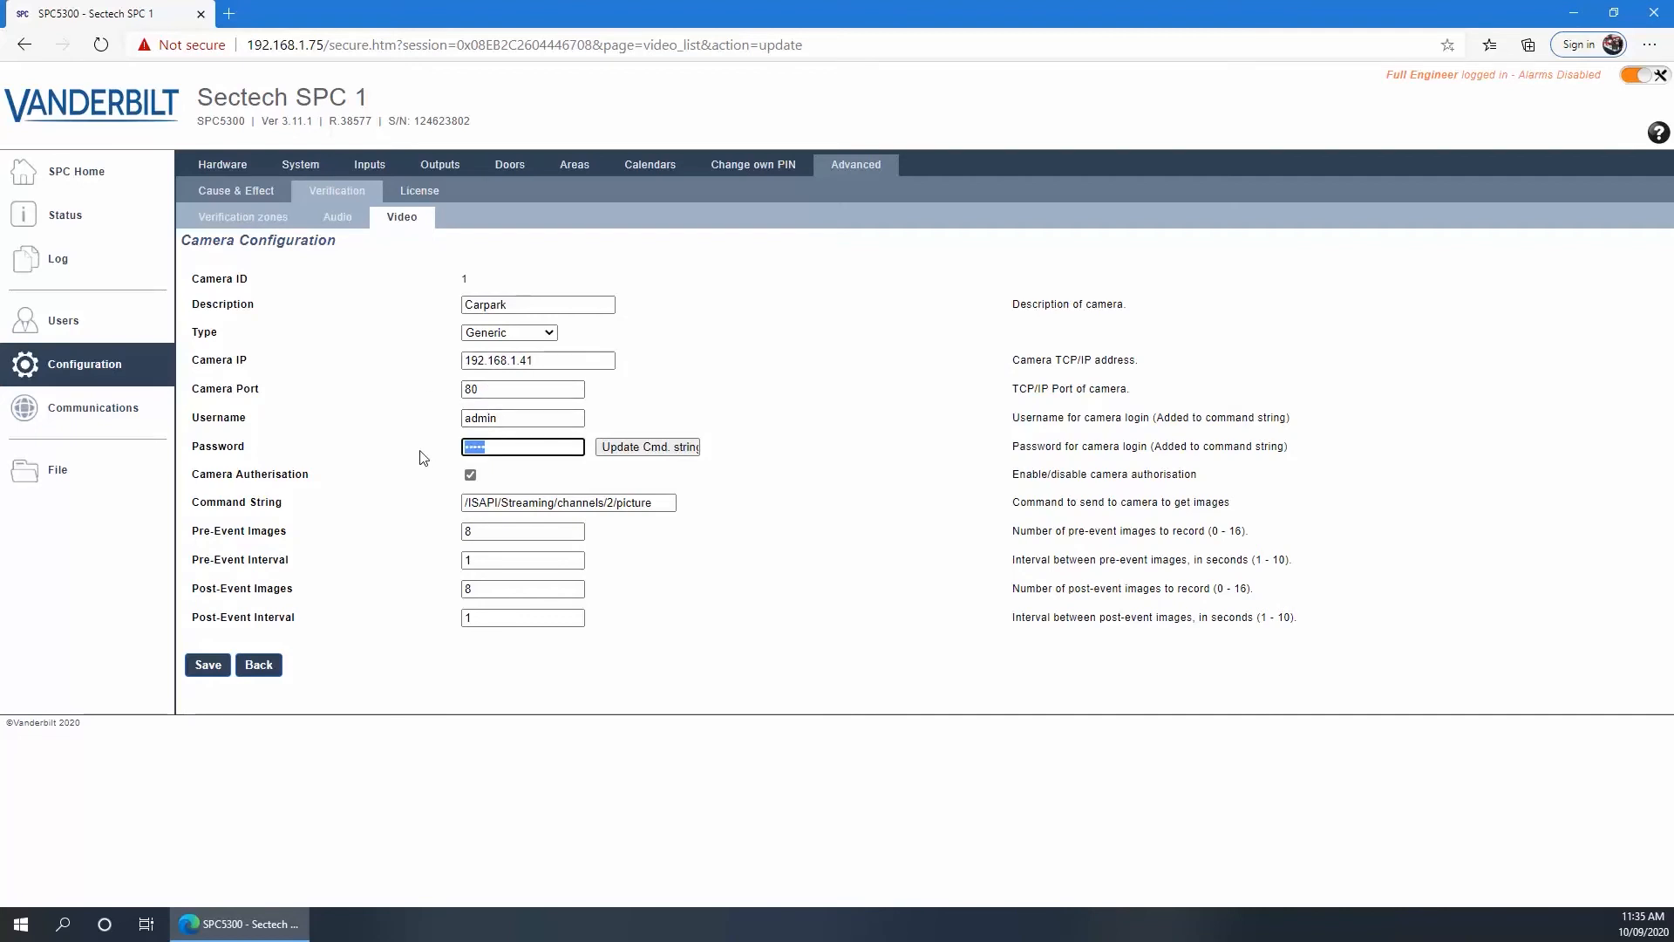
{"action": "type", "text": "••••••••••"}
Save the Carpark camera settings and return to the Video camera list
{"action": "left_click", "coordinate": [208, 665]}
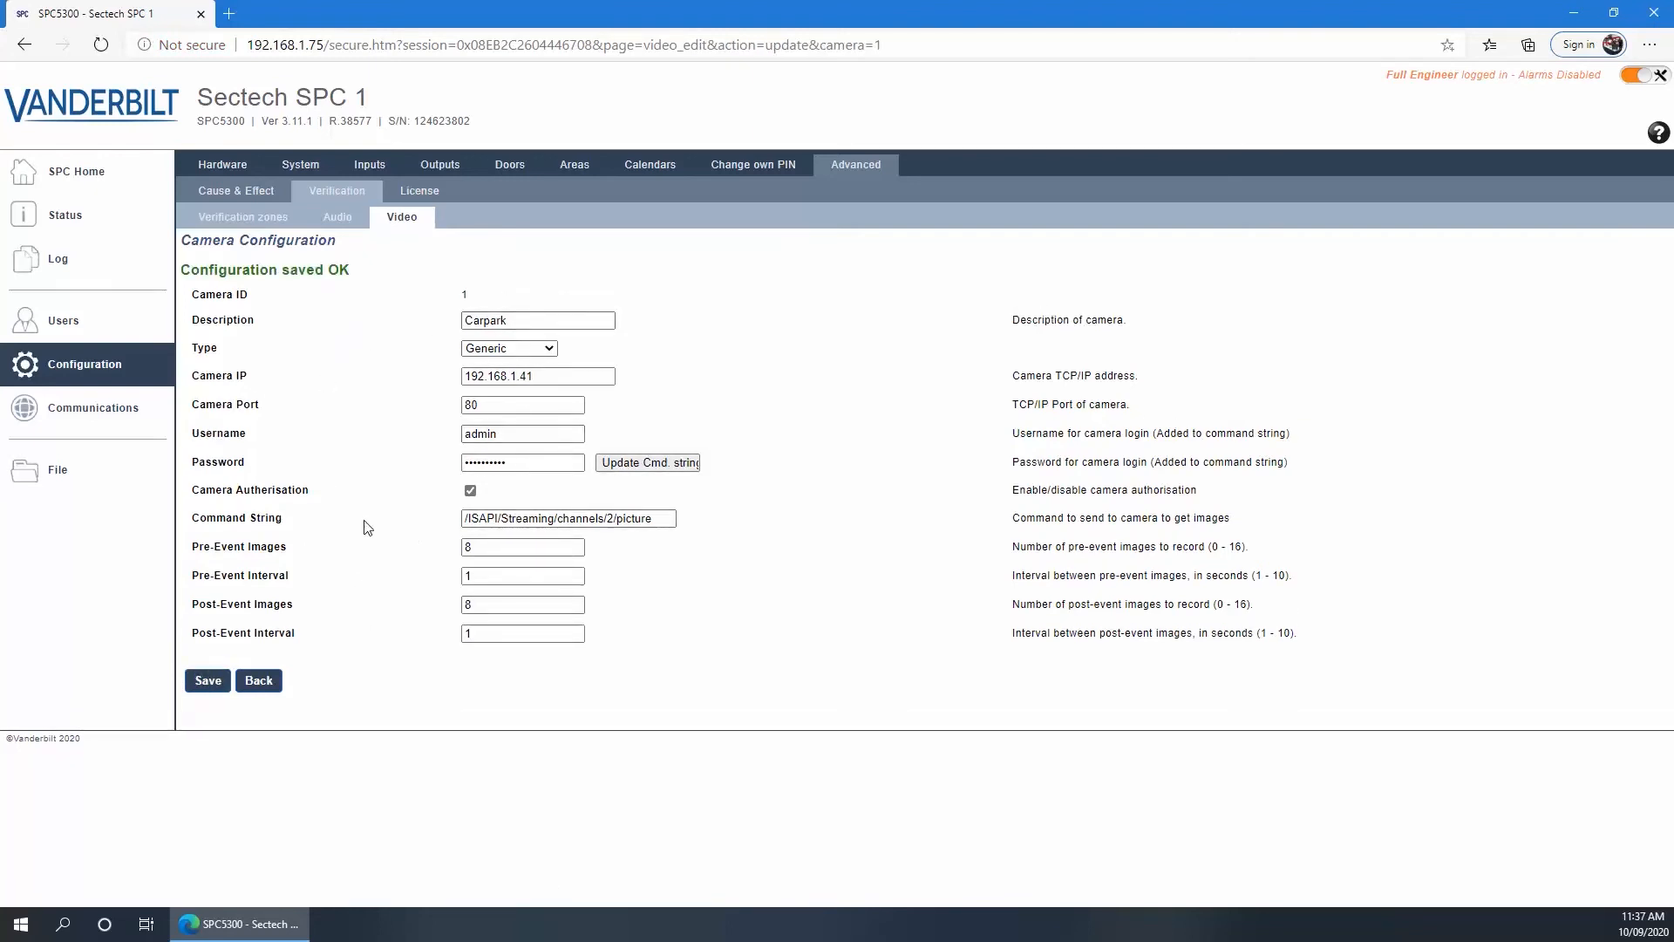
{"action": "double_click", "coordinate": [610, 521]}
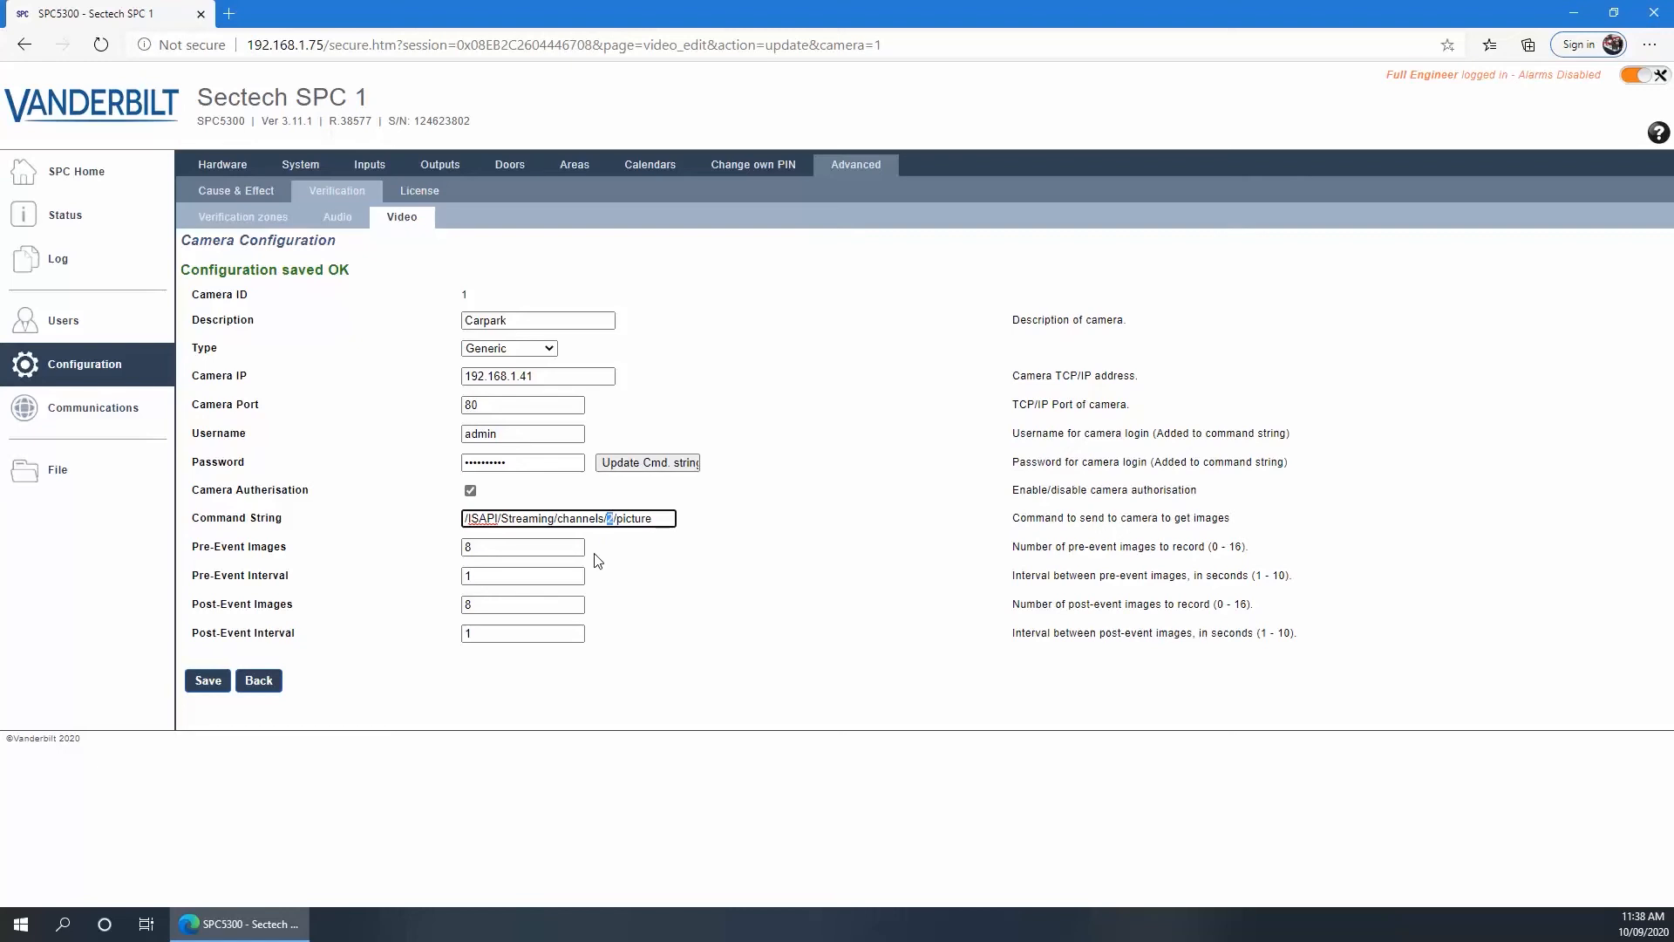
{"action": "left_click", "coordinate": [257, 683]}
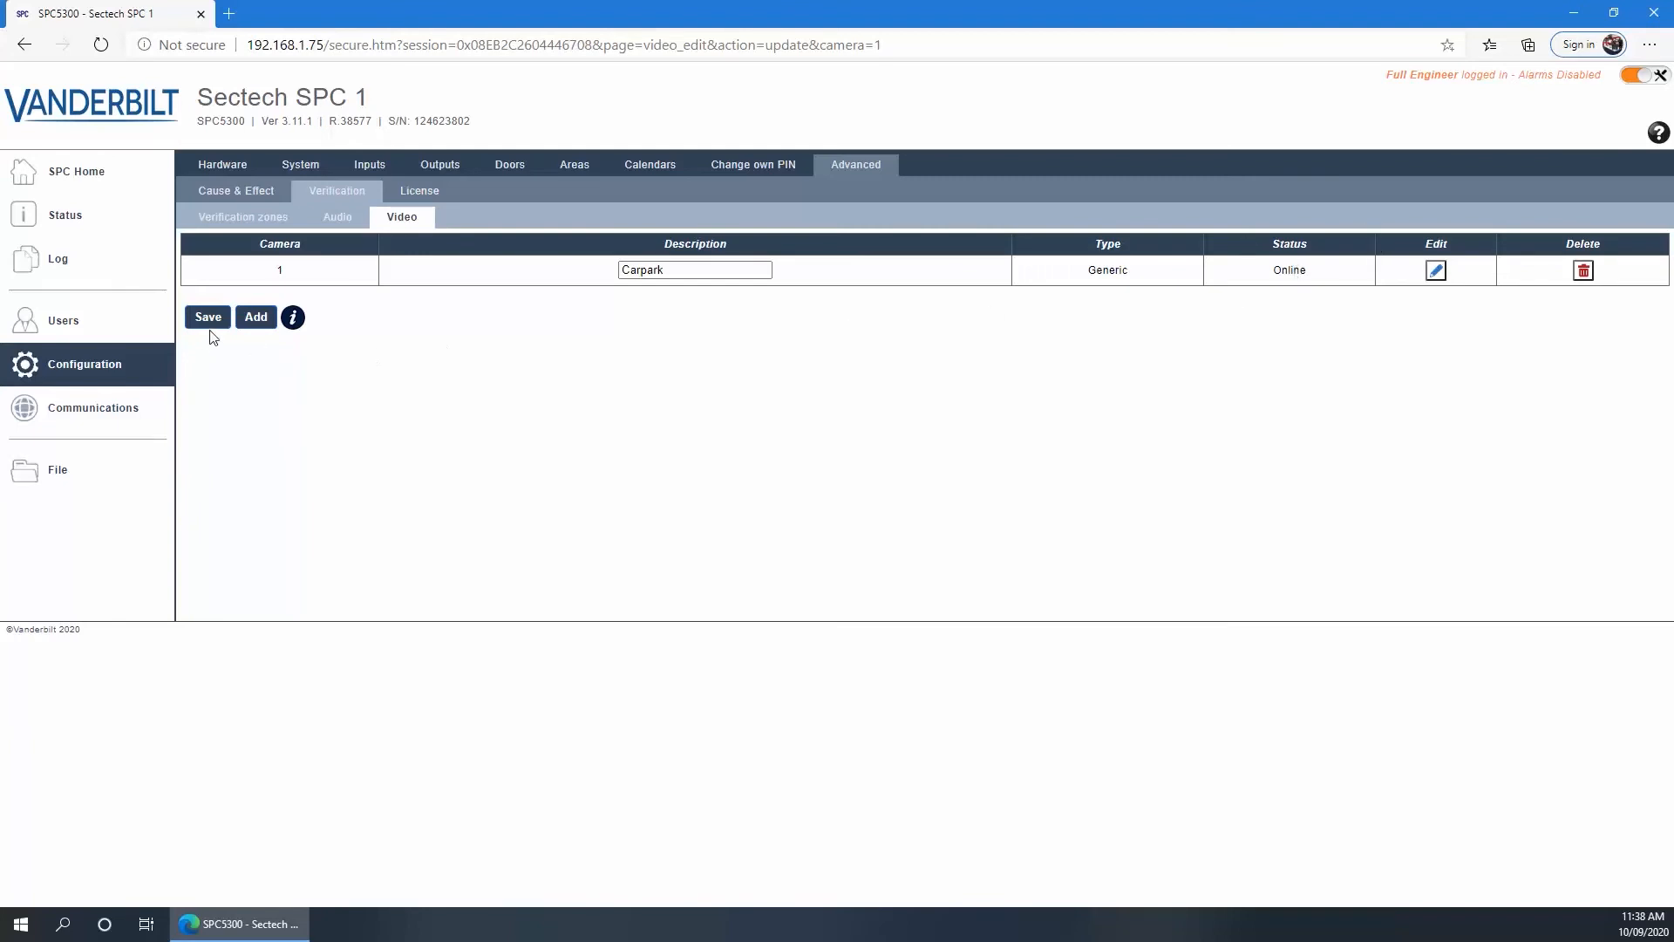
Add camera 2 and give it the description Main entry
{"action": "left_click", "coordinate": [257, 322]}
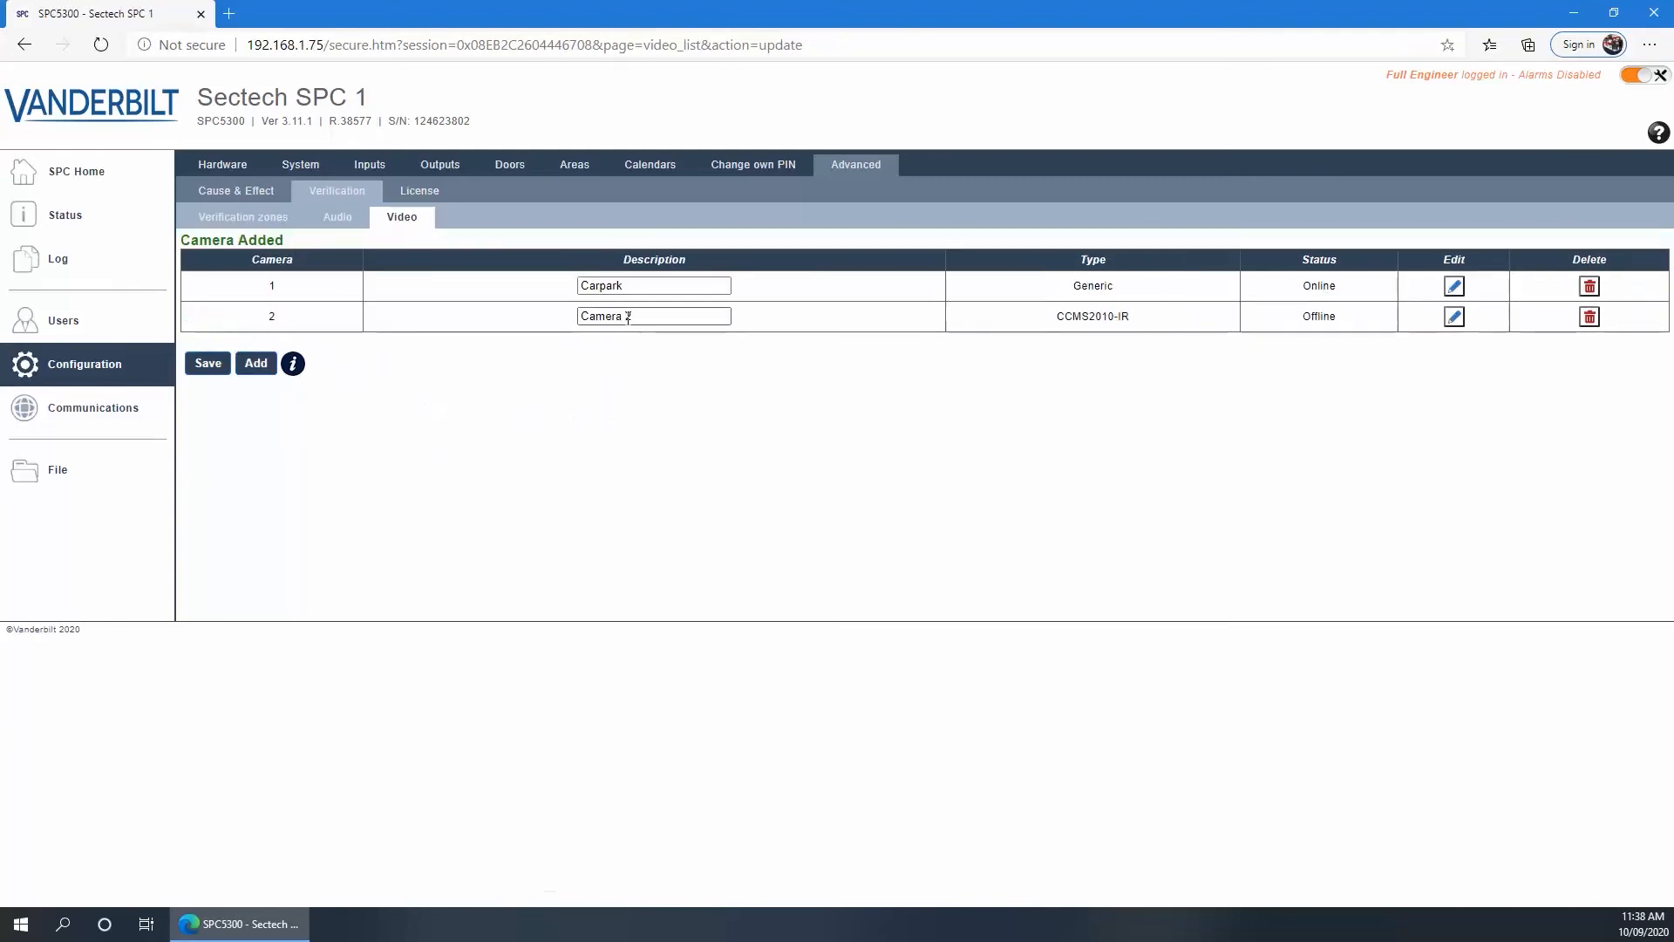
{"action": "left_click_drag", "start_coordinate": [636, 318], "coordinate": [545, 328]}
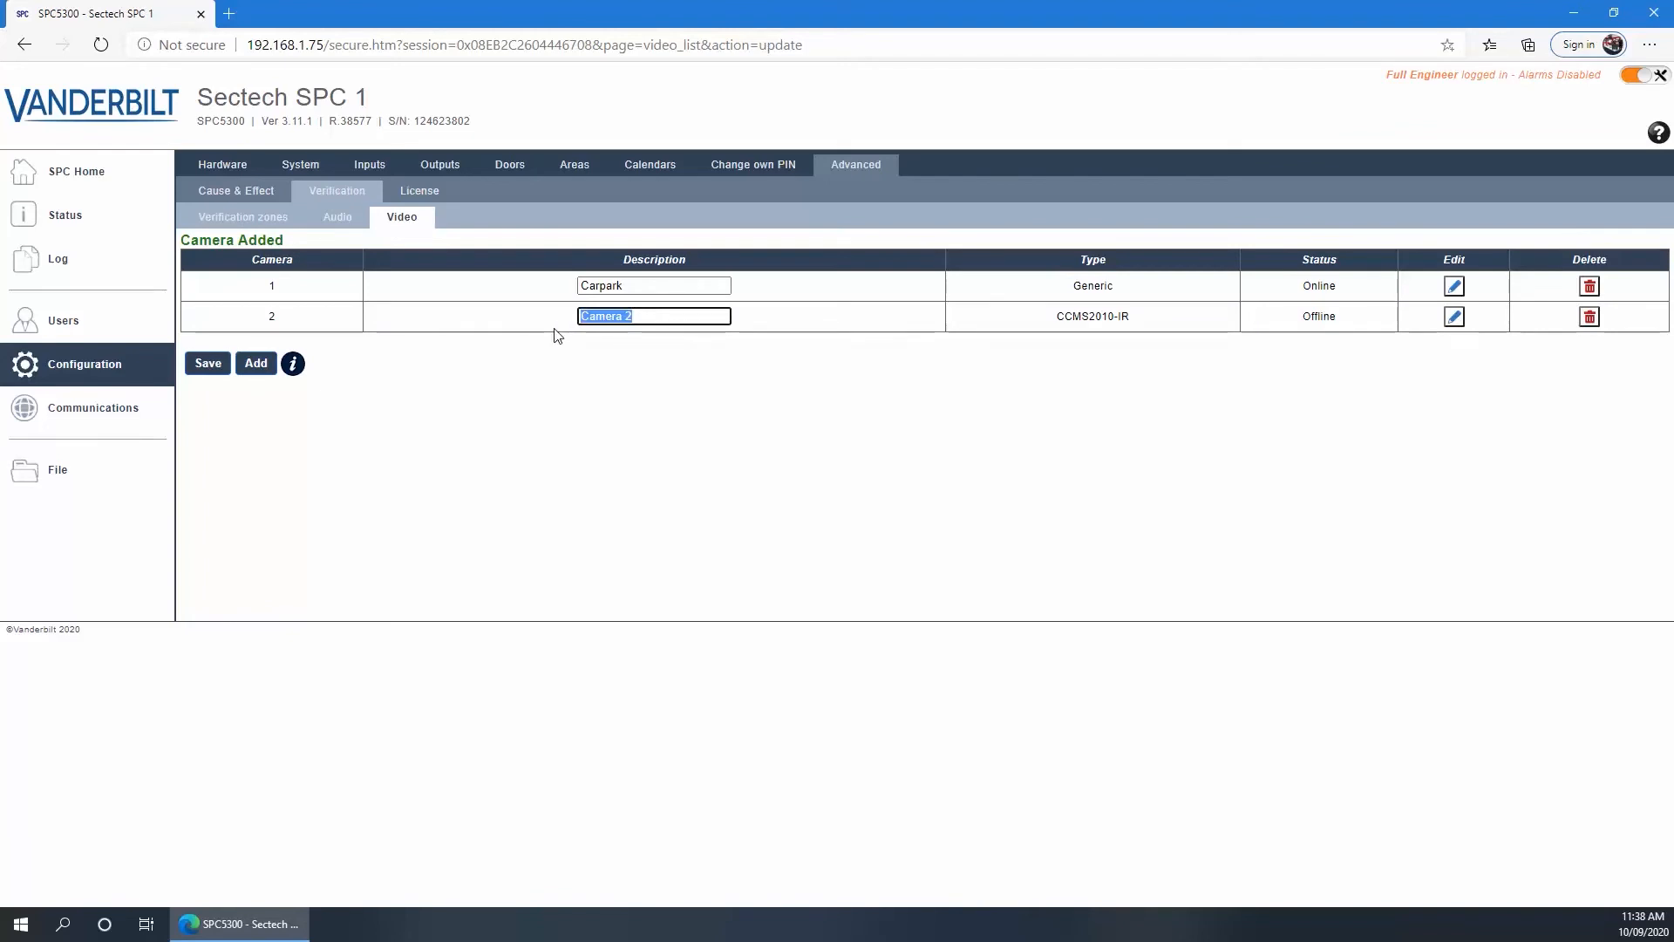
{"action": "left_click", "coordinate": [1453, 317]}
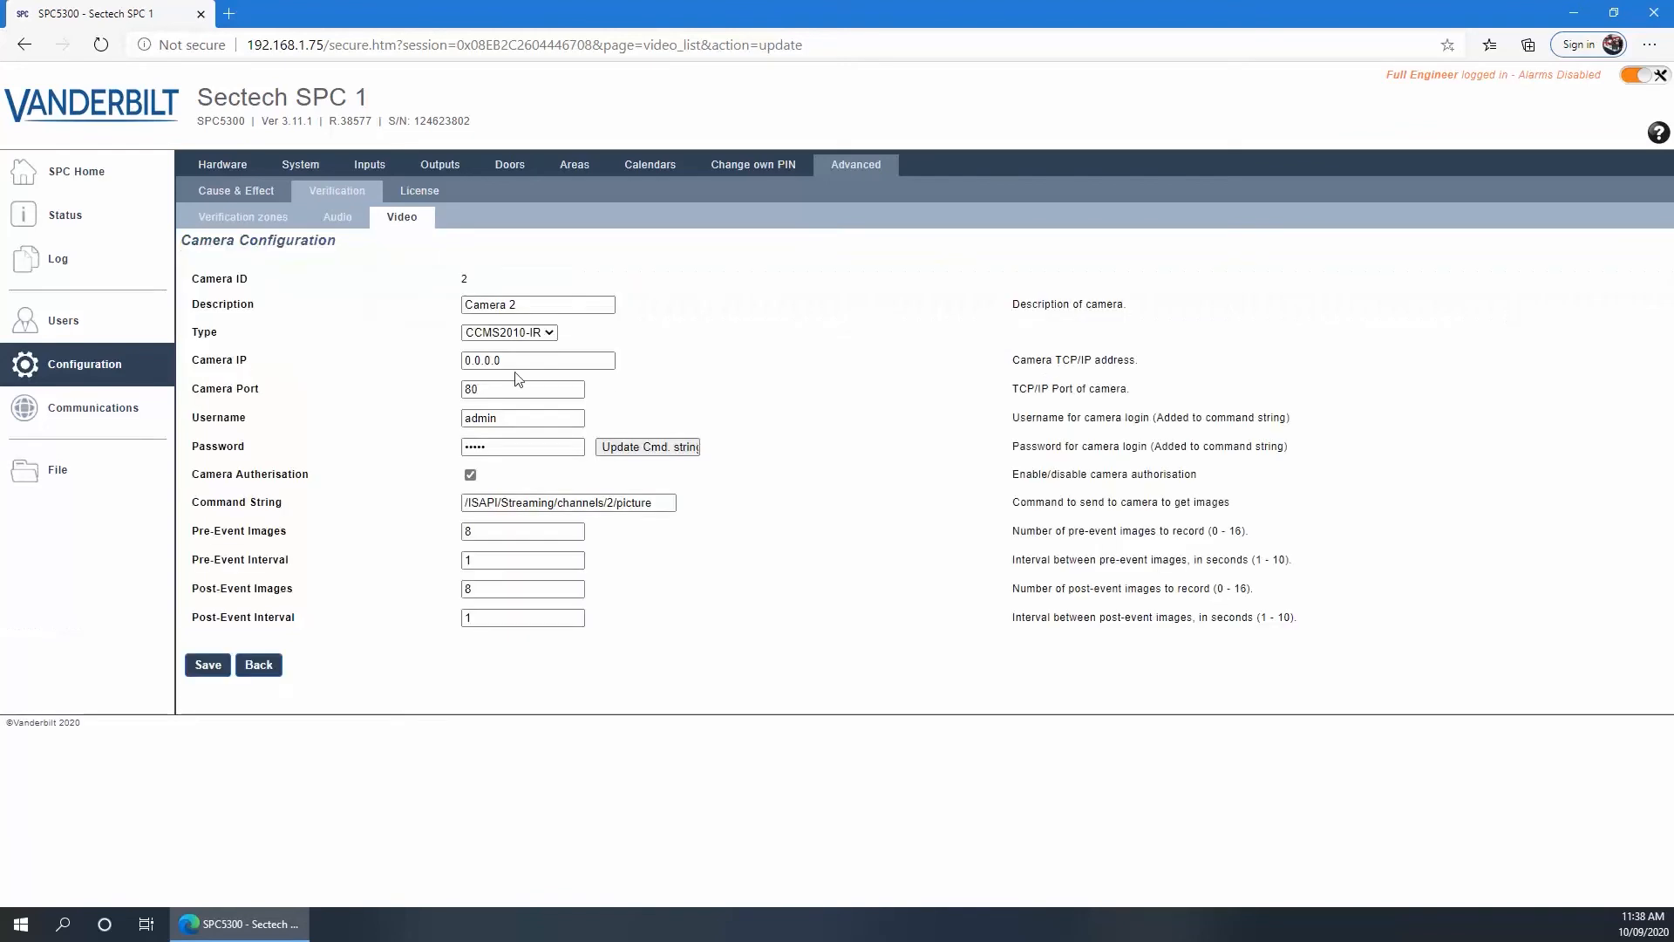
{"action": "left_click_drag", "start_coordinate": [538, 305], "coordinate": [440, 311]}
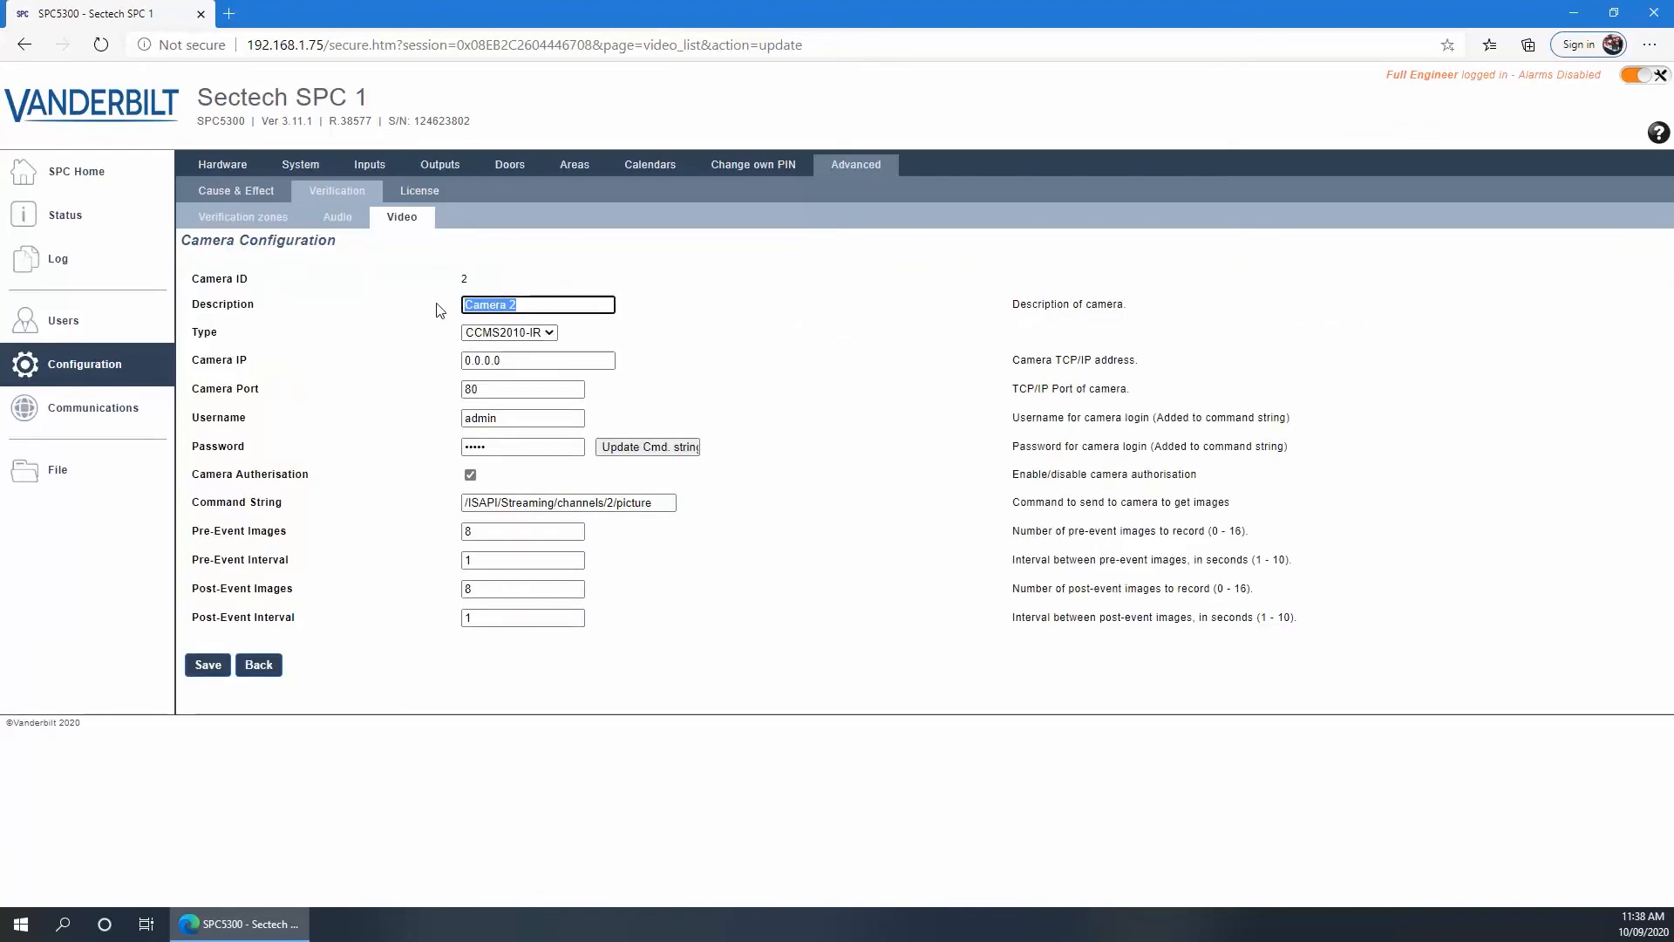
{"action": "type", "text": "Main entry"}
Set Main entry to Generic type, IP 192.168.1.52, enter its password, and save
{"action": "left_click", "coordinate": [482, 332]}
{"action": "left_click", "coordinate": [499, 354]}
{"action": "left_click", "coordinate": [500, 357]}
{"action": "key", "text": "ctrl+a"}
{"action": "type", "text": "192.1"}
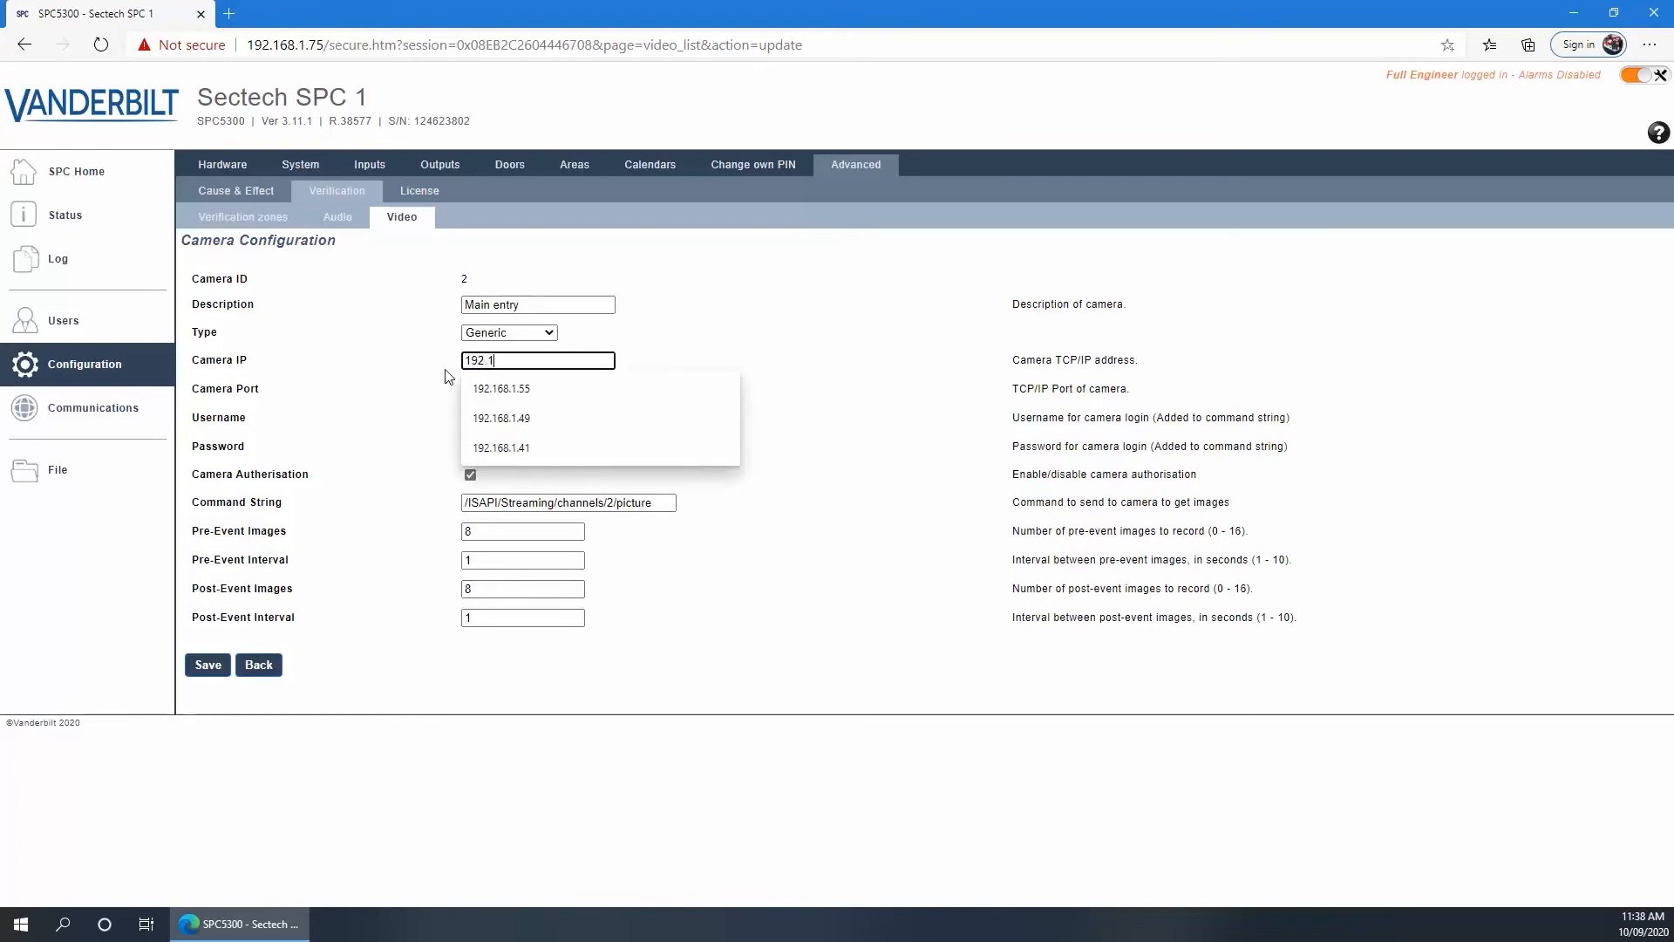
{"action": "type", "text": "68.1.52"}
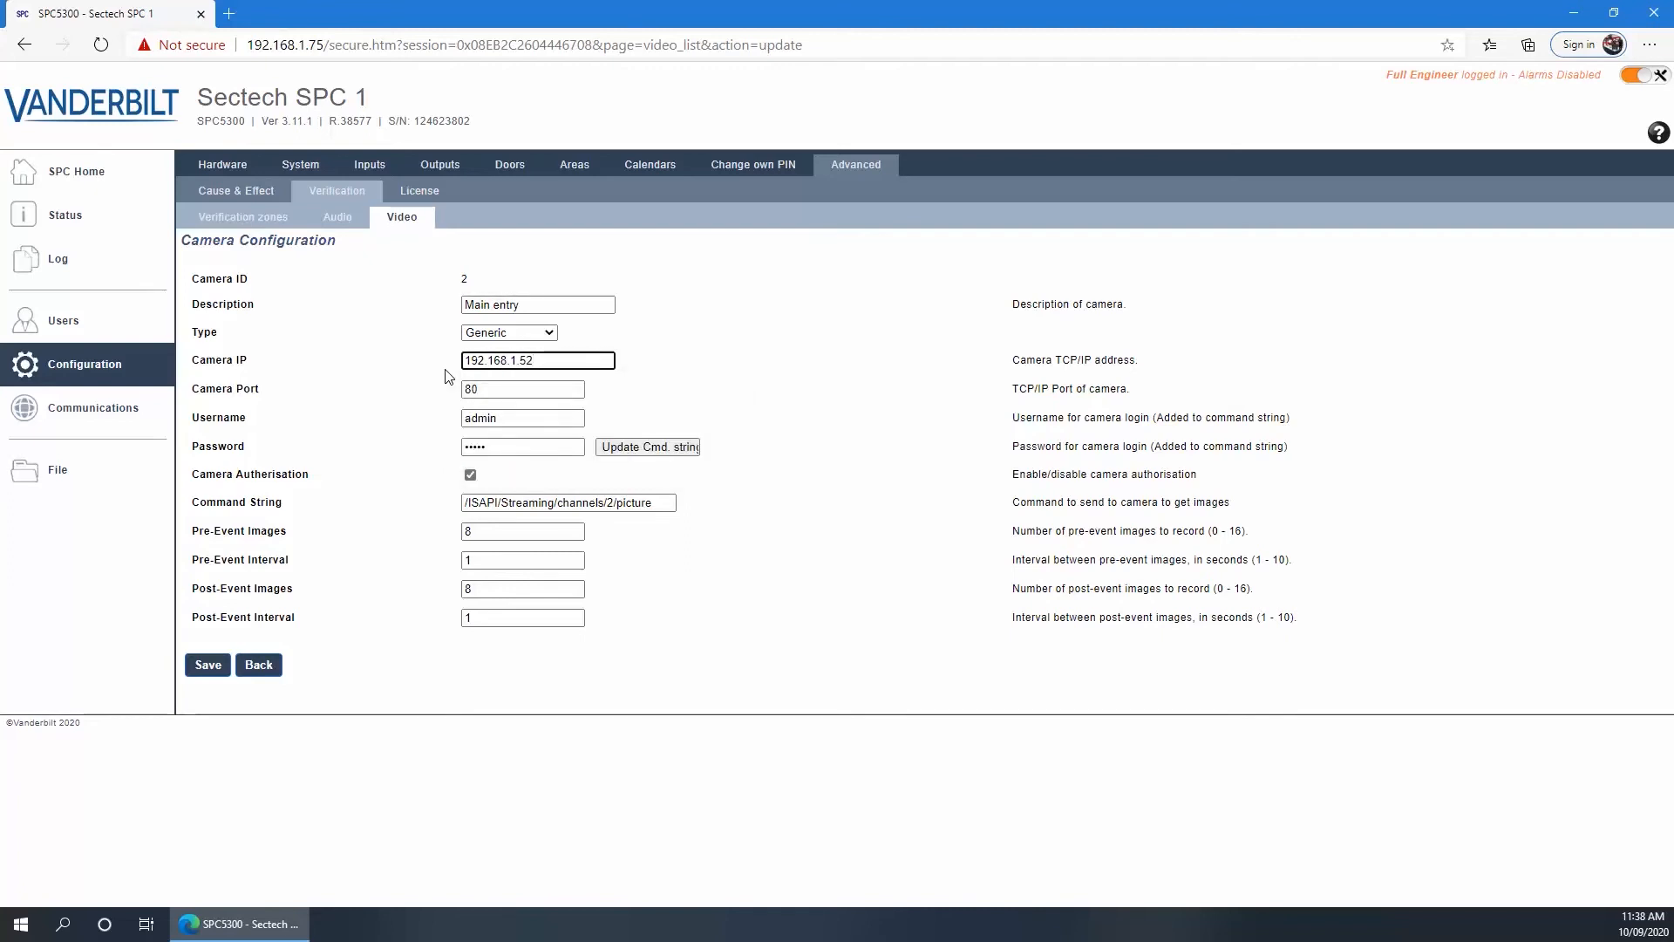
{"action": "key", "text": "Tab"}
{"action": "key", "text": "Tab"}
{"action": "key", "text": "Tab"}
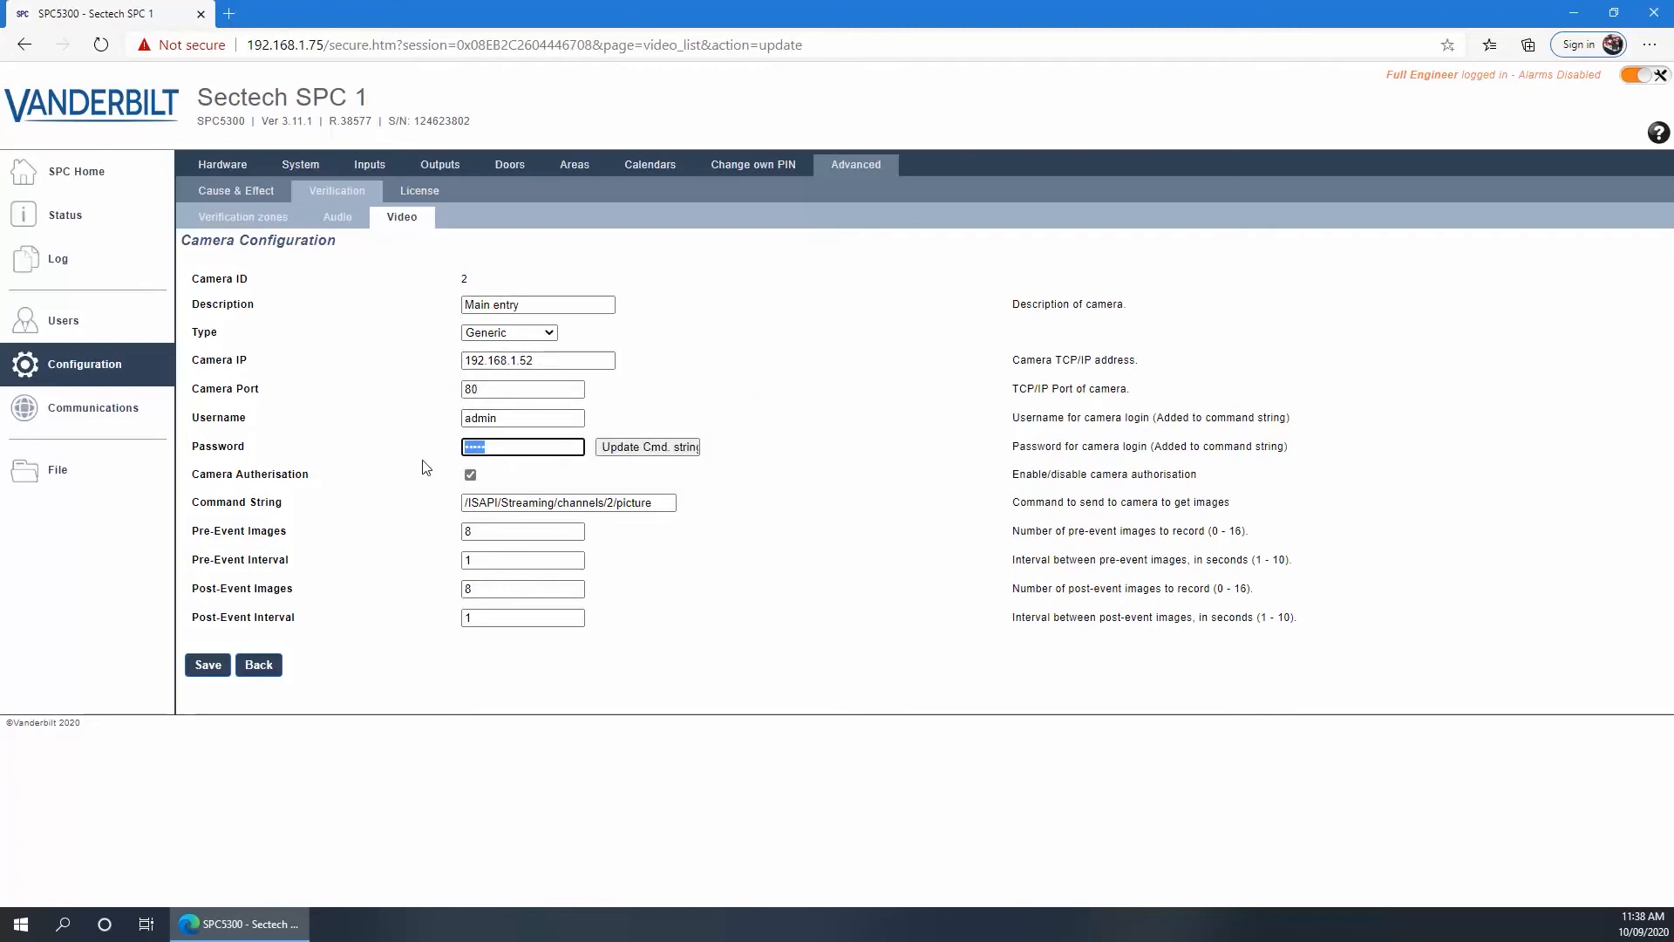
{"action": "type", "text": "•••"}
{"action": "left_click", "coordinate": [207, 664]}
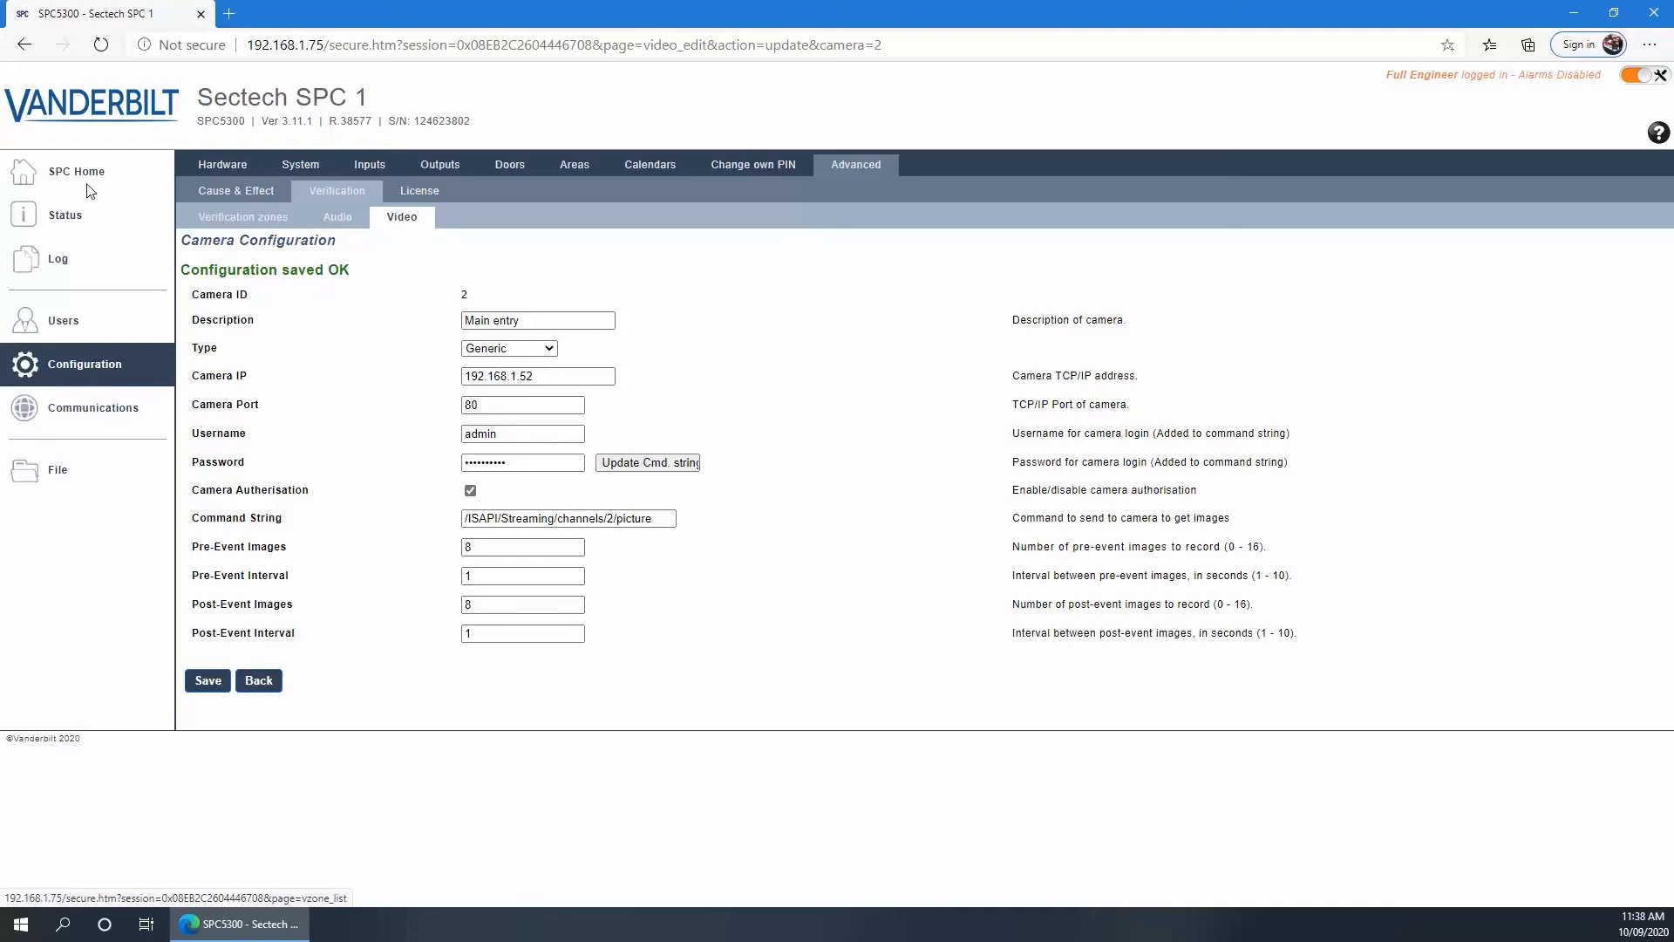
{"action": "left_click", "coordinate": [59, 179]}
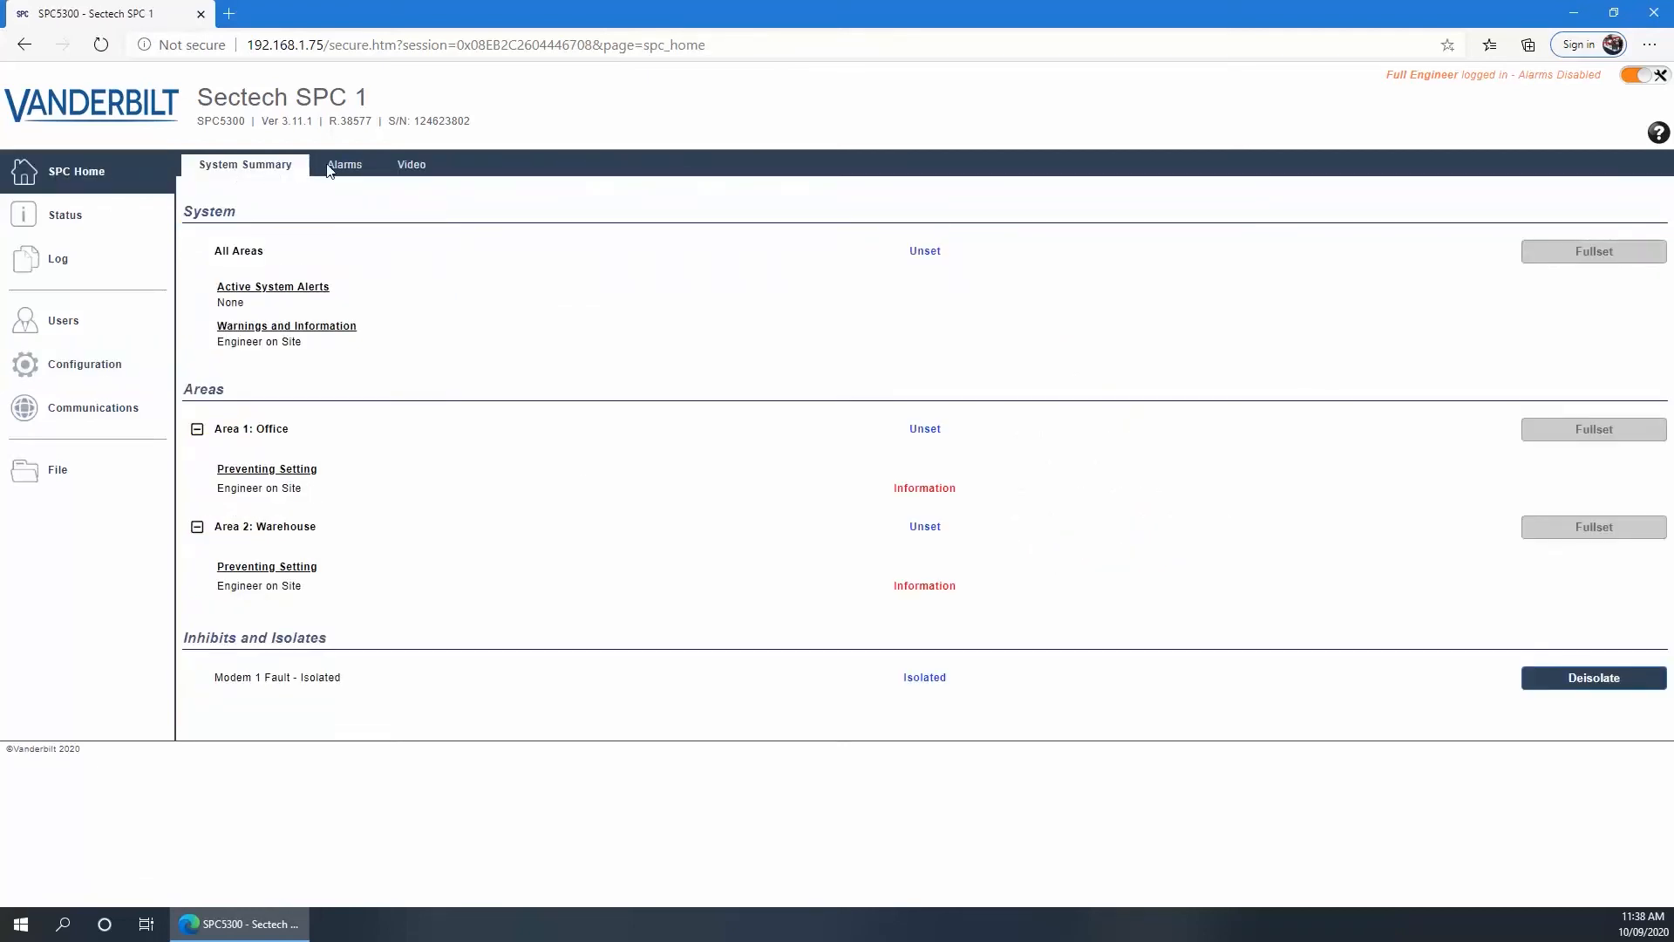
Check both live camera feeds, then show the still-empty Advanced > Verification zones list
{"action": "left_click", "coordinate": [411, 173]}
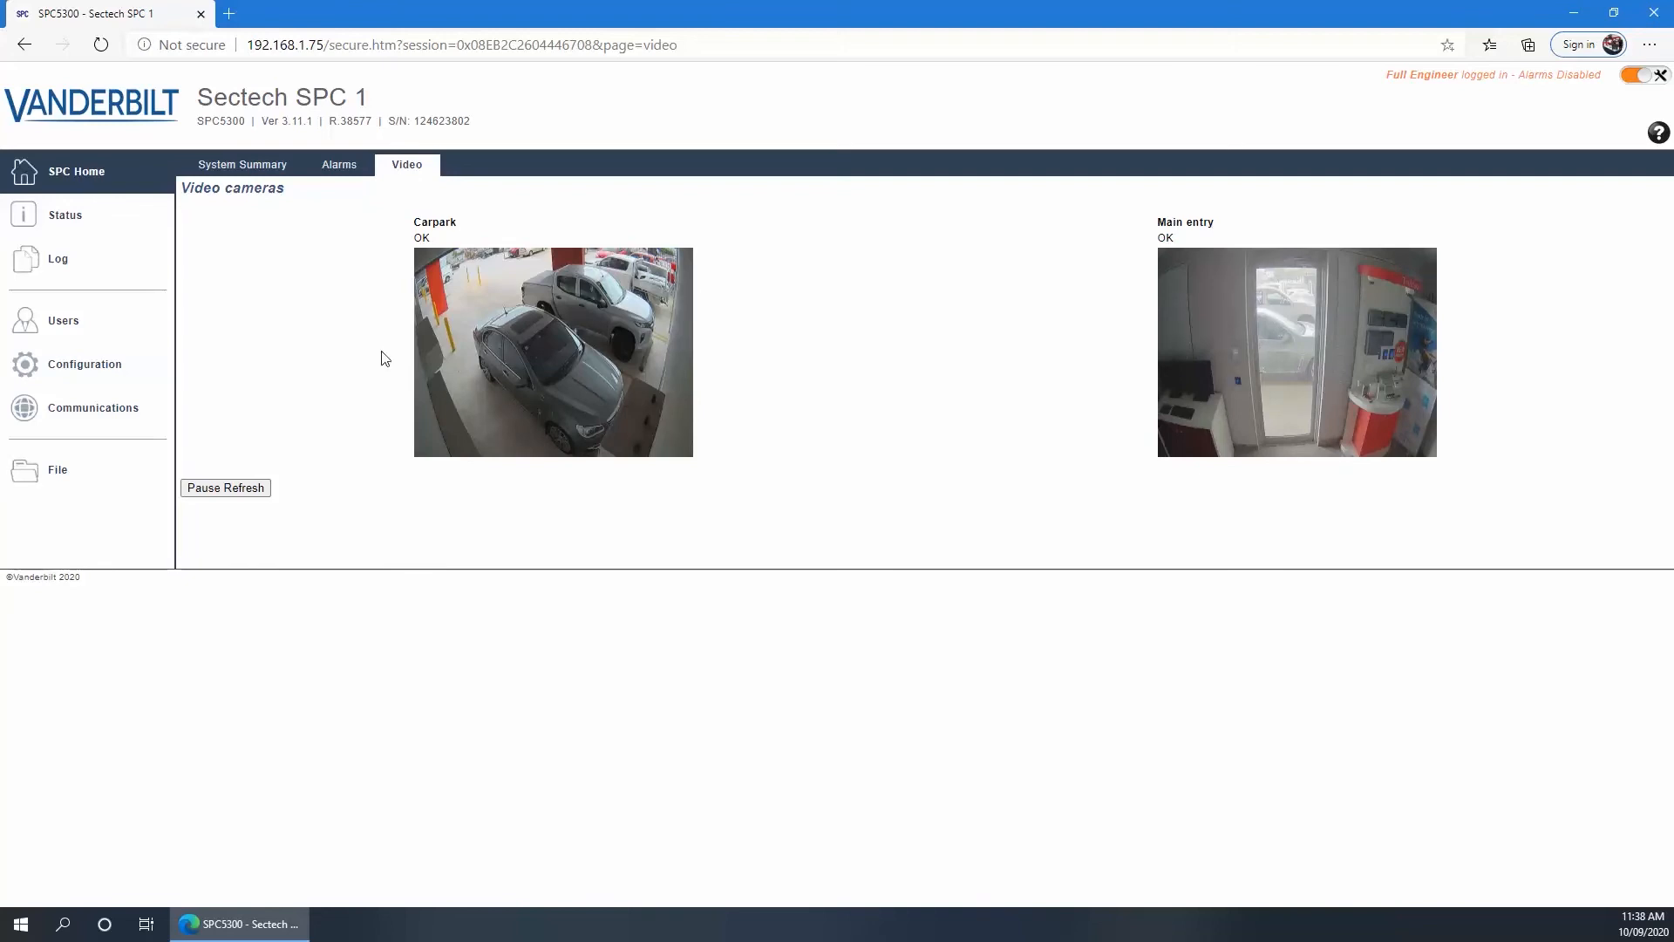
{"action": "left_click", "coordinate": [124, 360]}
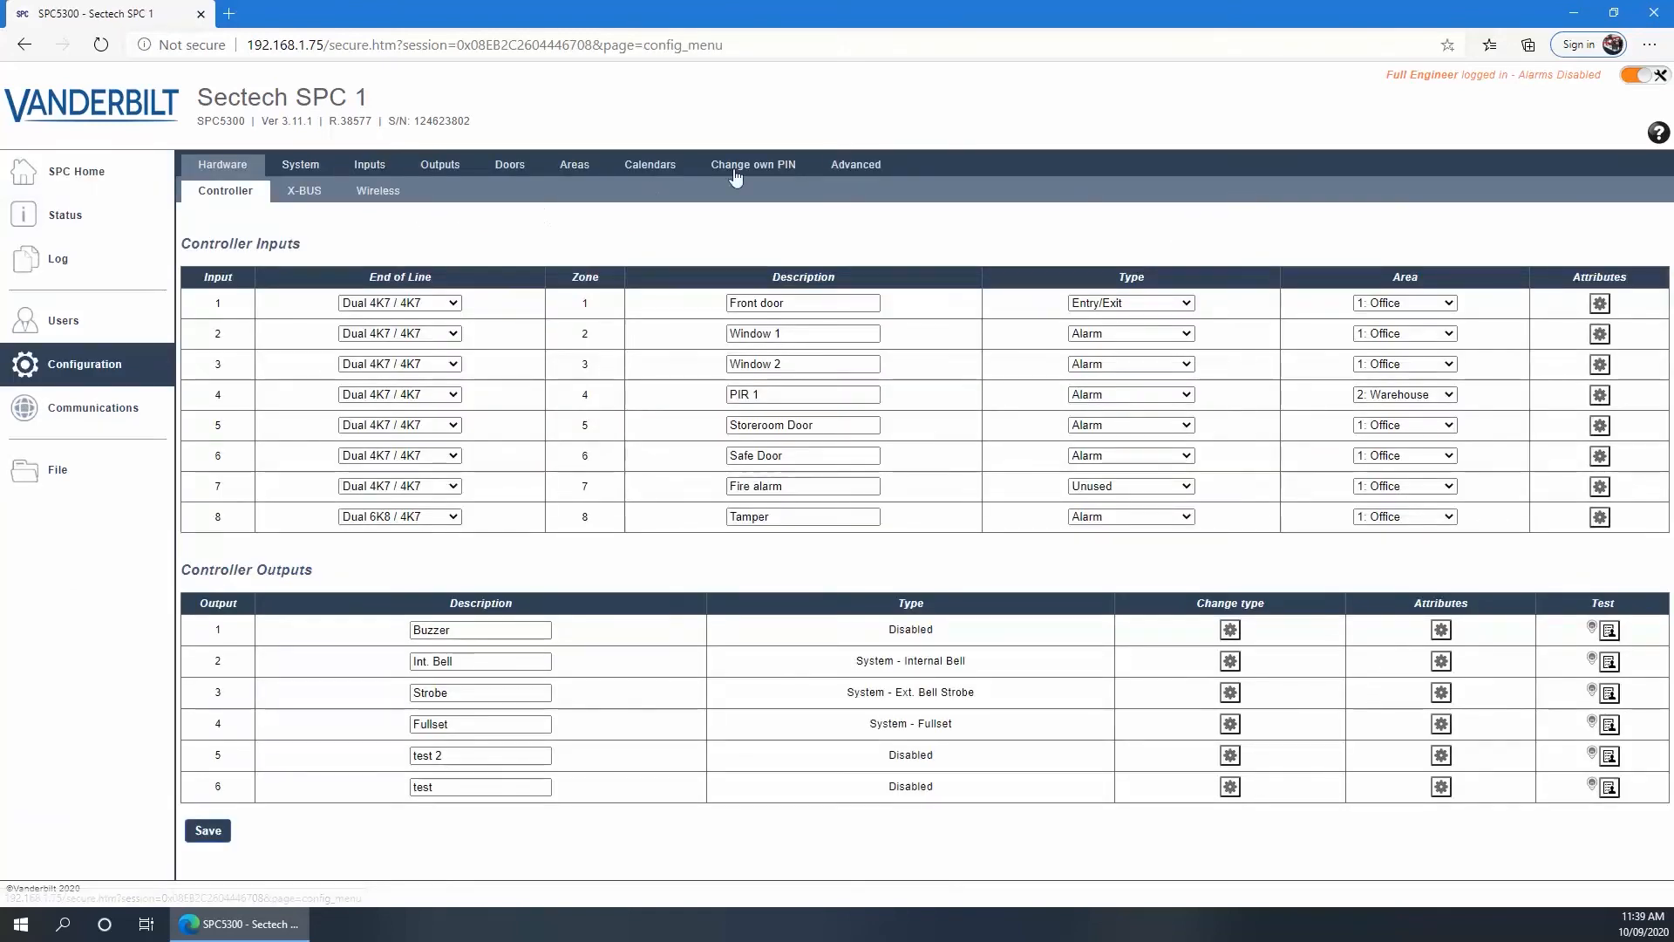
{"action": "left_click", "coordinate": [851, 170]}
{"action": "left_click", "coordinate": [337, 192]}
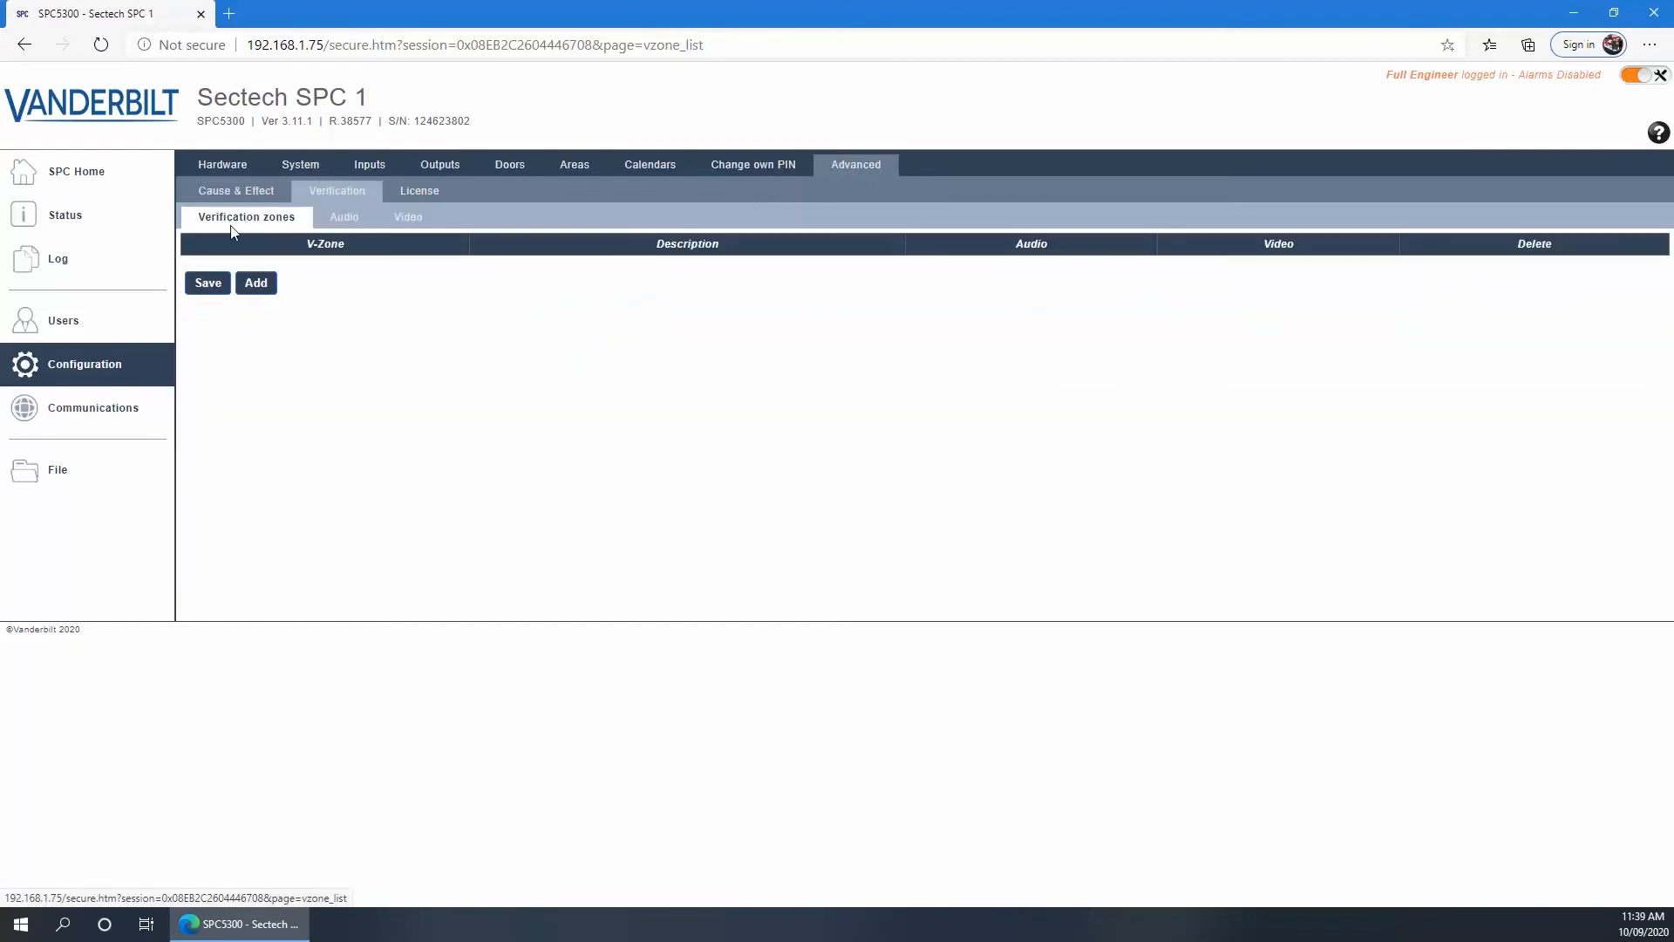
Add two verification zones and set the first to Carpark with Reception keypad audio and Carpark video
{"action": "left_click", "coordinate": [256, 284]}
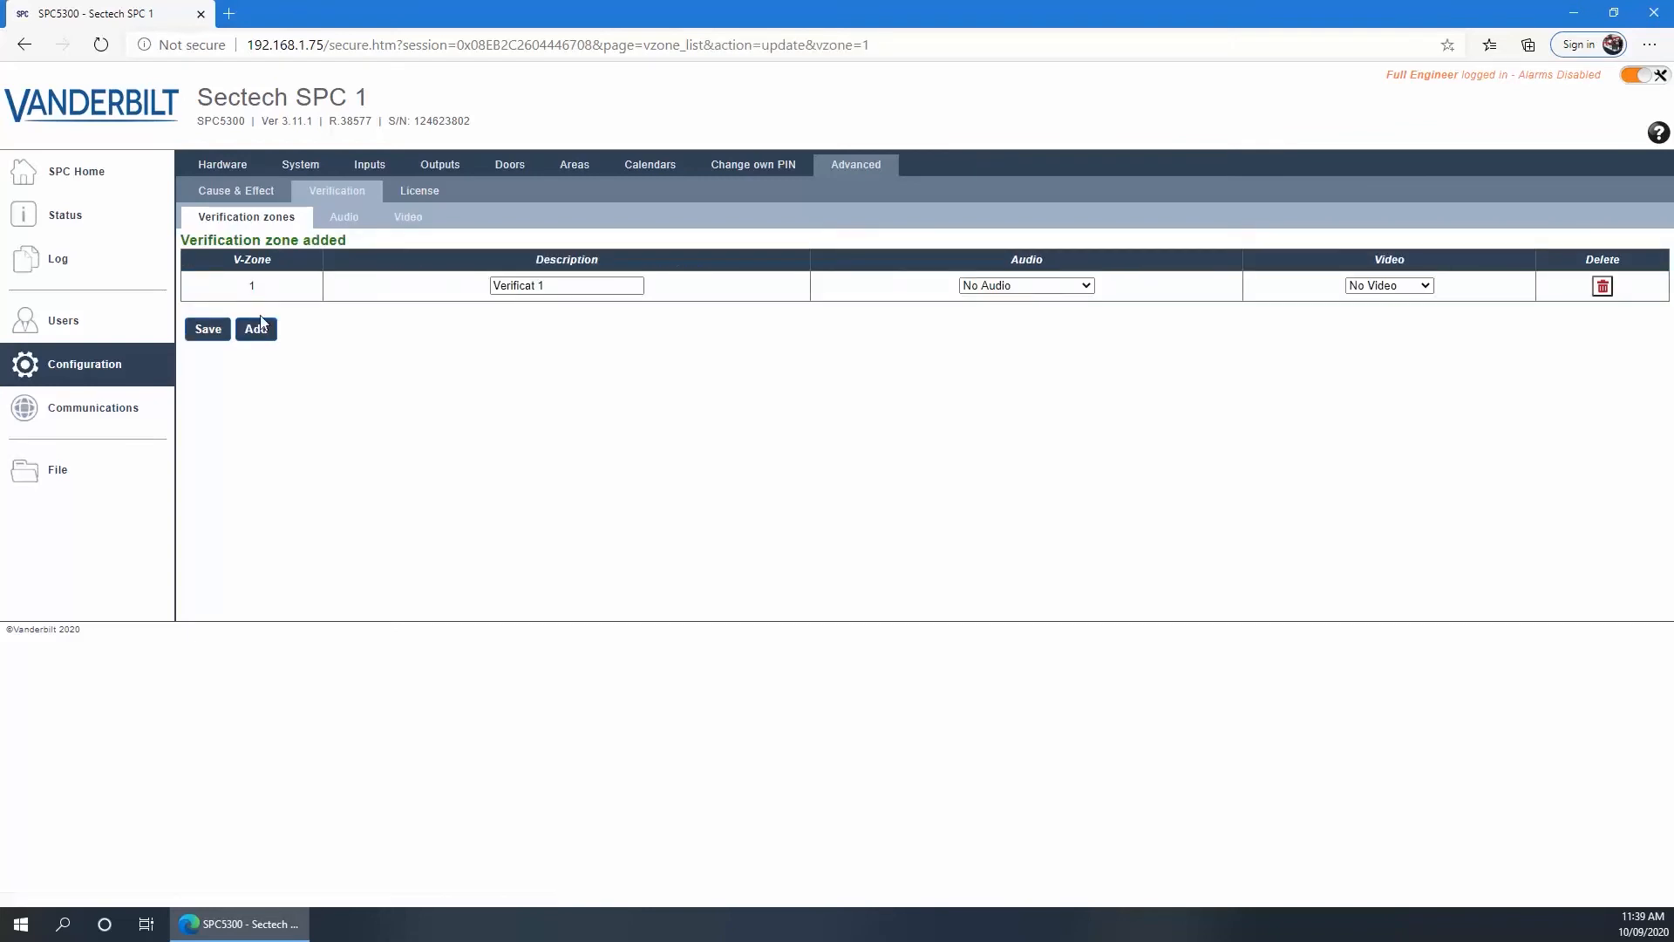
{"action": "left_click", "coordinate": [257, 329]}
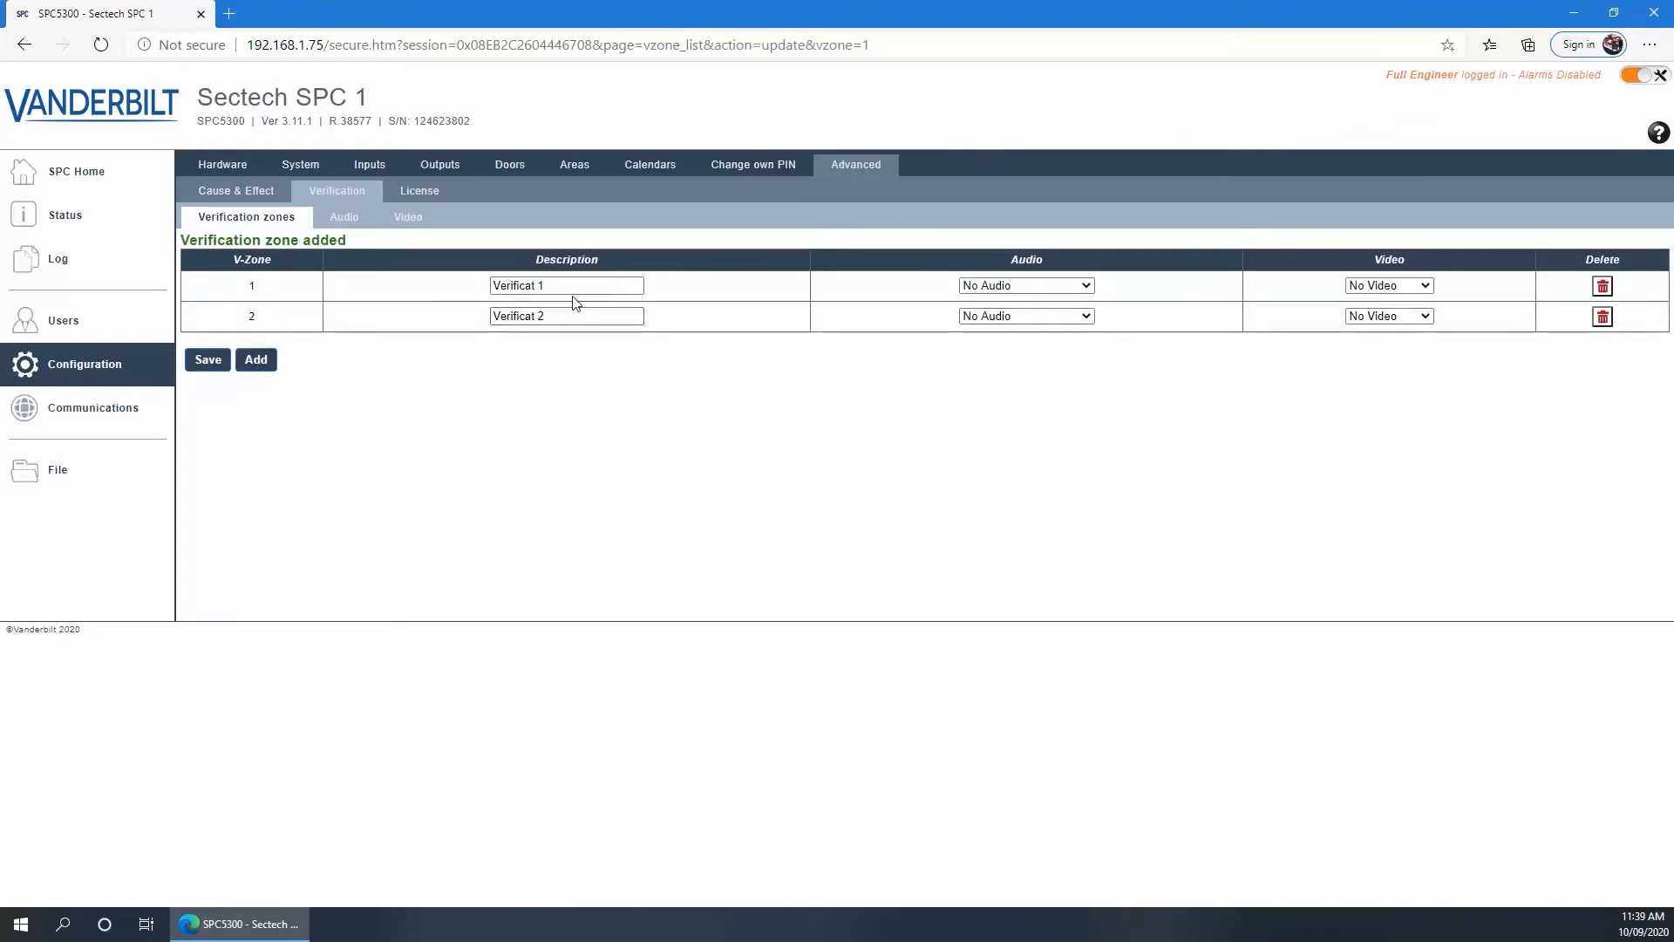
{"action": "left_click_drag", "start_coordinate": [572, 287], "coordinate": [414, 297]}
{"action": "type", "text": "Carpark"}
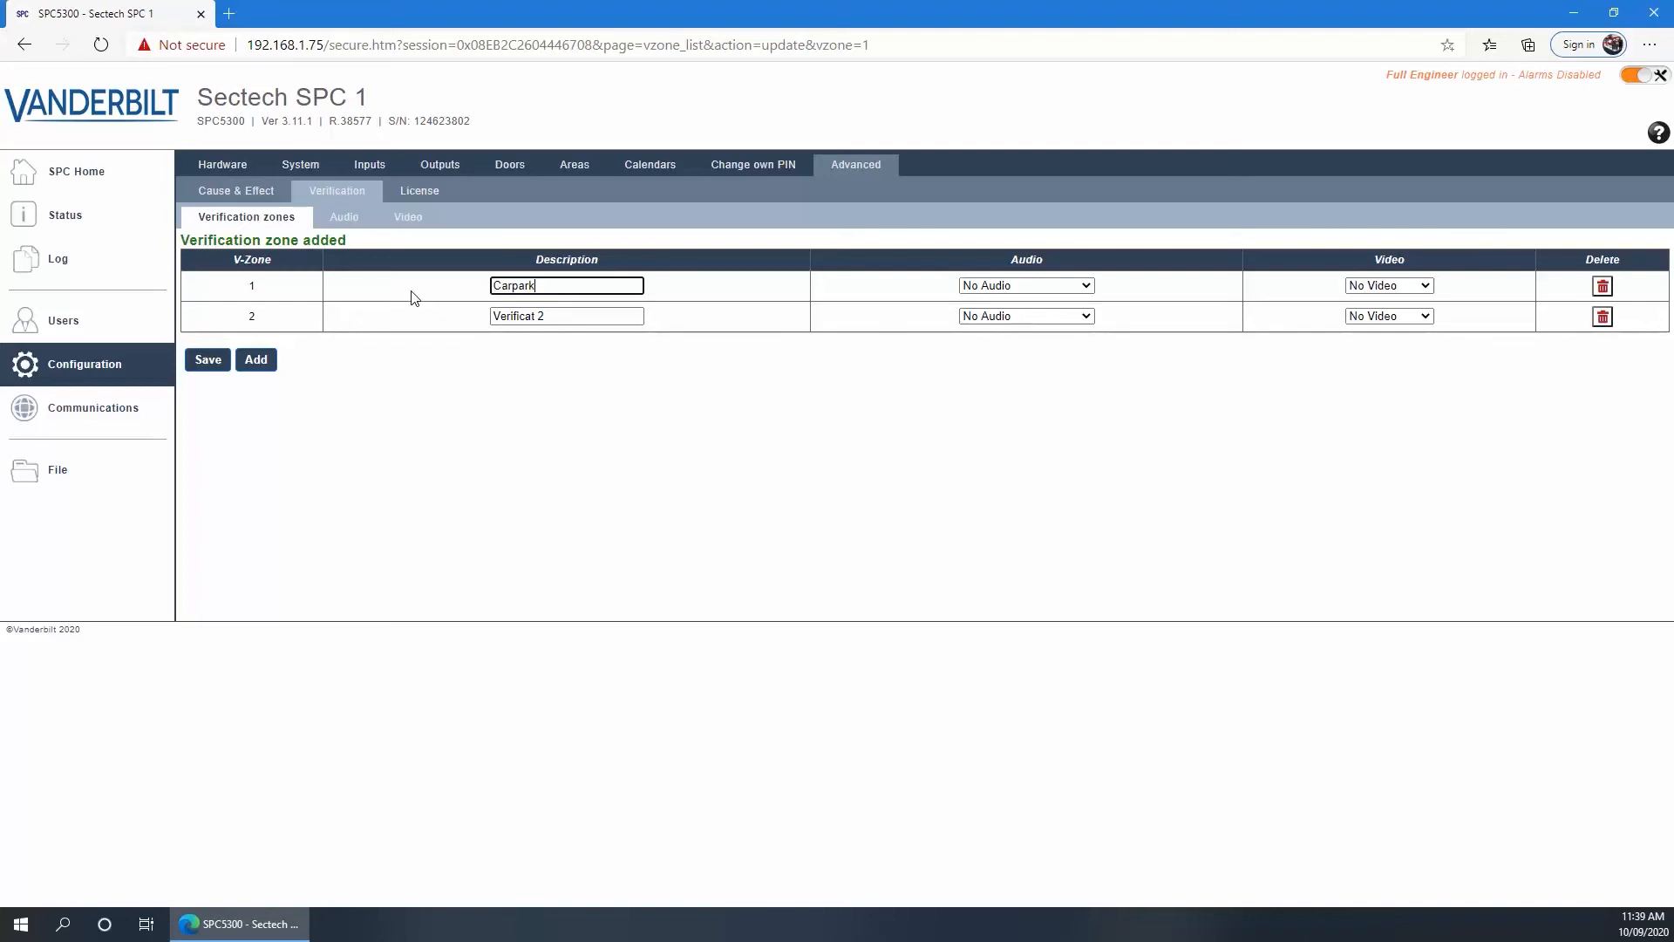
{"action": "left_click", "coordinate": [988, 287]}
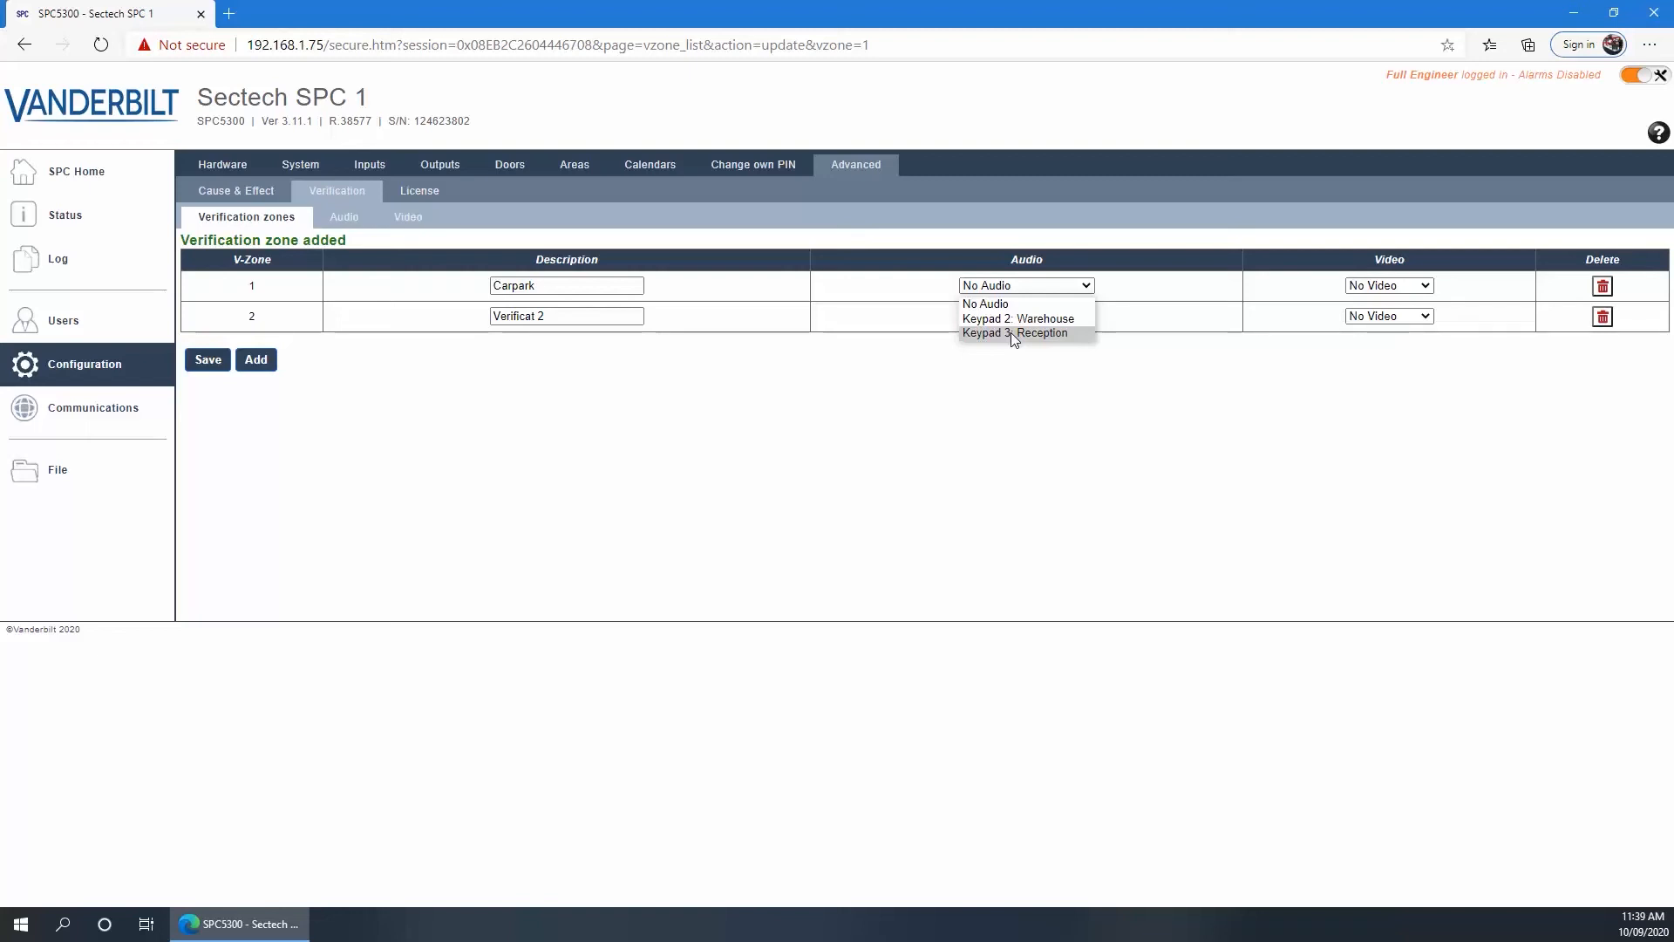
{"action": "left_click", "coordinate": [1011, 333]}
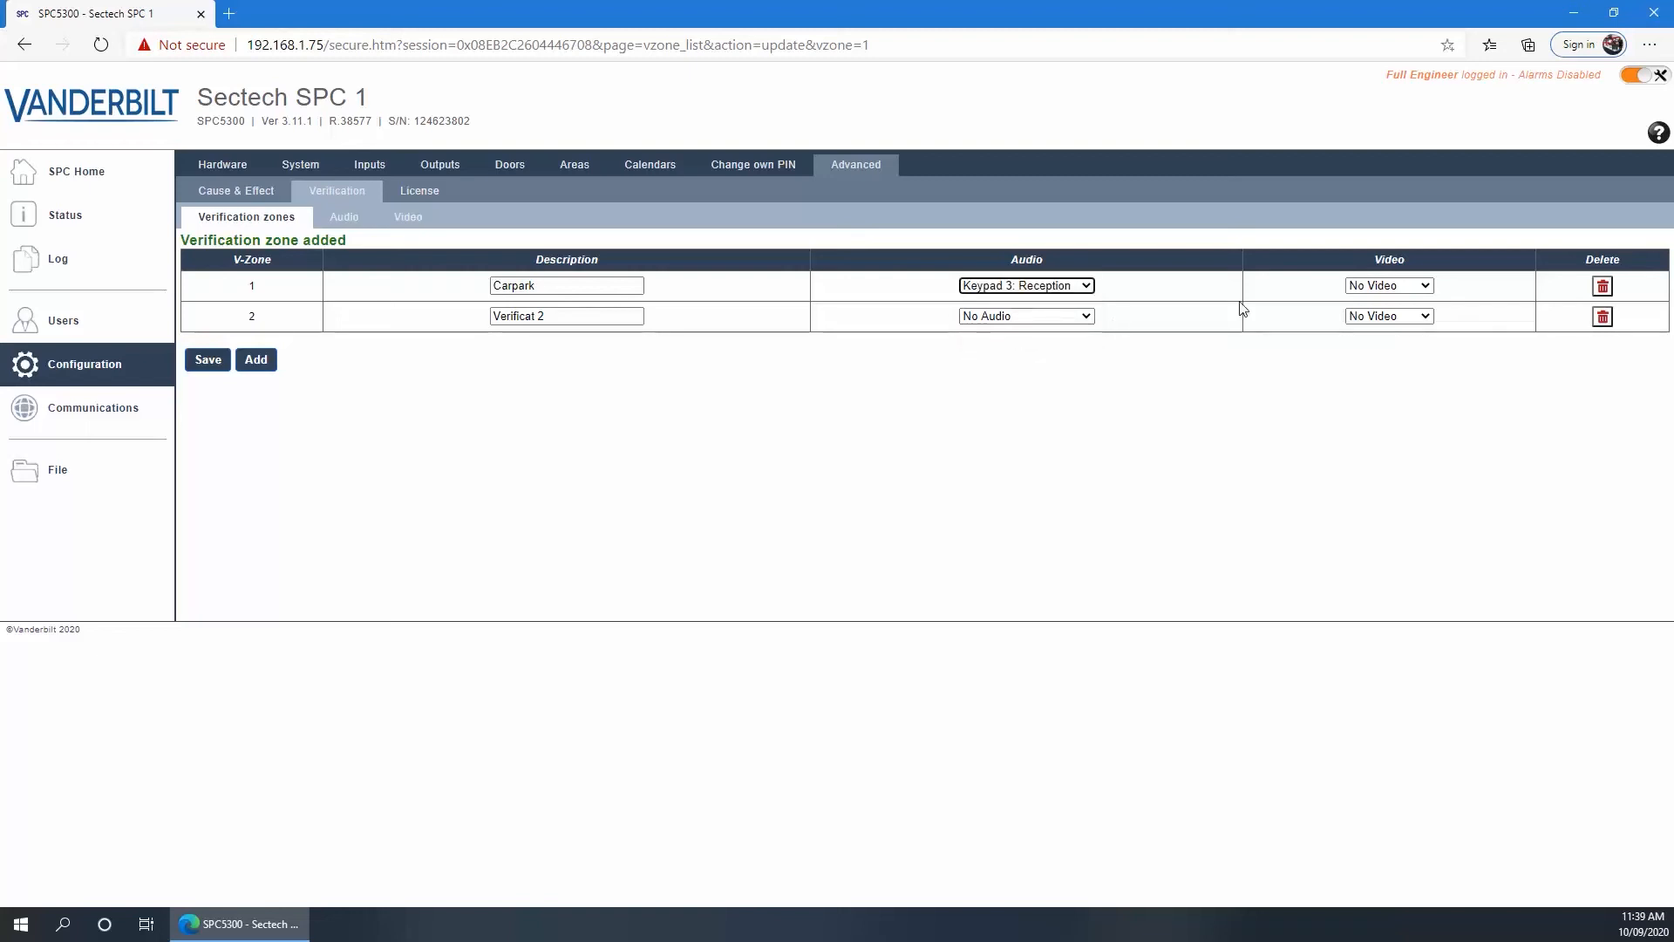
{"action": "left_click", "coordinate": [1367, 294]}
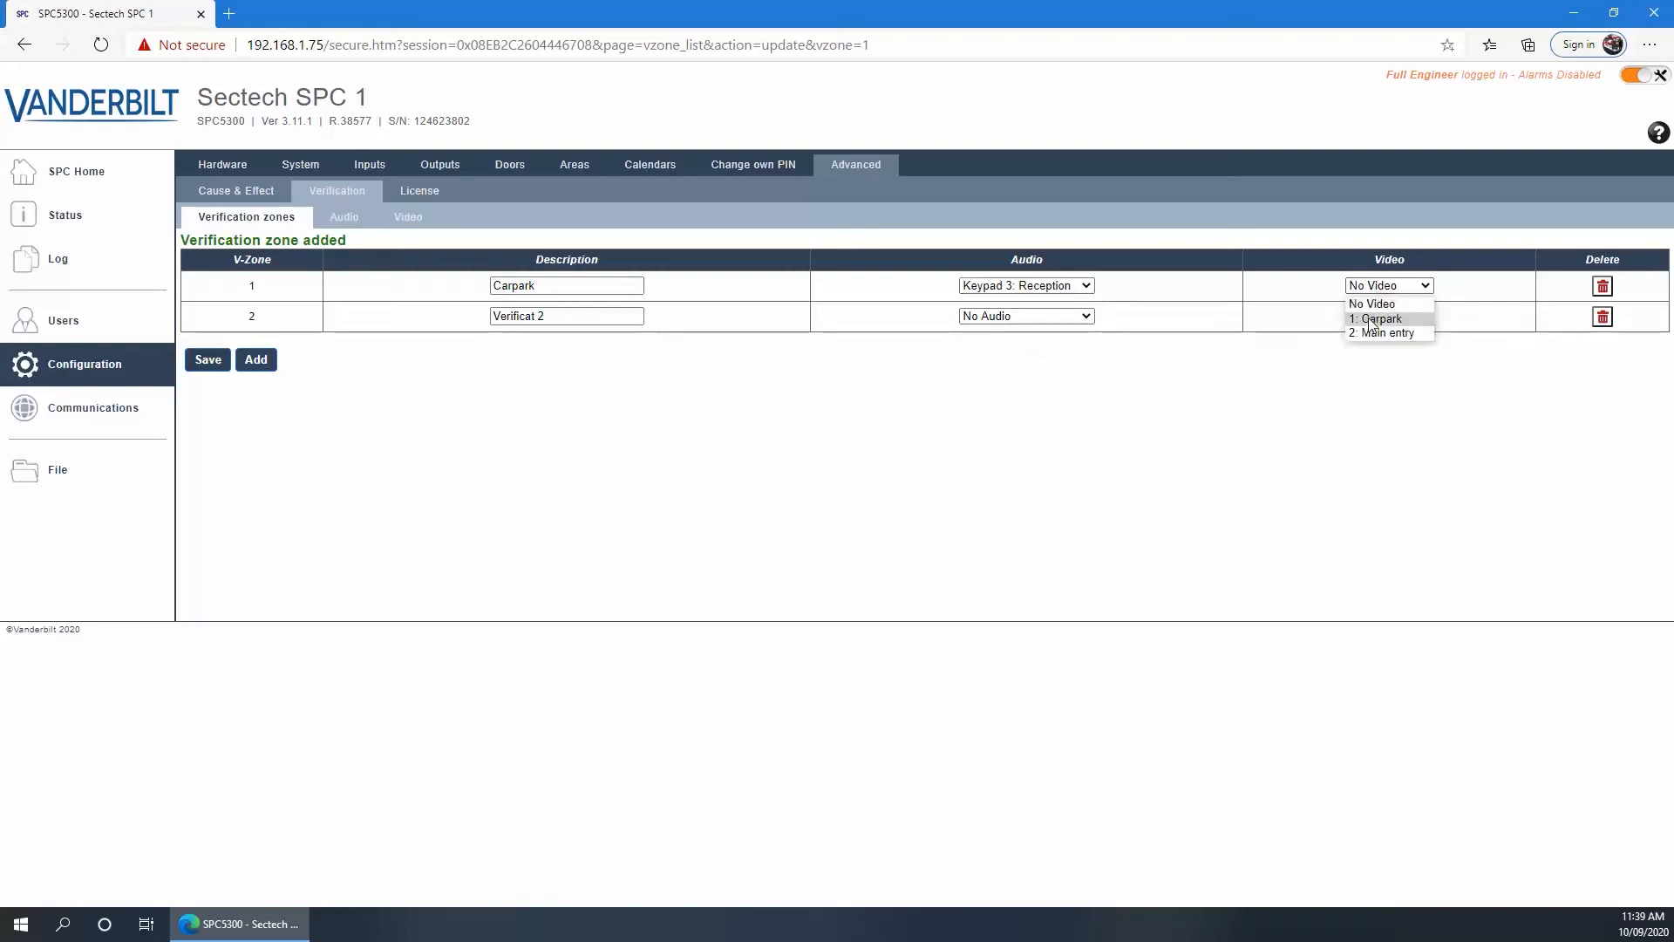
{"action": "left_click", "coordinate": [1372, 321]}
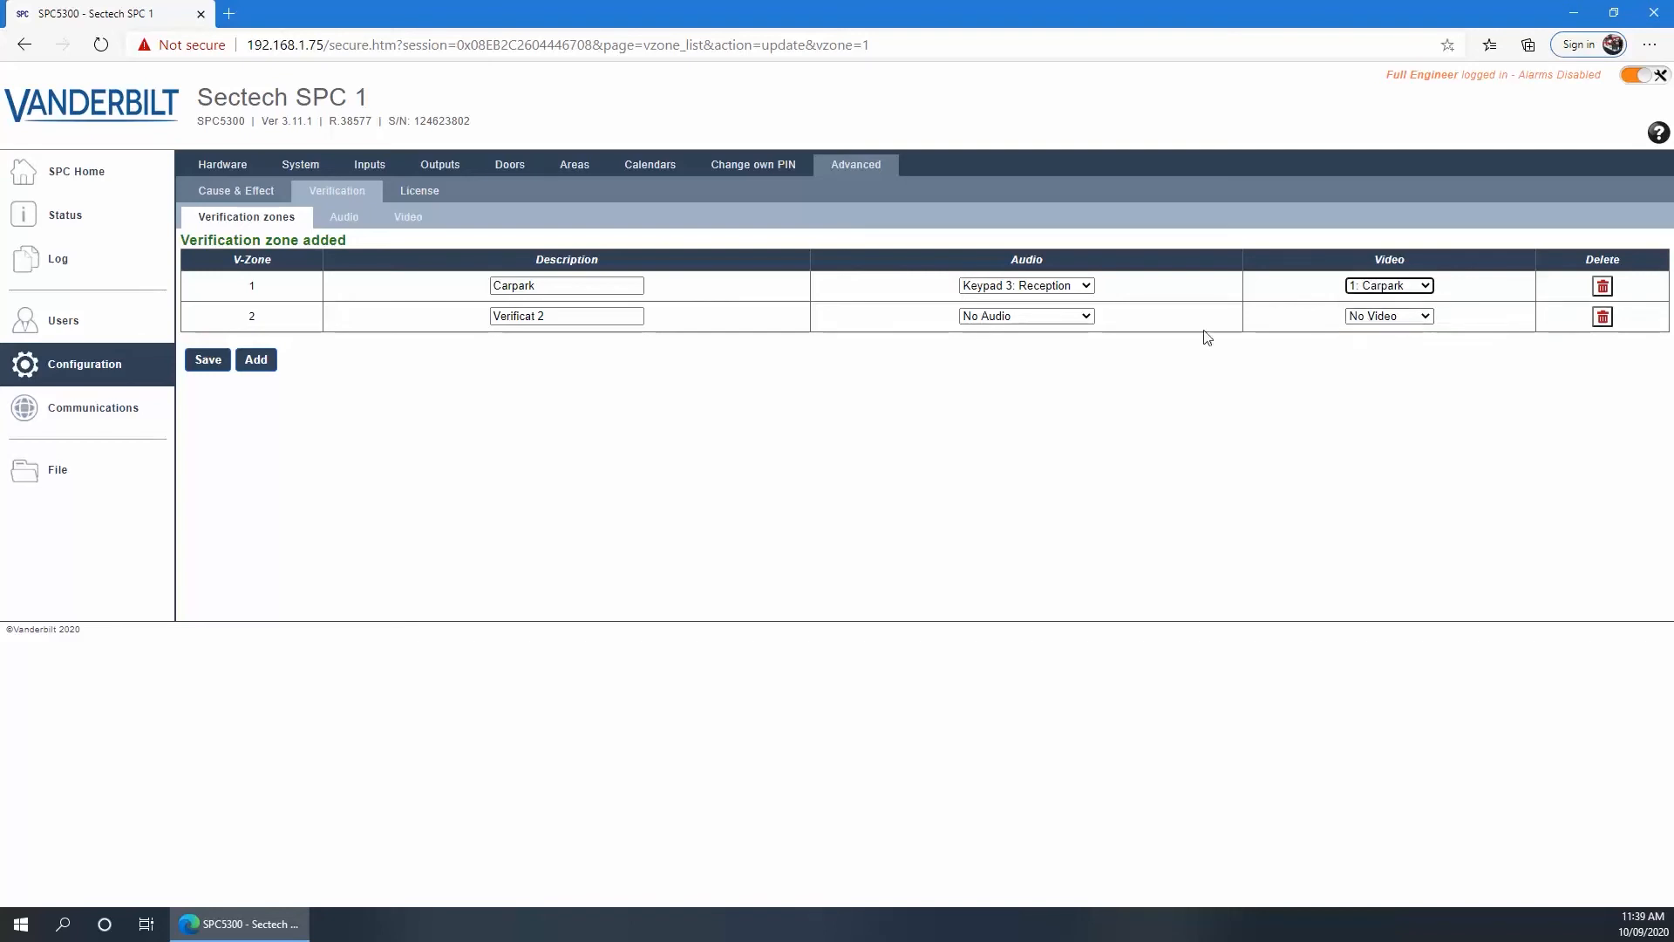
{"action": "left_click", "coordinate": [207, 360]}
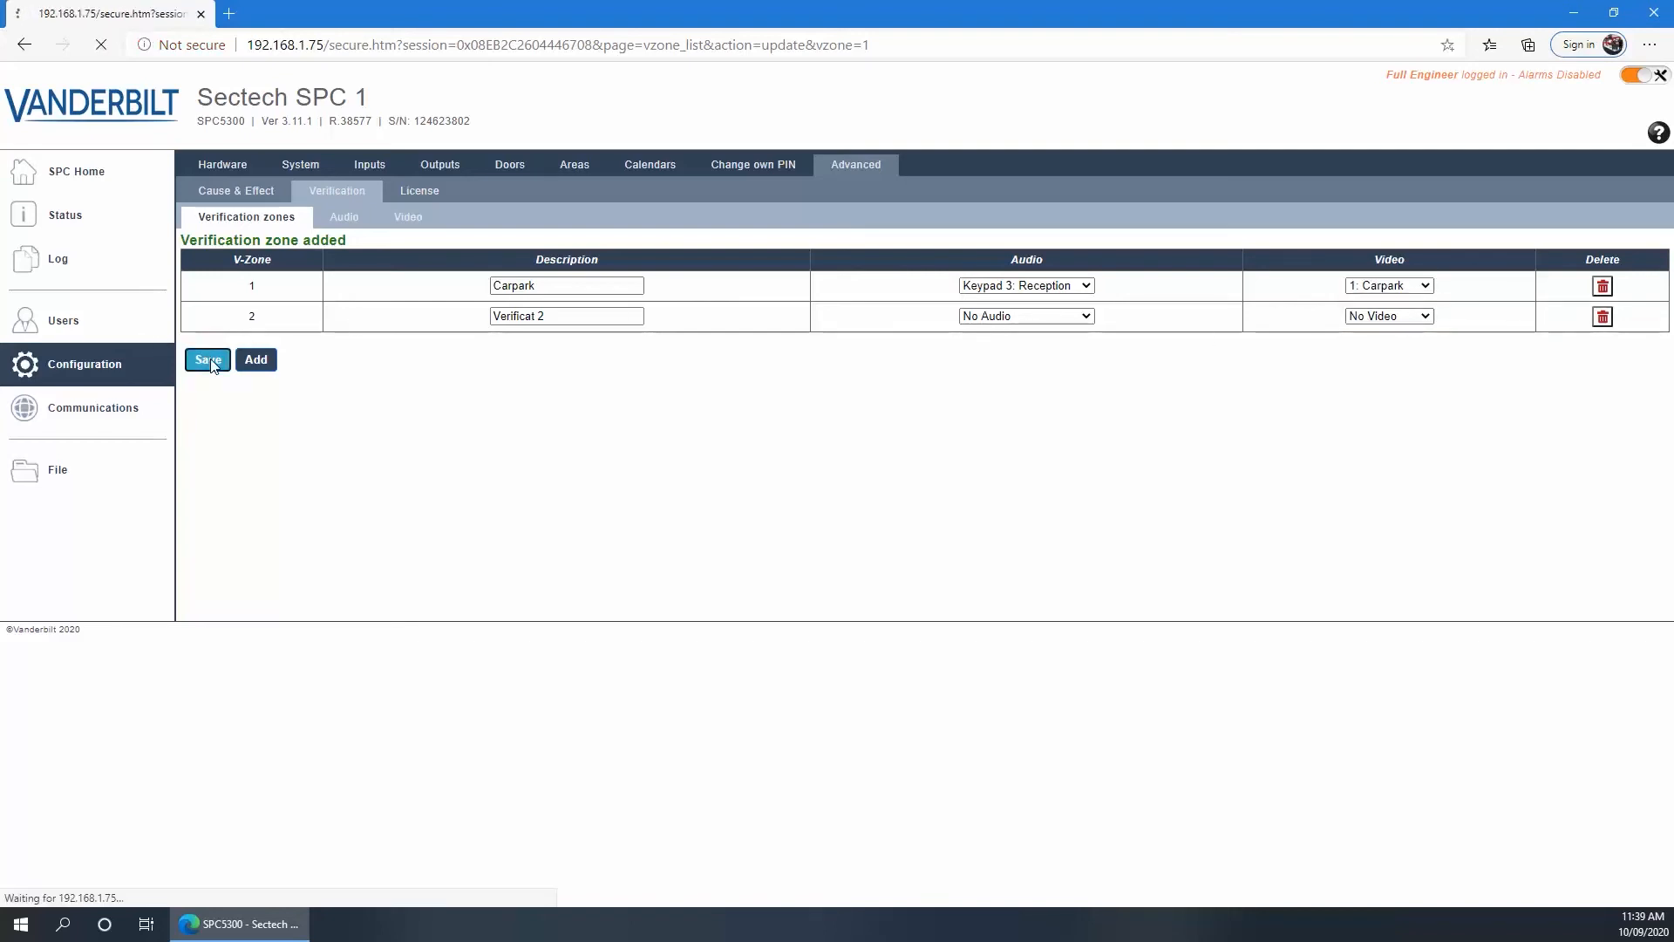
Name the second zone Entry with Warehouse keypad audio and Main entry video, and save both
{"action": "left_click_drag", "start_coordinate": [553, 319], "coordinate": [441, 329]}
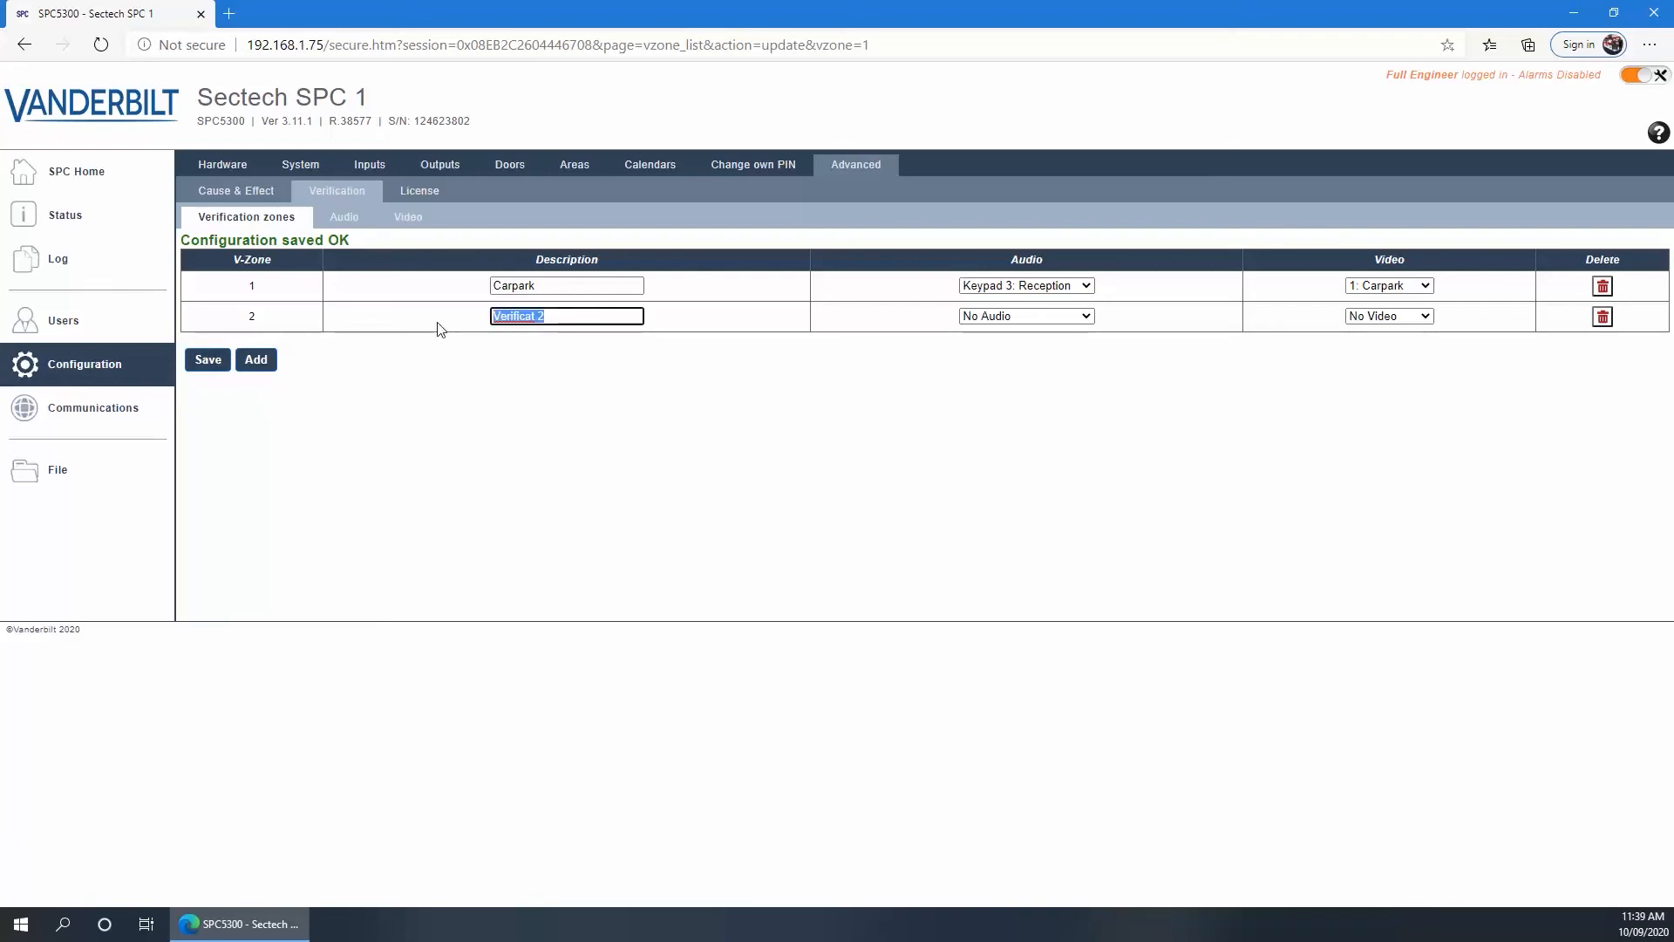
{"action": "type", "text": "Entry"}
{"action": "left_click", "coordinate": [977, 318]}
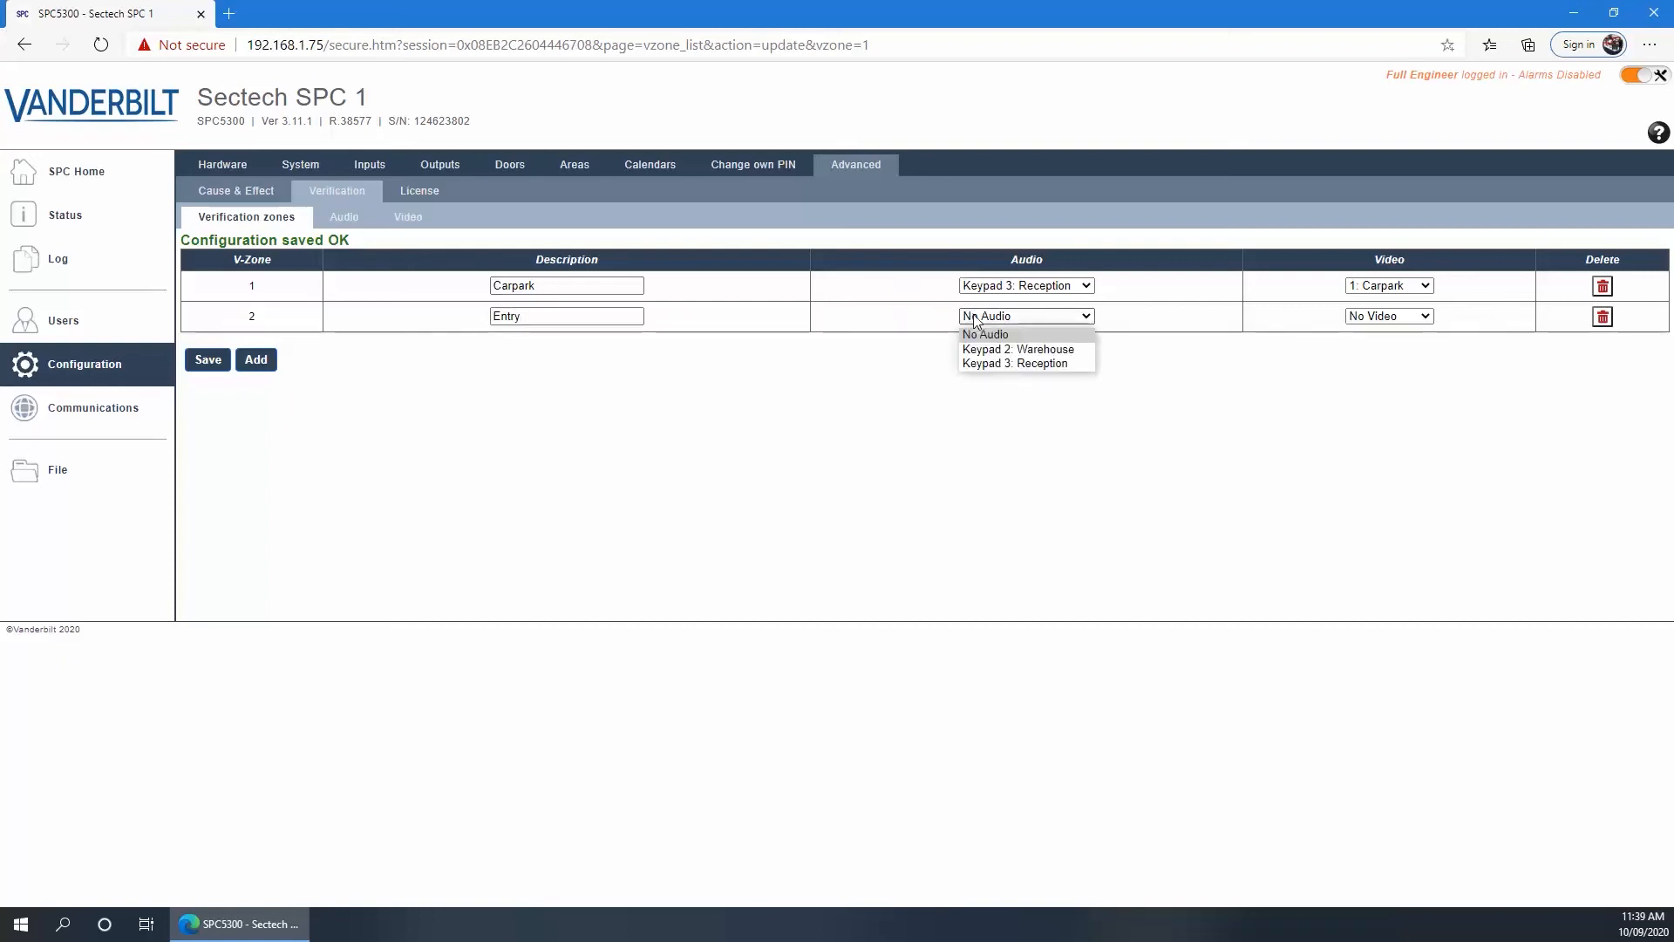
{"action": "left_click", "coordinate": [1011, 349]}
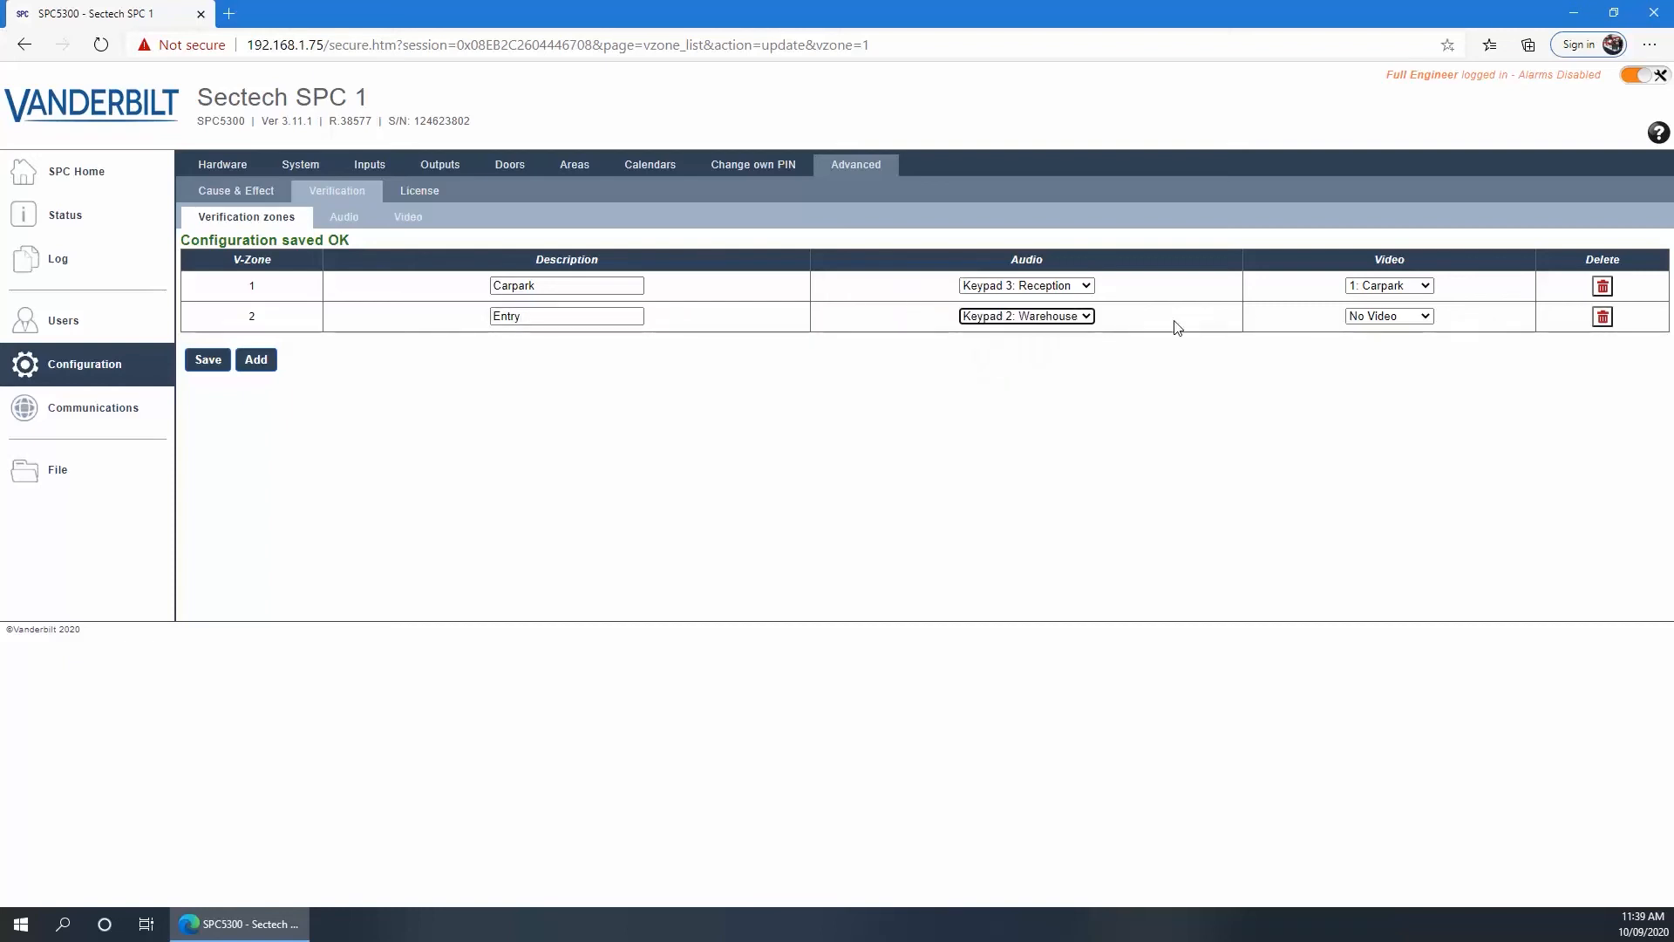
{"action": "left_click", "coordinate": [1376, 318]}
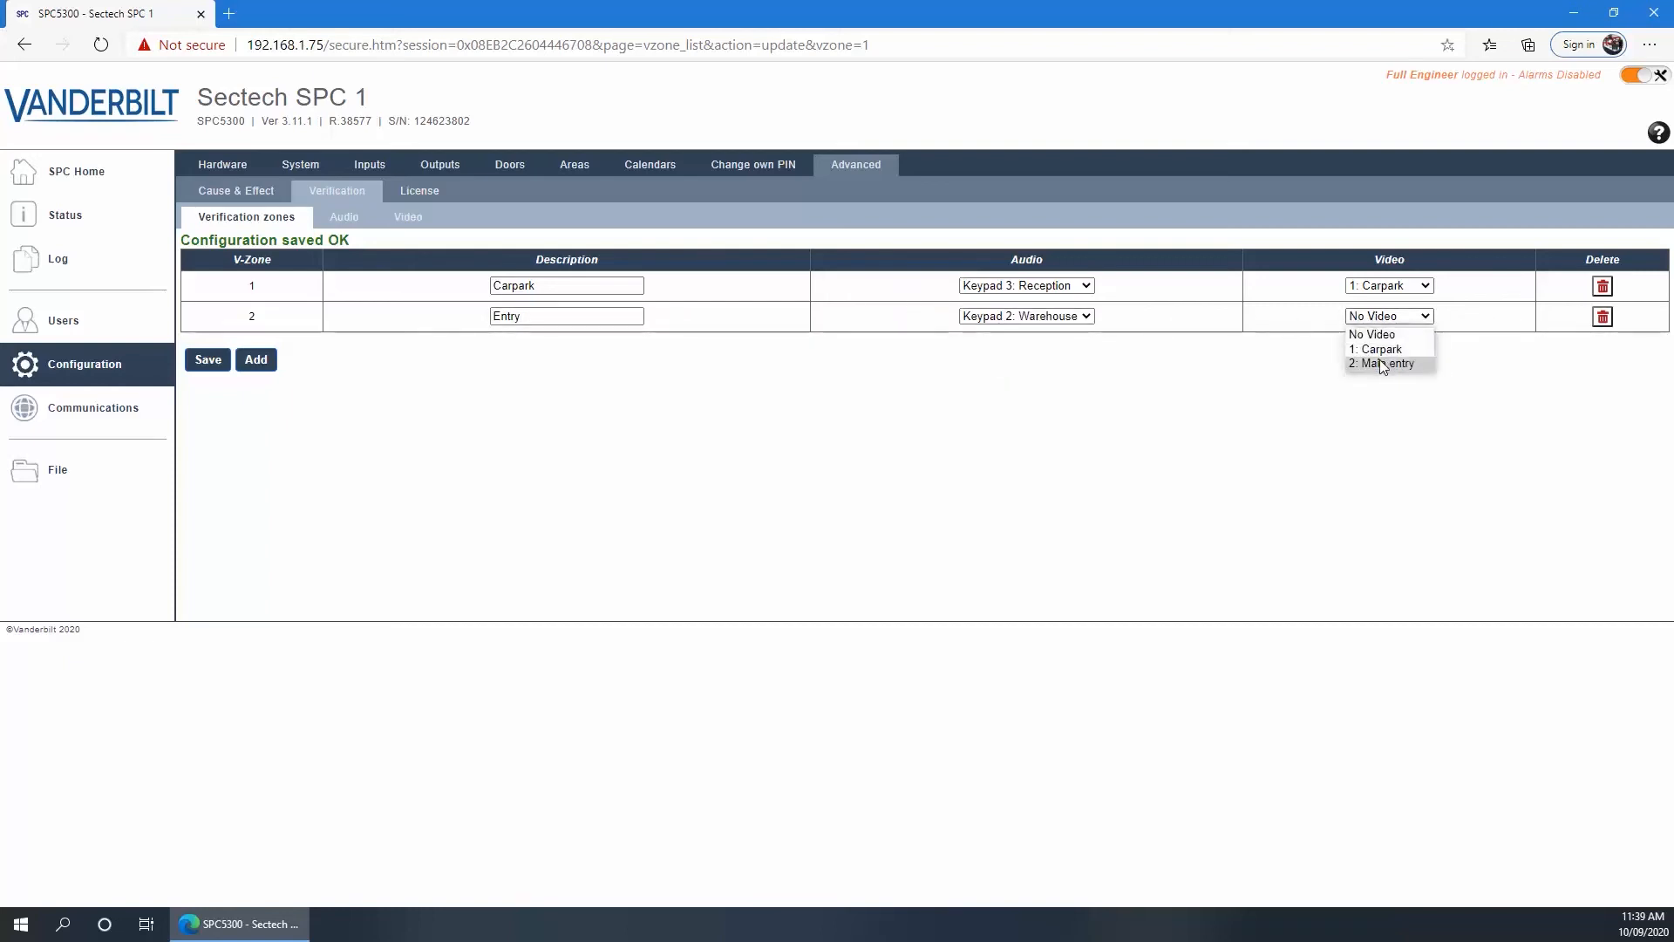
{"action": "left_click", "coordinate": [1378, 362]}
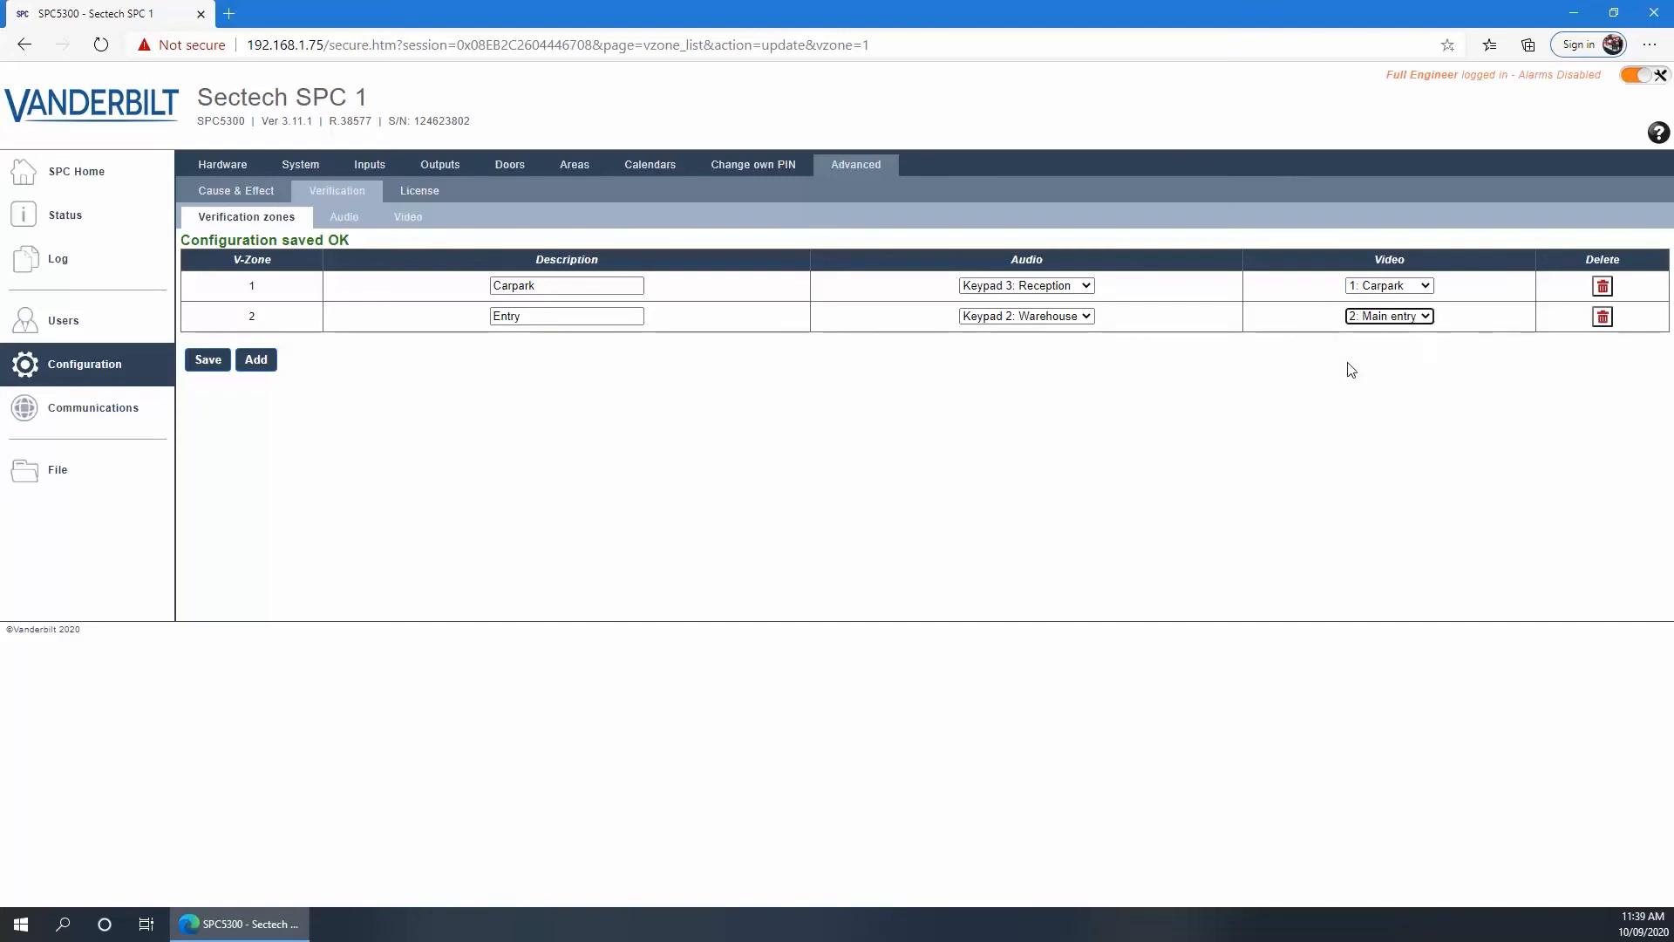
{"action": "left_click", "coordinate": [198, 361]}
Link zone 1 (Front door) to verification zone 2: Entry and save its attributes
{"action": "left_click", "coordinate": [368, 164]}
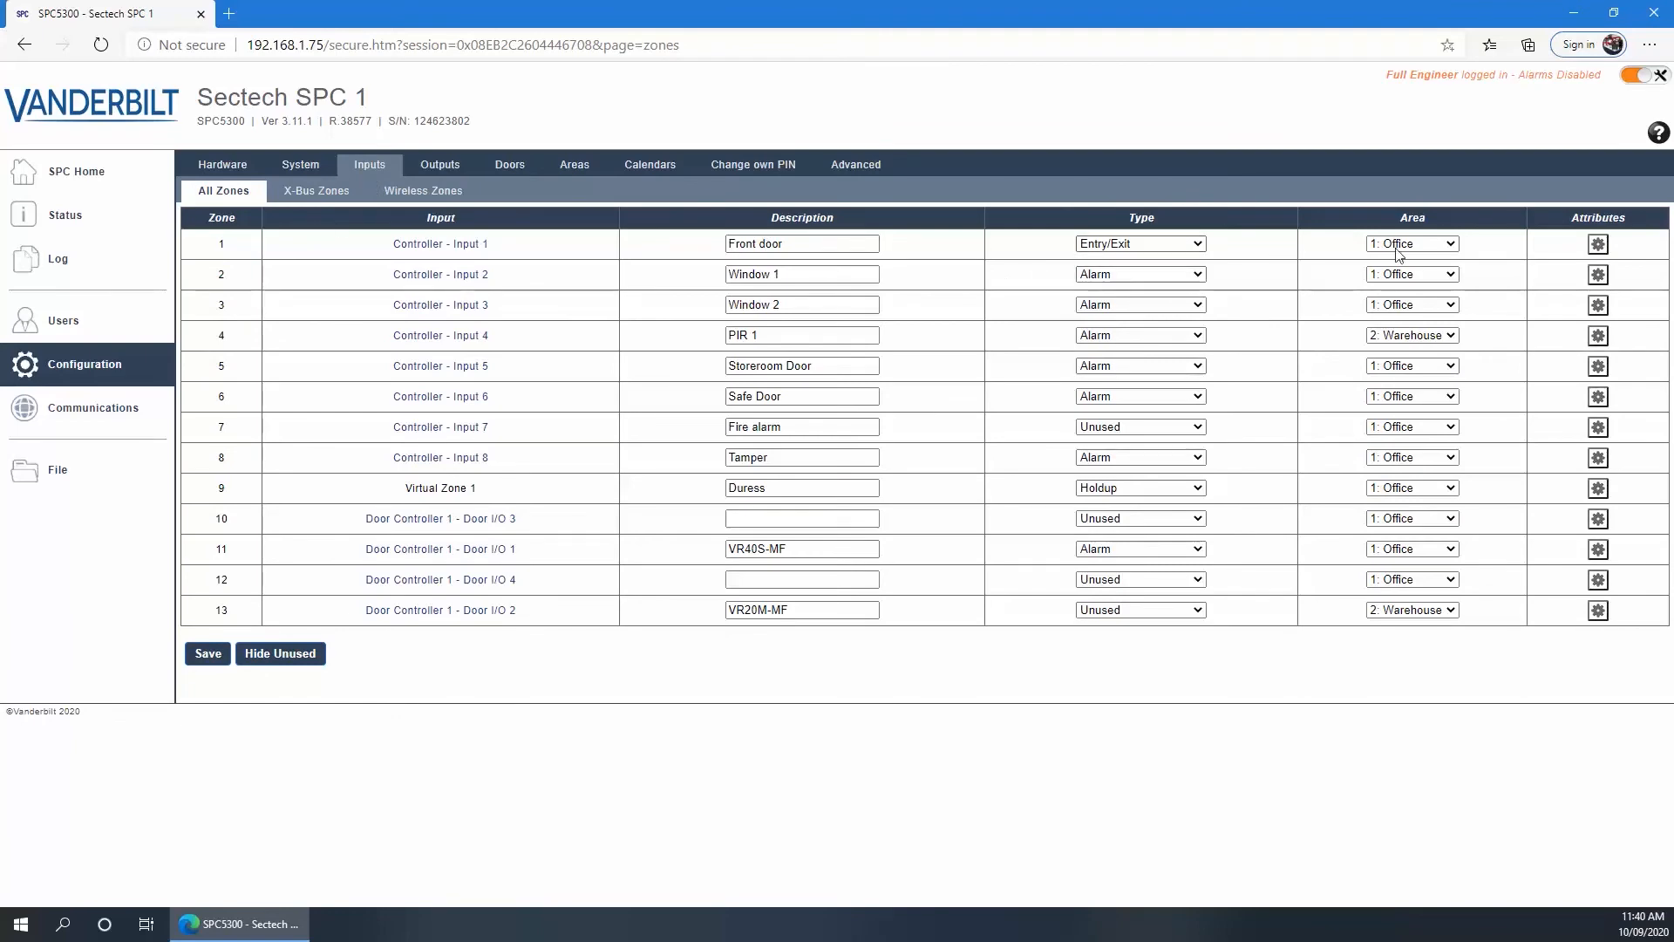
{"action": "left_click", "coordinate": [1596, 245]}
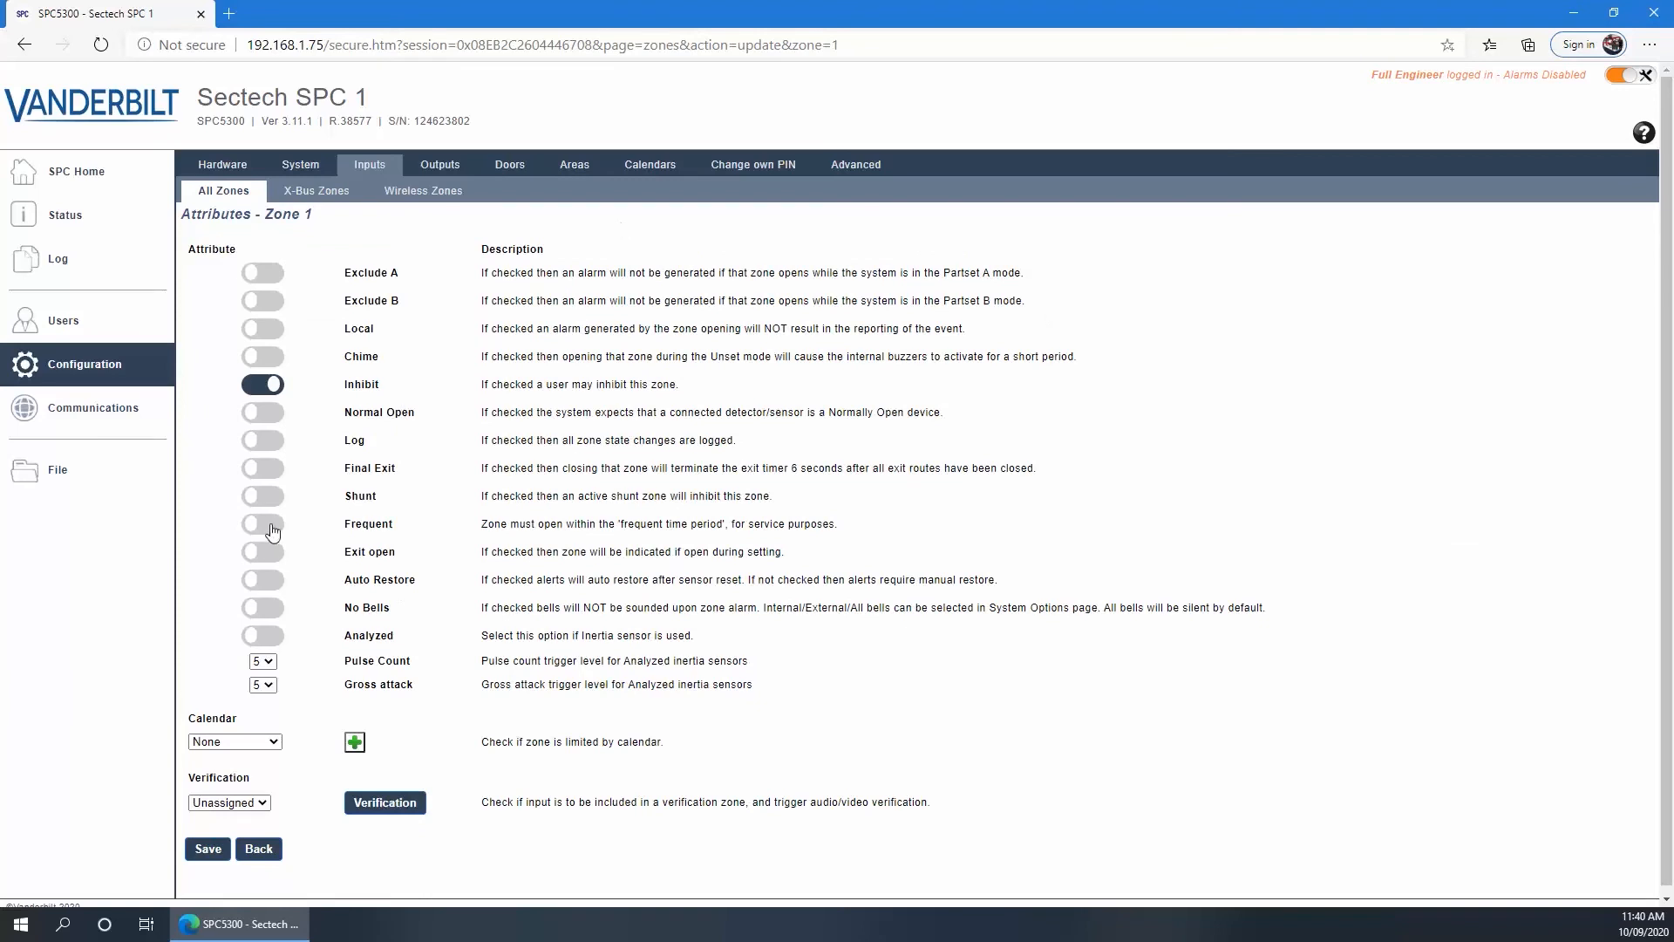
{"action": "scroll", "coordinate": [274, 532], "scroll_direction": "down", "scroll_amount": 1}
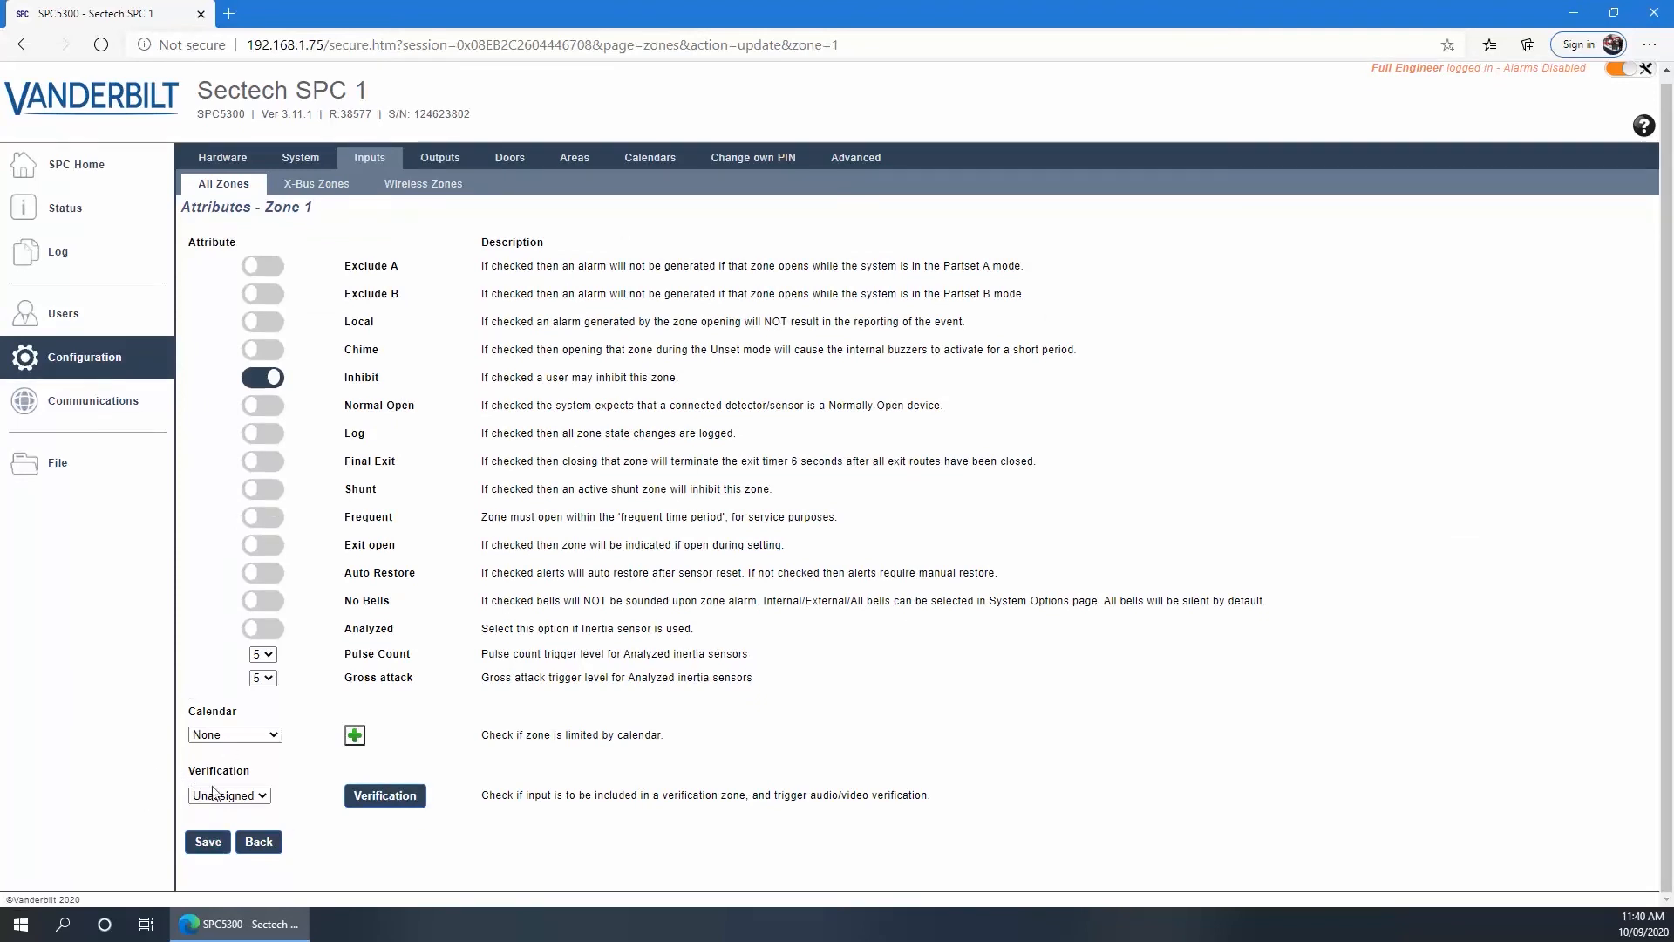
{"action": "left_click", "coordinate": [262, 796]}
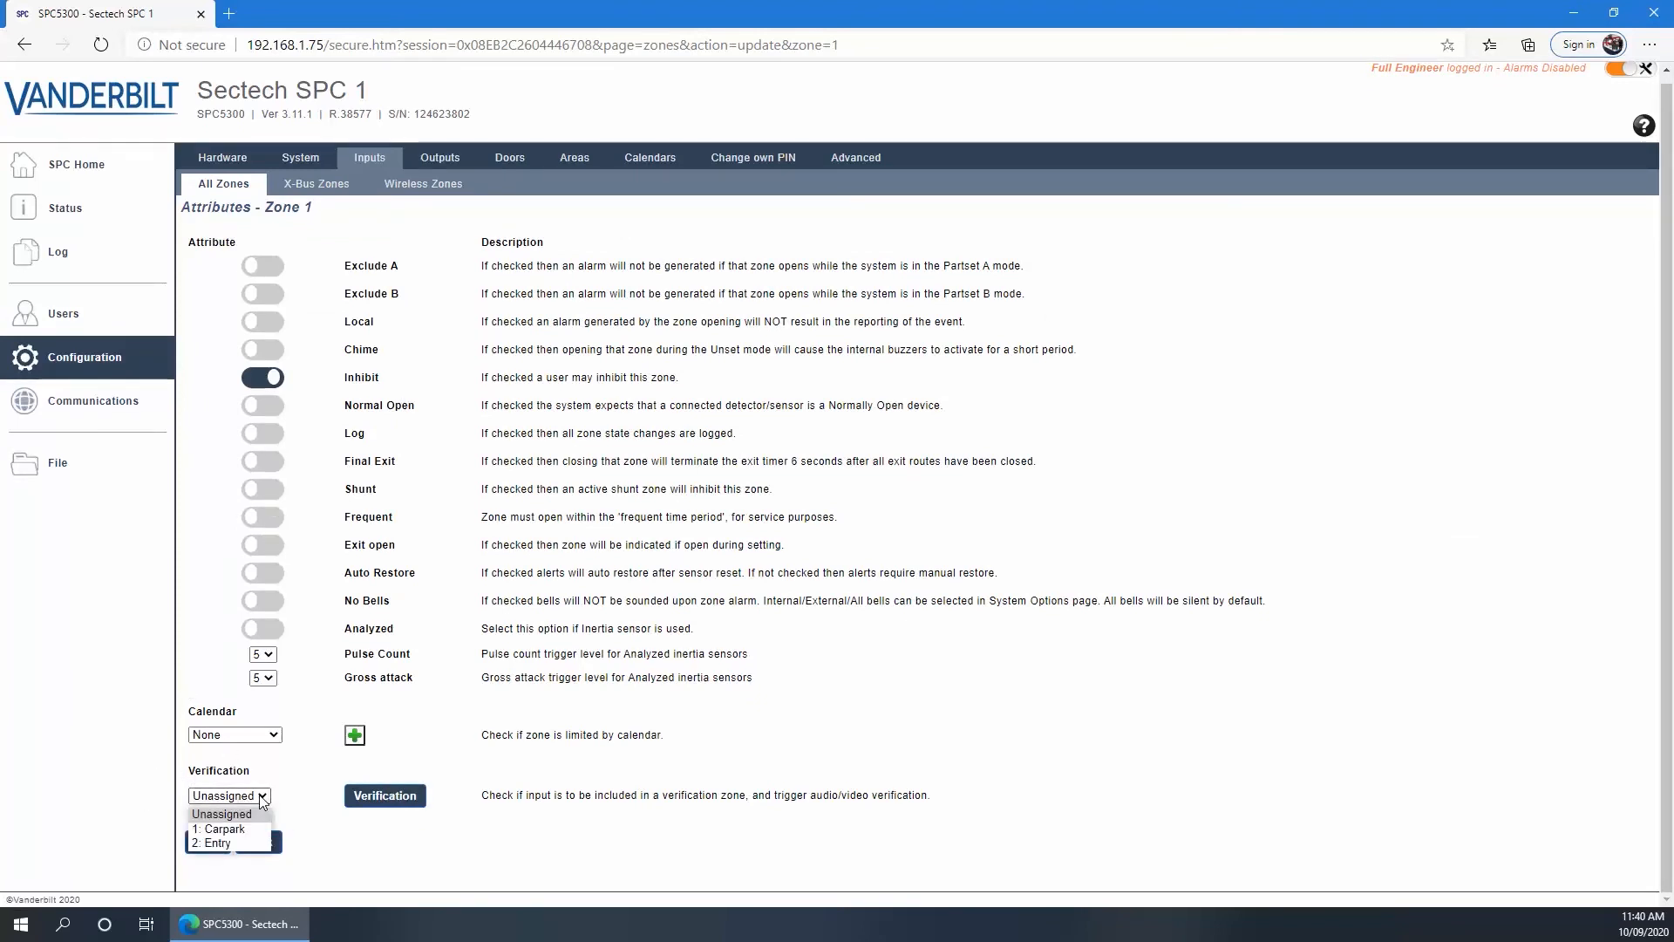
{"action": "left_click", "coordinate": [223, 842]}
{"action": "left_click", "coordinate": [202, 841]}
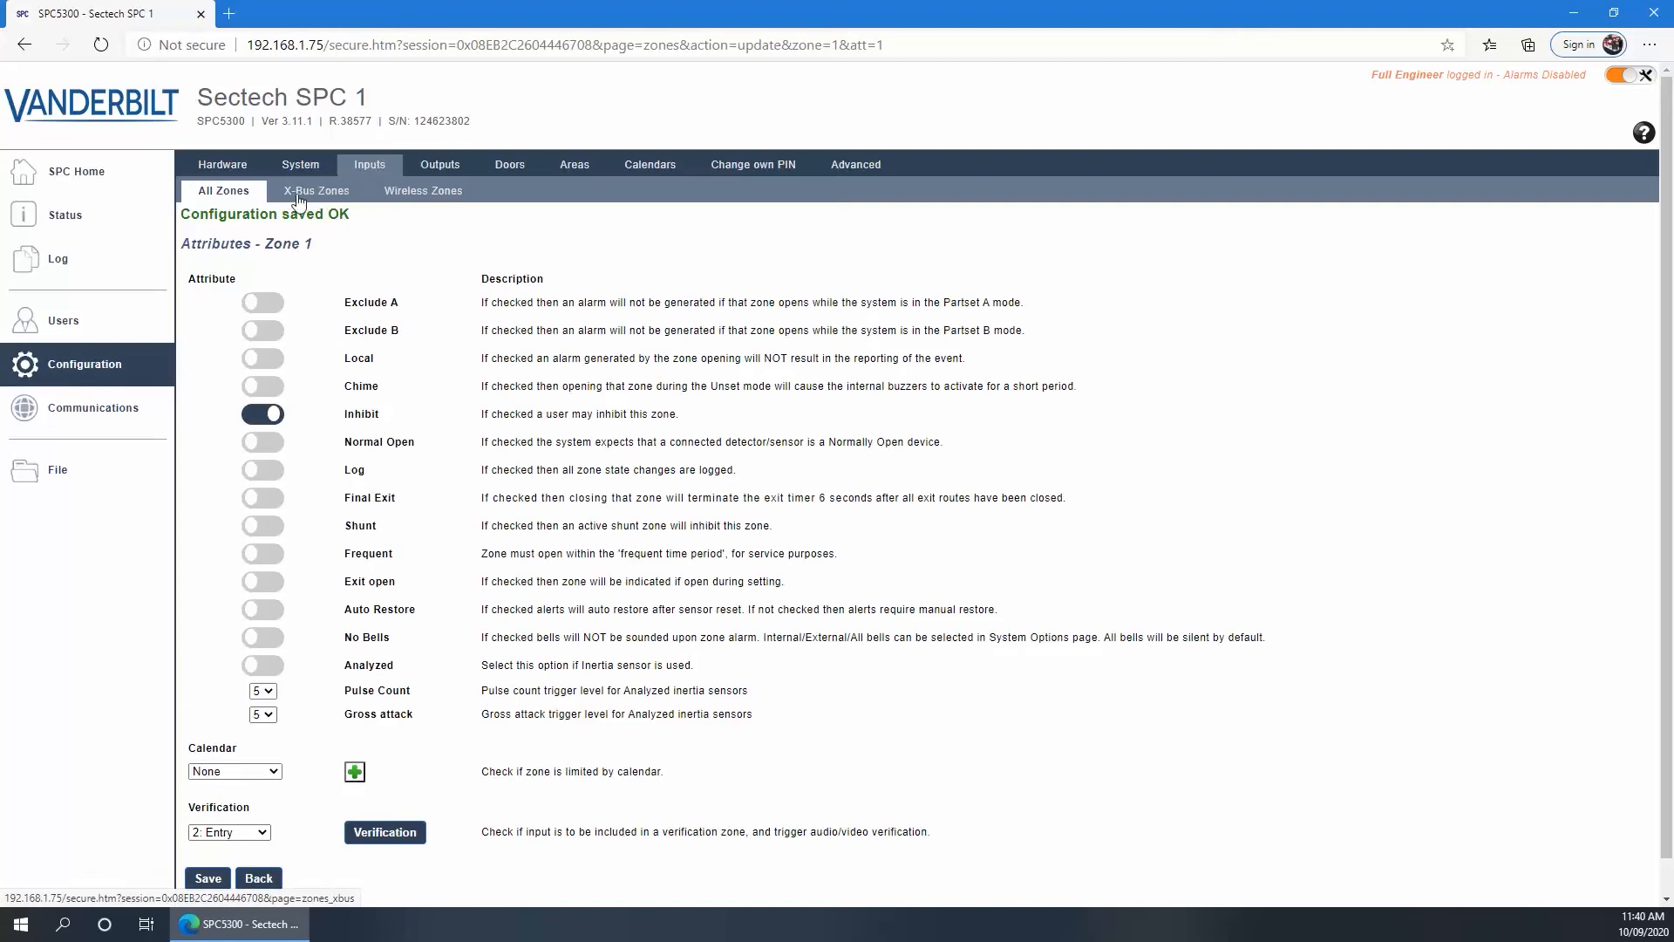
Open the Warehouse keypad's configuration from the X-BUS keypads list
{"action": "left_click", "coordinate": [222, 165]}
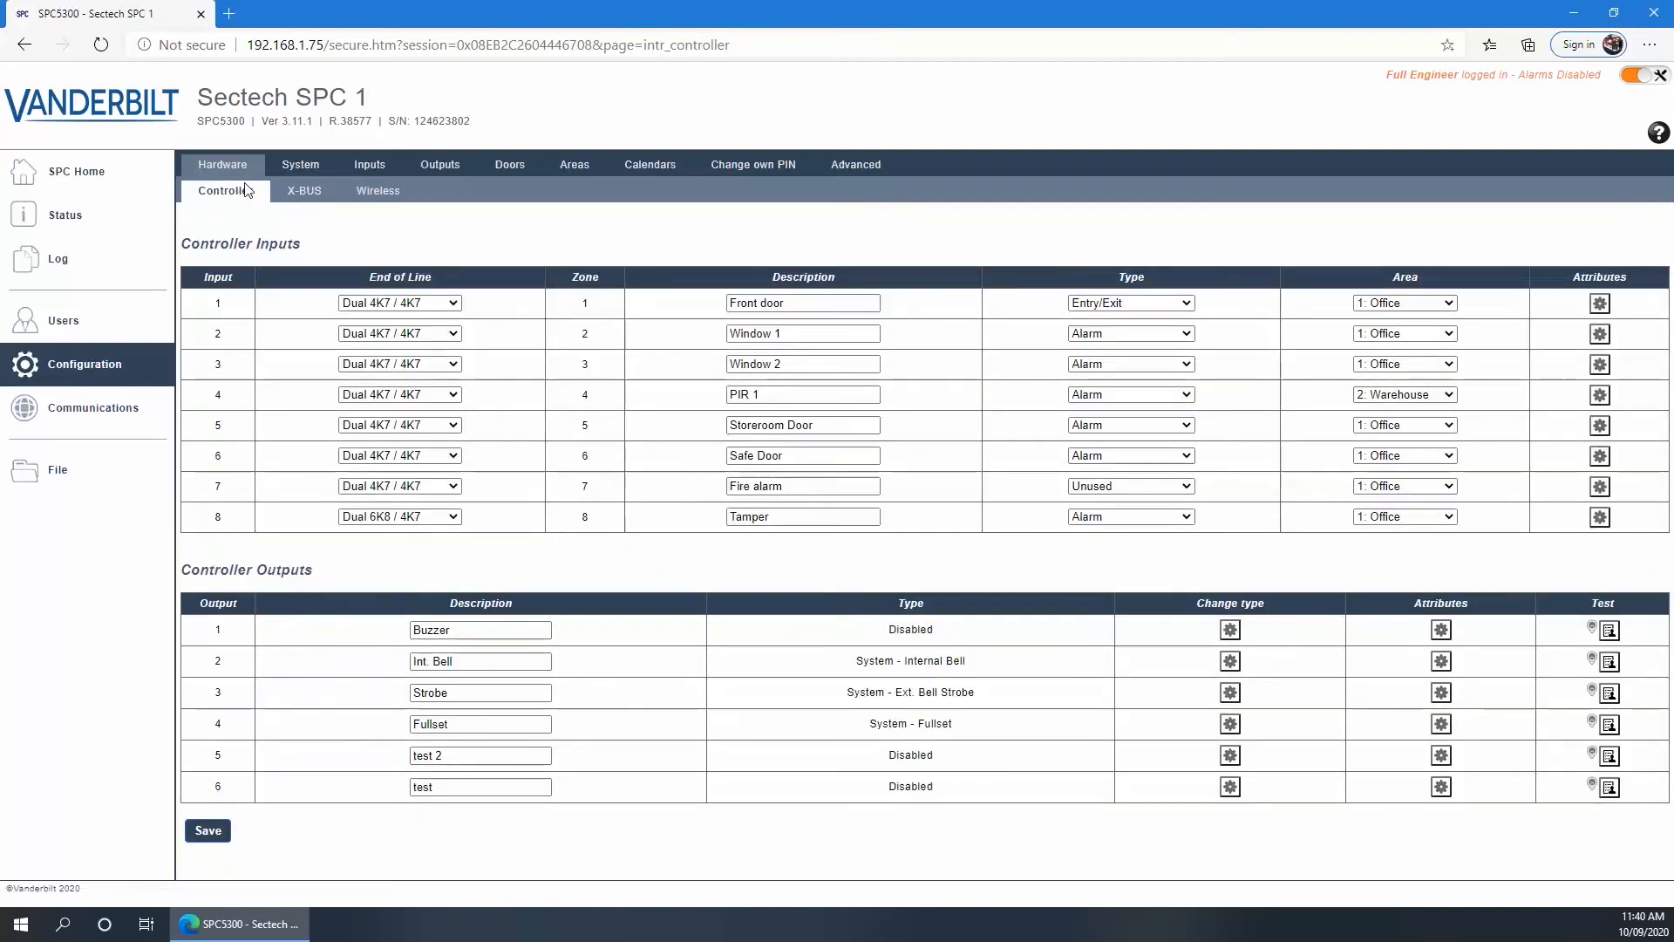
{"action": "left_click", "coordinate": [299, 194]}
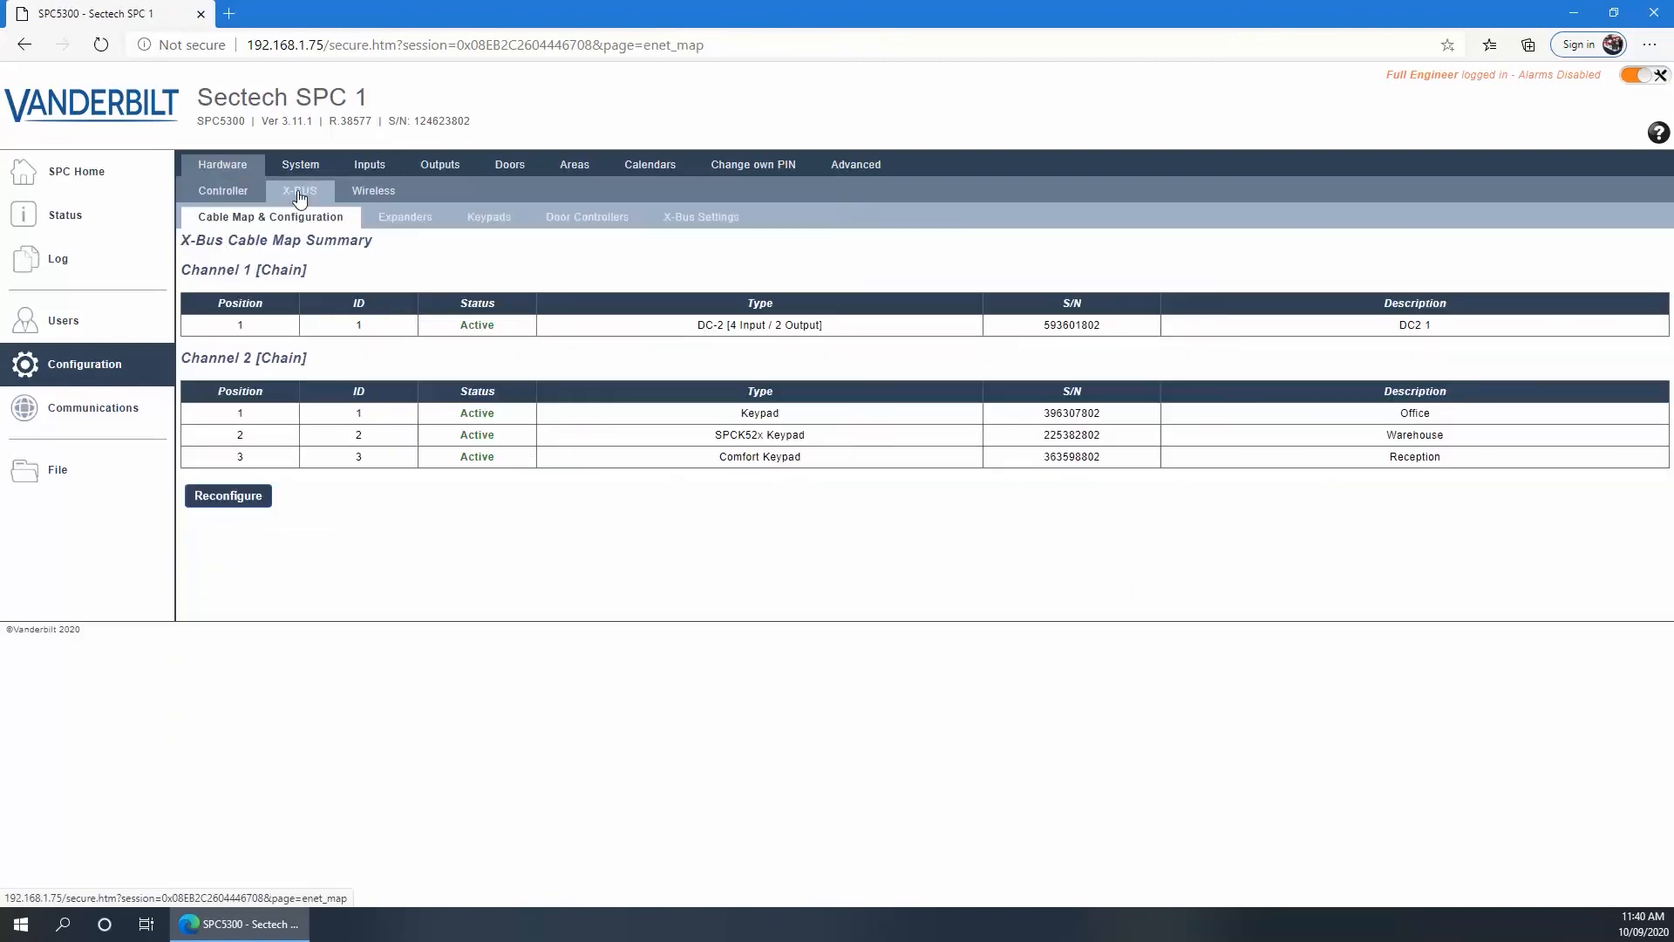
{"action": "left_click", "coordinate": [486, 217]}
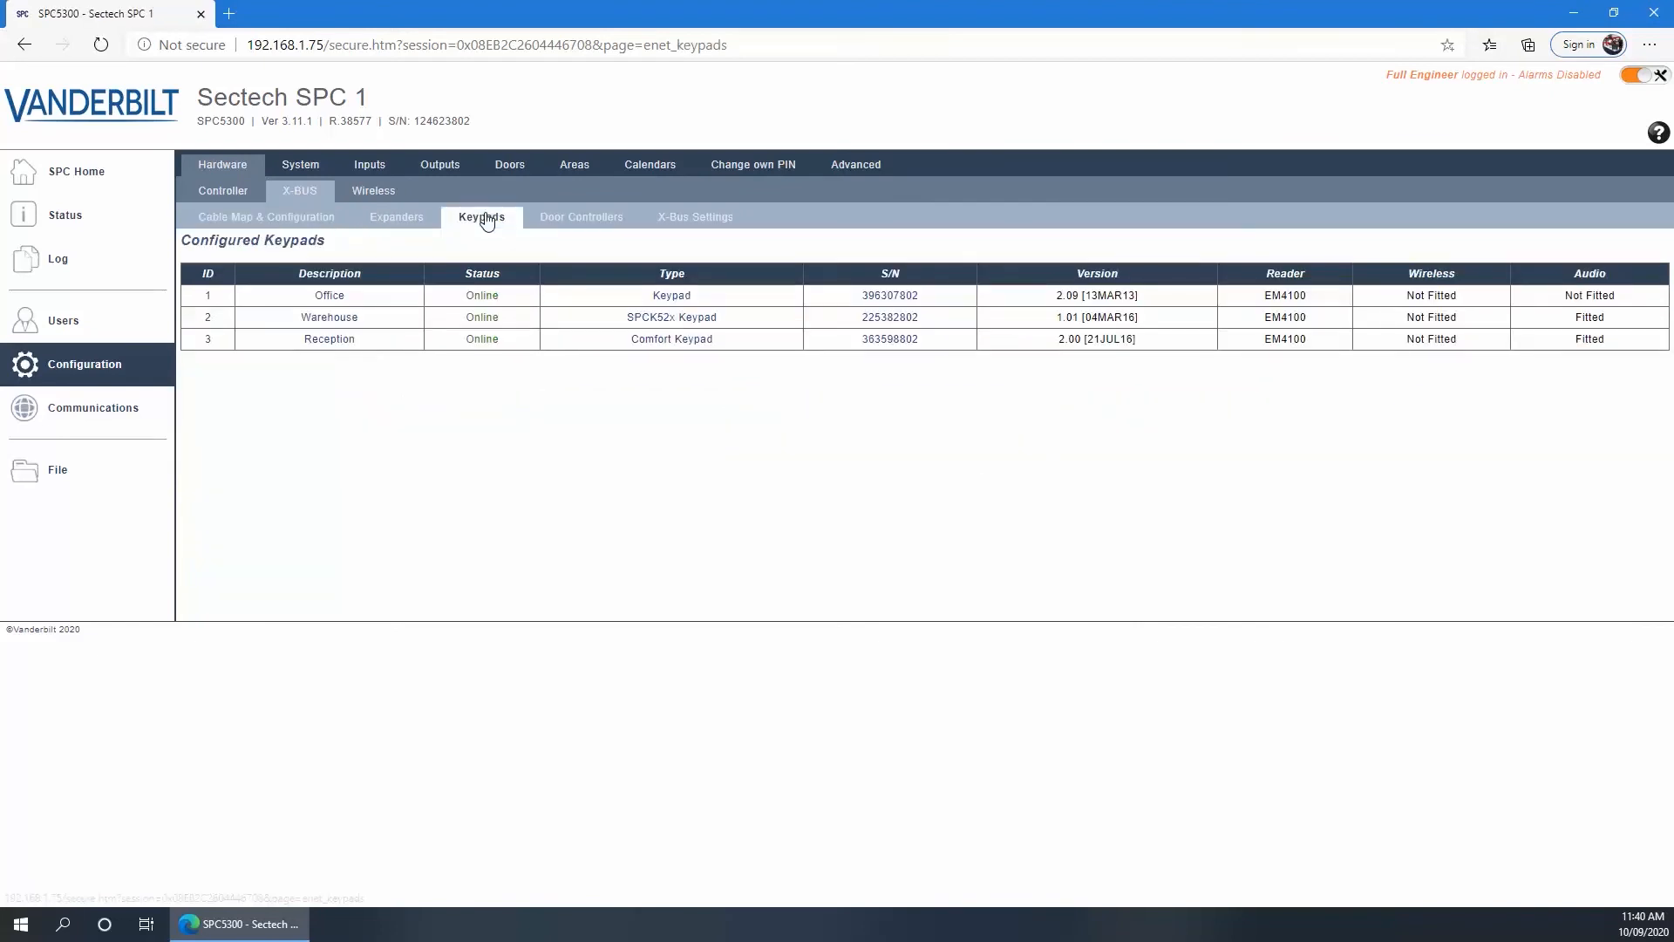
{"action": "left_click", "coordinate": [327, 320]}
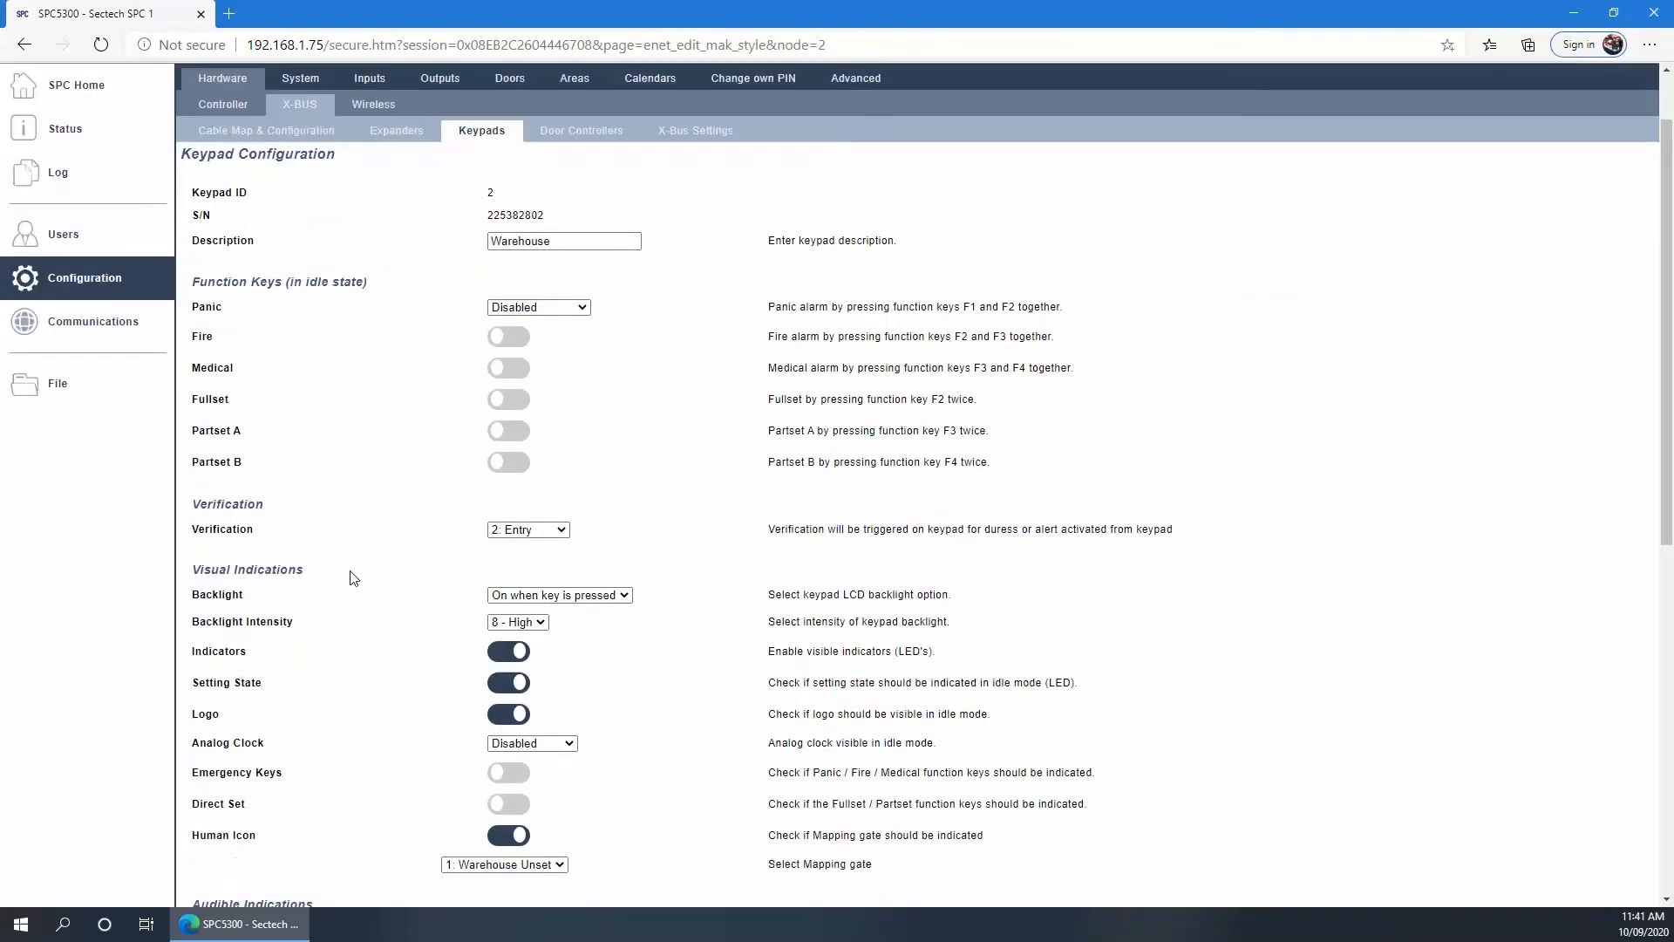
Keep verification zone 2: Entry on the Warehouse keypad, save it, and list the door controllers
{"action": "scroll", "coordinate": [349, 578], "scroll_direction": "down", "scroll_amount": 4}
{"action": "scroll", "coordinate": [353, 578], "scroll_direction": "up", "scroll_amount": 3}
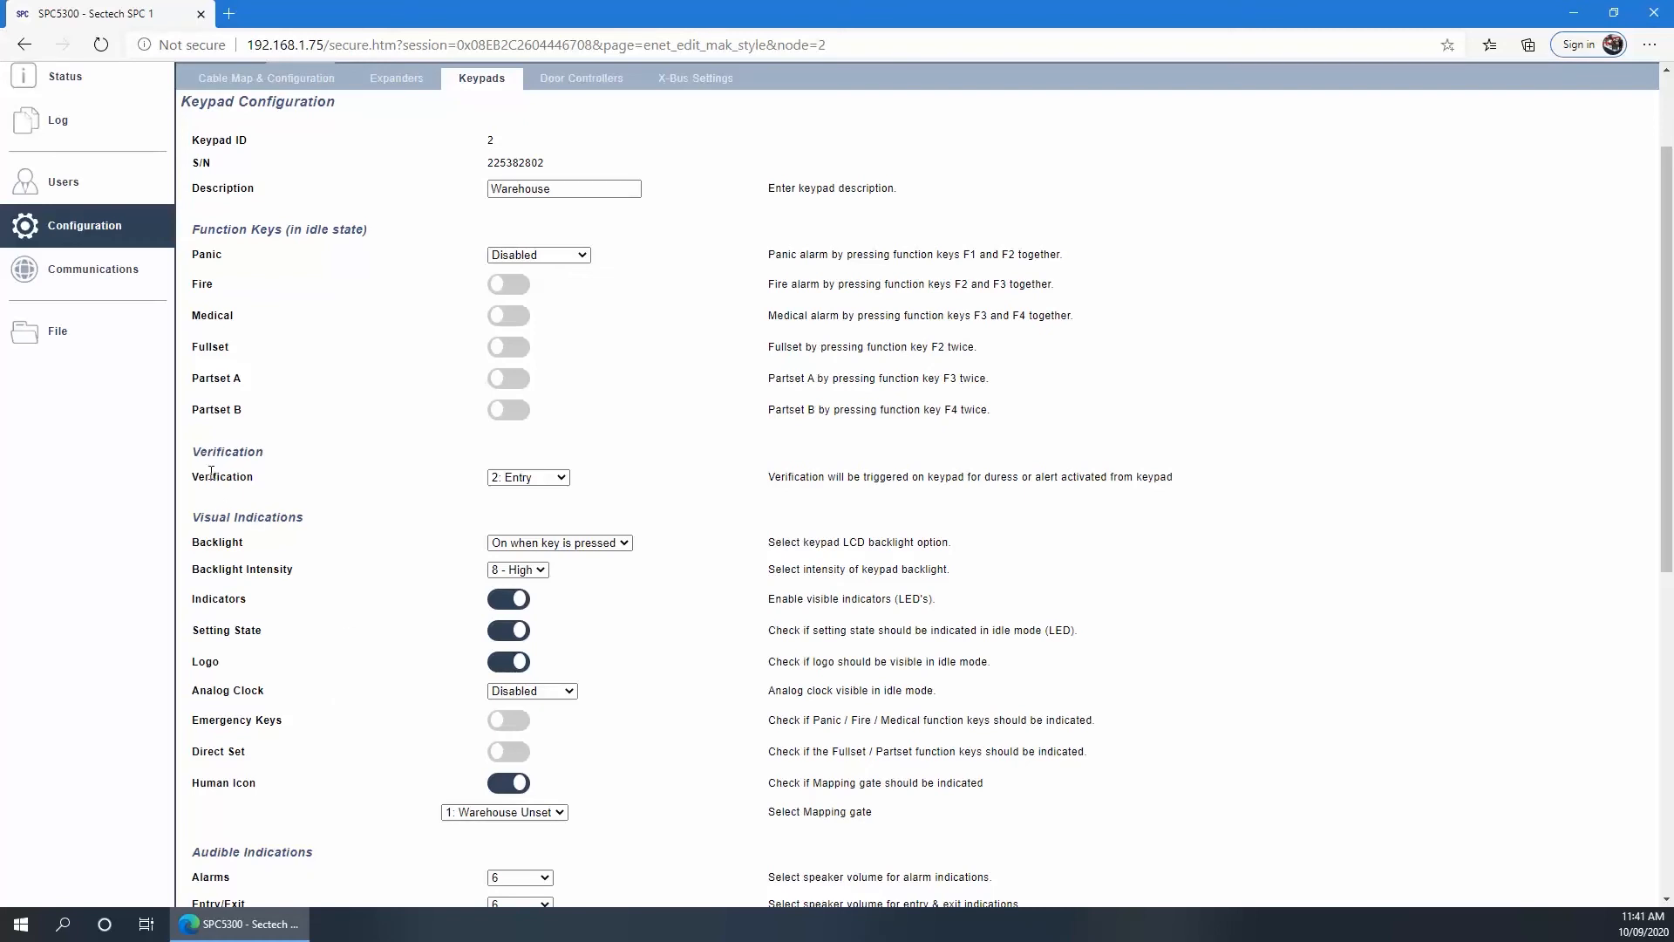
{"action": "left_click", "coordinate": [530, 479]}
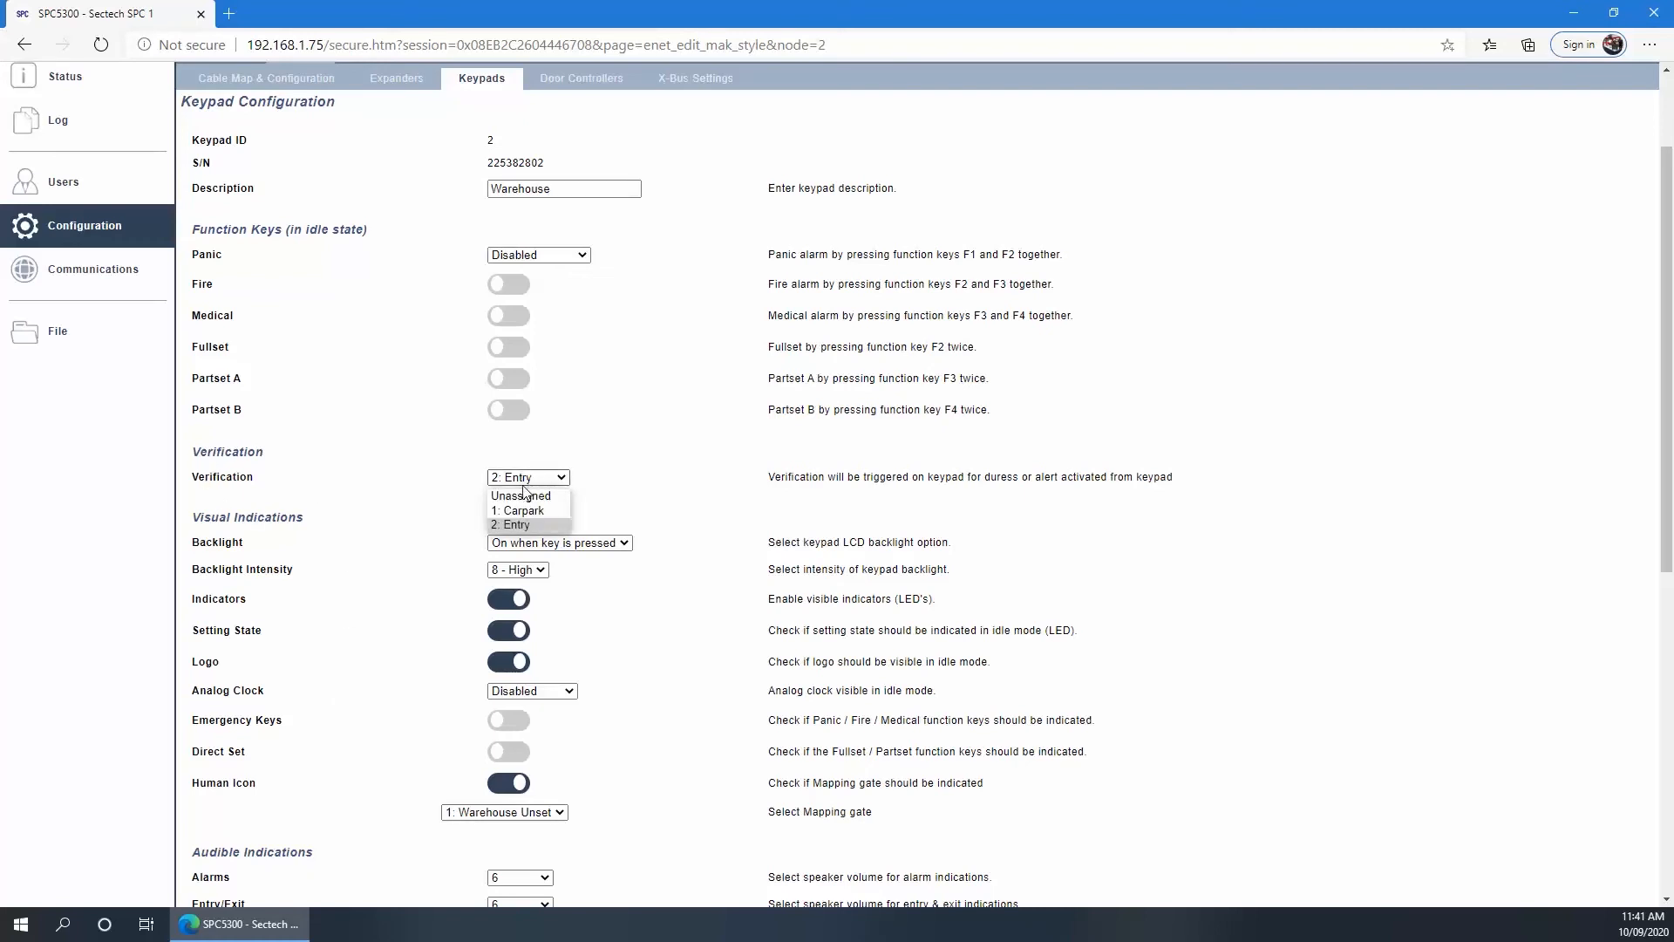
{"action": "left_click", "coordinate": [516, 529]}
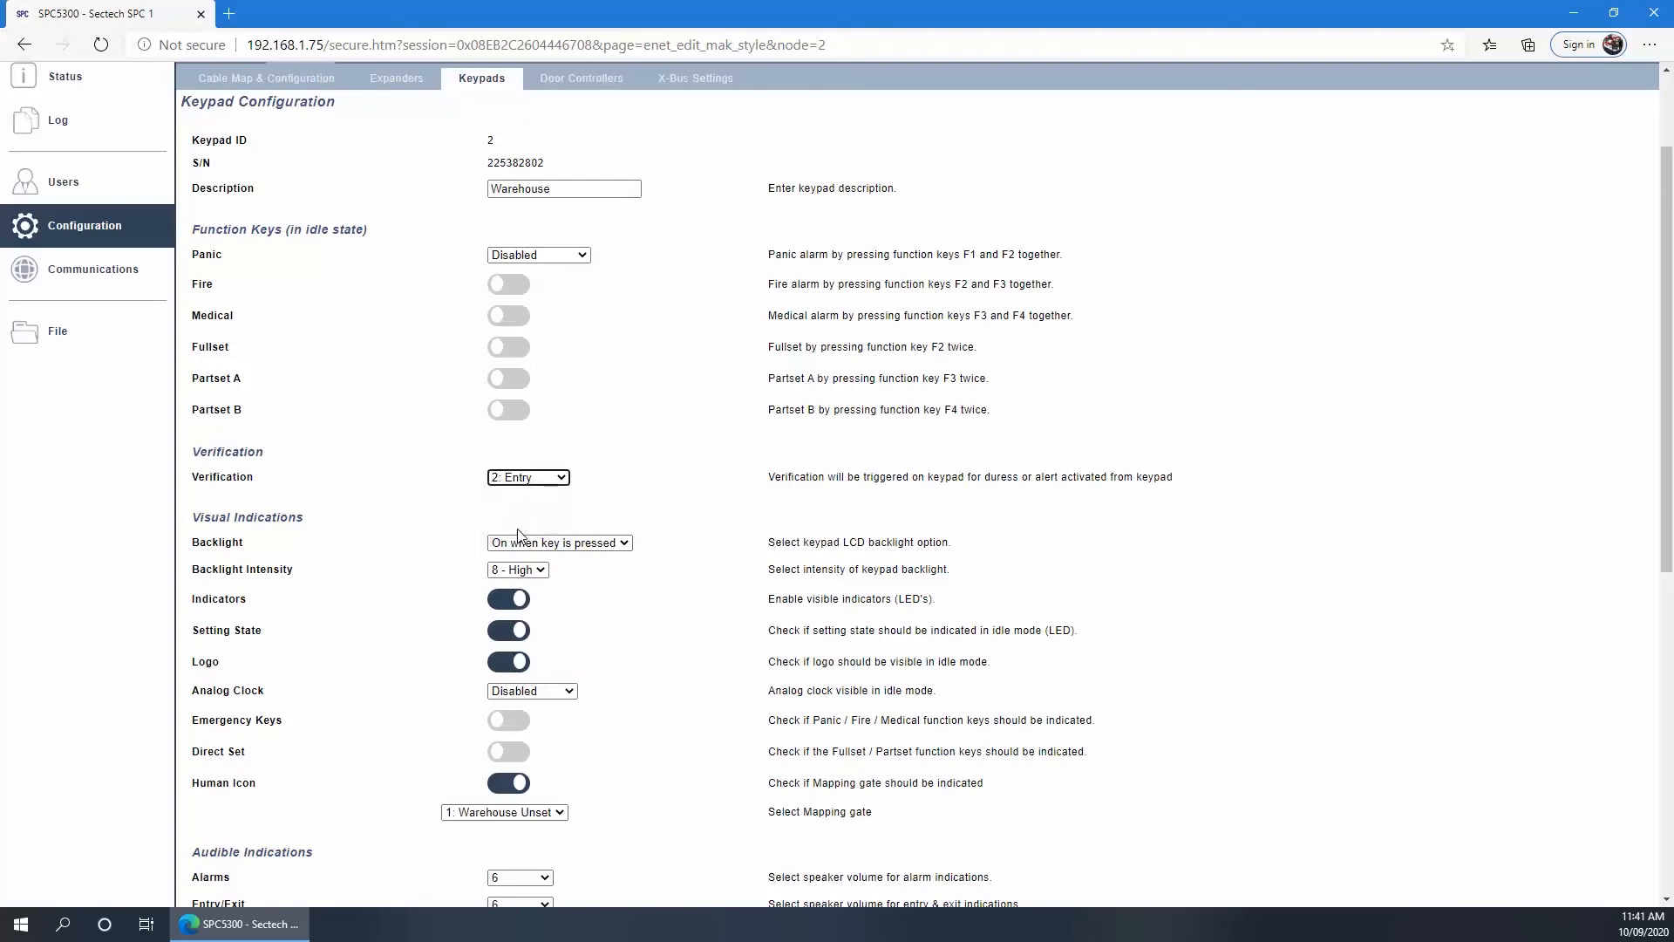
{"action": "scroll", "coordinate": [375, 514], "scroll_direction": "down", "scroll_amount": 1}
{"action": "scroll", "coordinate": [375, 514], "scroll_direction": "down", "scroll_amount": 7}
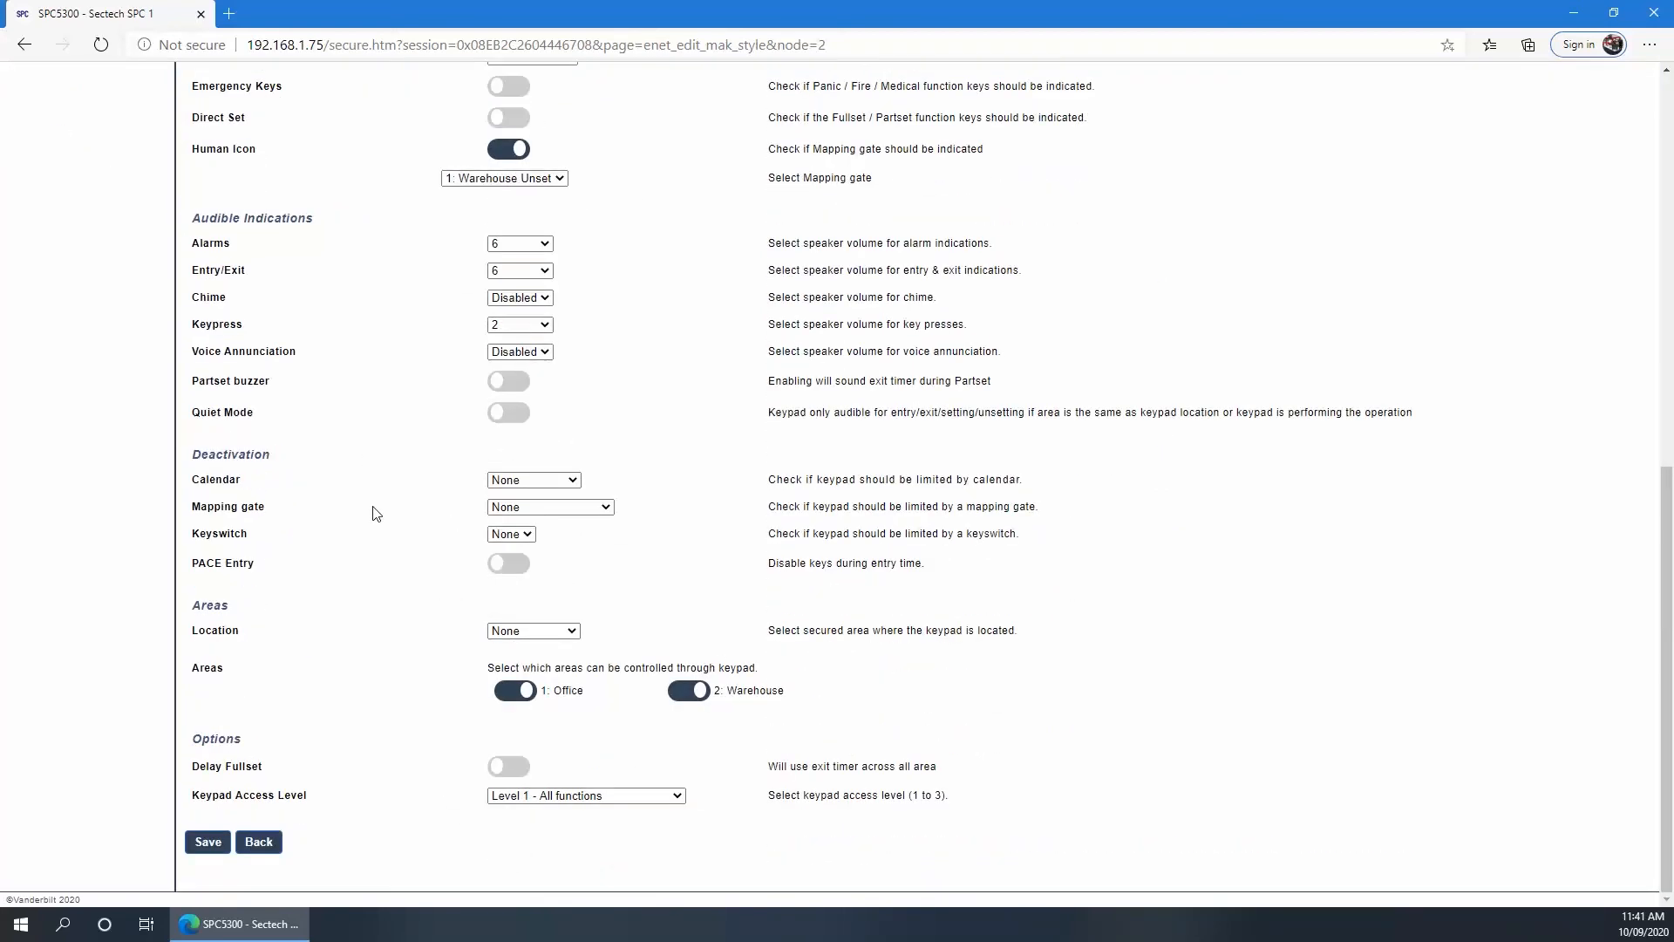
{"action": "left_click", "coordinate": [210, 844]}
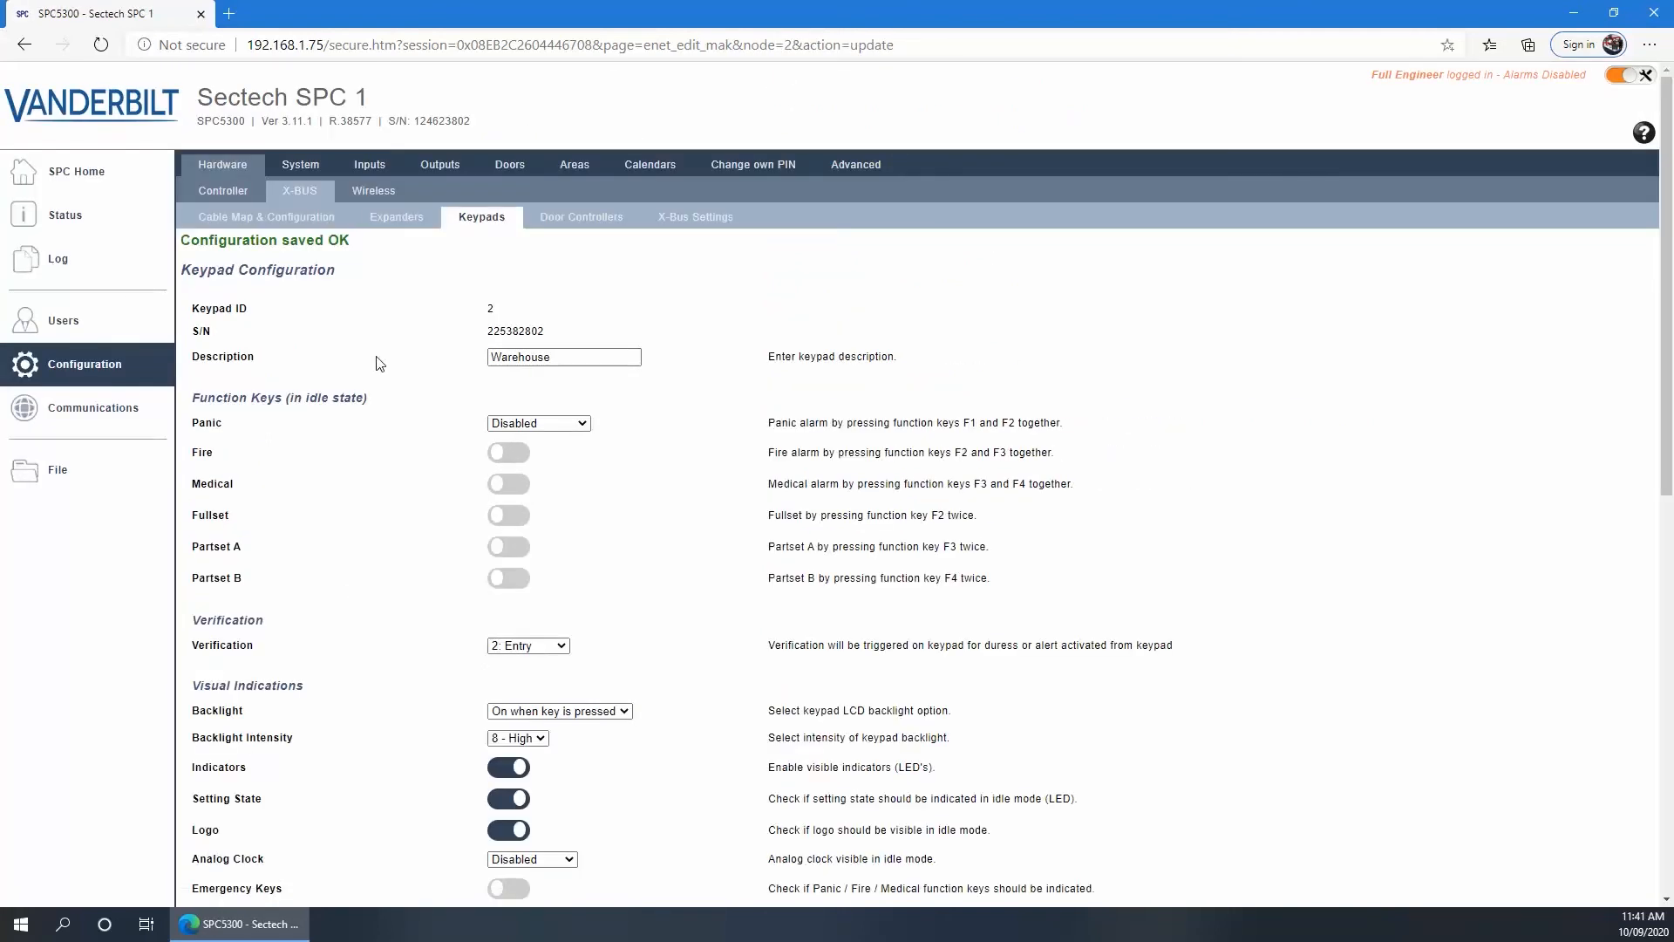
{"action": "left_click", "coordinate": [566, 227]}
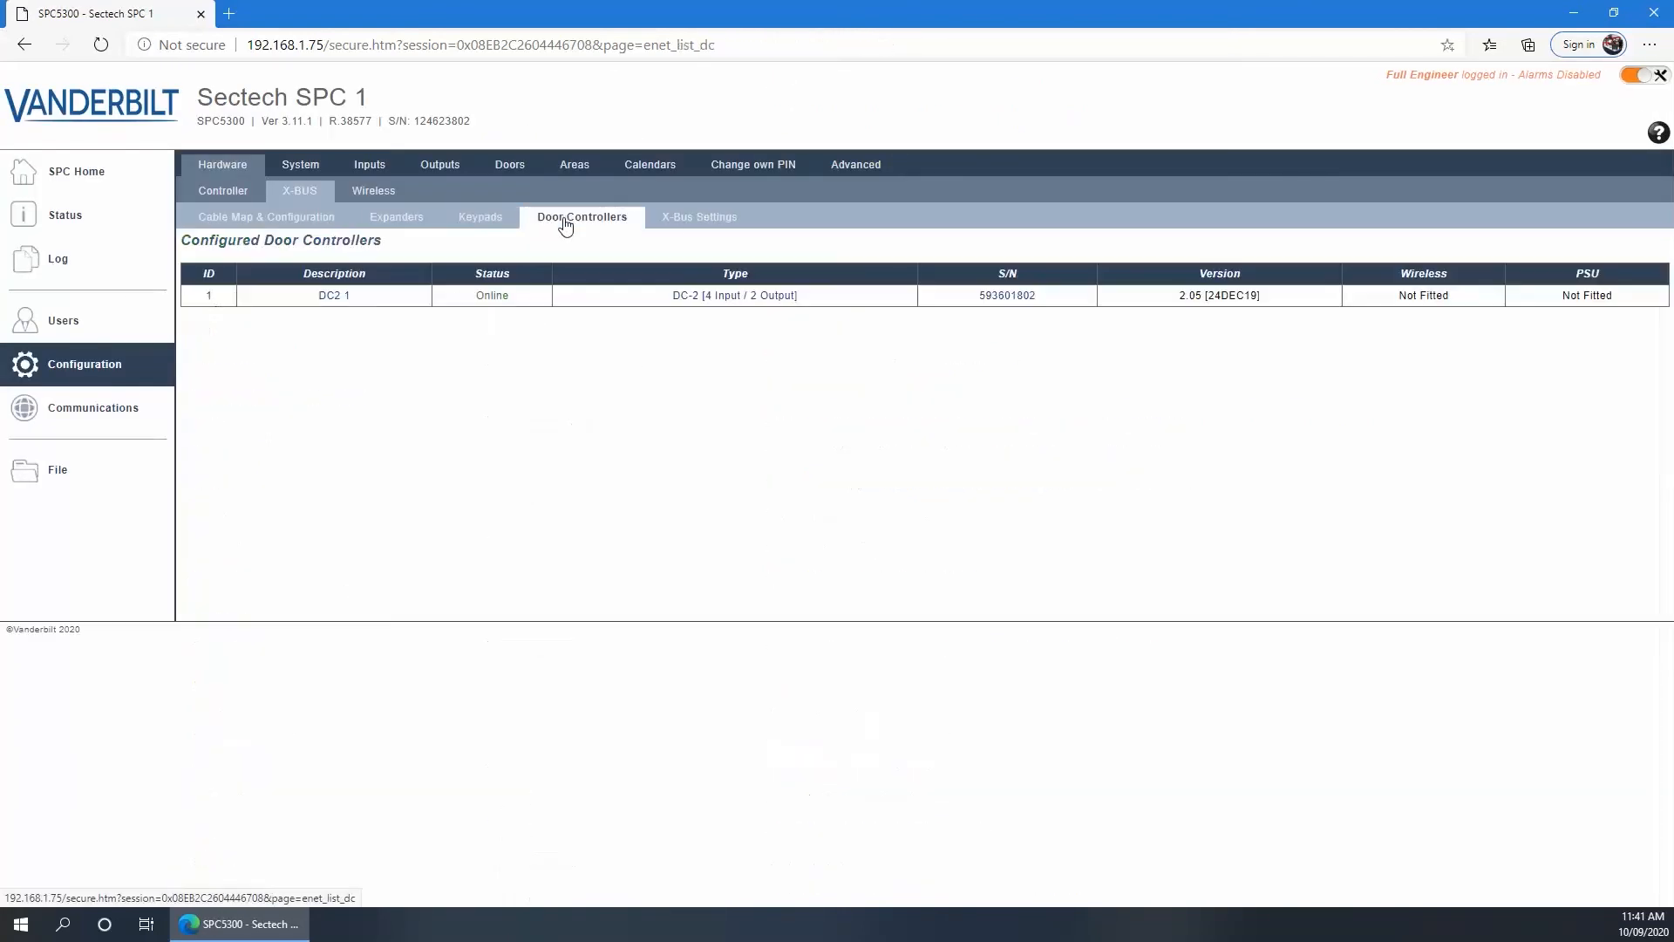
Review Door I/O 1 on door controller DC2 1, then return to the All Zones list
{"action": "left_click", "coordinate": [331, 297]}
{"action": "left_click", "coordinate": [543, 379]}
{"action": "scroll", "coordinate": [454, 403], "scroll_direction": "down", "scroll_amount": 10}
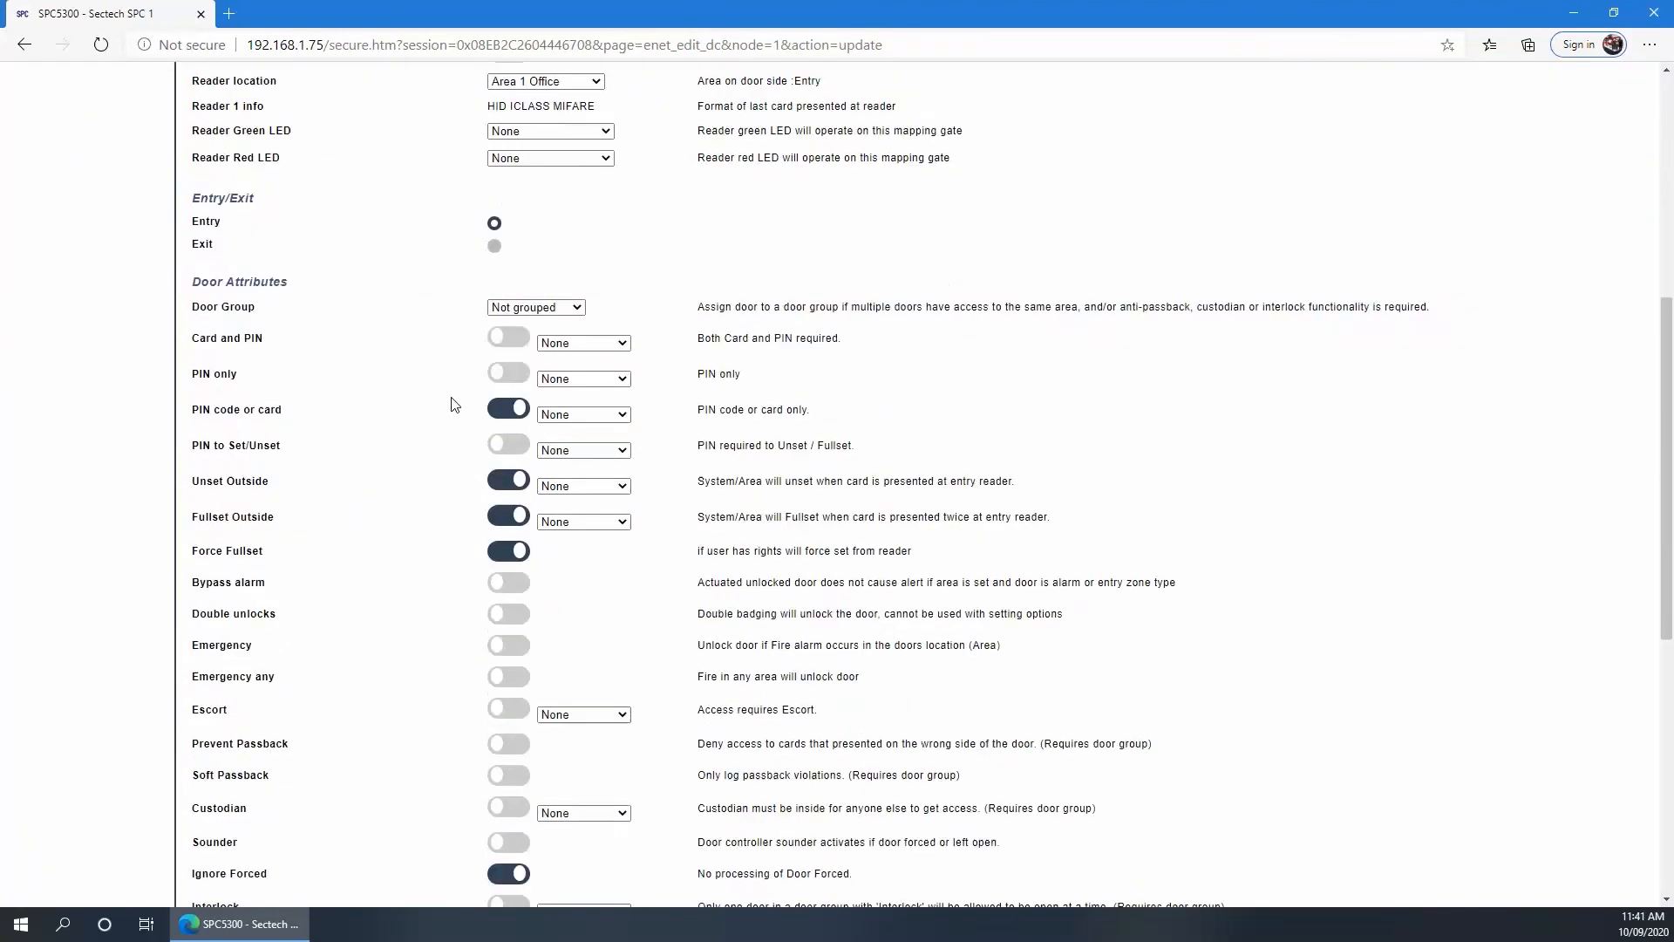
{"action": "scroll", "coordinate": [453, 404], "scroll_direction": "up", "scroll_amount": 8}
{"action": "scroll", "coordinate": [453, 404], "scroll_direction": "up", "scroll_amount": 2}
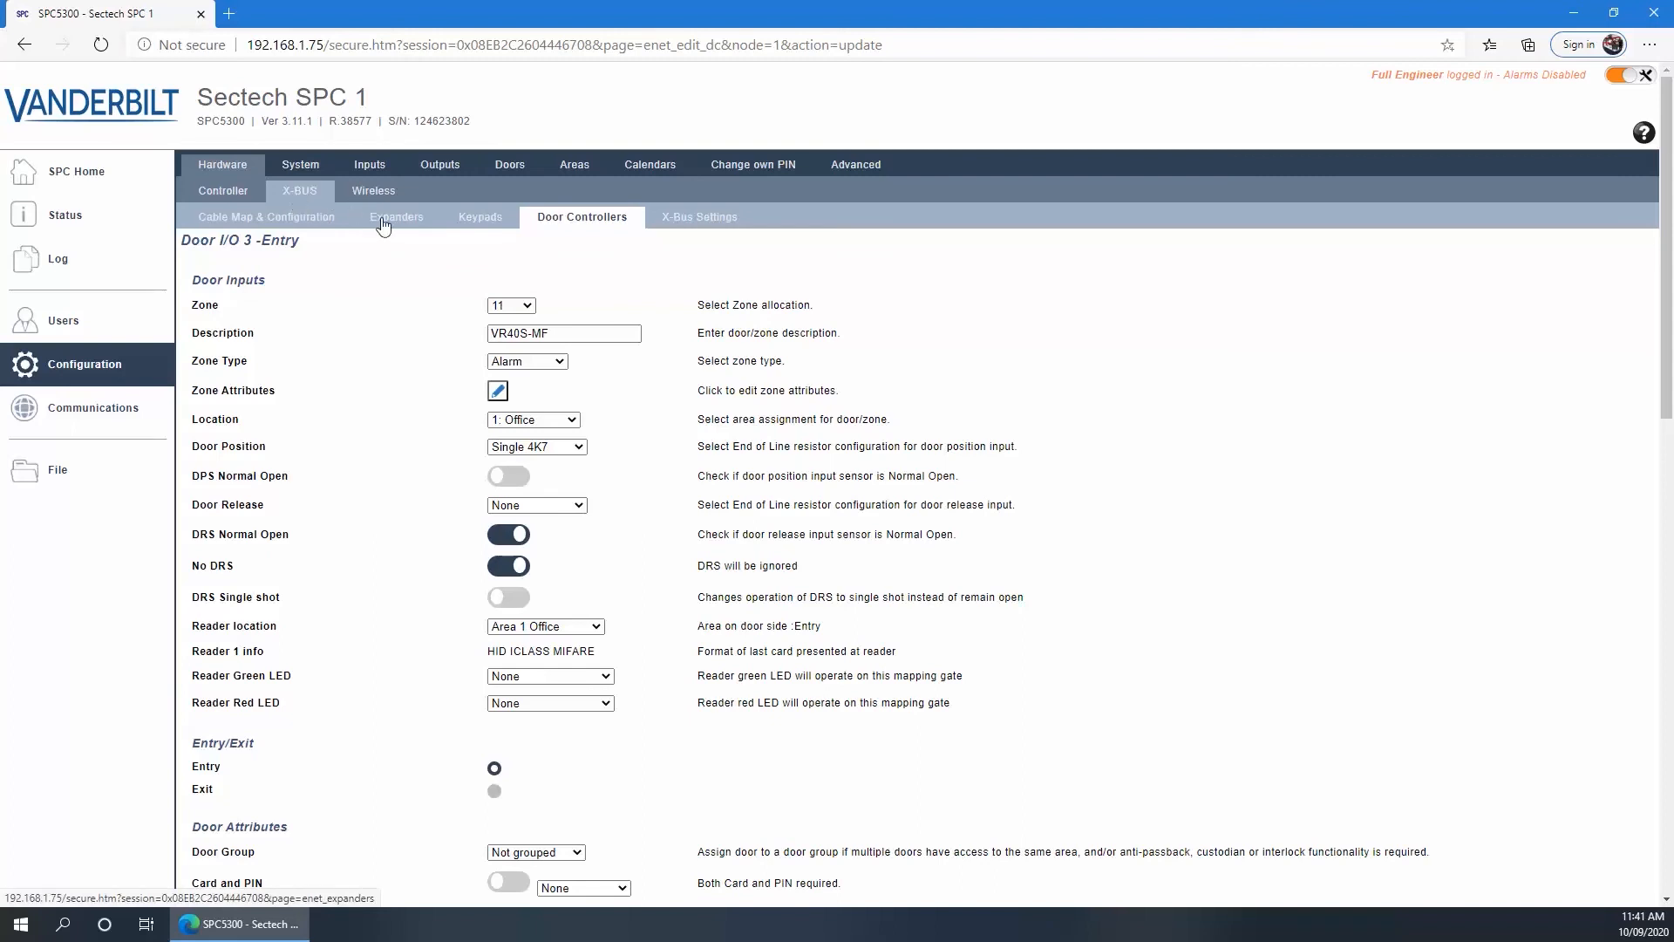
{"action": "left_click", "coordinate": [225, 191]}
{"action": "left_click", "coordinate": [366, 166]}
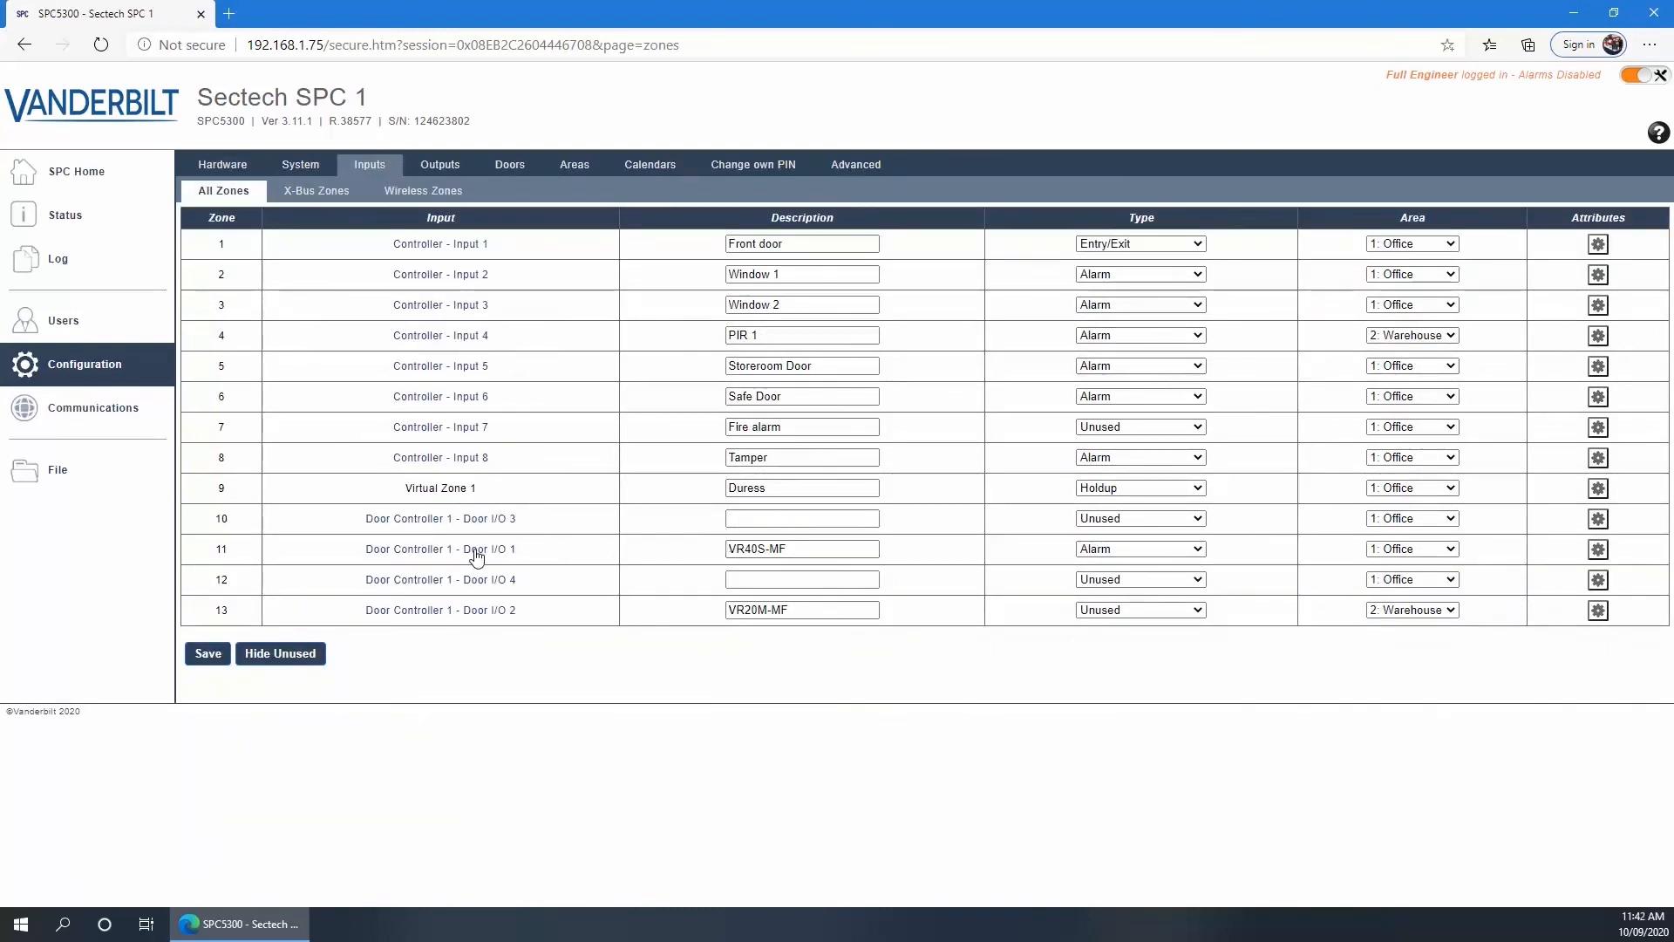
Assign zone 11 (VR40S-MF) to verification zone 2: Entry and save its attributes
{"action": "left_click", "coordinate": [1597, 549]}
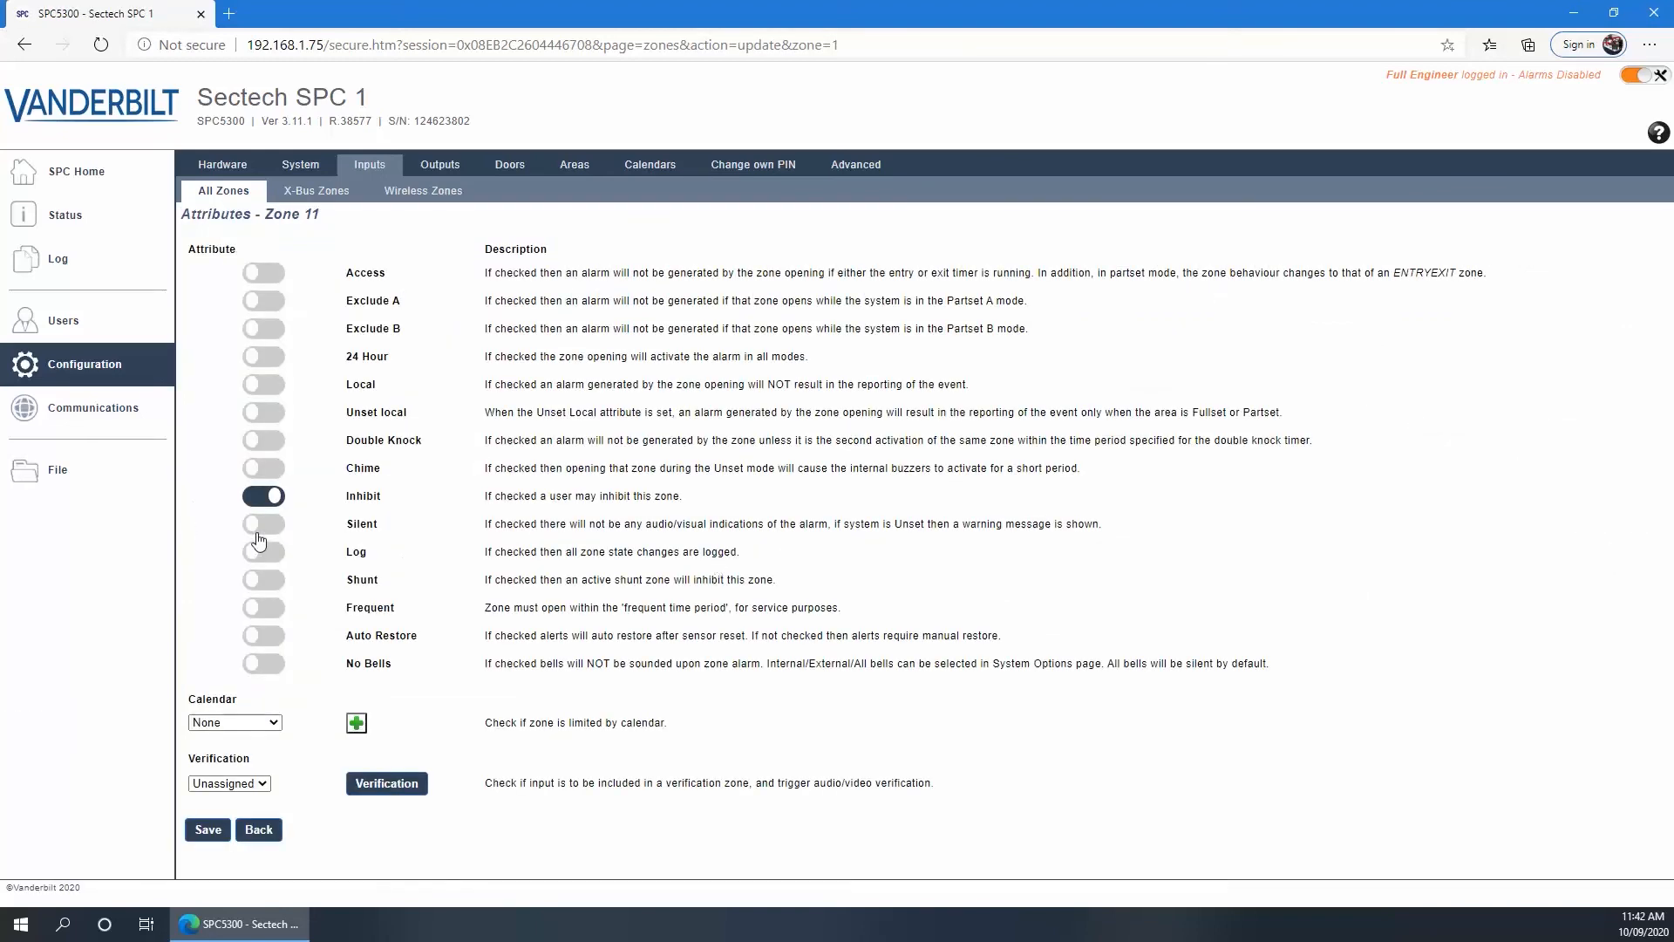
{"action": "left_click", "coordinate": [261, 783]}
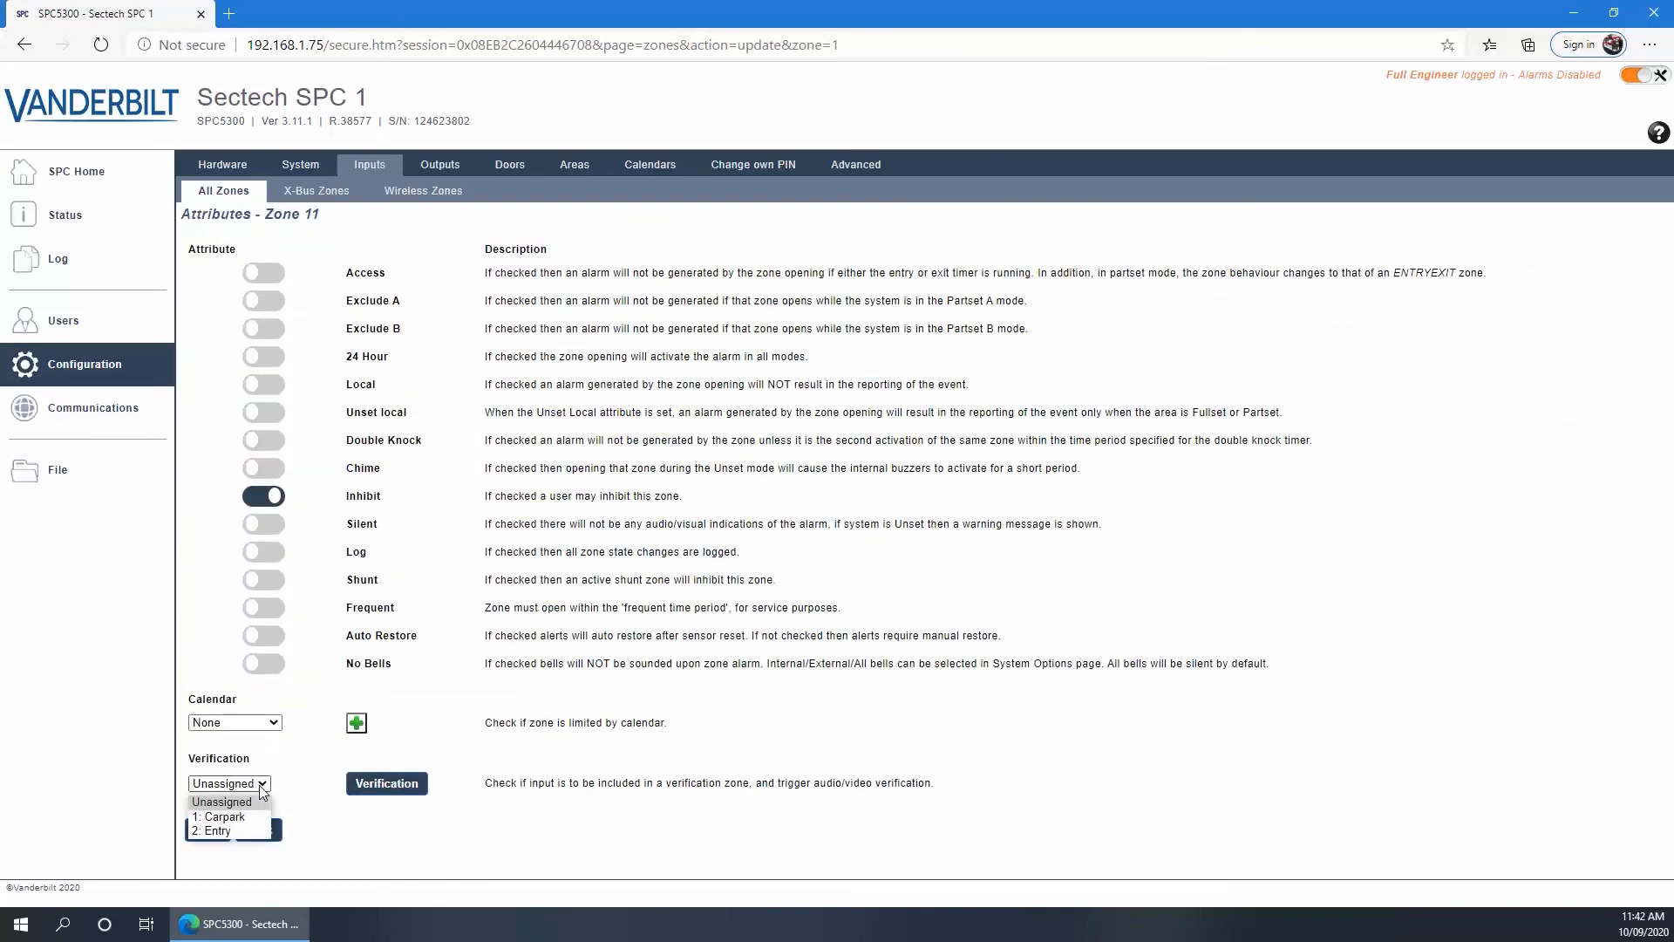
{"action": "left_click", "coordinate": [212, 831]}
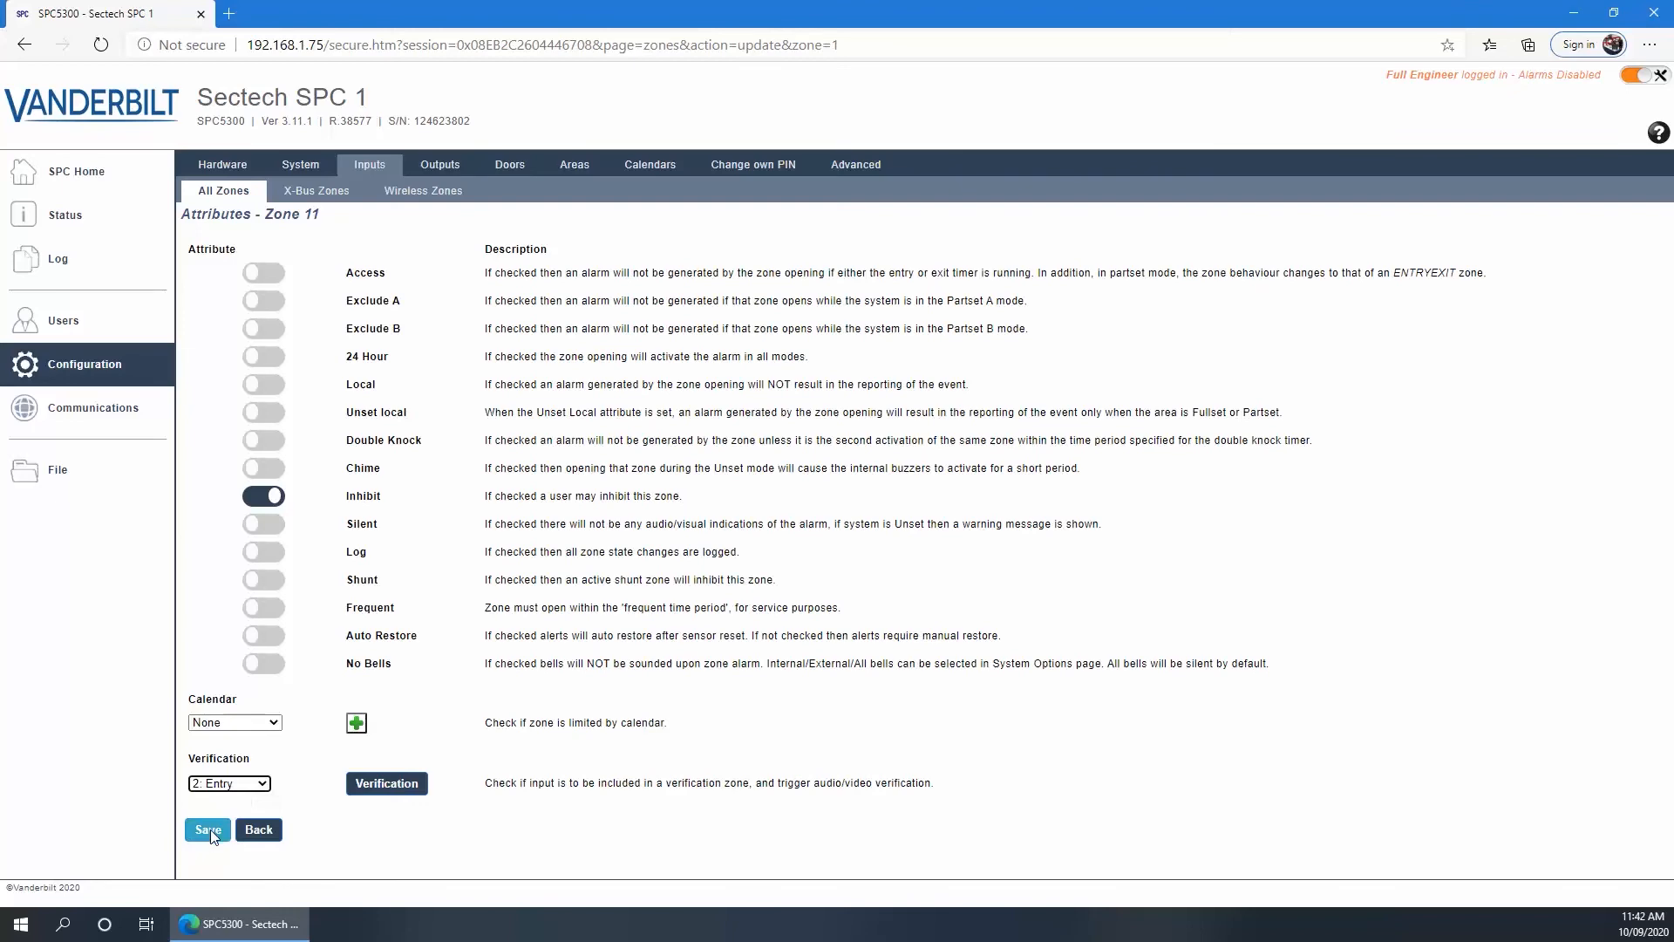
{"action": "left_click", "coordinate": [209, 830]}
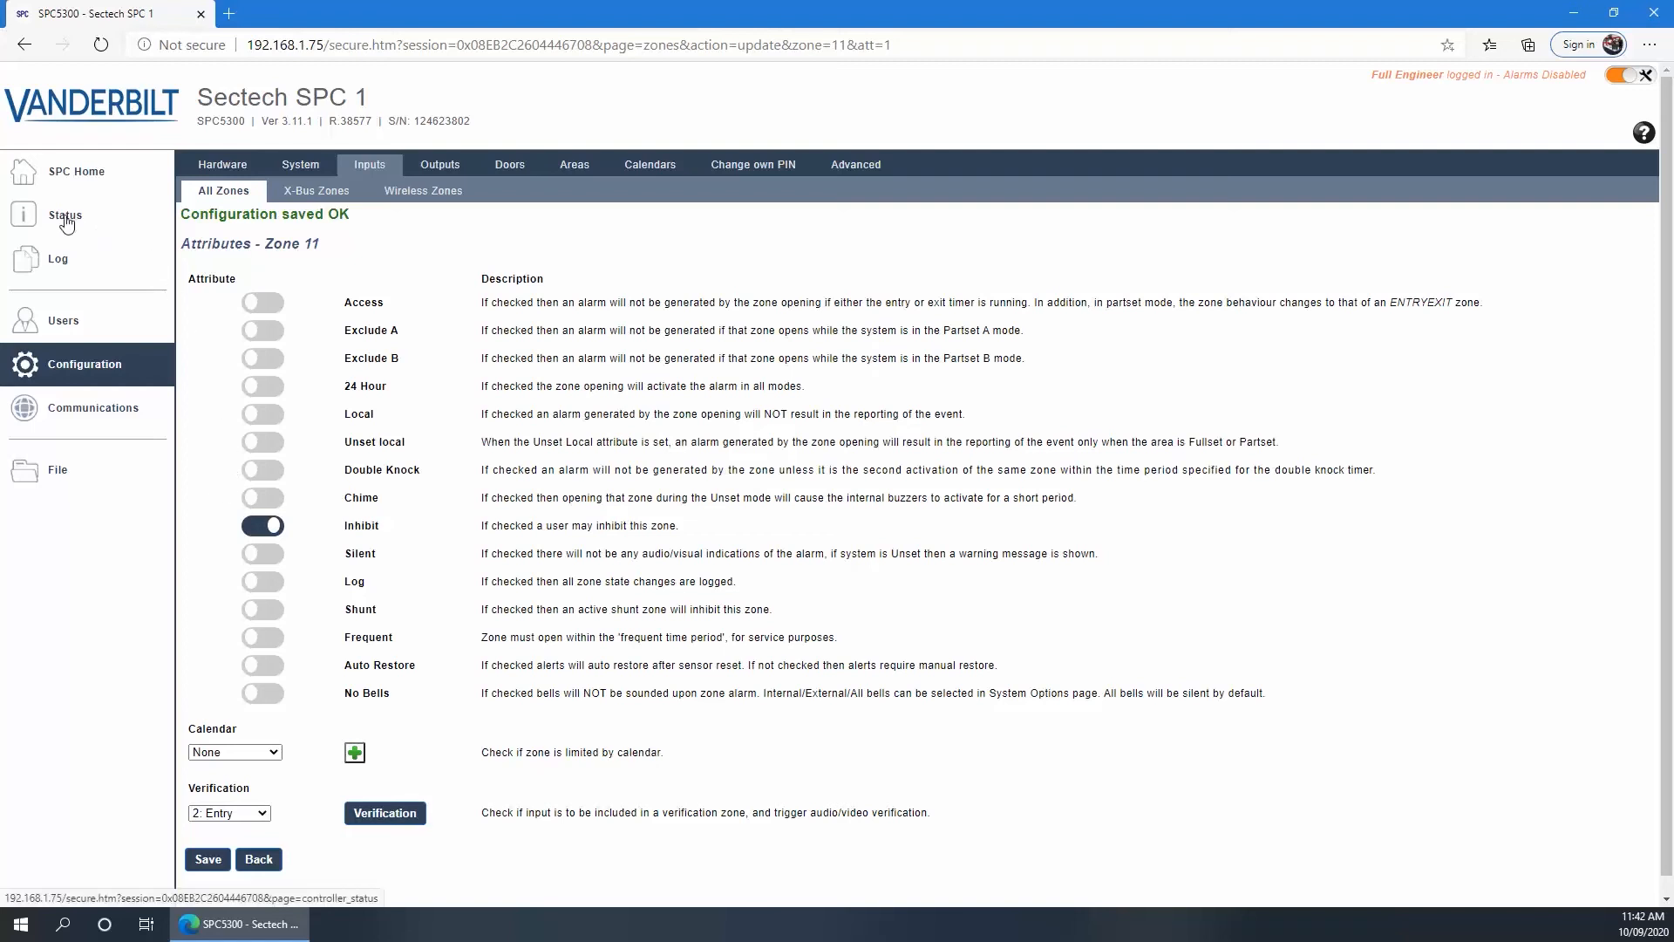
Check alarms and the Carpark and Main entry camera feeds, then open Advanced Cause & Effect settings
{"action": "left_click", "coordinate": [68, 172]}
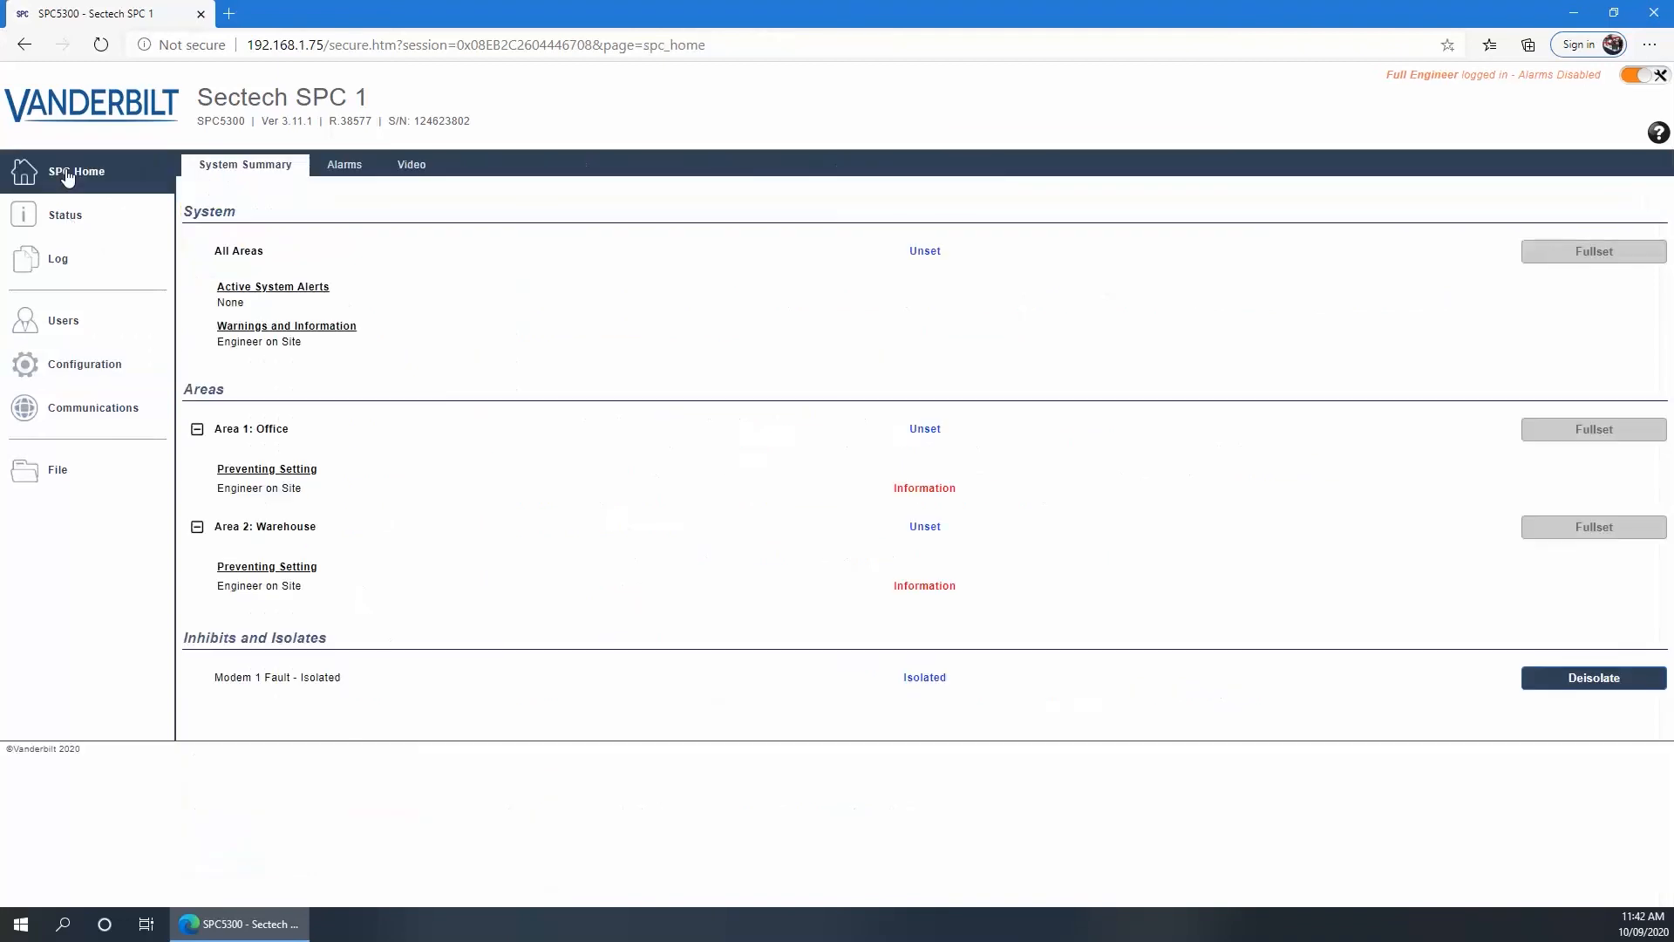
{"action": "left_click", "coordinate": [338, 165]}
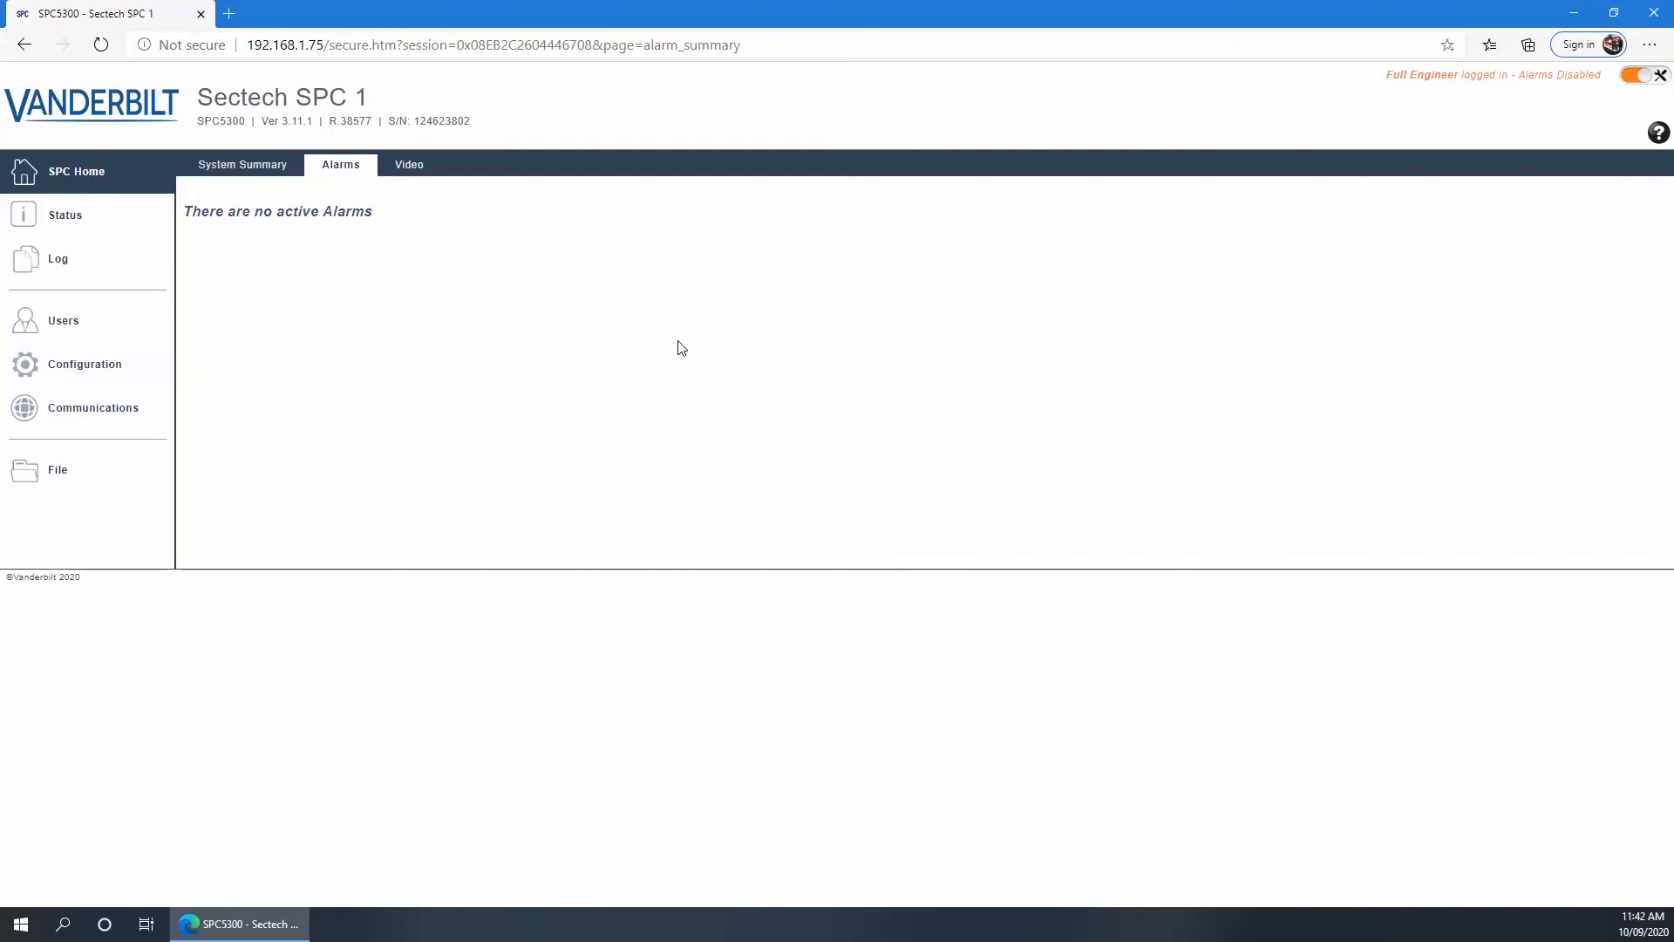
{"action": "left_click", "coordinate": [402, 171]}
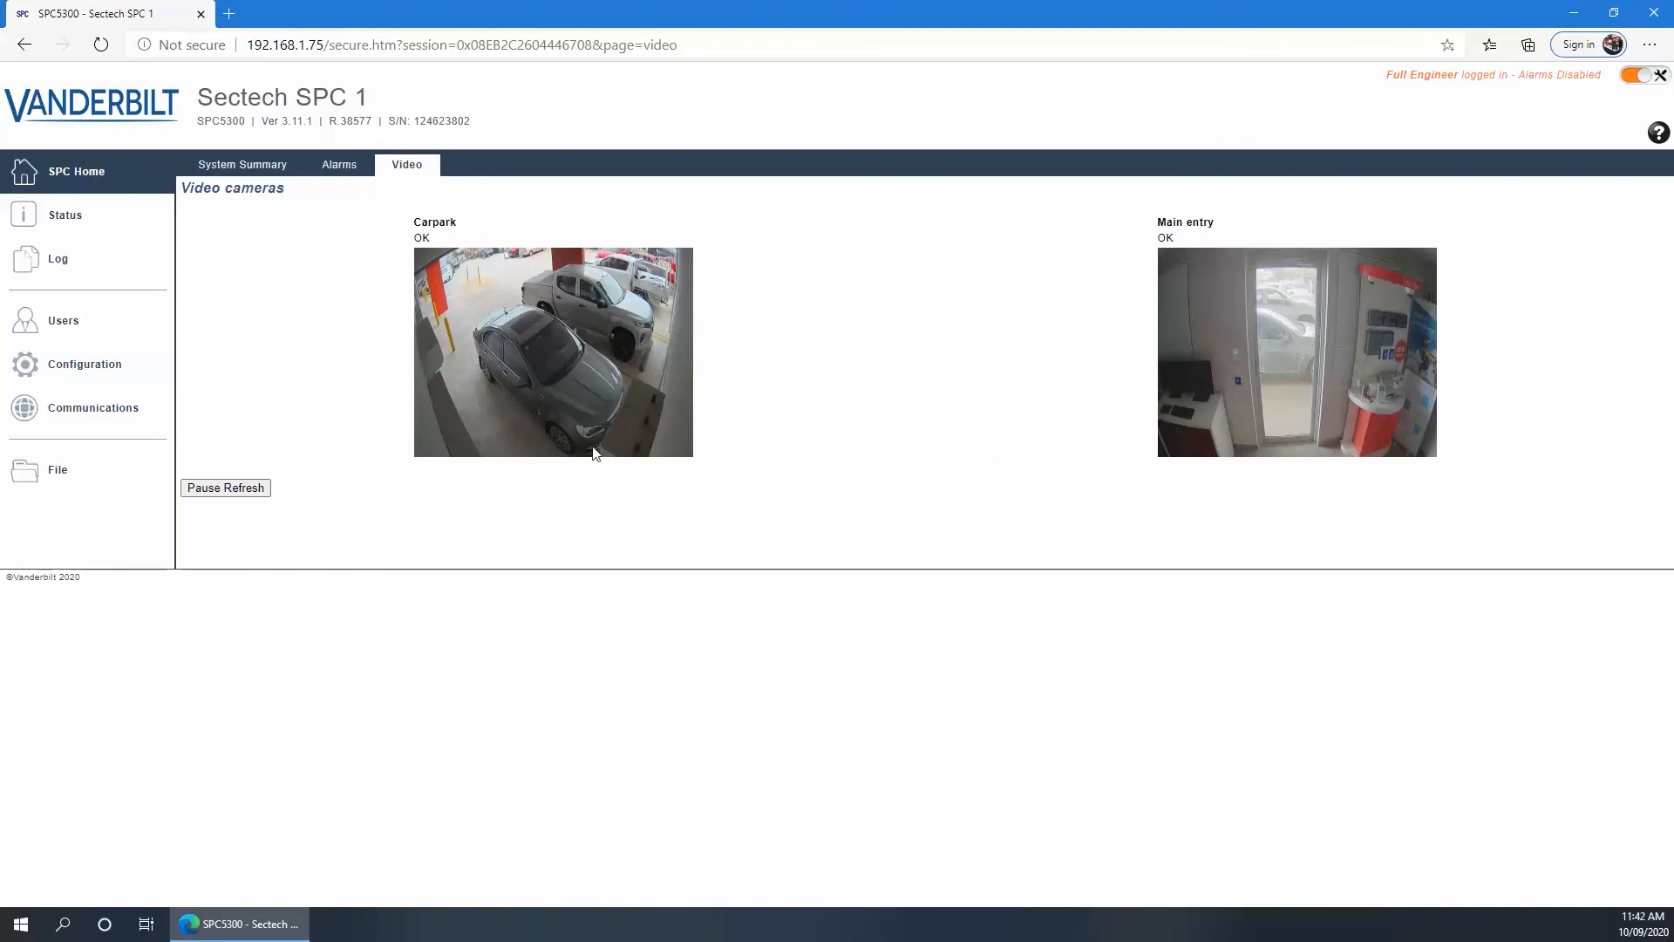
{"action": "left_click", "coordinate": [59, 367]}
{"action": "left_click", "coordinate": [848, 166]}
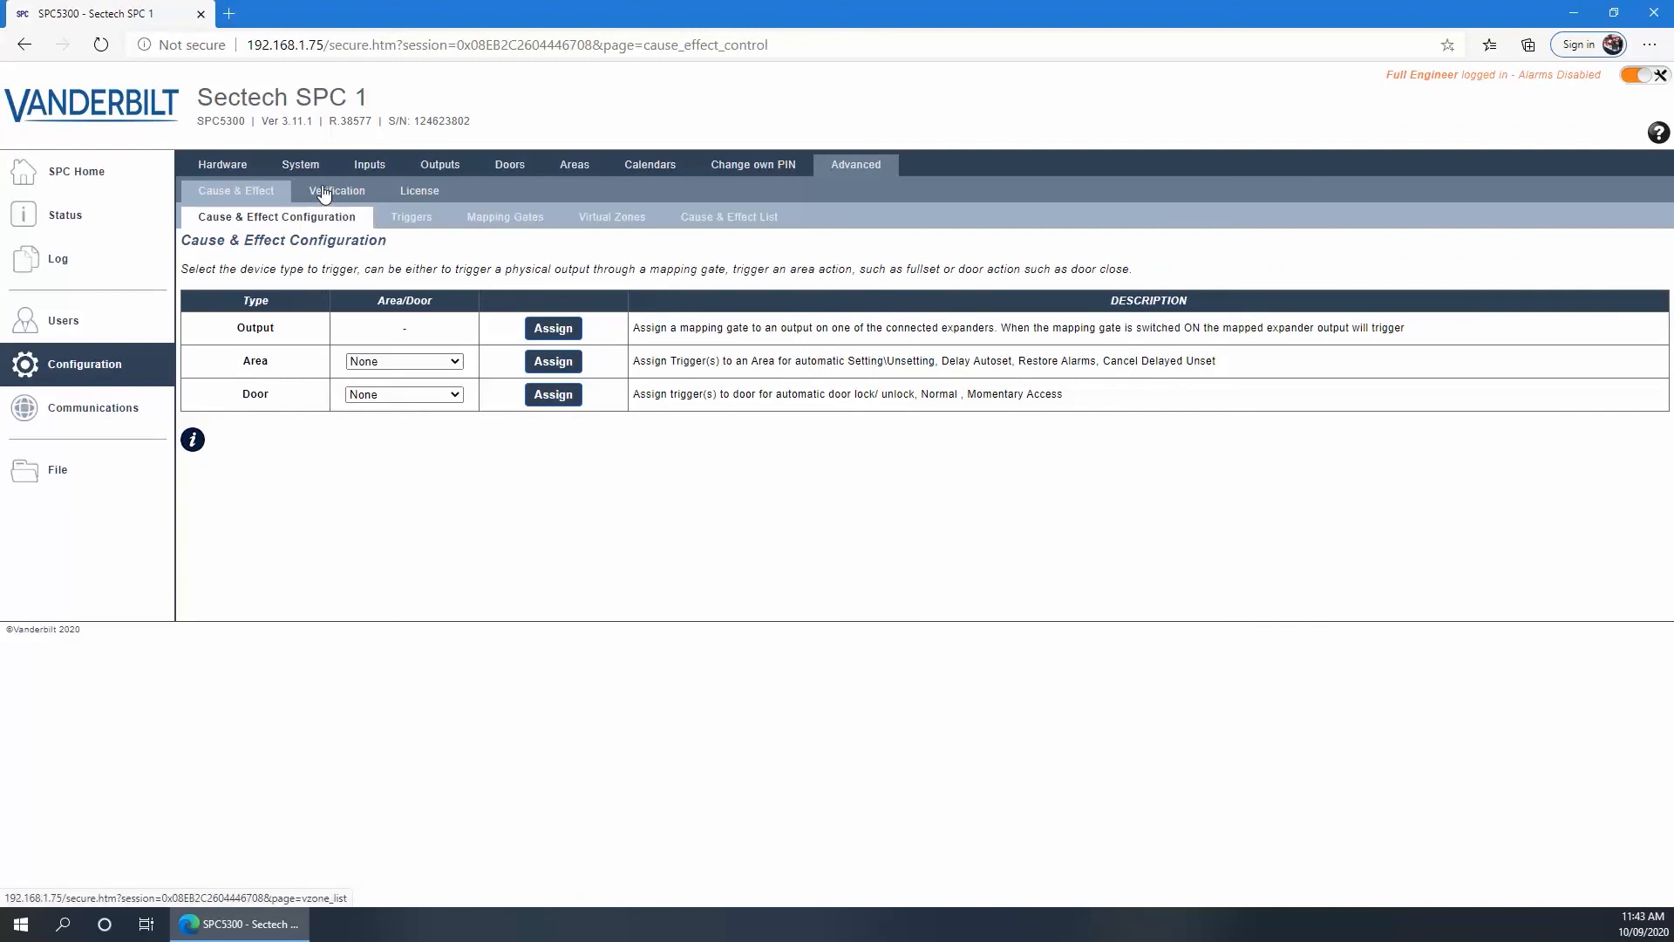
Open the File section's Panel Upgrade page, showing current version 3.11.1 - R.38577
{"action": "left_click", "coordinate": [54, 477]}
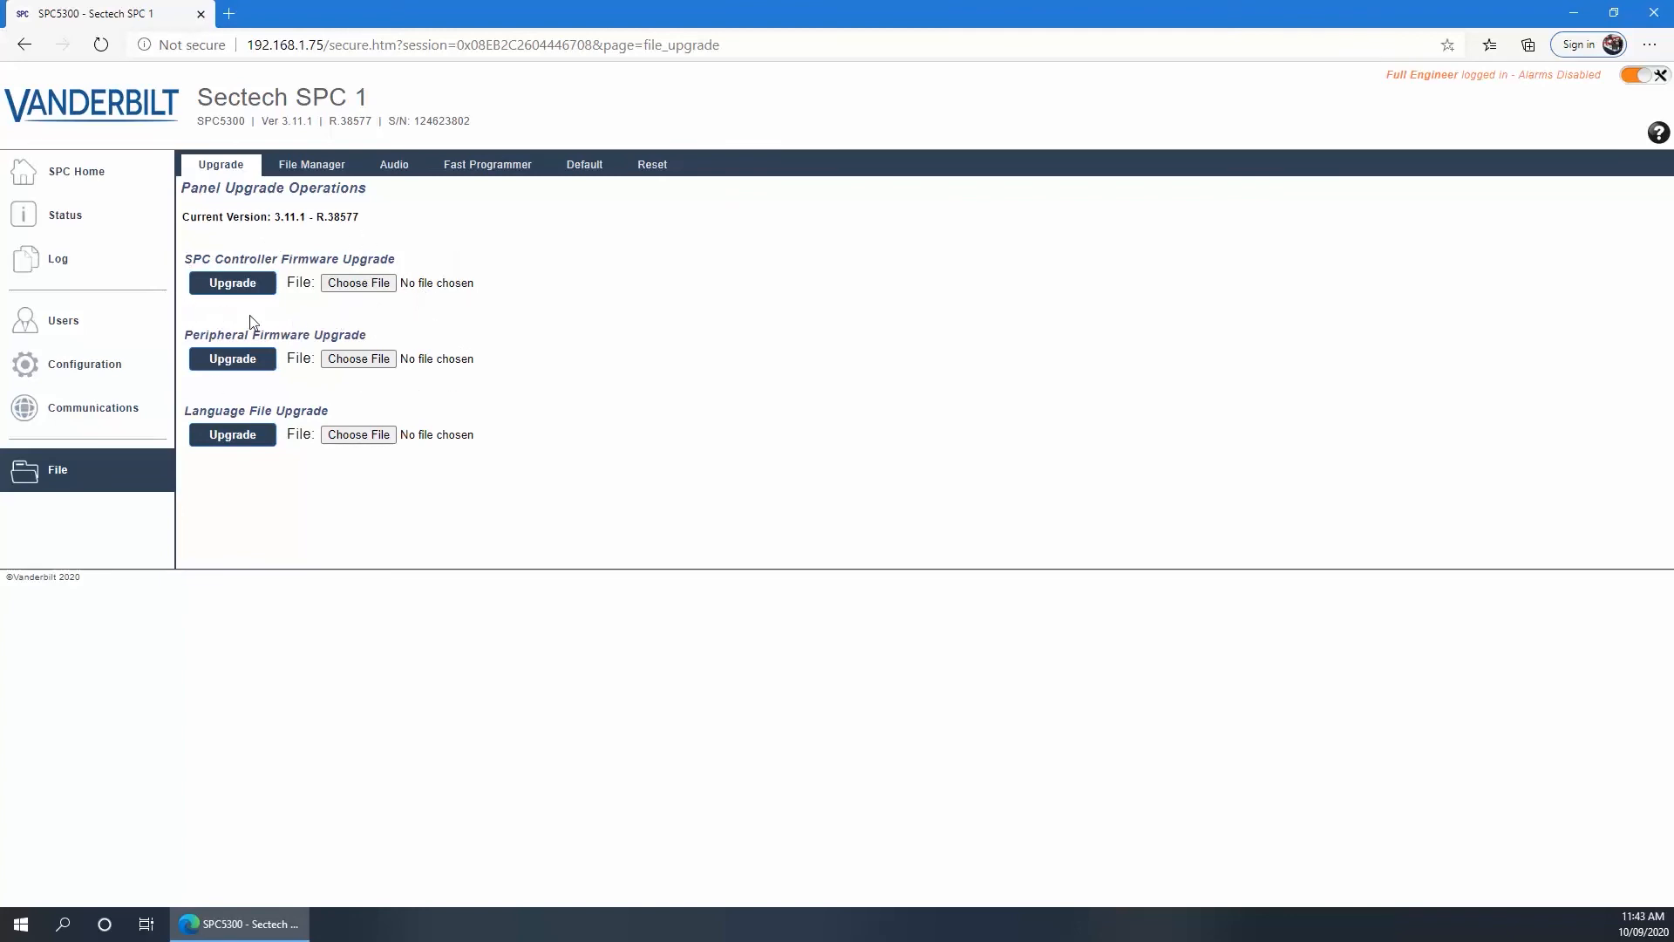
Choose controller firmware SPC 3.11.1 - R.38577.fw, start the upgrade, and cancel it at confirmation
{"action": "left_click", "coordinate": [353, 431]}
{"action": "left_click", "coordinate": [361, 283]}
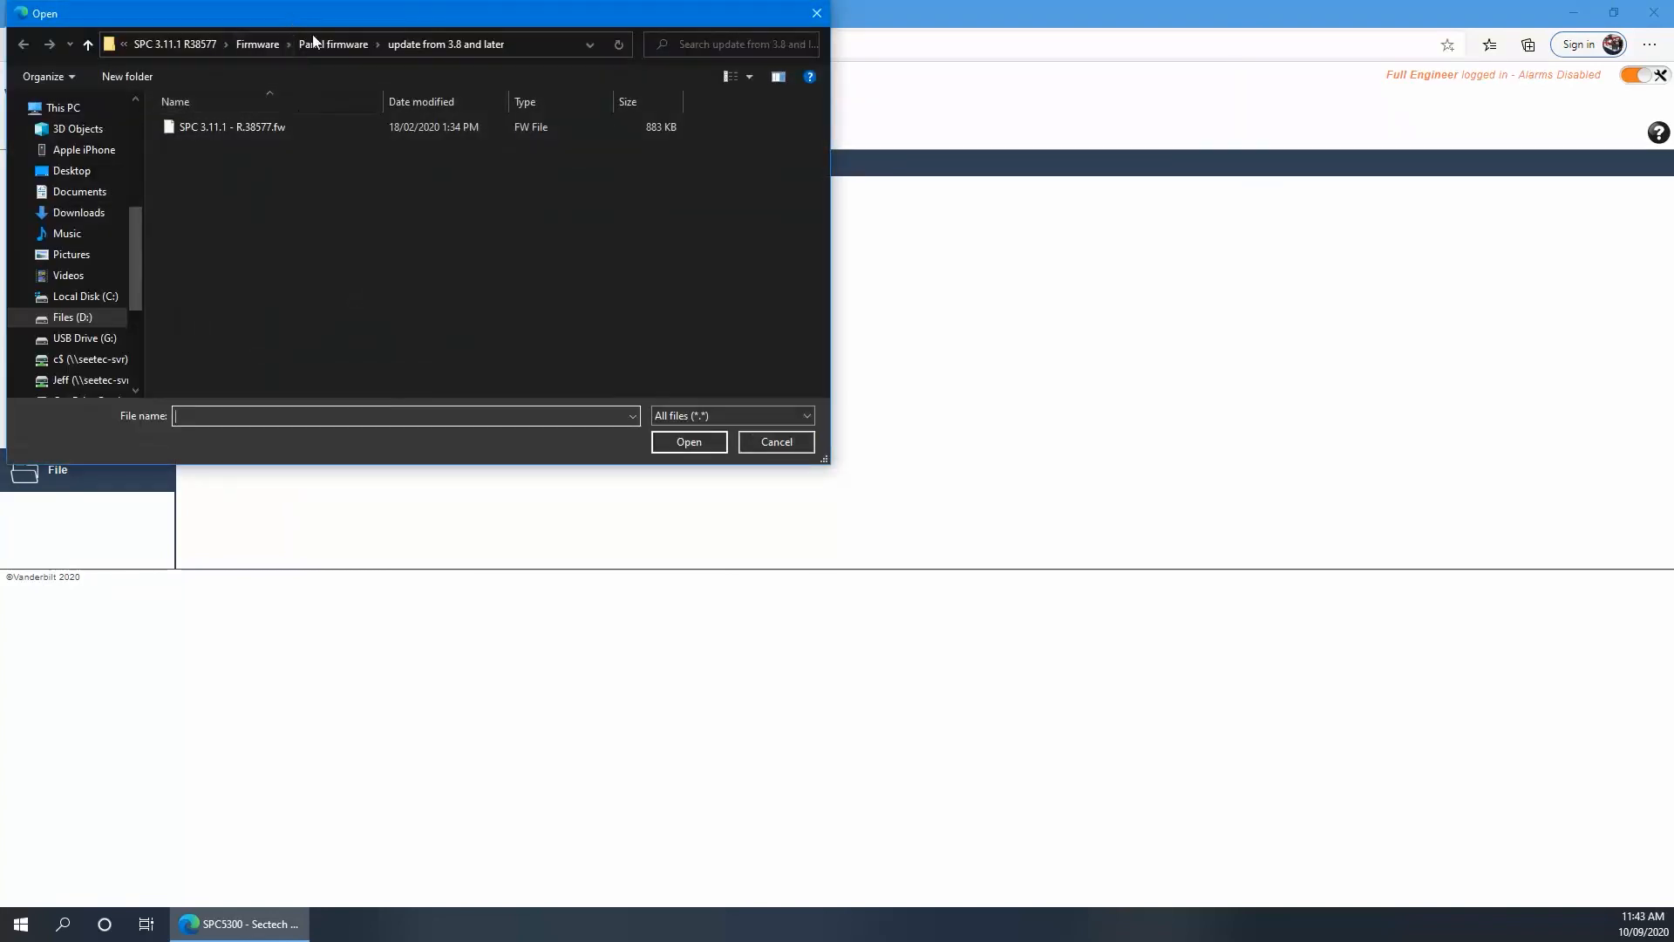
{"action": "left_click_drag", "start_coordinate": [286, 21], "coordinate": [497, 209]}
{"action": "left_click", "coordinate": [297, 239]}
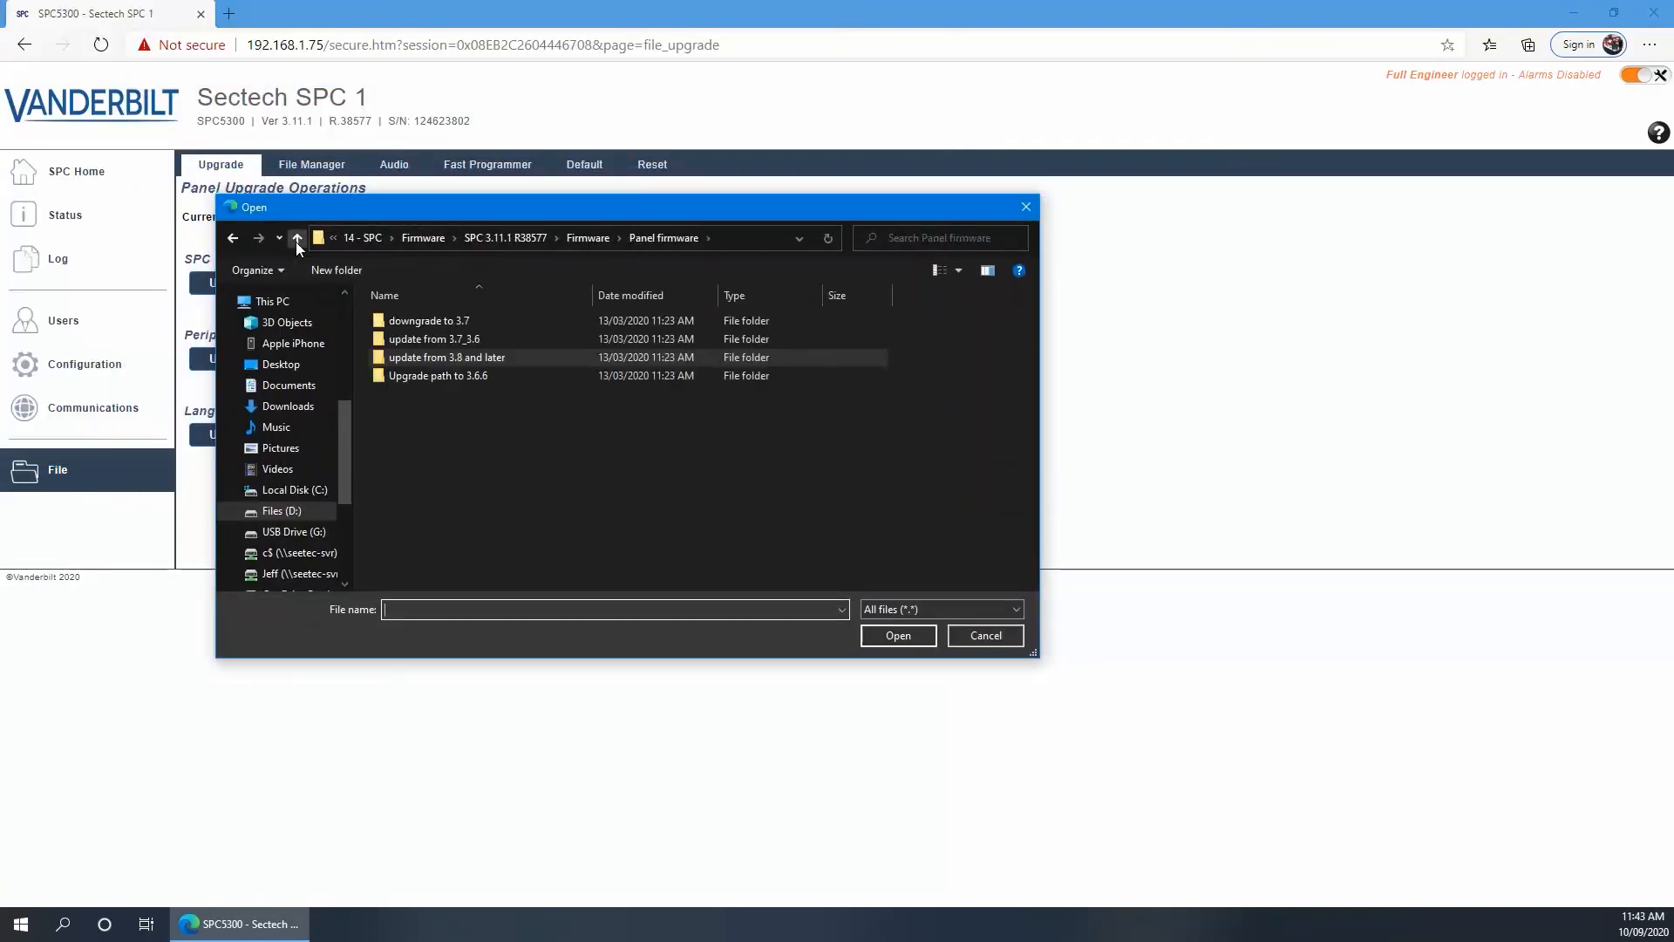
{"action": "left_click", "coordinate": [297, 241]}
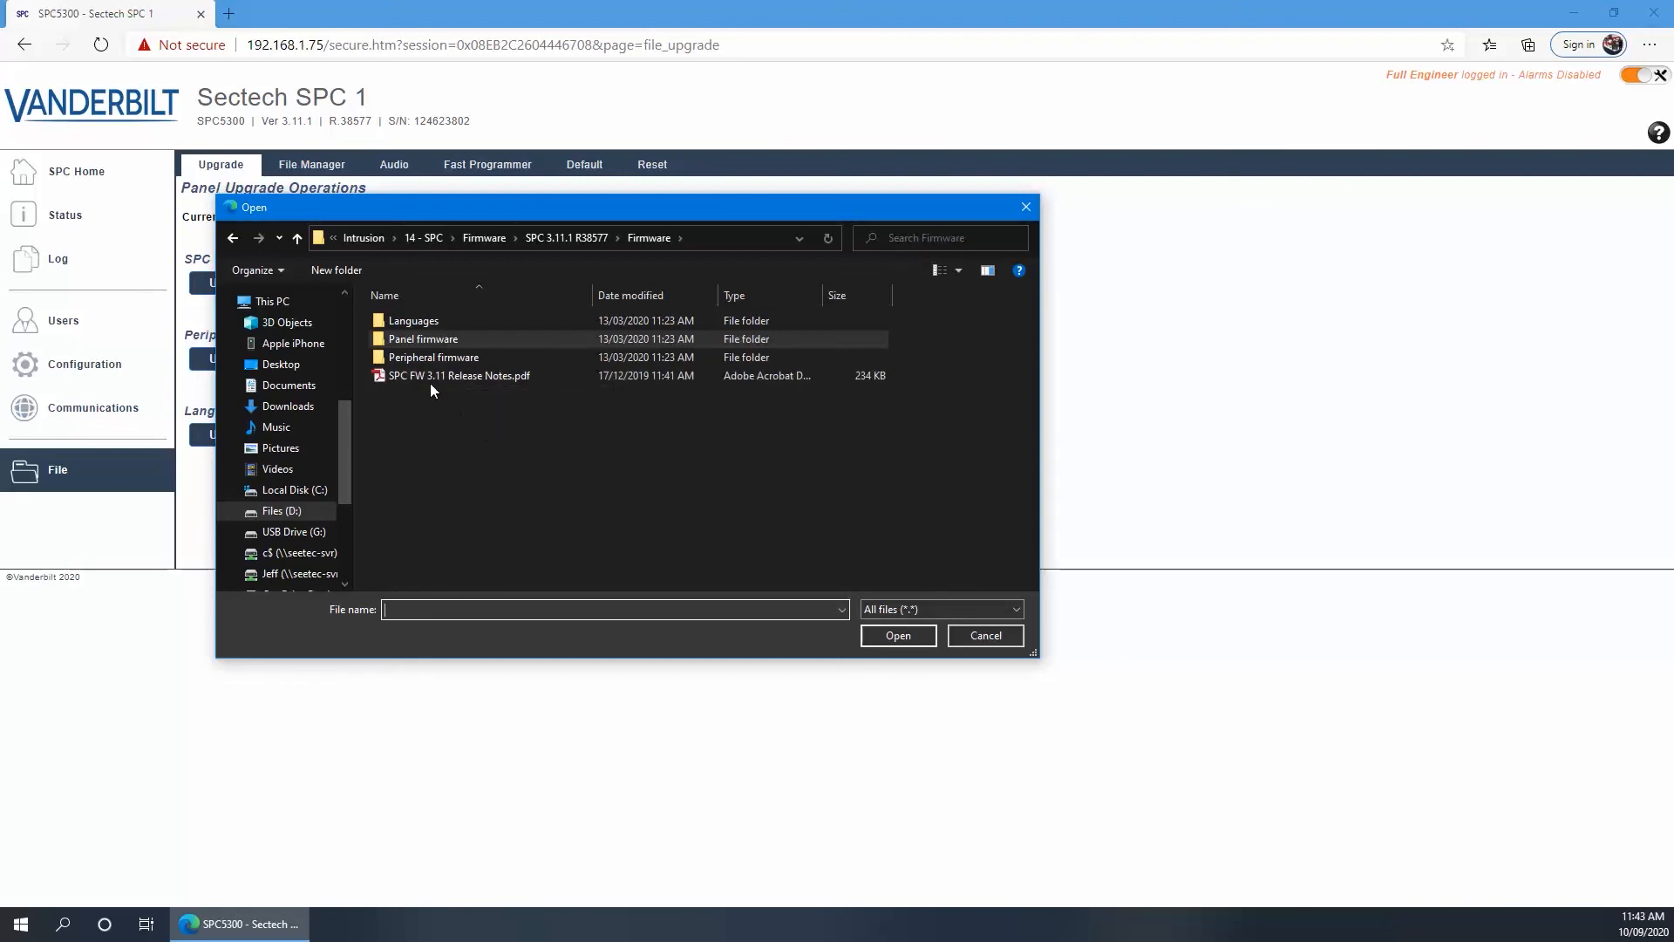
{"action": "double_click", "coordinate": [411, 342]}
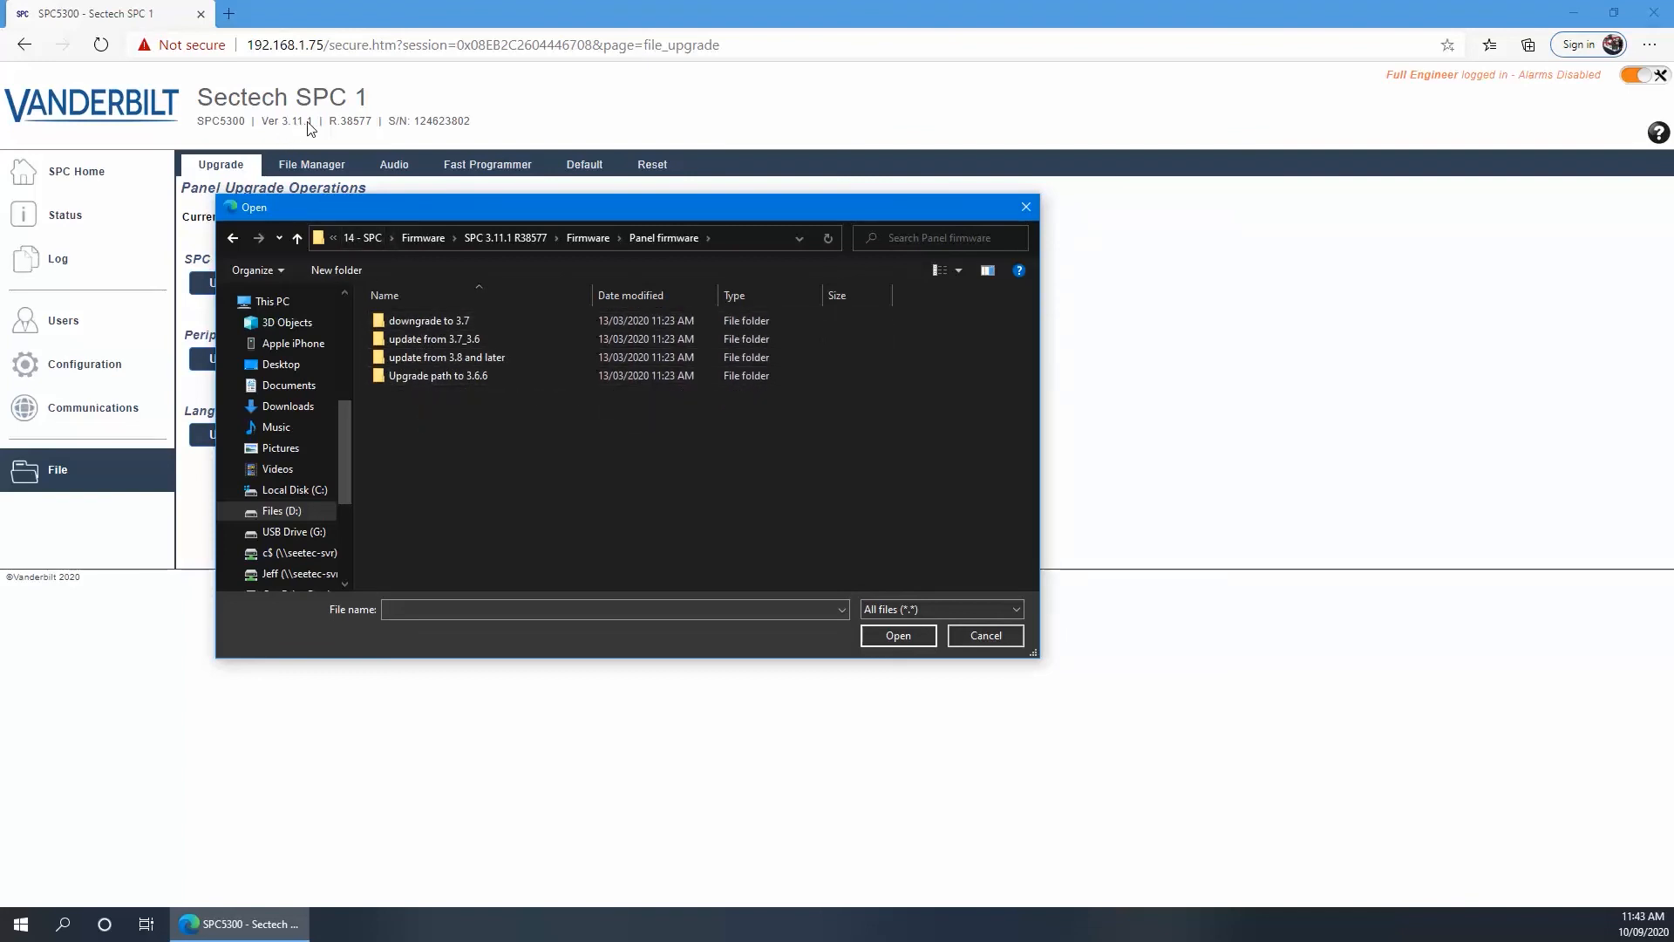
{"action": "double_click", "coordinate": [443, 357]}
{"action": "left_click", "coordinate": [406, 323]}
{"action": "left_click", "coordinate": [907, 635]}
{"action": "left_click", "coordinate": [212, 288]}
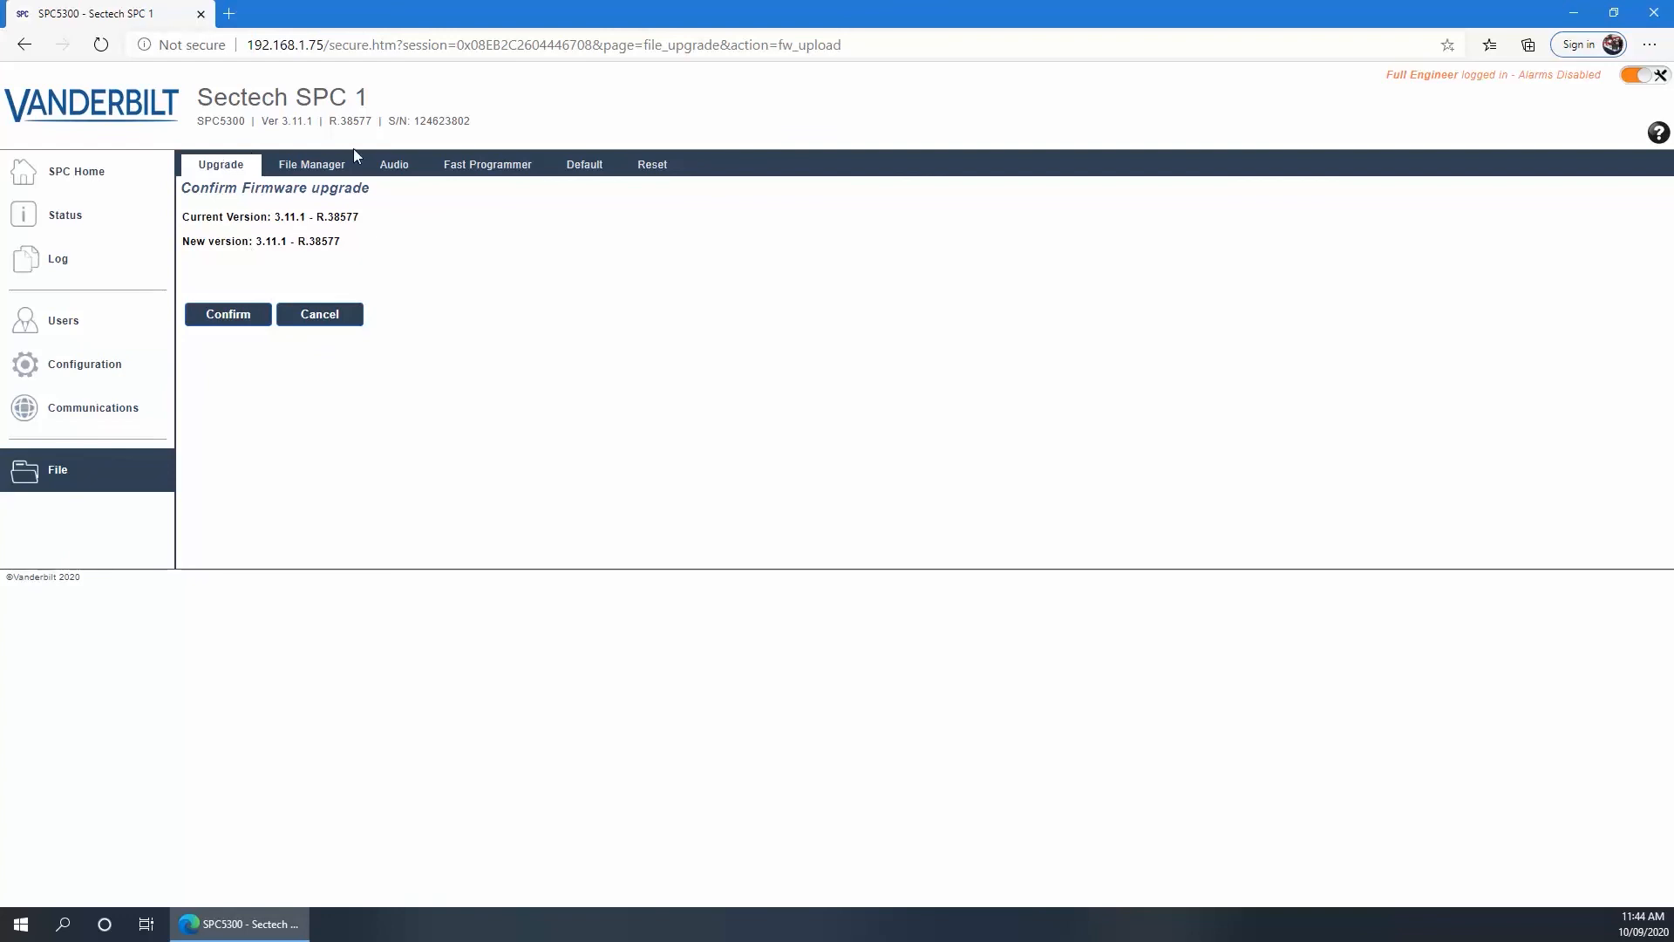
{"action": "left_click", "coordinate": [334, 319]}
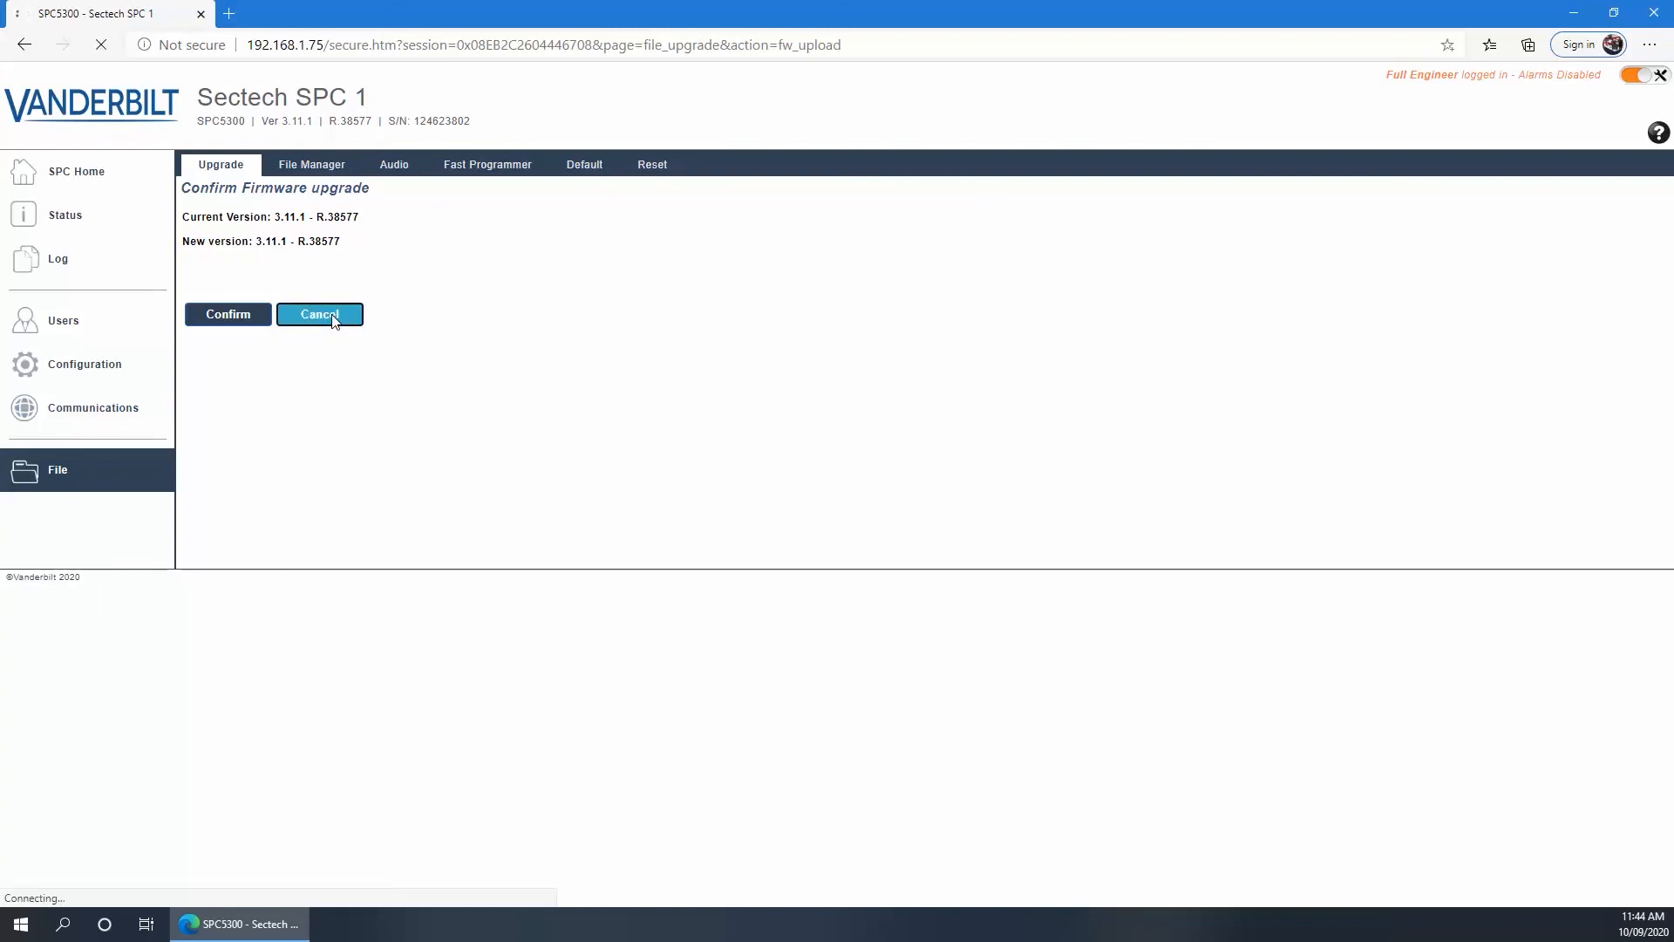
Choose SPCperipheral_3_11.pfw from the Peripheral firmware folder for the peripheral upgrade
{"action": "left_click", "coordinate": [356, 359]}
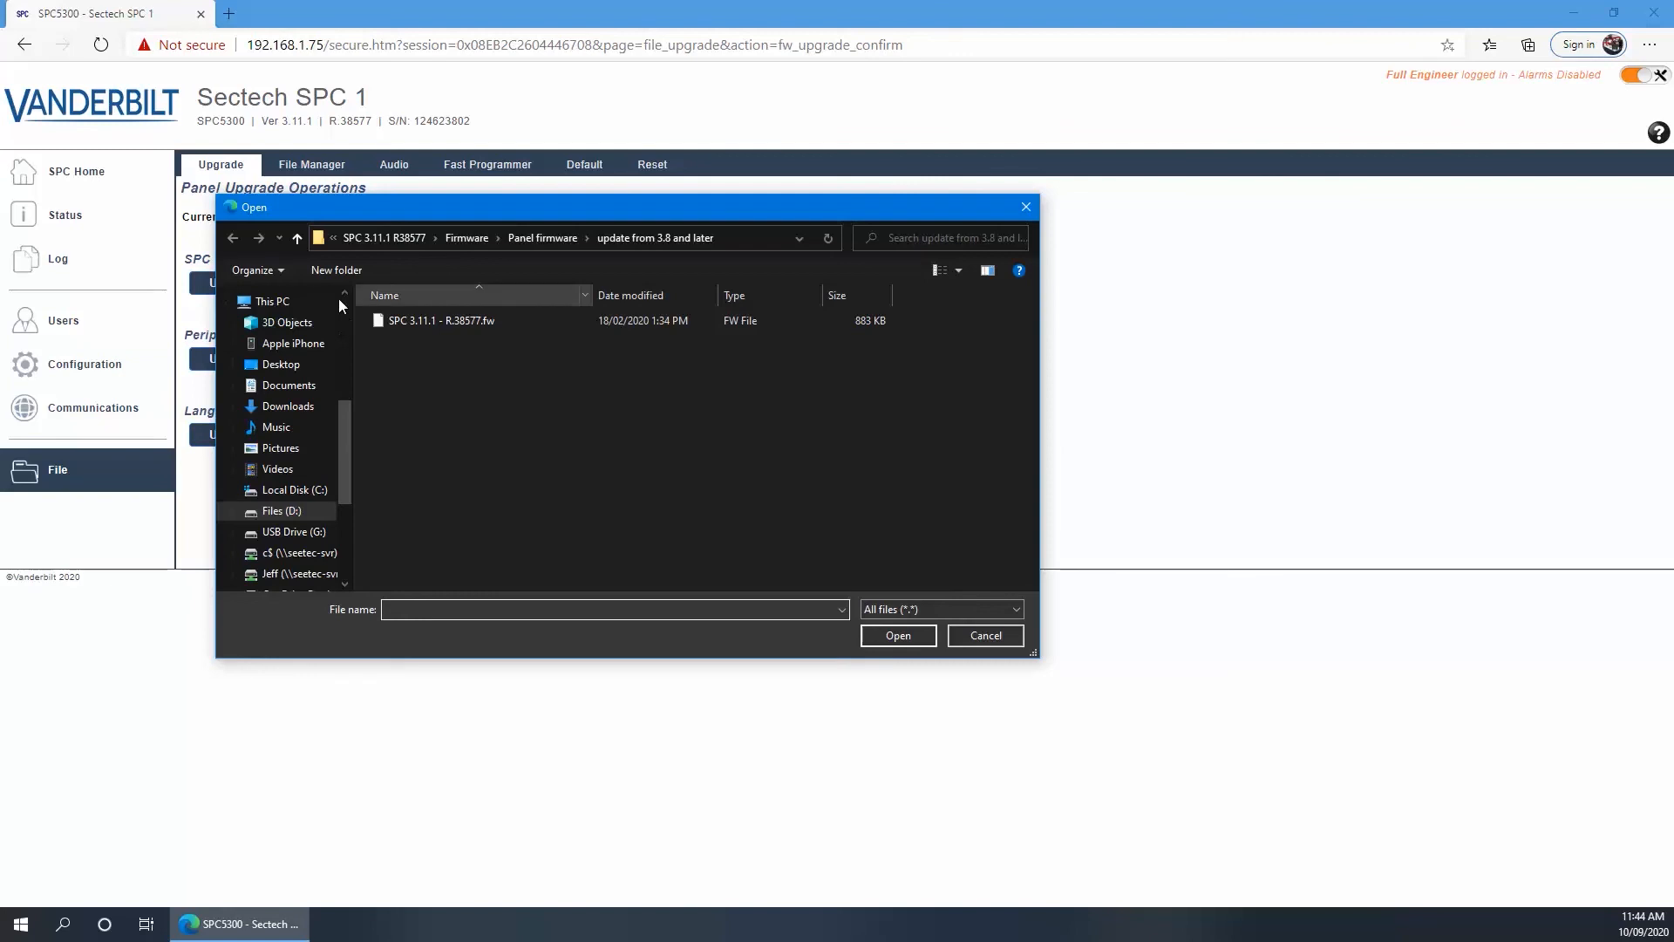
{"action": "left_click", "coordinate": [298, 239]}
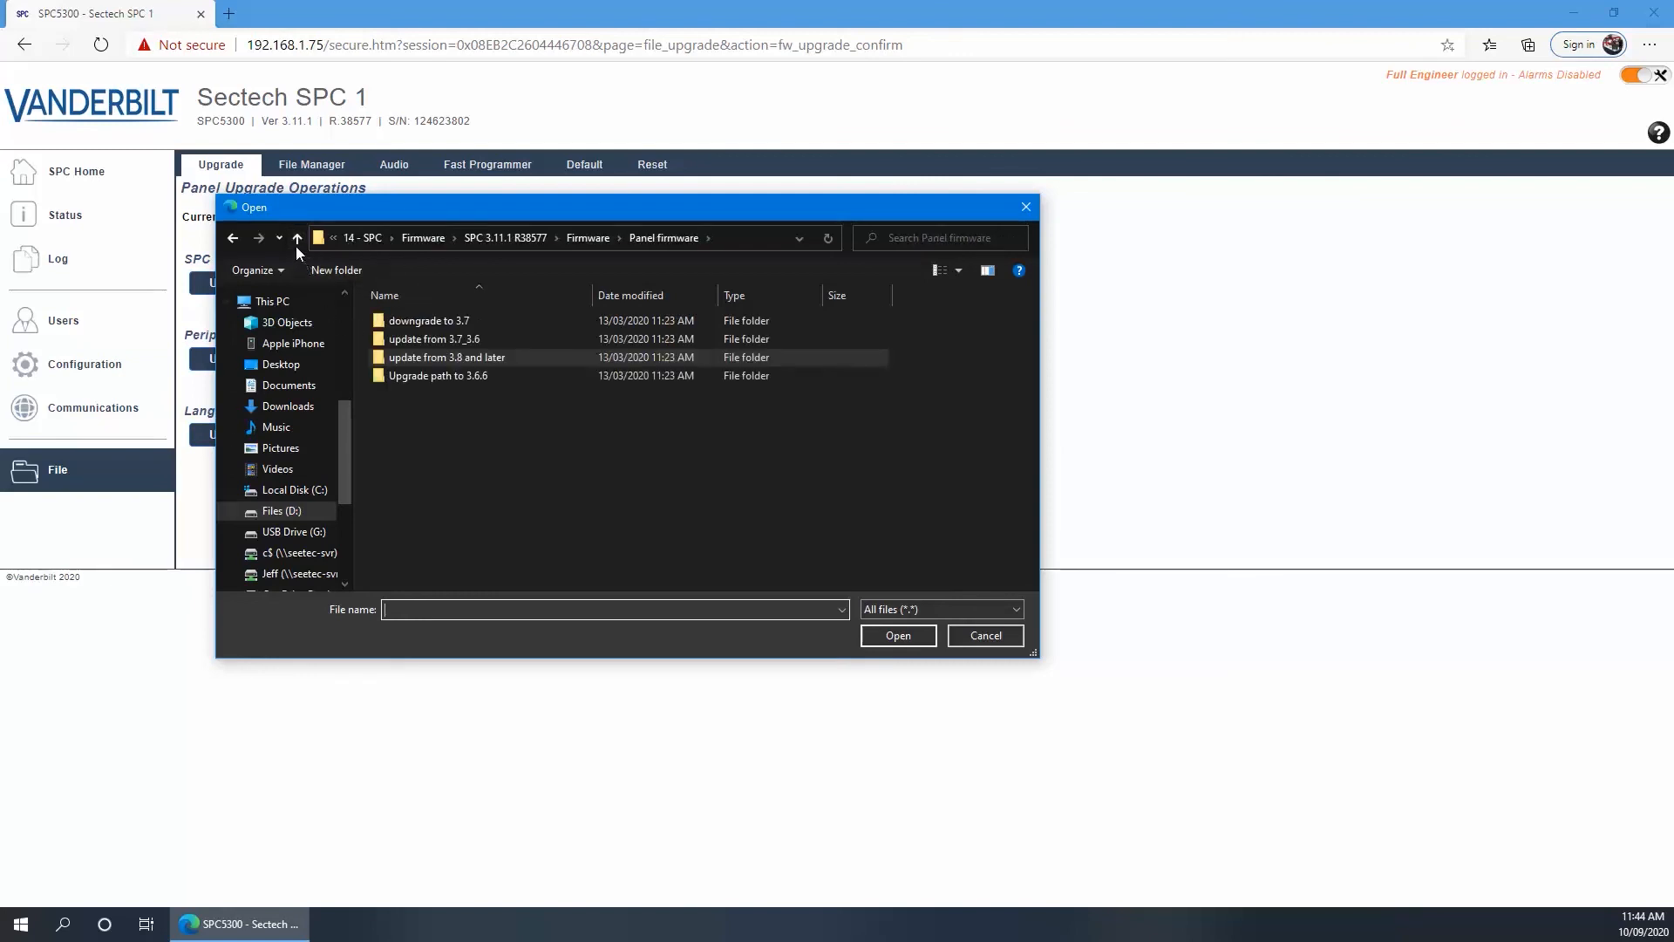
{"action": "left_click", "coordinate": [297, 239]}
{"action": "double_click", "coordinate": [412, 356]}
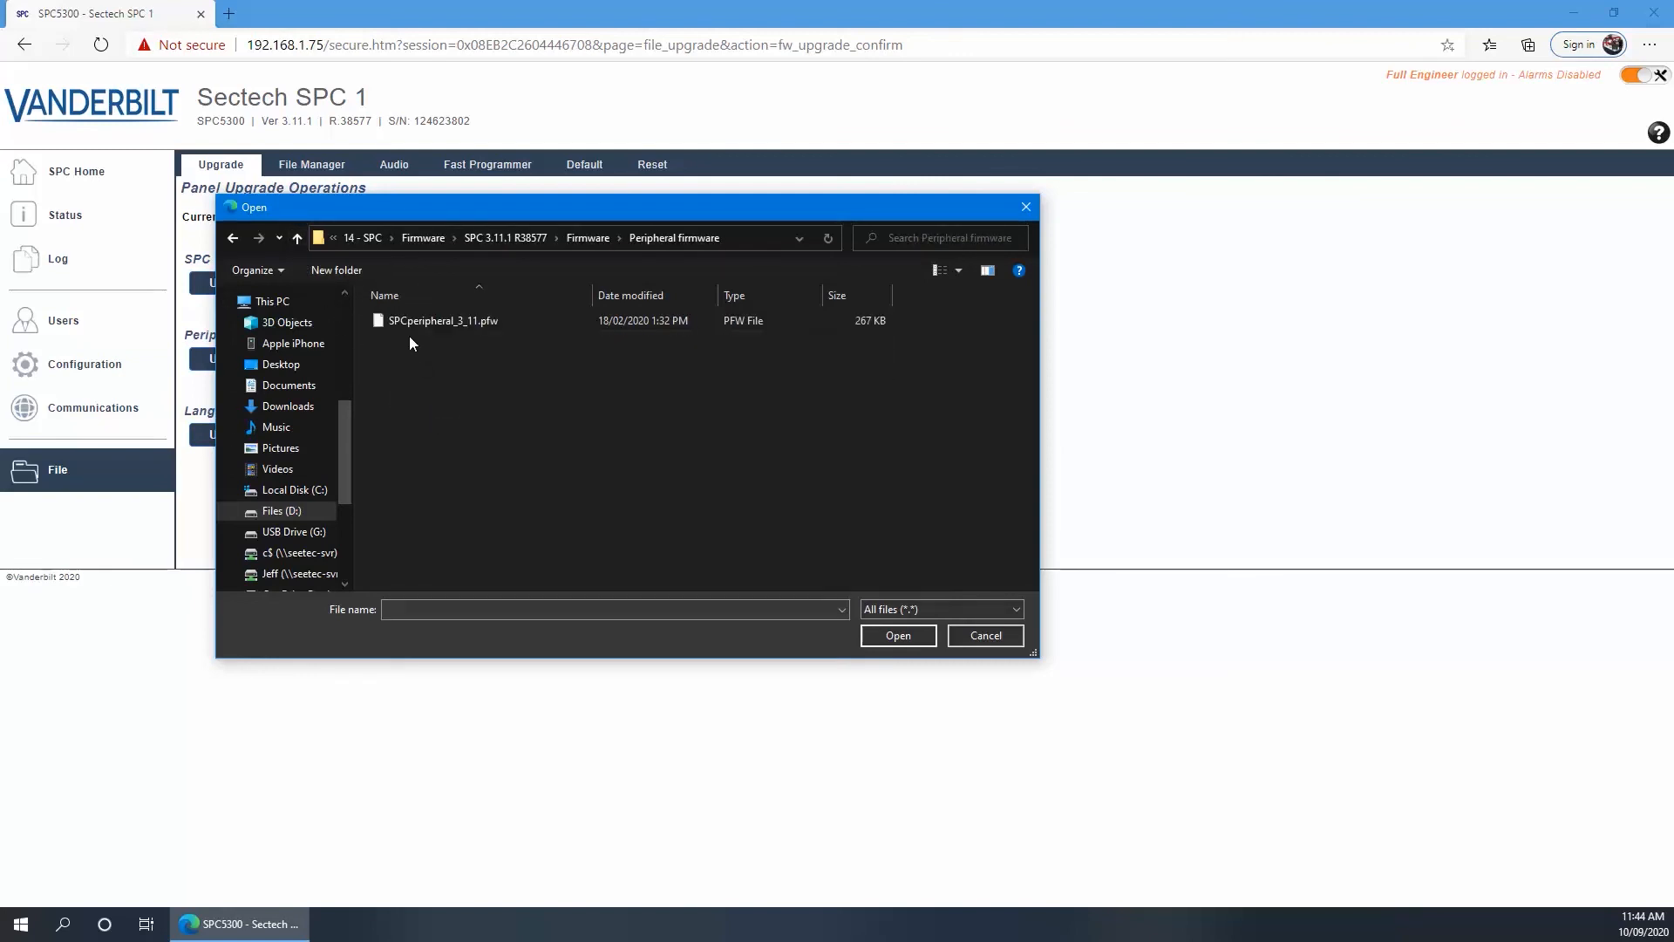
{"action": "left_click", "coordinate": [408, 322]}
{"action": "left_click", "coordinate": [886, 636]}
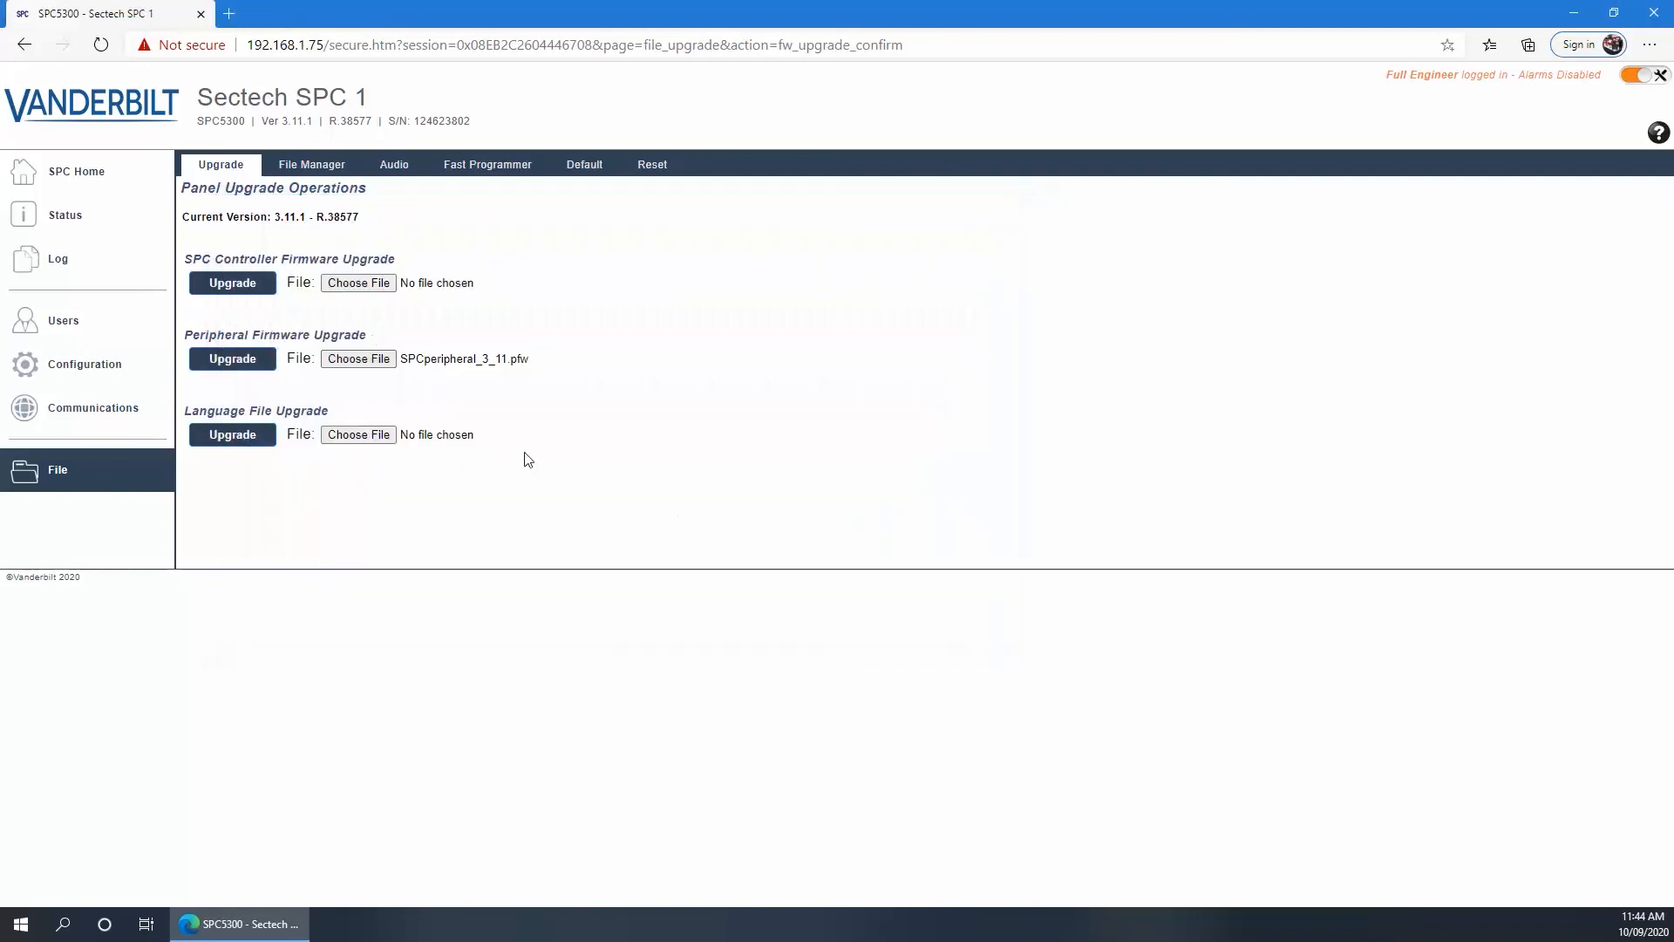
Run the peripheral upgrade check, which shows all devices identical, then open the File Manager
{"action": "left_click", "coordinate": [241, 360]}
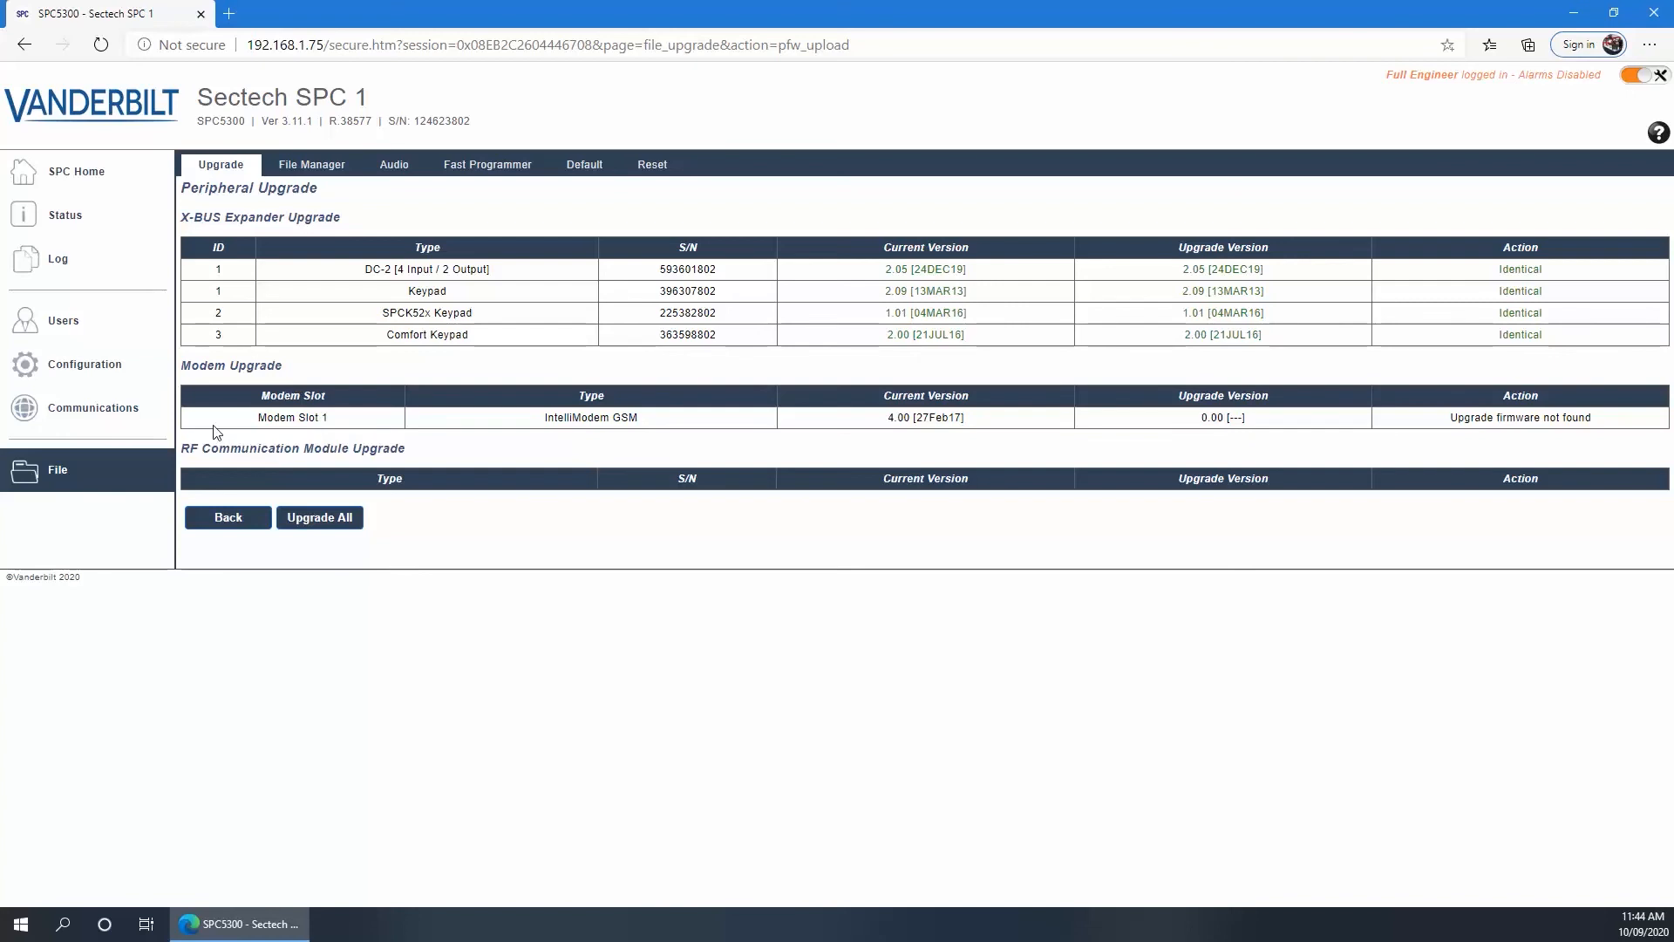
{"action": "left_click", "coordinate": [222, 524]}
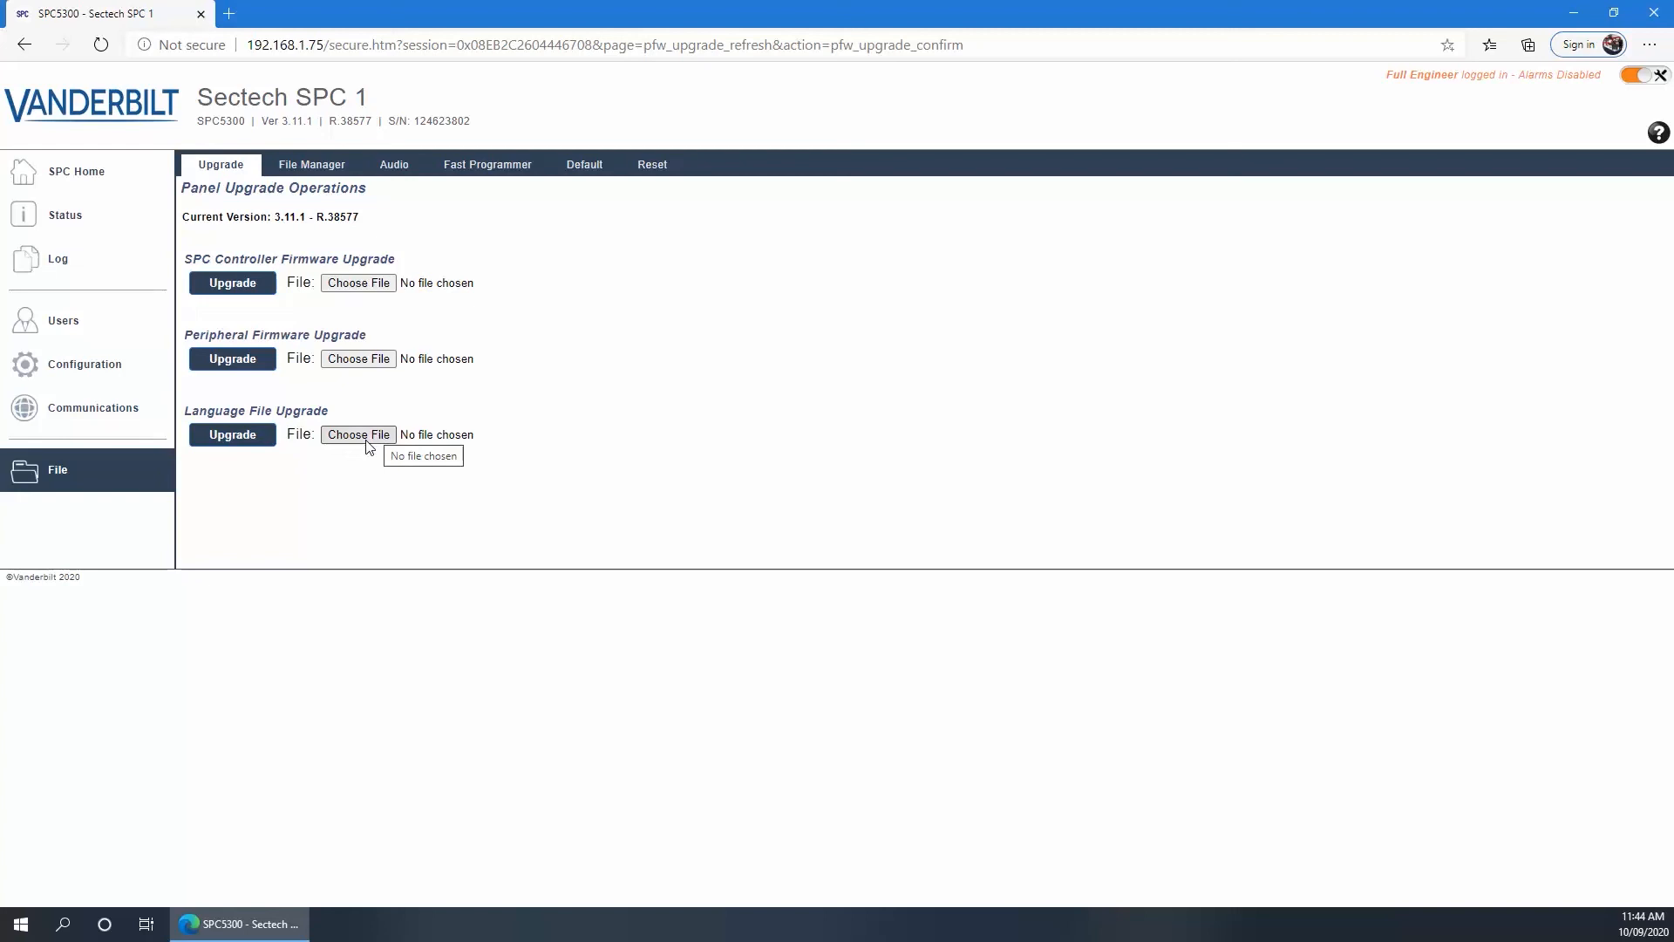
{"action": "left_click", "coordinate": [302, 168]}
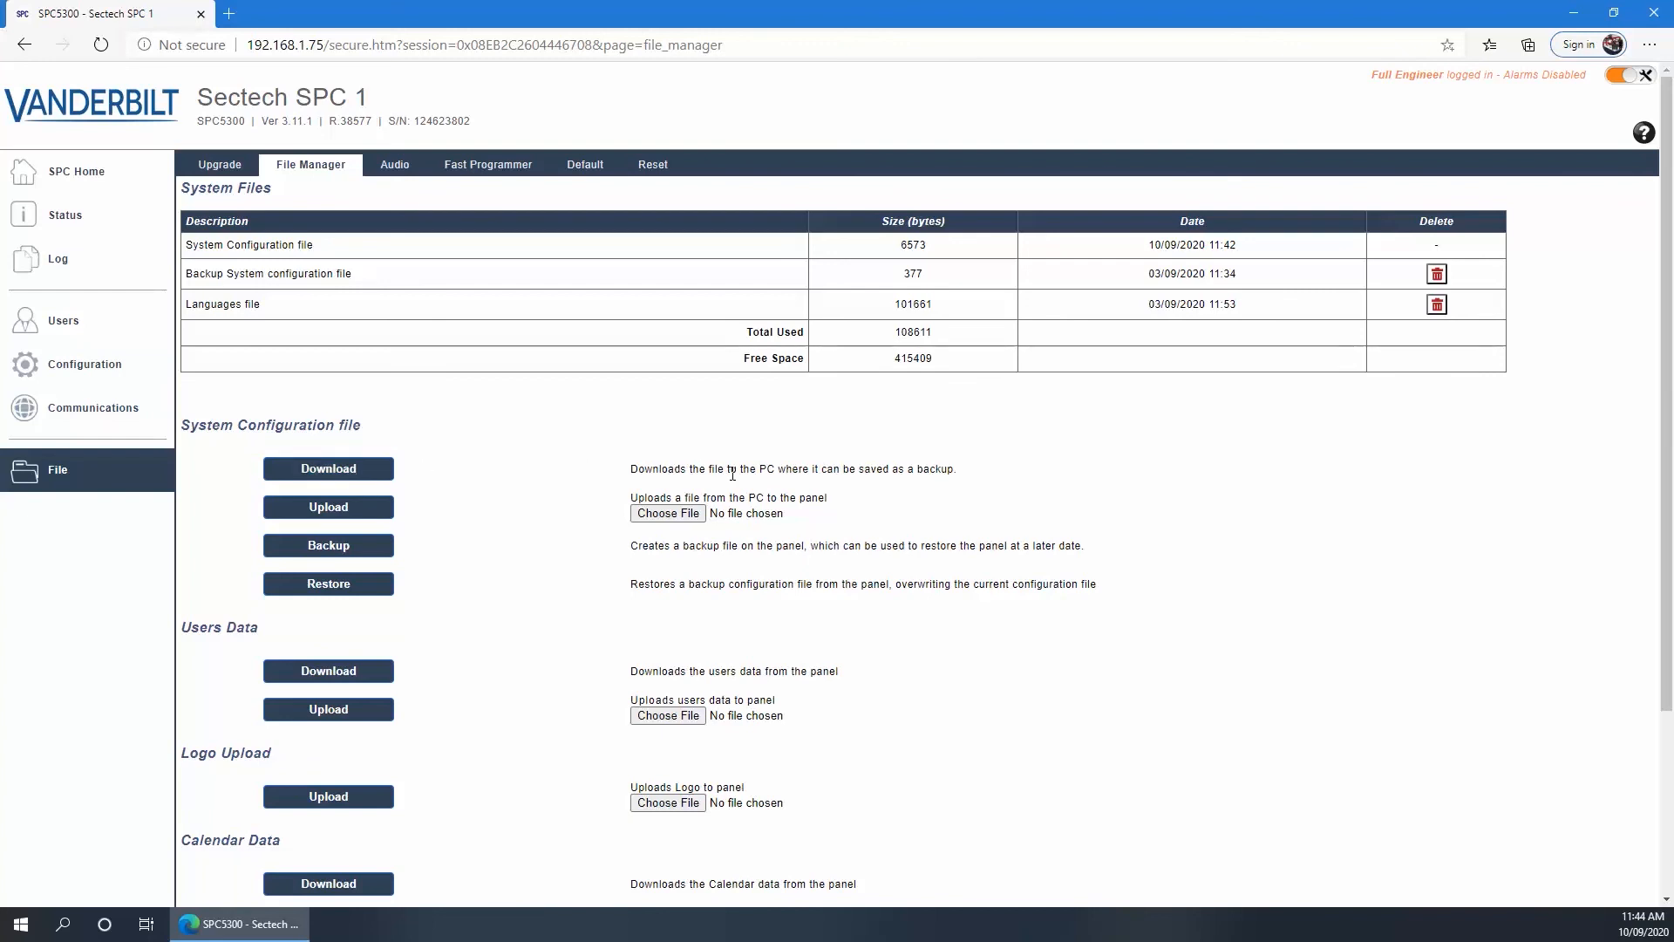
Download the panel's system configuration file from the File Manager, saving it as spc_cfg (2)
{"action": "left_click", "coordinate": [321, 484]}
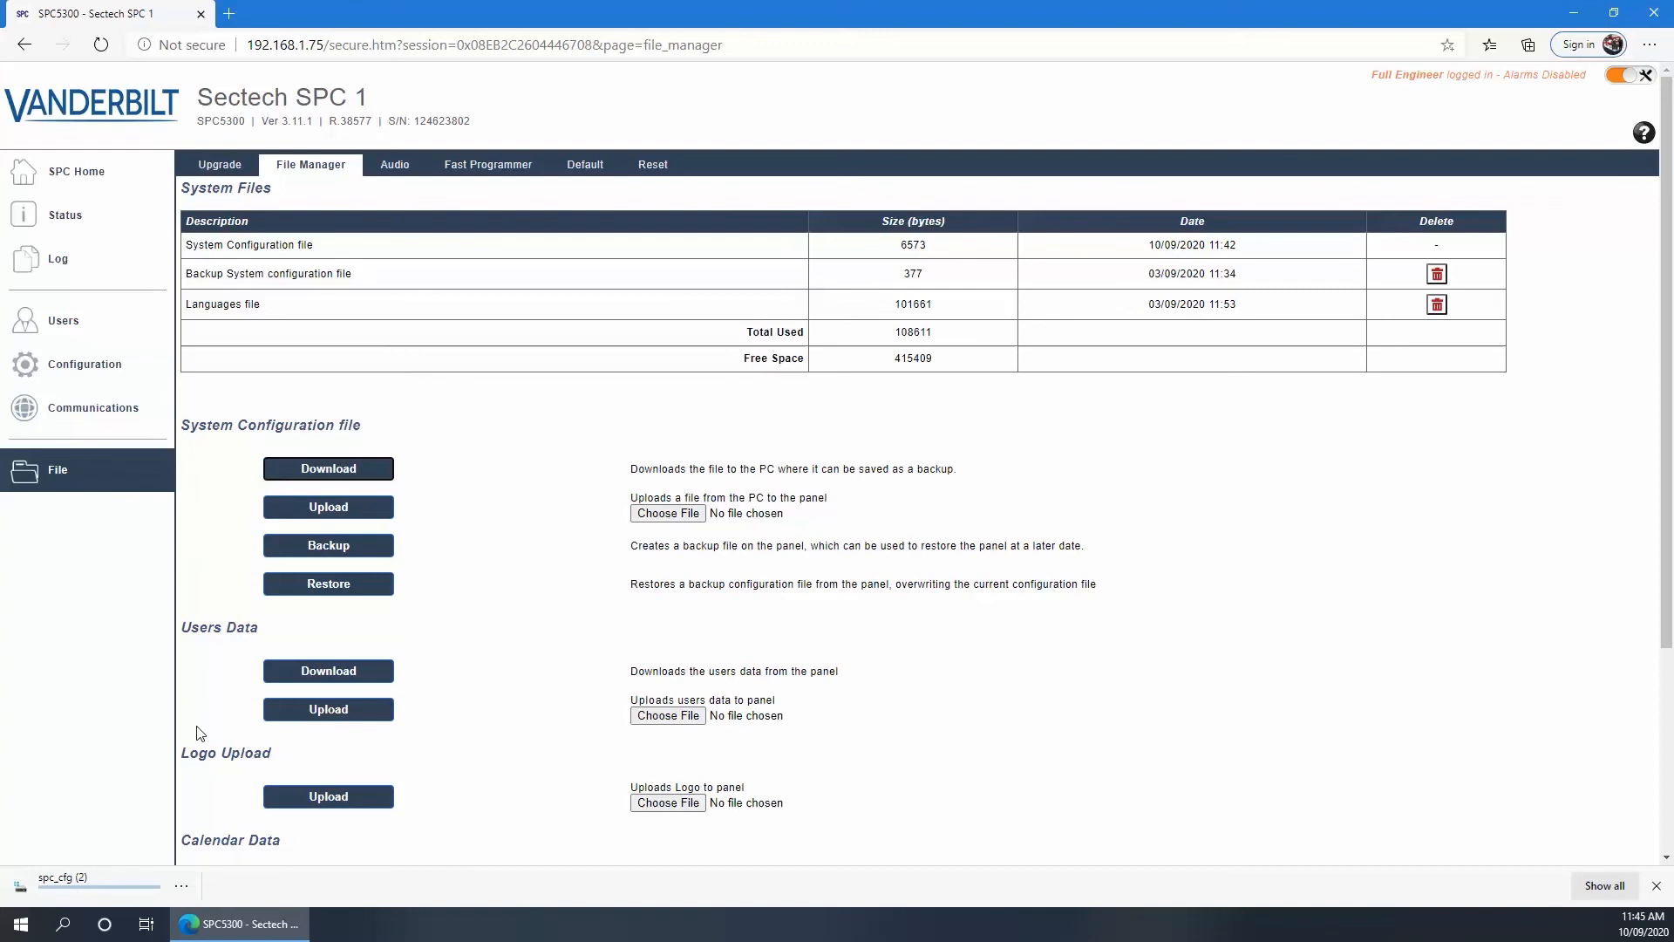
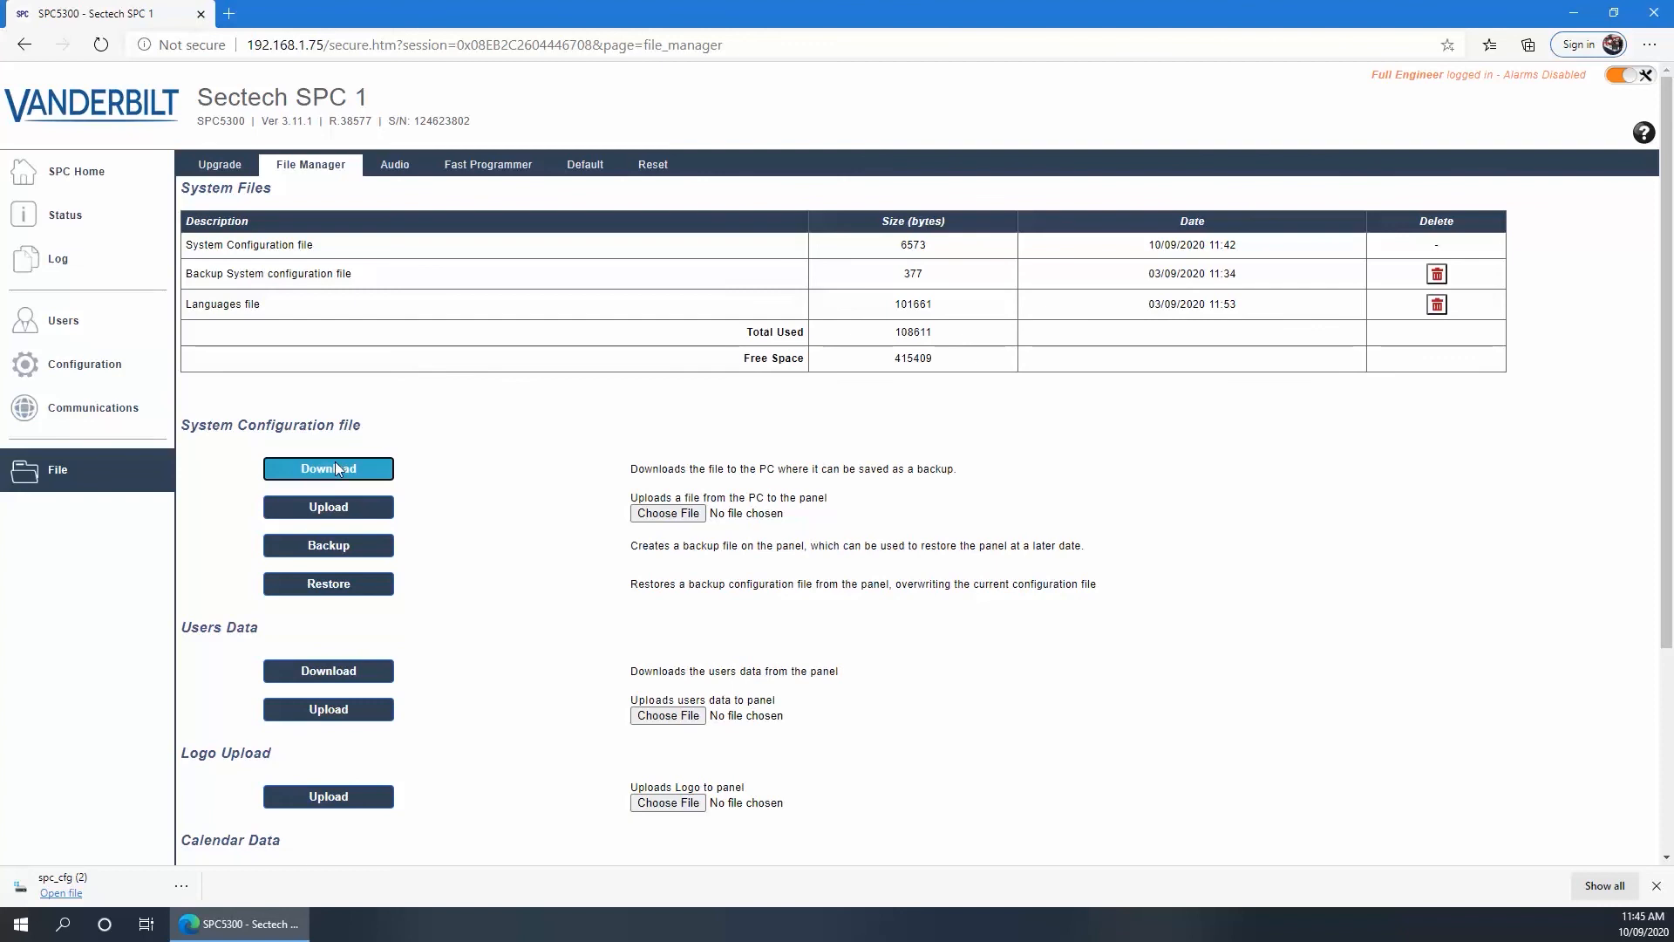
Back up the System Configuration file on the panel, giving a 6271-byte backup dated 10/09/2020 11:45
{"action": "left_click", "coordinate": [324, 549]}
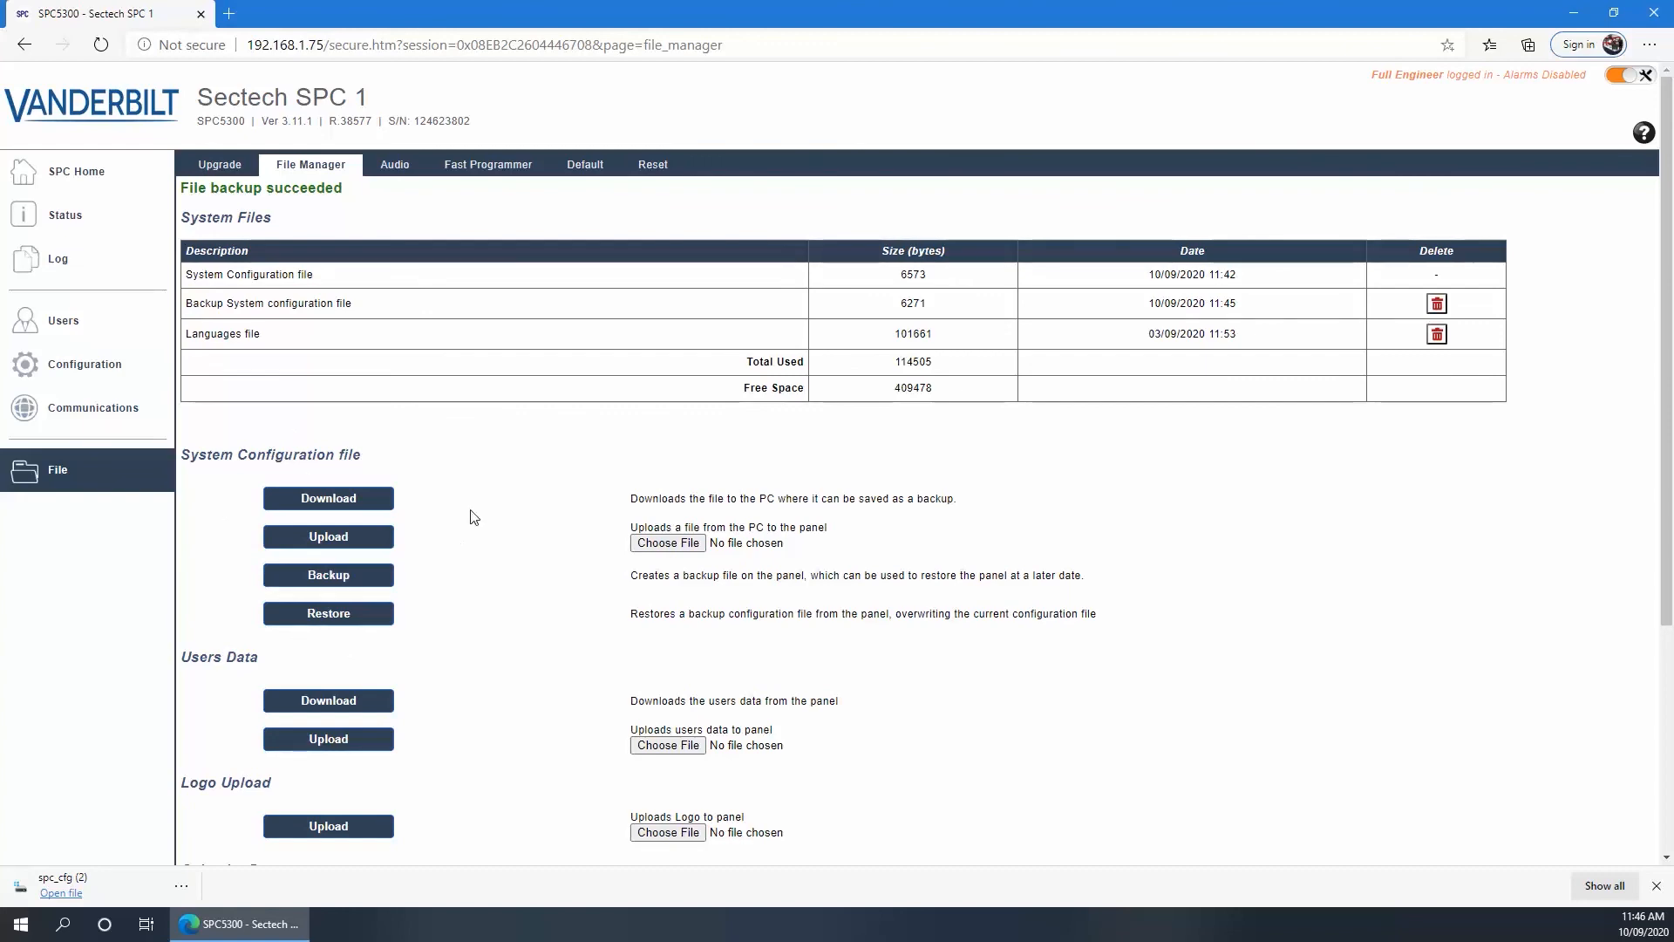
{"action": "scroll", "coordinate": [467, 520], "scroll_direction": "down", "scroll_amount": 3}
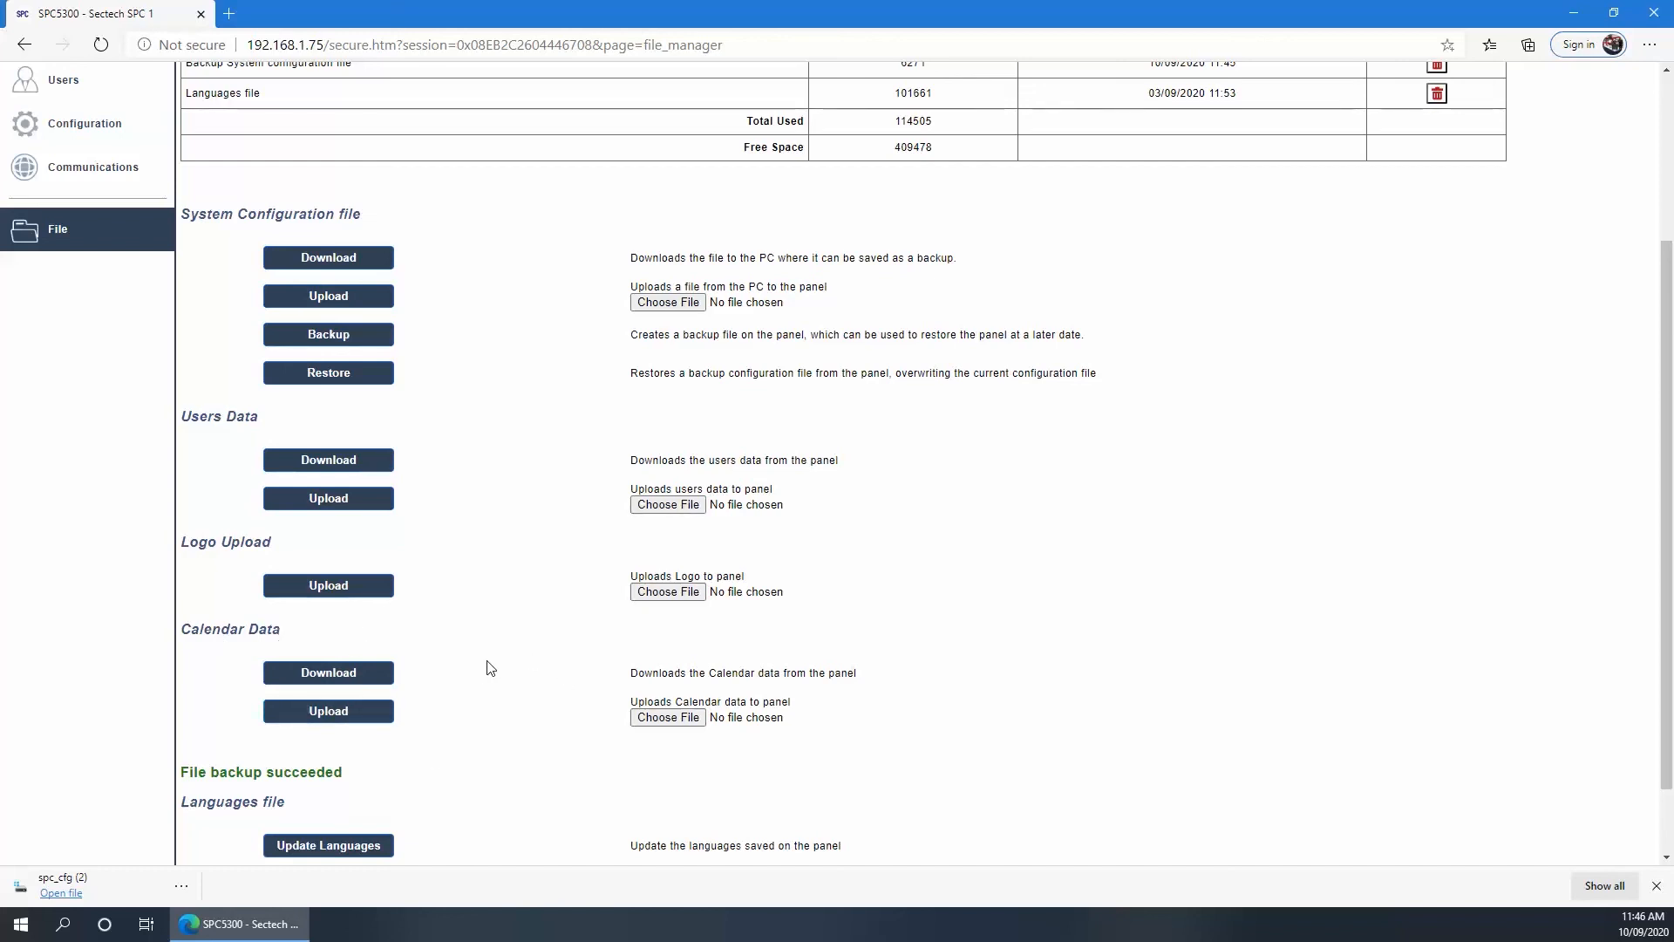
{"action": "scroll", "coordinate": [491, 668], "scroll_direction": "down", "scroll_amount": 2}
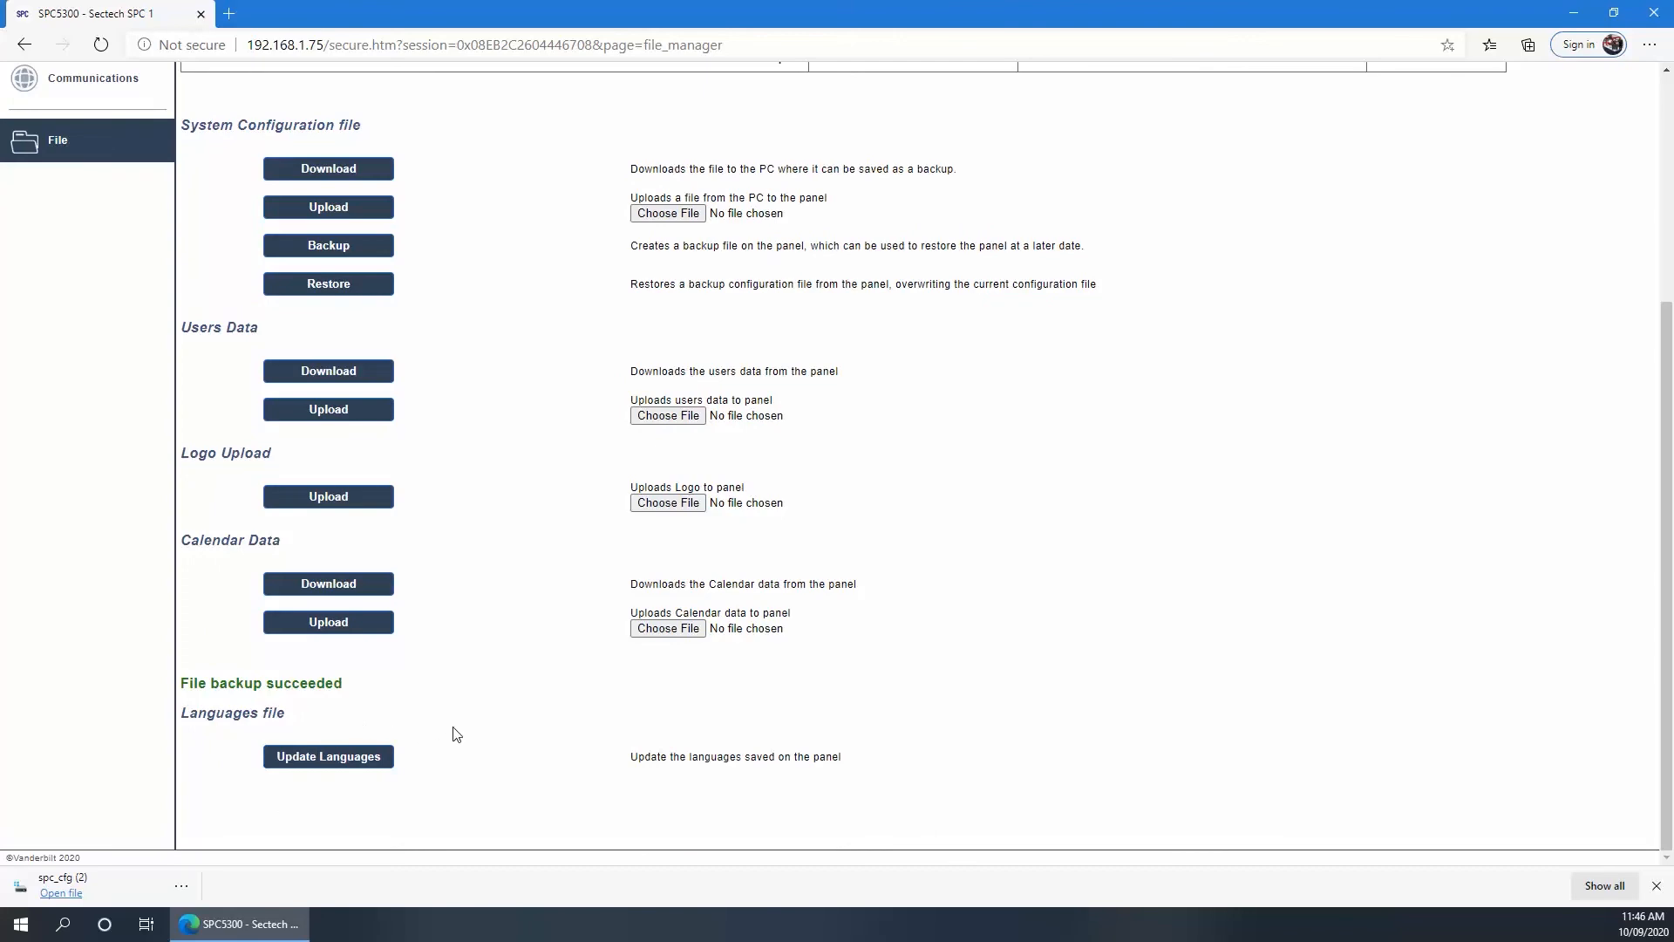
{"action": "scroll", "coordinate": [452, 732], "scroll_direction": "up", "scroll_amount": 5}
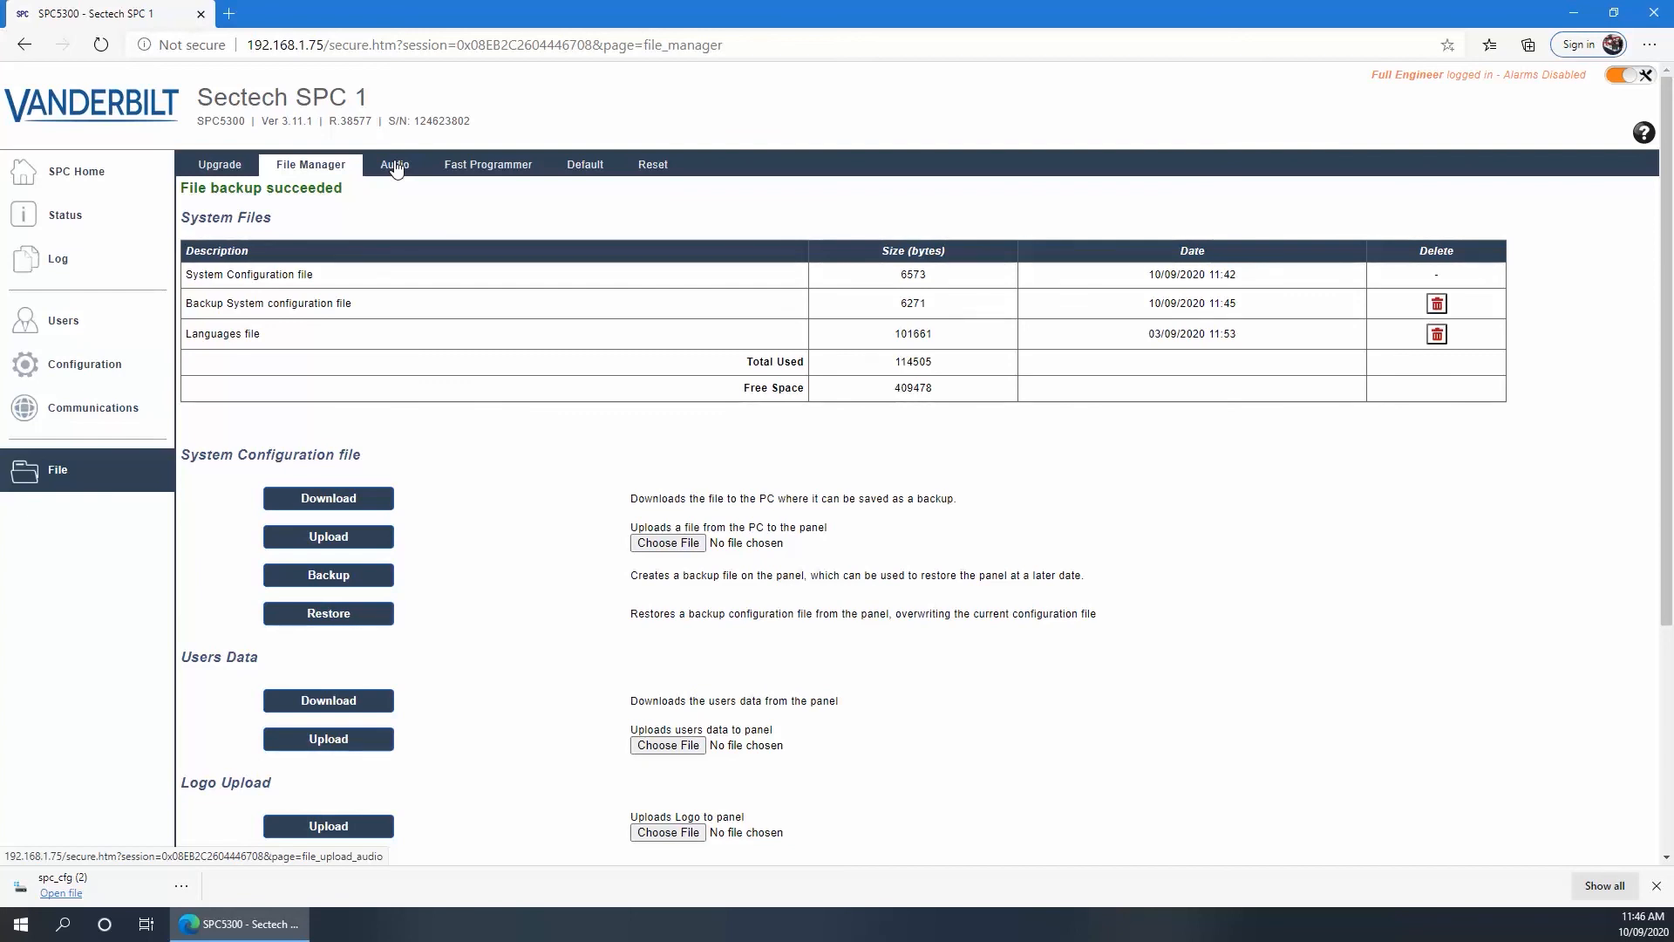
Review the Audio, Fast Programmer, Default and Reset pages, ending on the System Restart option
{"action": "left_click", "coordinate": [395, 166]}
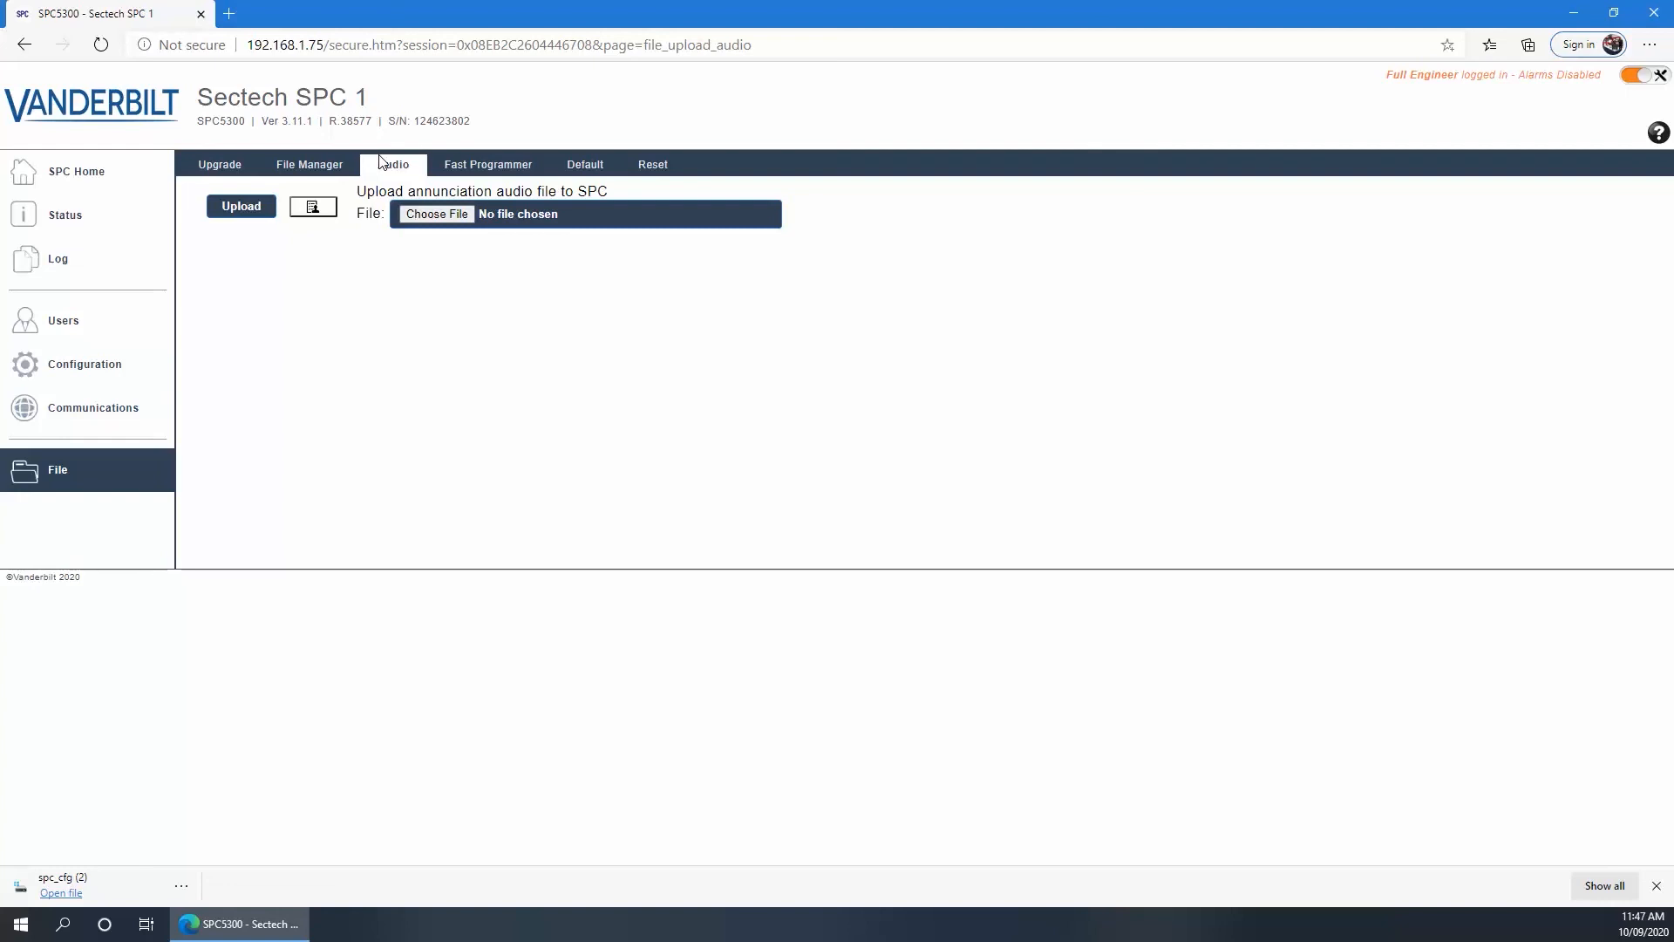
{"action": "left_click", "coordinate": [481, 166]}
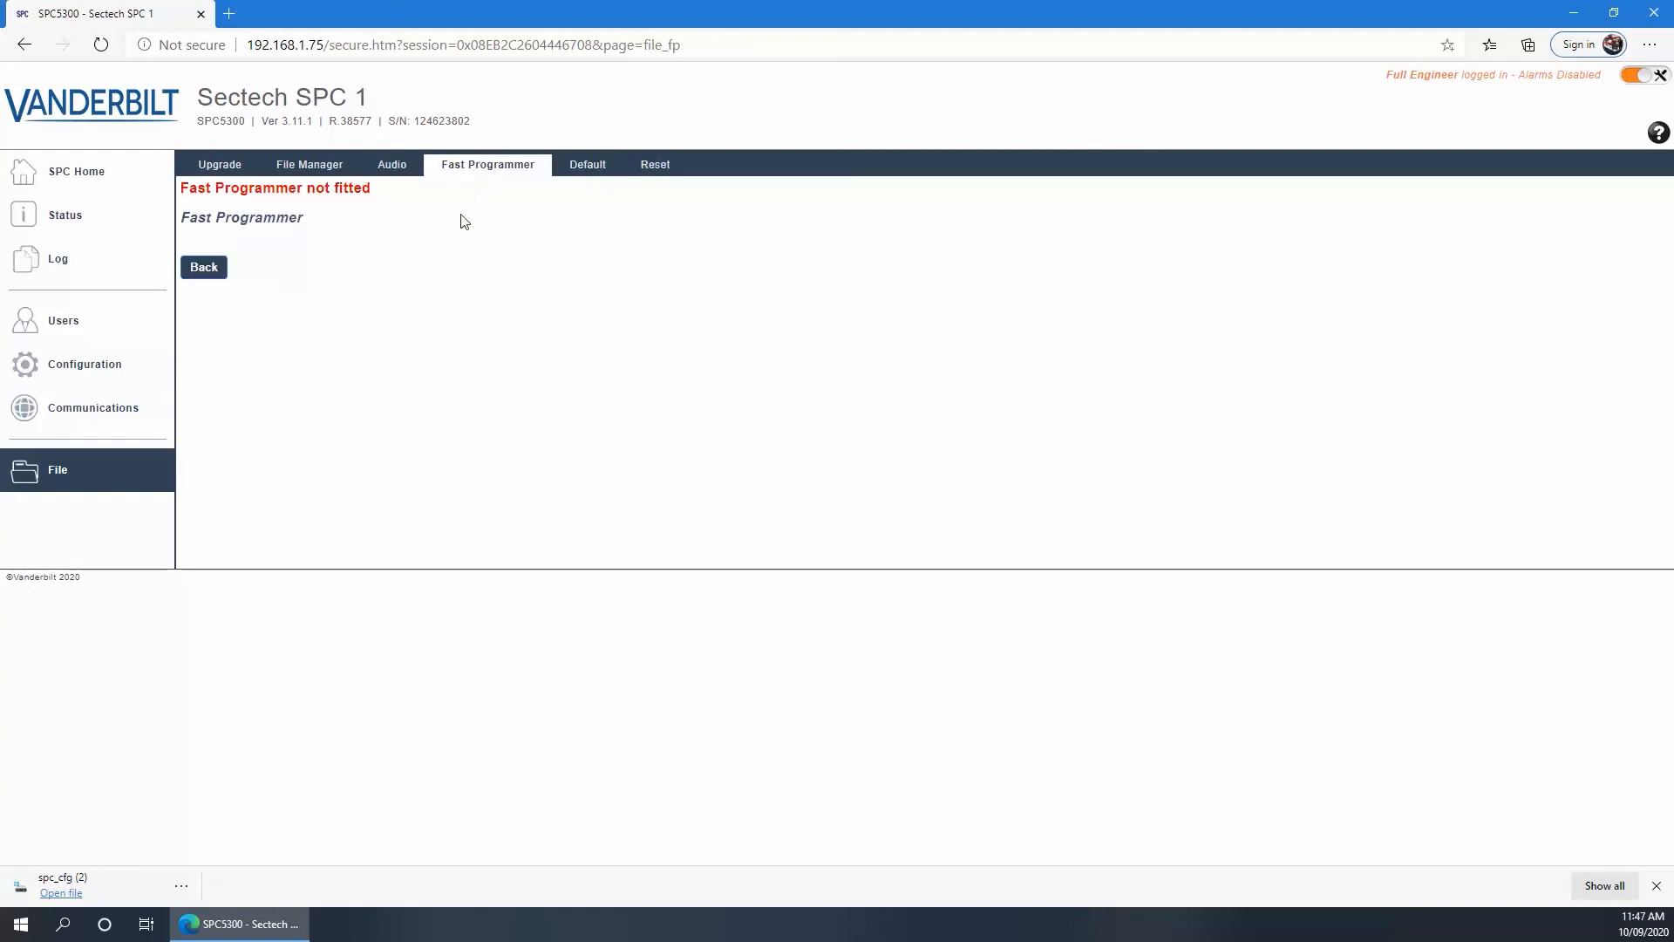
{"action": "left_click", "coordinate": [590, 173]}
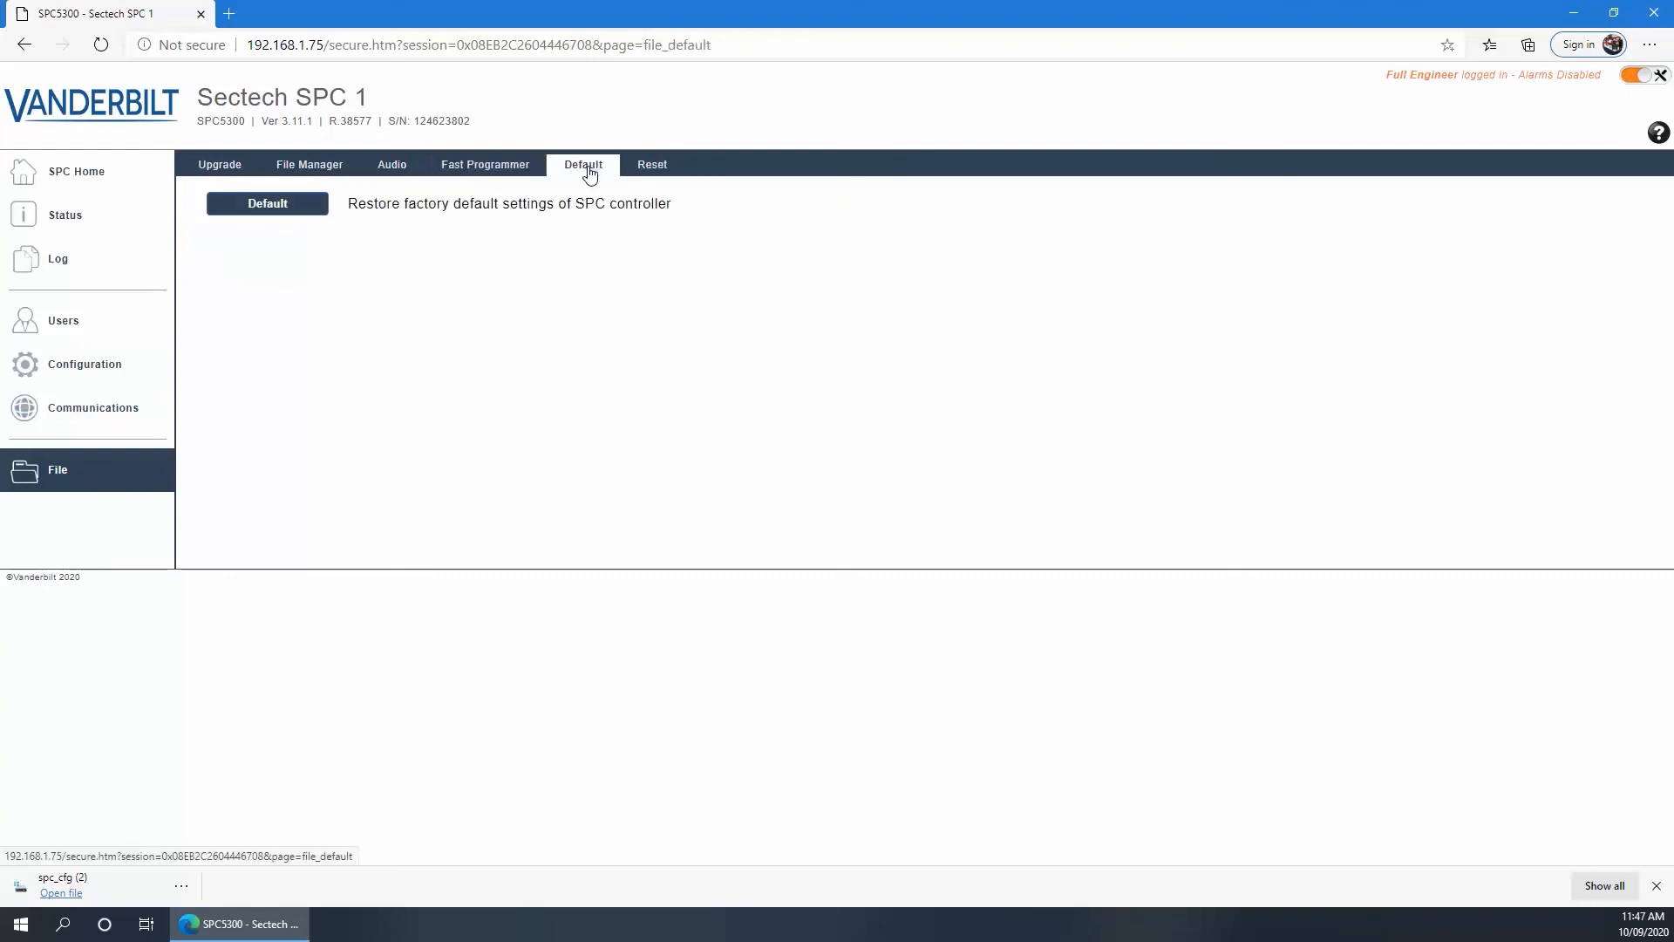
{"action": "left_click", "coordinate": [655, 171]}
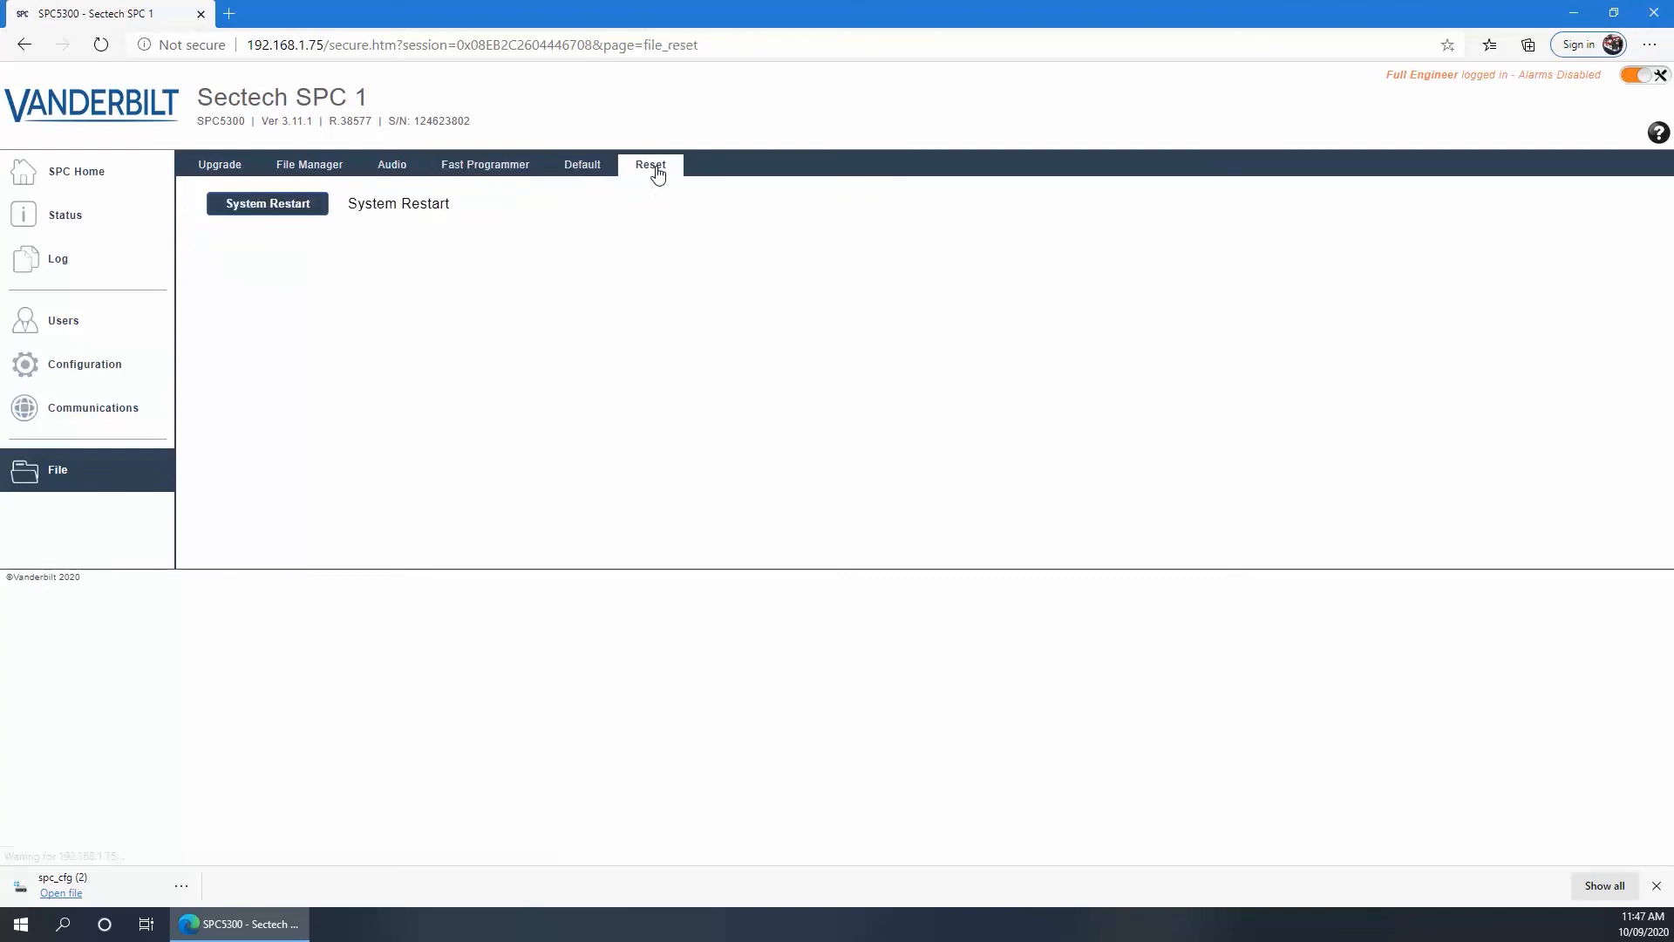